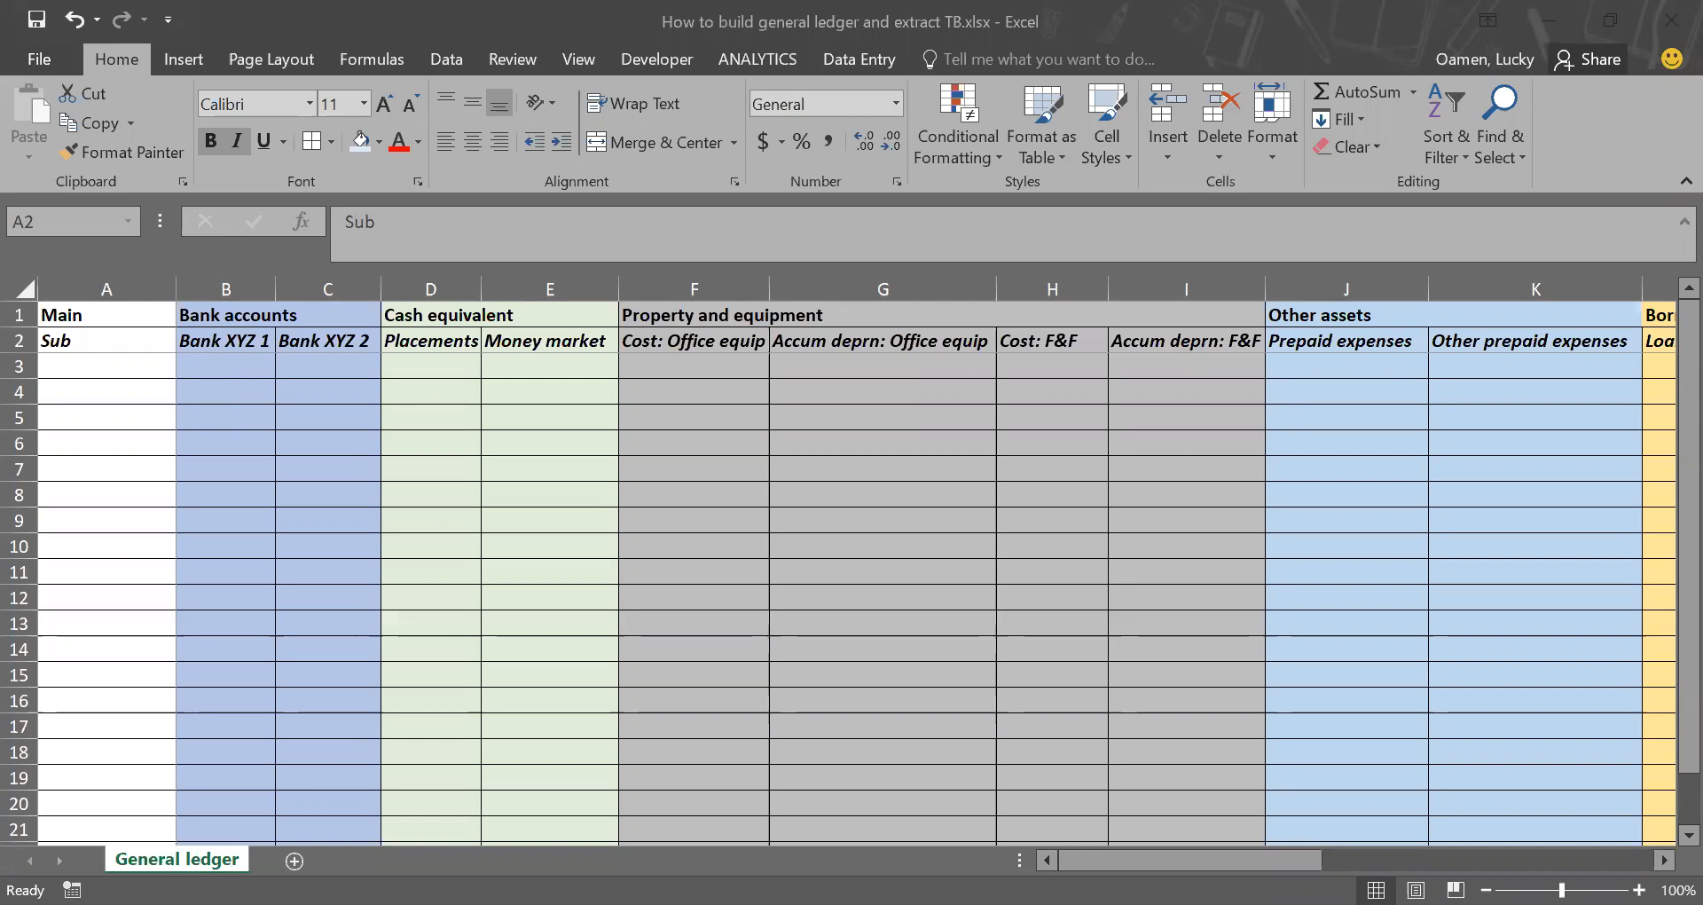
Step: Review the general ledger's main and sub-account headings for assets, liabilities and equities, through Other reserves in U2
click(744, 408)
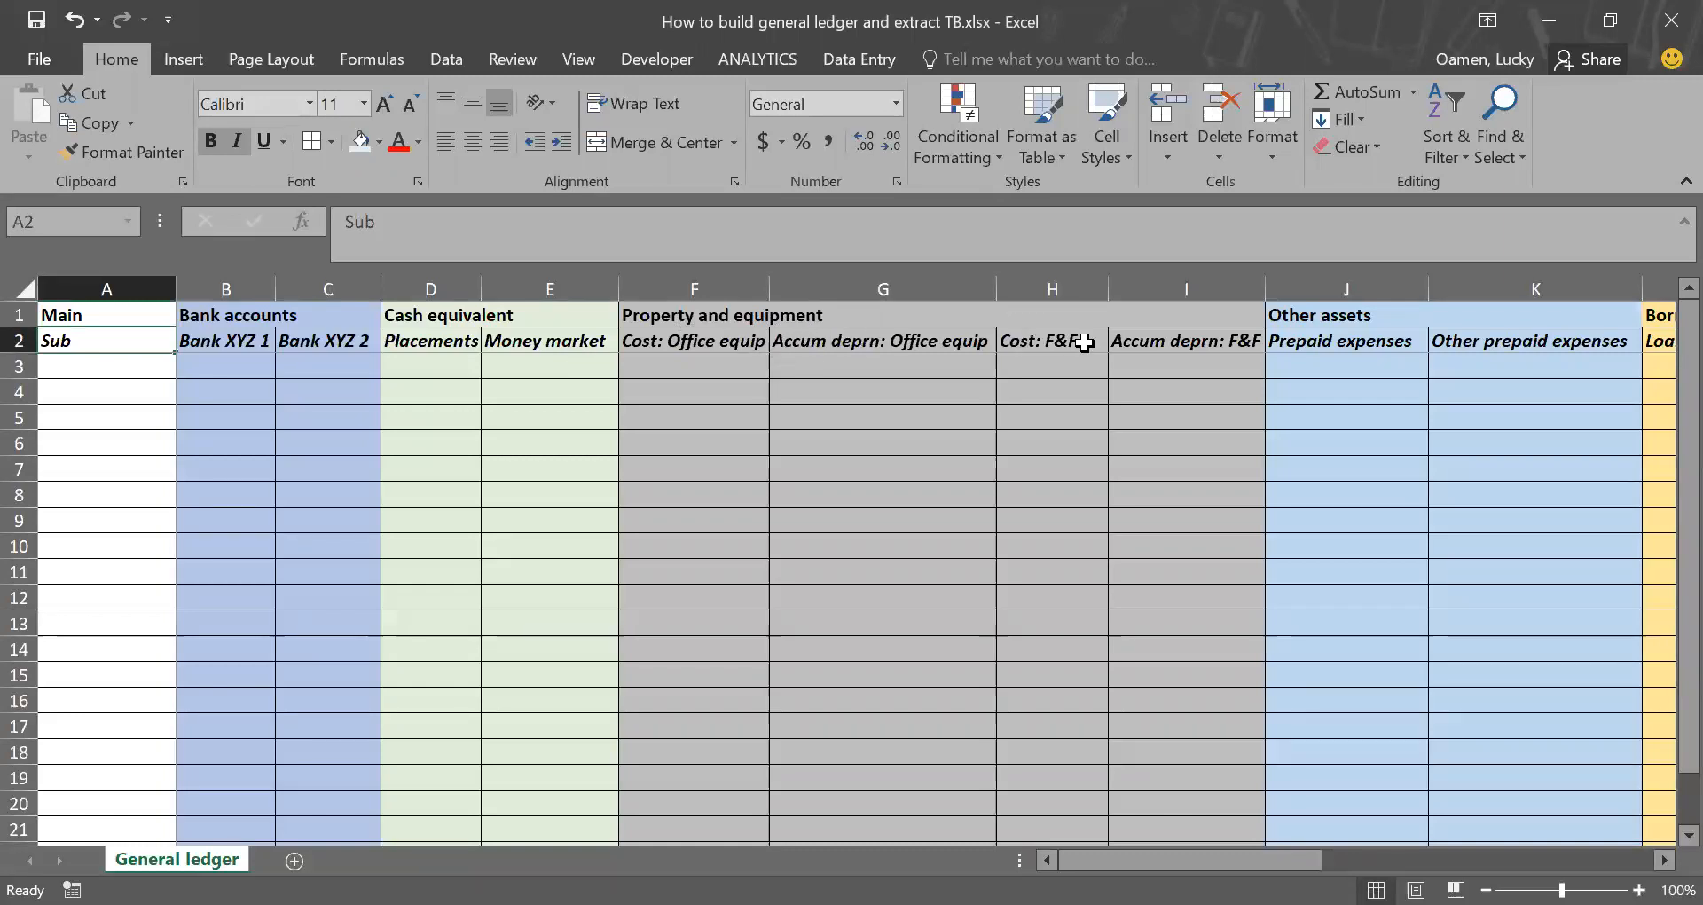
scroll(1319, 443, right, 2)
scroll(1319, 443, right, 3)
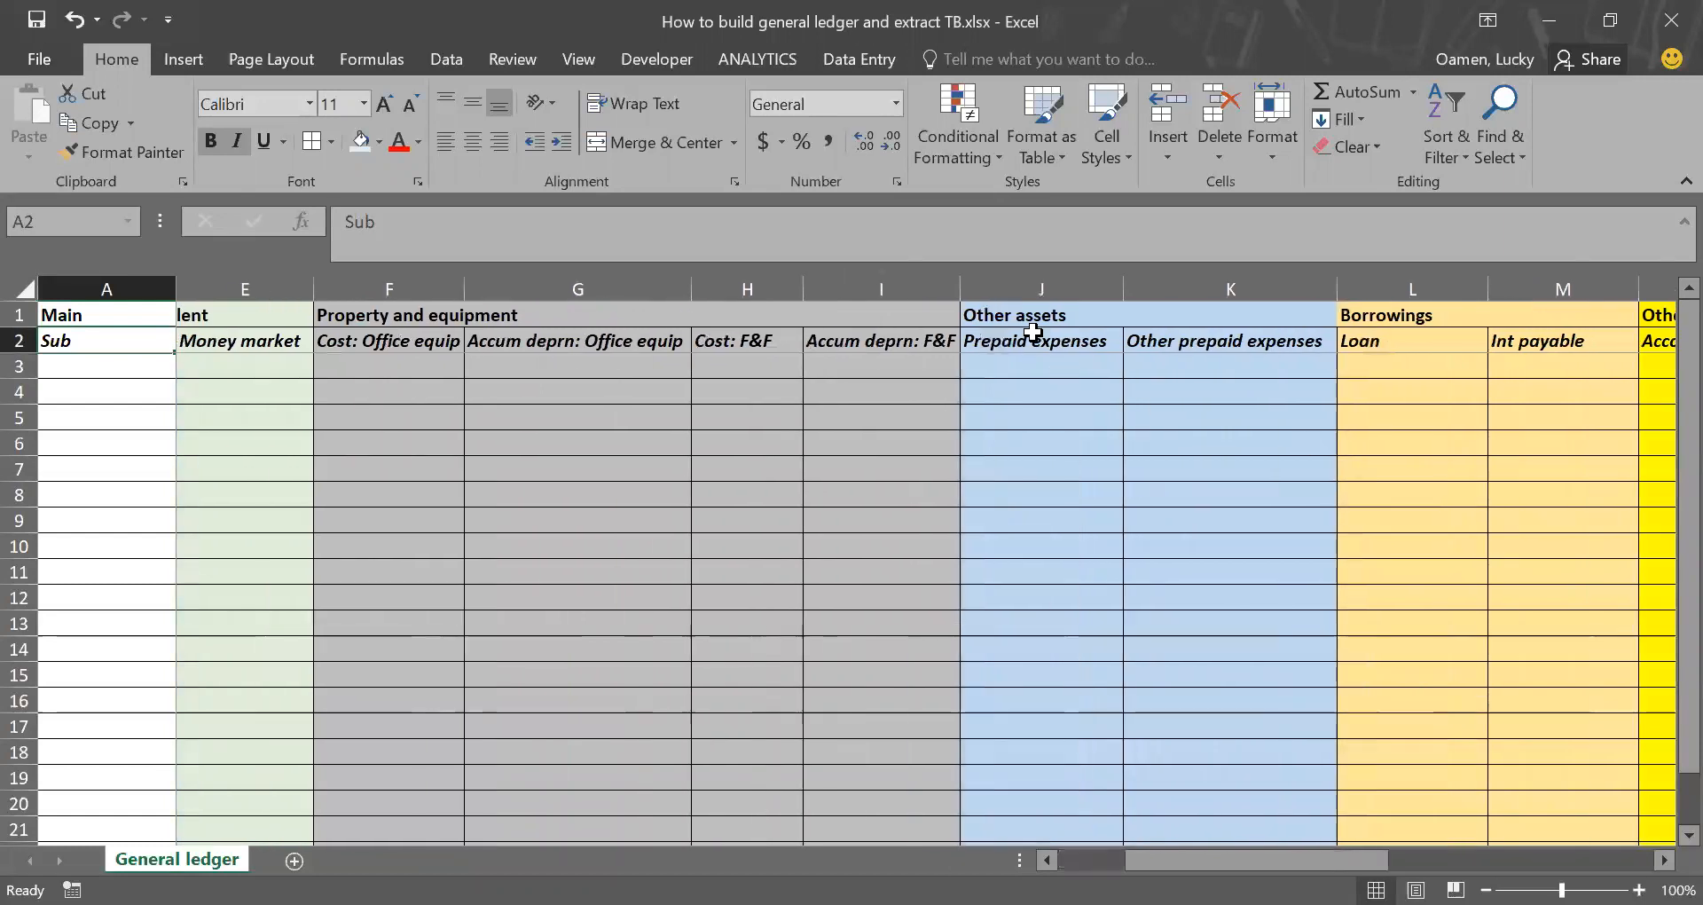
click(1113, 343)
scroll(1242, 343, right, 3)
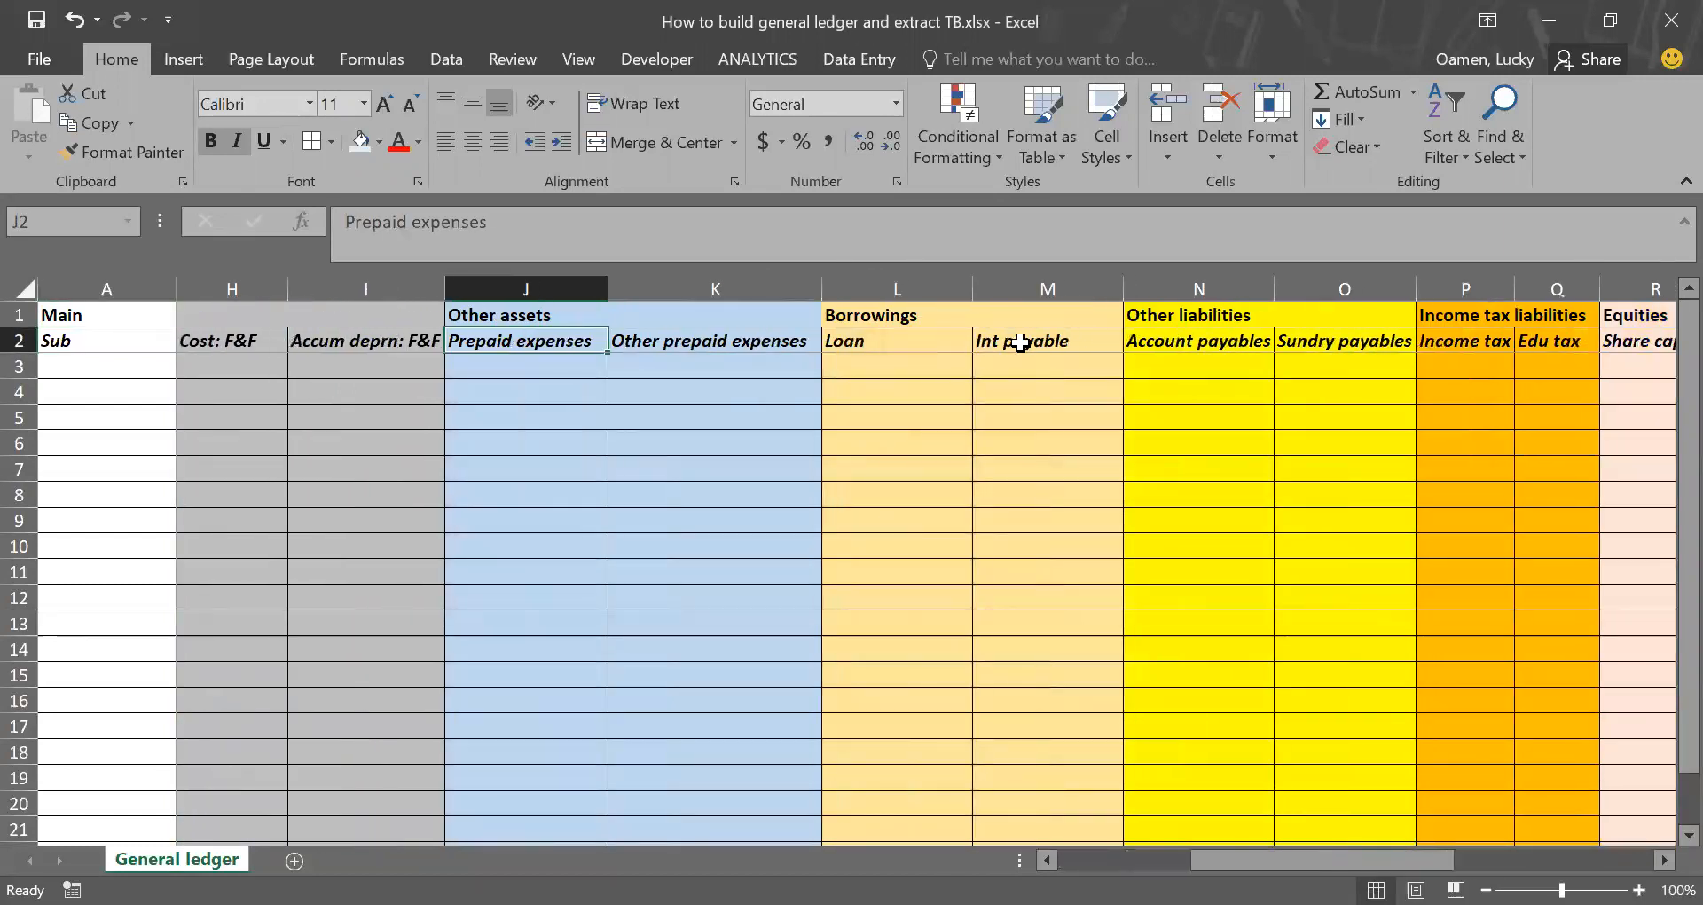
scroll(1088, 350, right, 3)
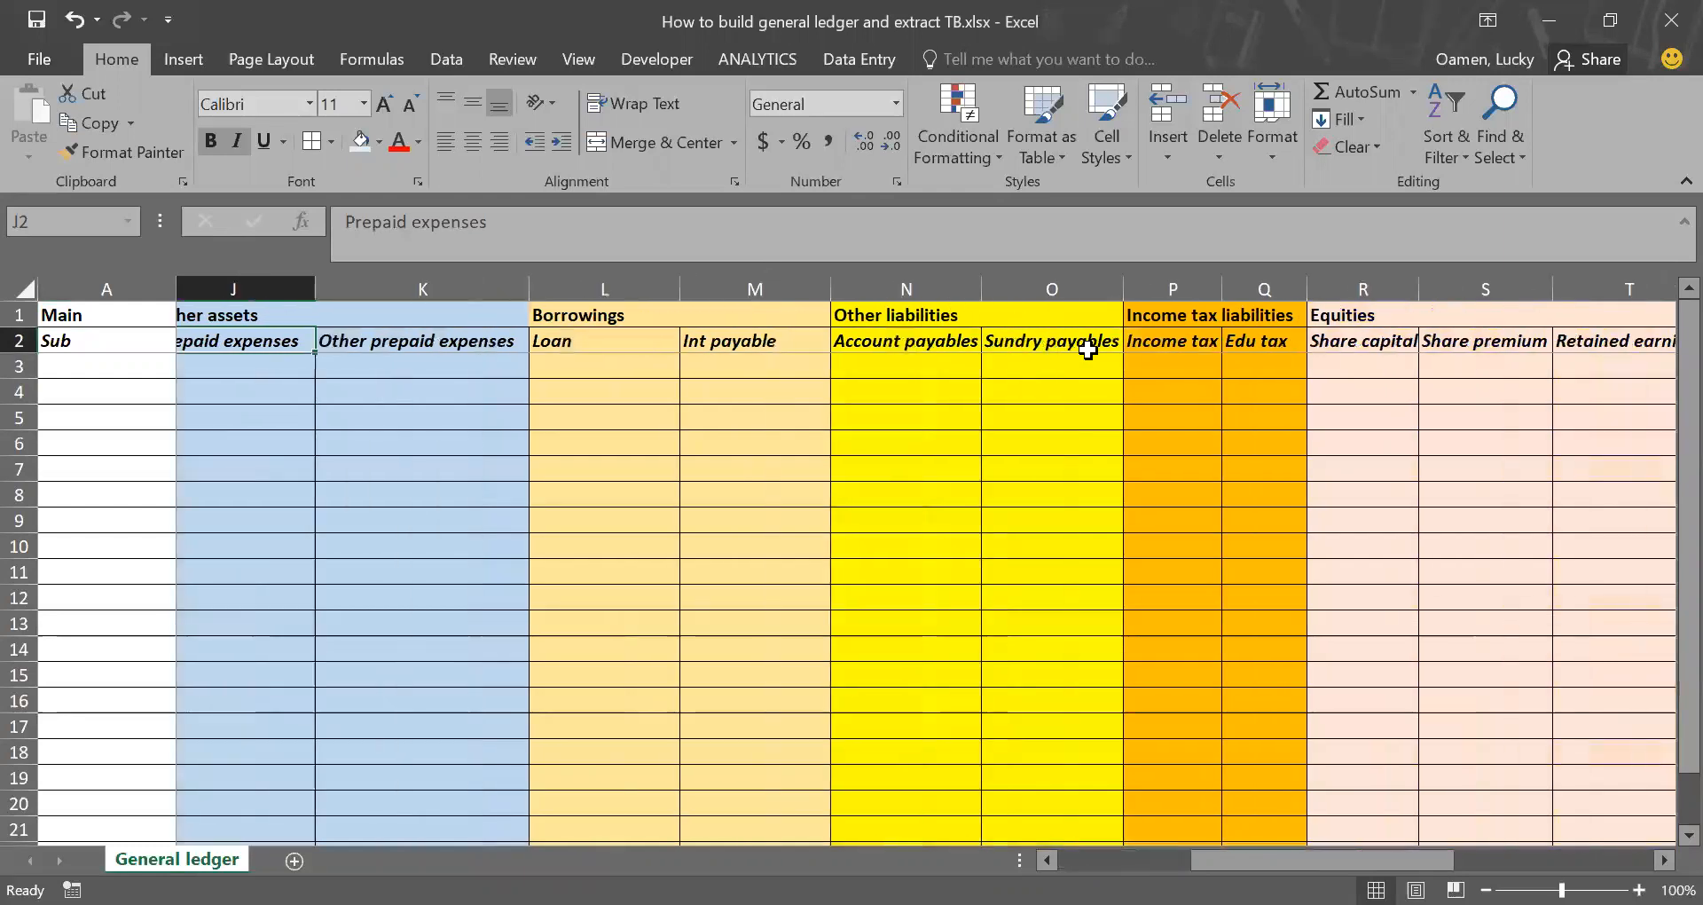
scroll(979, 350, right, 1)
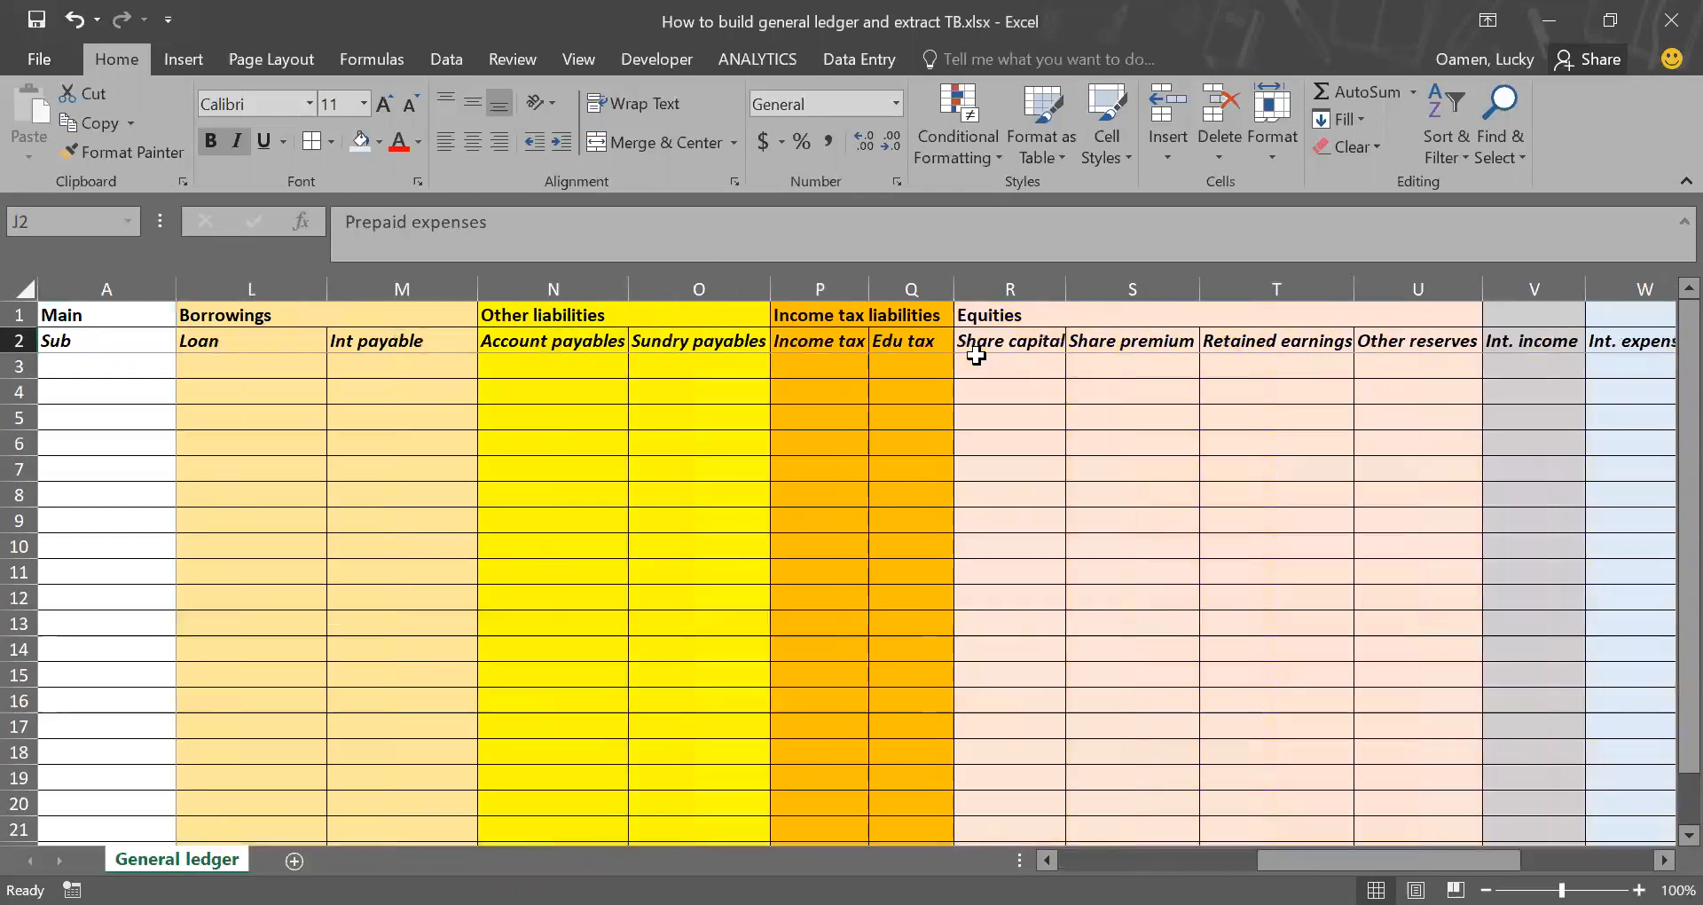
click(1037, 343)
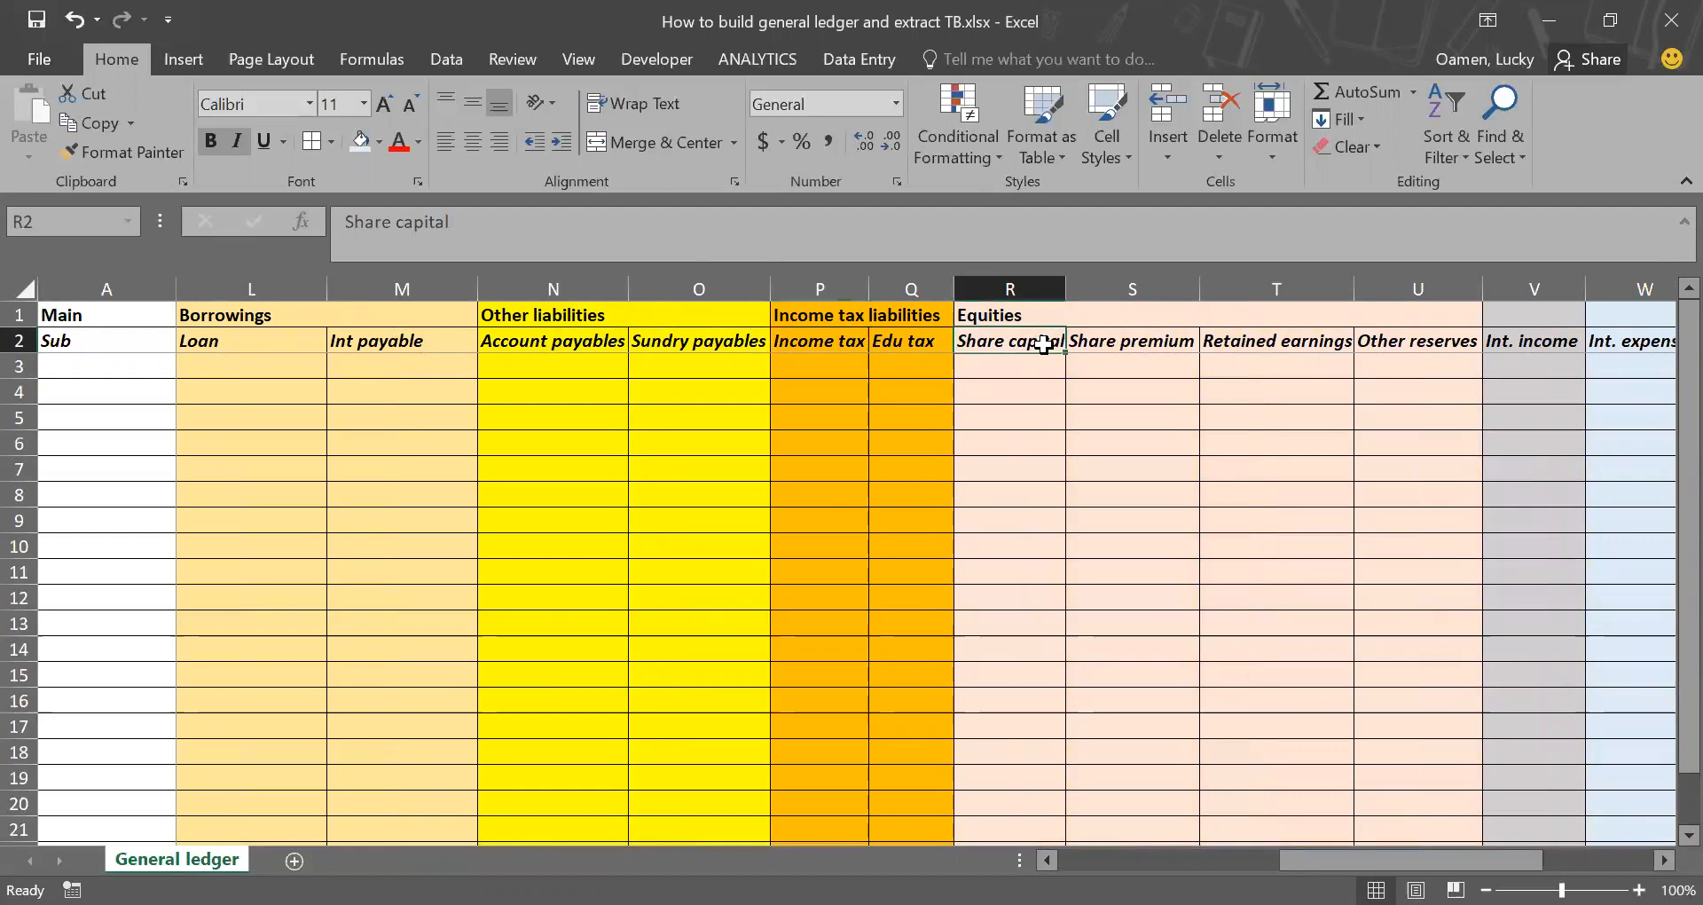
click(1153, 345)
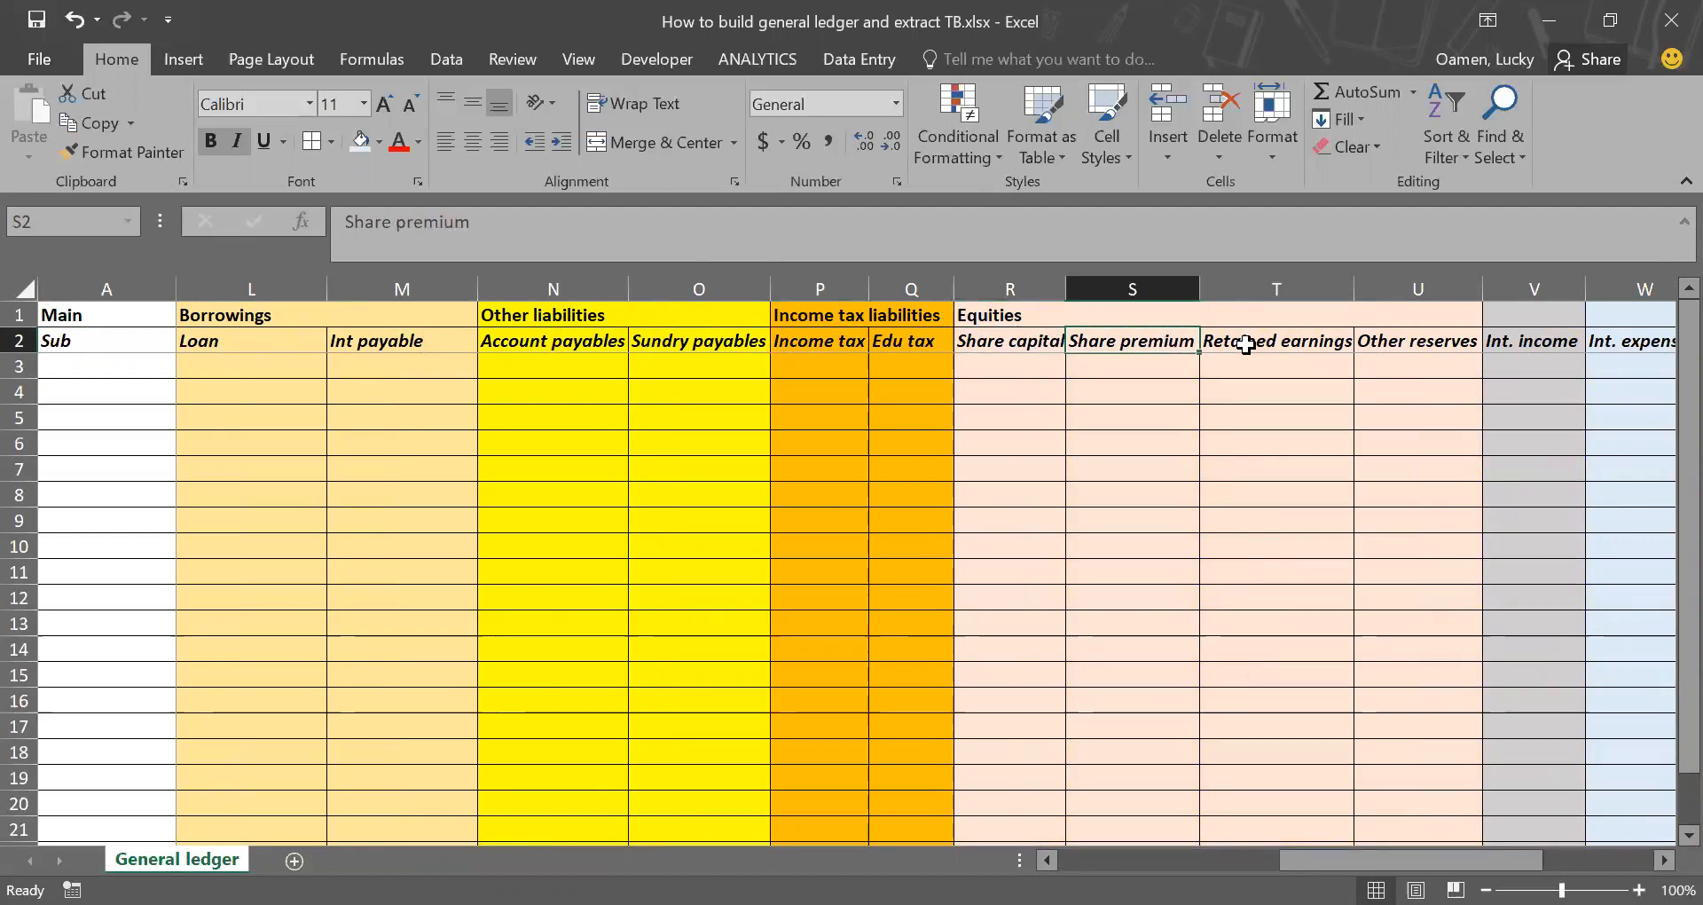
click(1330, 347)
click(1403, 346)
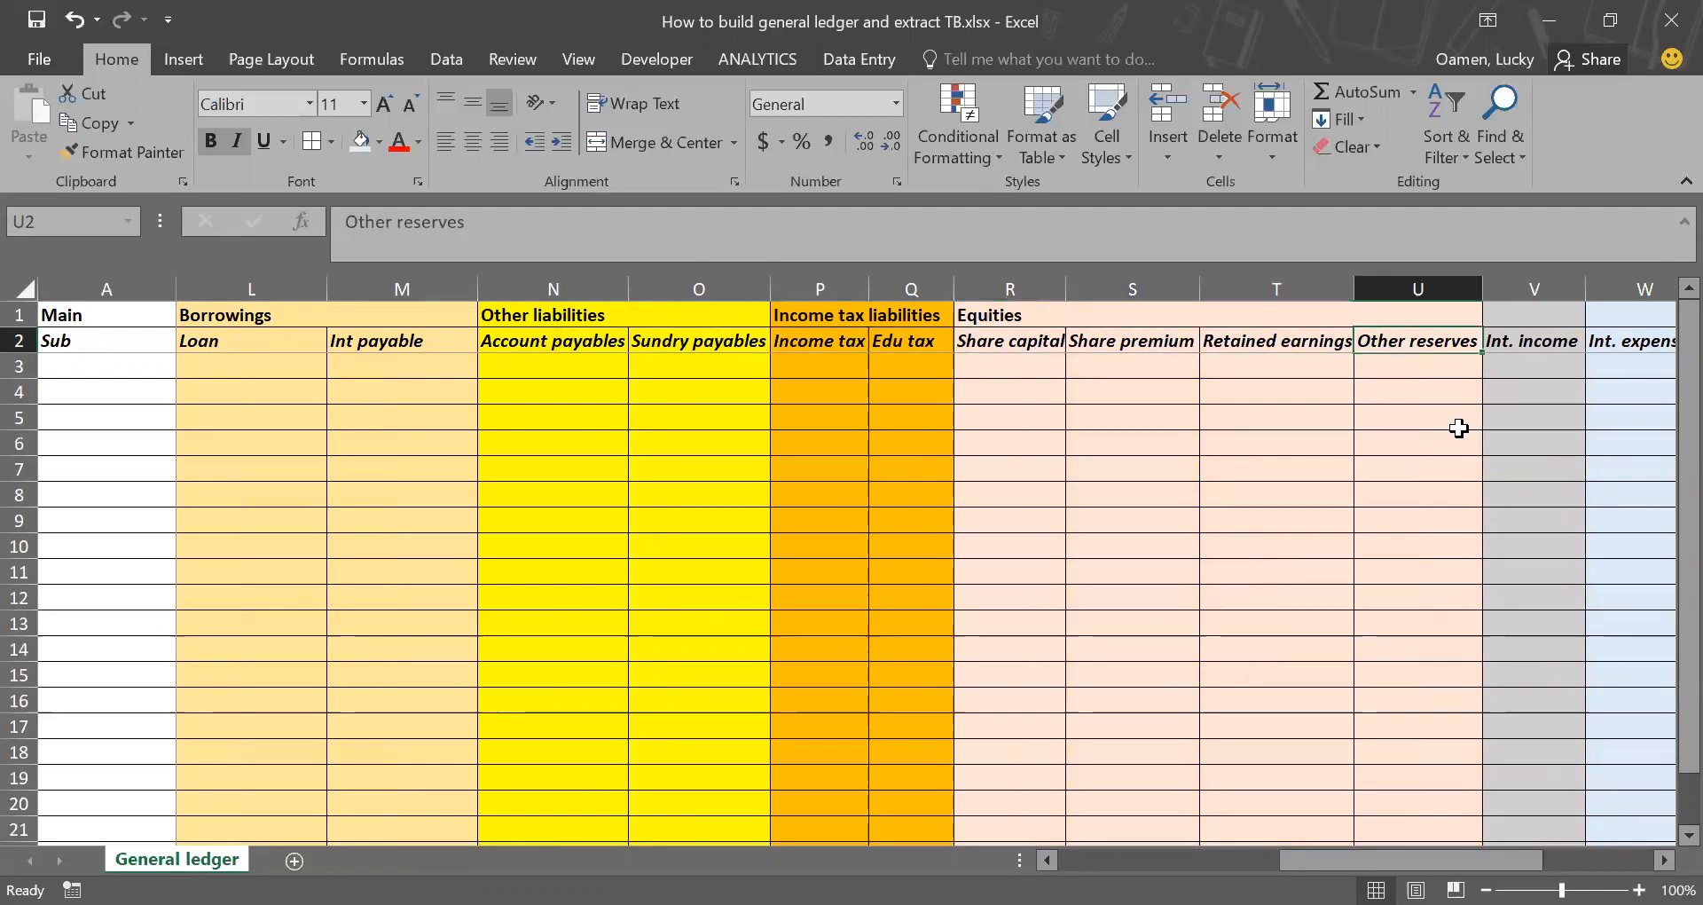
Step: Review the income and expense sub-account headings in row 2, from Int. income to Tax expenses
scroll(1459, 428, right, 4)
scroll(1459, 429, right, 4)
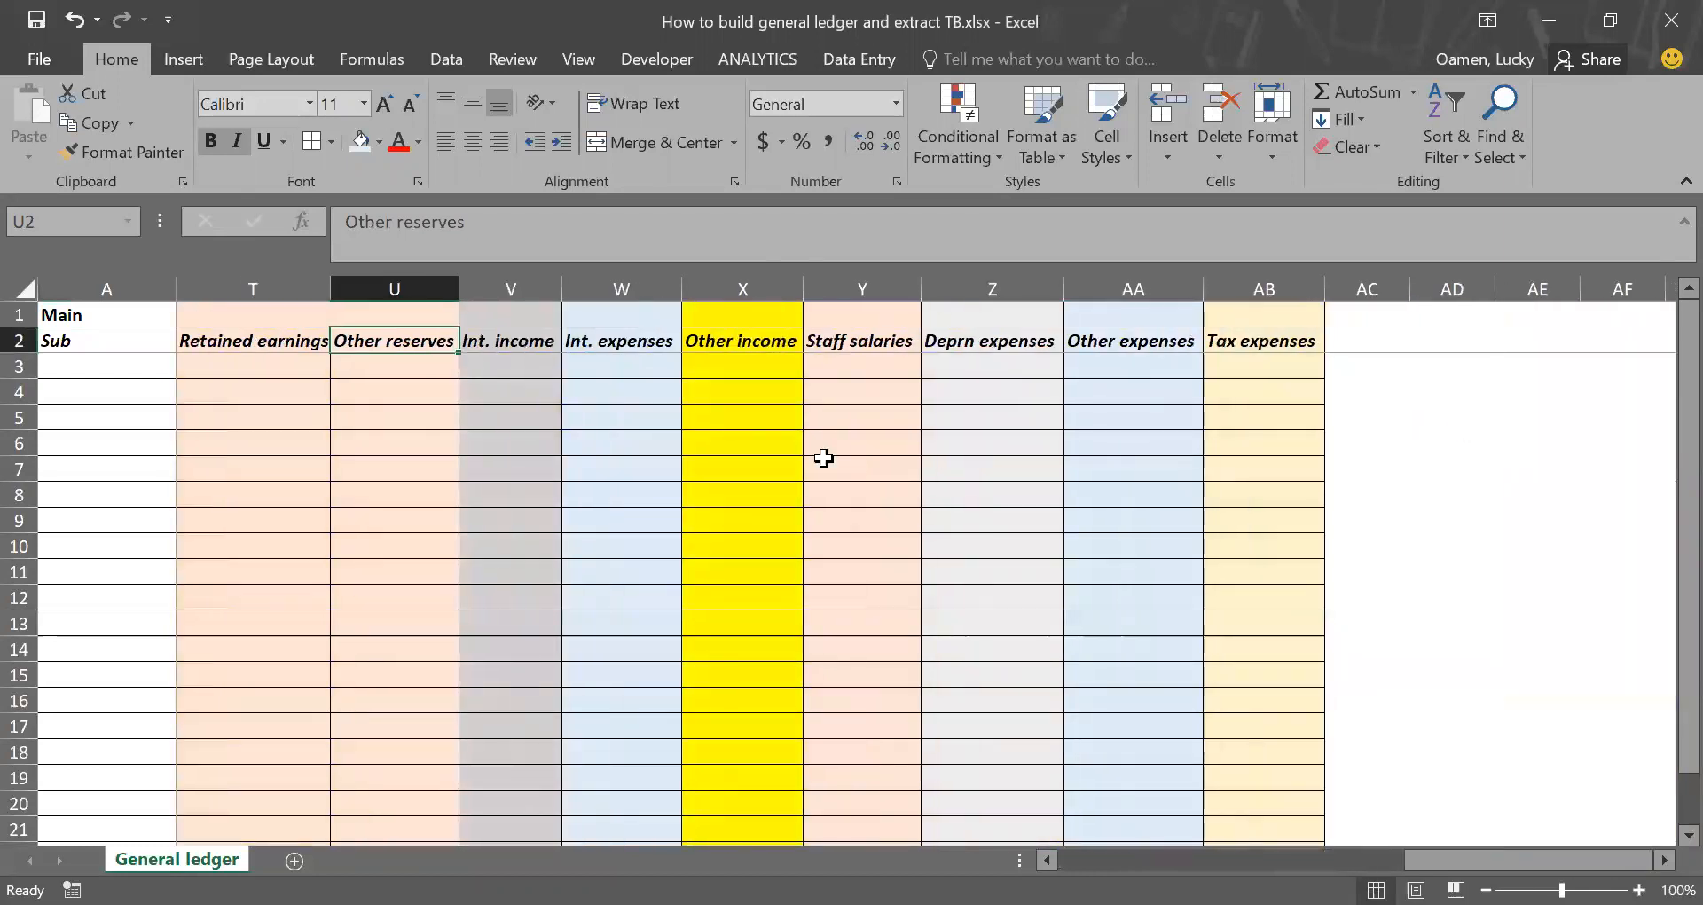
click(518, 341)
click(567, 343)
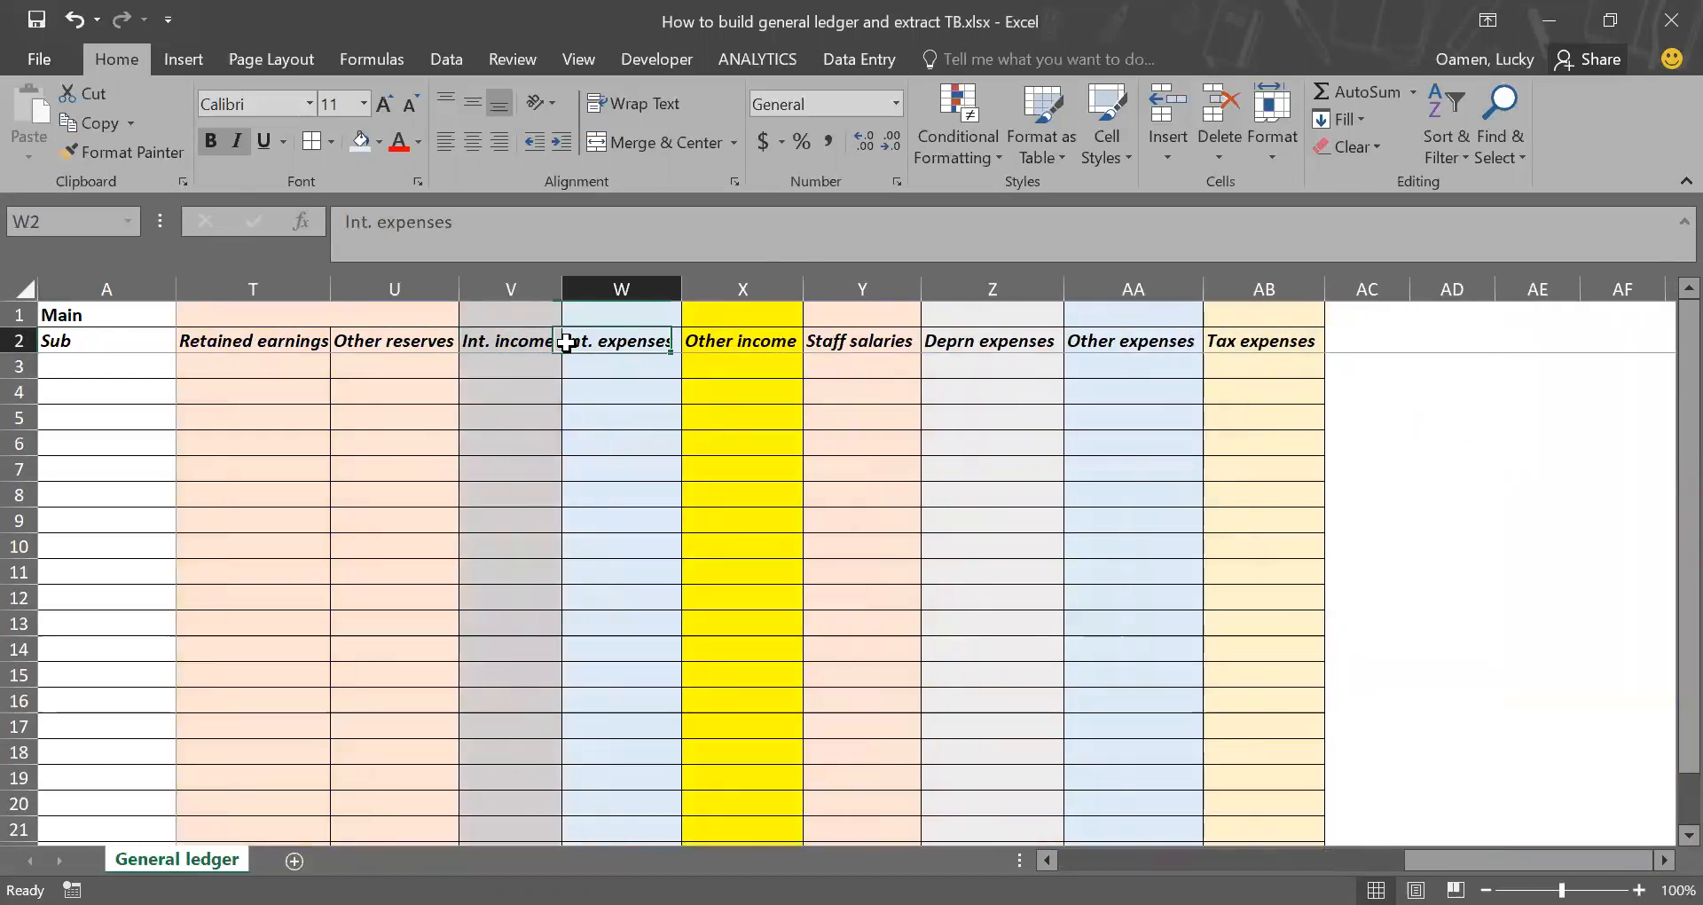
click(732, 344)
click(844, 344)
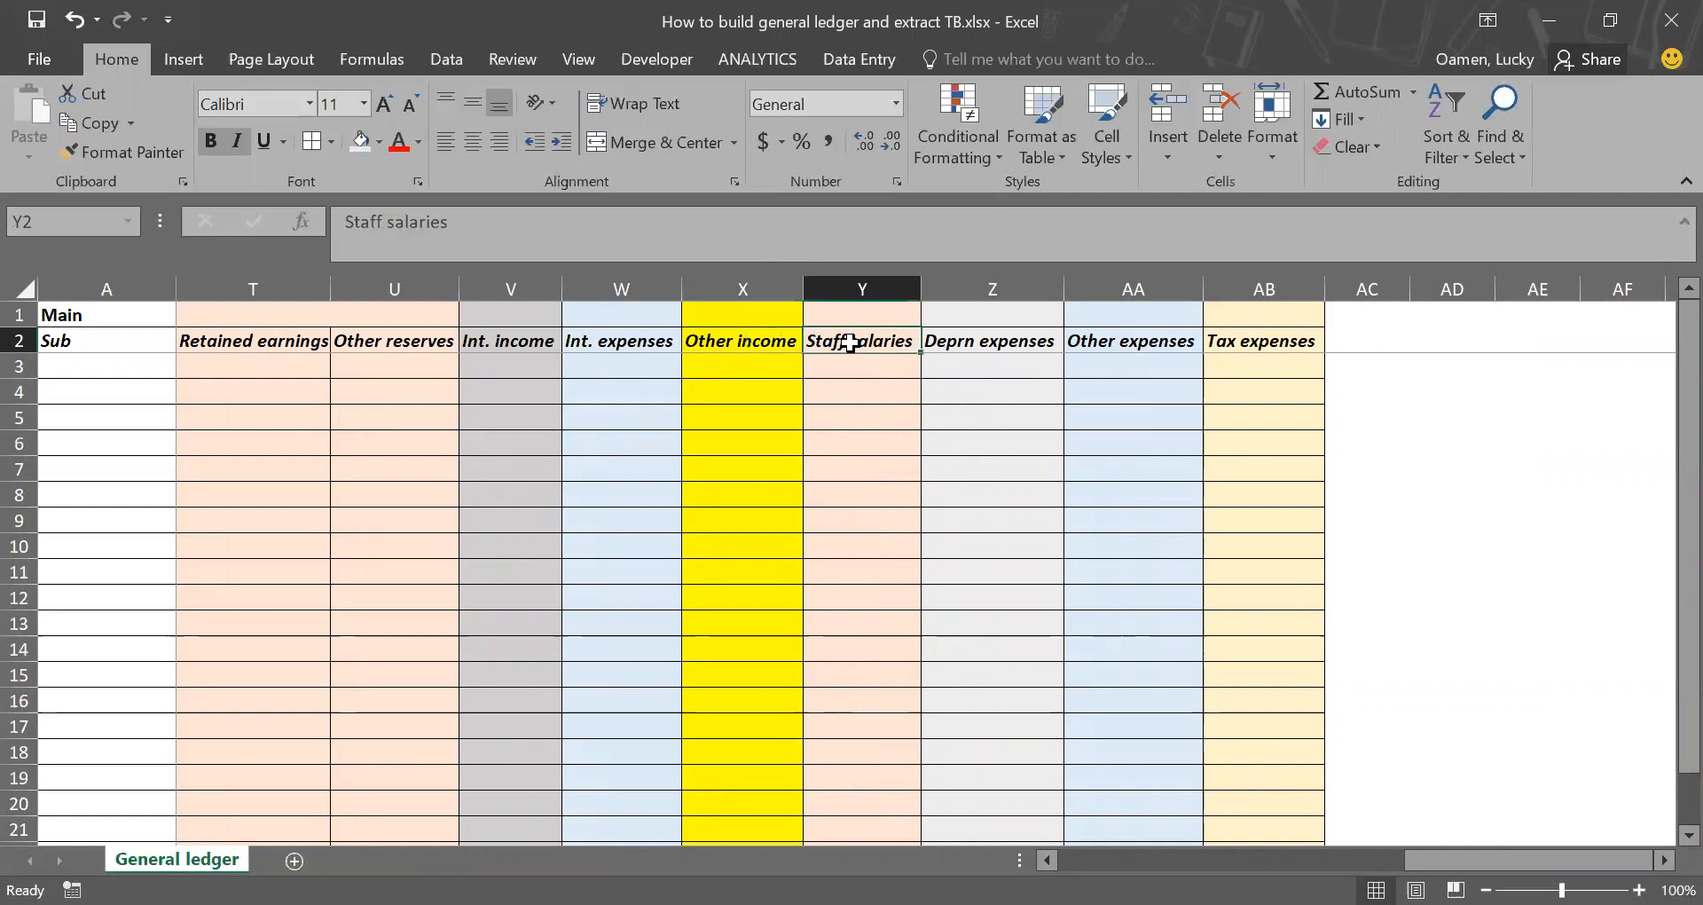
click(994, 344)
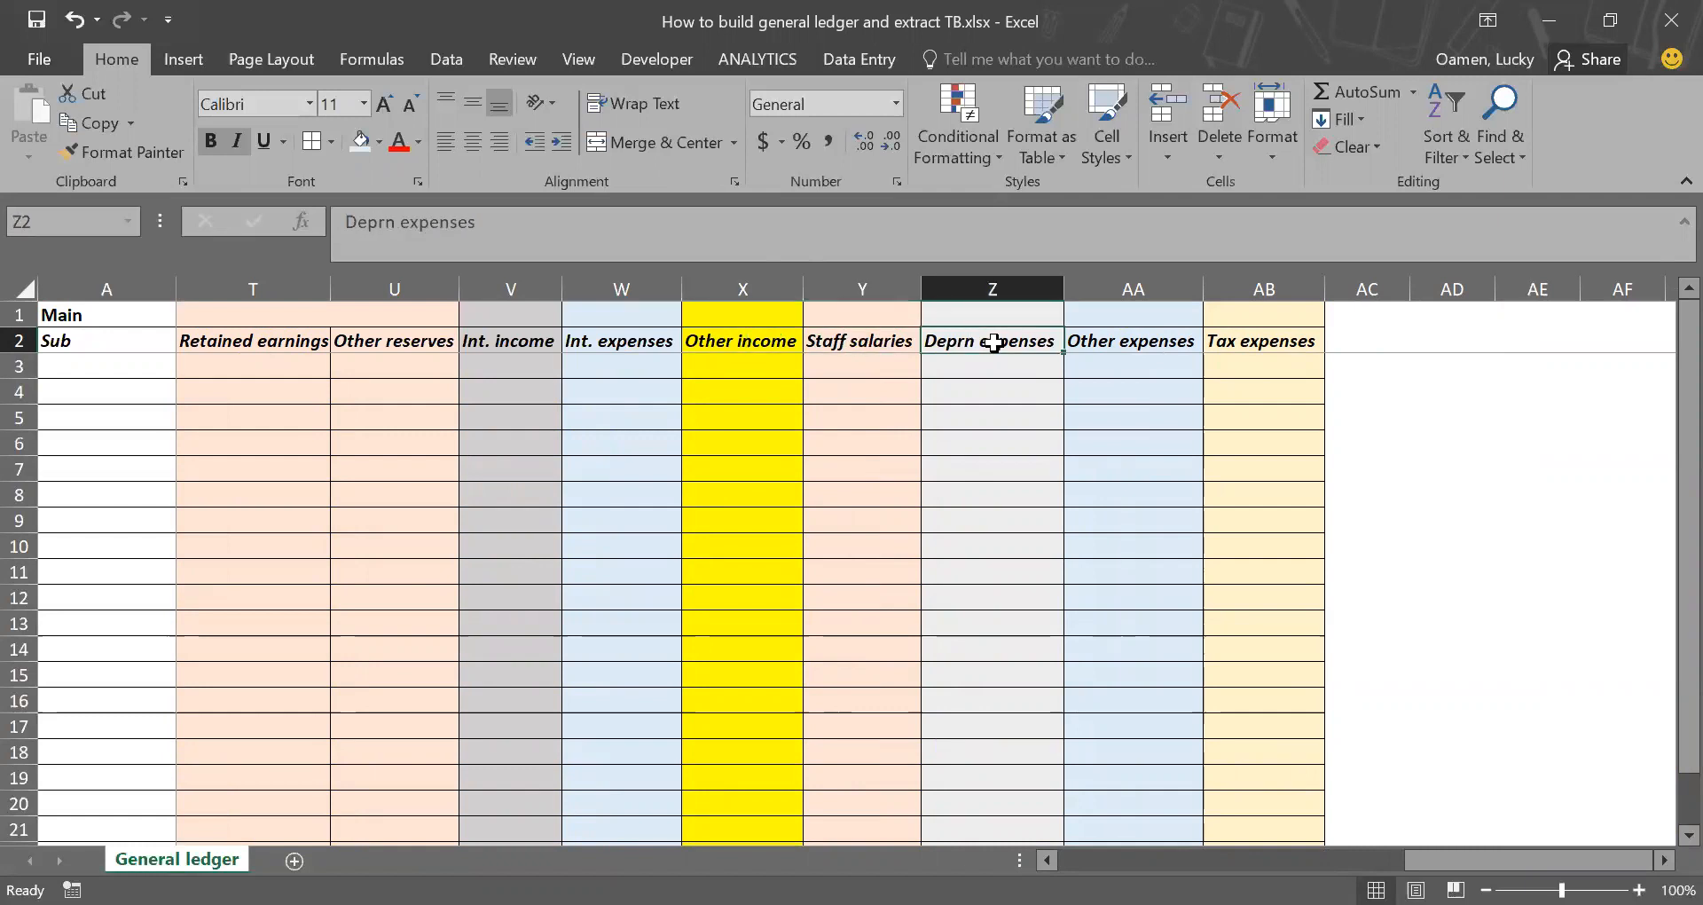
click(1131, 340)
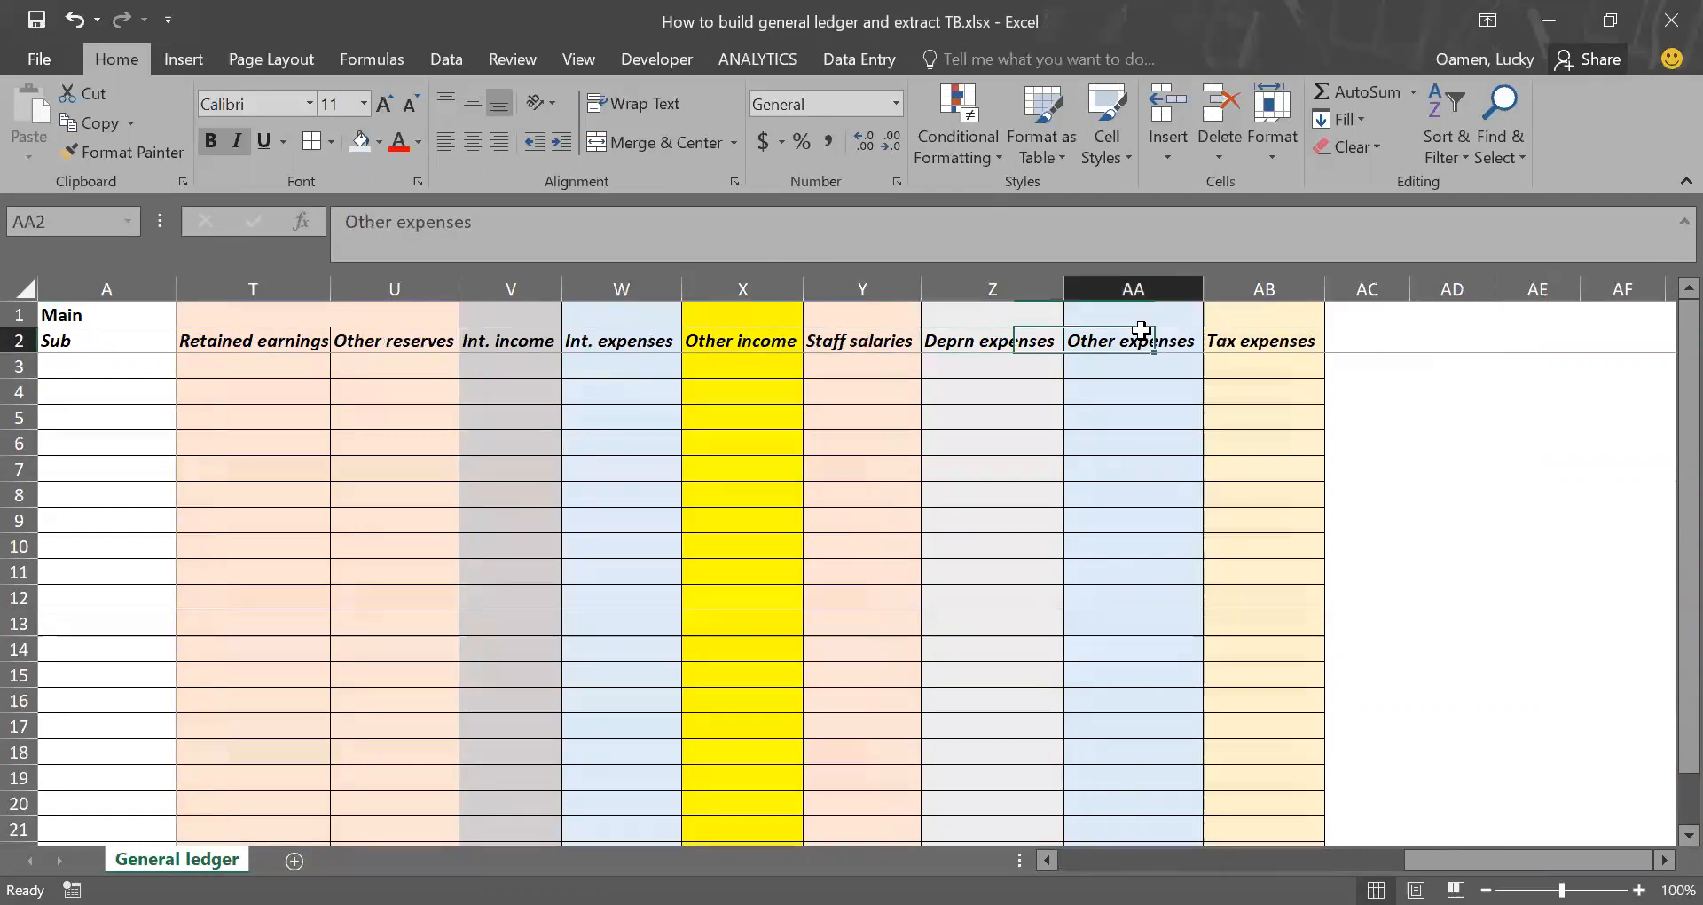
click(1244, 338)
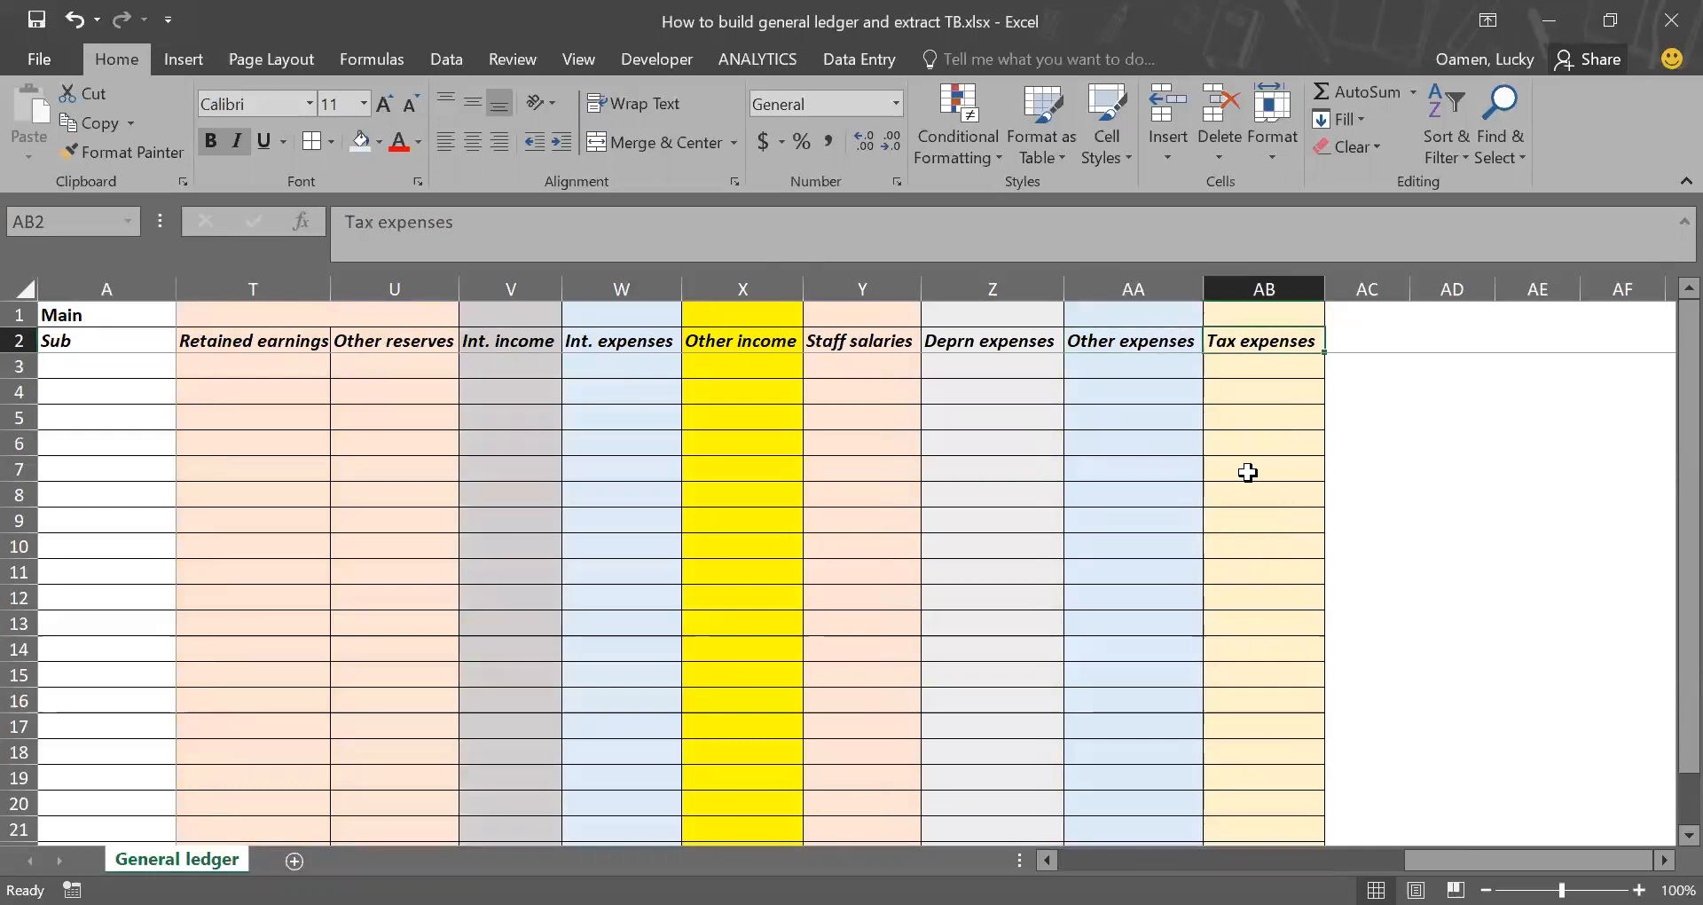
Step: Copy the sub-account headings from Bank XYZ 1 through Tax expenses and paste them transposed at A3 of a new sheet
scroll(1248, 472, left, 10)
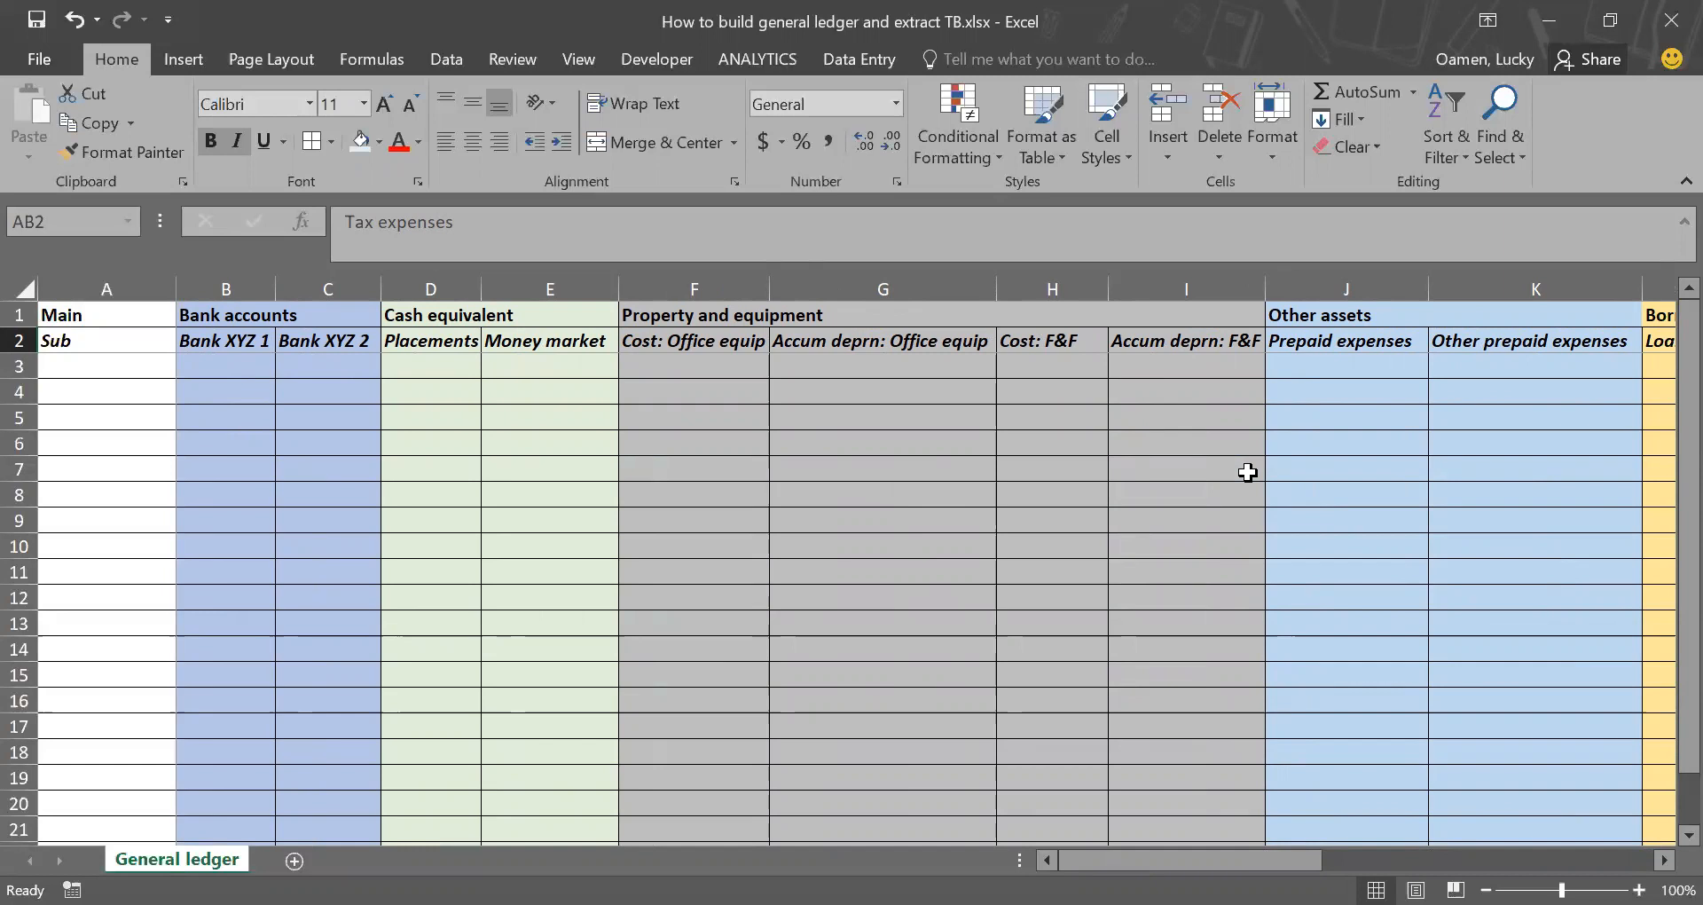
click(238, 333)
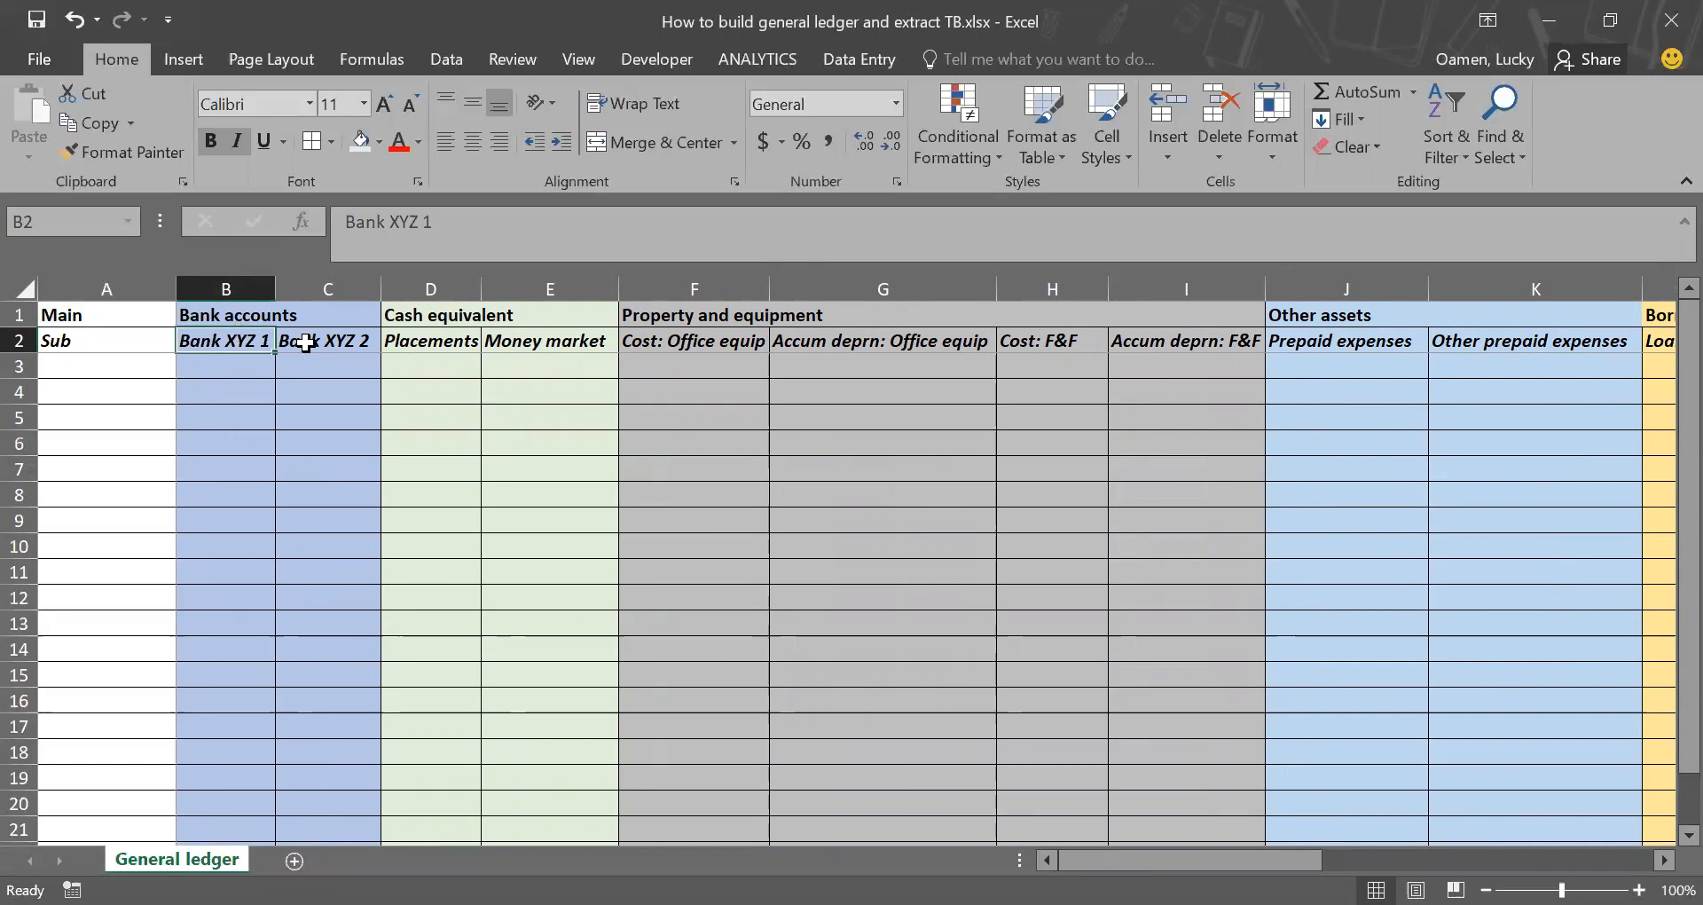
key(ctrl+shift+Right)
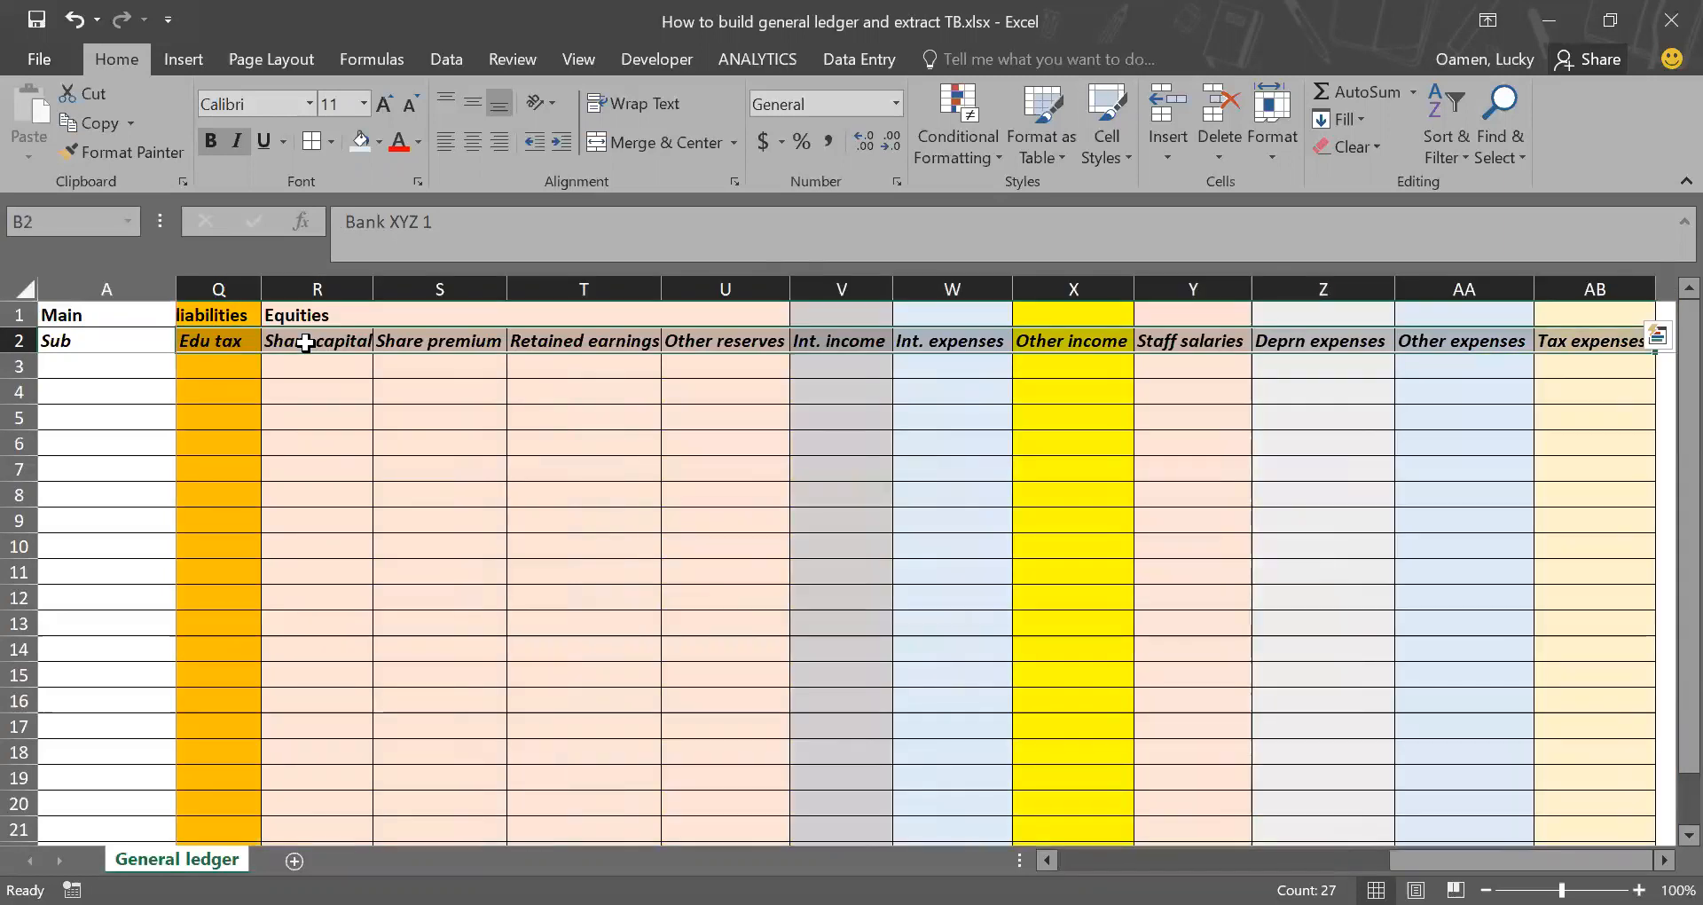
key(ctrl+c)
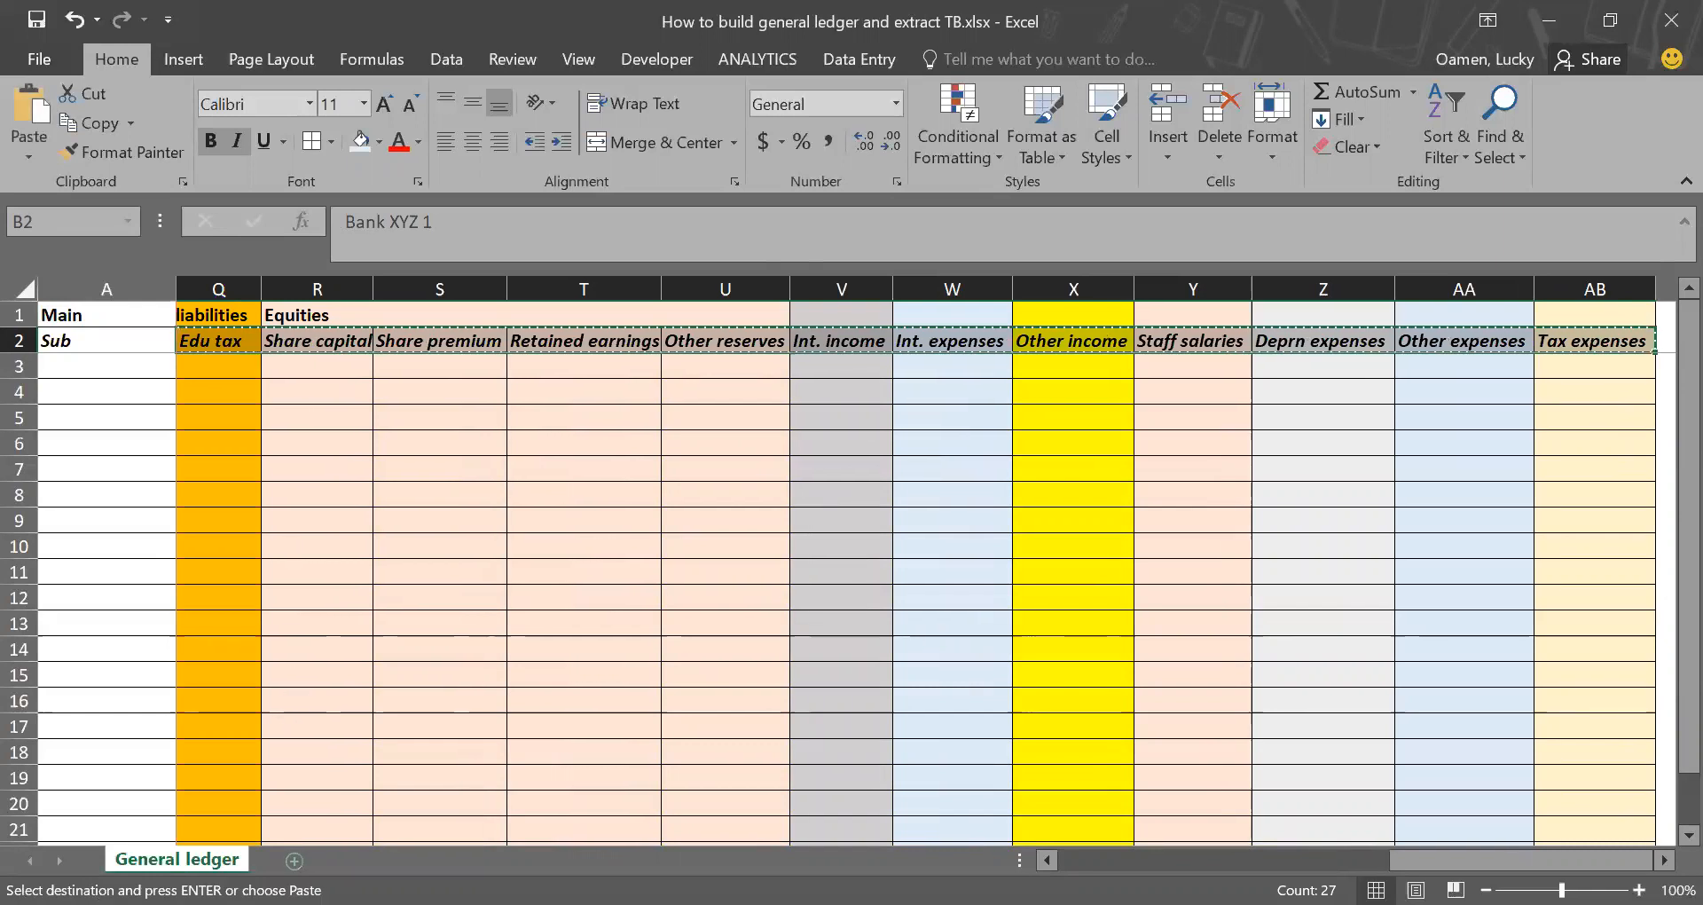
click(293, 859)
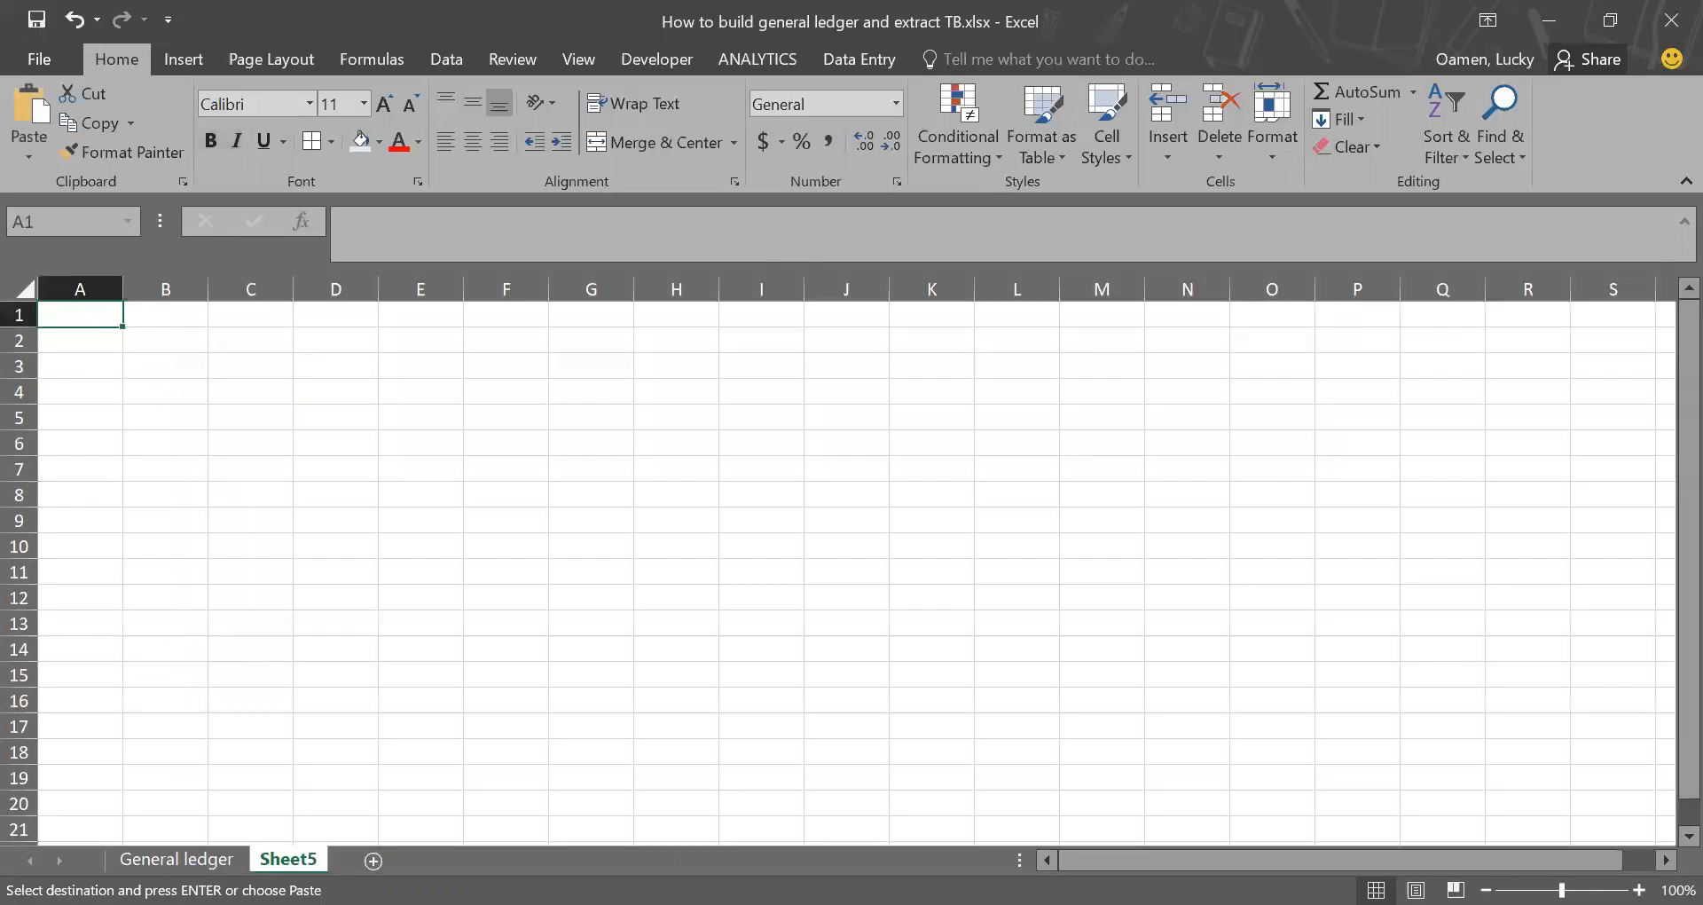
click(86, 368)
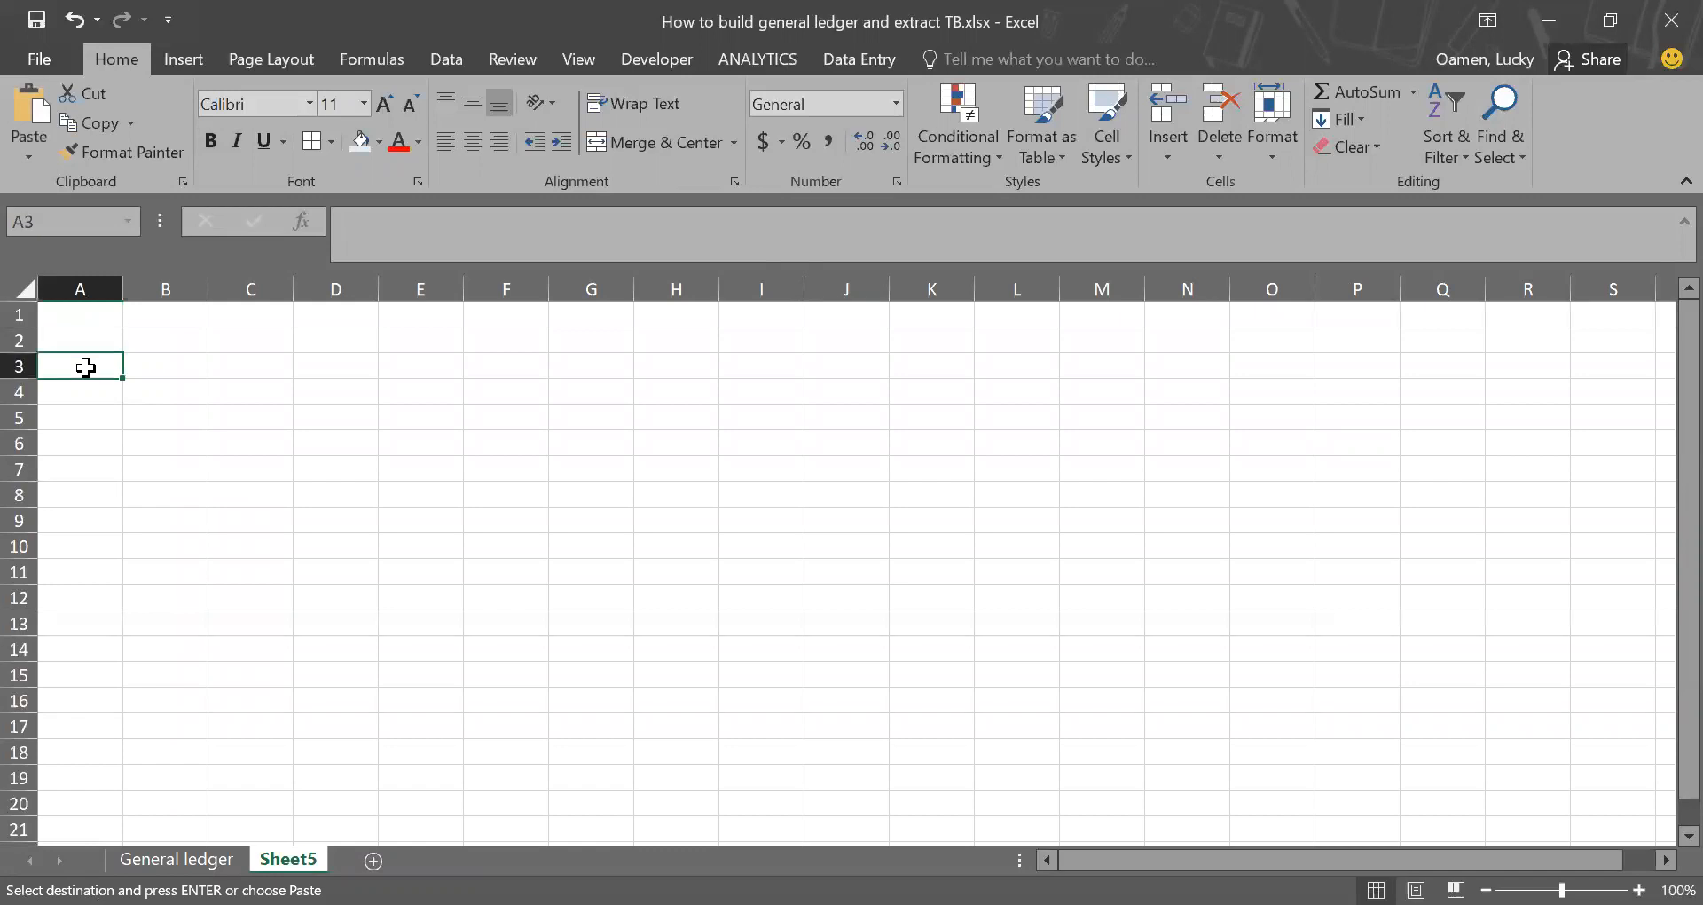
right_click(86, 367)
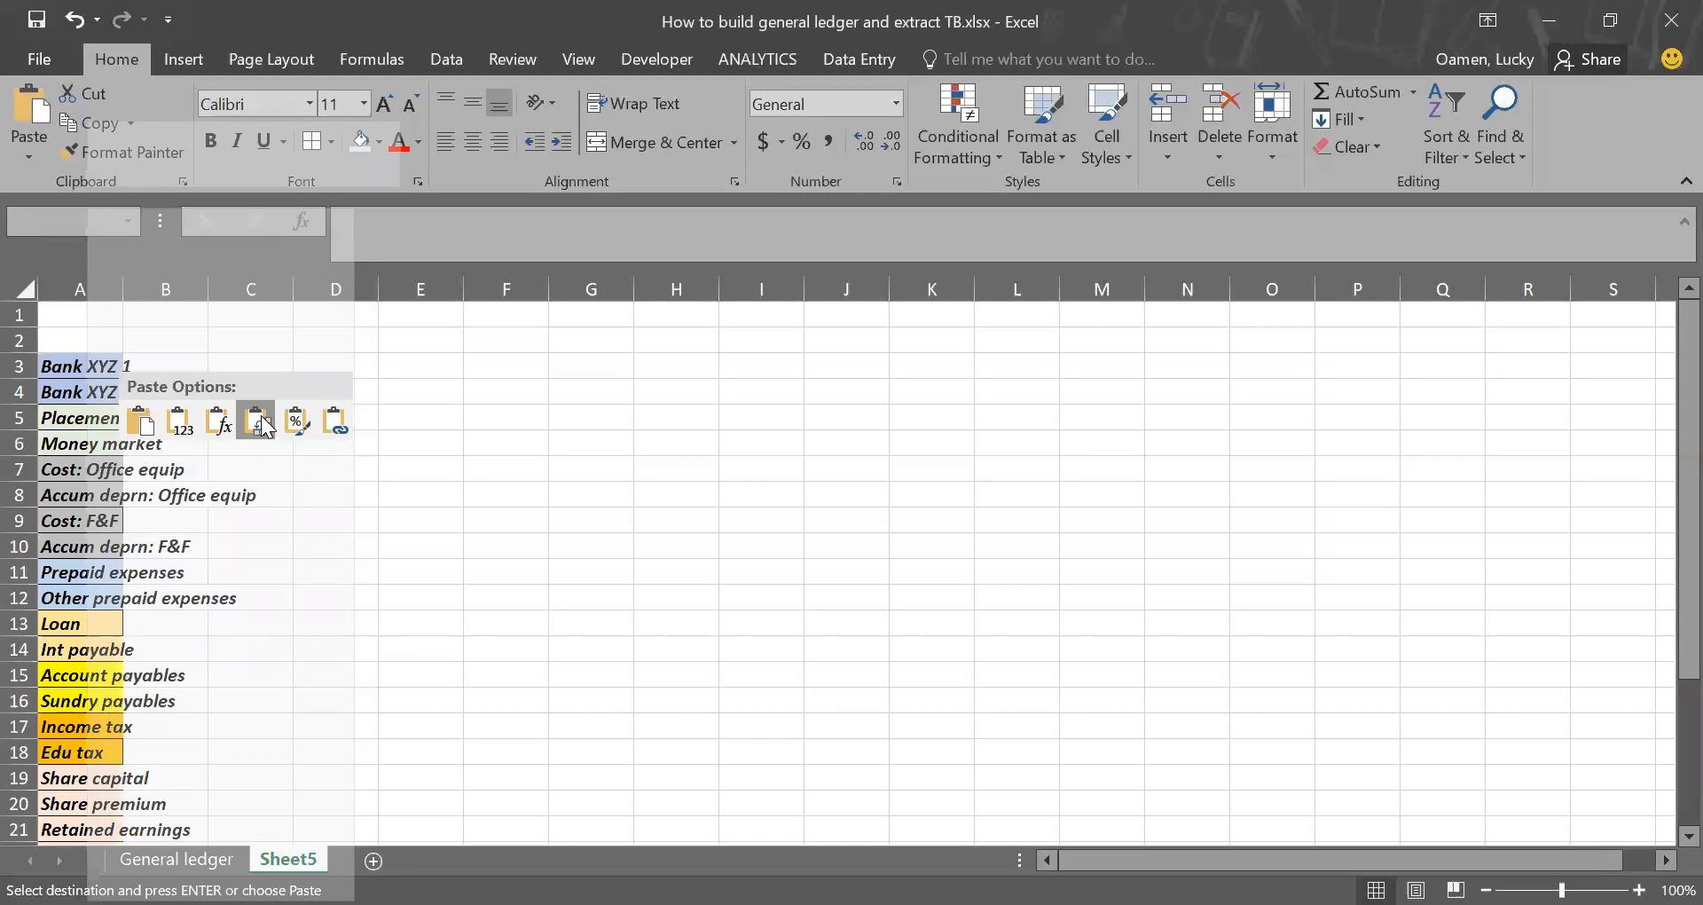
click(258, 422)
Step: Autofit column A to the pasted account names and remove their fill colour and bold formatting
double_click(123, 282)
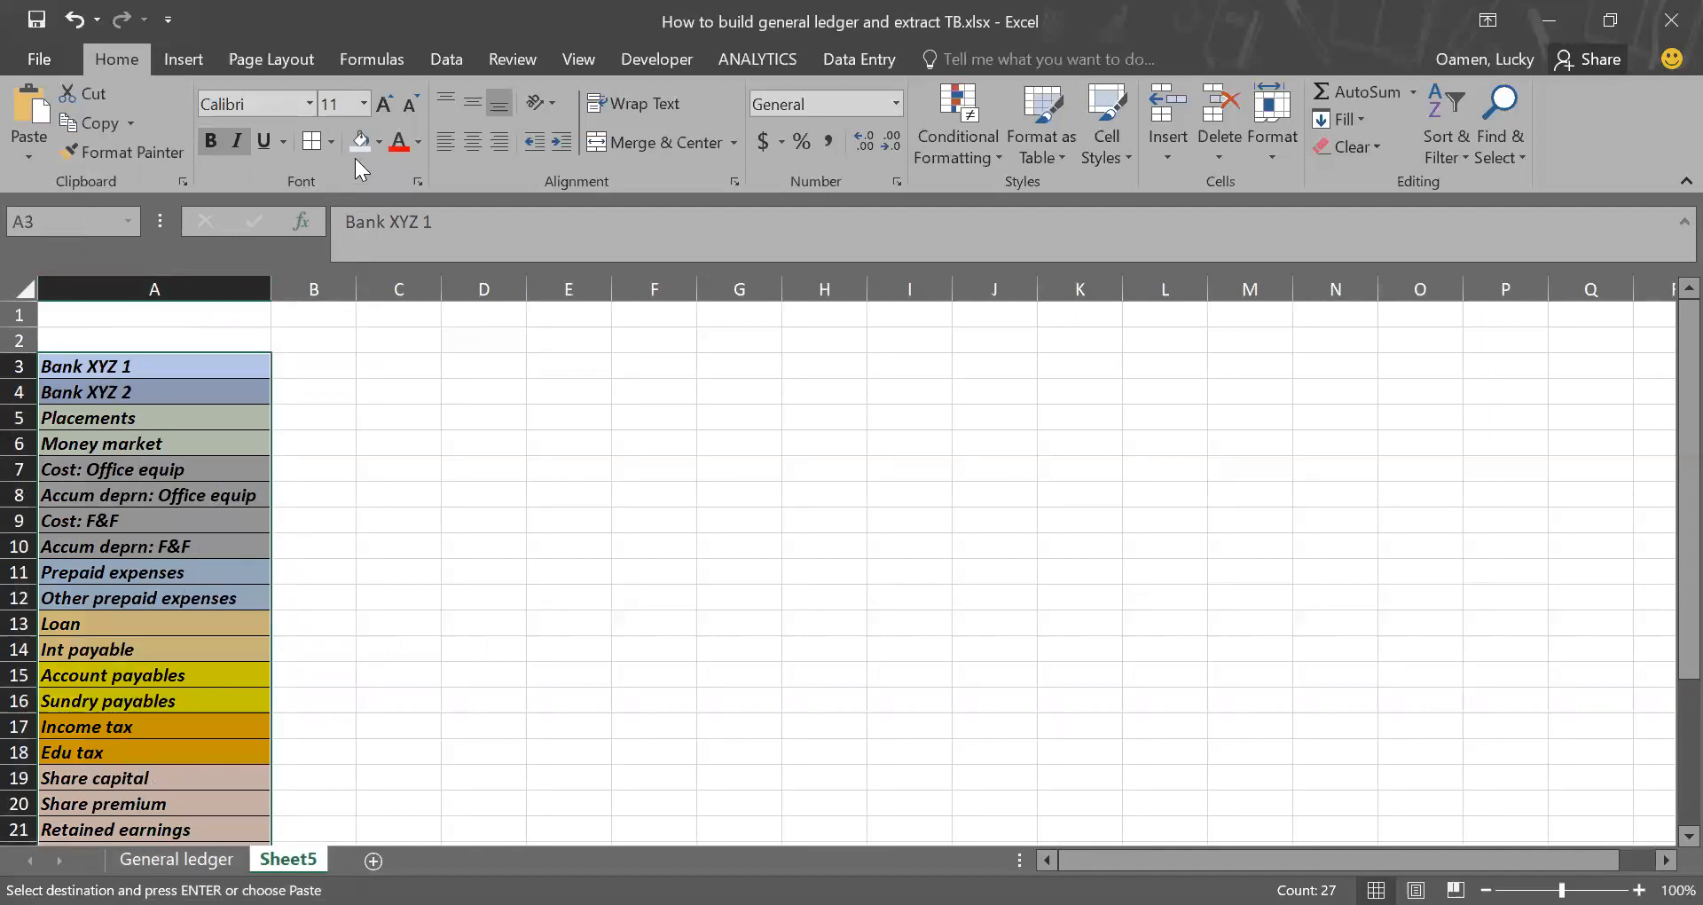
click(383, 140)
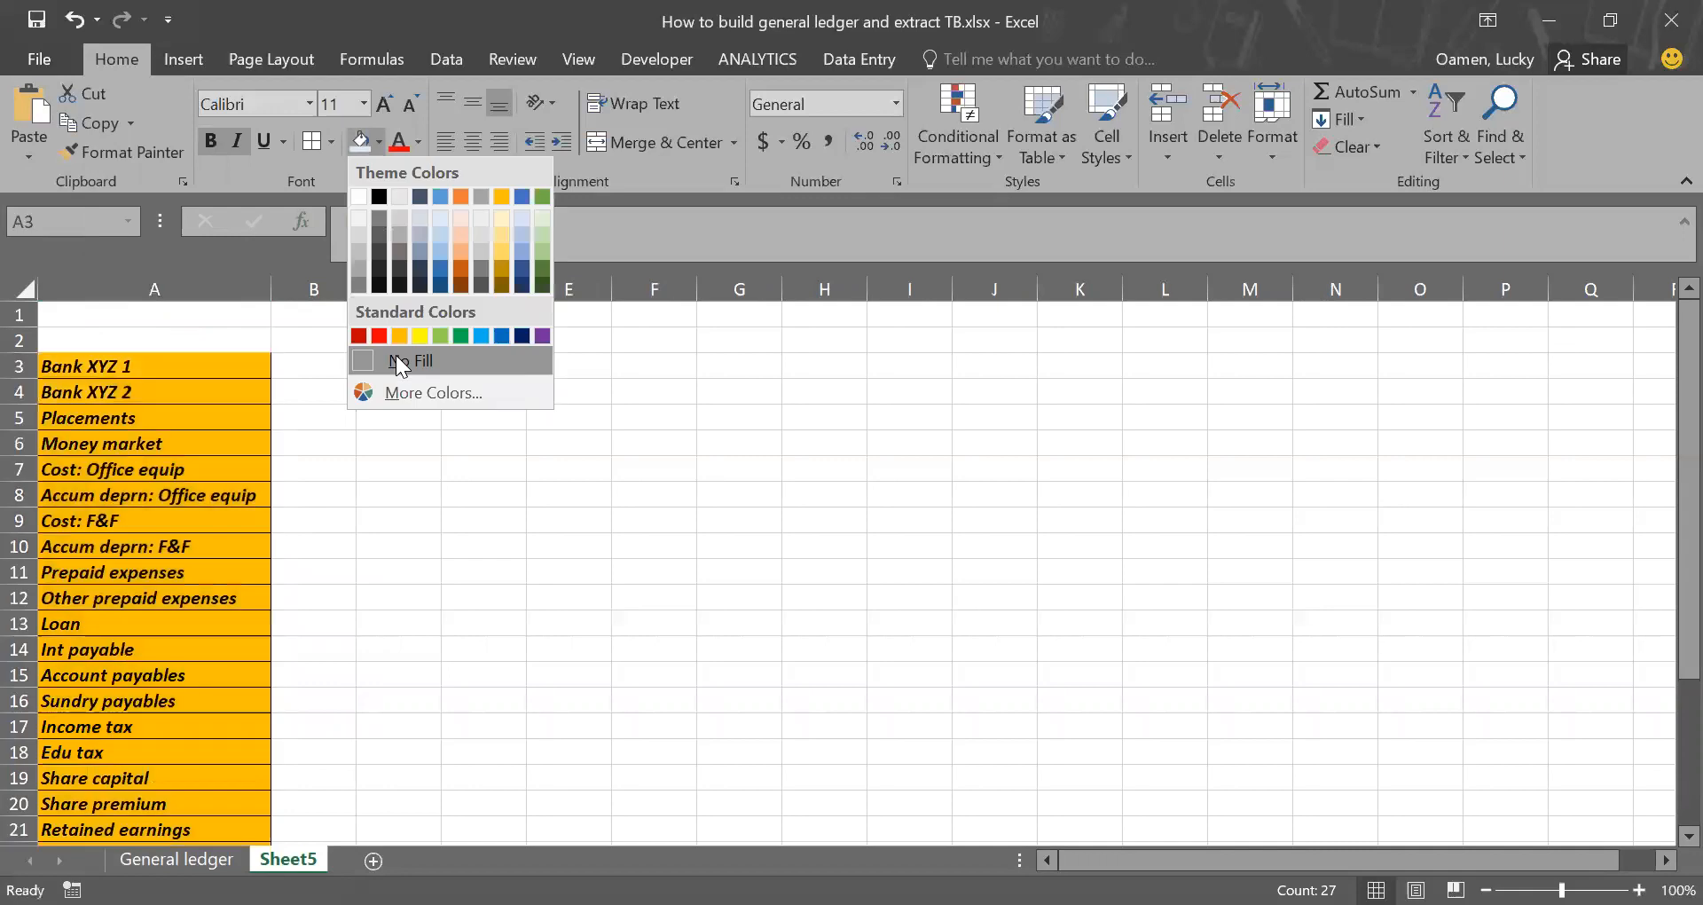
click(396, 360)
key(ctrl+b)
click(333, 362)
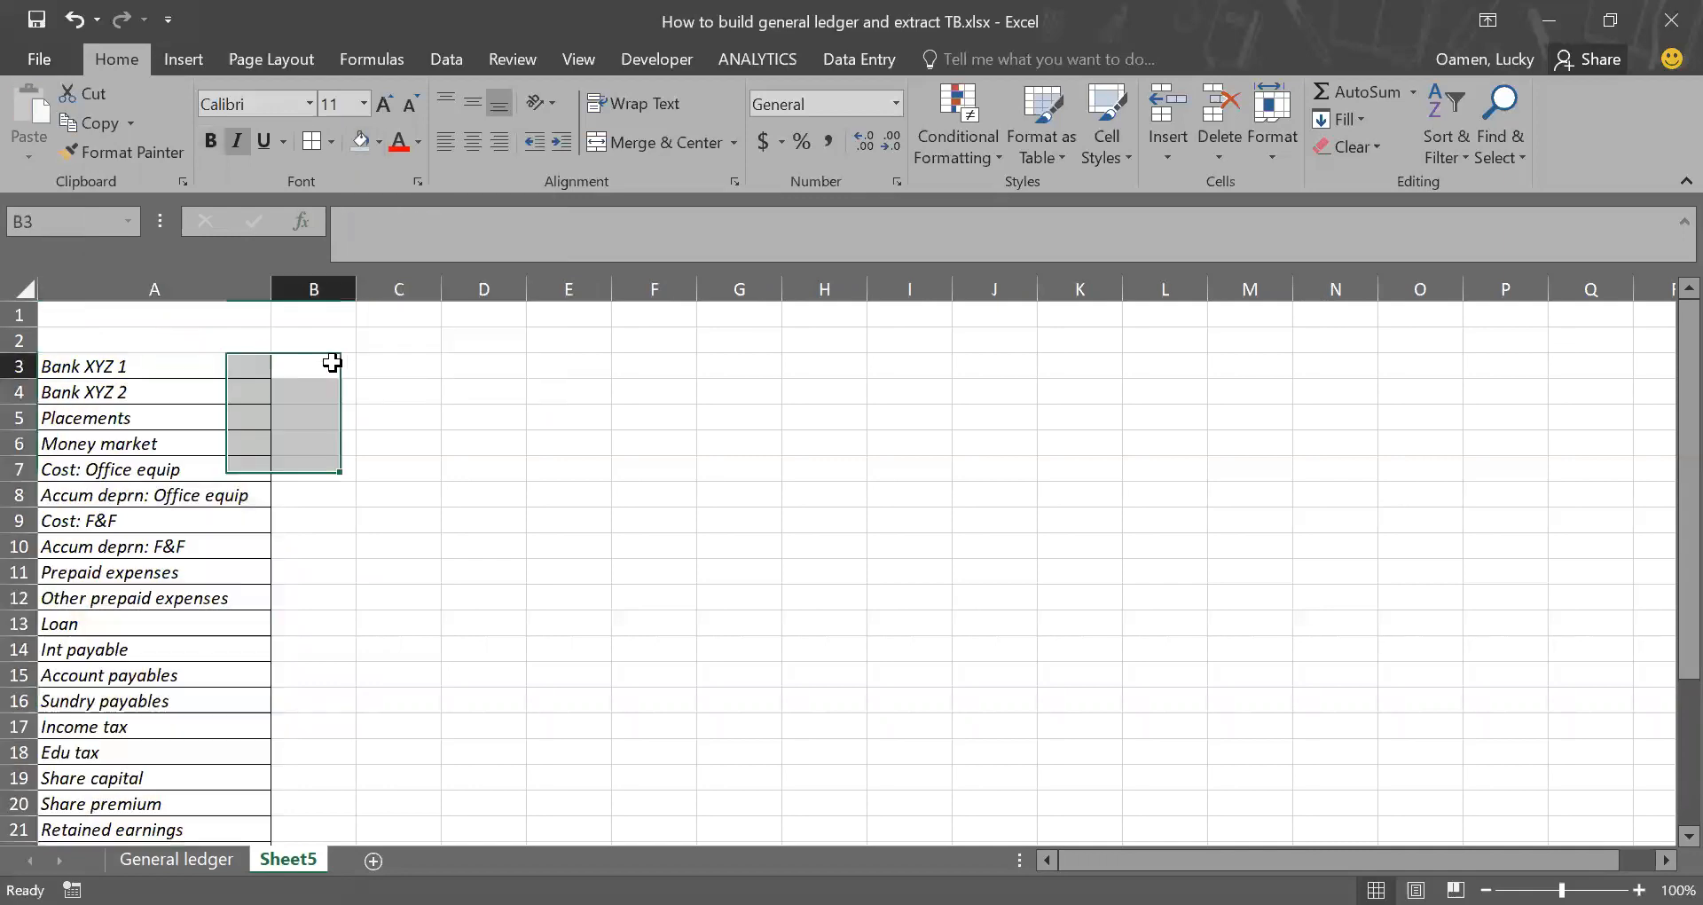
Step: Enter the column headings Ledger description, Dr, Cr and Ledger bal in A2:D2
click(242, 346)
text(Ledger desc)
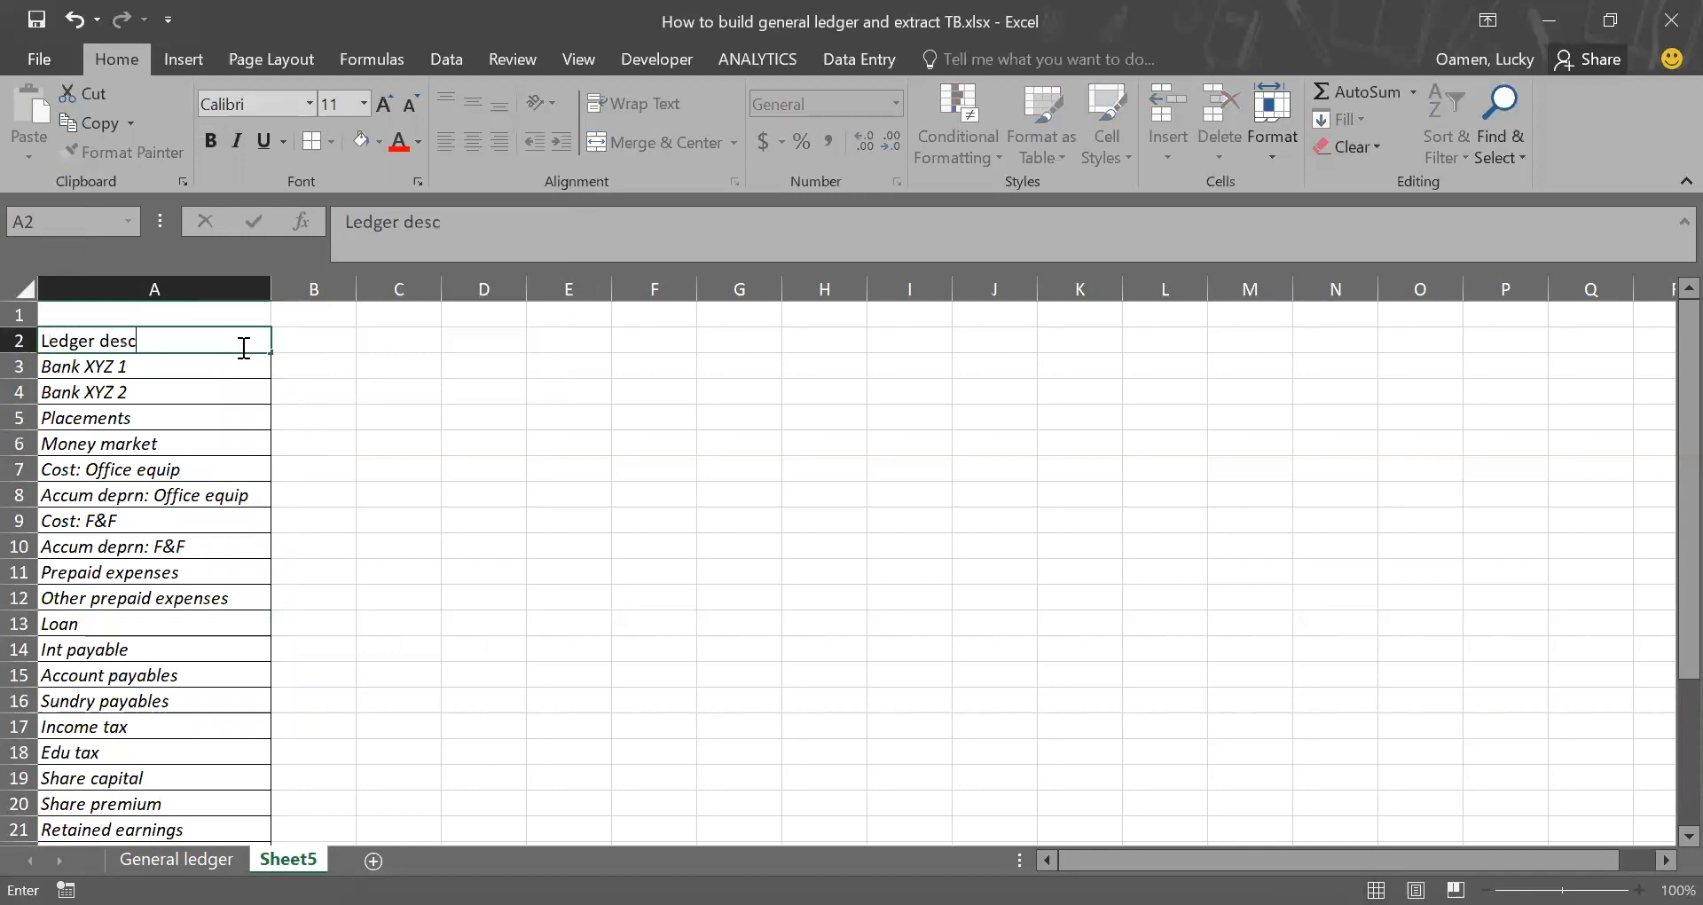
text(ription)
key(Return)
key(Up)
key(Right)
text(Dr)
key(Tab)
text(C)
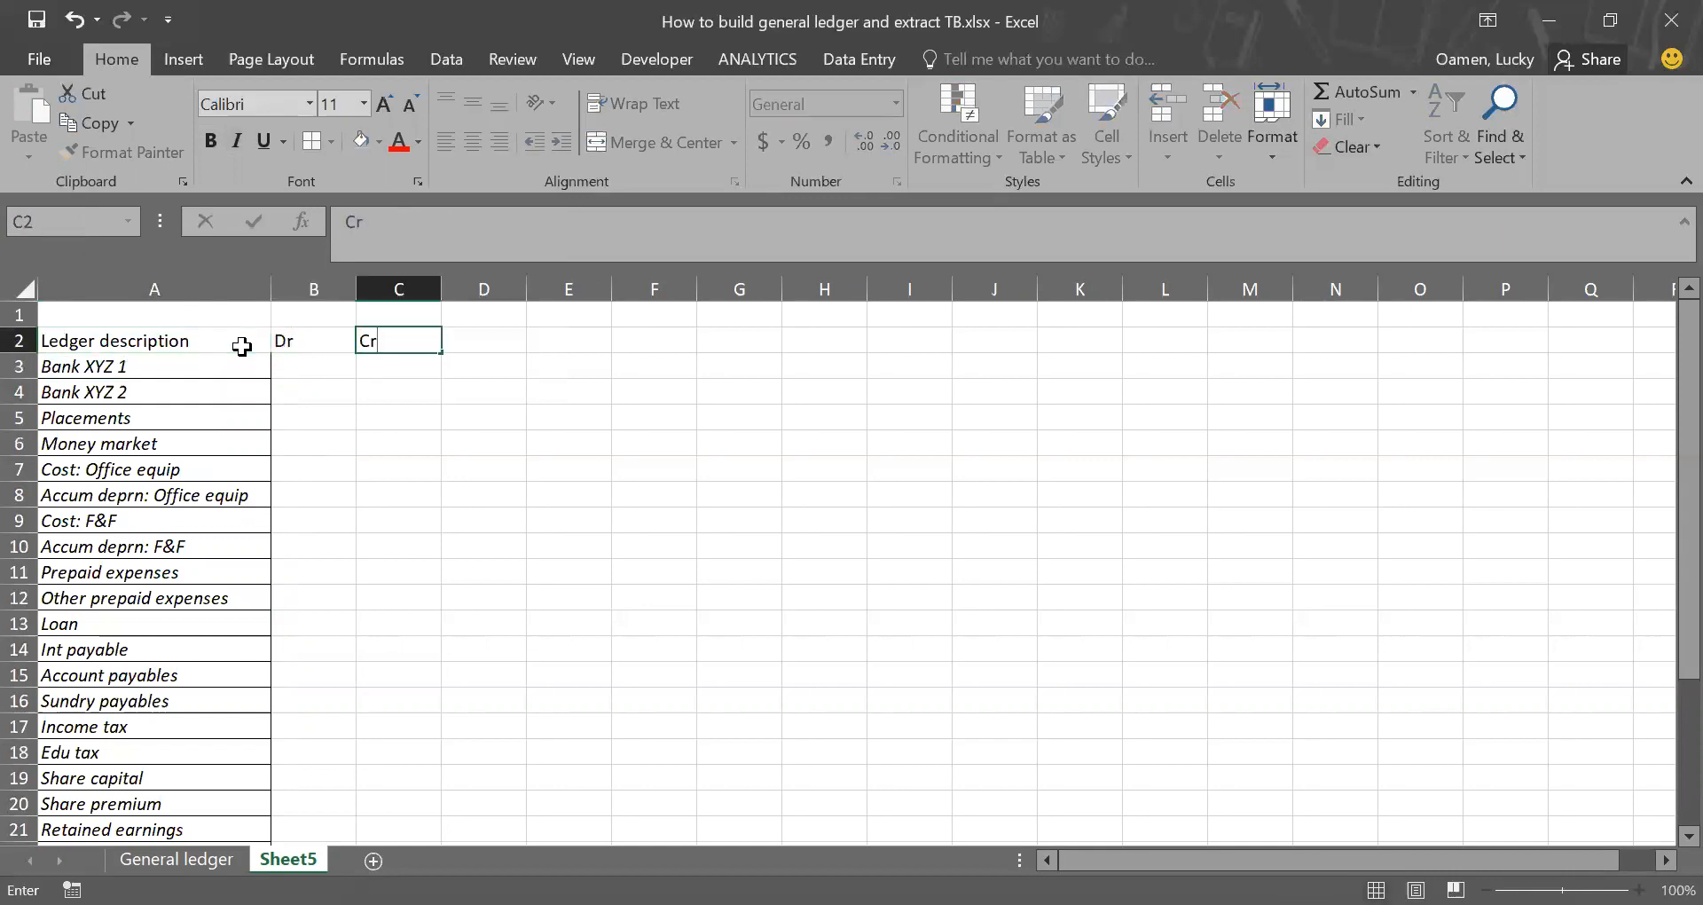
key(Tab)
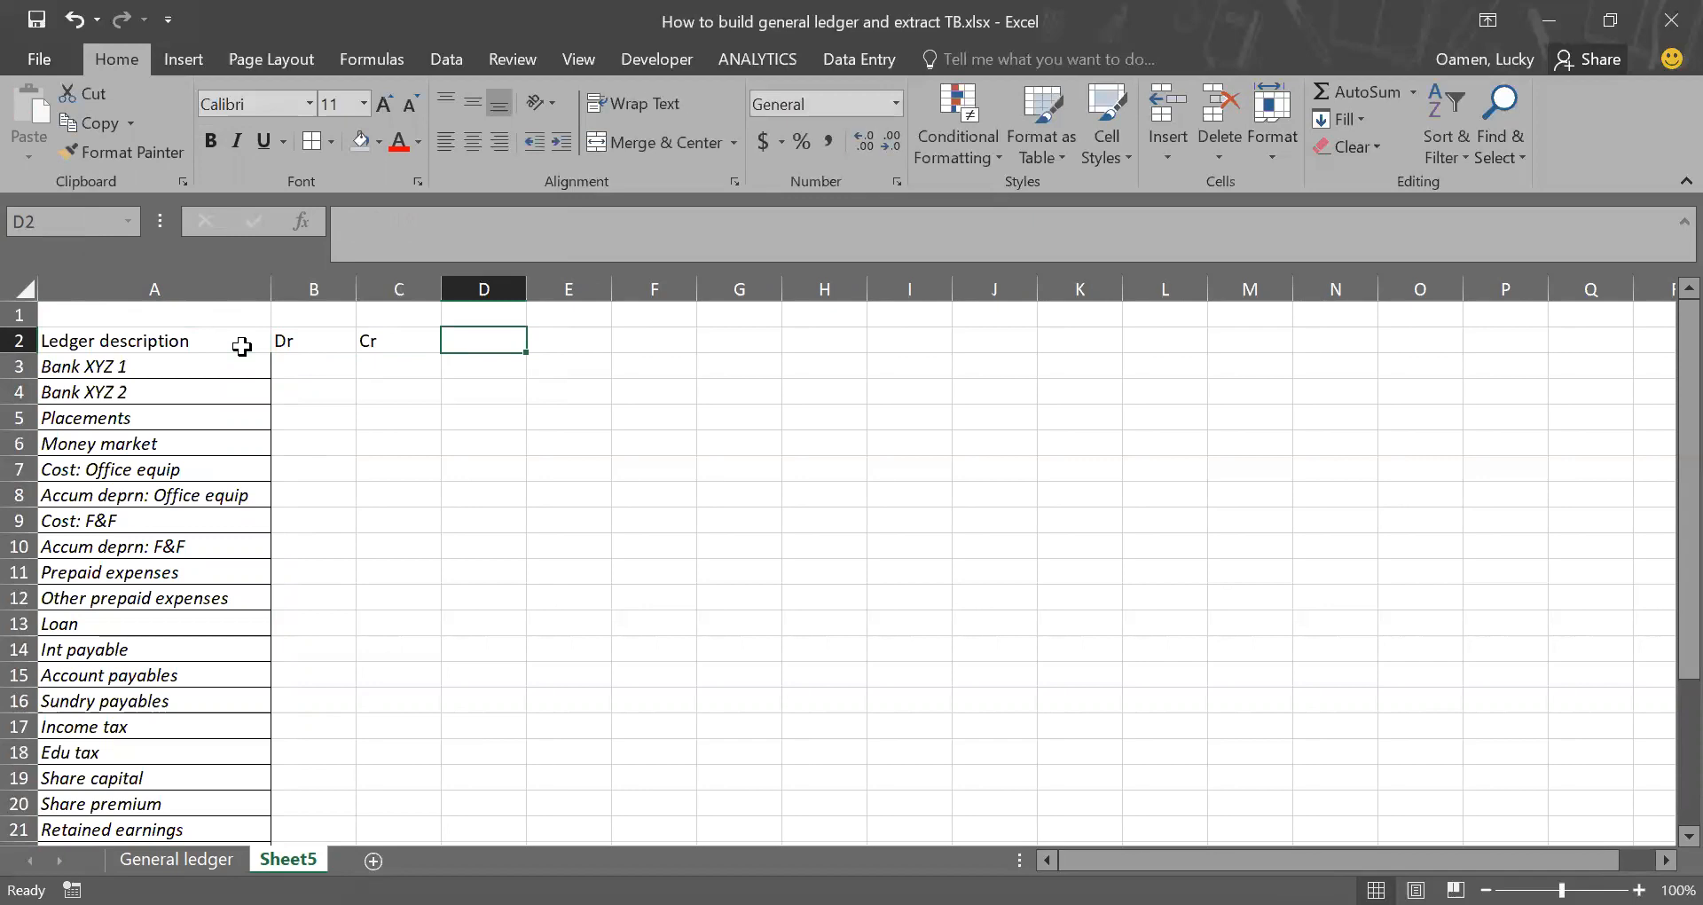
text(Ledger bal)
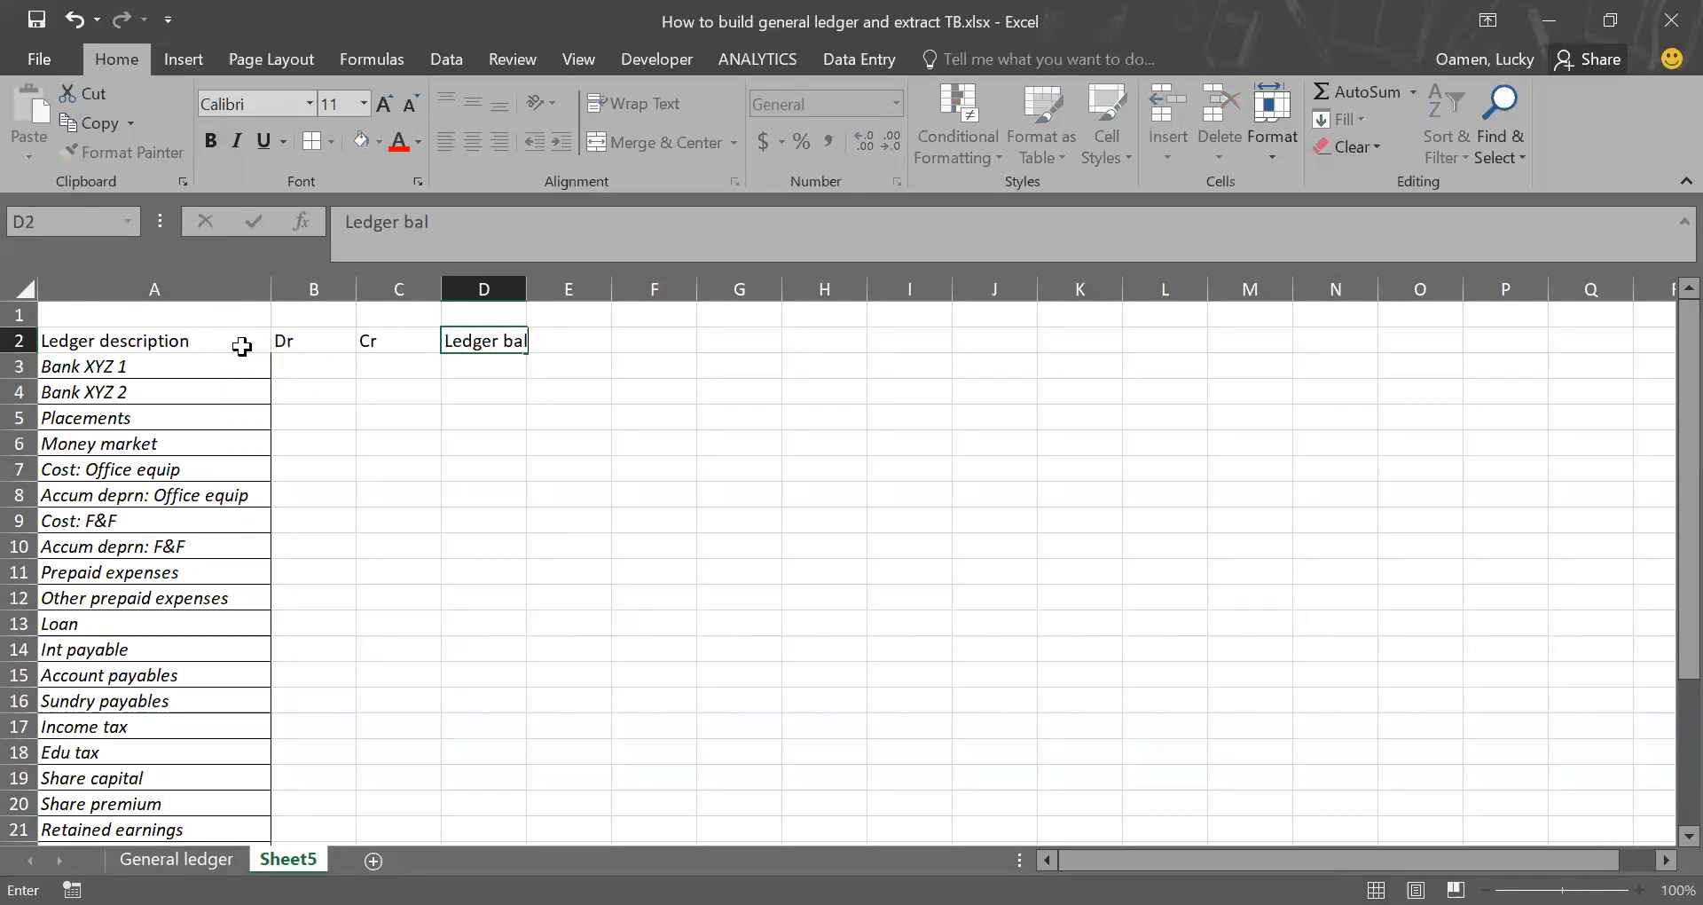
key(Return)
Step: Make the headings in A2:D2 bold and right-align Dr, Cr and Ledger bal
click(188, 342)
drag(310, 342, 454, 341)
key(ctrl+b)
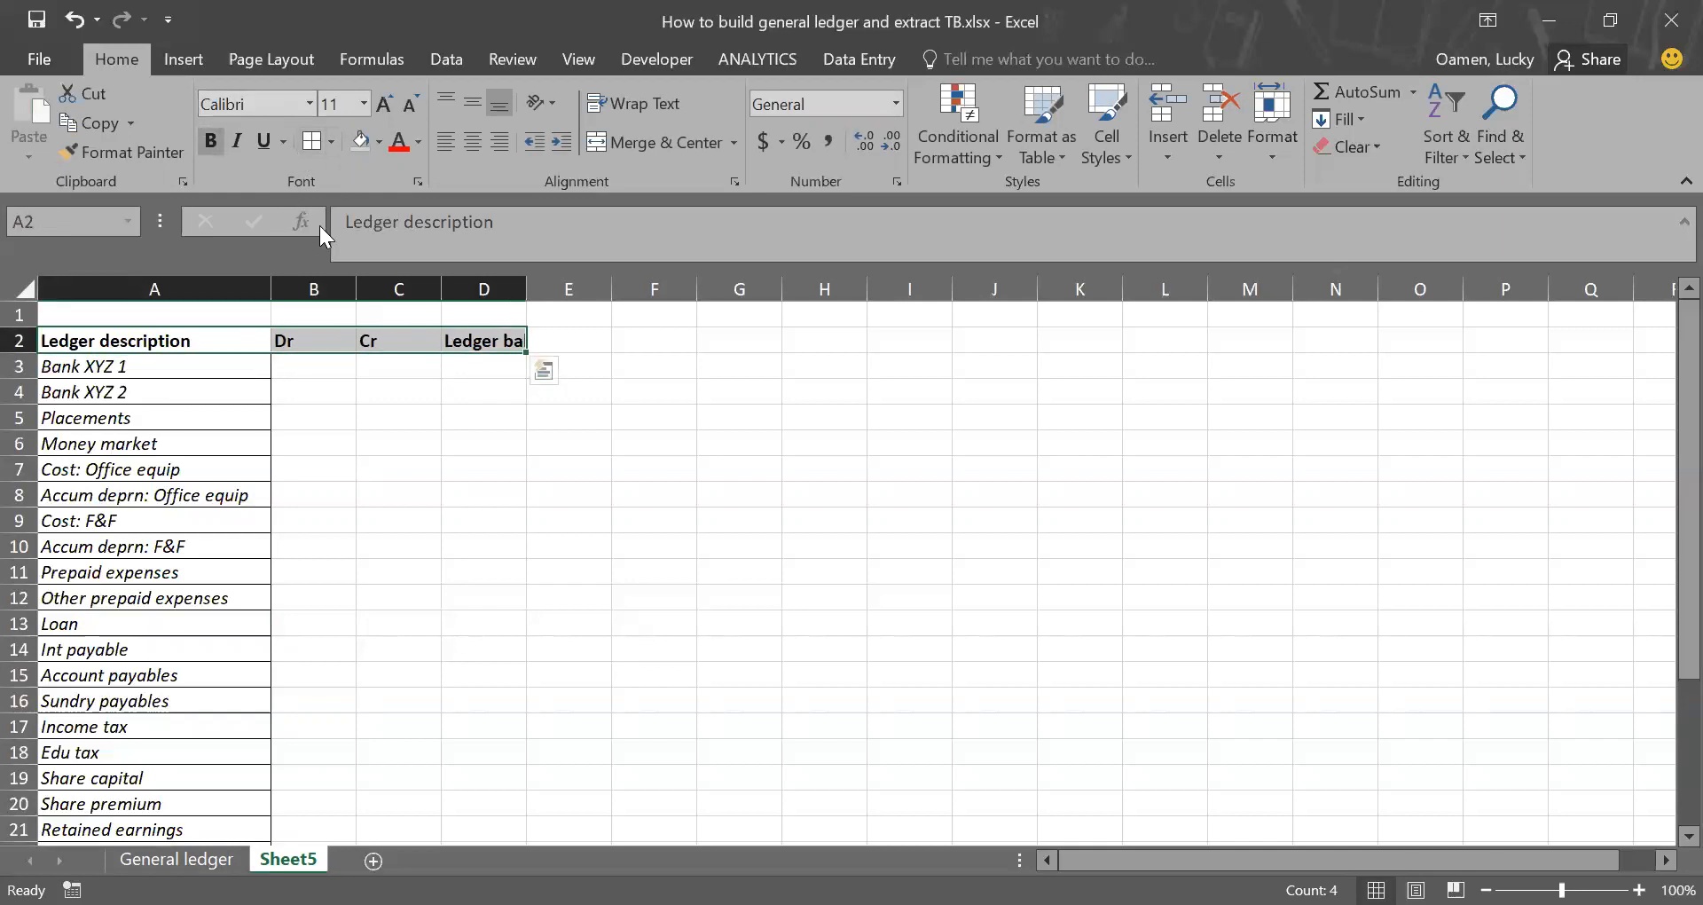
drag(316, 340, 484, 342)
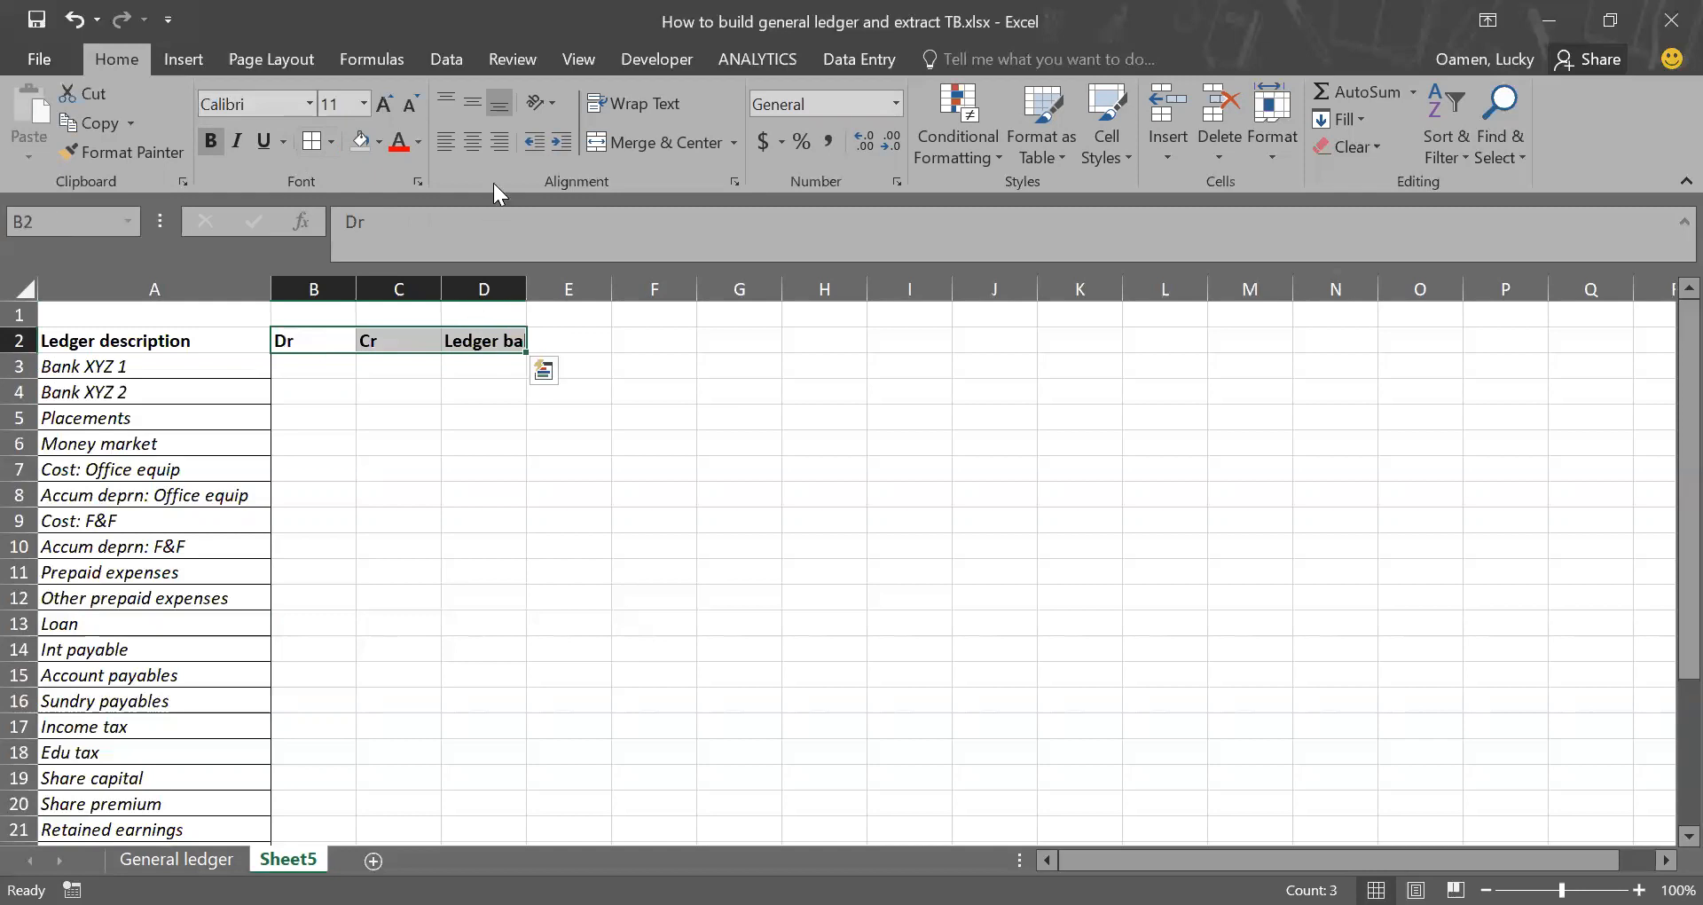
click(502, 143)
click(448, 367)
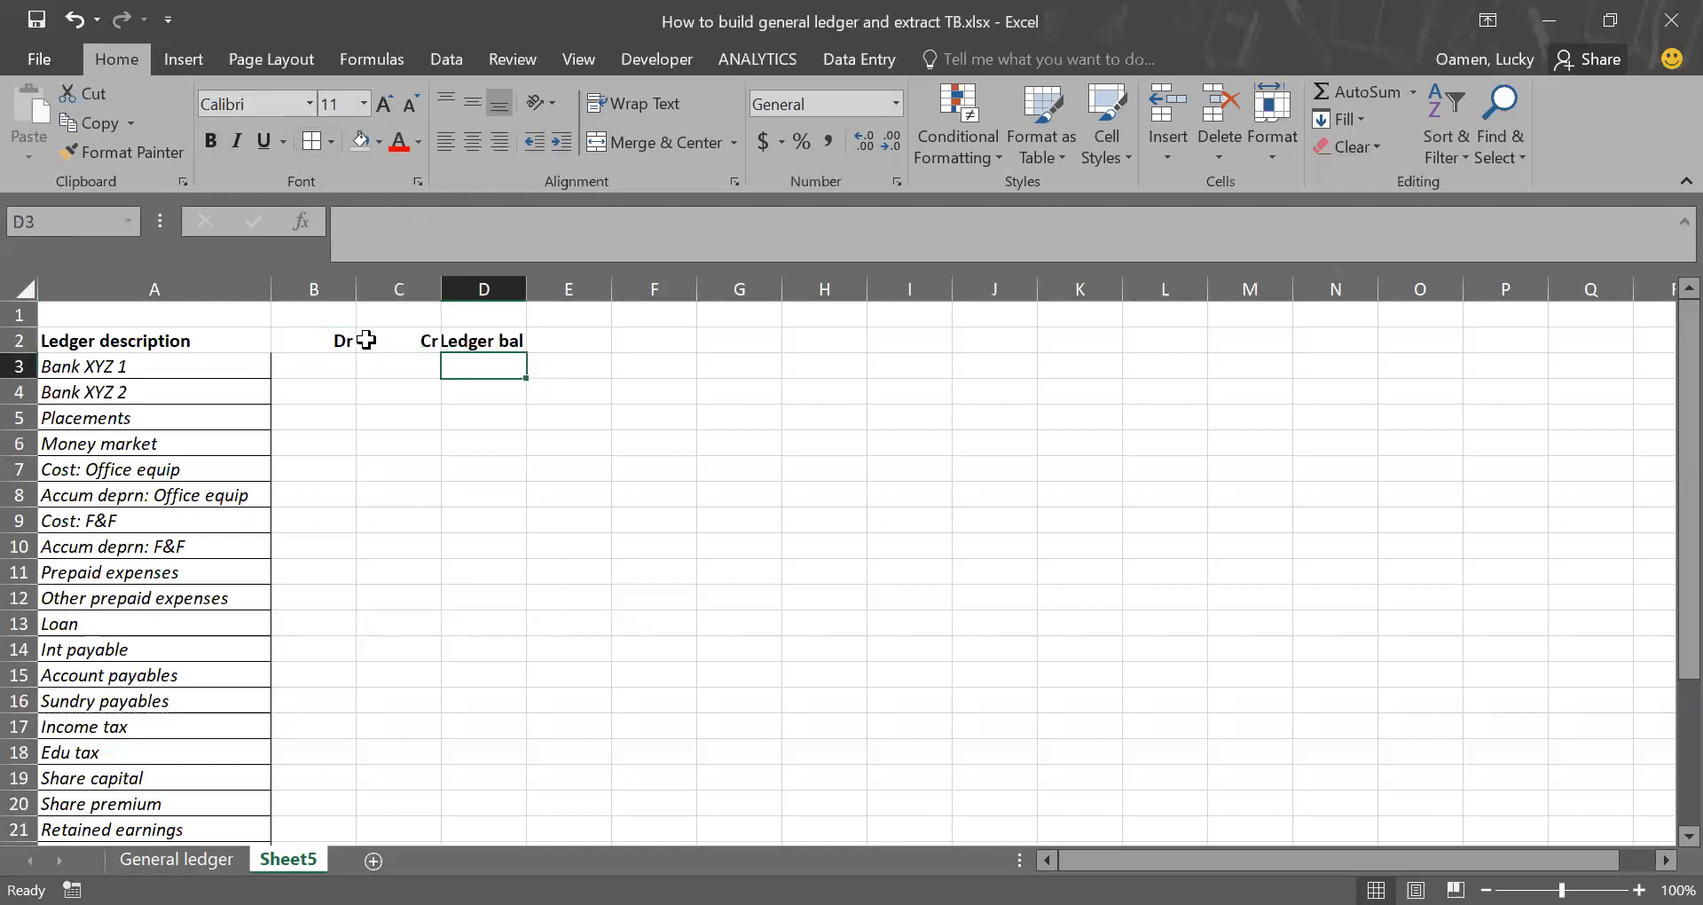
Step: Widen columns B, C and D so the Dr, Cr and Ledger bal columns have more room
click(334, 287)
drag(333, 288, 562, 296)
click(631, 364)
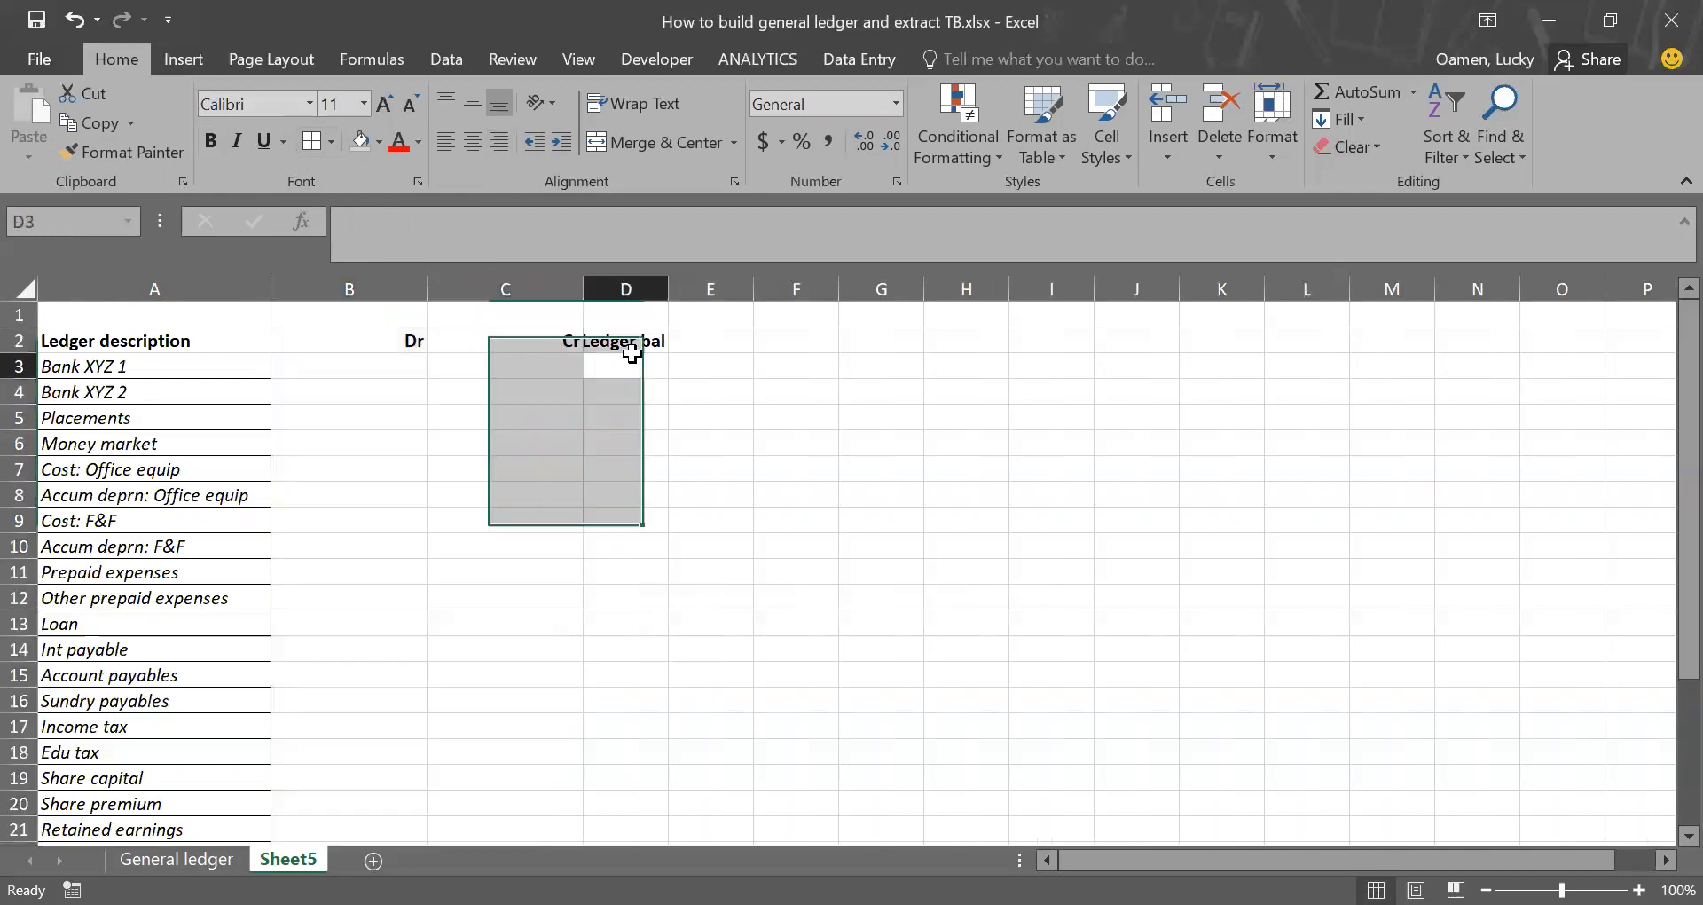
drag(672, 289, 755, 294)
Step: Add borders and a light blue fill to the heading cells A2:D2
drag(177, 340, 621, 340)
click(312, 141)
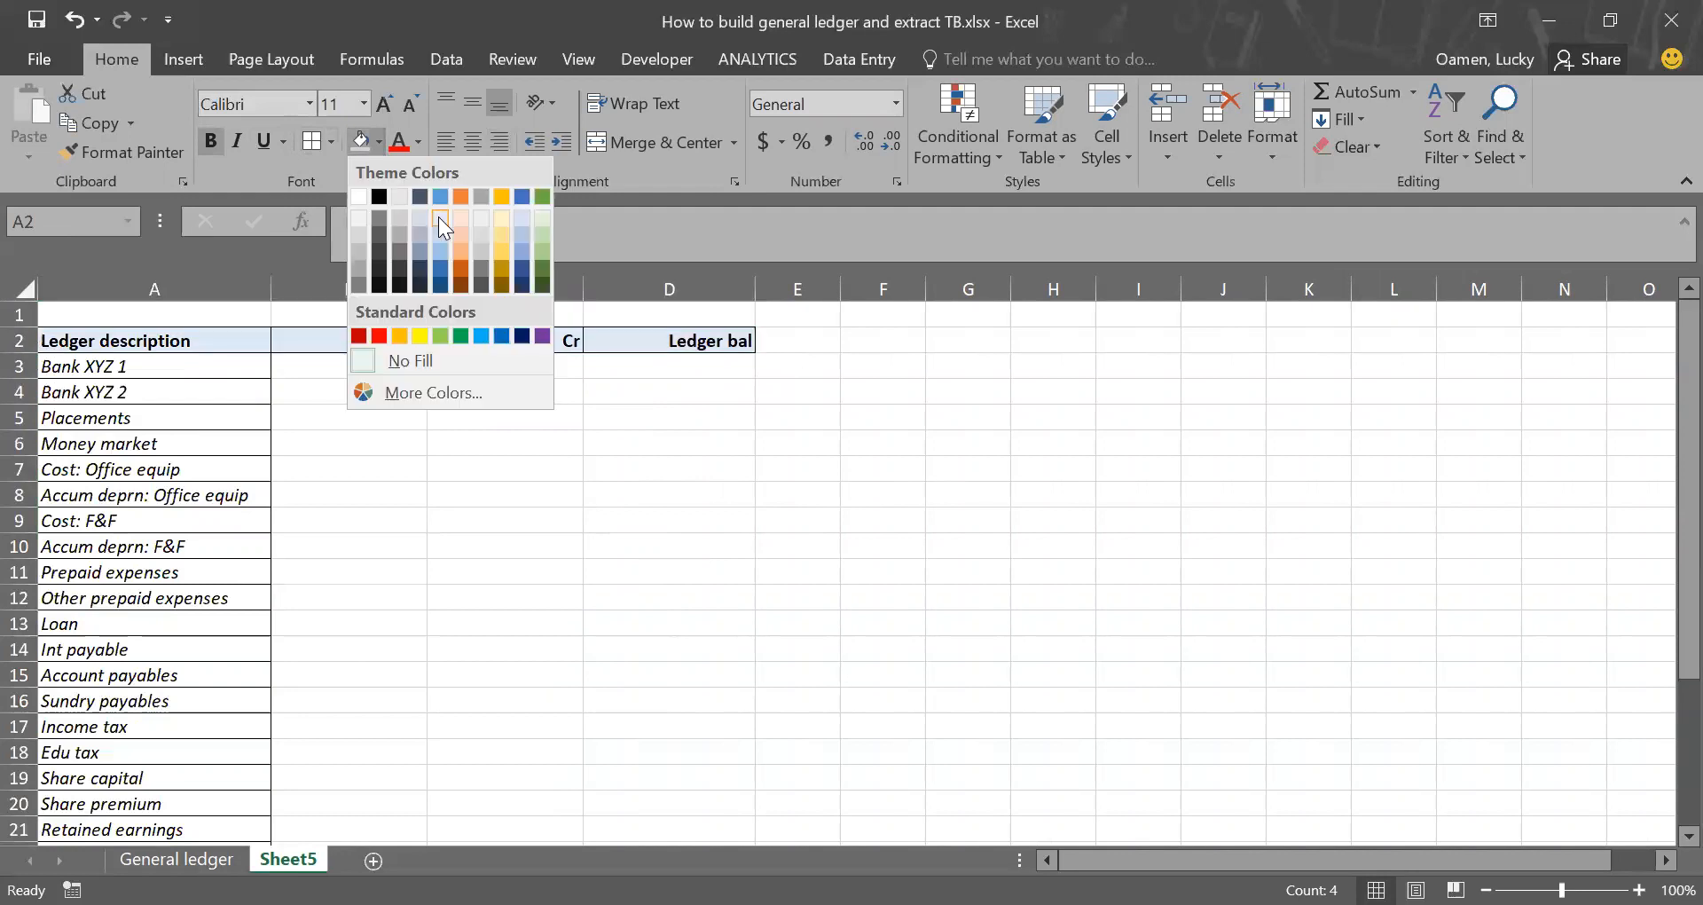
click(439, 218)
Step: Add borders around all cells in B3:D29, matching the ledger description rows
drag(380, 364, 699, 494)
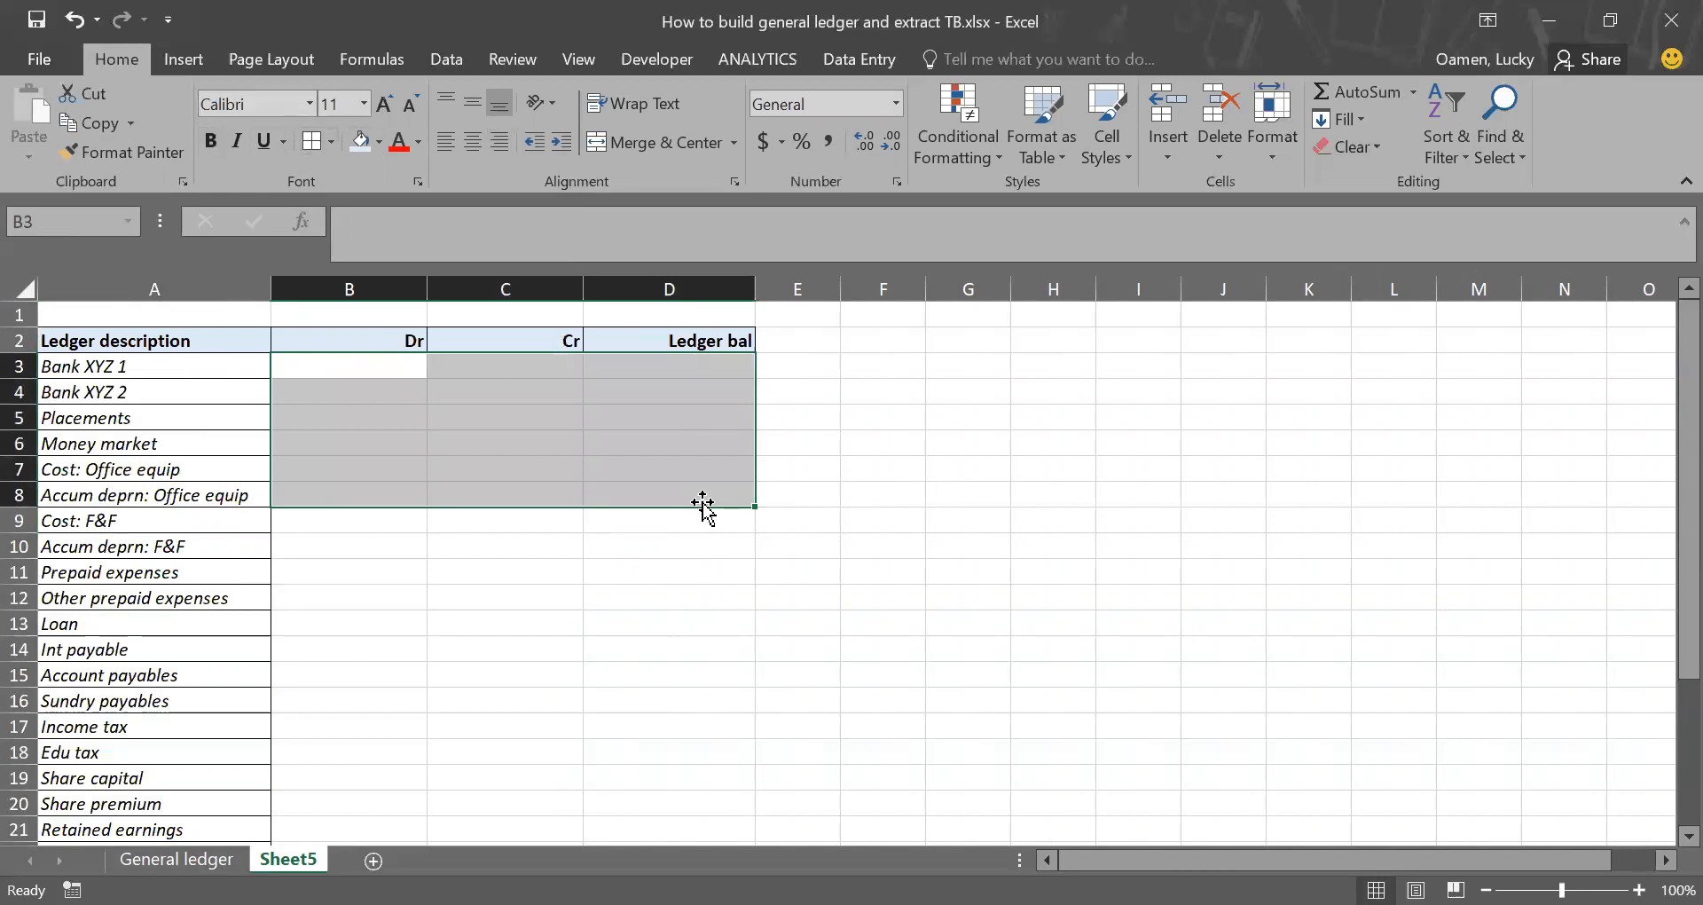
key(shift+Down)
key(shift+Down)
key(shift+Down)
key(shift+Down)
key(shift+Down)
key(shift+Down)
key(shift+Down)
key(shift+Down)
key(shift+Down)
key(shift+Down)
key(shift+Down)
key(shift+Down)
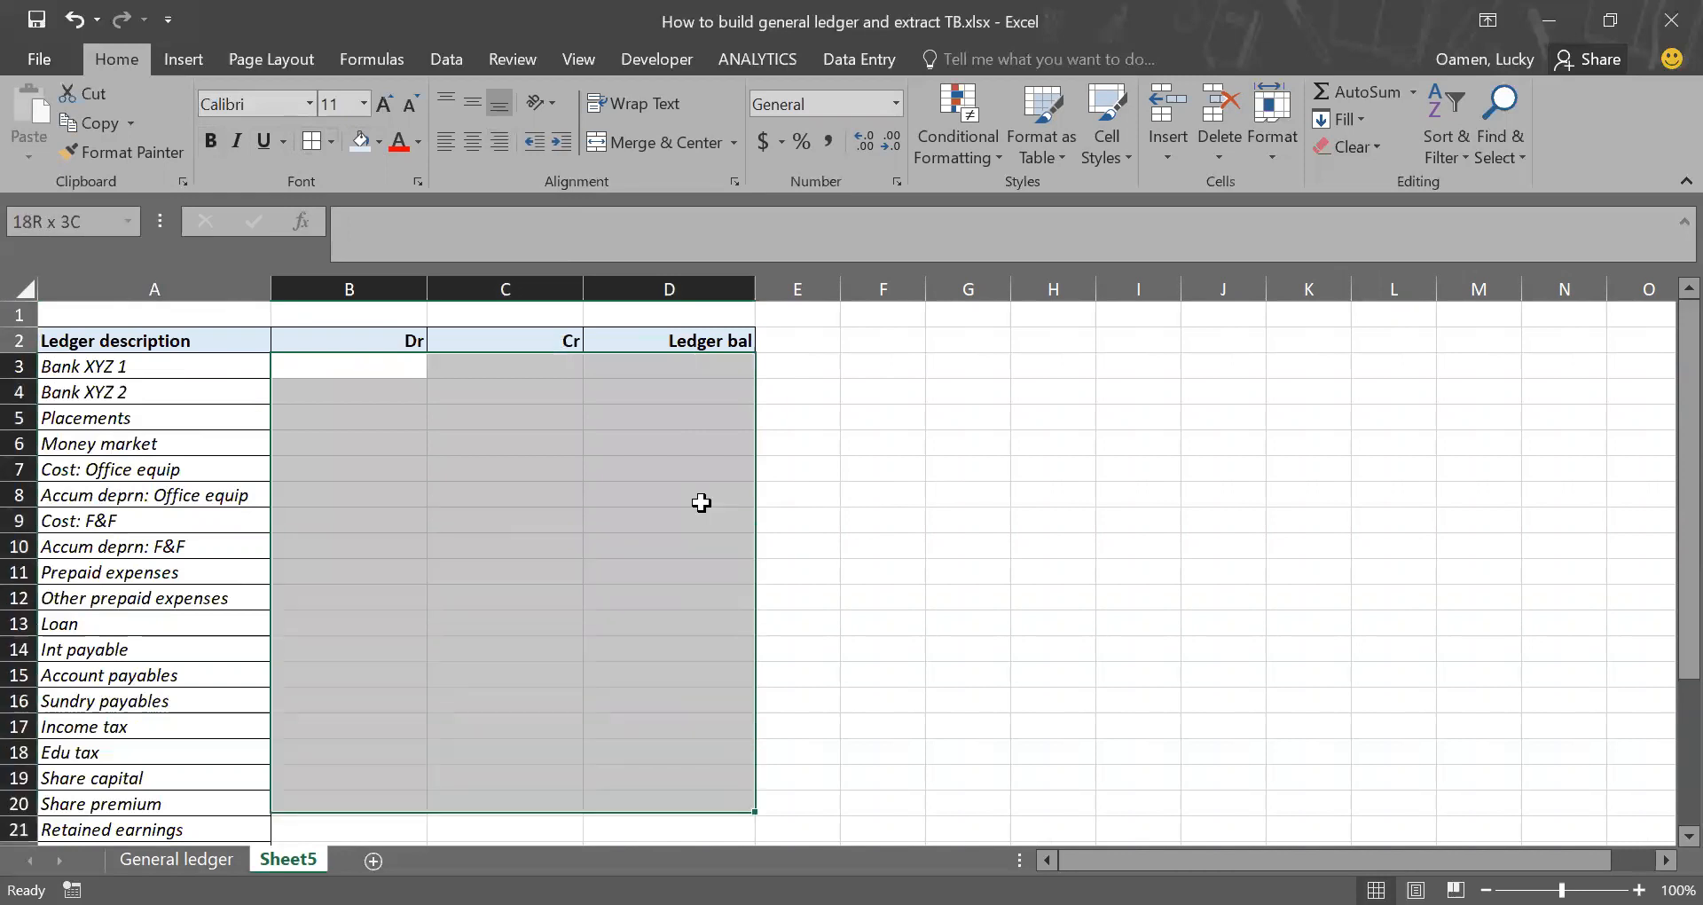
key(shift+Down)
key(shift+Down)
key(shift+Down)
key(shift+Down)
key(shift+Down)
key(shift+Down)
key(shift+Down)
key(shift+Down)
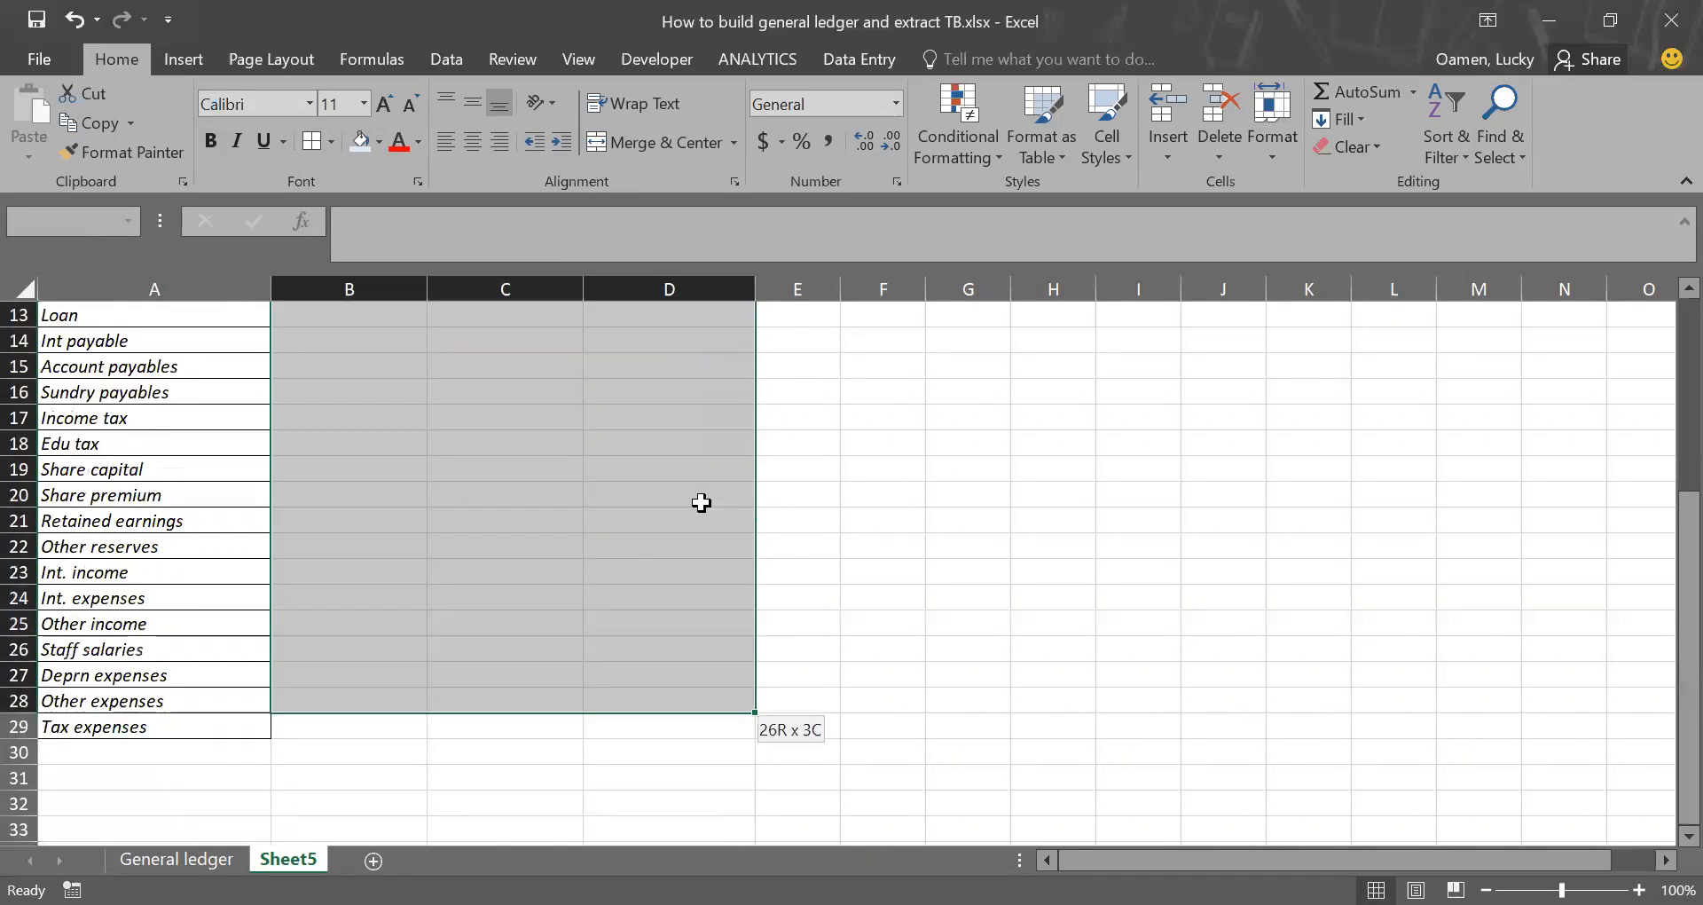
click(311, 142)
click(490, 527)
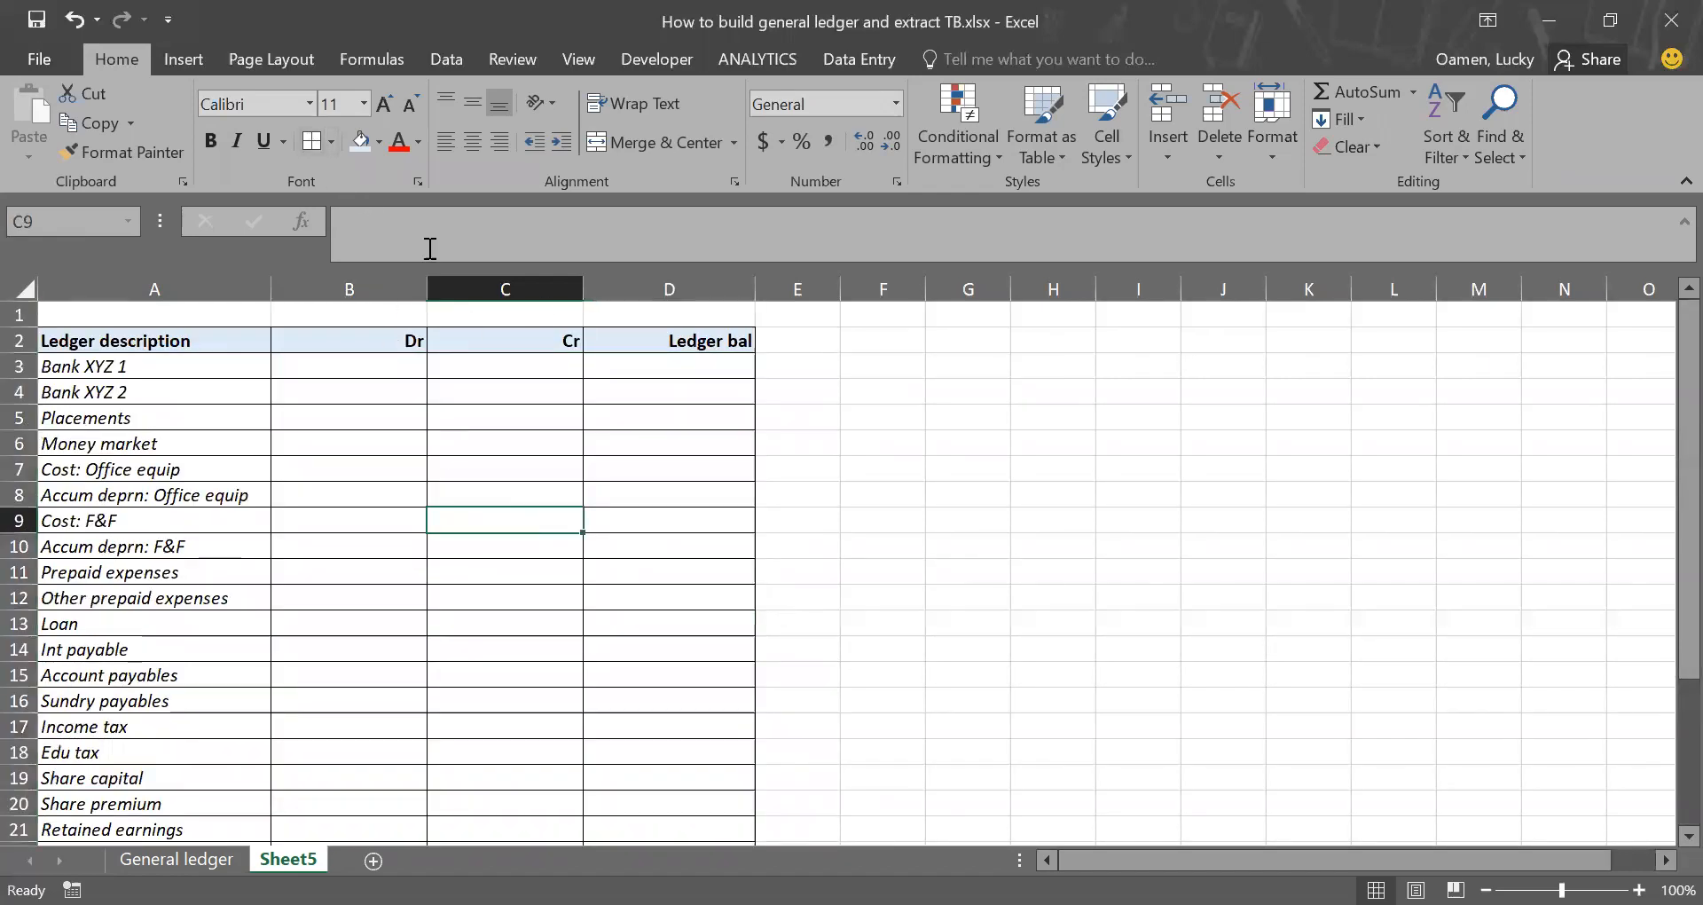
Step: Turn off the gridlines on Sheet5
click(504, 59)
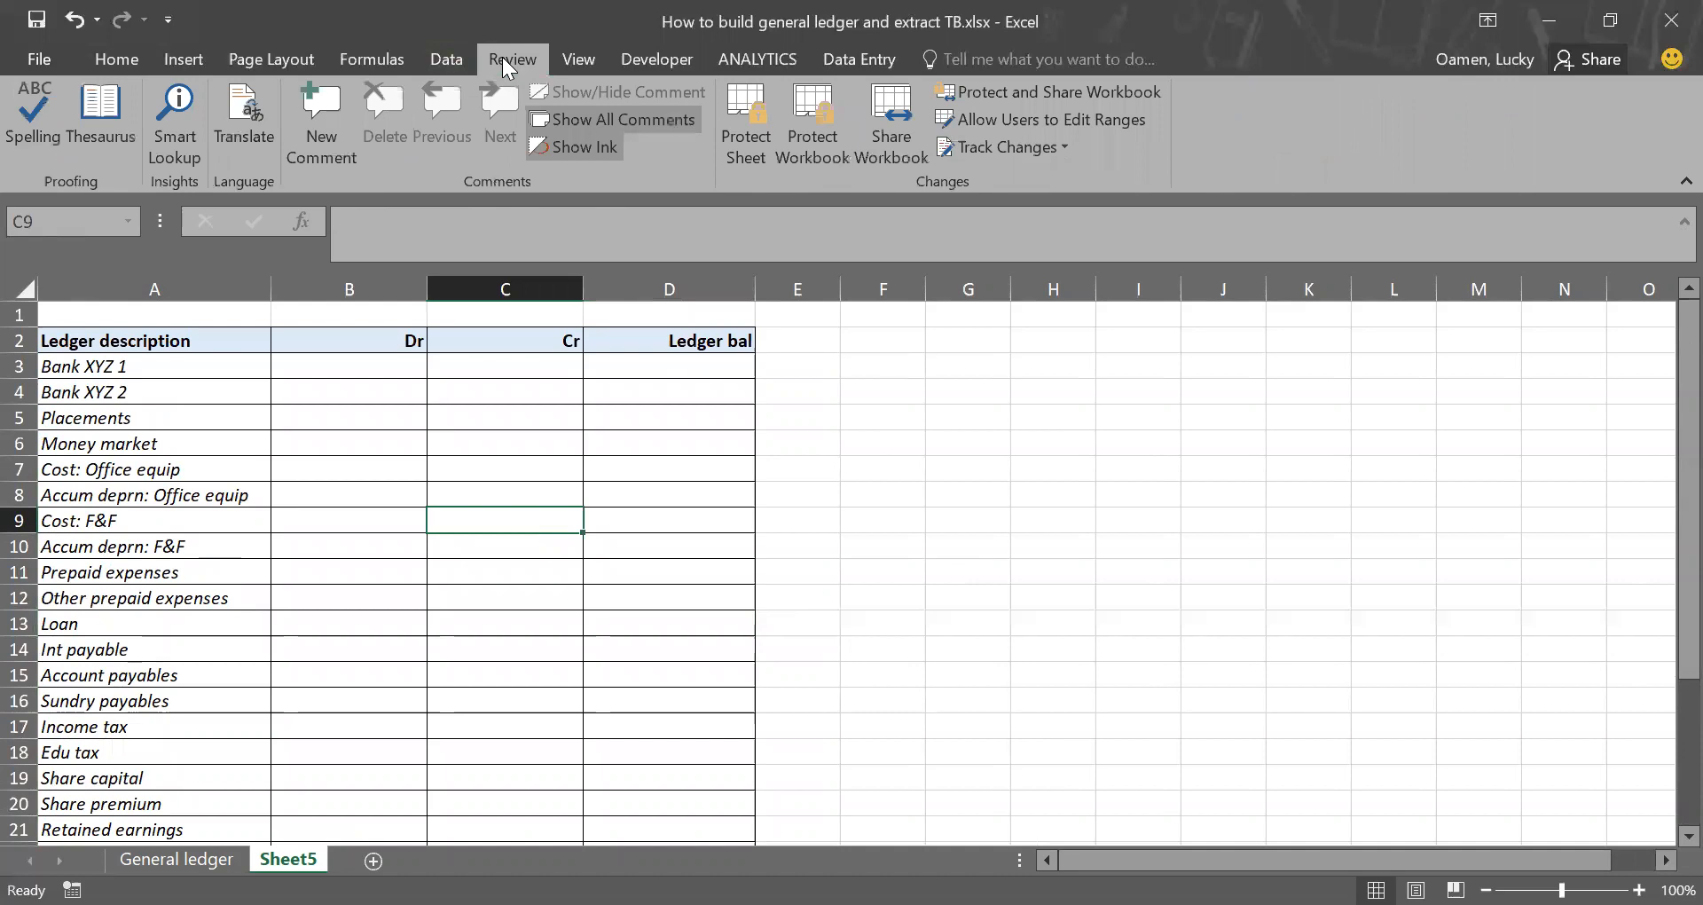
click(559, 61)
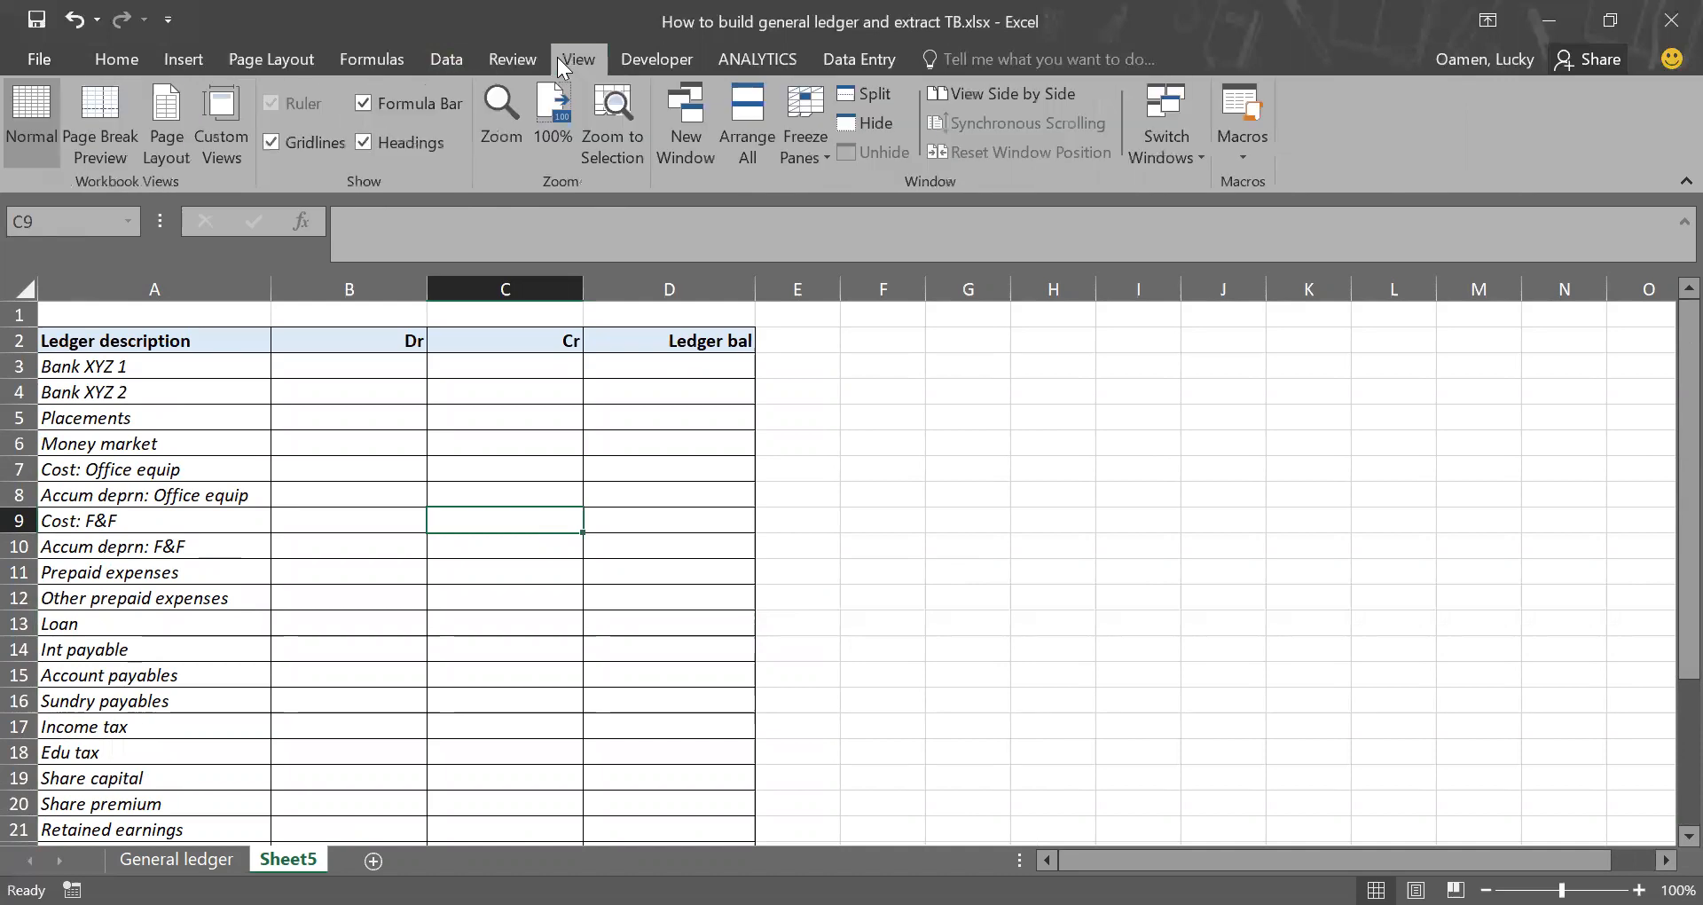
click(272, 143)
scroll(559, 586, down, 1)
scroll(564, 586, up, 1)
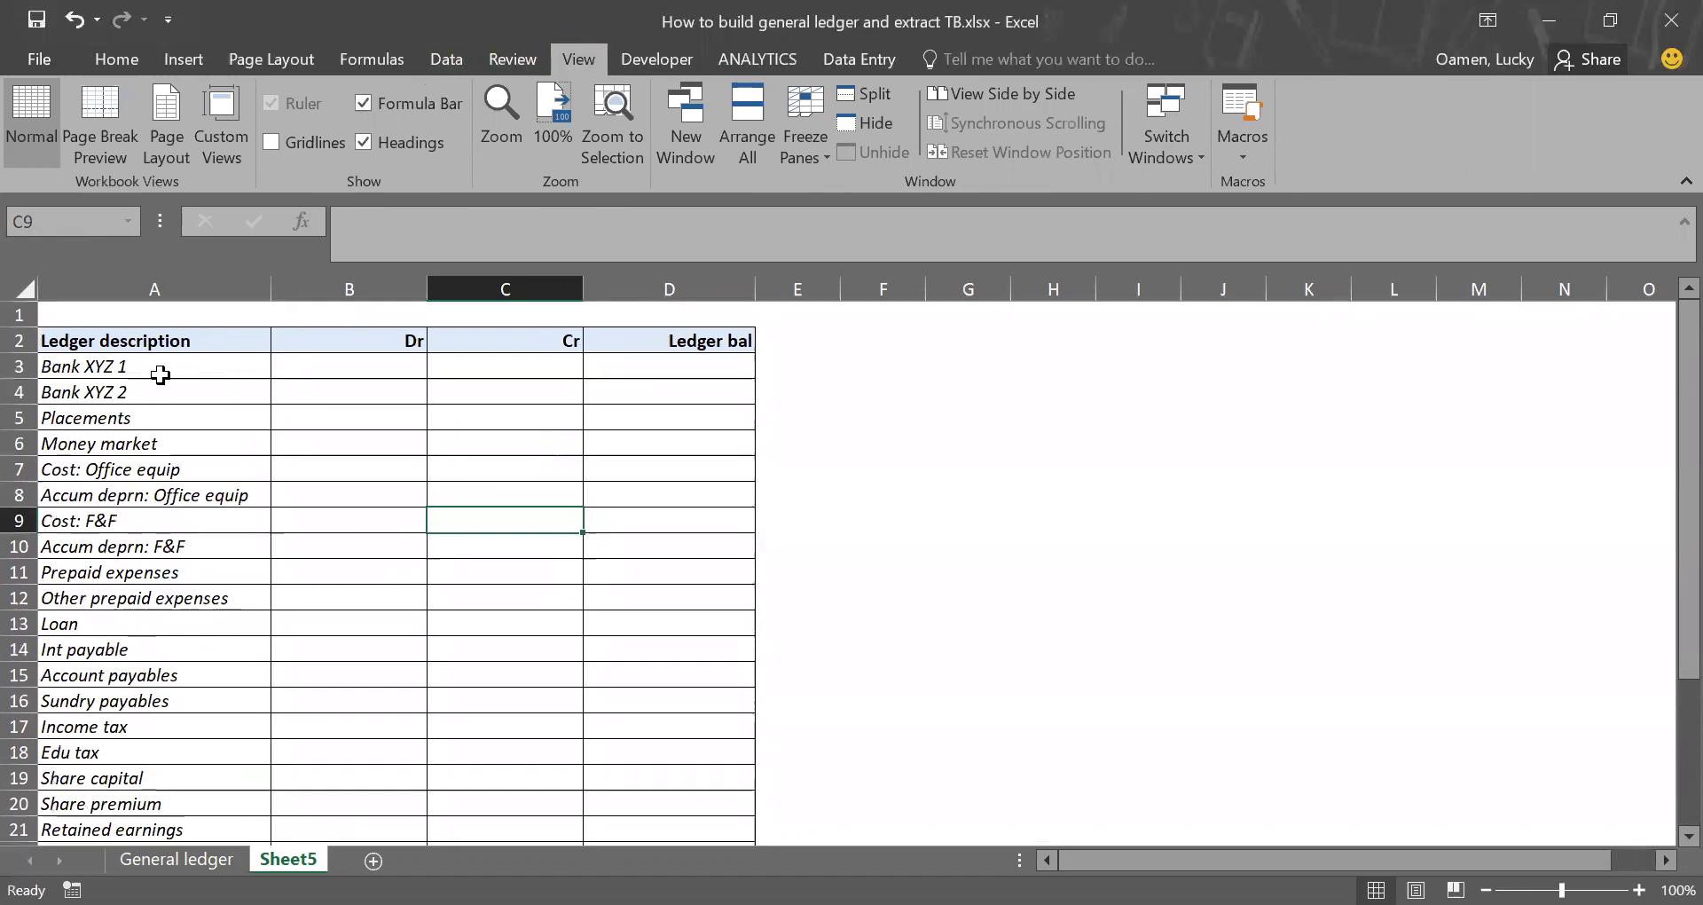
Step: Freeze the rows above row 3 so the column headings stay in view
click(24, 365)
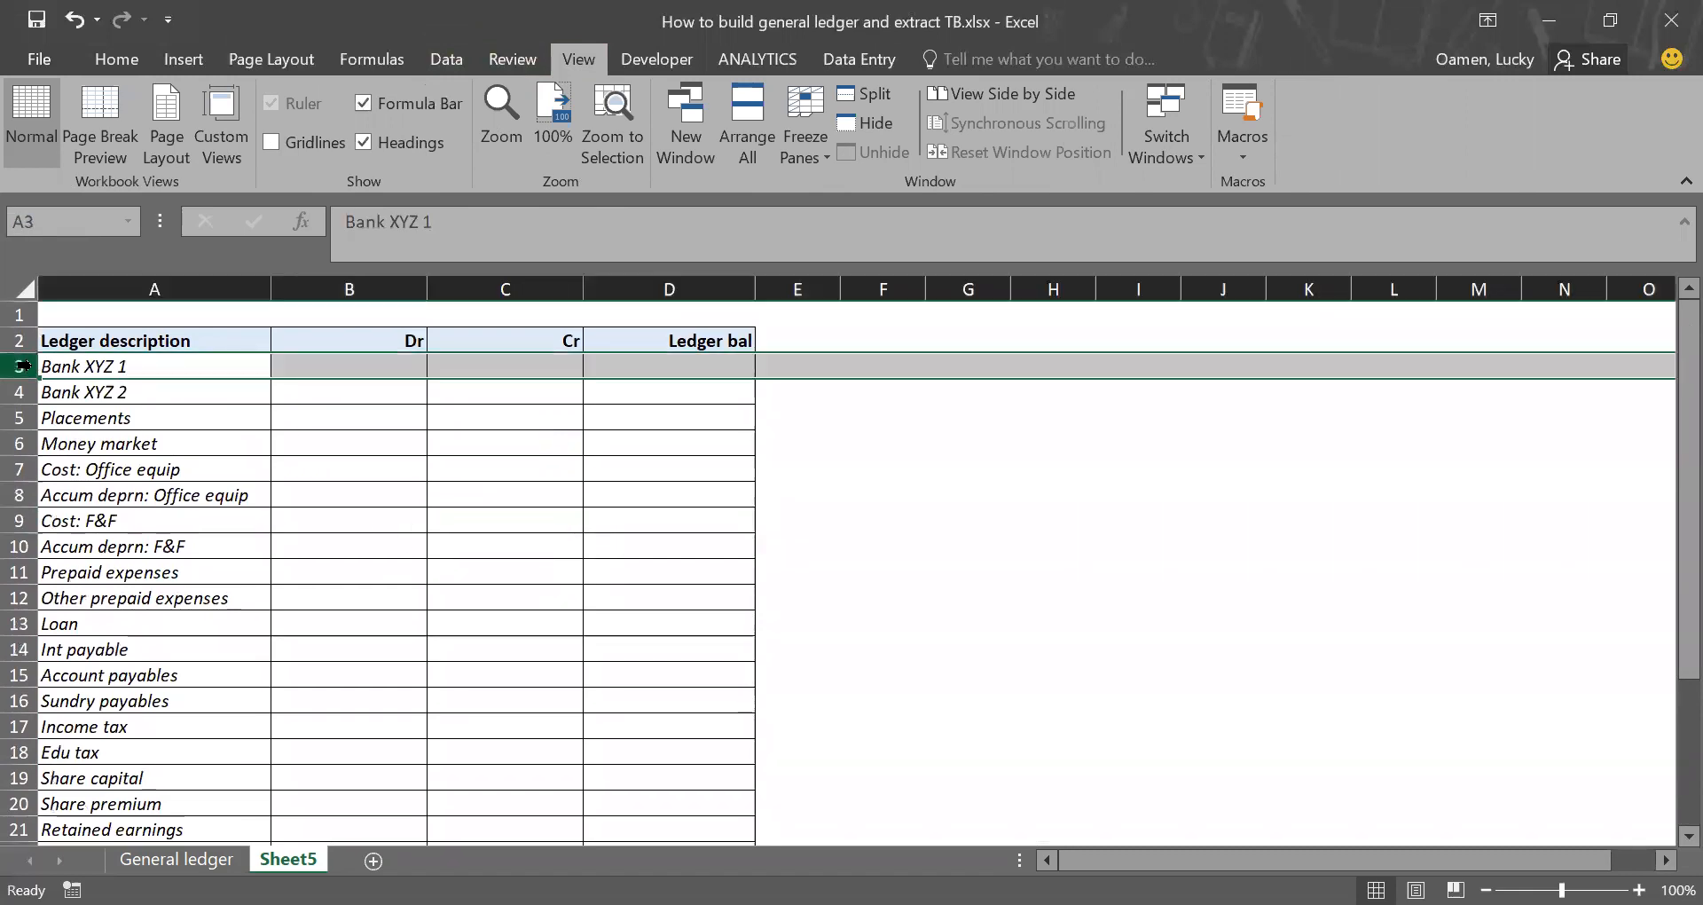
click(785, 132)
click(876, 203)
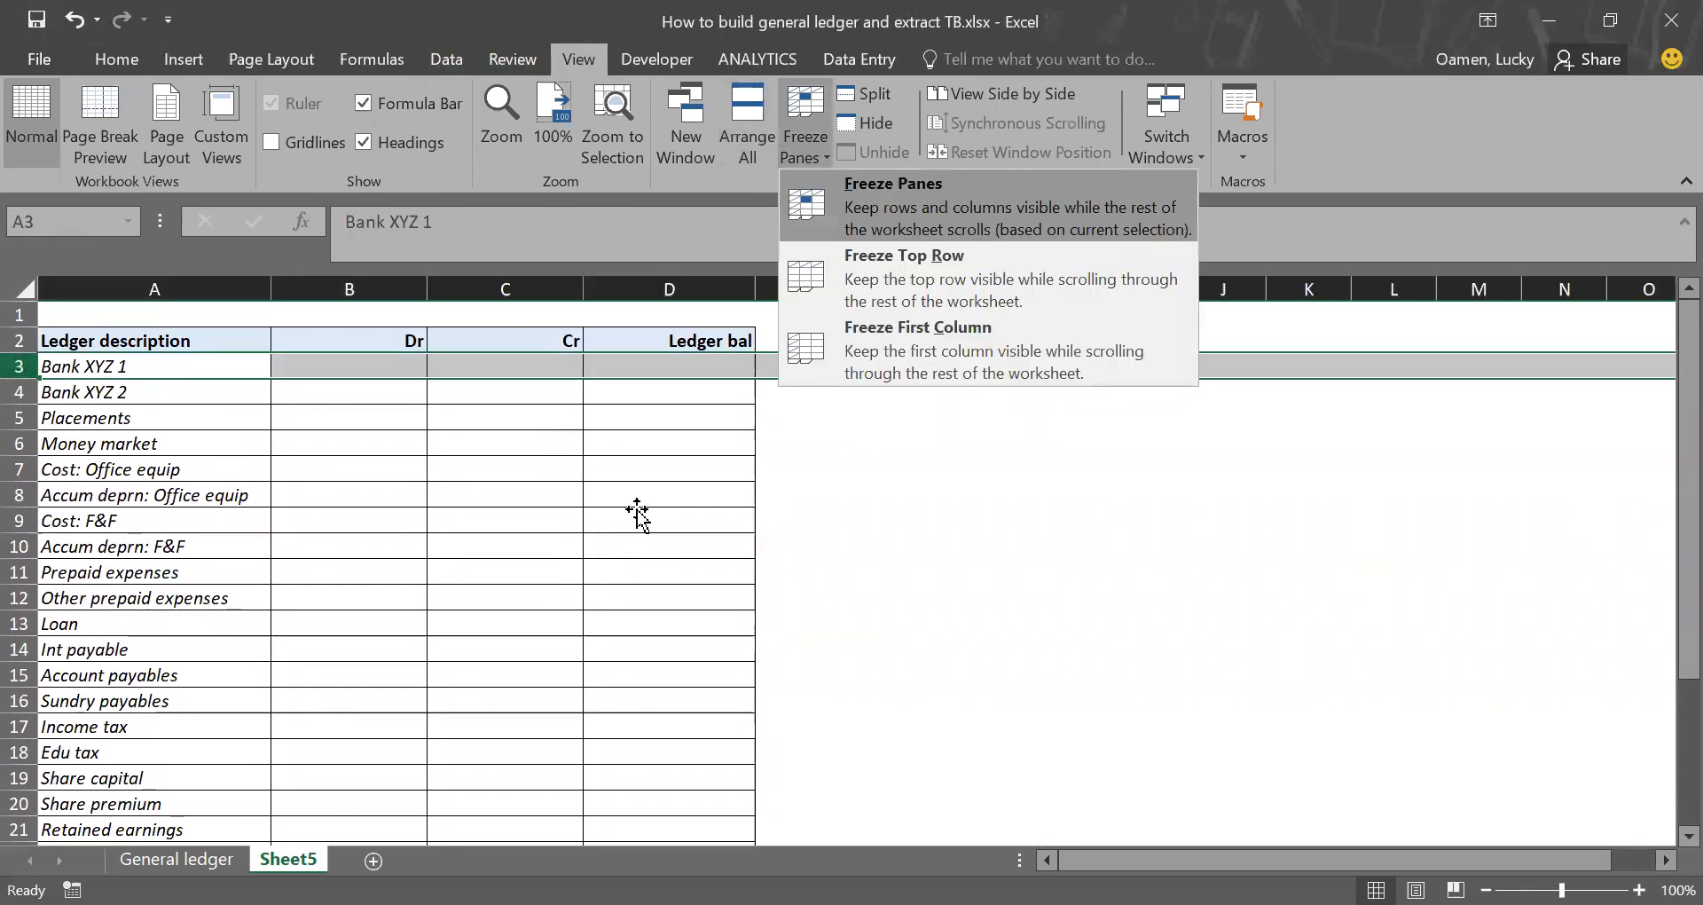
click(638, 513)
scroll(636, 510, down, 3)
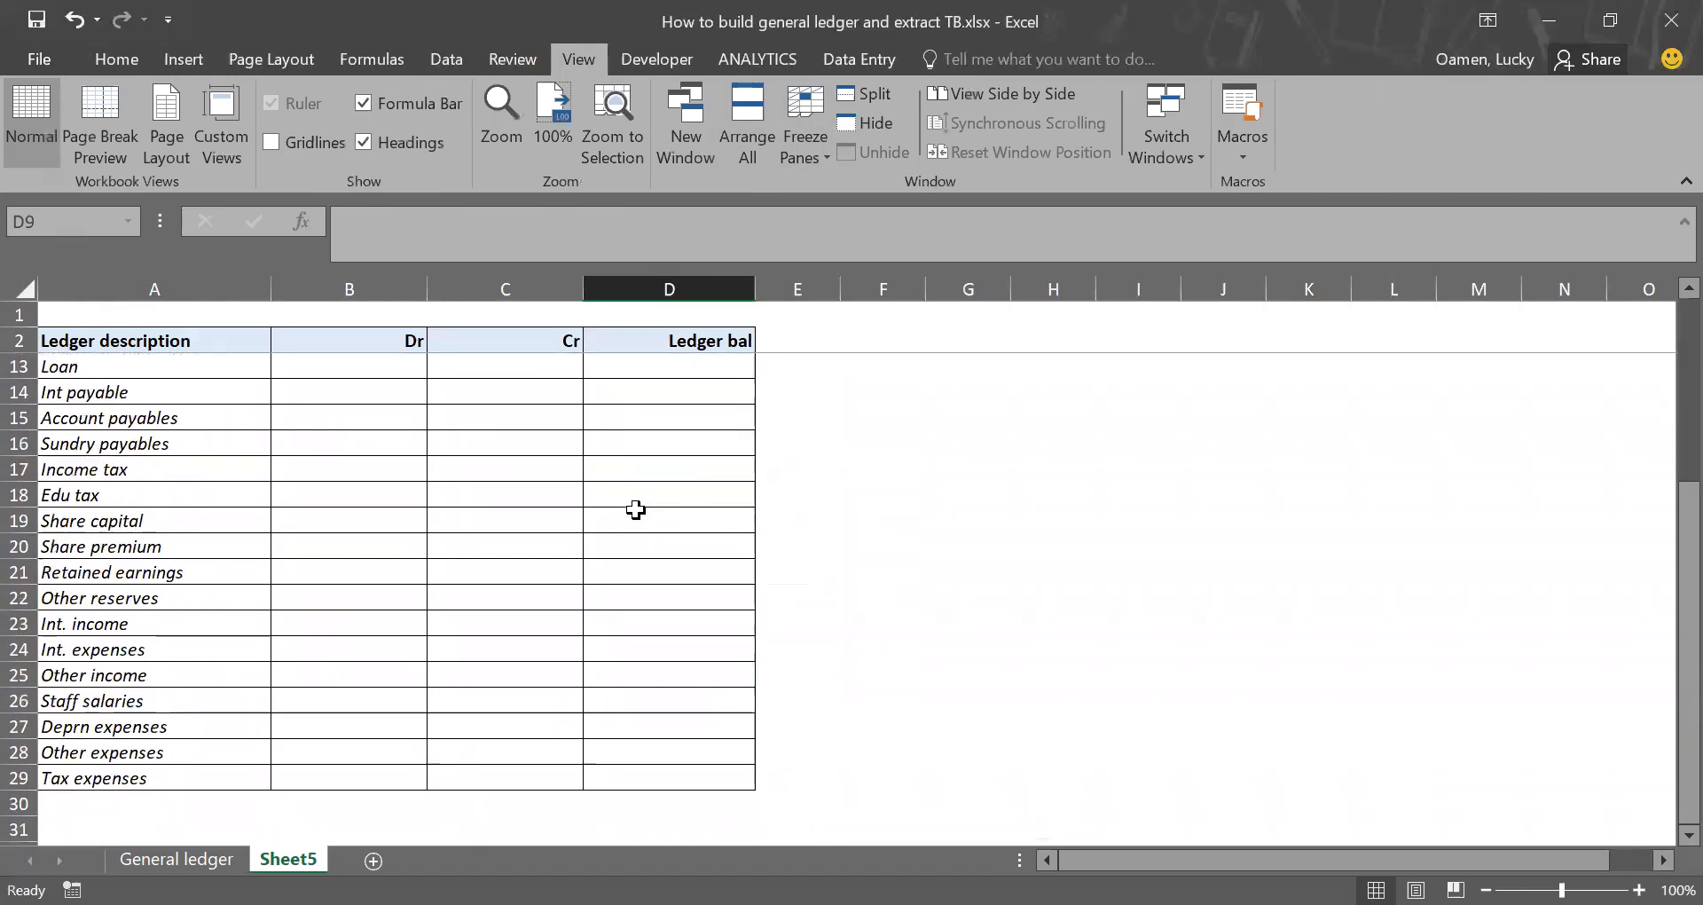
Step: Enter =SUM(B3:B29) in B30 to total the Dr column
scroll(636, 509, down, 1)
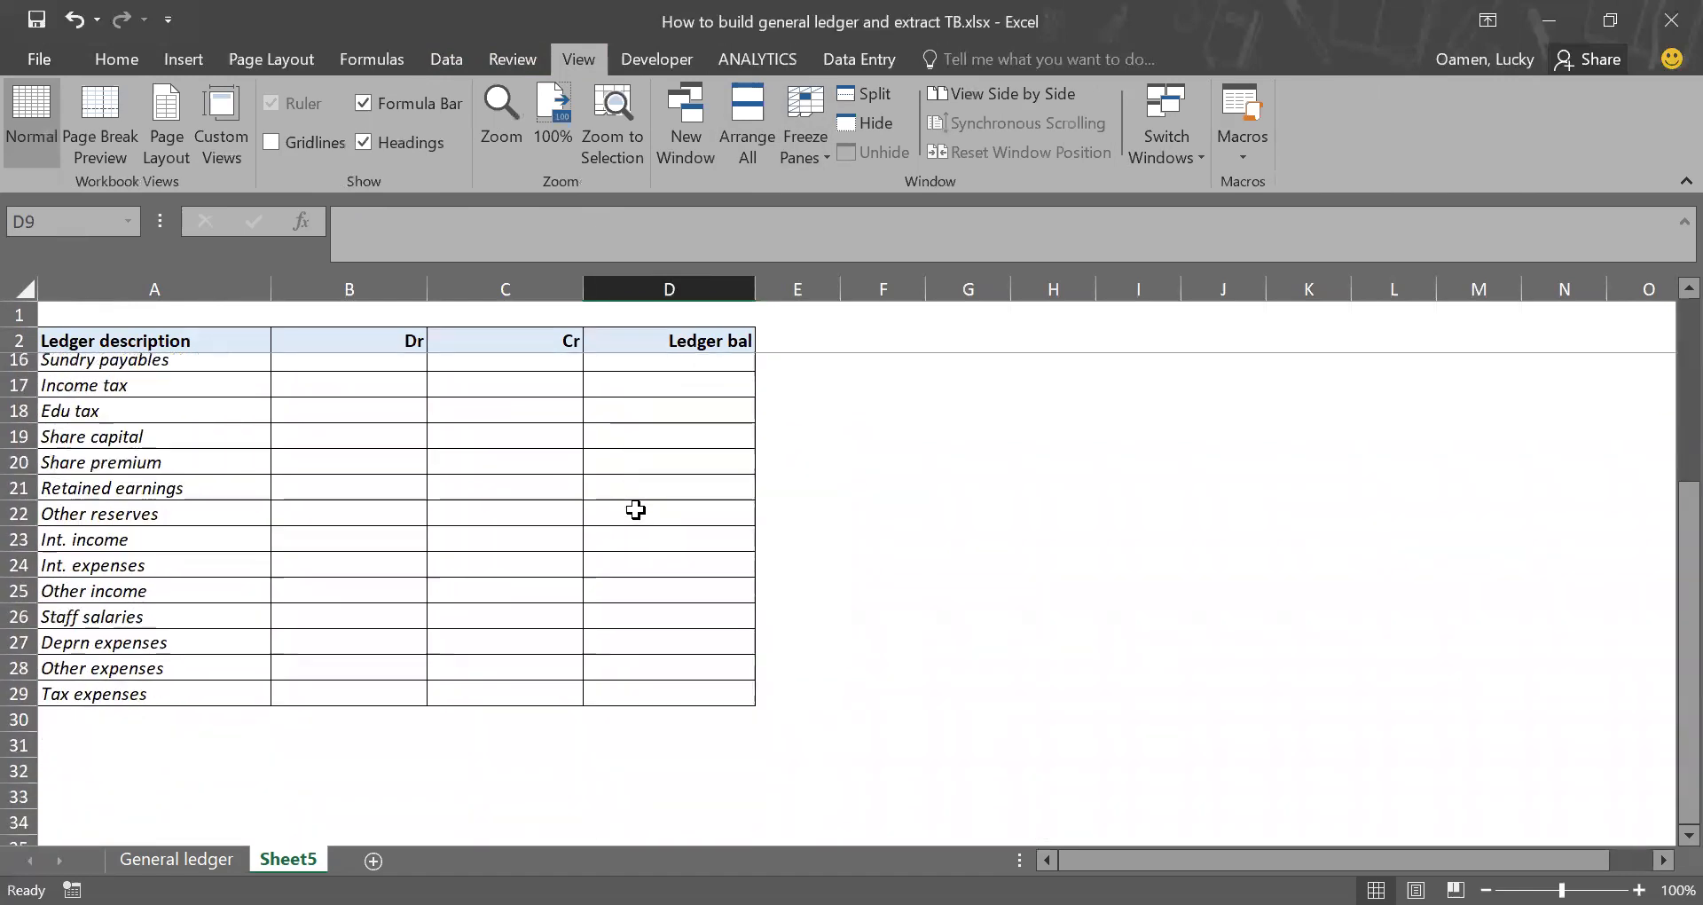
click(382, 725)
text(=)
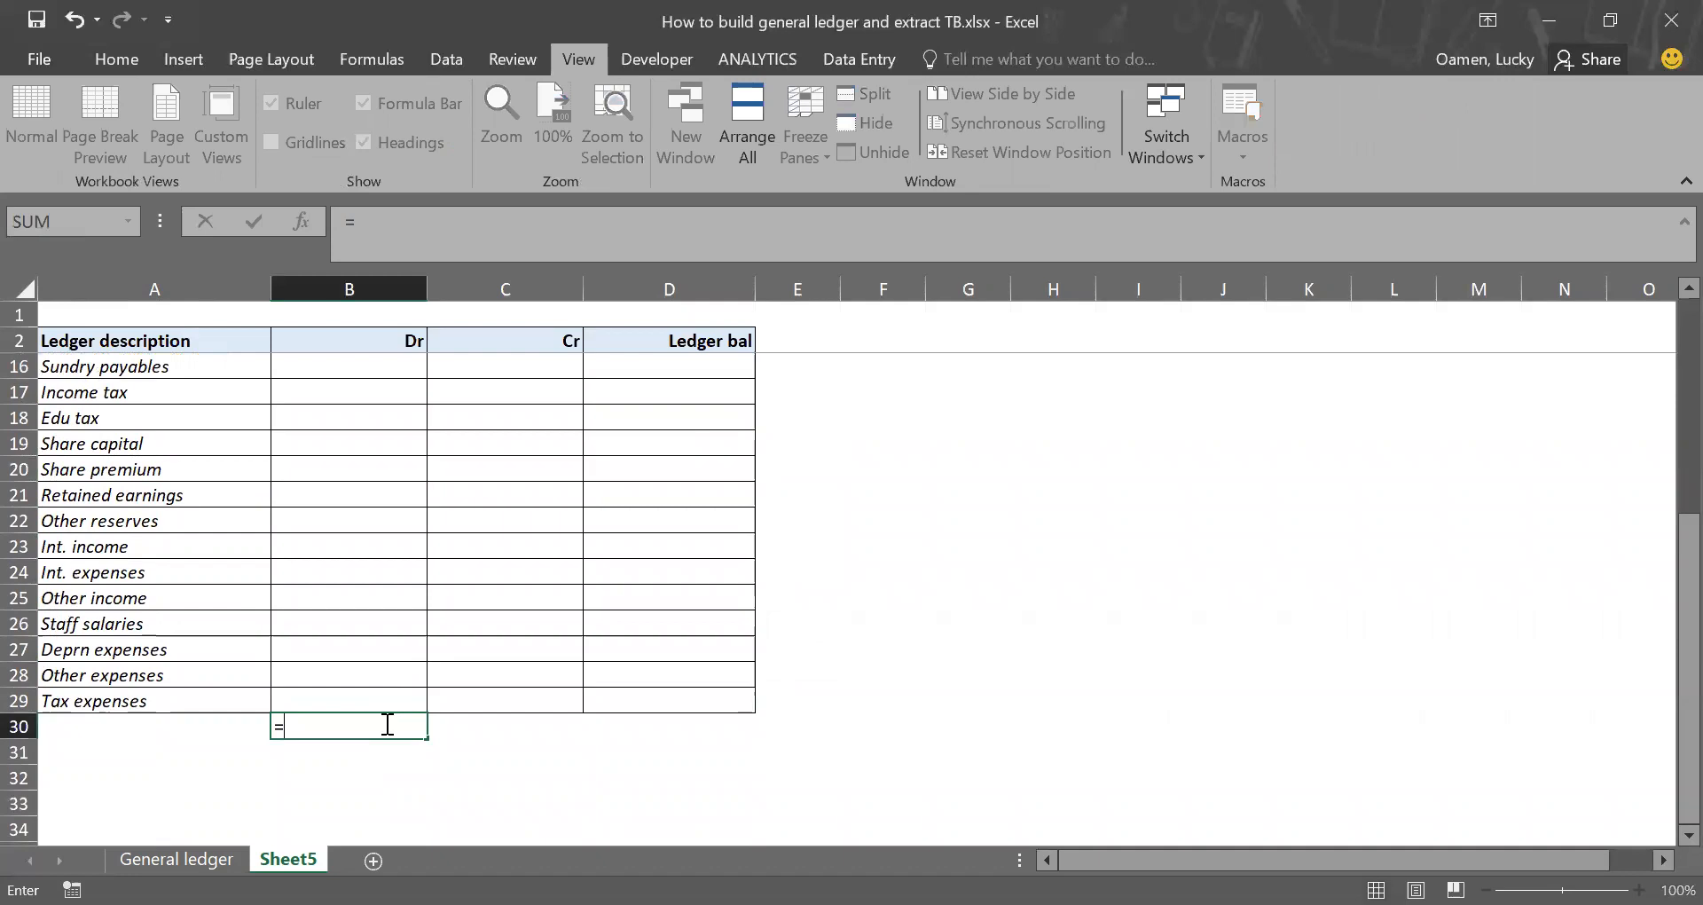
text(sum)
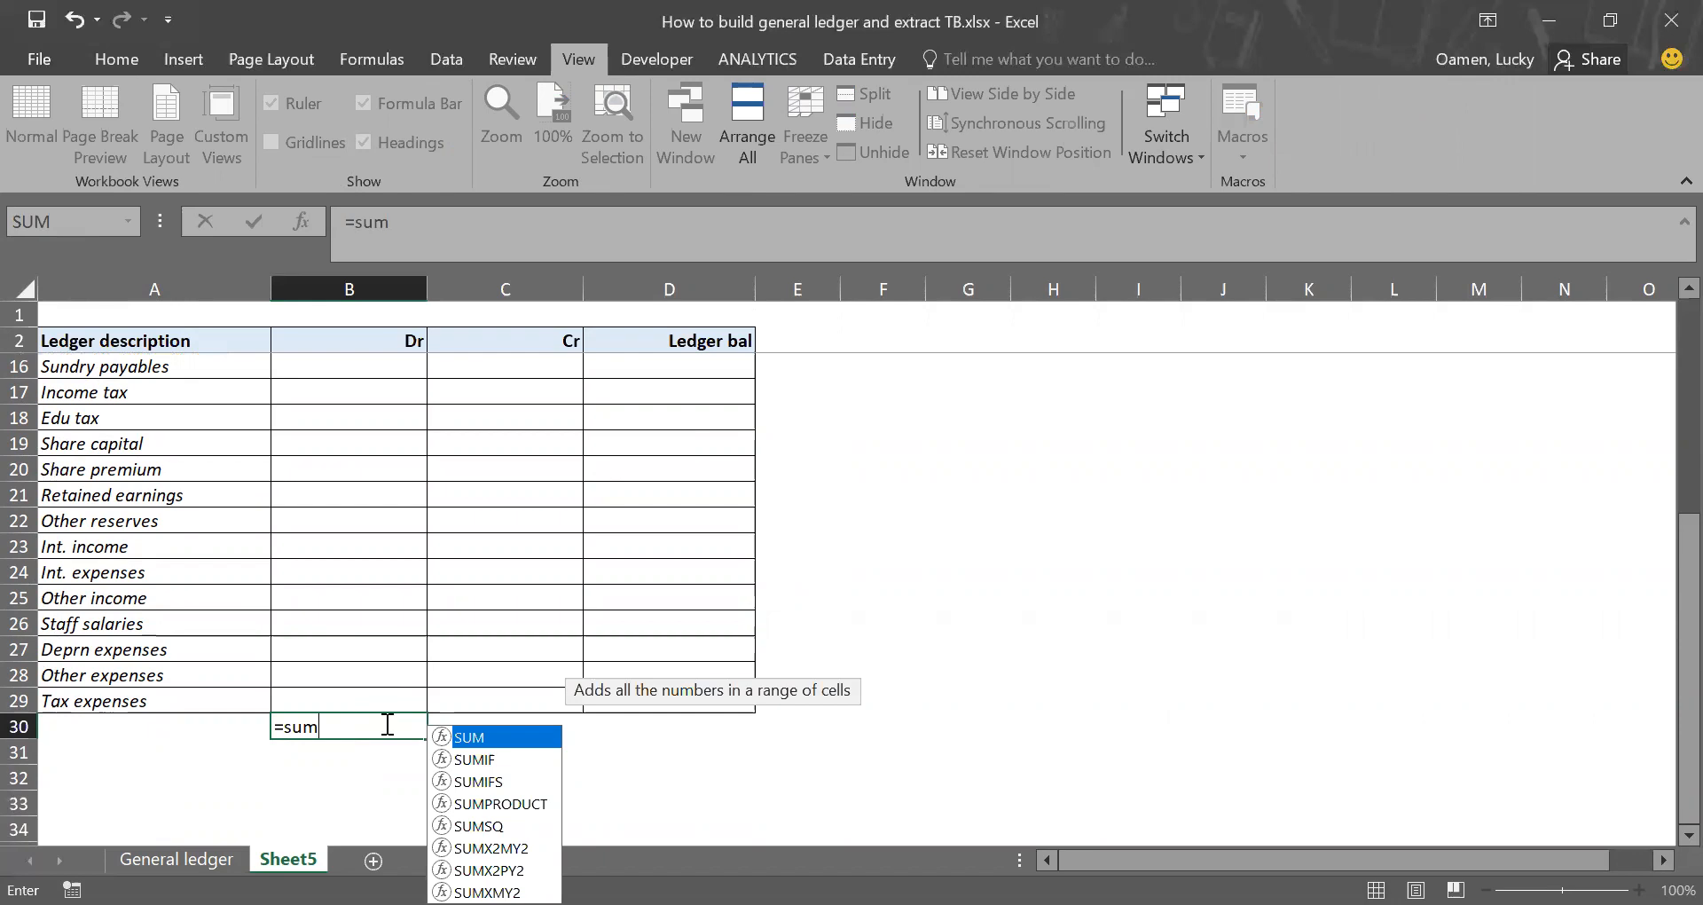
key(Tab)
key(Up)
key(ctrl+shift+Up)
key(shift+Down)
key(Return)
key(Up)
Step: Make the B30 total bold with a top and double bottom border, and copy it across to C30
click(116, 58)
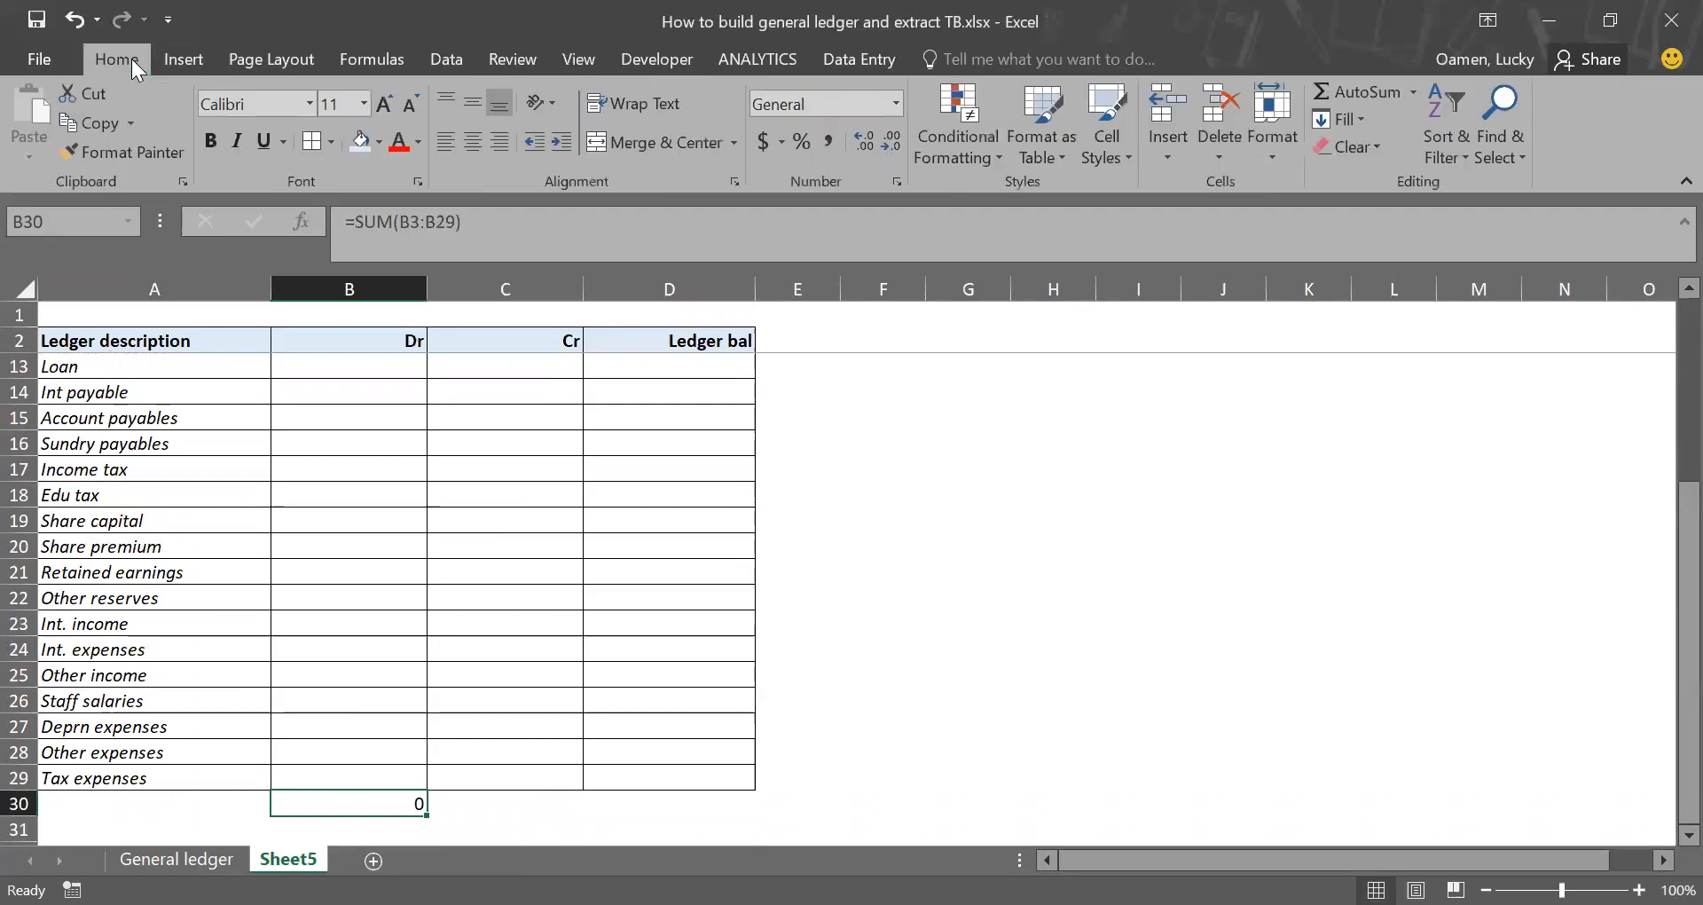
click(204, 135)
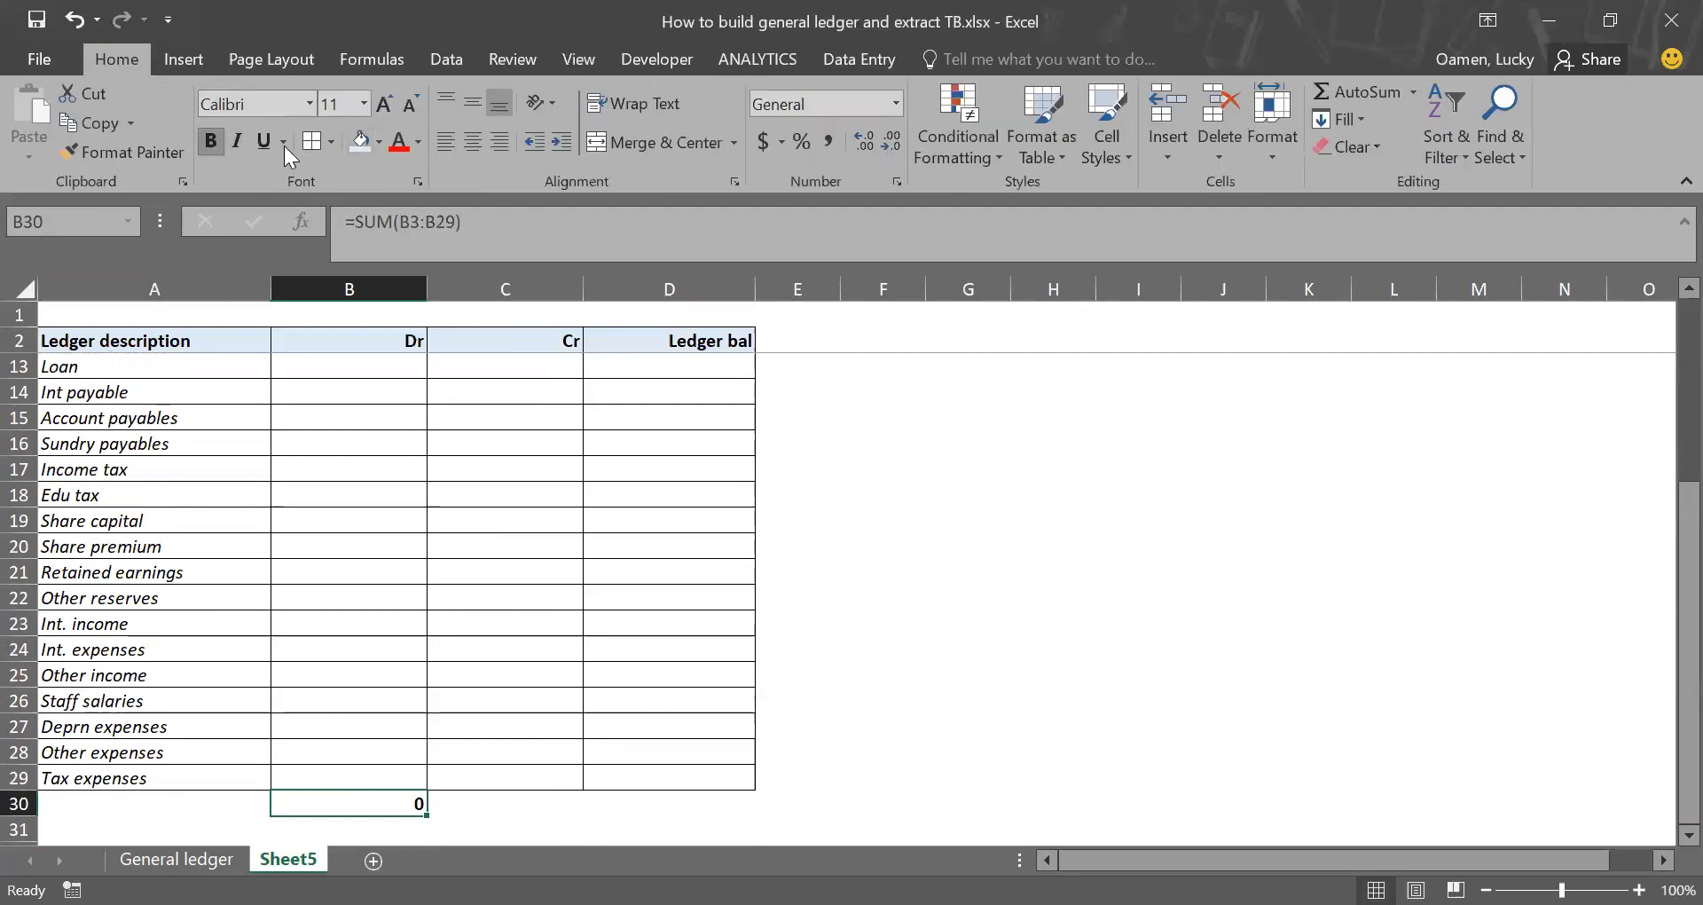
click(332, 143)
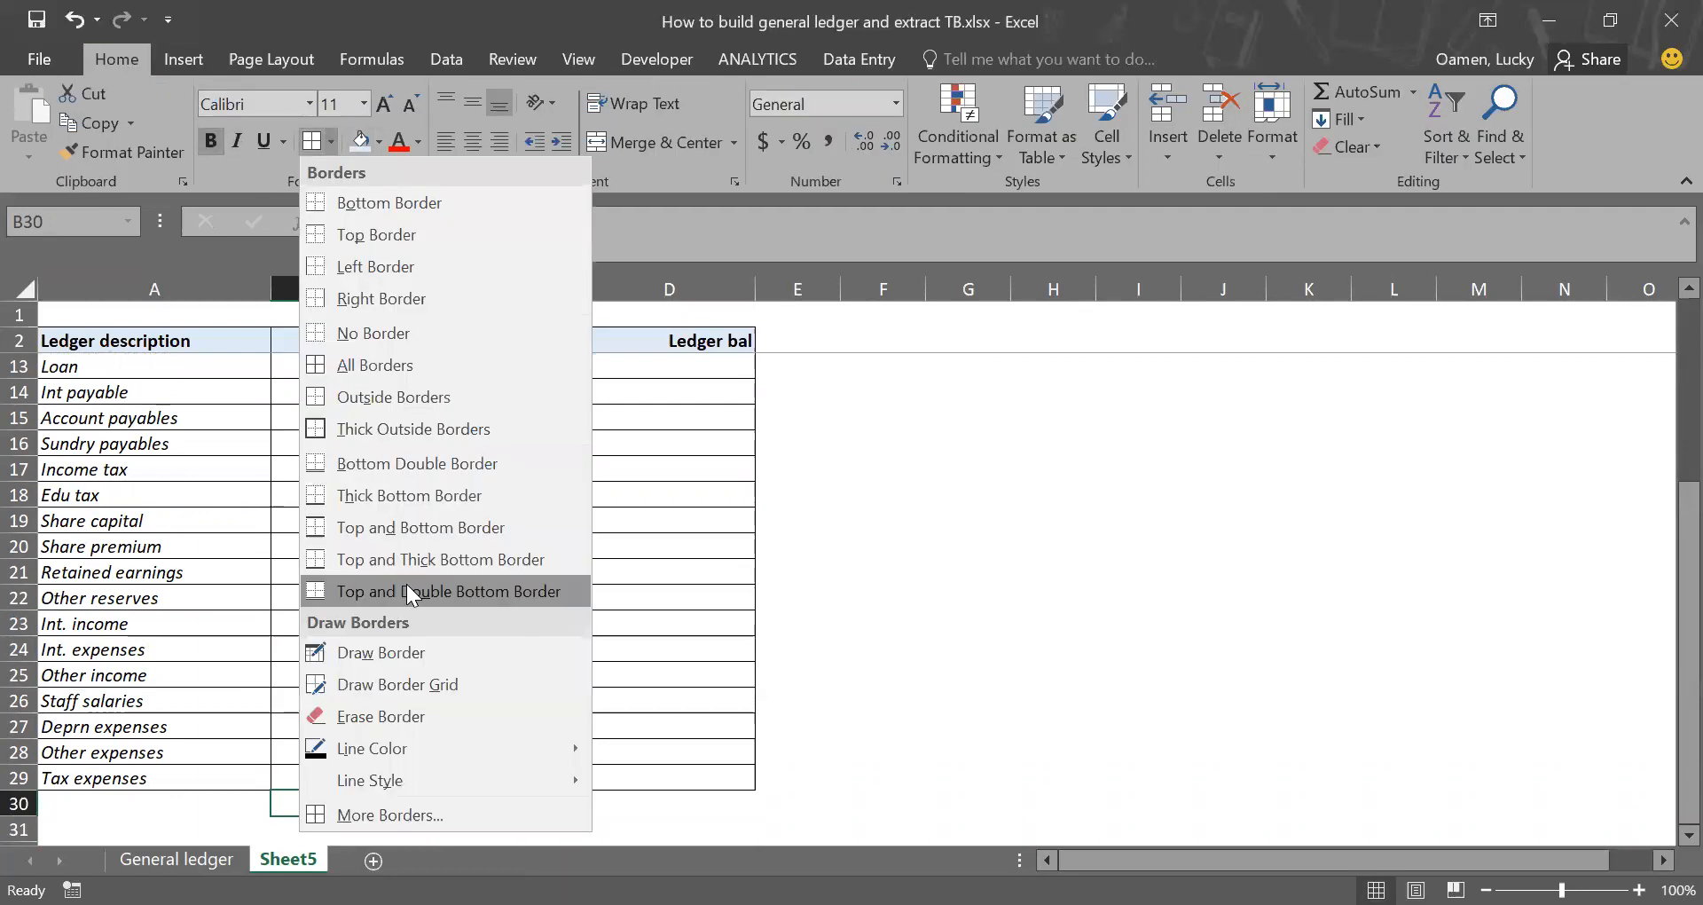
click(413, 591)
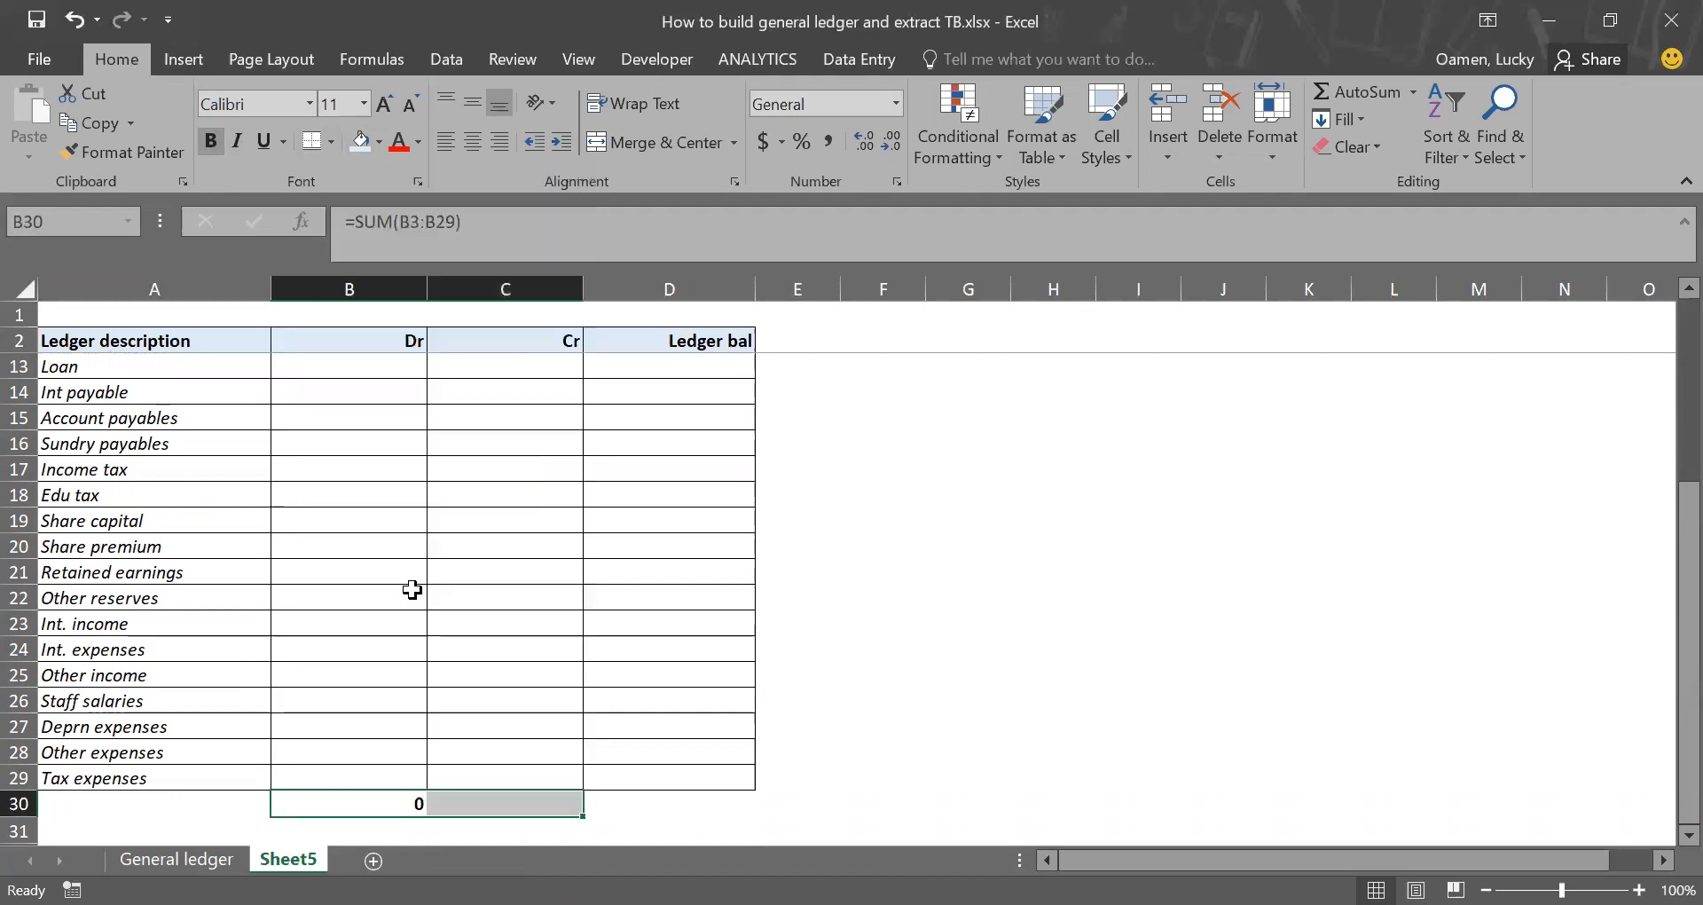
key(ctrl+r)
key(Right)
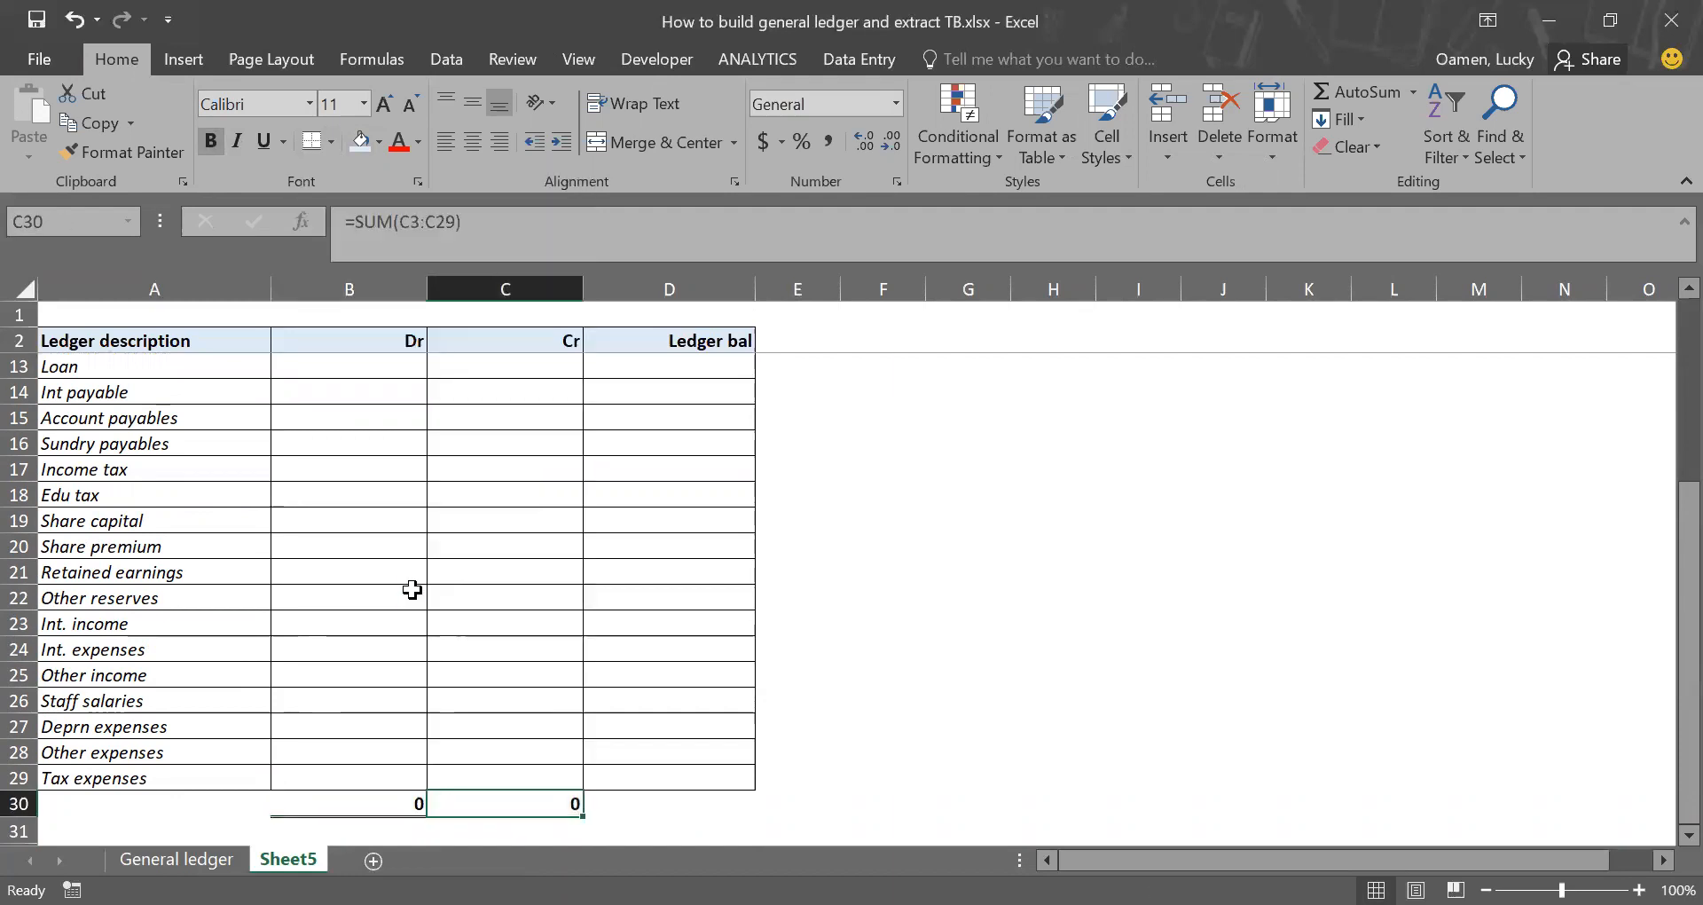
Step: Enter =B3+C3 in D3 as the ledger balance for Bank XYZ 1
scroll(412, 590, up, 4)
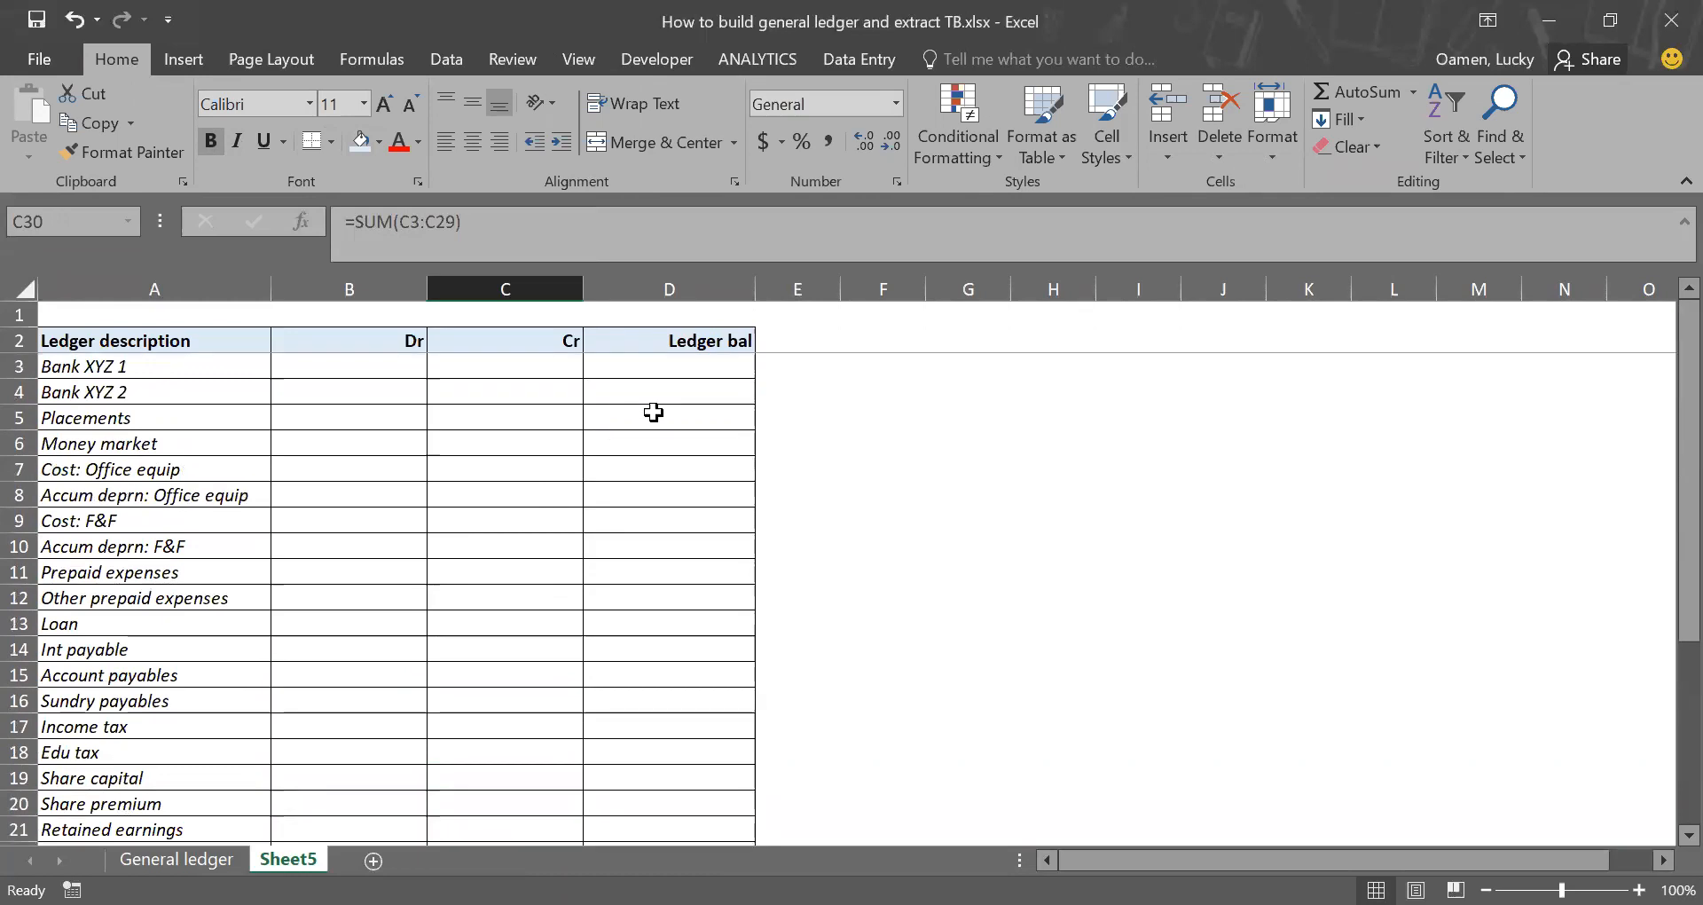
click(697, 366)
text(=)
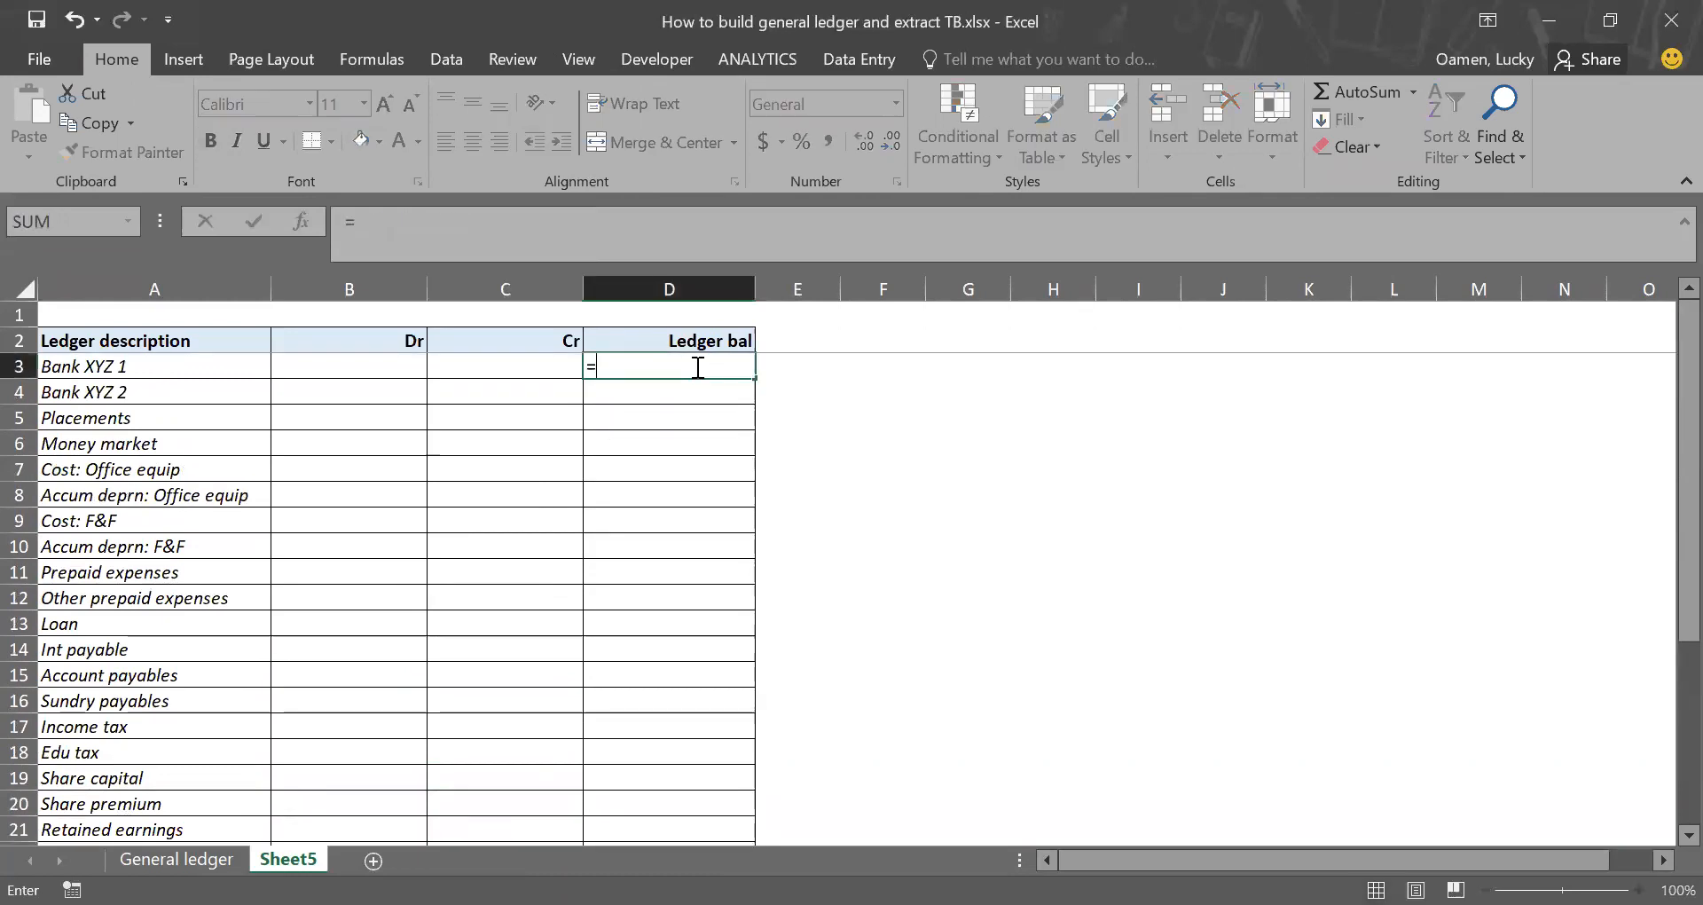
key(Left)
key(Left)
text(+)
key(Left)
key(Return)
Step: Fill the D3 balance formula down to D29
click(696, 366)
drag(759, 382, 673, 757)
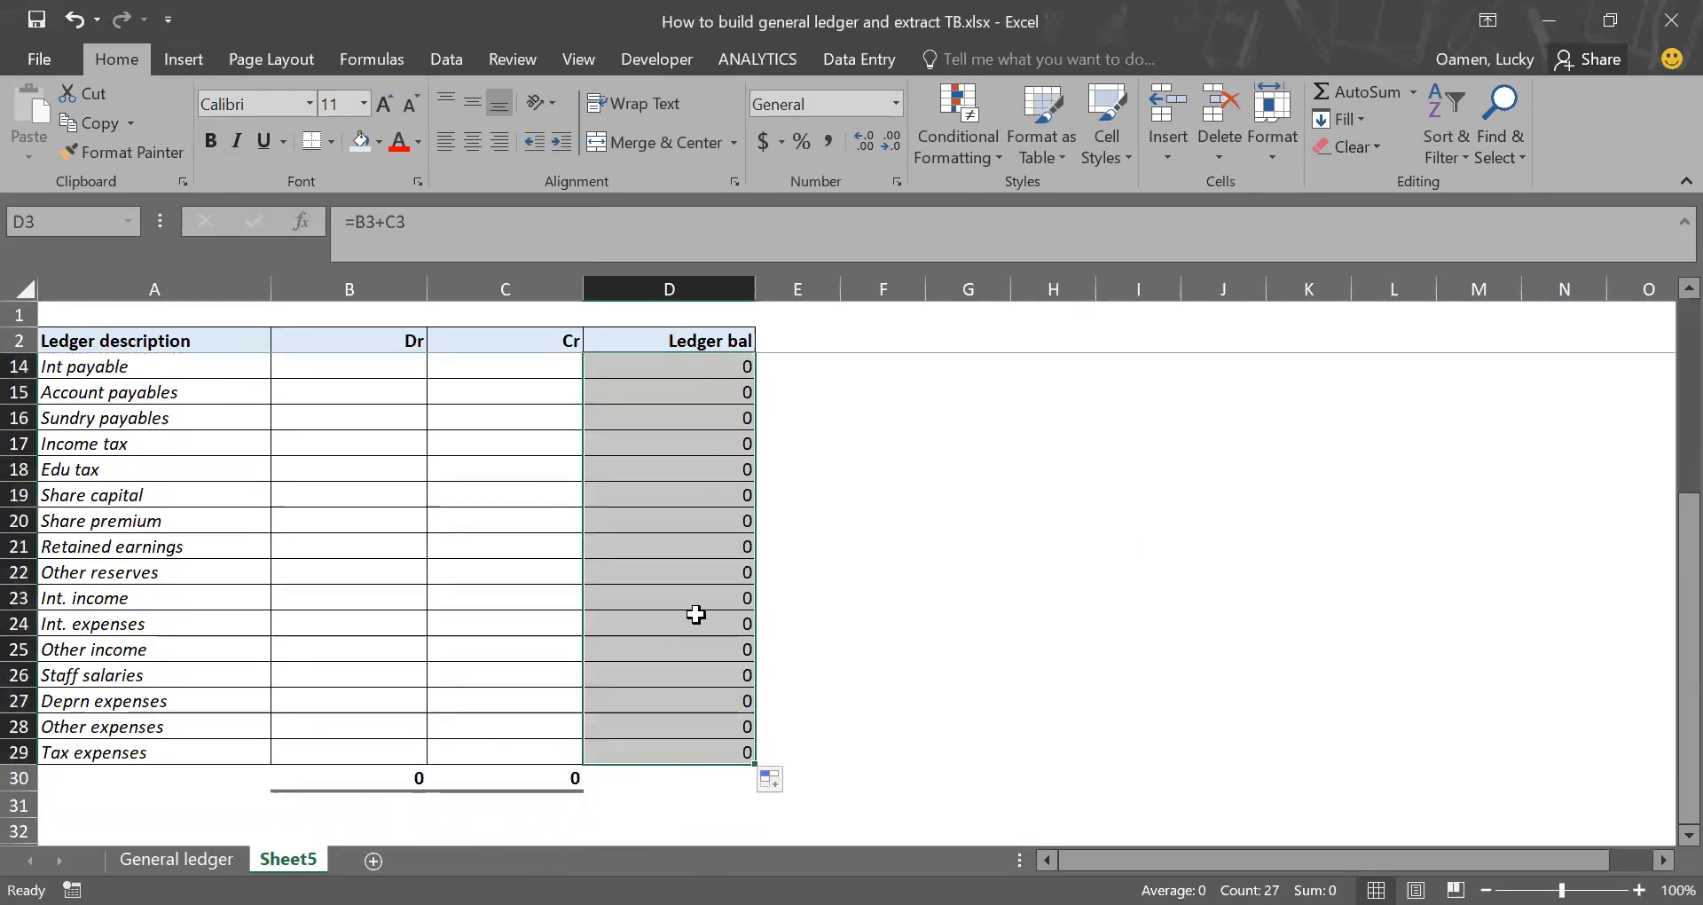
scroll(695, 613, up, 4)
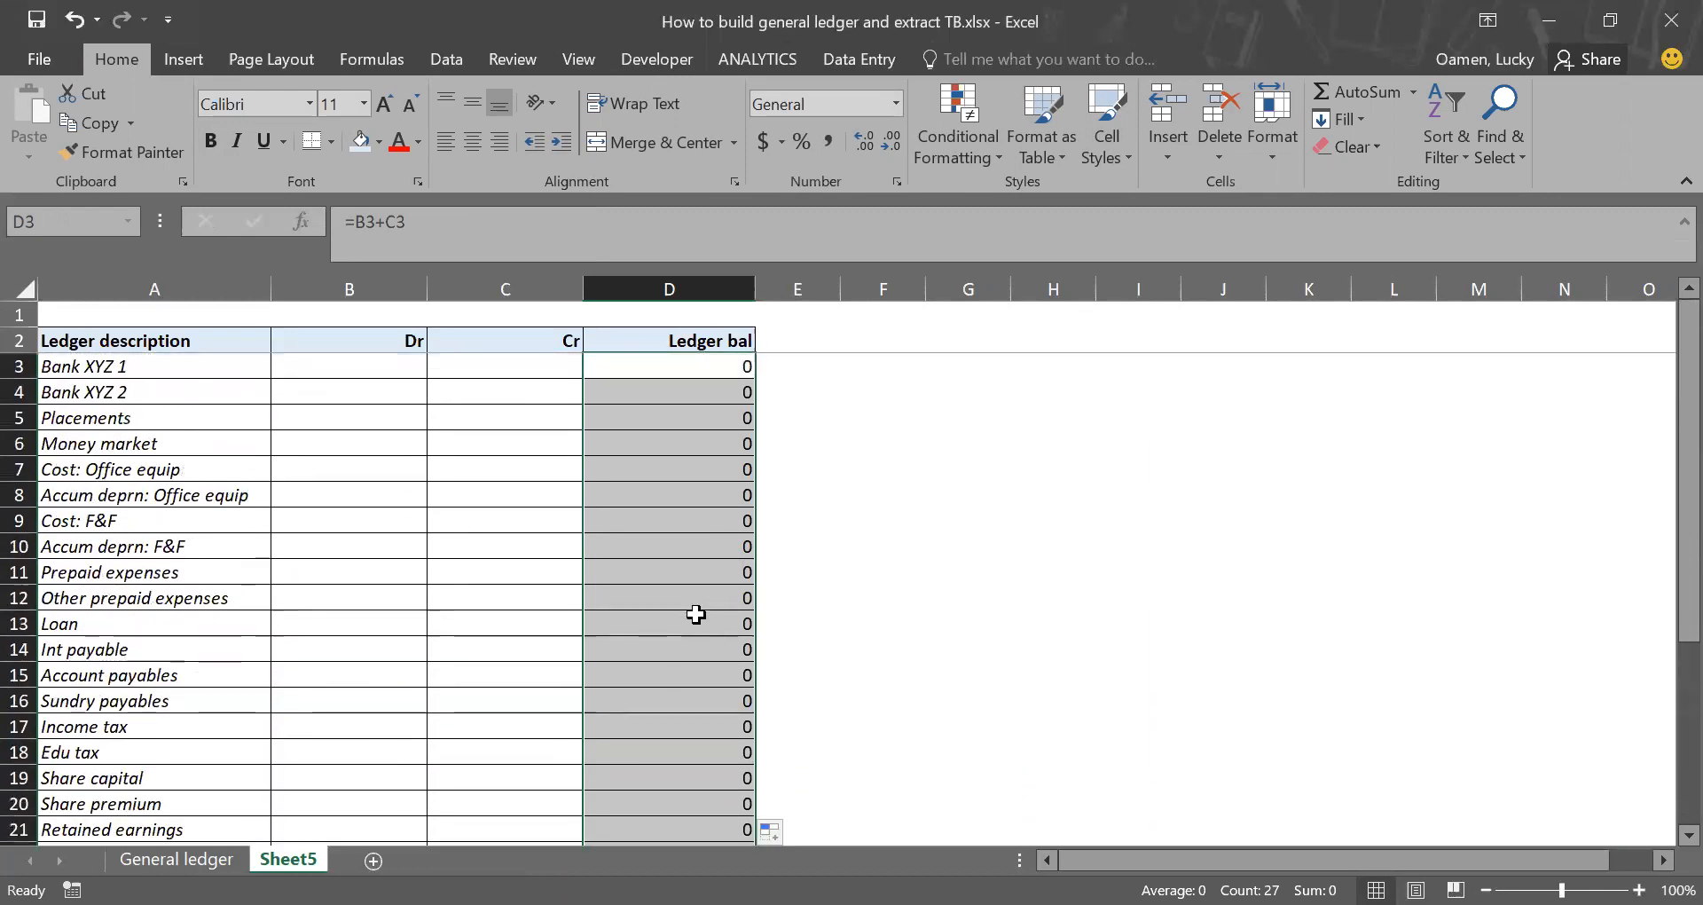
click(696, 614)
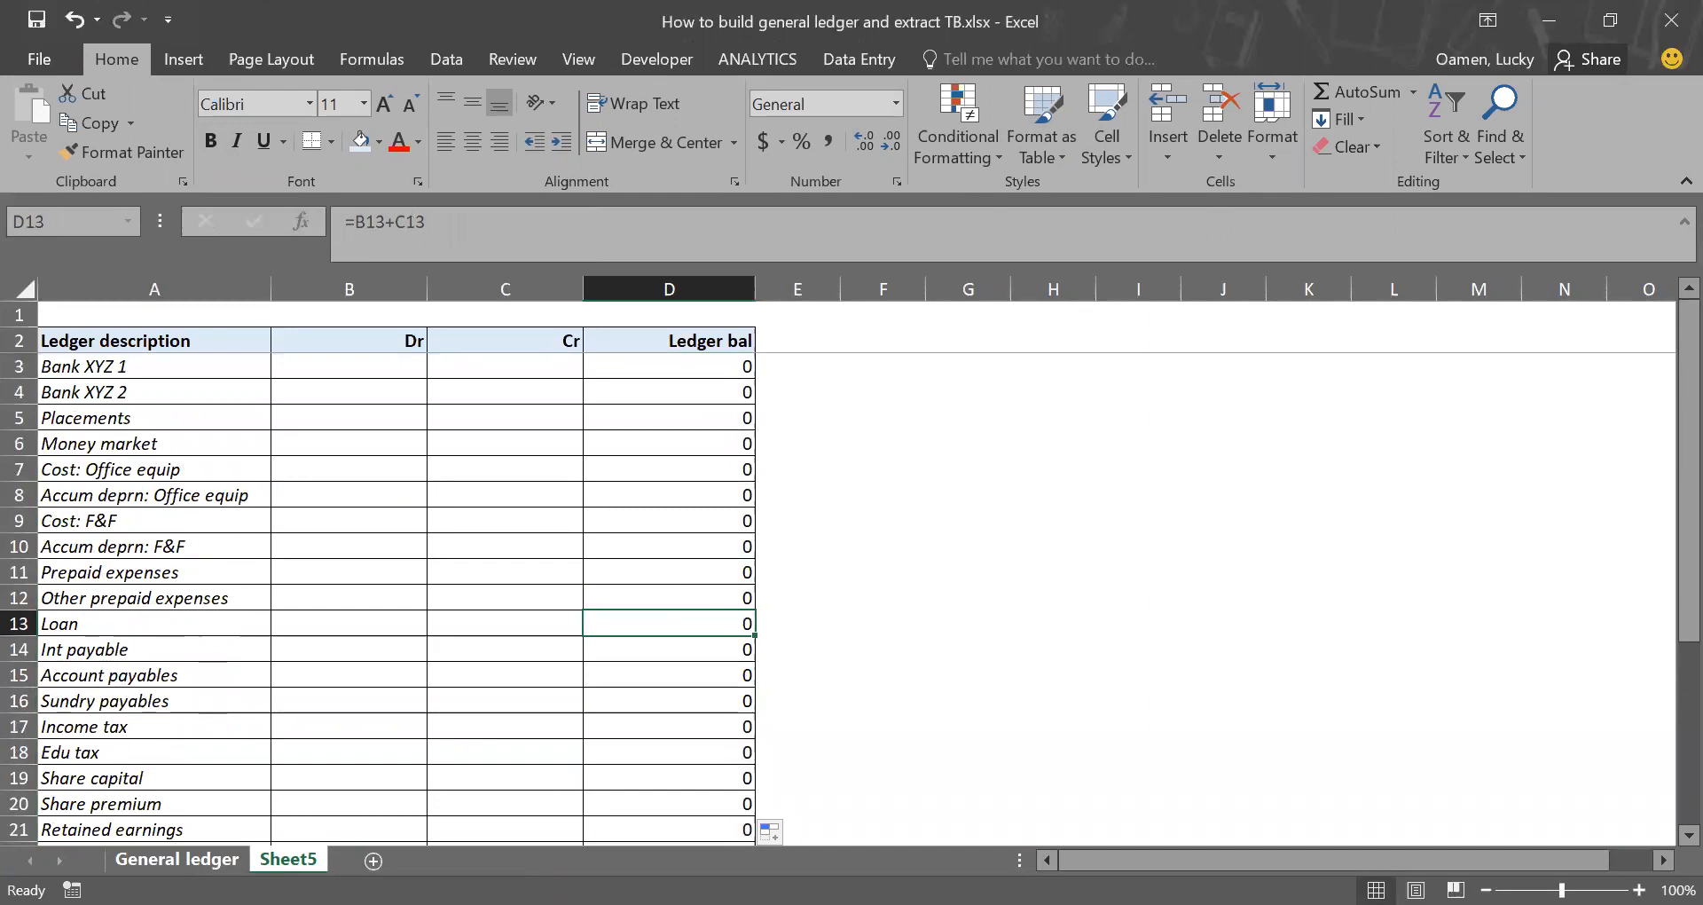
Step: Insert the current date, 24-Jun-20, in A3 of the General ledger sheet
key(ctrl+Page_Up)
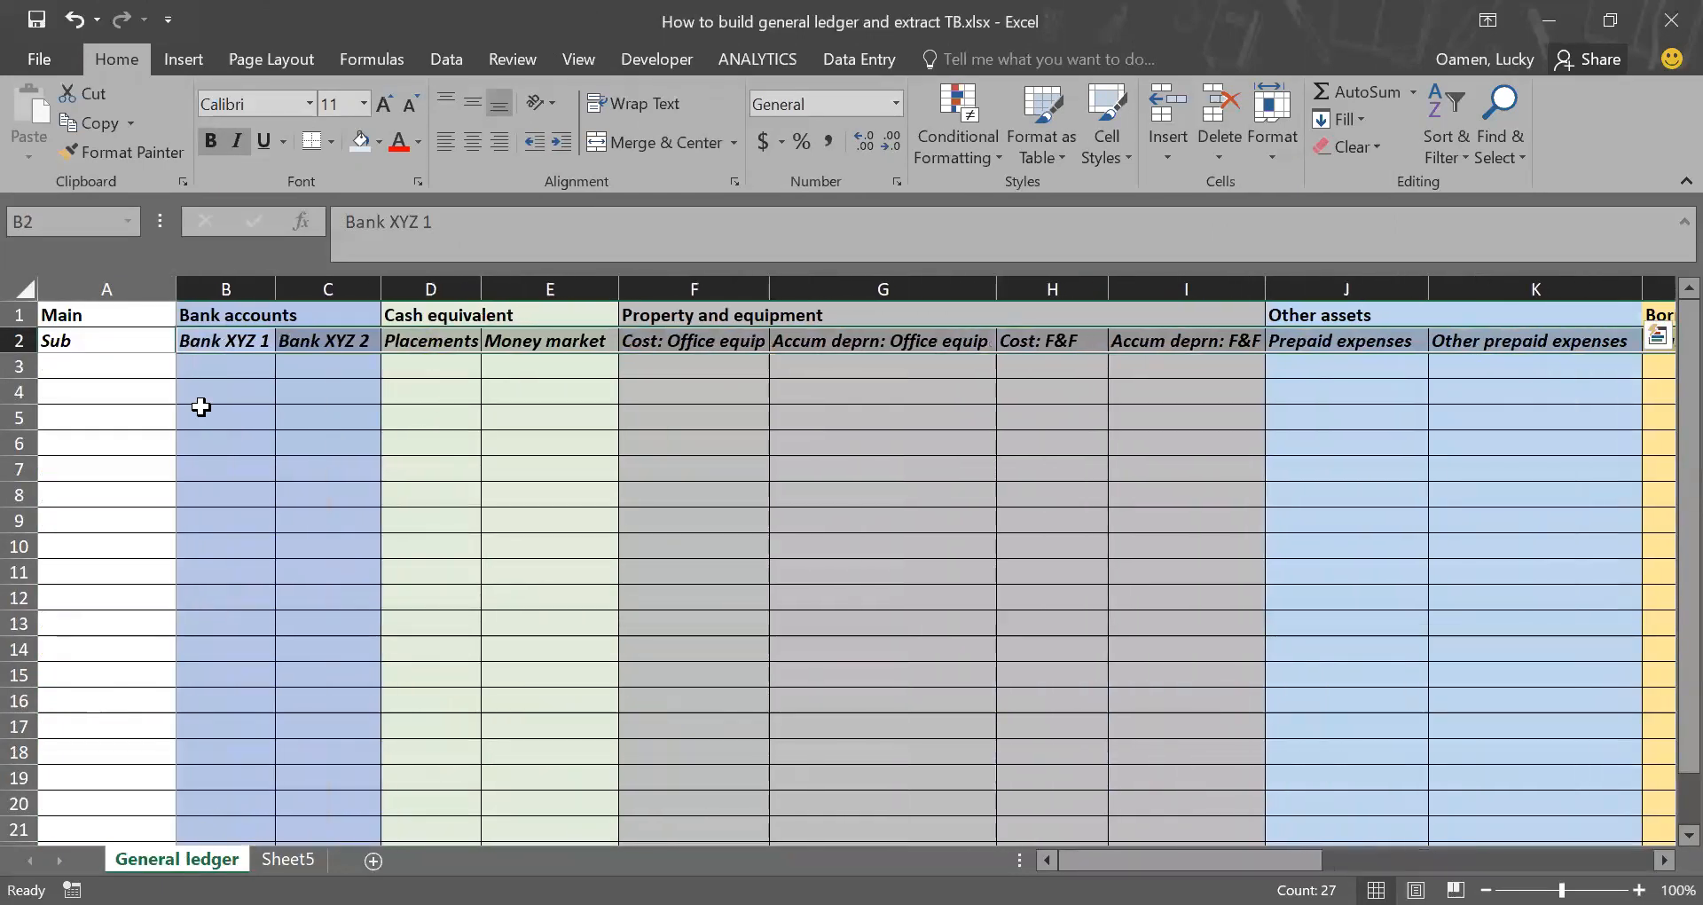
click(206, 368)
click(143, 383)
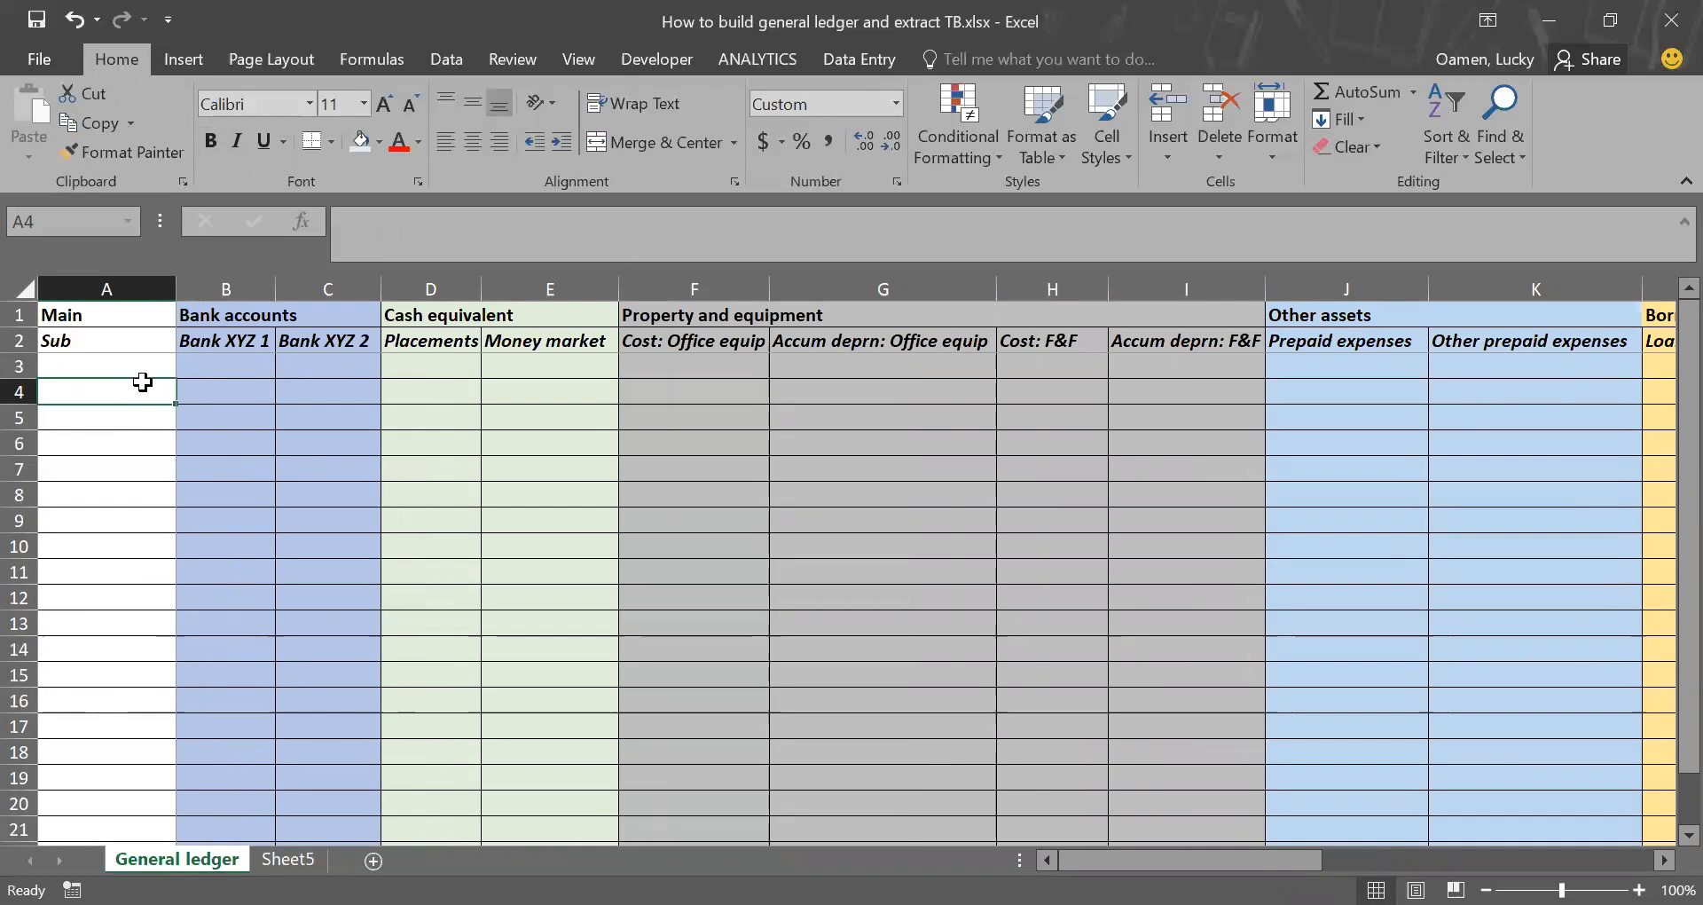
key(Up)
key(ctrl+semicolon)
key(ctrl+Return)
Step: Enter =A3+1 in A4 and fill it down to A11 to build a run of daily dates
click(144, 392)
text(=)
key(Up)
text(+1)
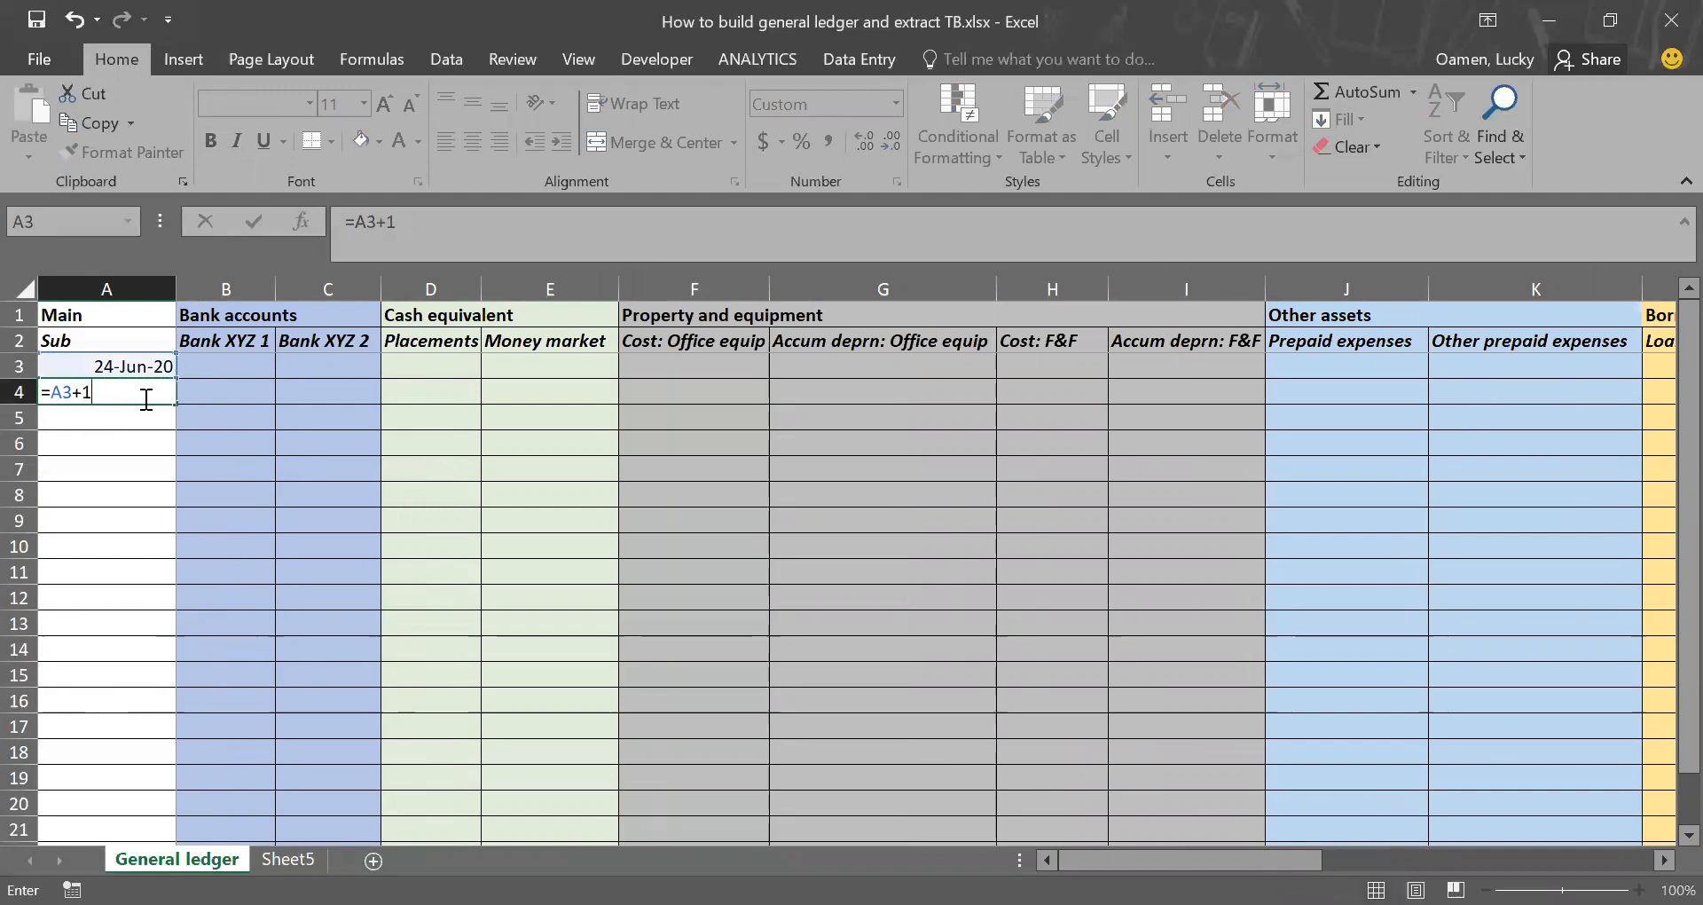
key(Return)
click(141, 398)
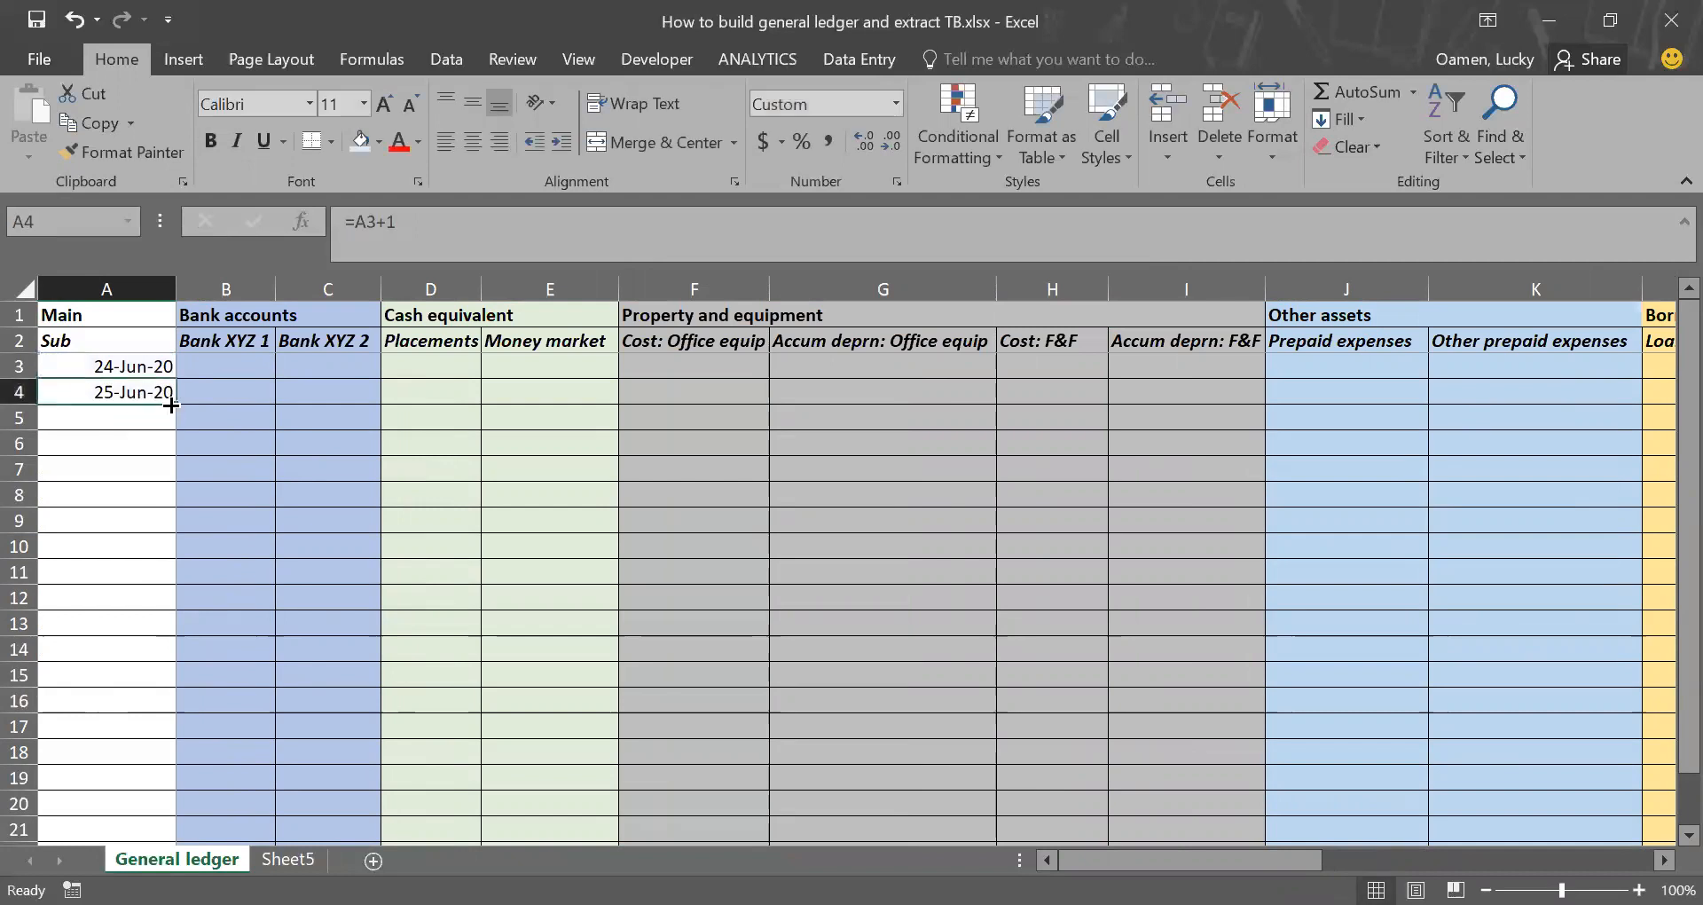
drag(173, 404, 133, 582)
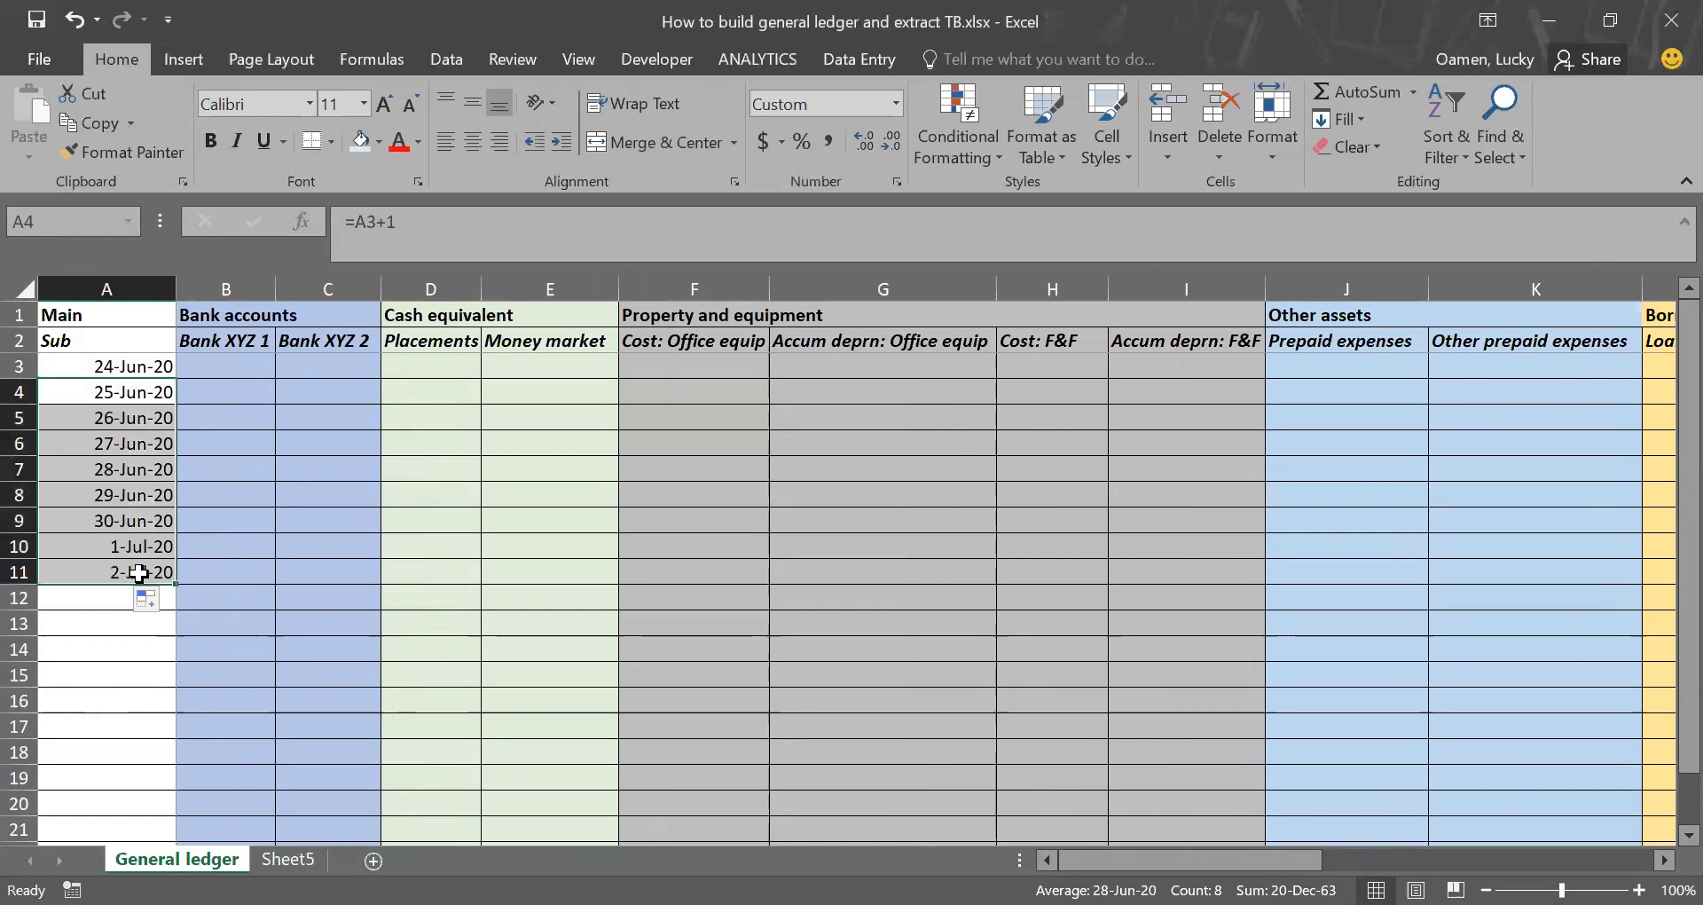
click(141, 567)
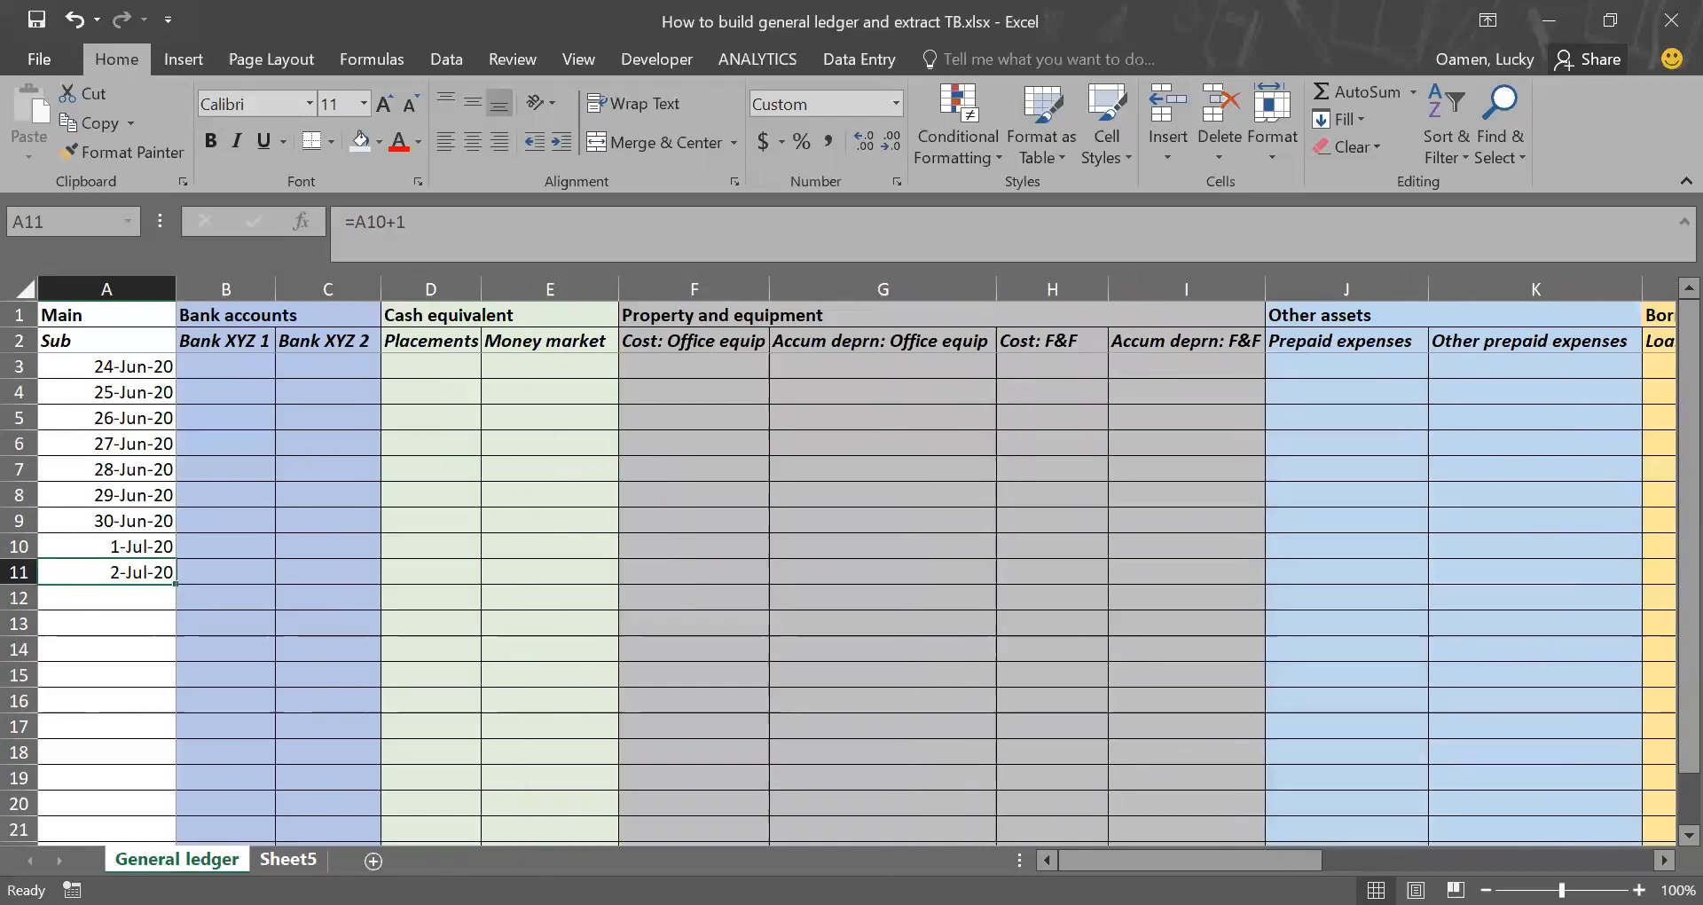
Step: Rename Sheet5 as Trial balance
click(282, 859)
double_click(293, 859)
text(Trial balance)
key(Return)
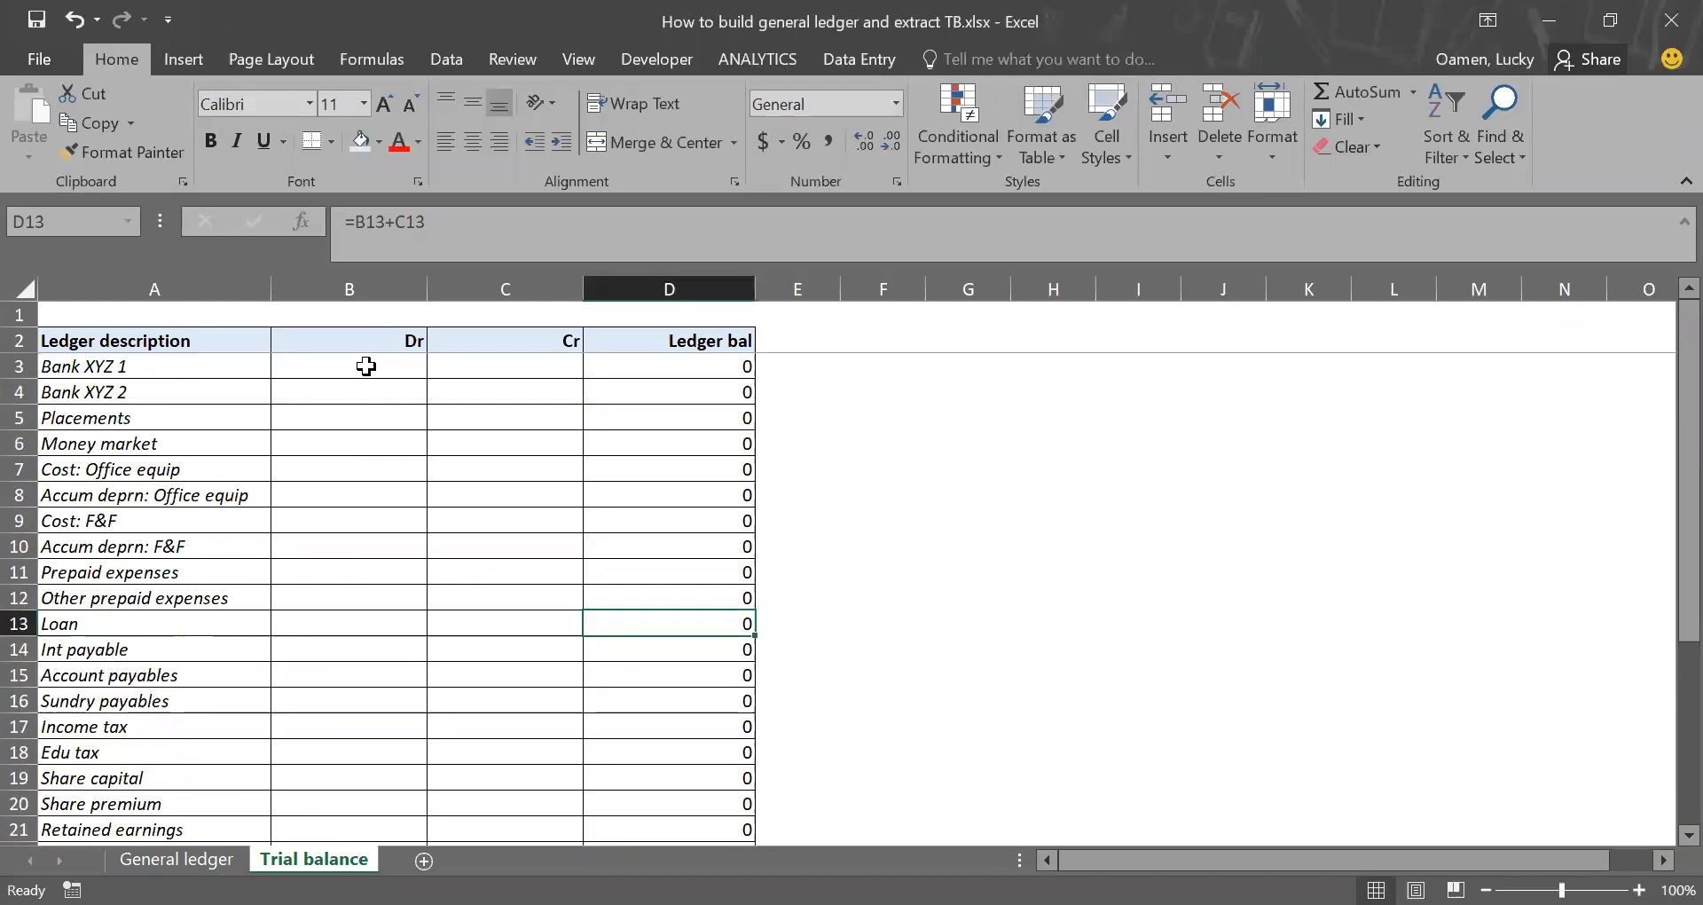
Step: Examine the Bank XYZ 1 row's Dr and Cr cells in the Trial balance alongside the dates in the General ledger
click(229, 376)
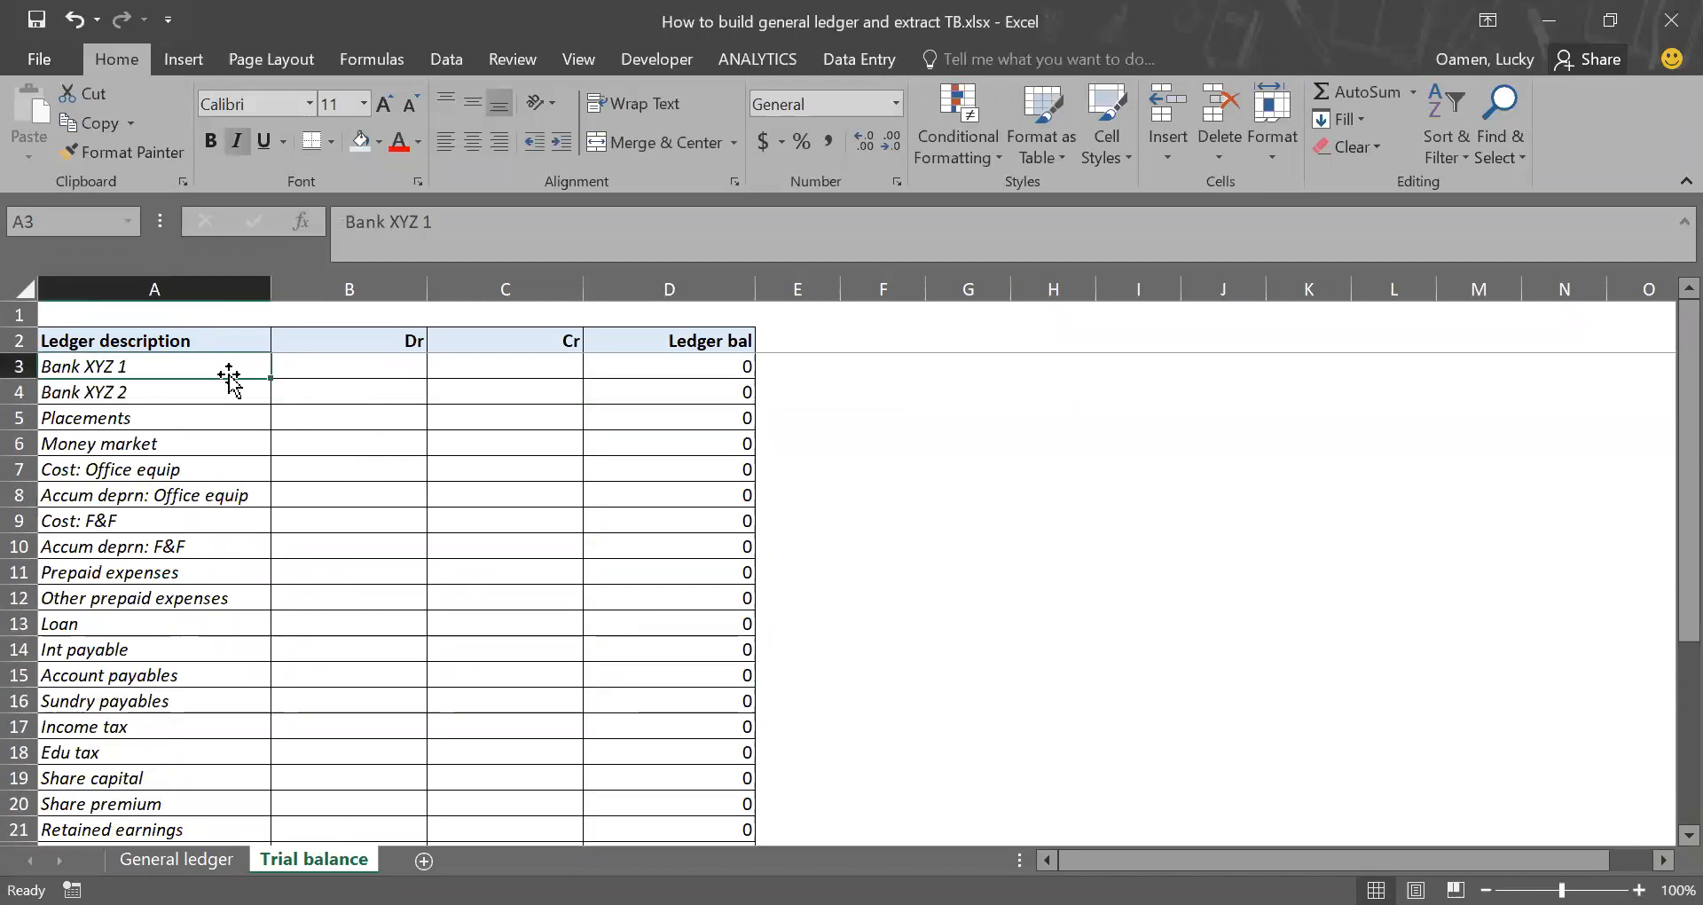
click(285, 369)
click(487, 369)
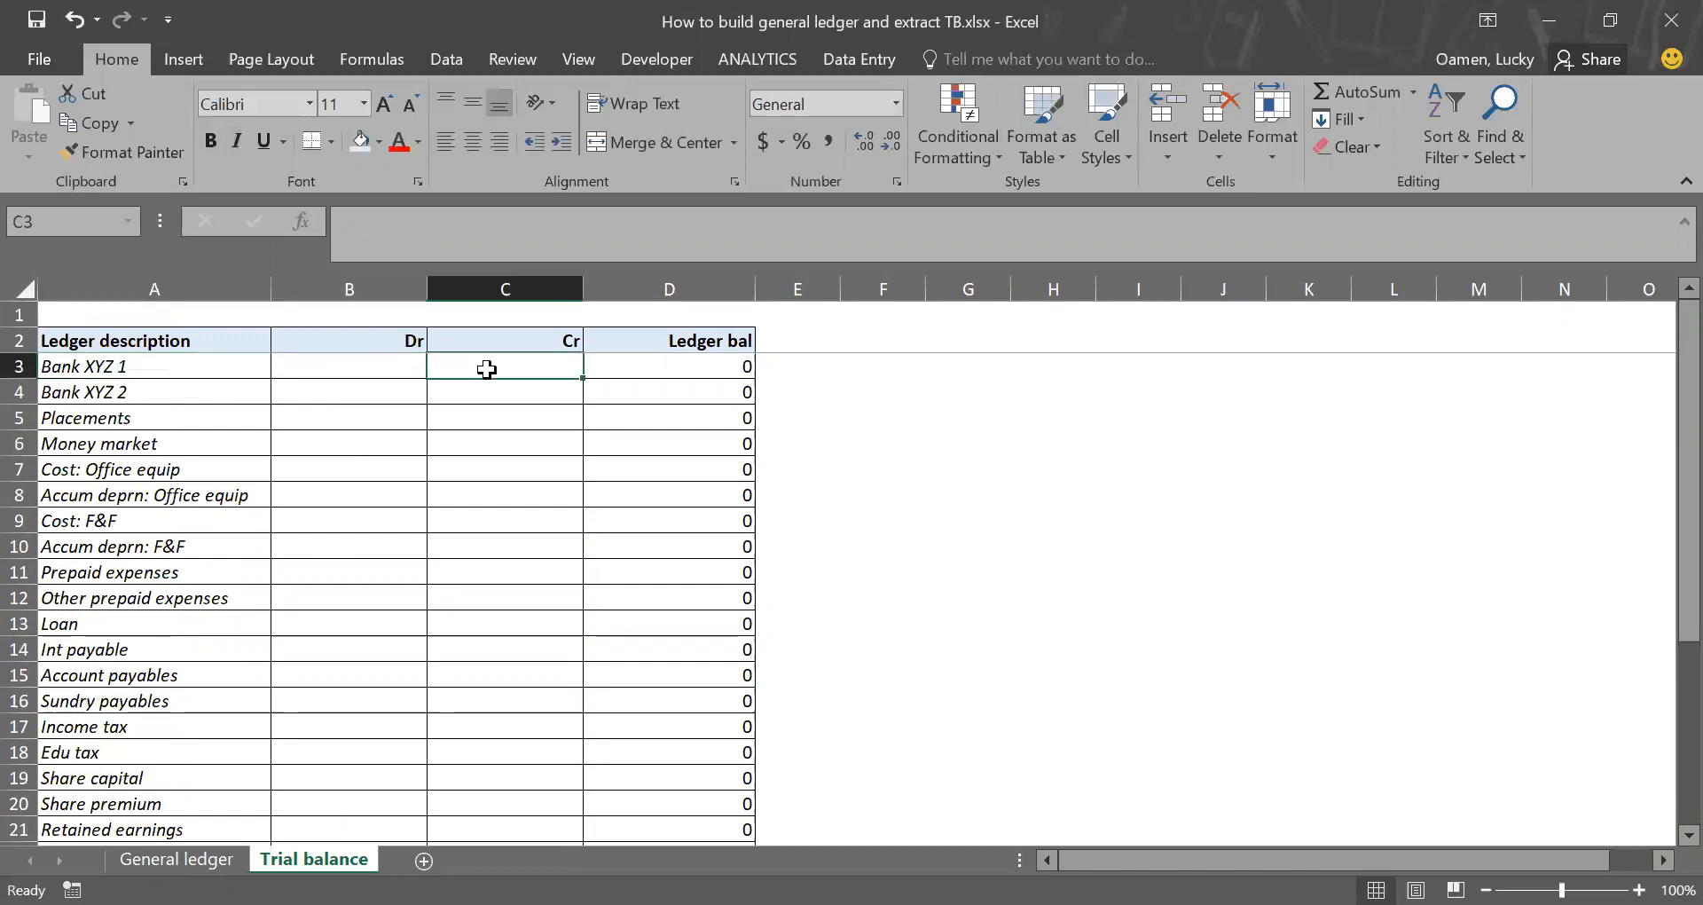
click(387, 368)
click(450, 366)
click(177, 859)
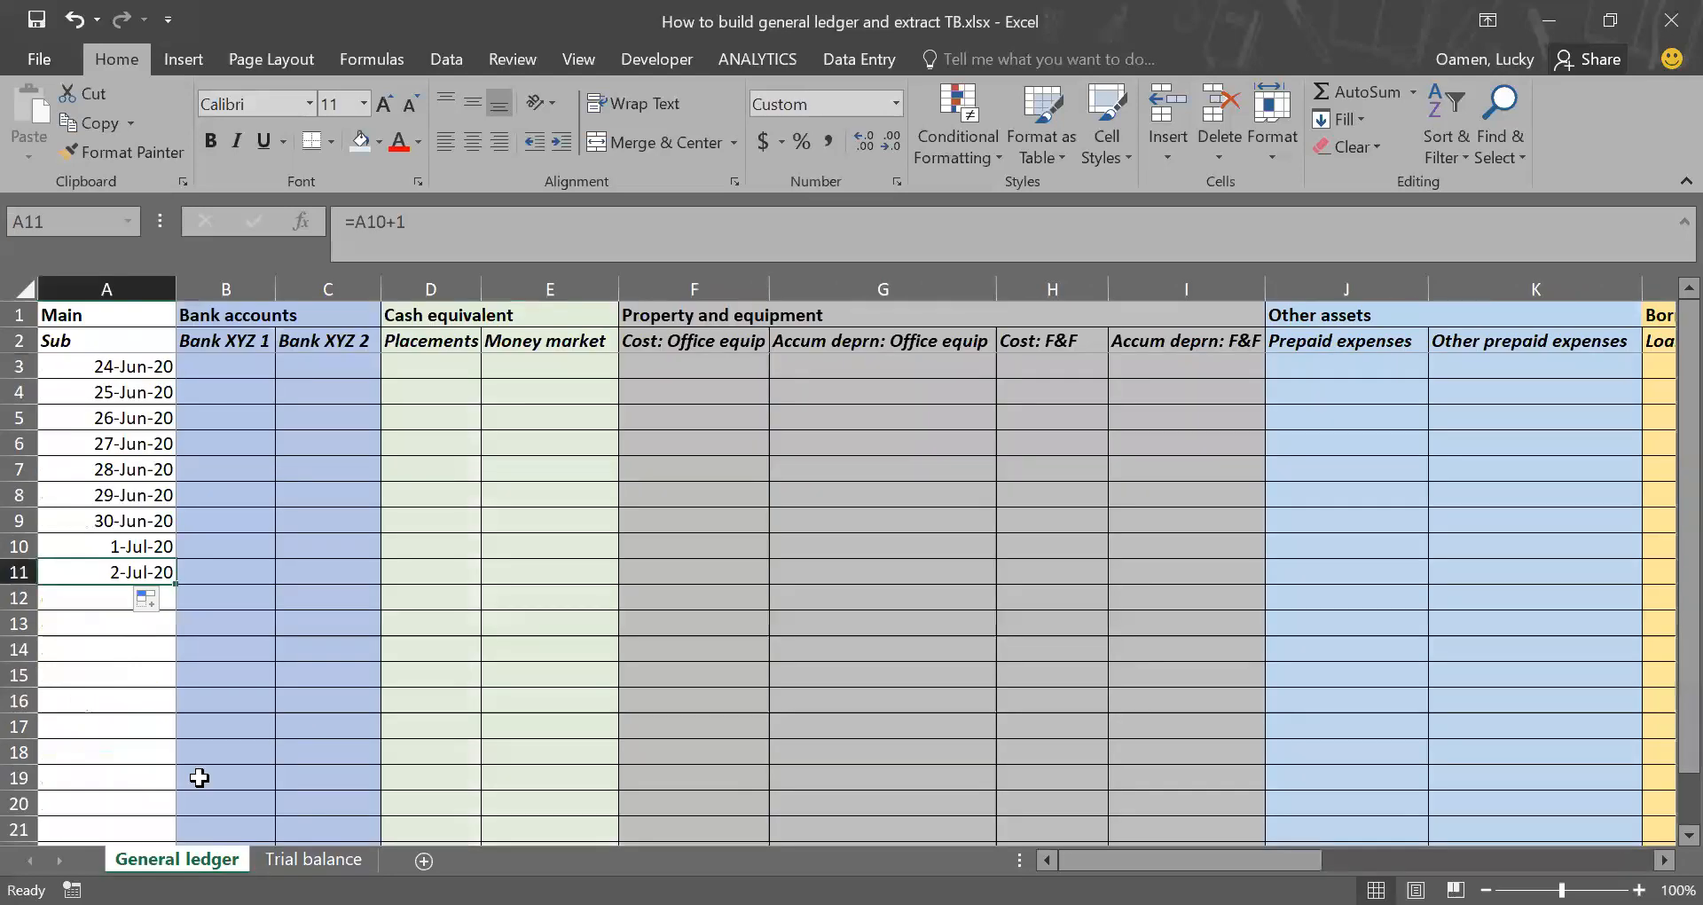
click(159, 521)
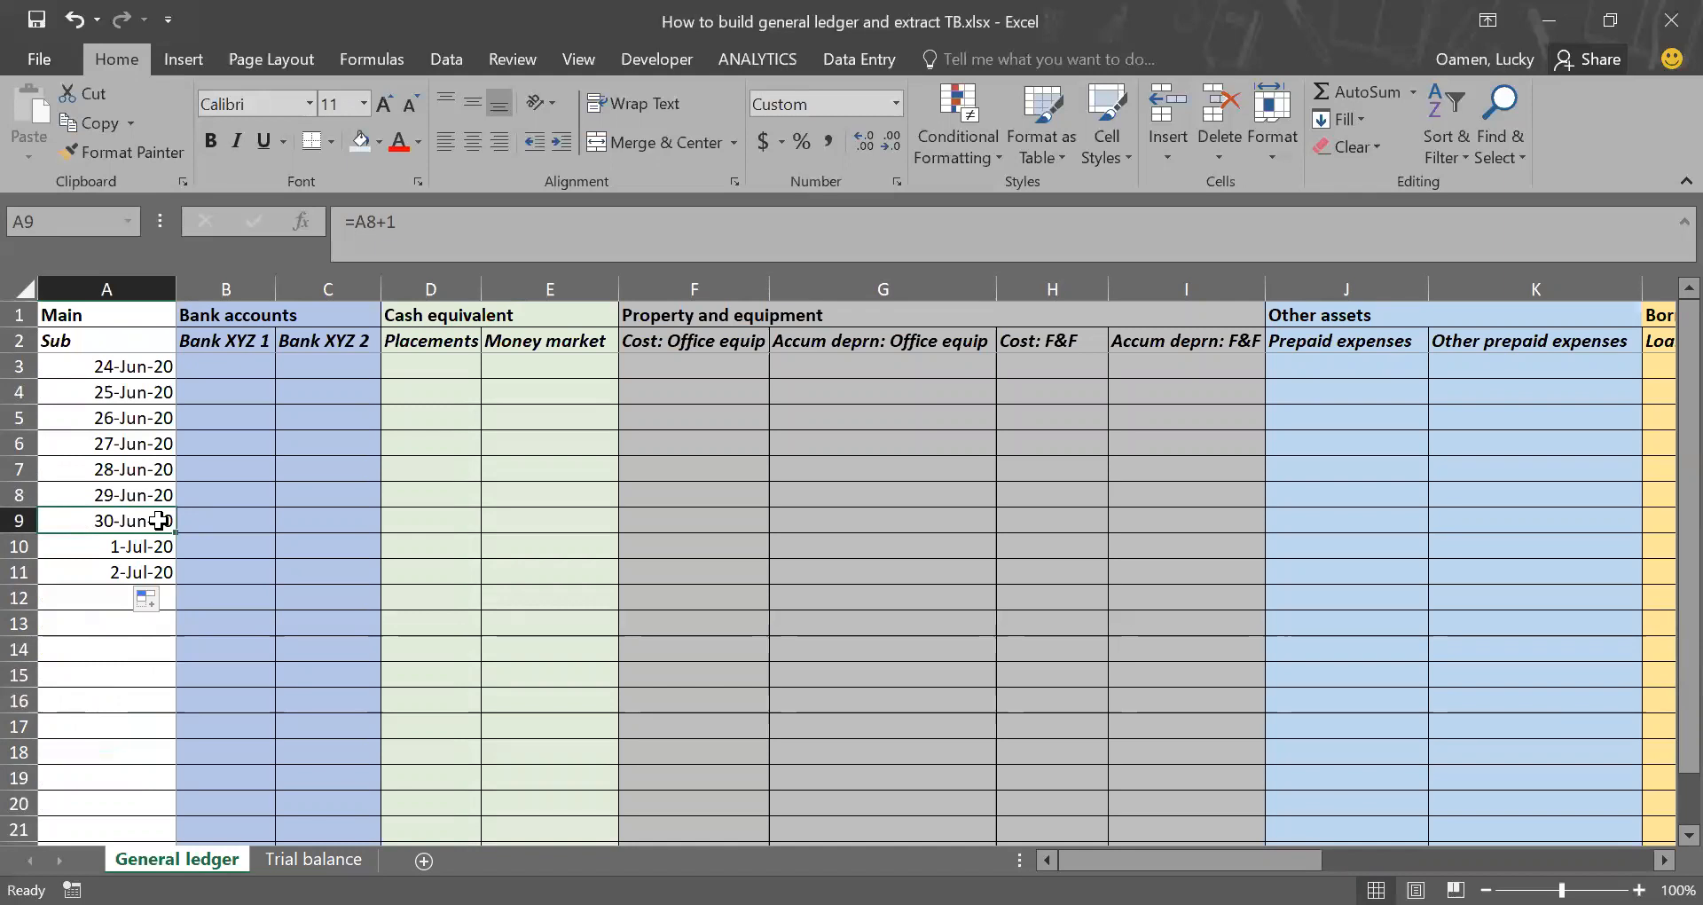
click(314, 858)
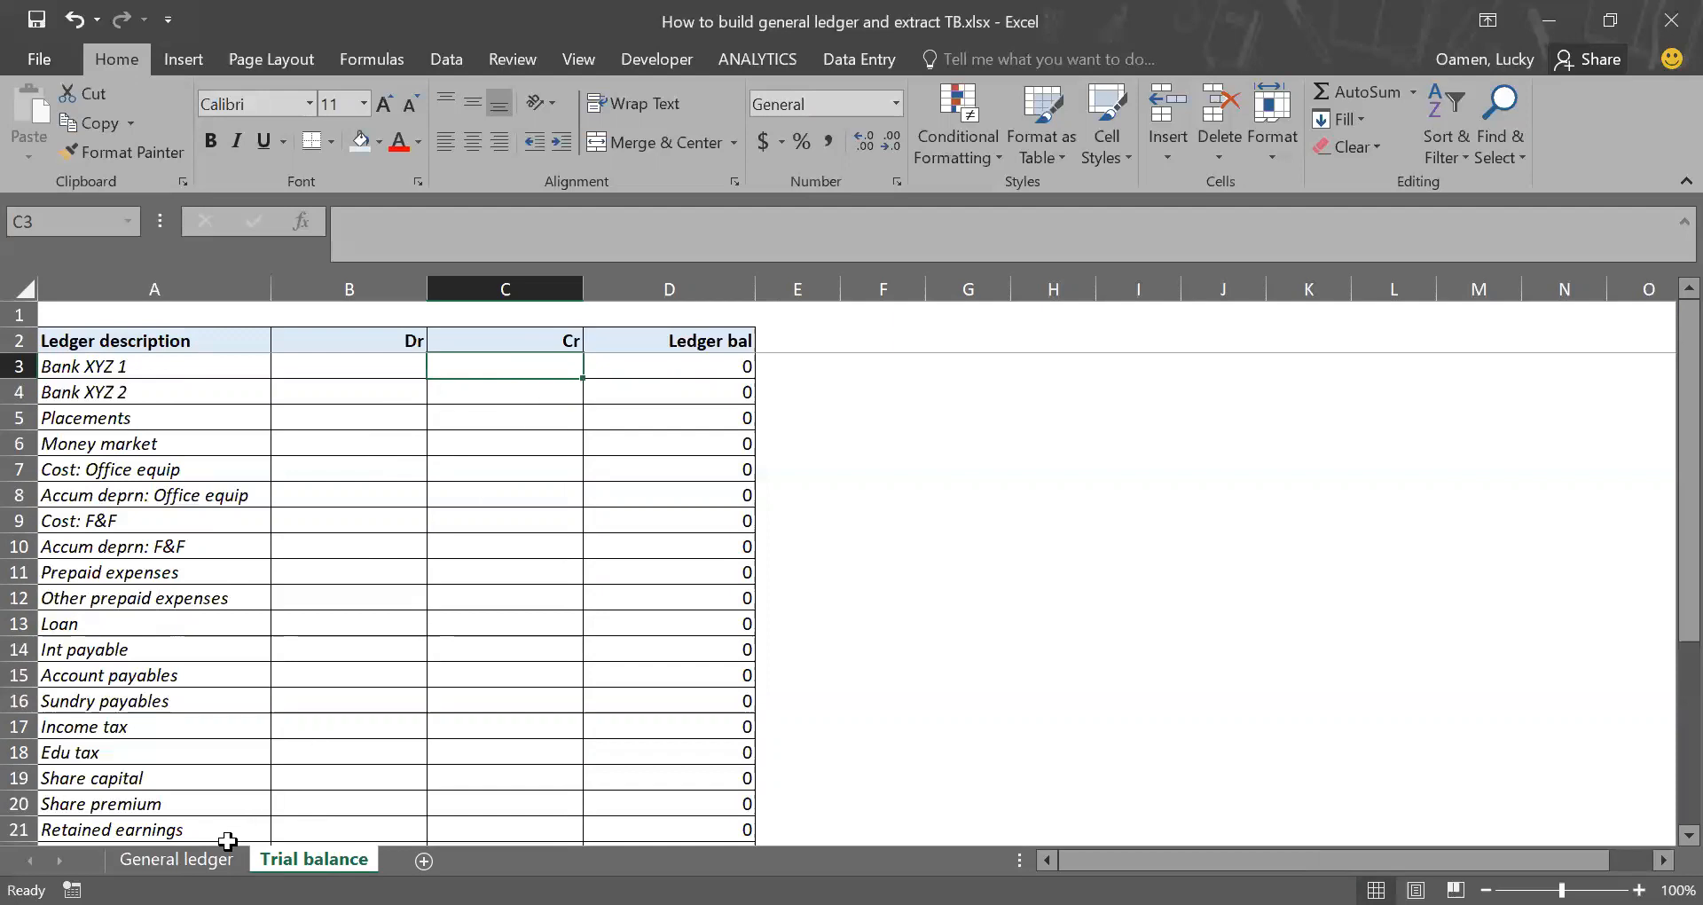
click(165, 380)
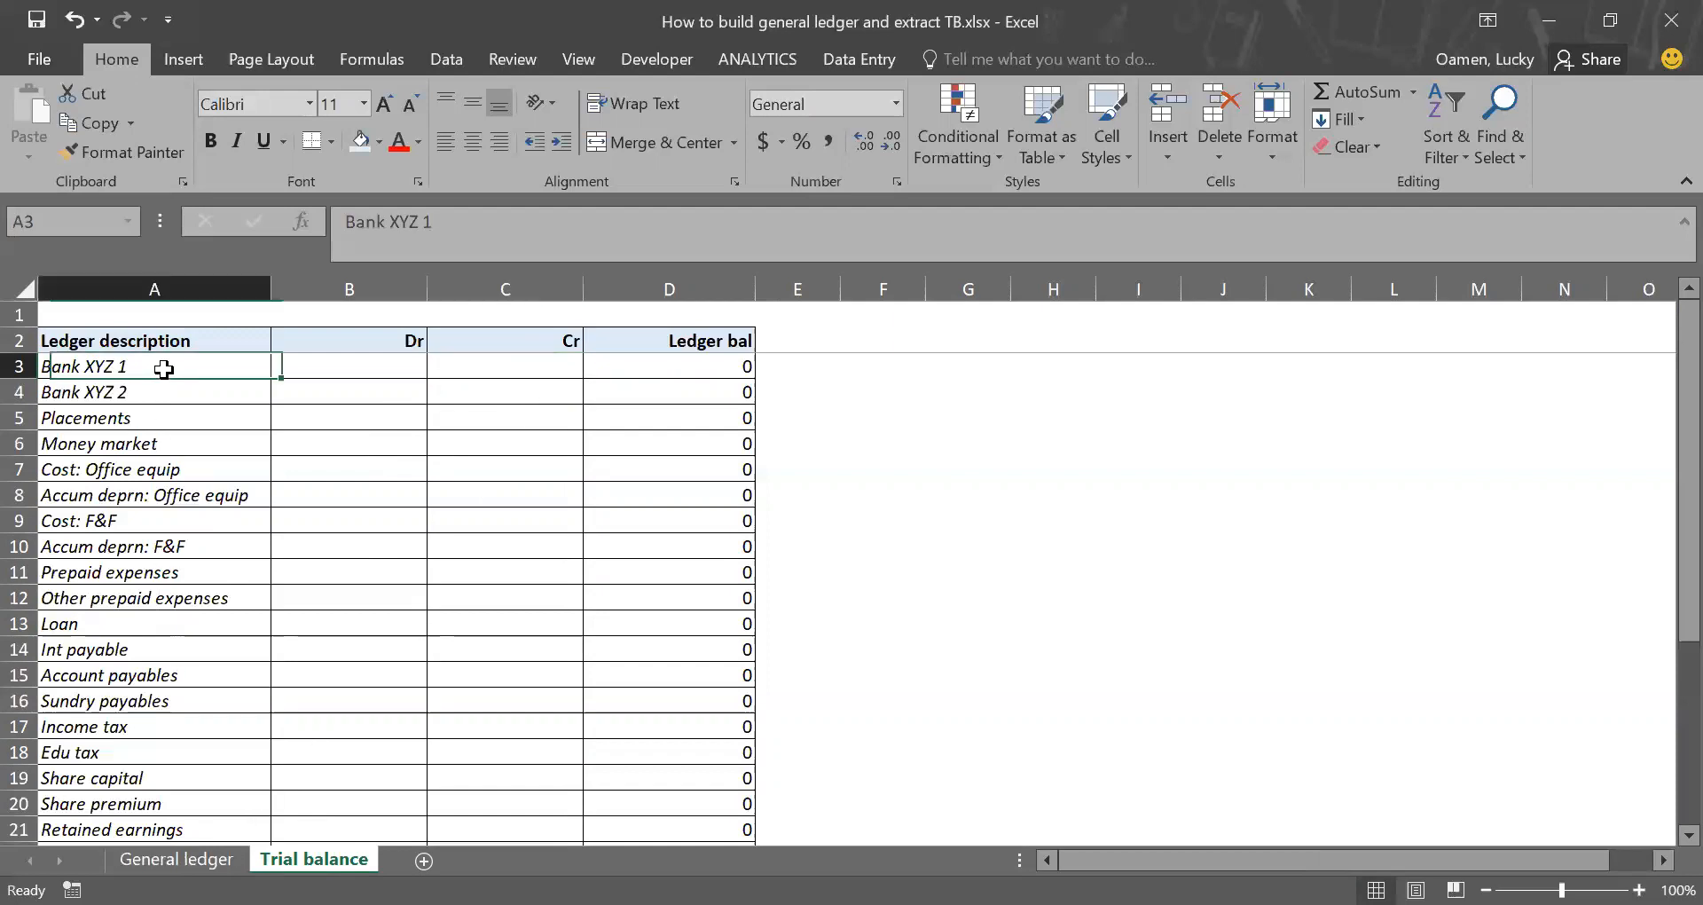
Step: In B3 of Trial balance, start a SUMIFS formula with General ledger column B as sum range and column A as first criteria range
click(178, 859)
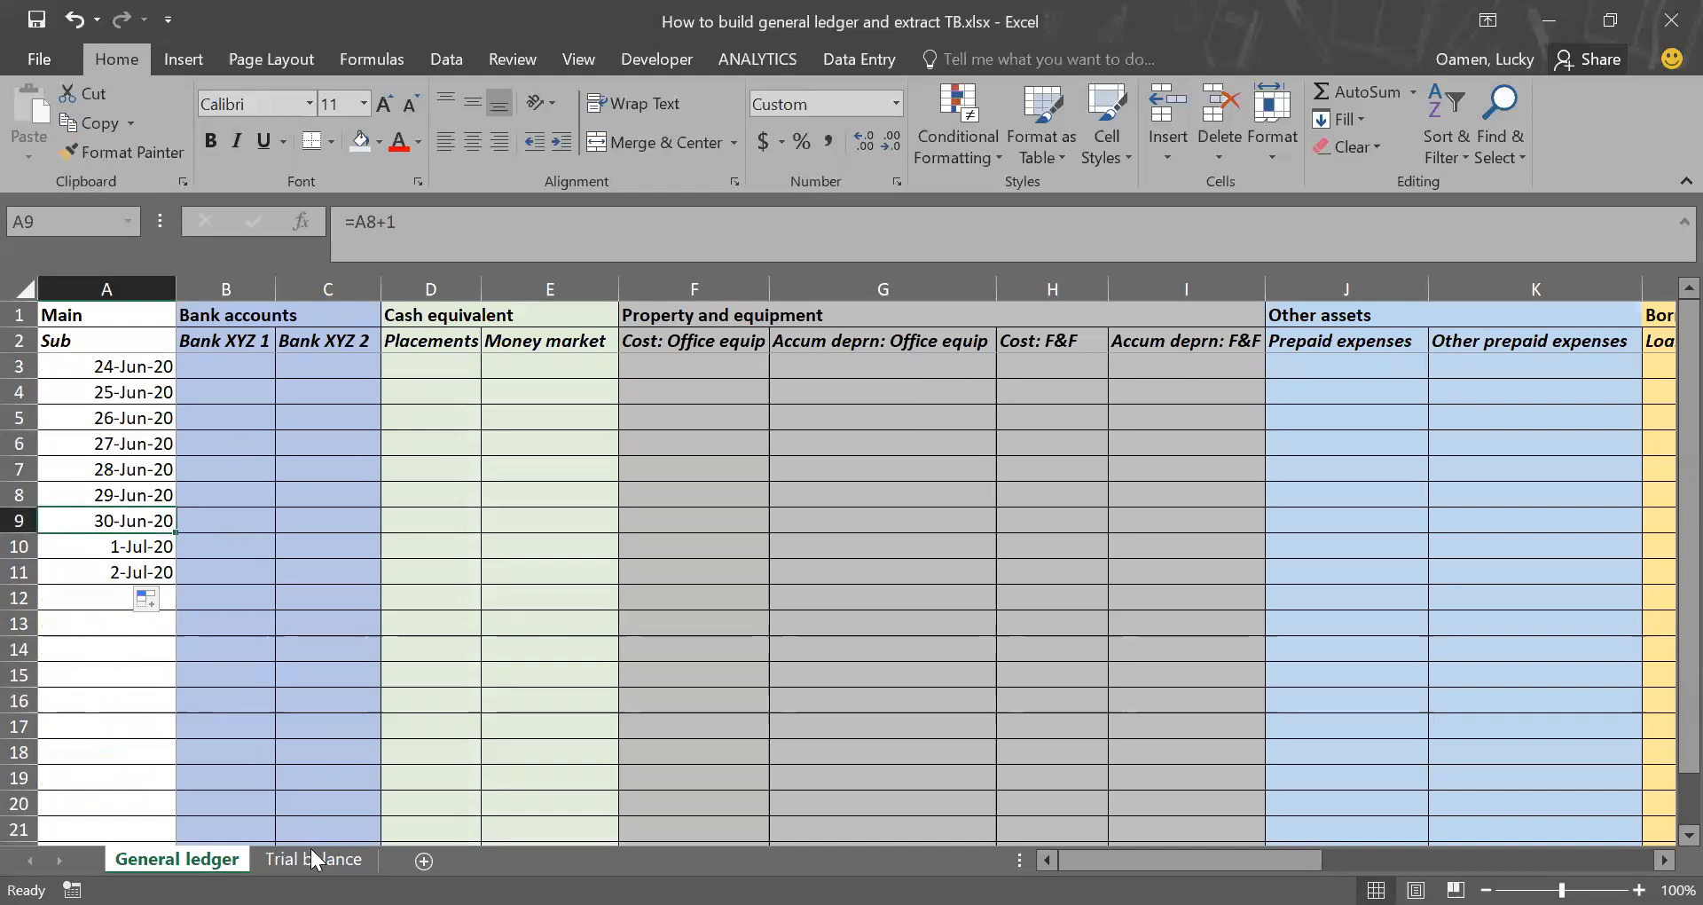
click(245, 346)
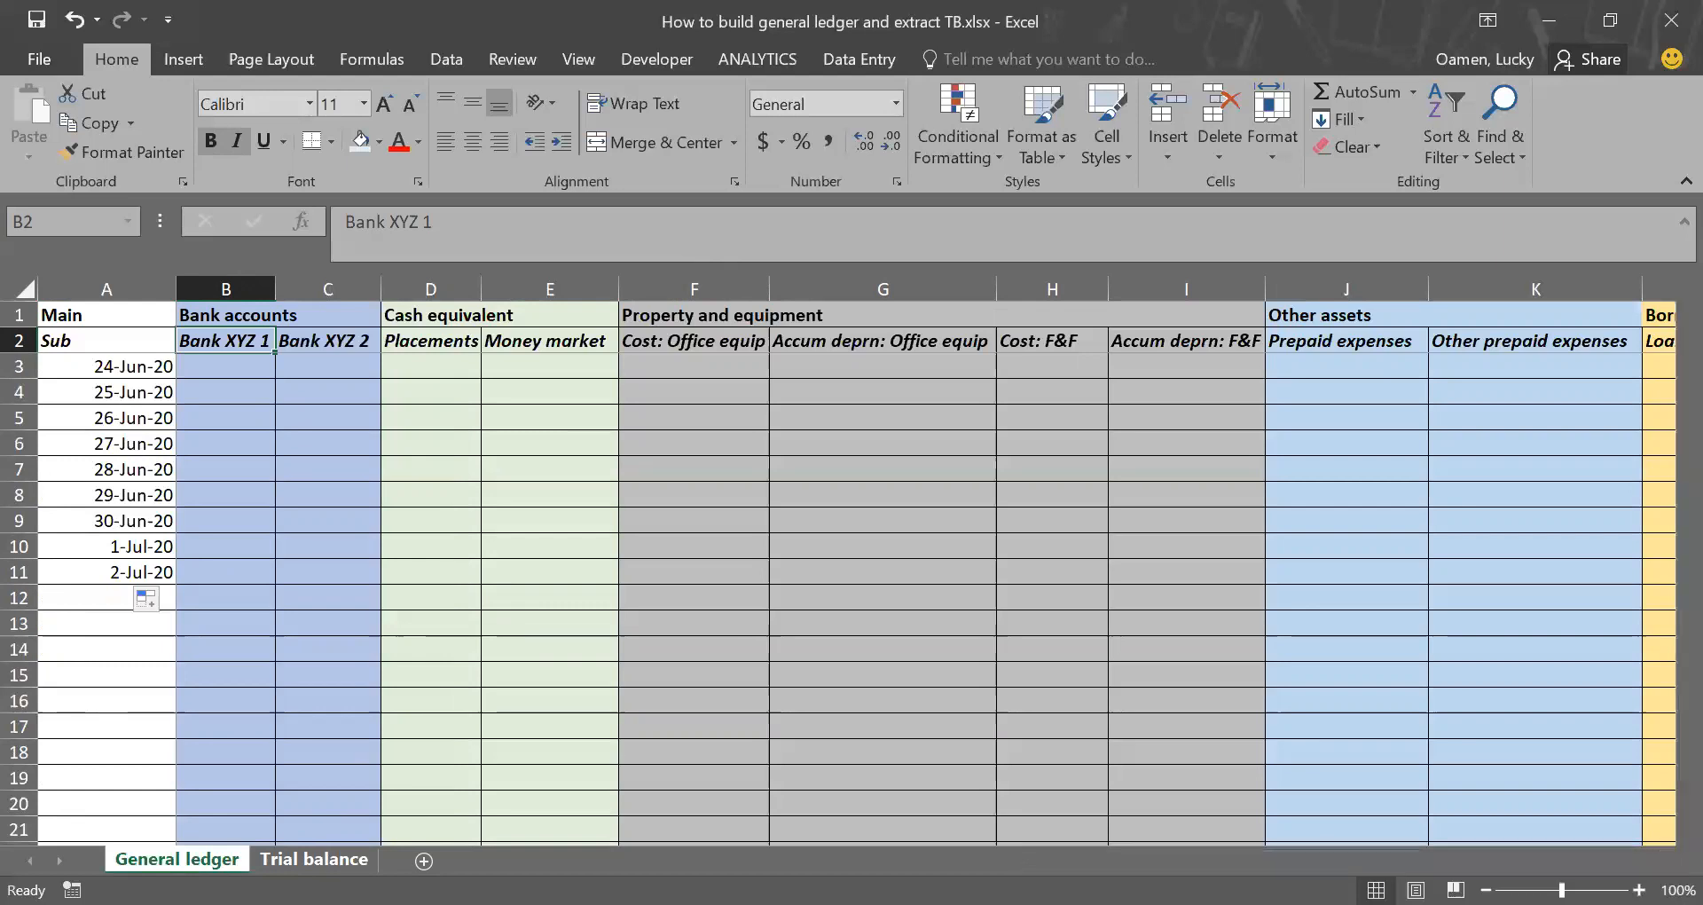
click(313, 859)
click(375, 381)
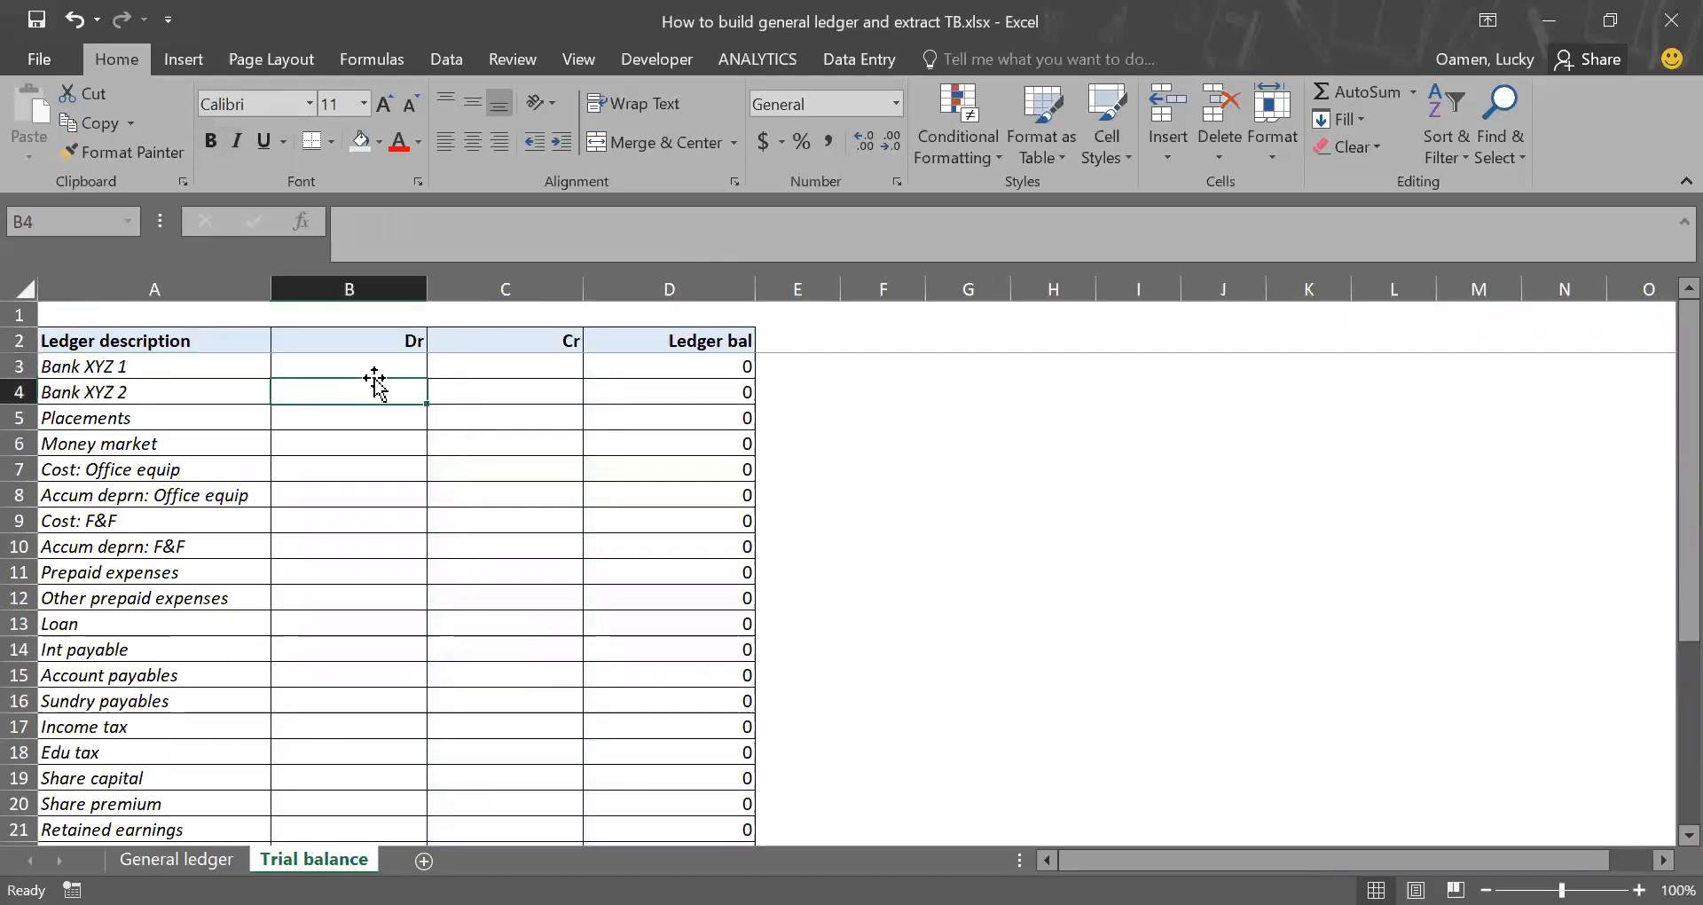
key(Up)
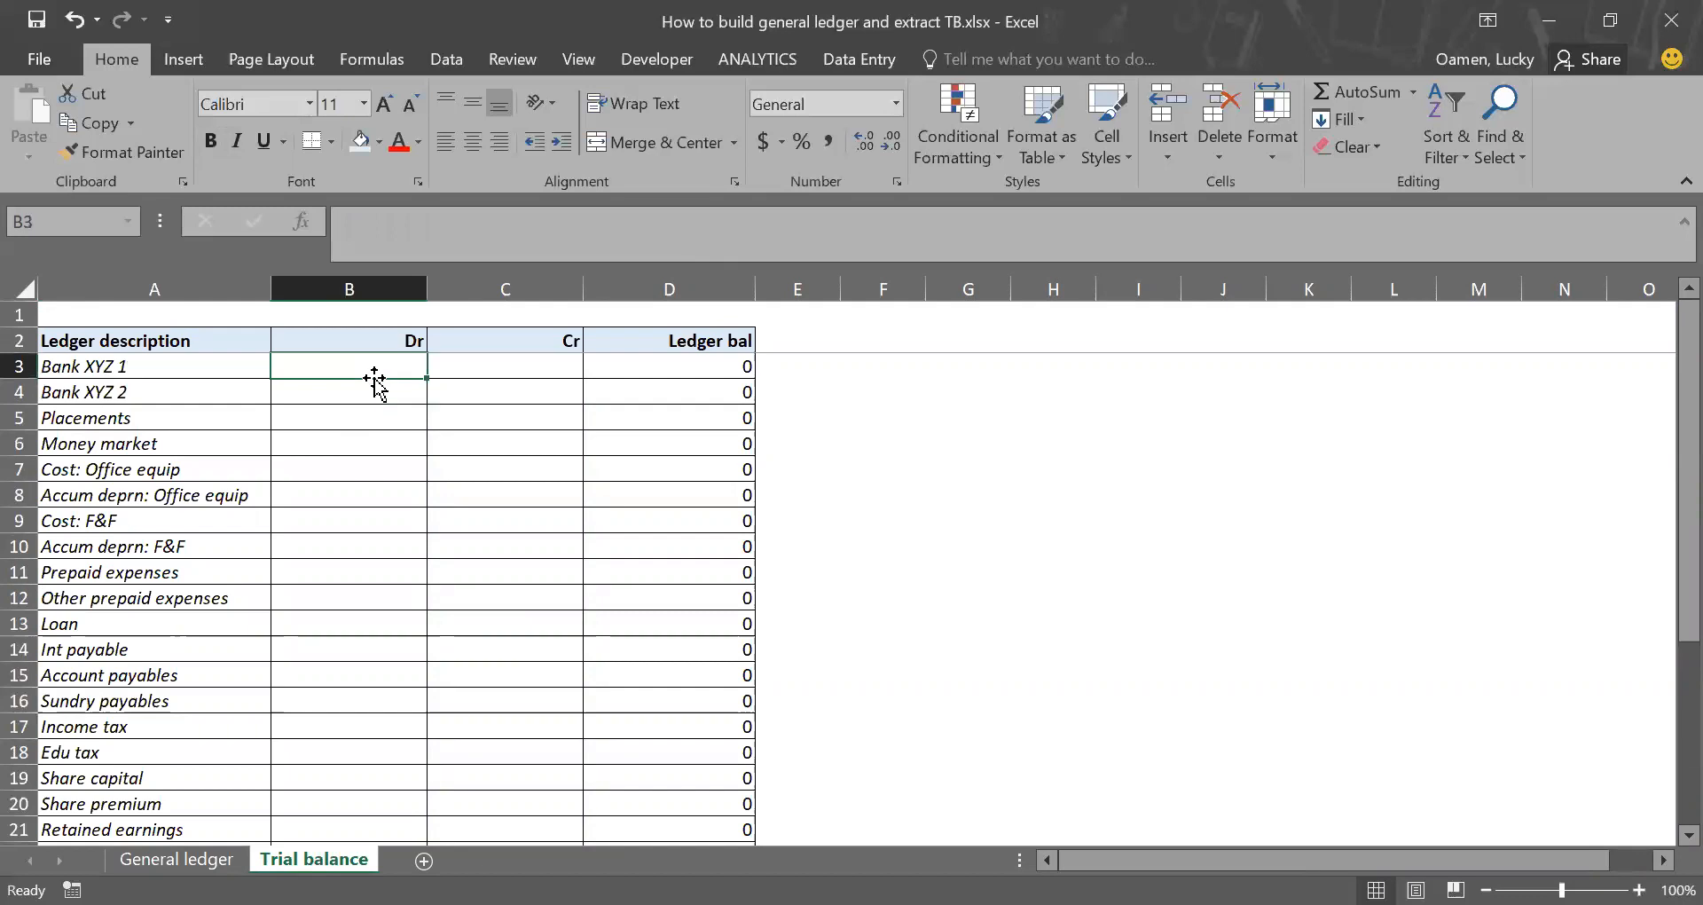
text(=)
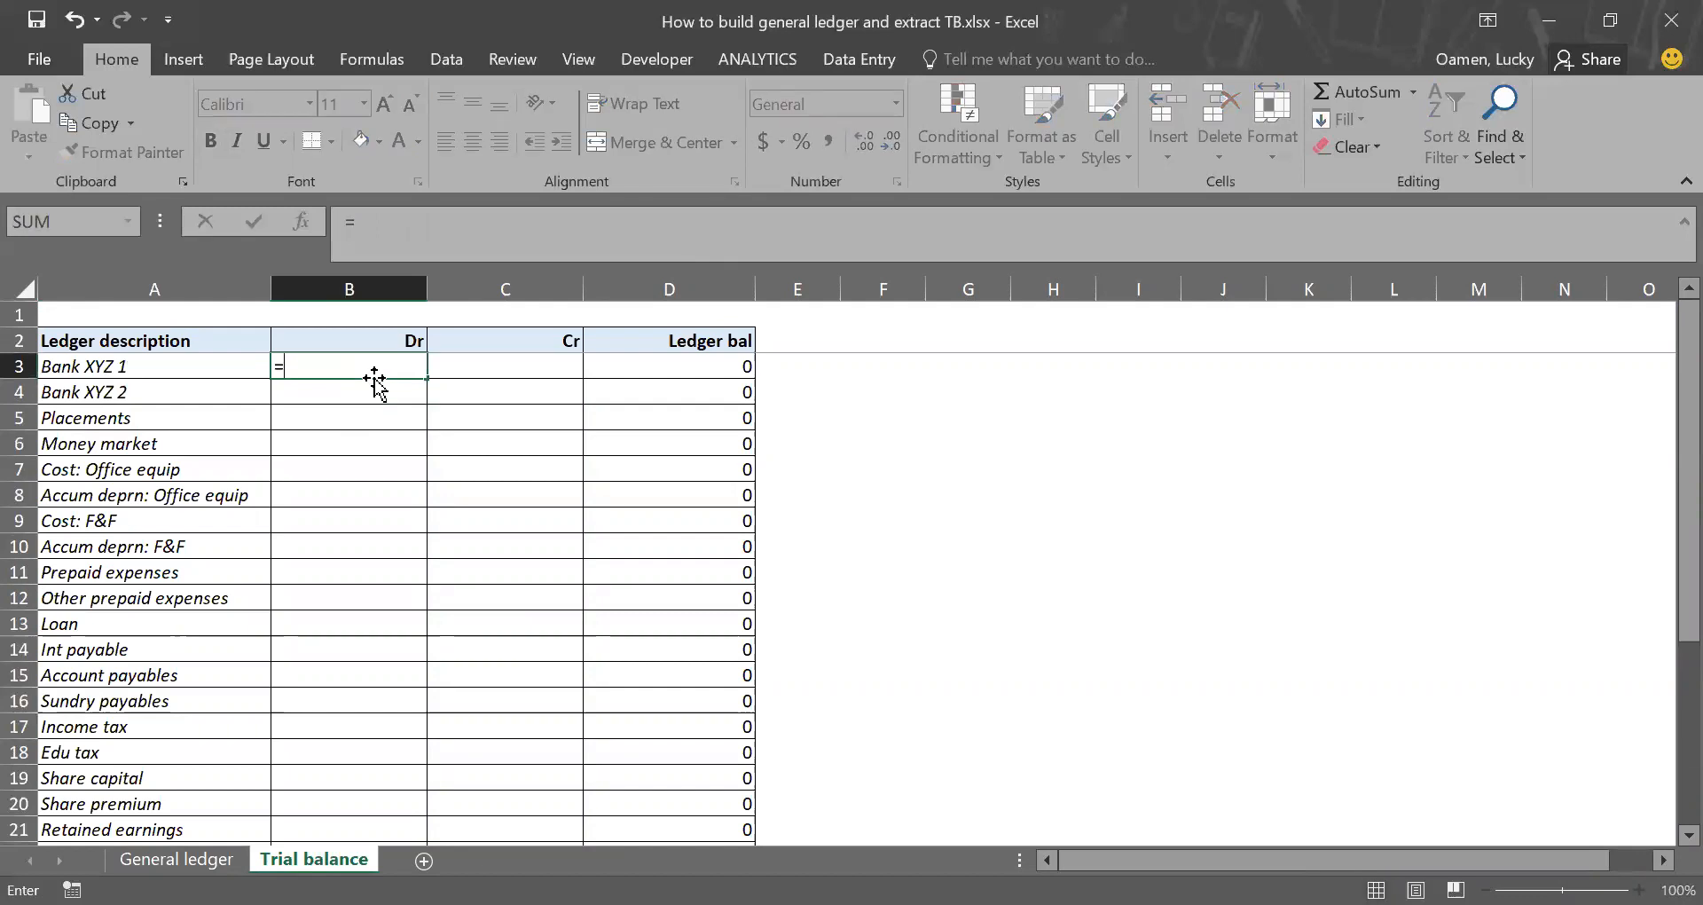
text(SUMIFS()
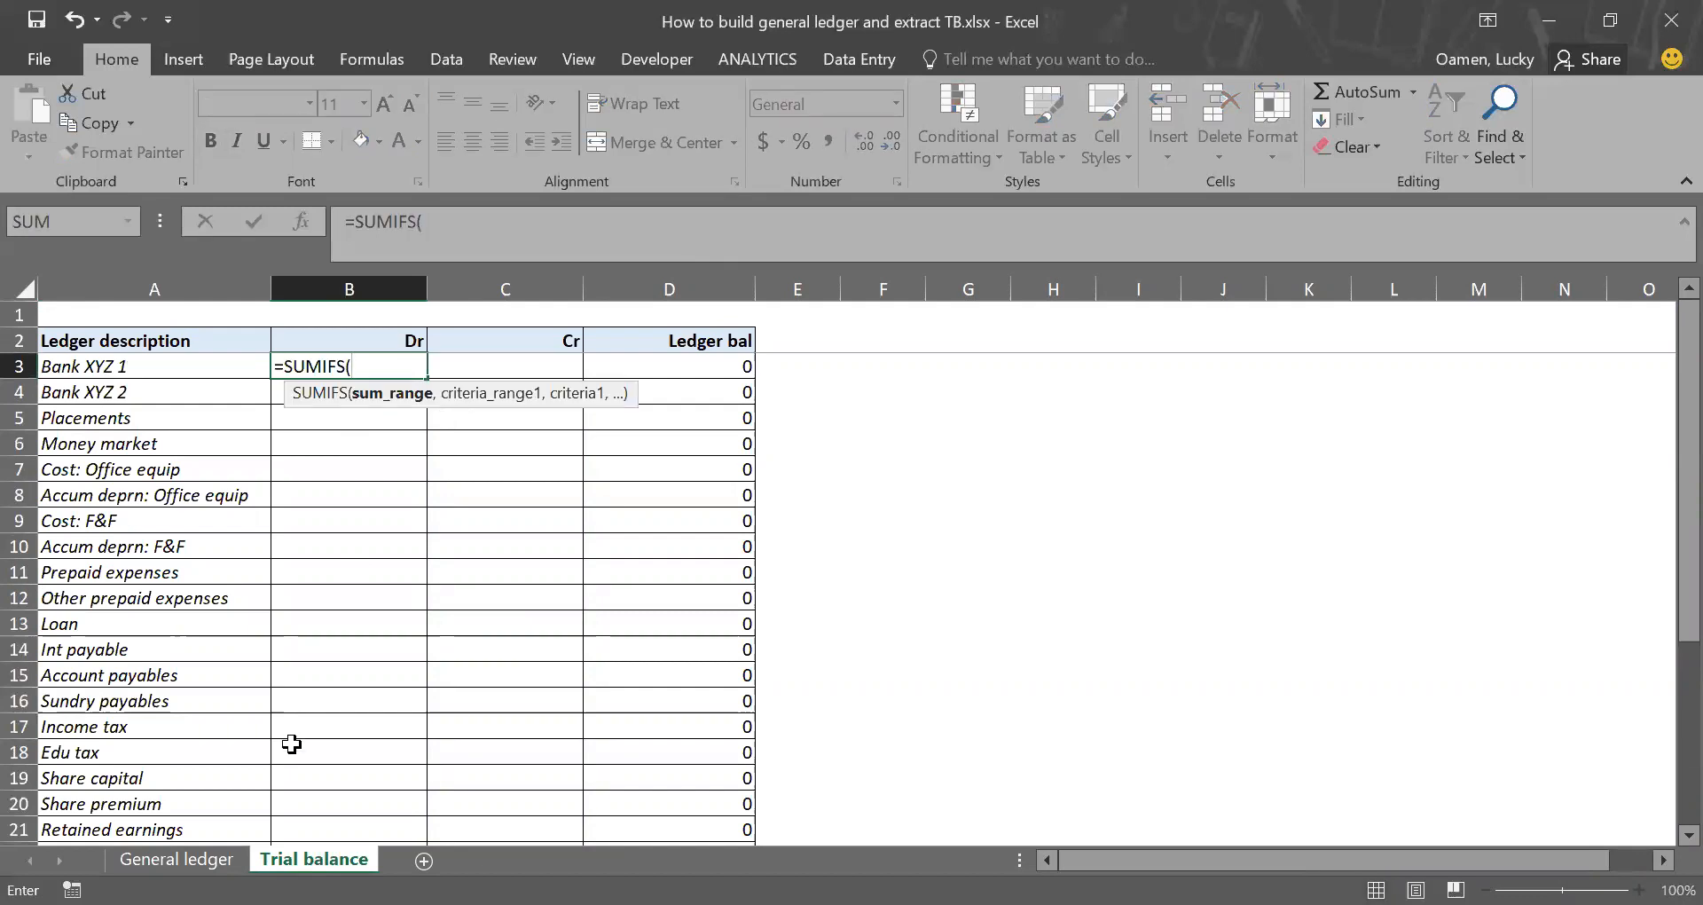
click(177, 858)
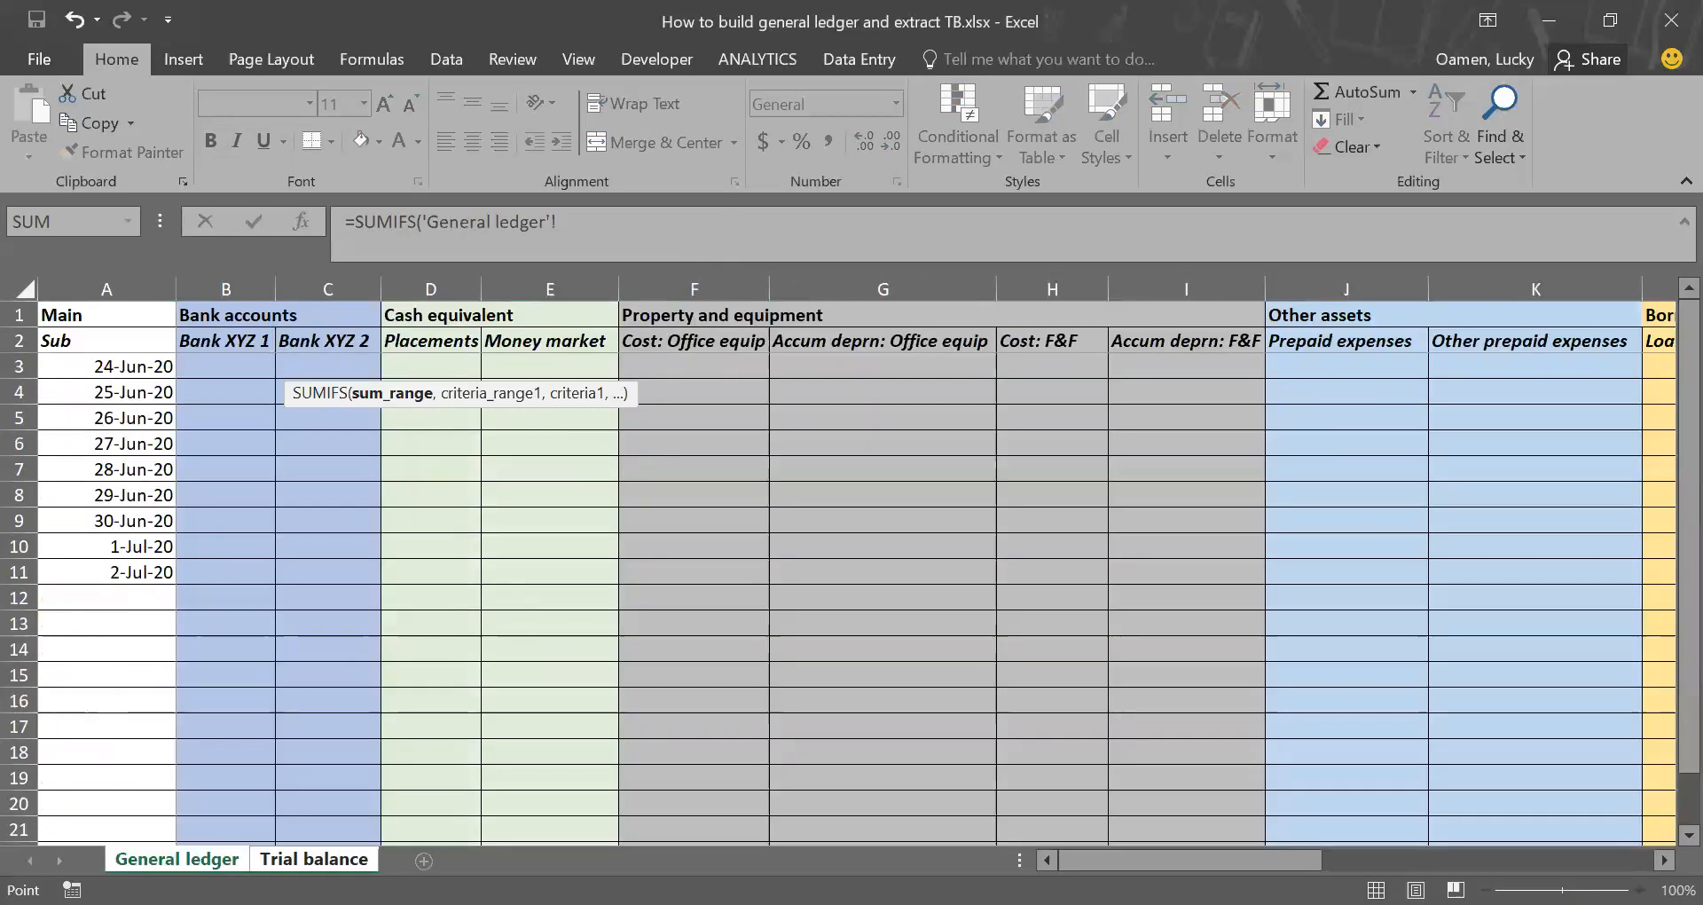
click(237, 281)
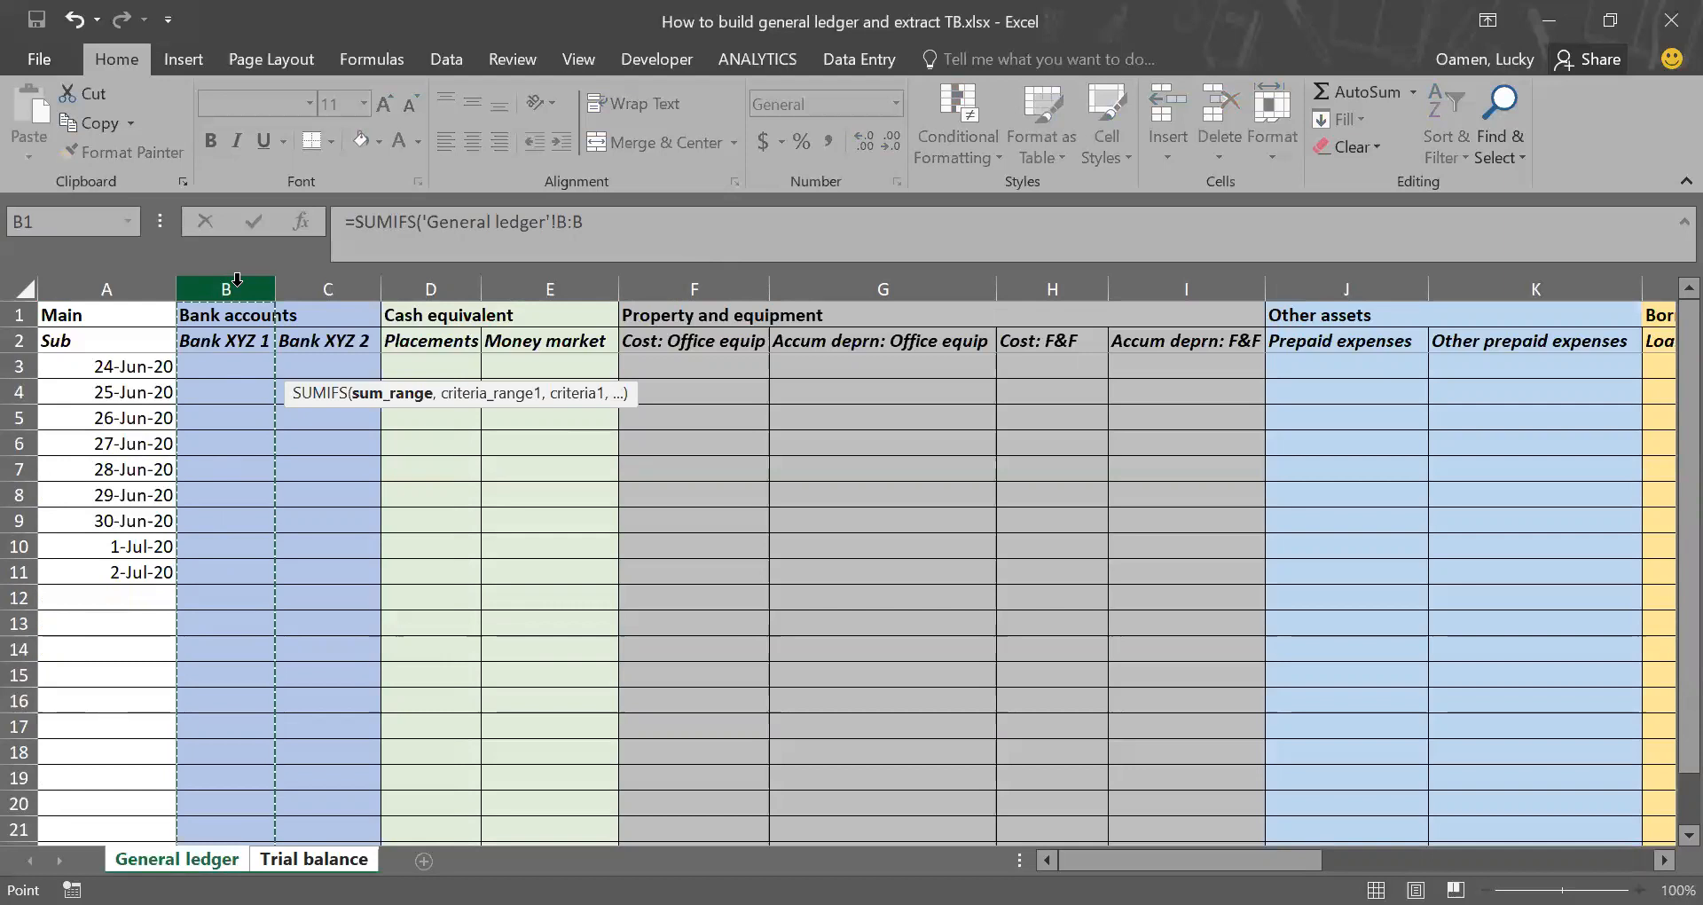
text(,)
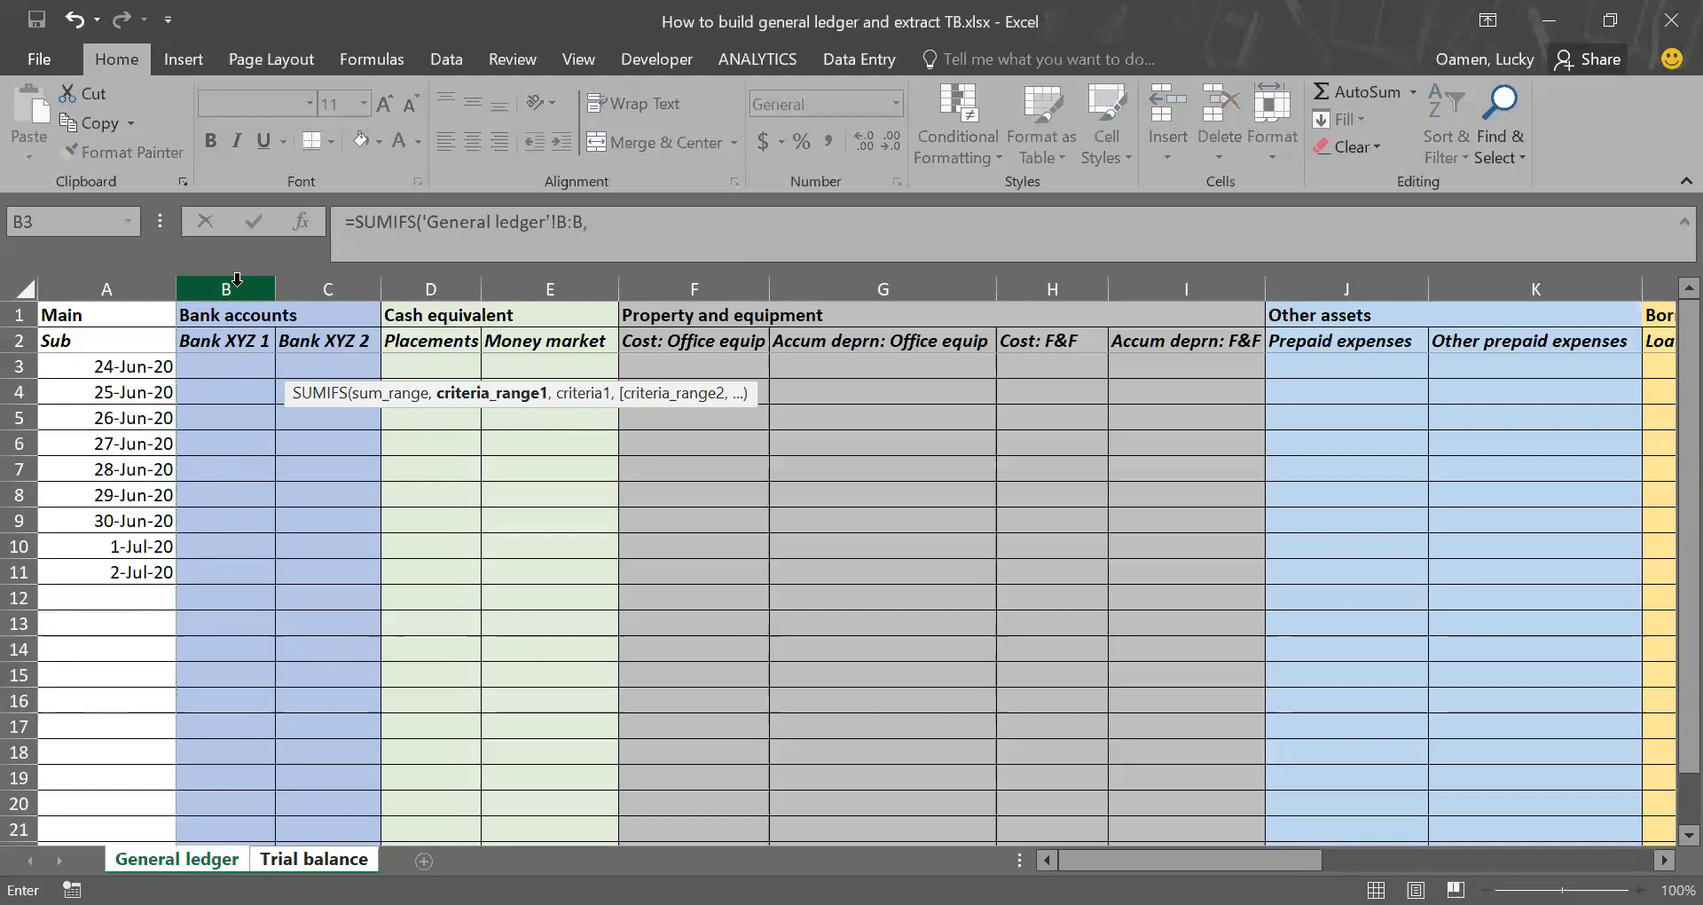
click(126, 277)
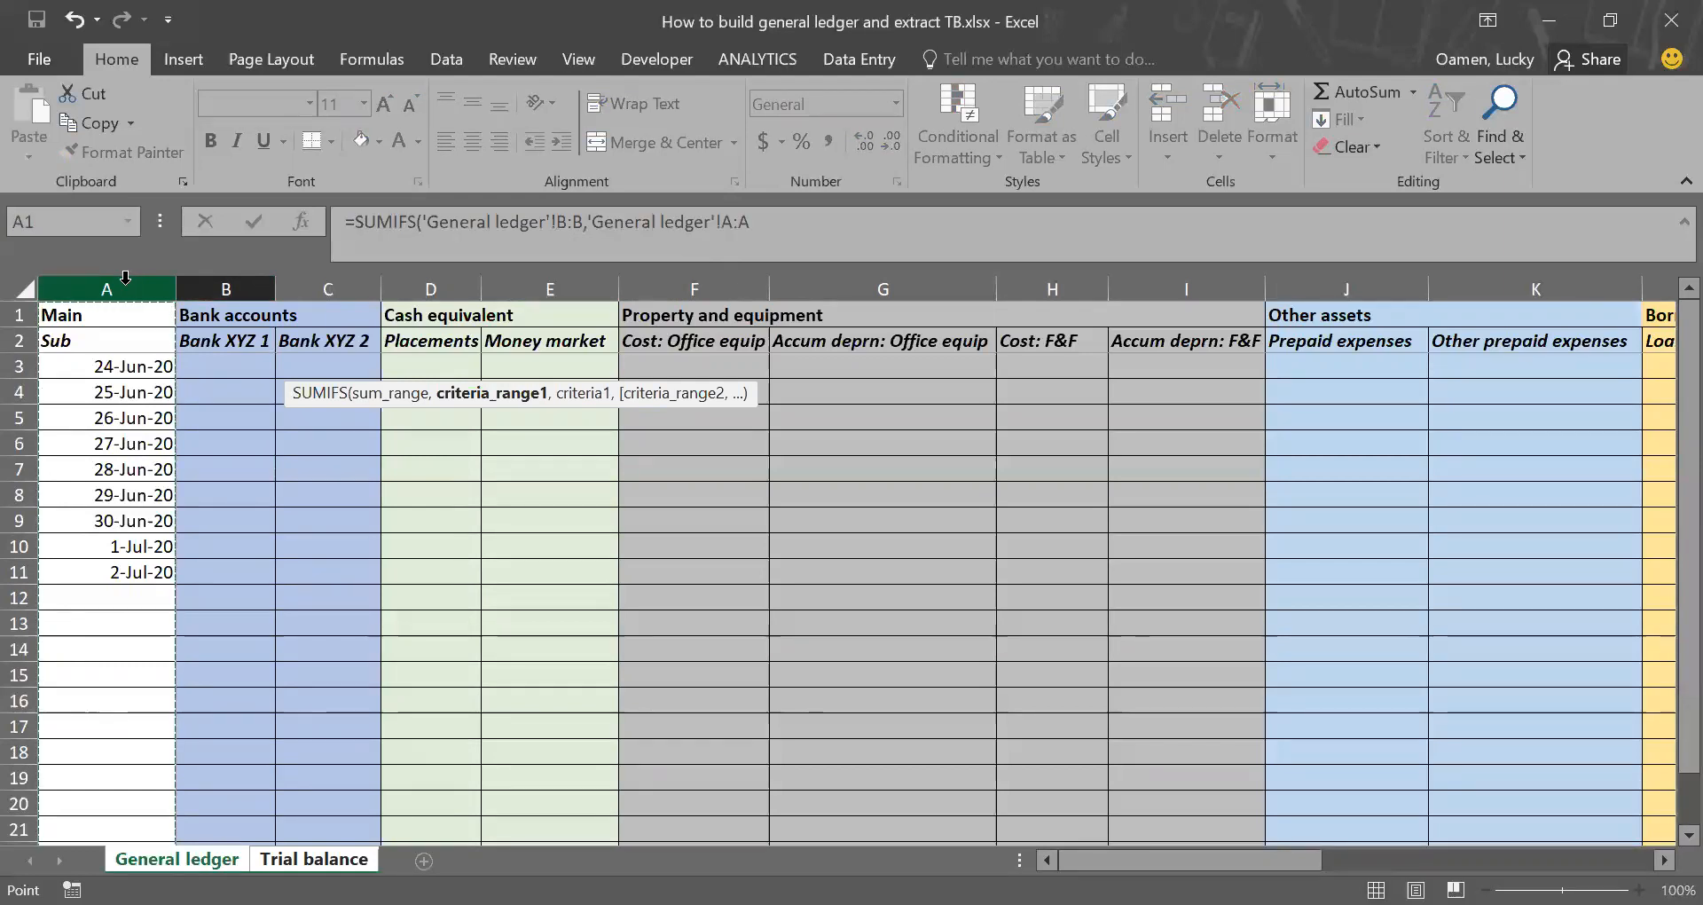
Step: Set the first criterion of the Bank XYZ 1 Dr formula to "<=06/30/2020"
text(,"<=)
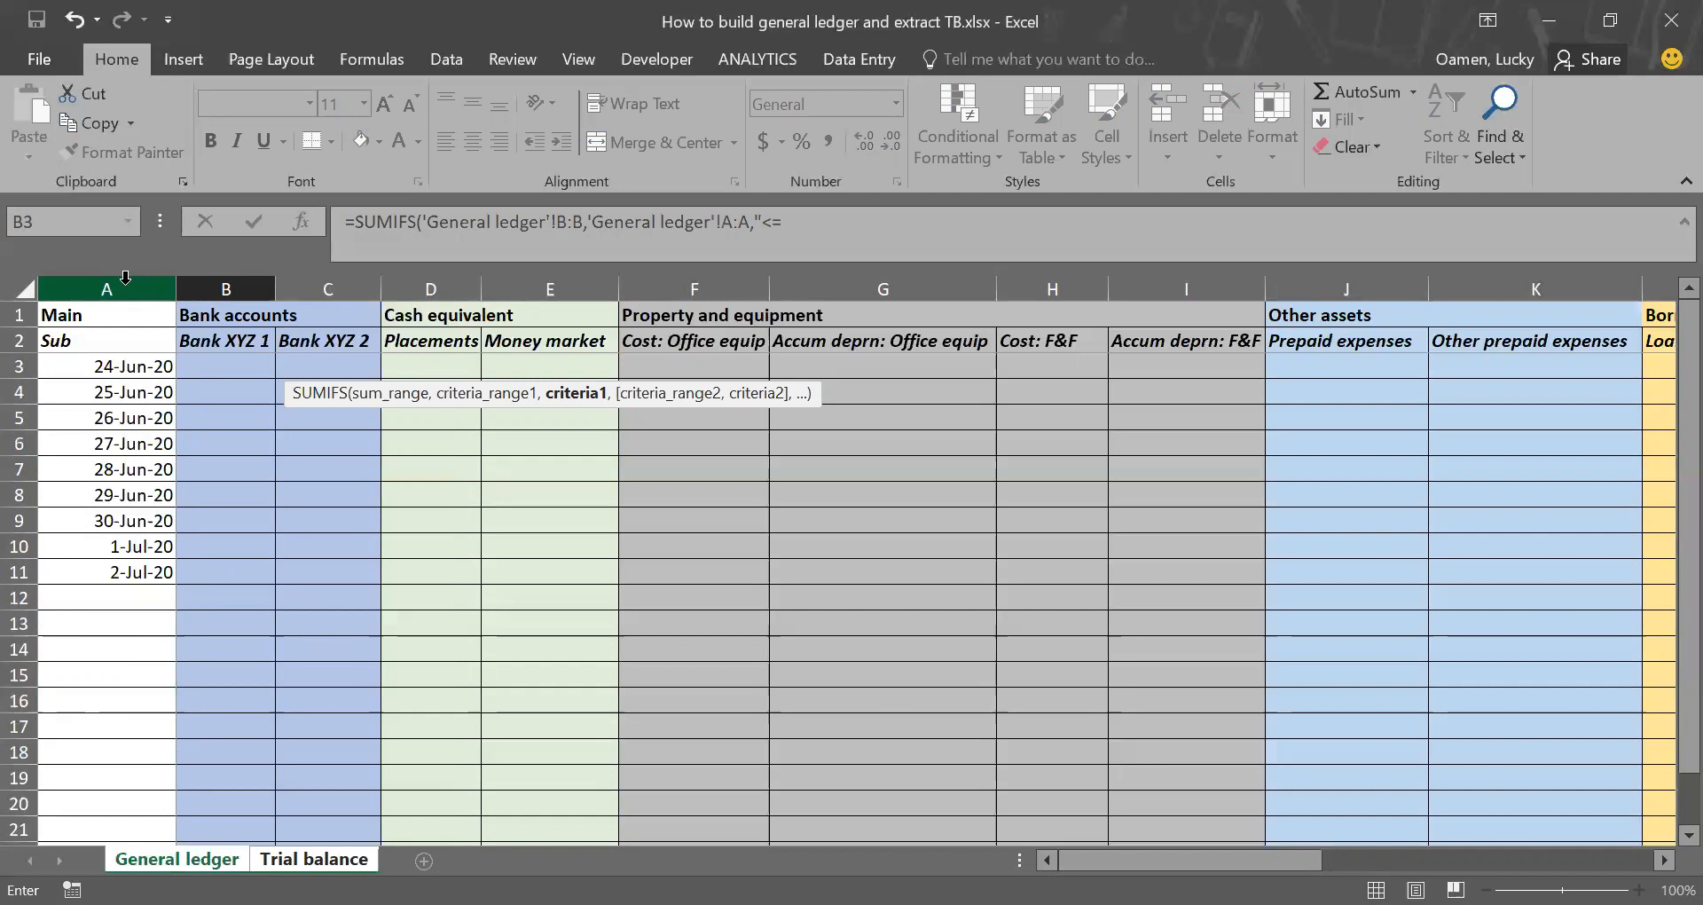
text(06/30/2020)
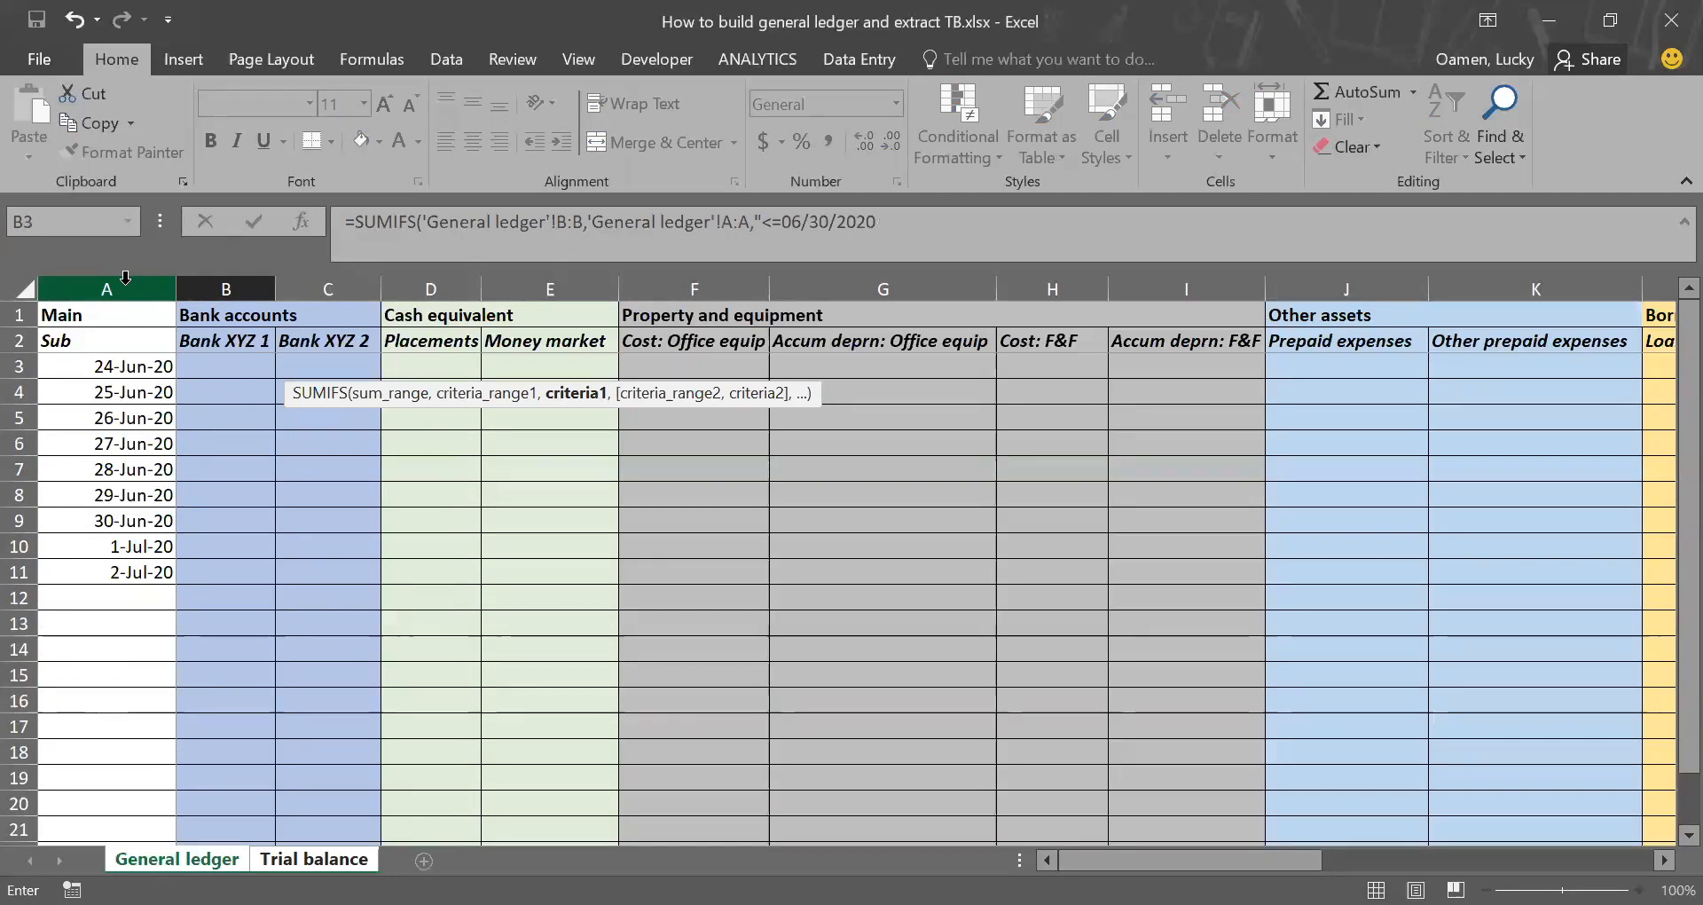
text(",)
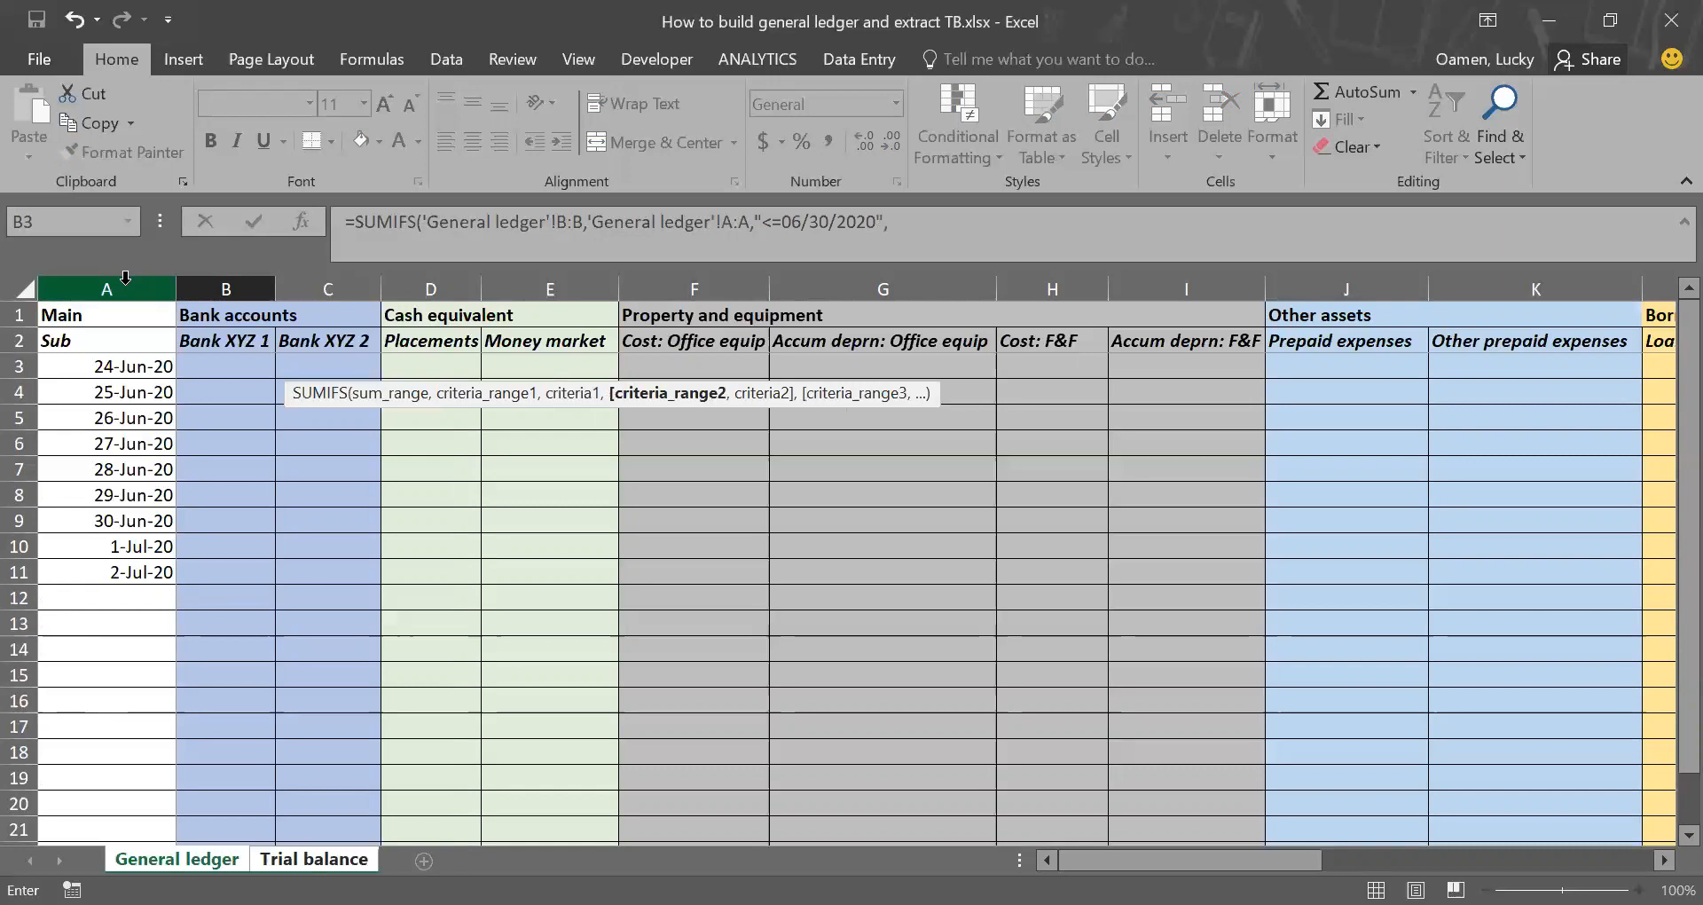
Step: Add General ledger column B as second criteria range with criterion ">0" and complete the Dr formula
click(229, 273)
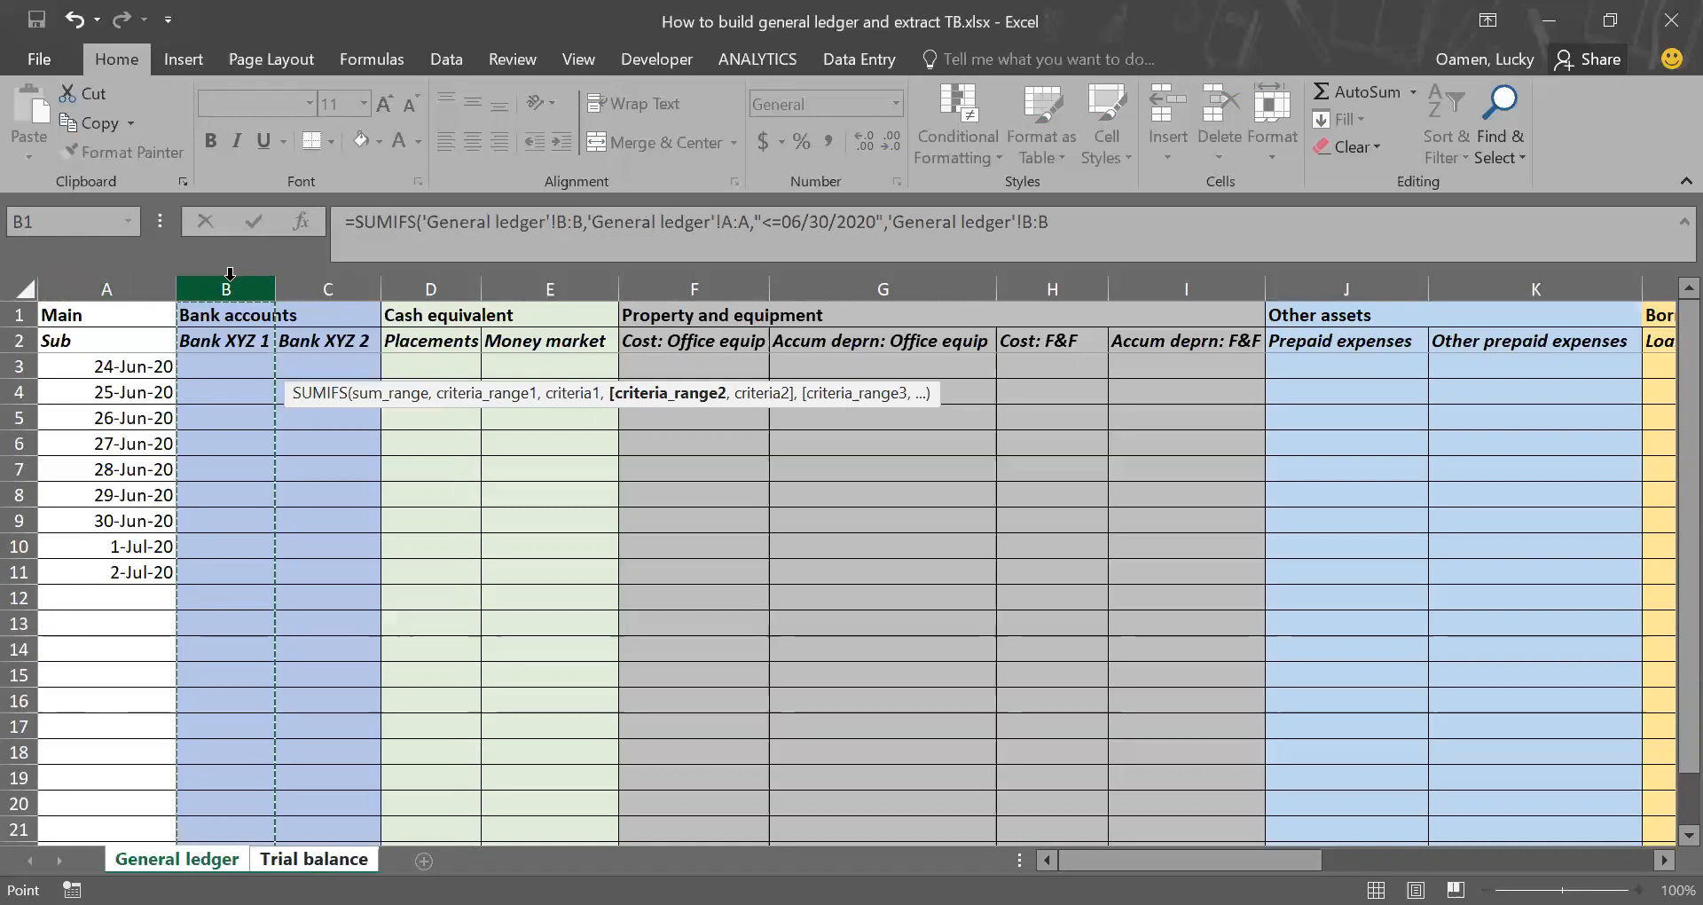
text(,">0)
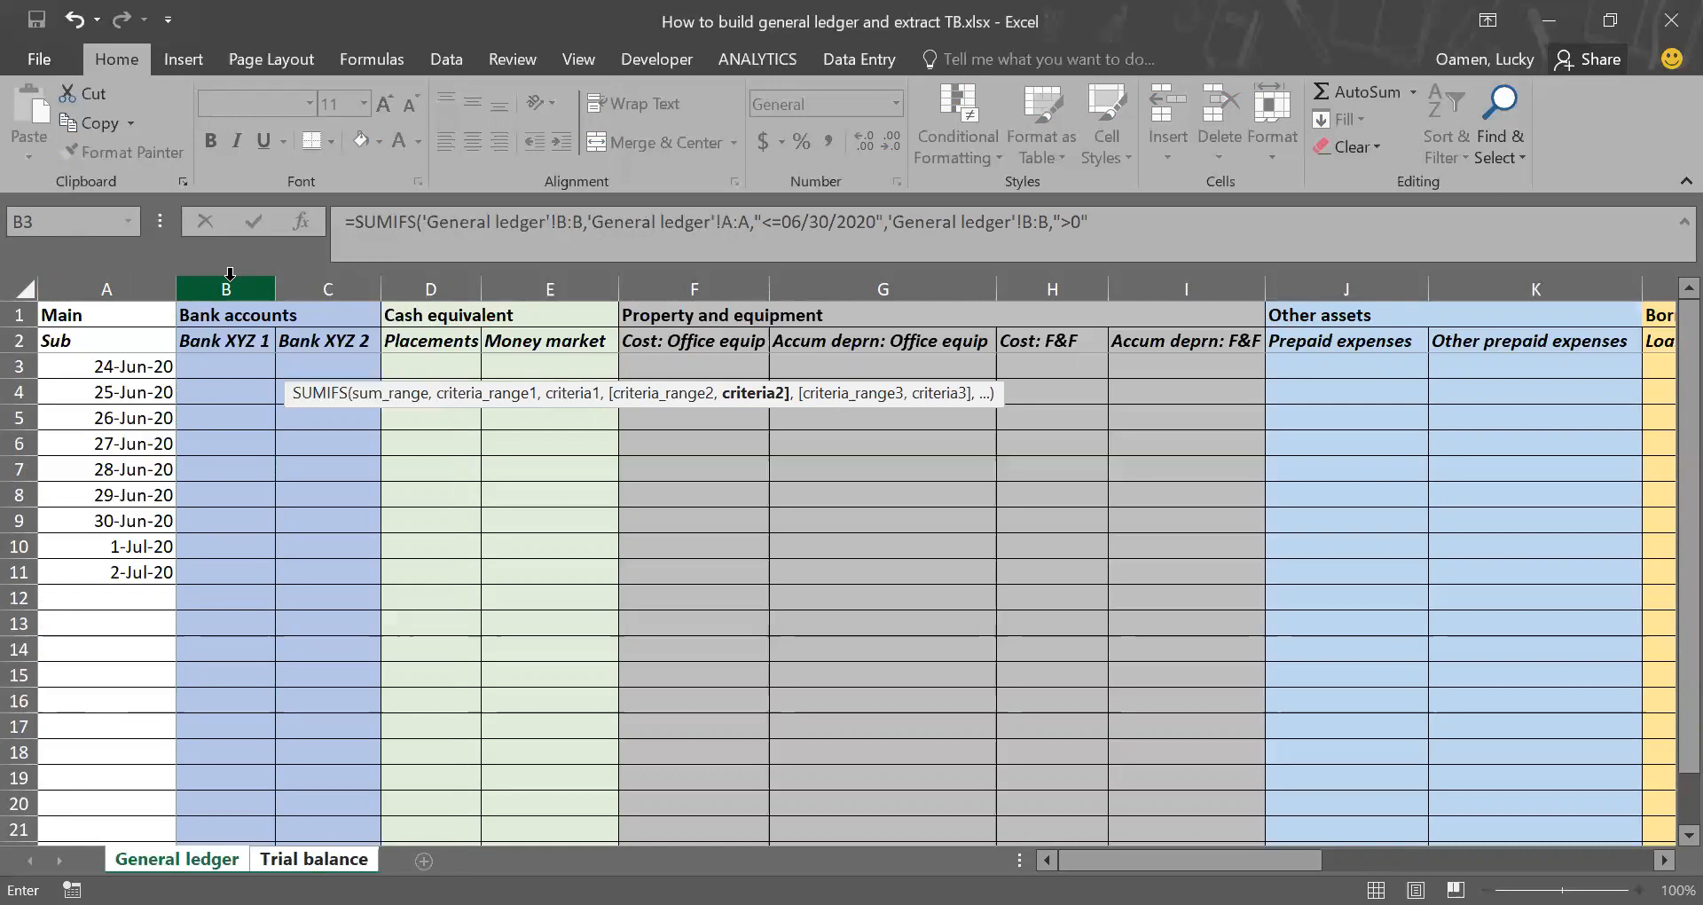
key(Return)
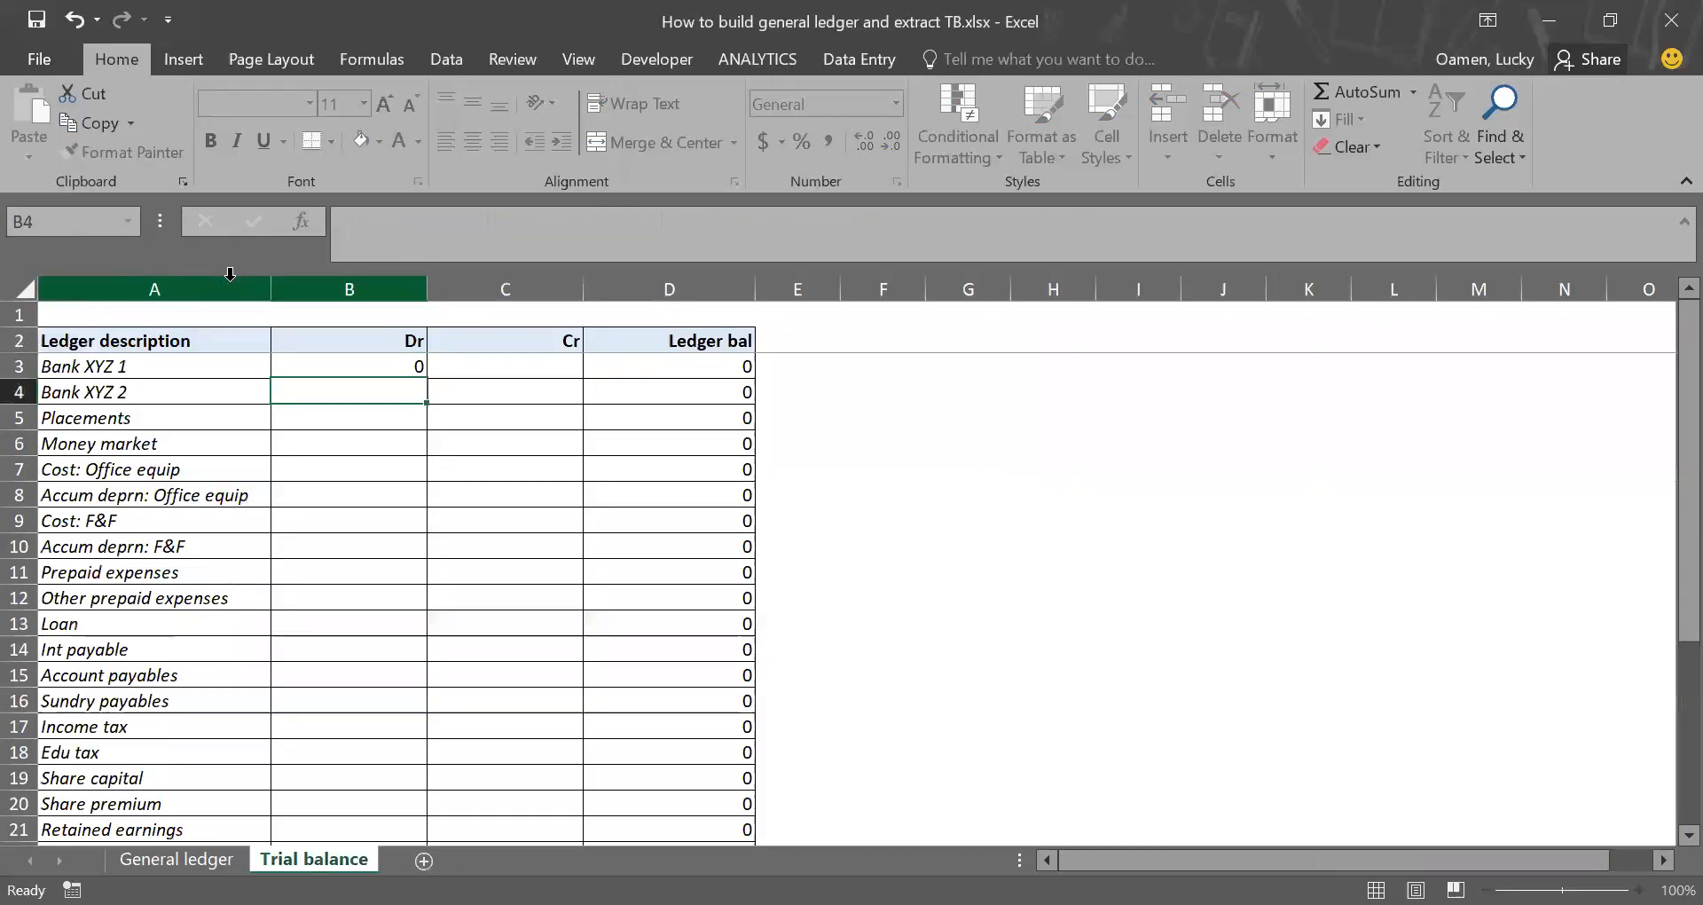
Step: Enter 340 for Bank XYZ 1 in B3 of General ledger and check the Dr amount in Trial balance
key(Up)
key(ctrl+Page_Up)
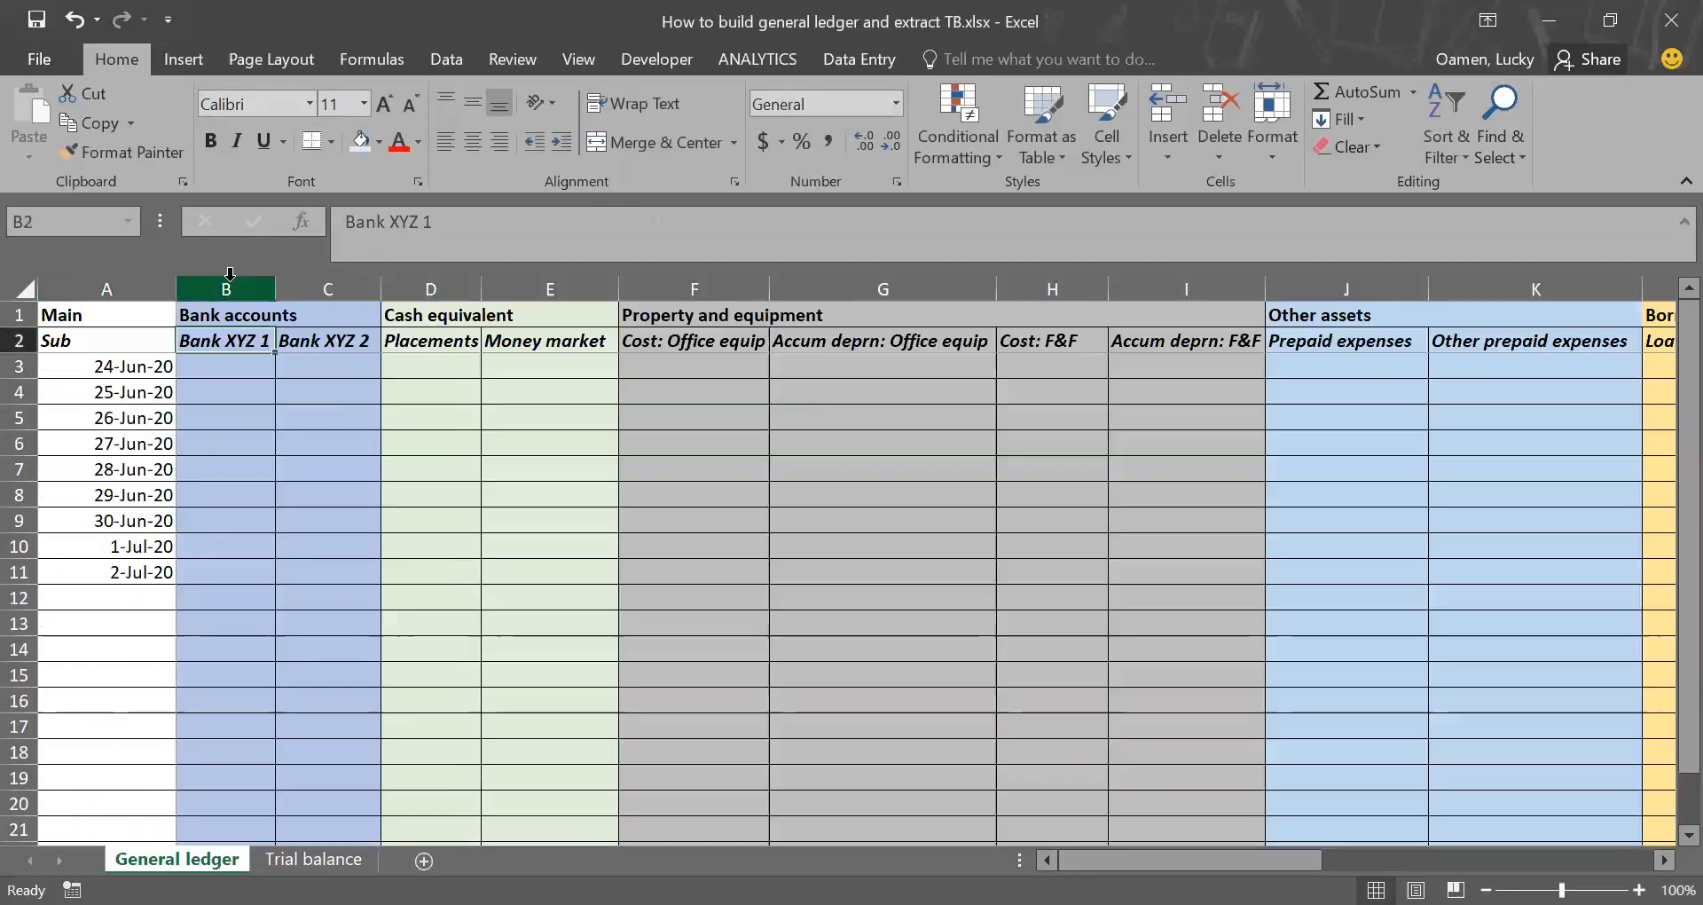
key(Down)
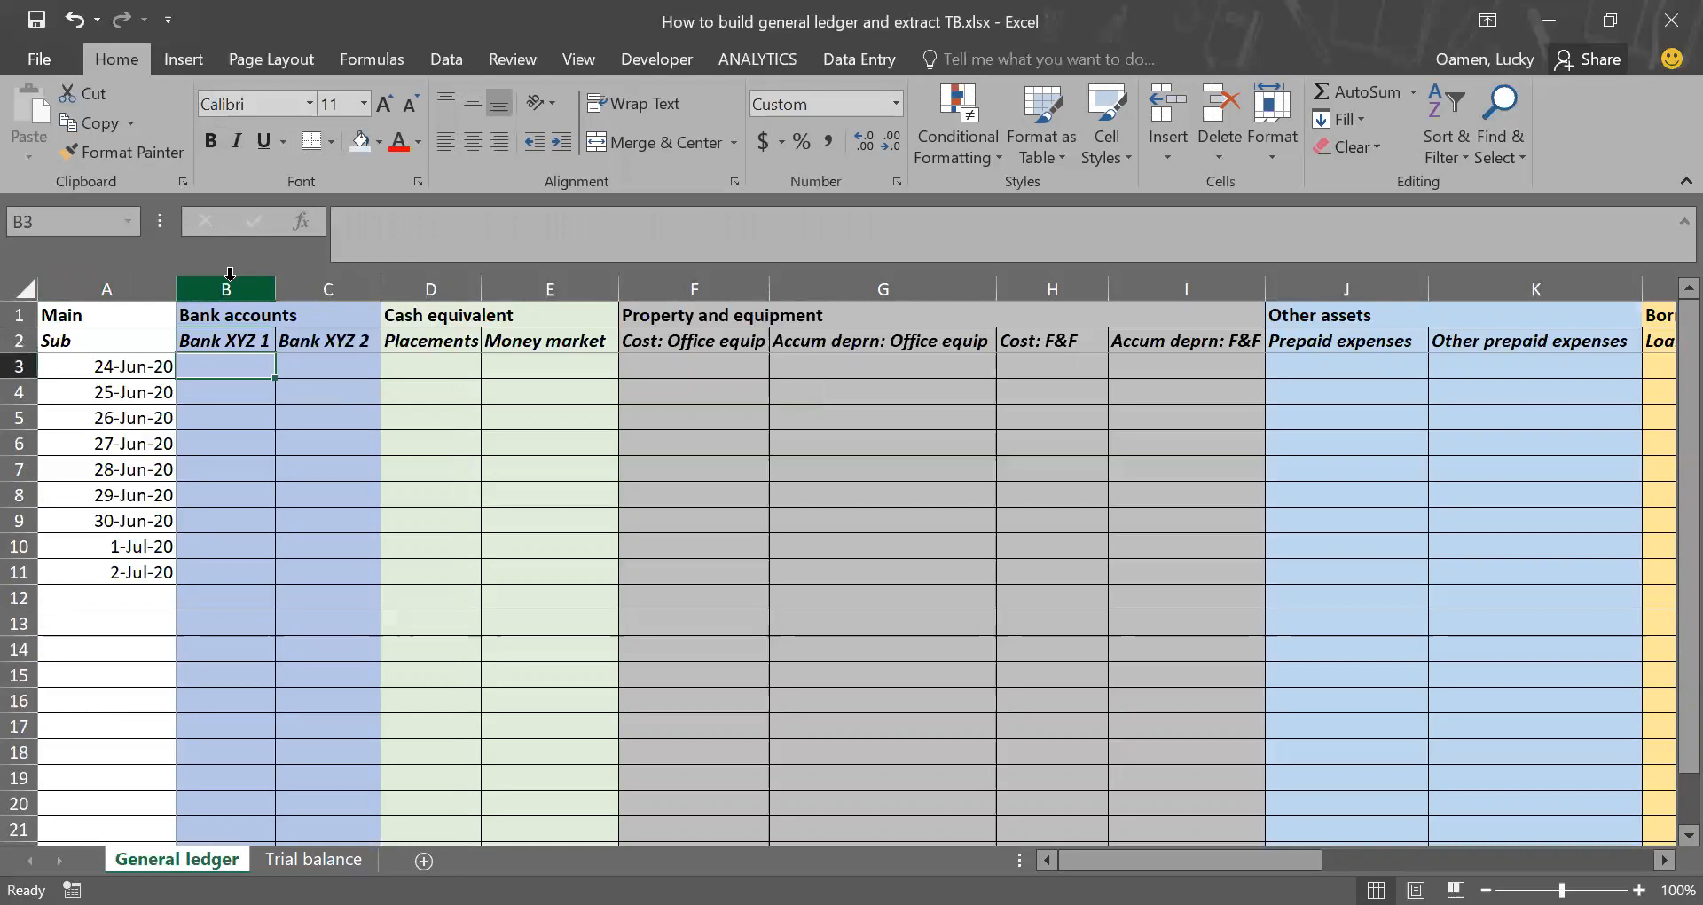
text(340)
key(Return)
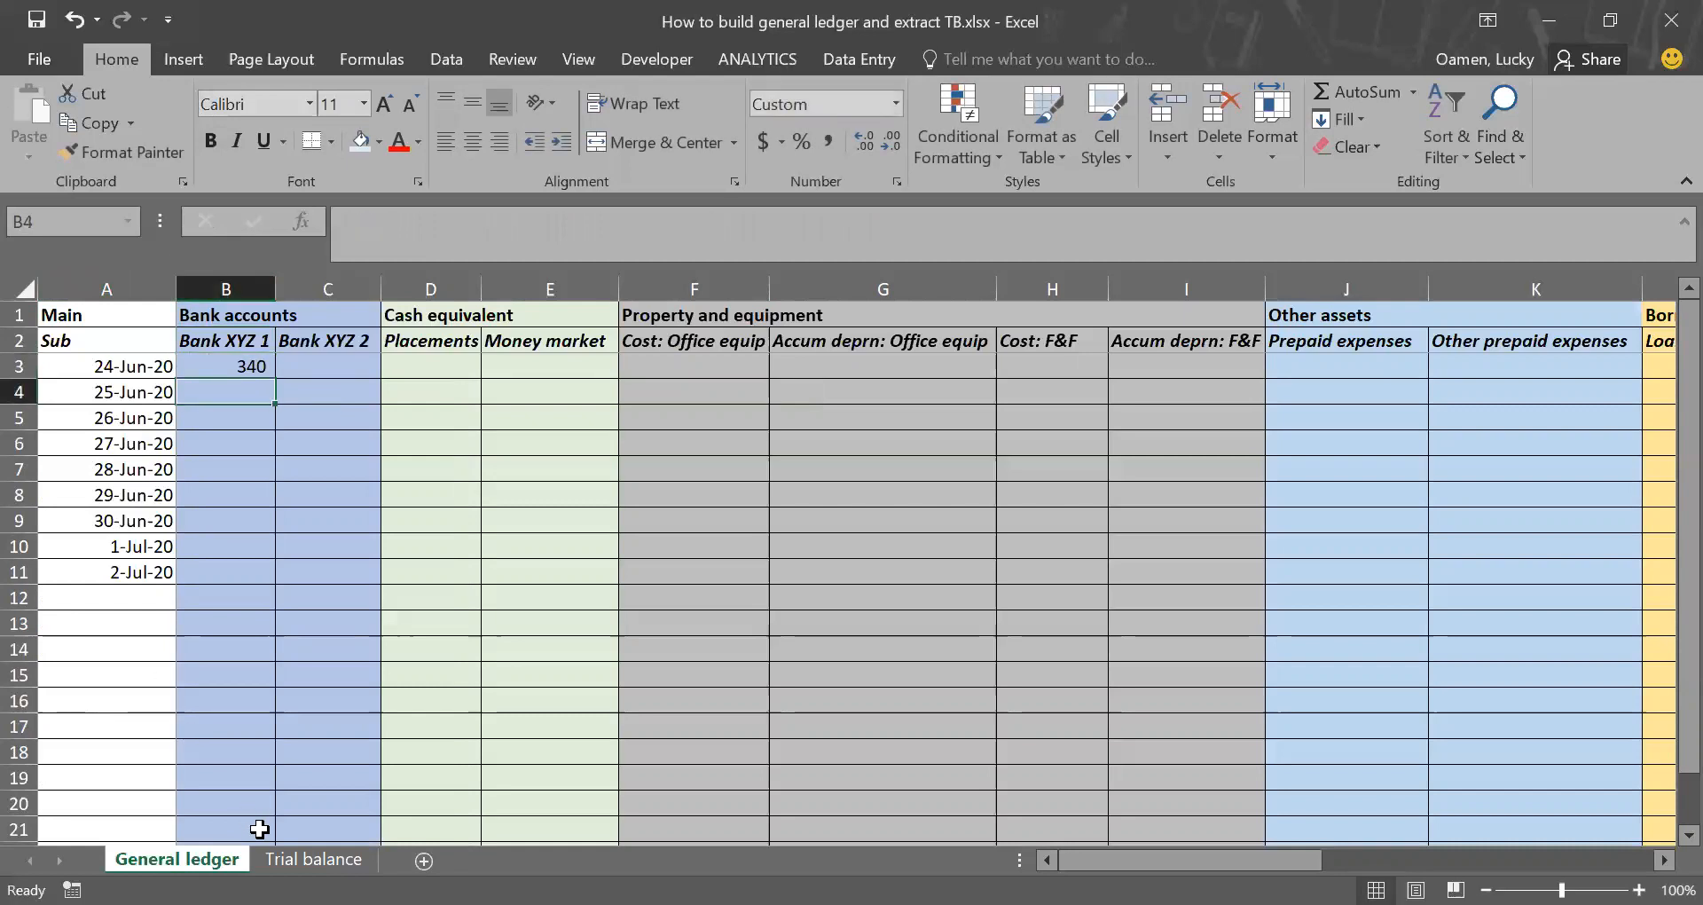
click(313, 859)
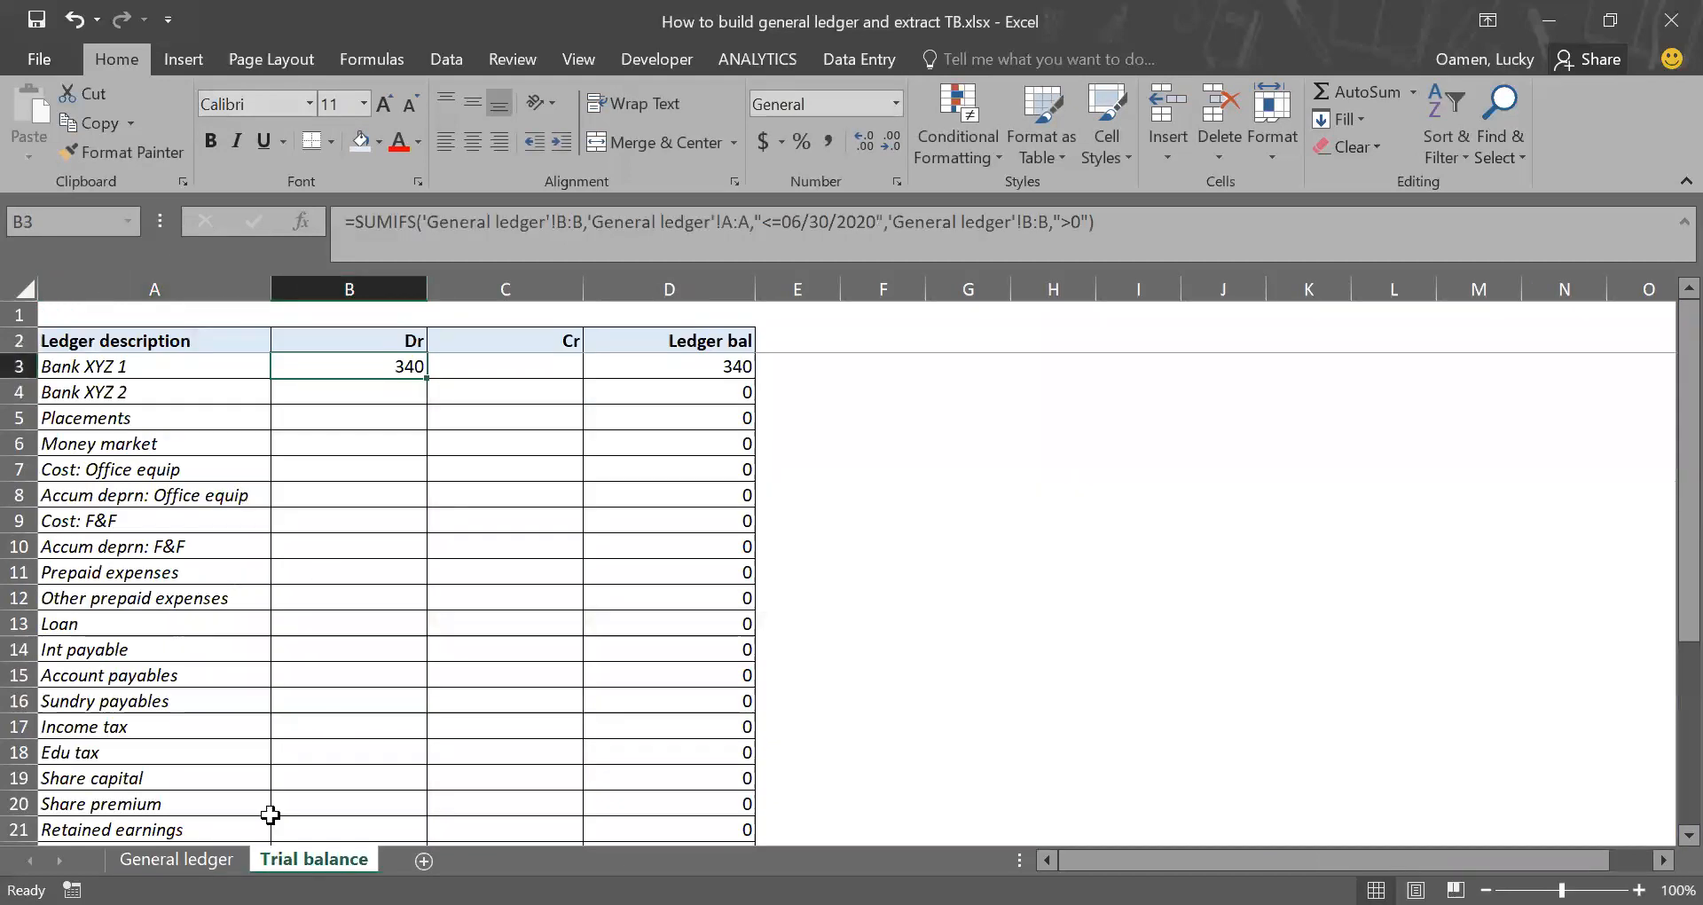
Step: Enter -340 for Bank XYZ 1 in B4 of General ledger and check the Dr formula in Trial balance
click(178, 858)
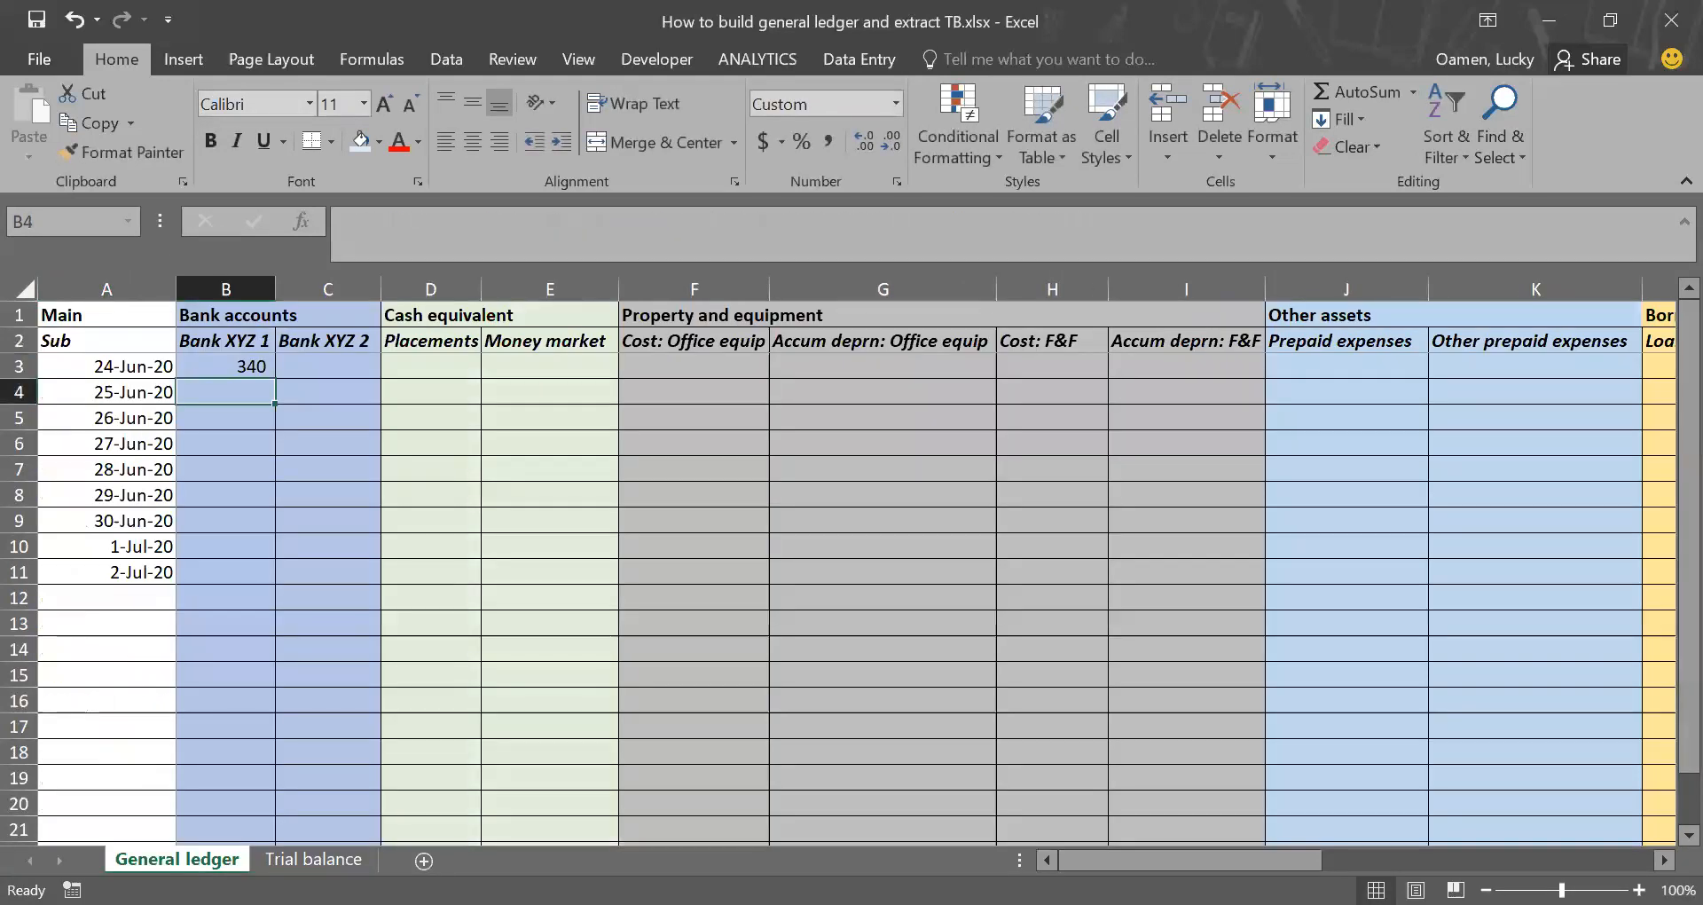
text(-340)
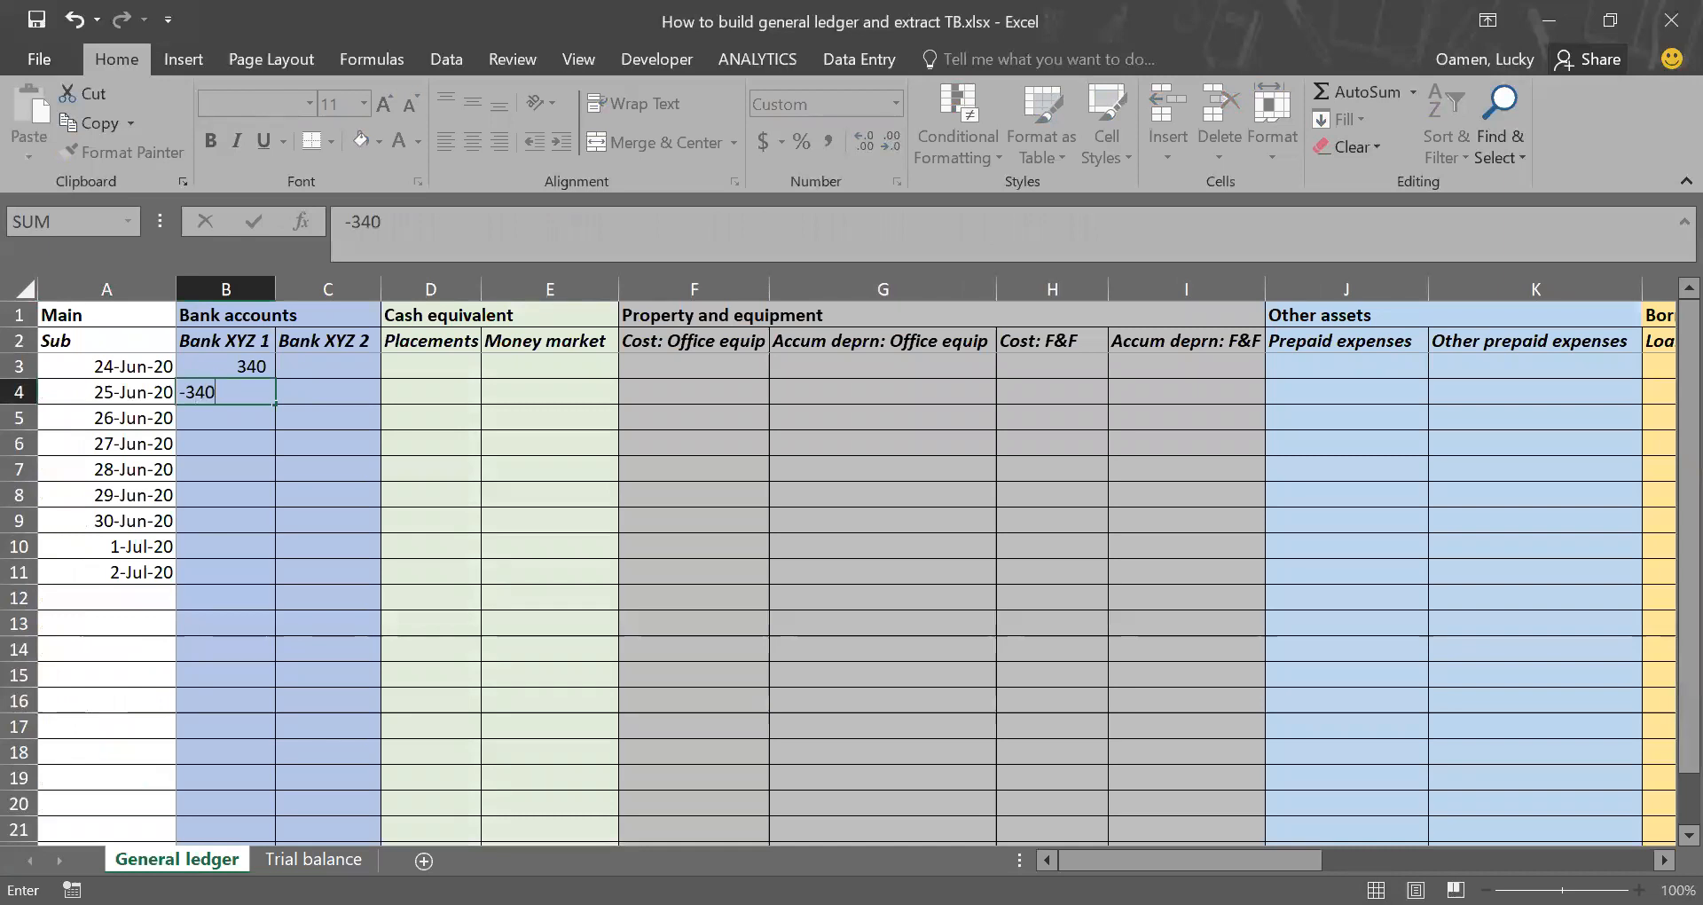
key(Return)
key(ctrl+Page_Down)
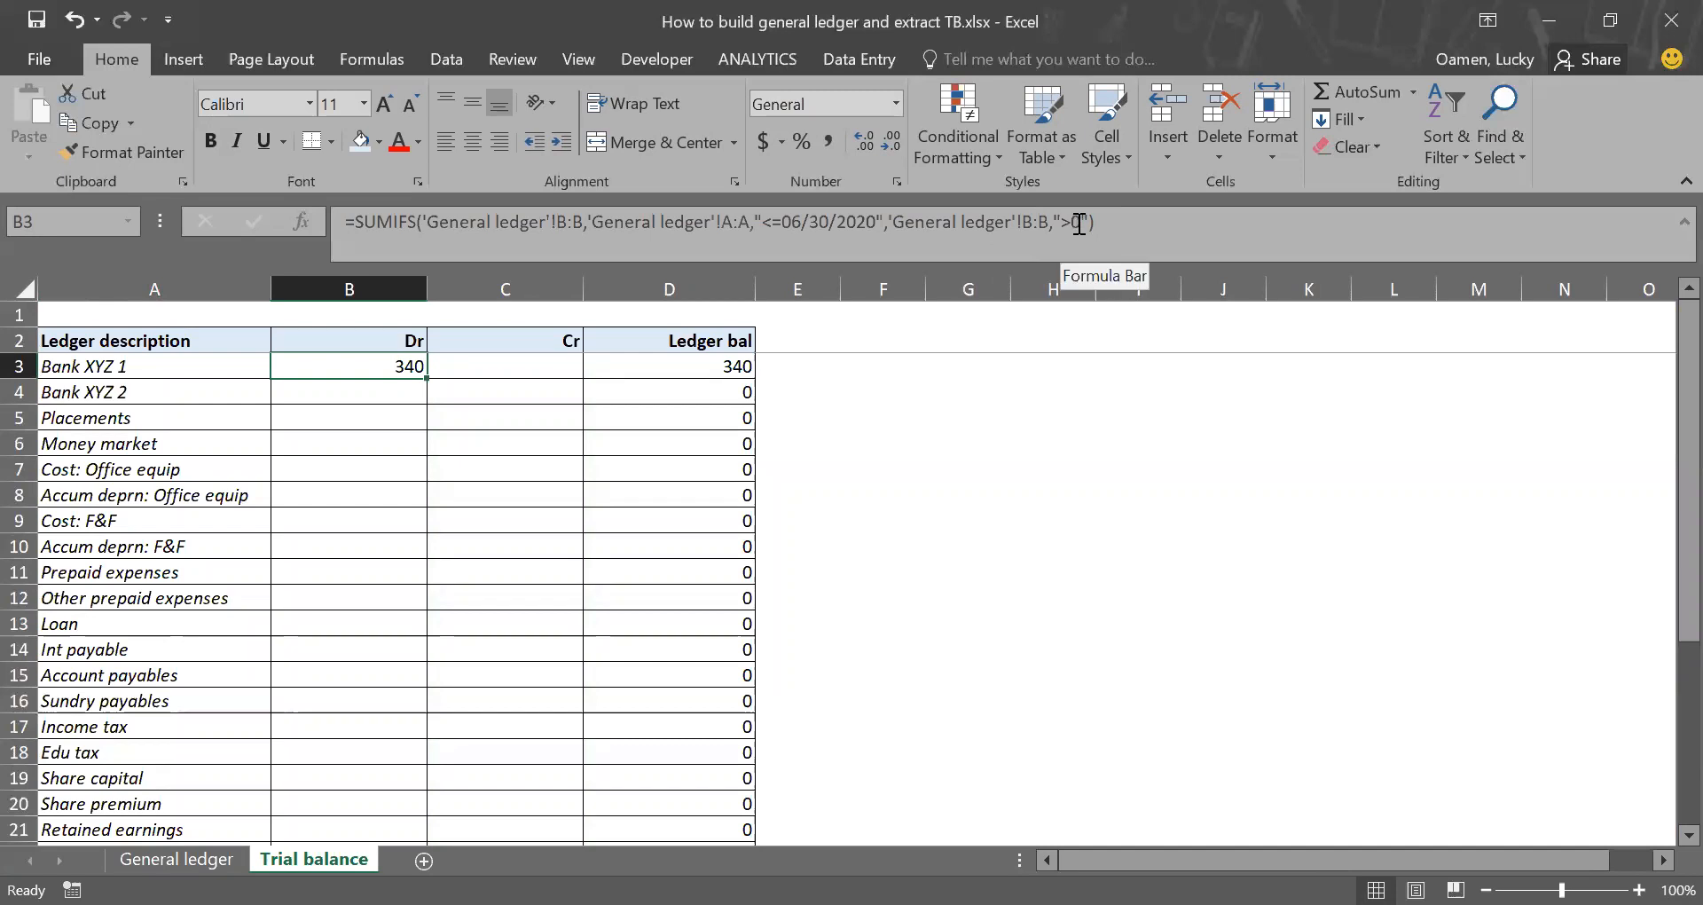
click(1070, 222)
key(ctrl+Return)
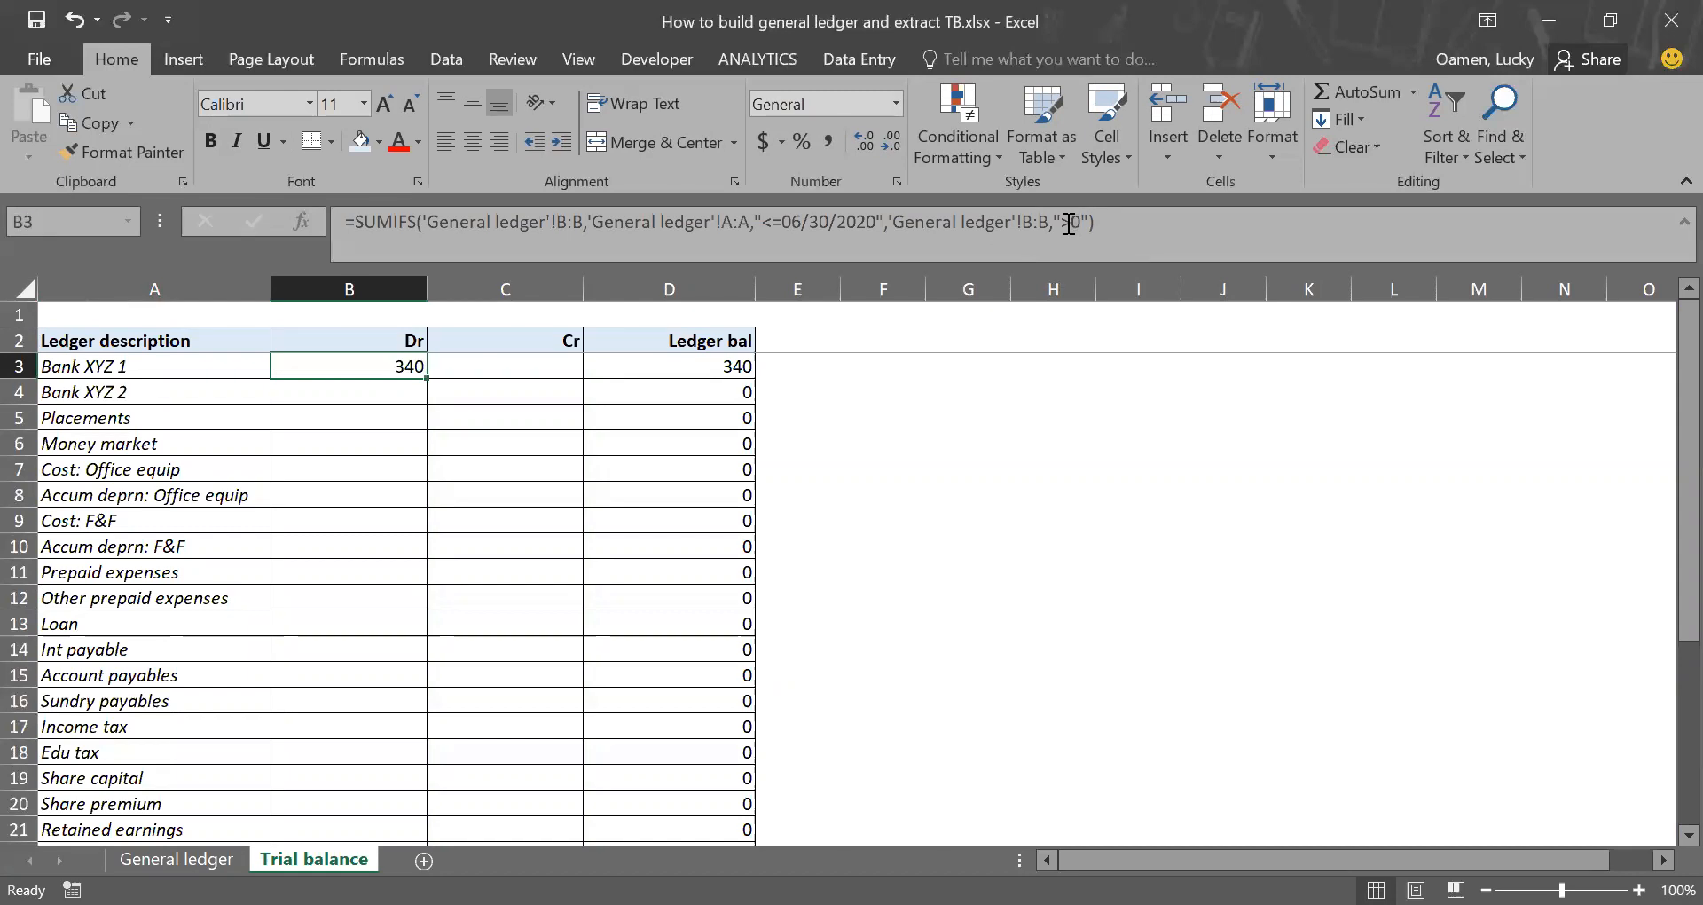
Step: Clear the two Bank XYZ 1 test entries from B3:B4 of General ledger
key(ctrl+Page_Up)
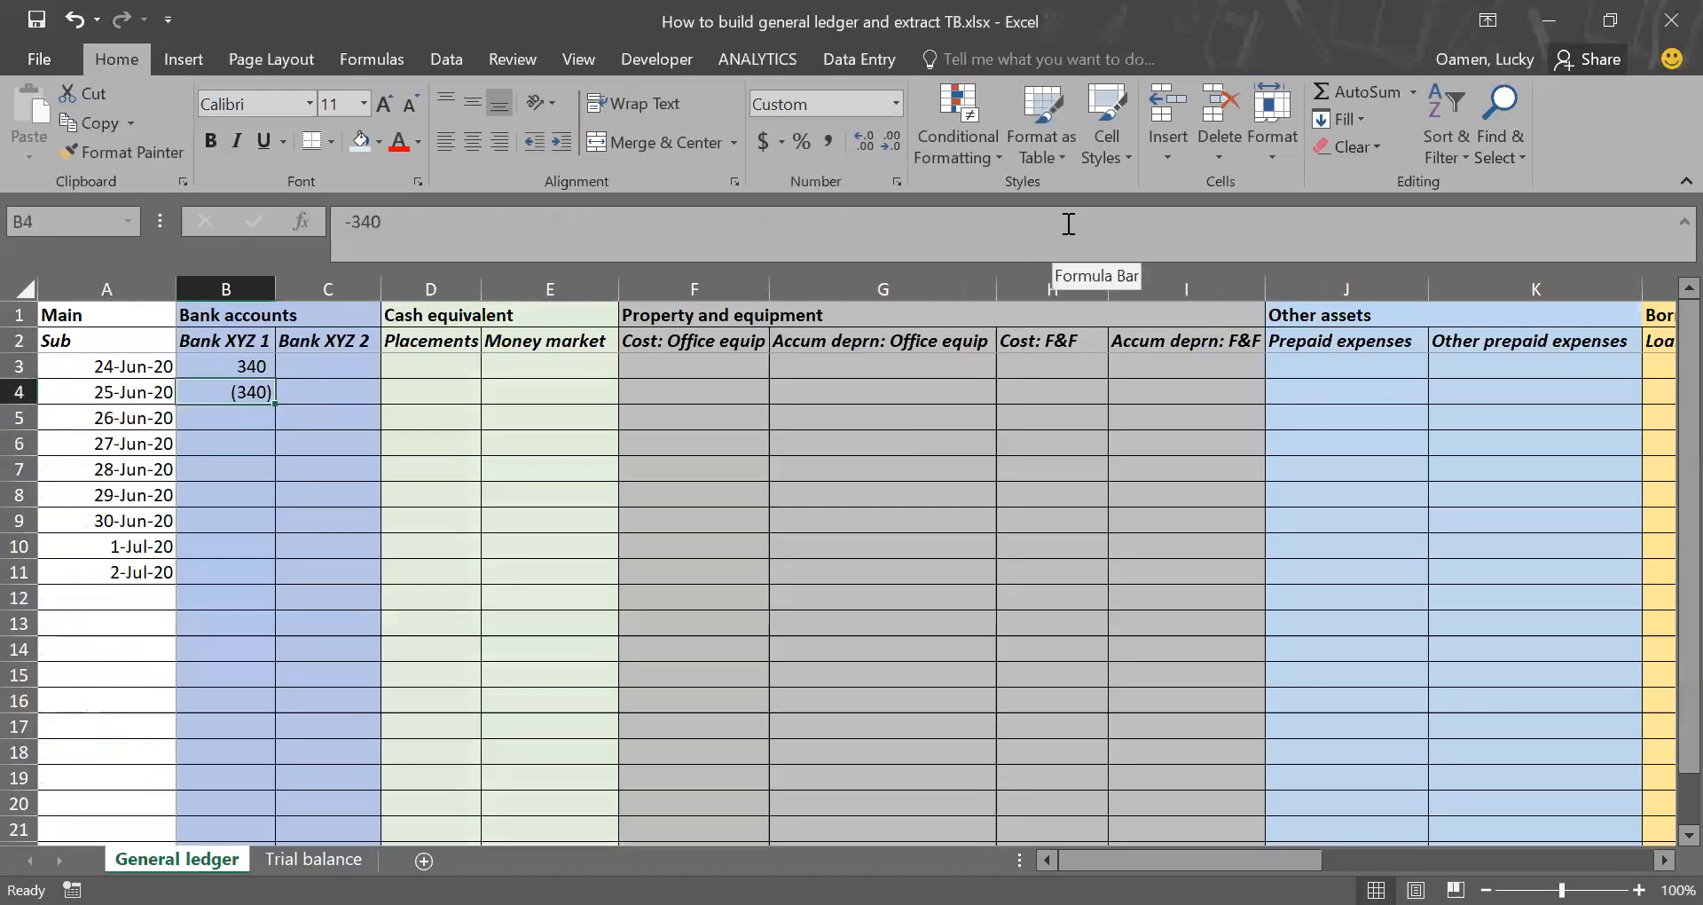
key(shift+Up)
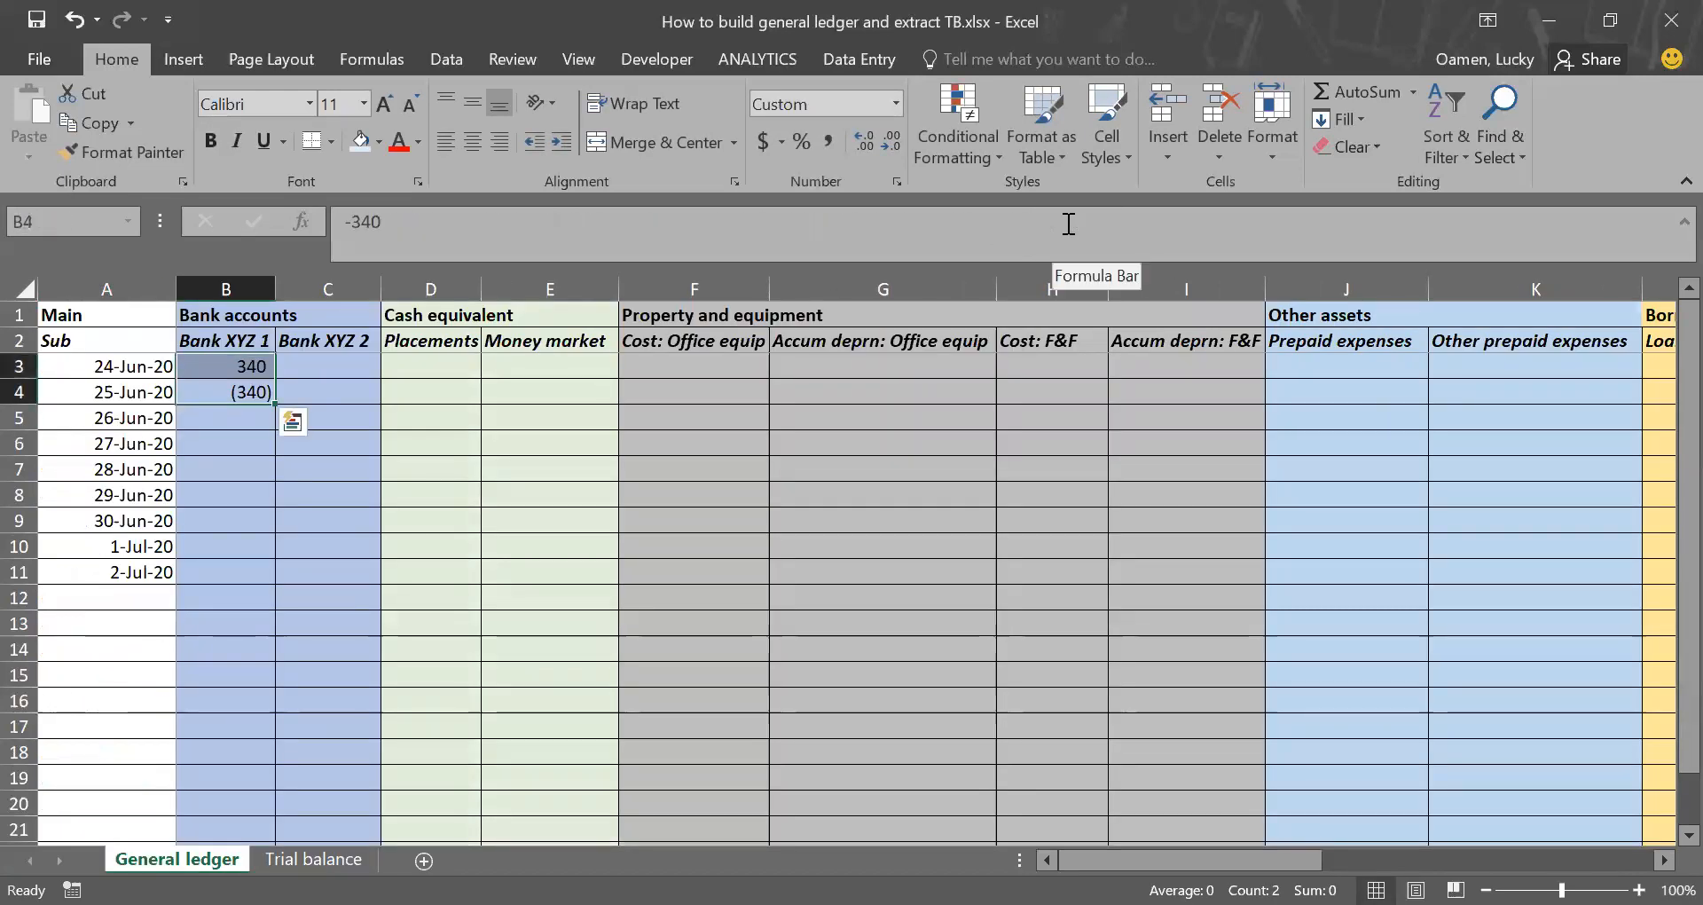
key(Delete)
key(Down)
Step: In C3 of Trial balance, start a SUMIFS formula with General ledger column B as sum range and column A as first criteria range
key(ctrl+Page_Down)
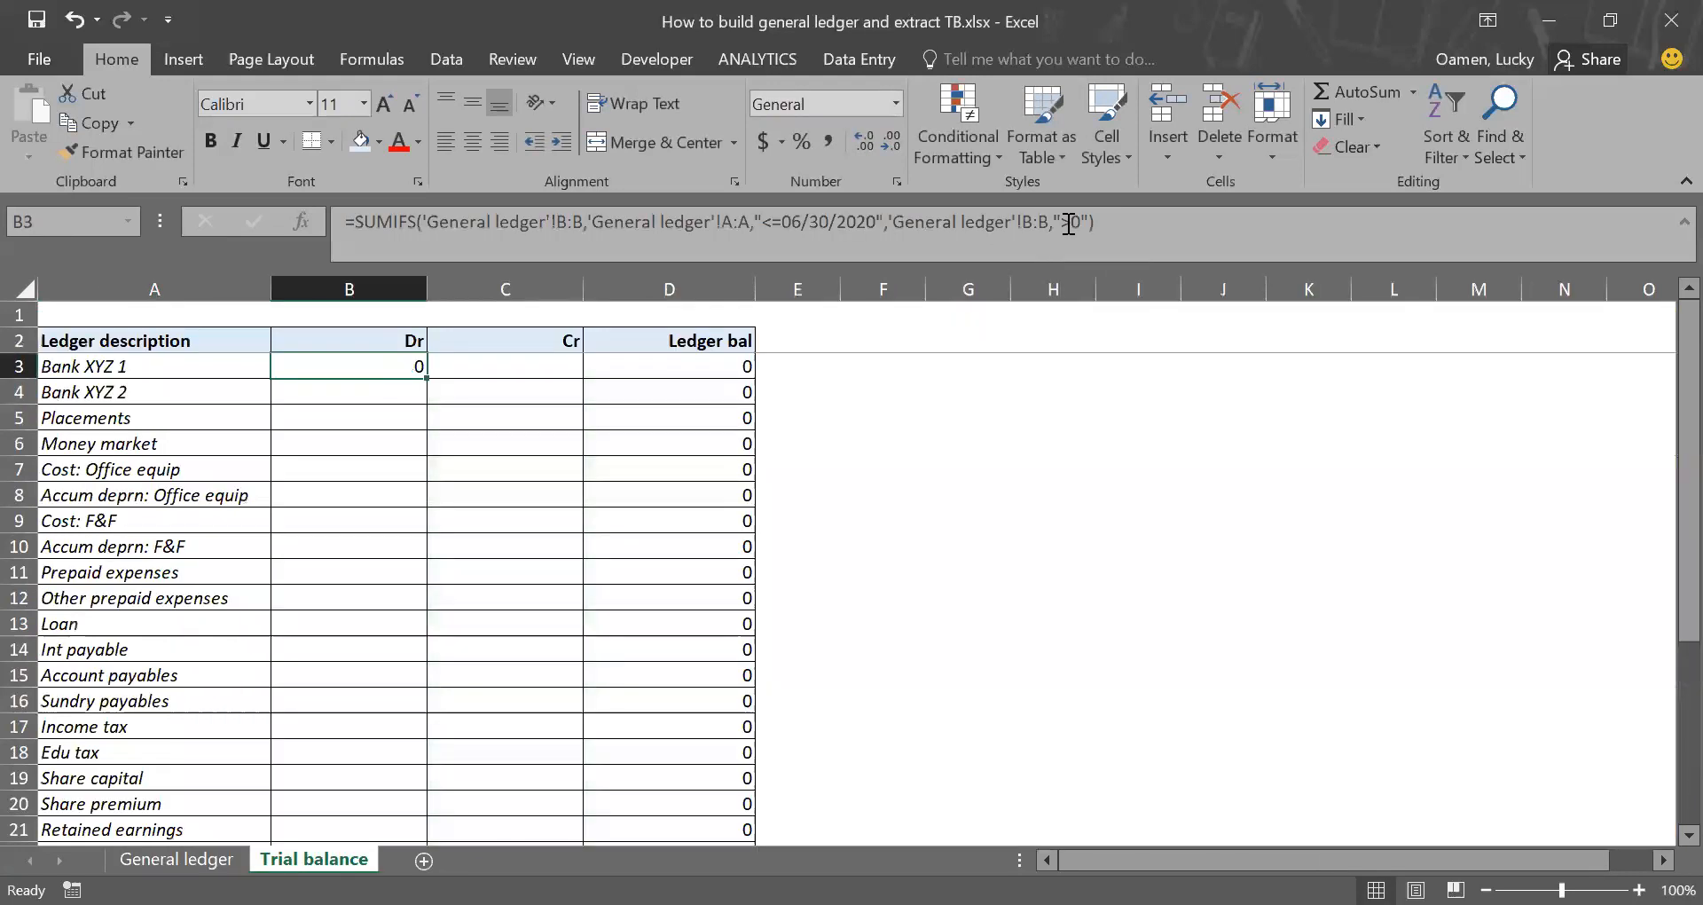
key(Right)
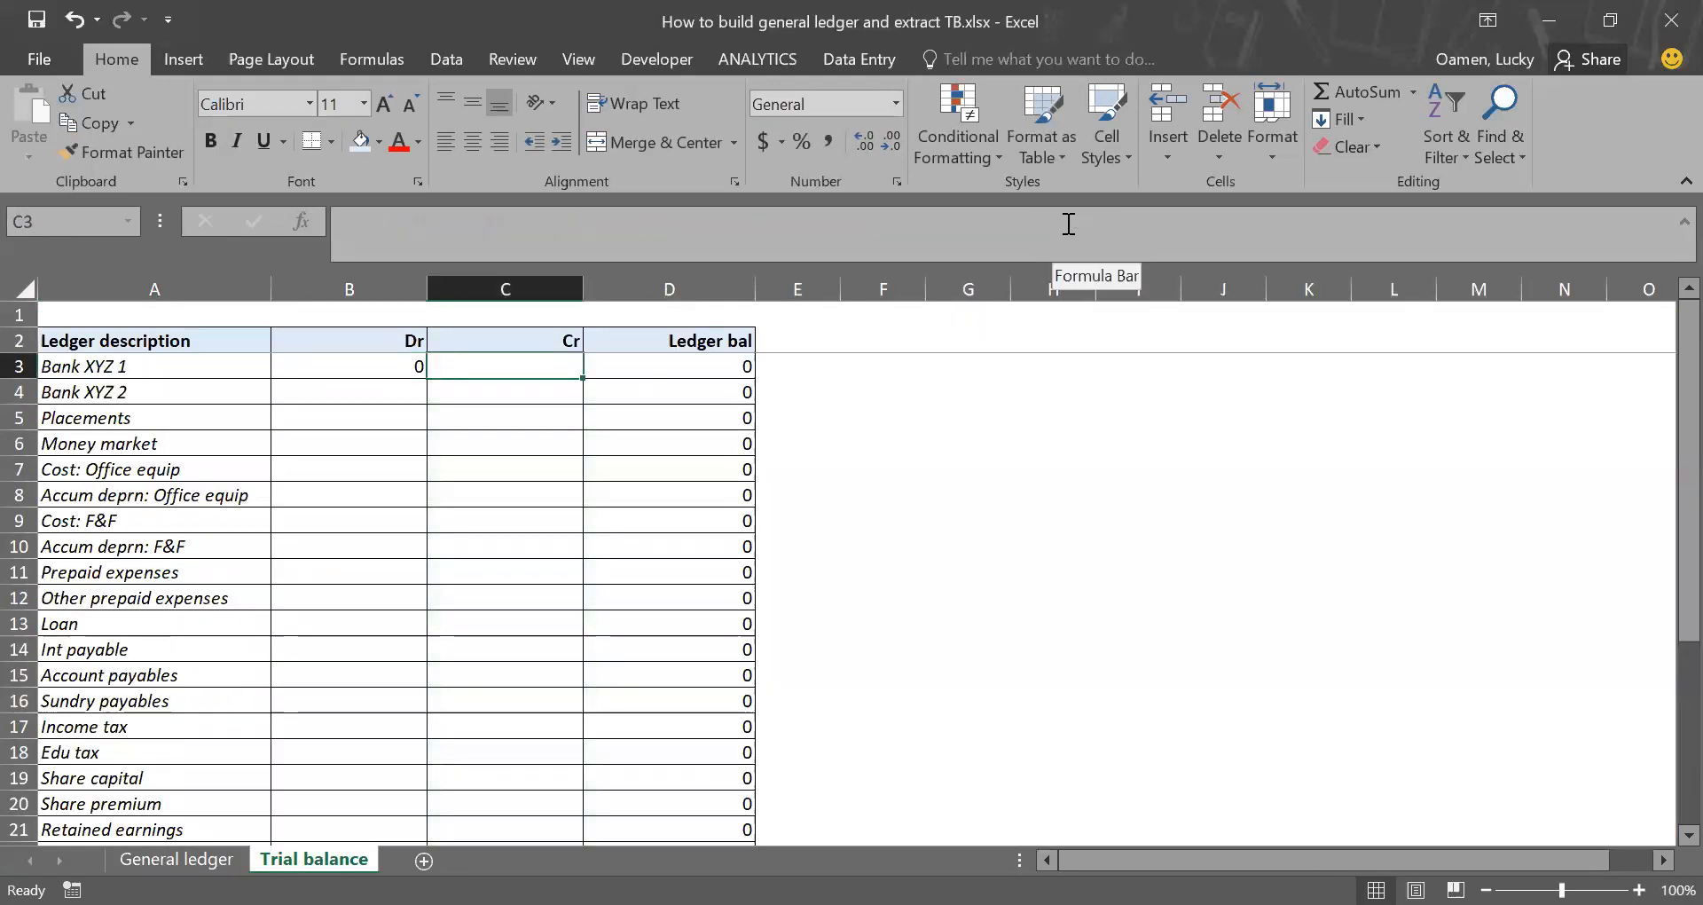
text(=)
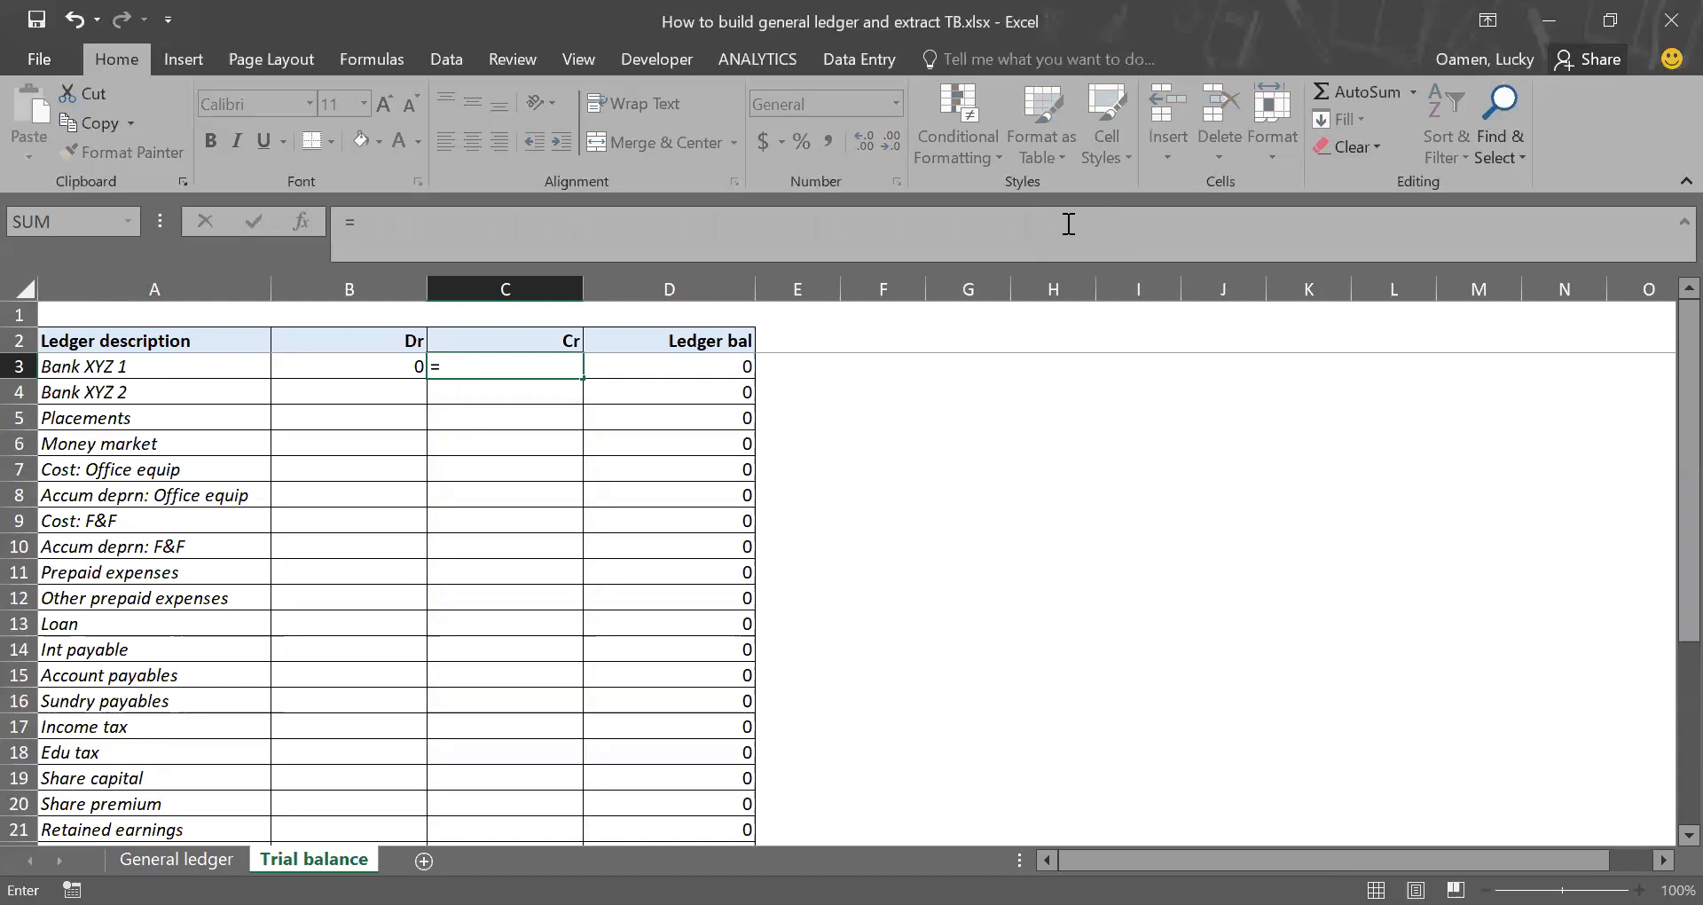
text(SUMIFS()
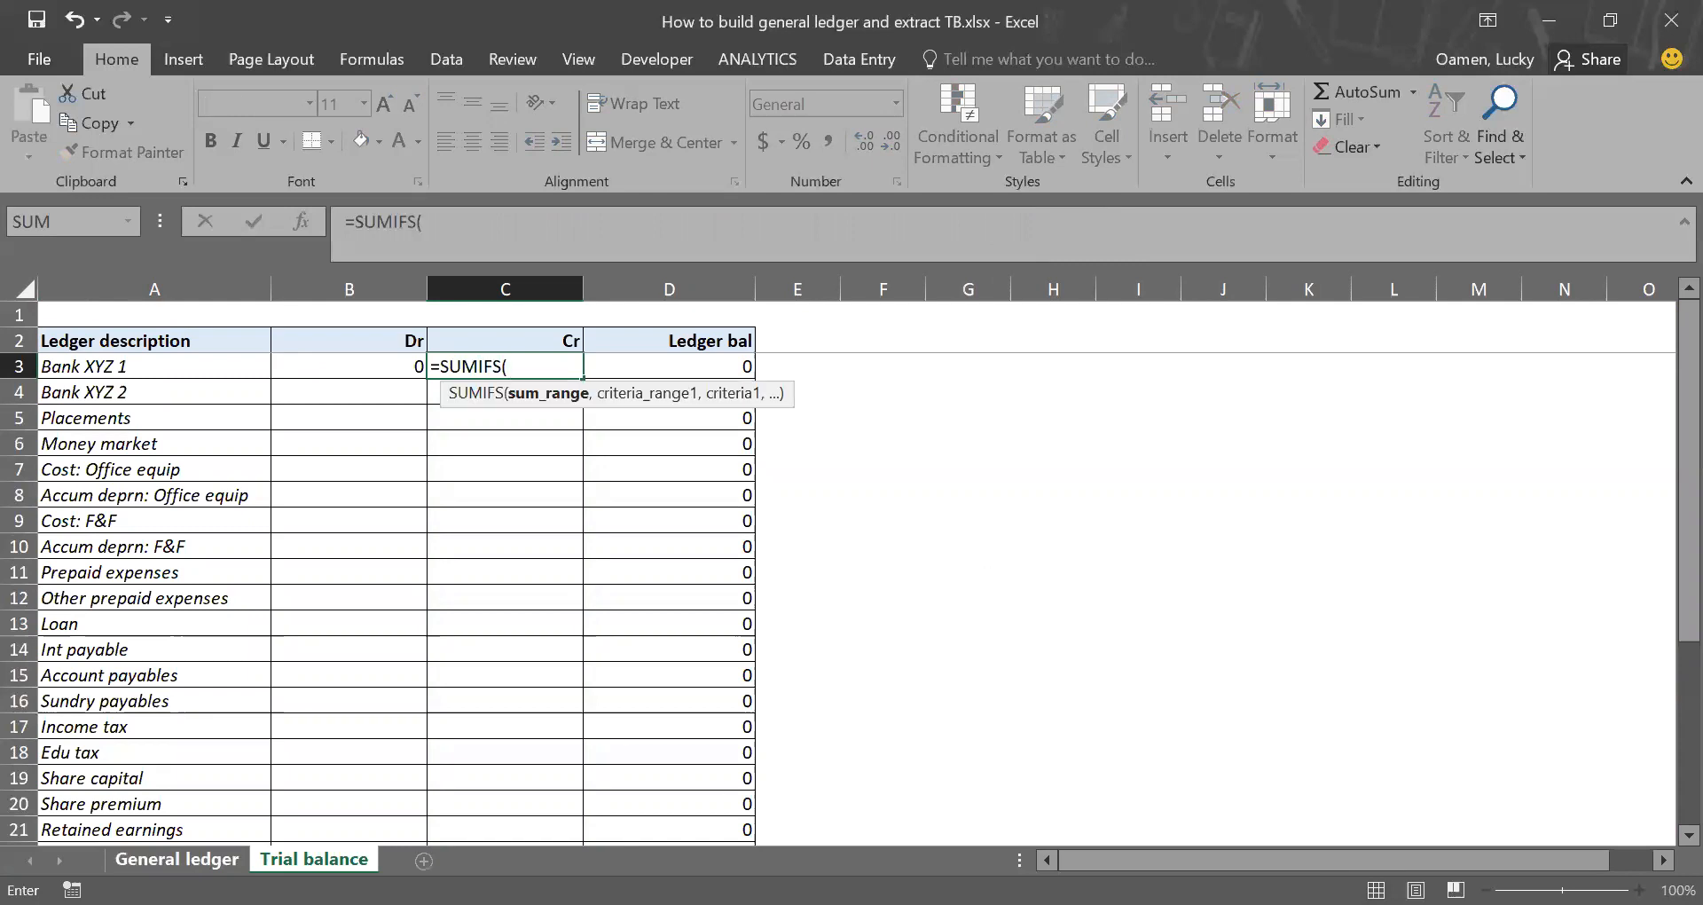
click(177, 859)
click(241, 282)
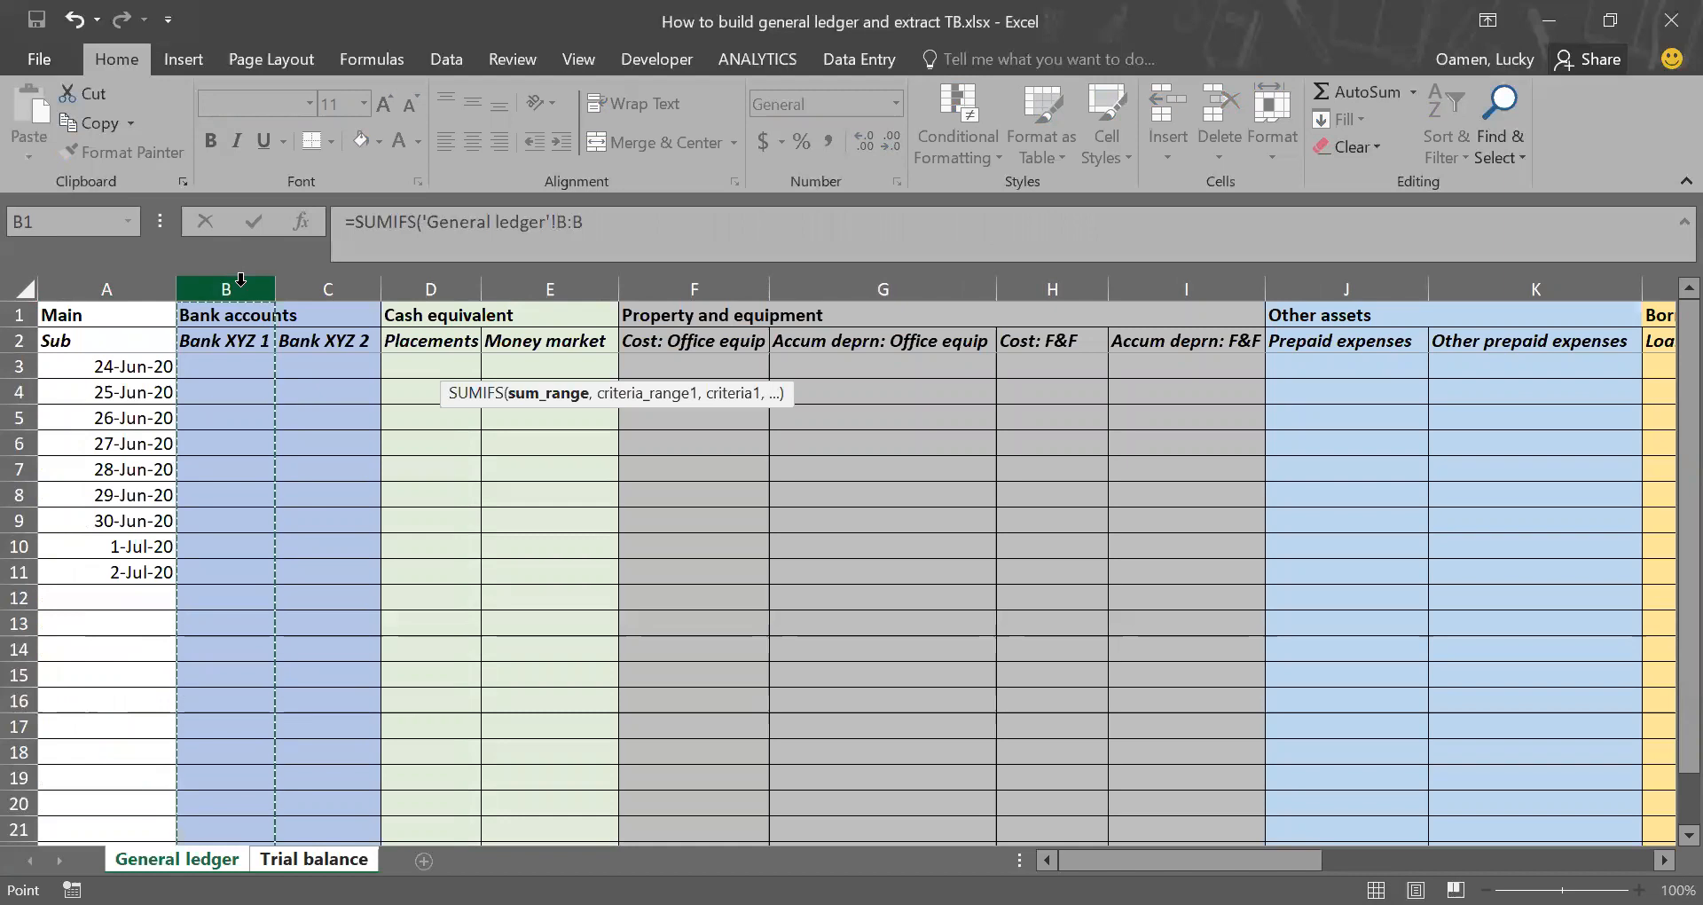
text(,)
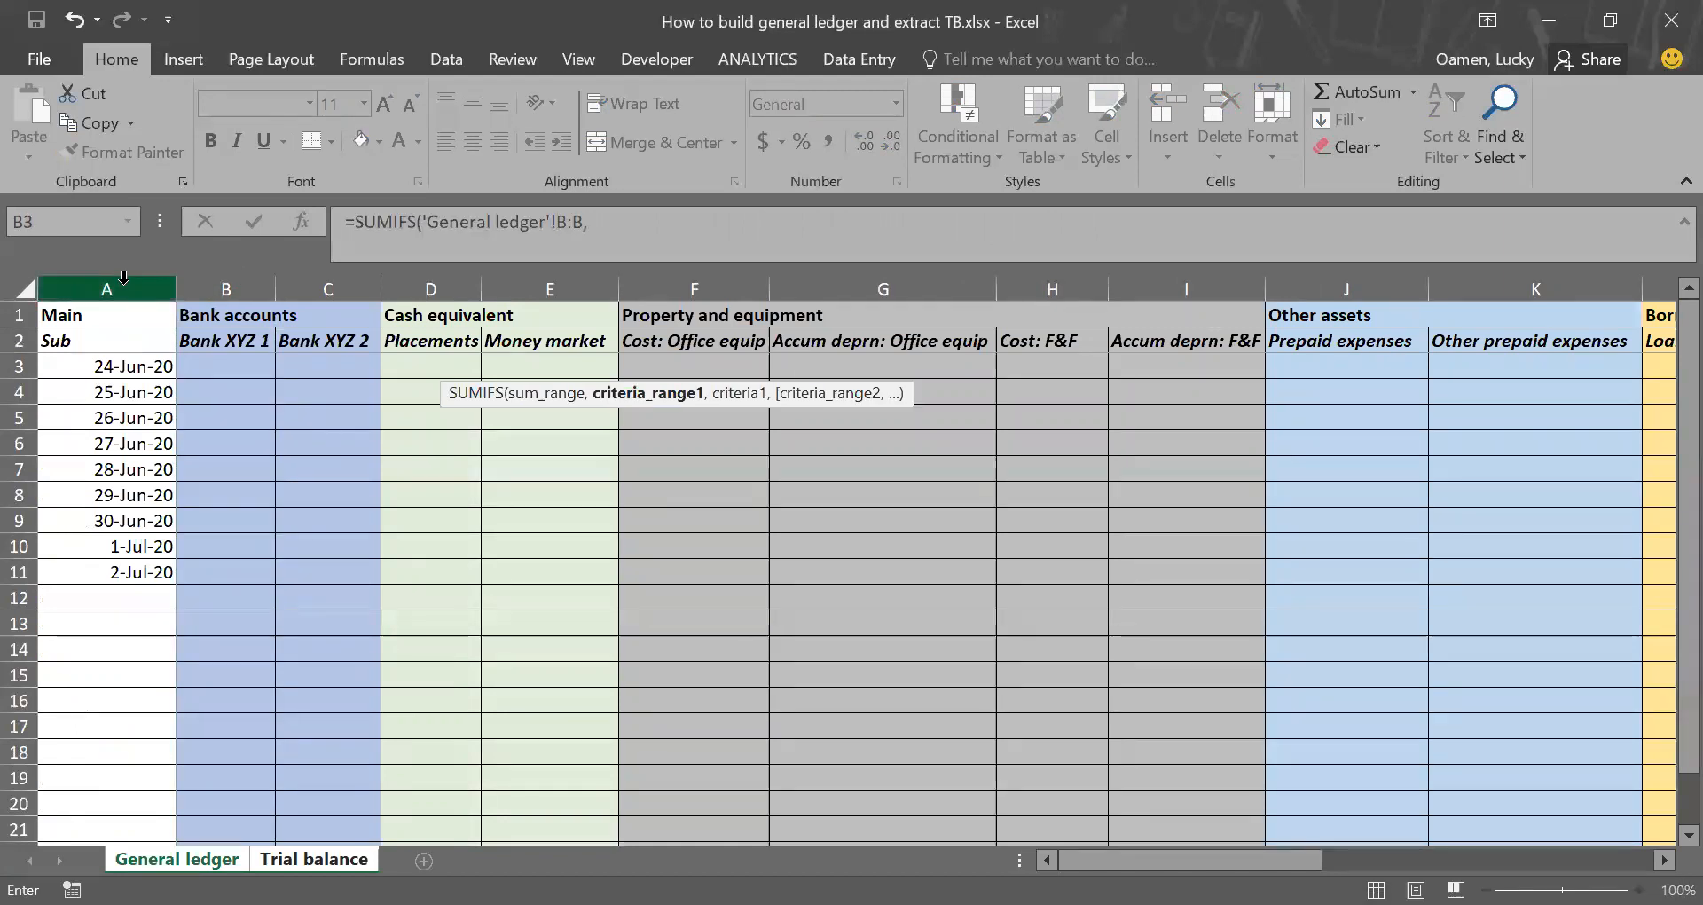
click(123, 278)
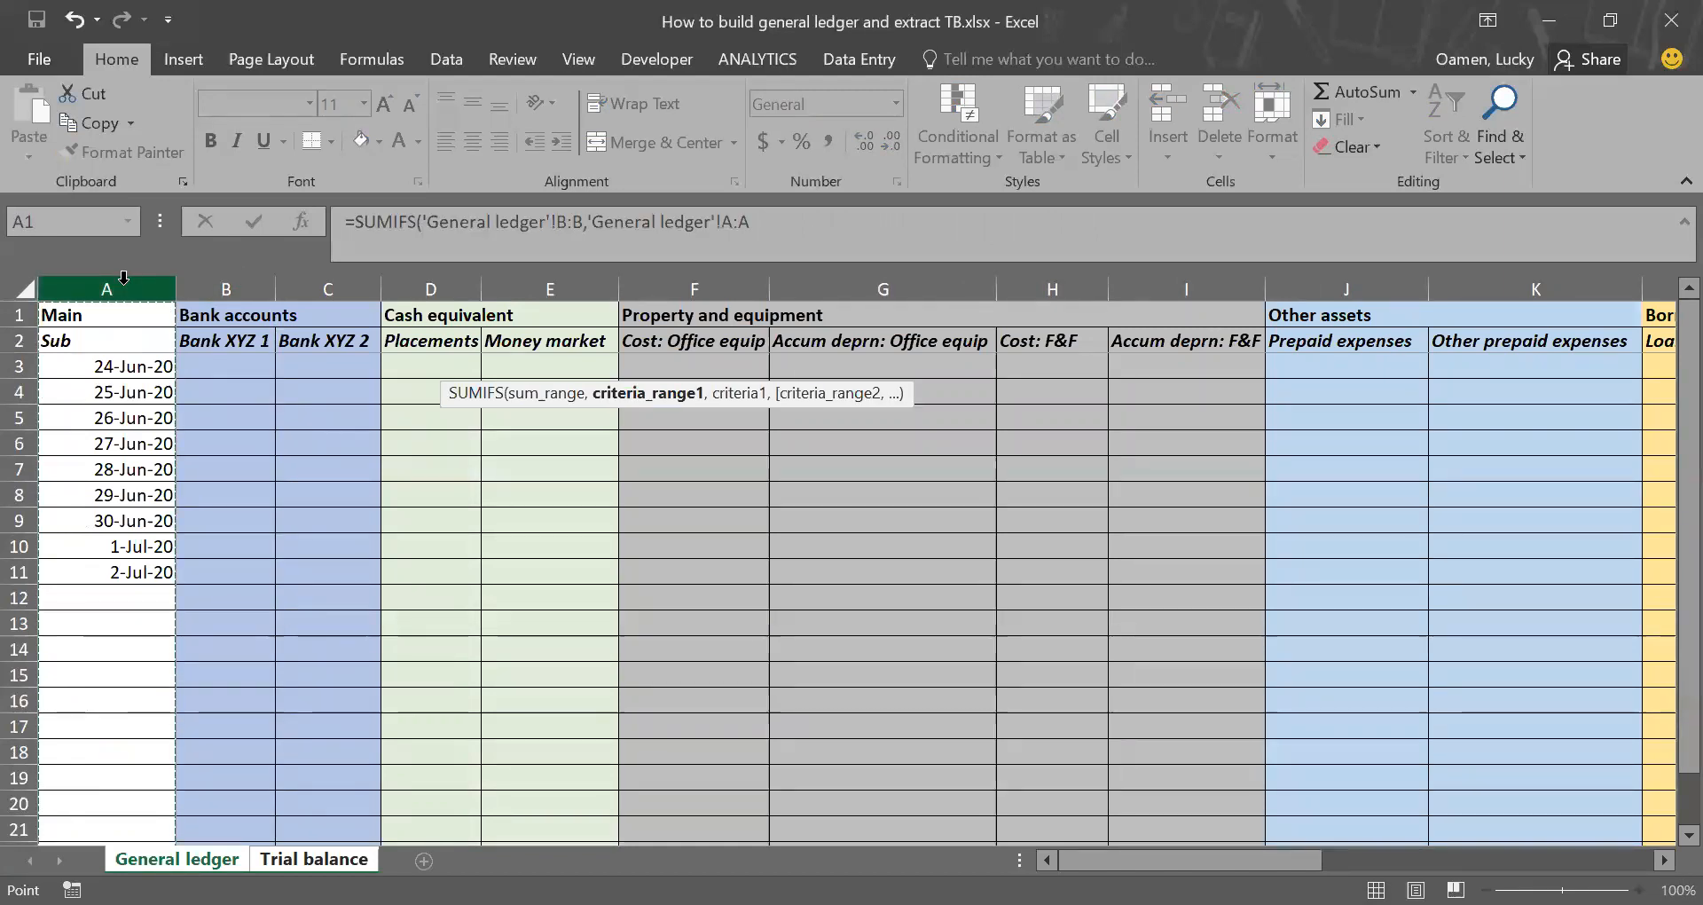
Step: Set the first criterion of the Bank XYZ 1 Cr formula to "<=06/30/2020"
text(,"<=)
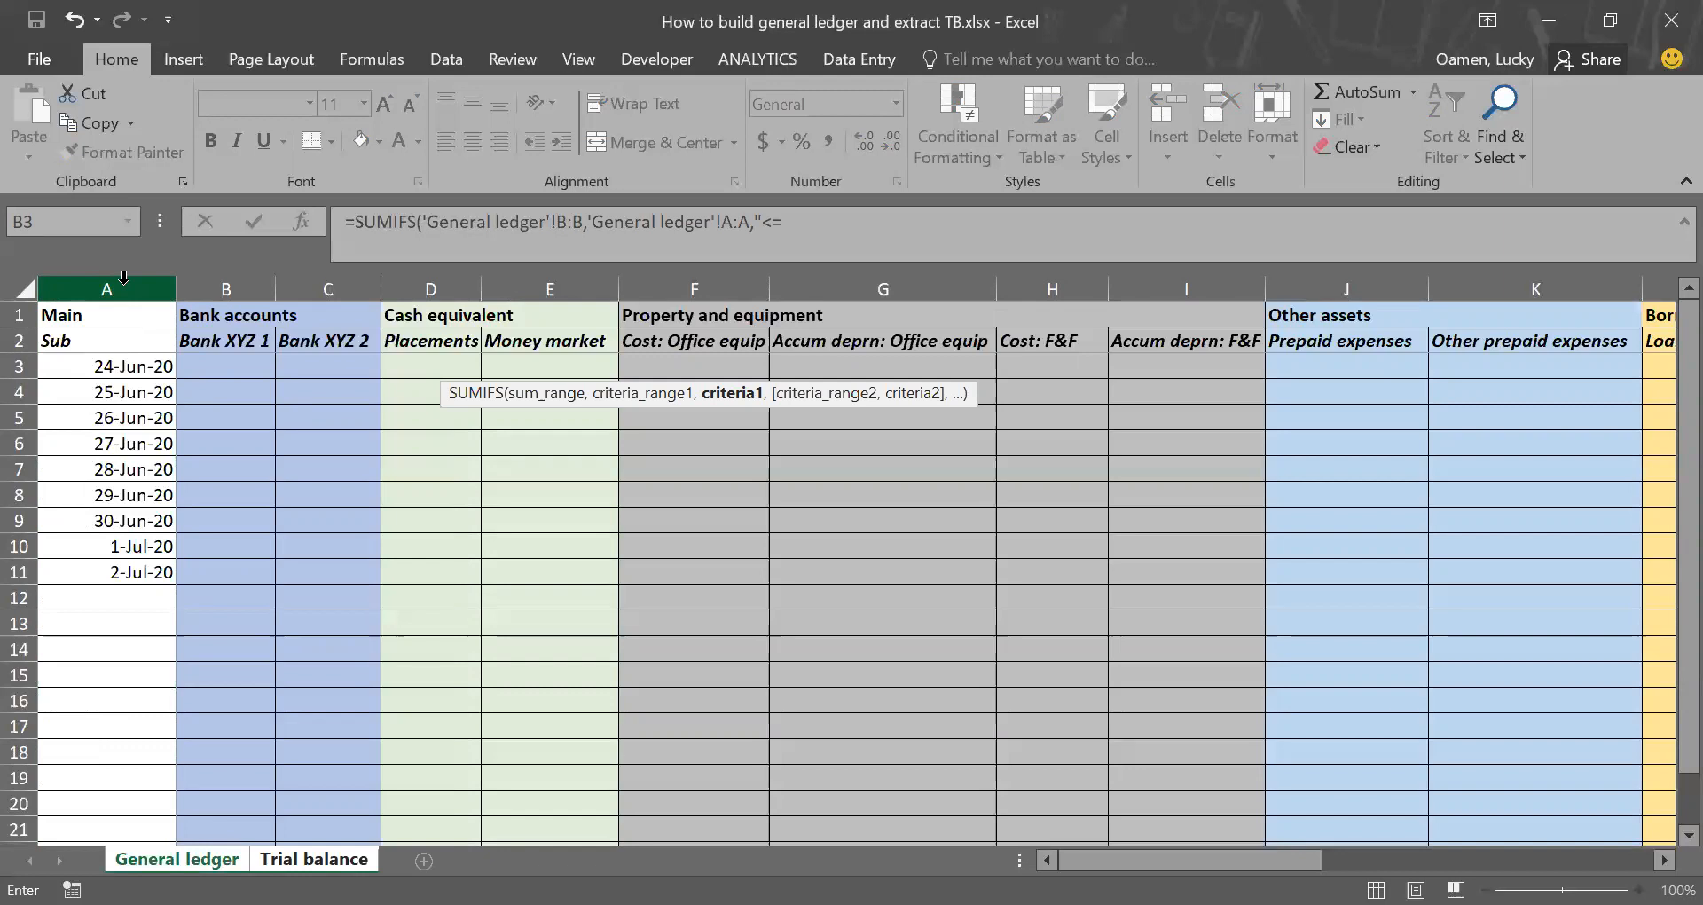
text(06/30/2020",)
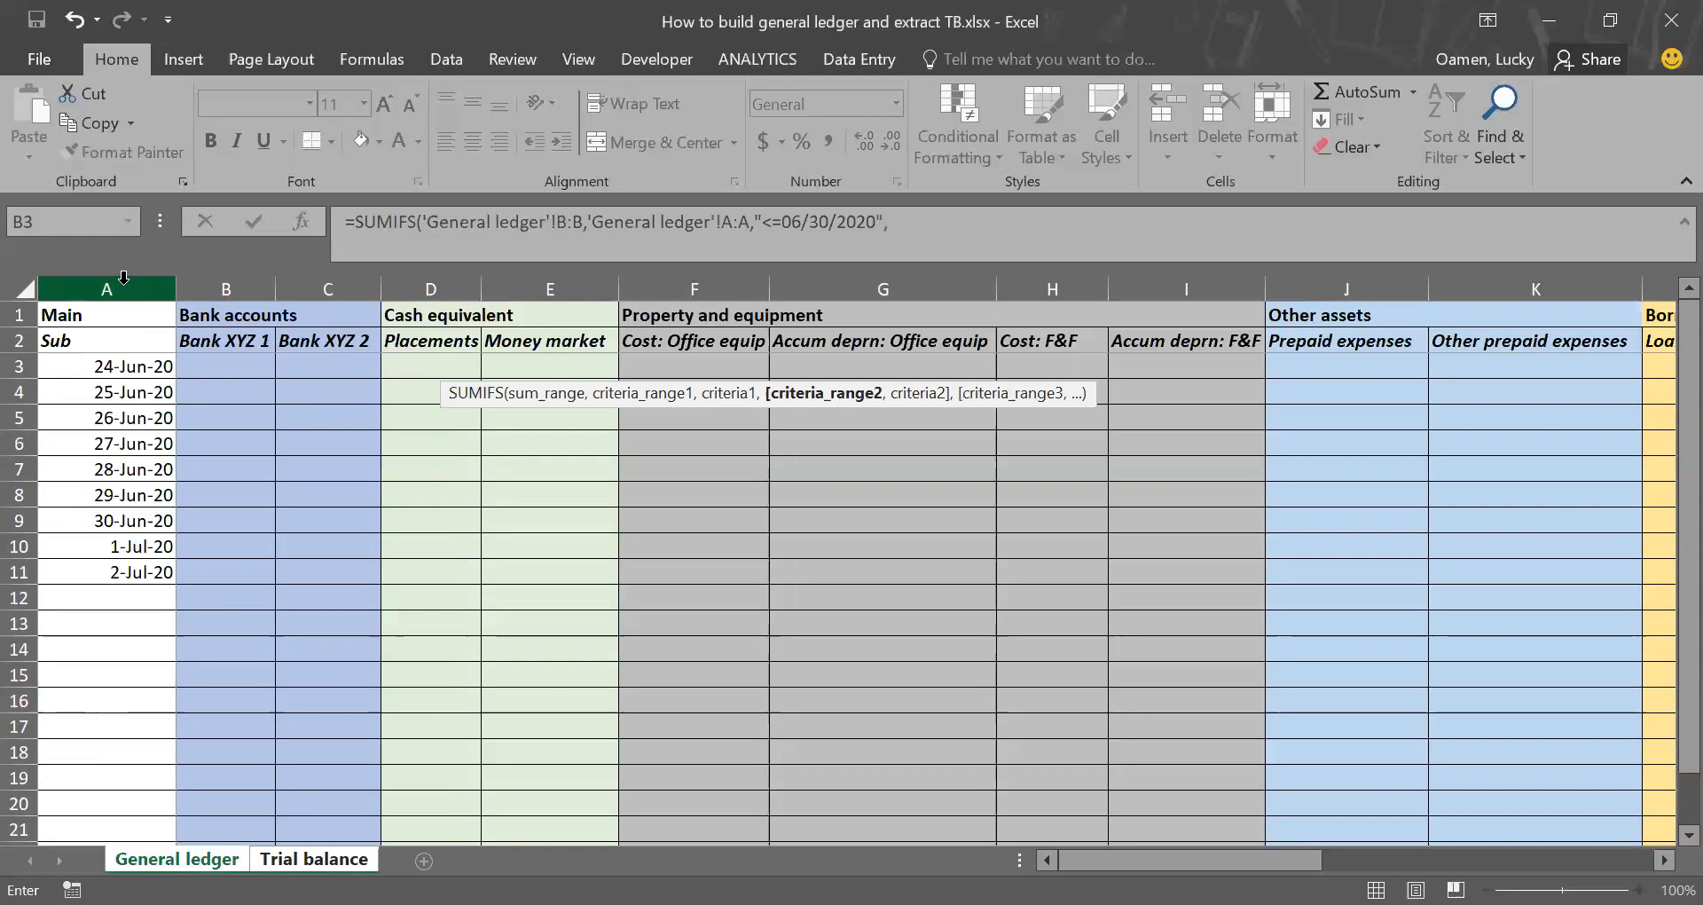
Step: Complete the Bank XYZ 1 Cr formula with General ledger column B as second criteria range and "<0" as its criterion
click(242, 288)
click(242, 288)
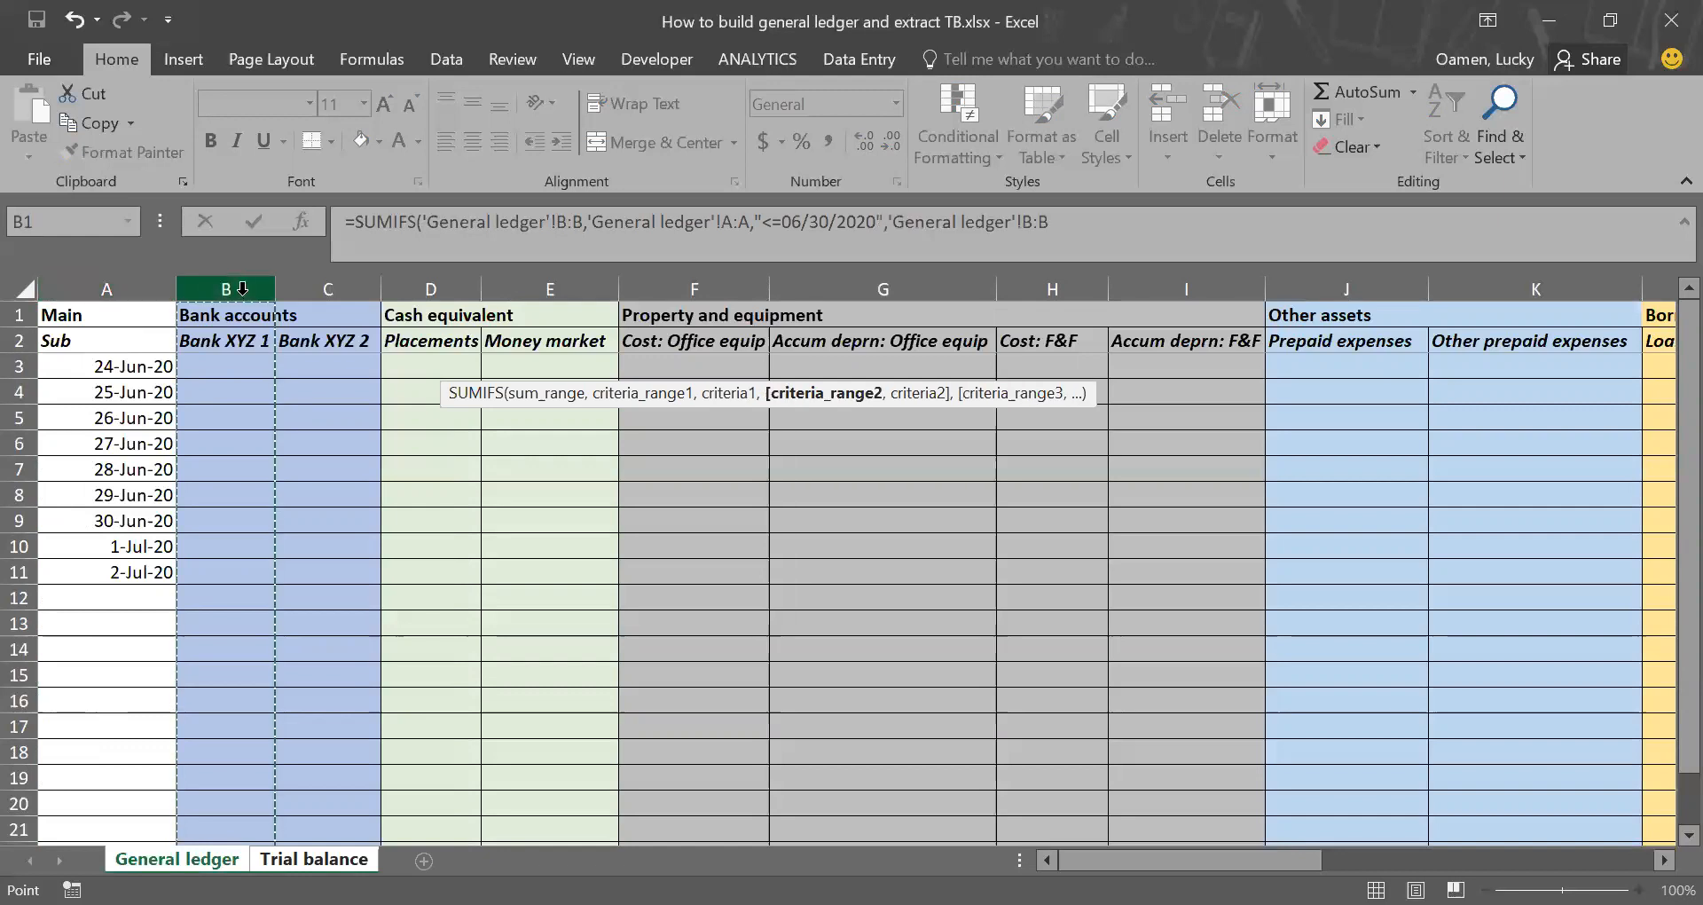
text(,)
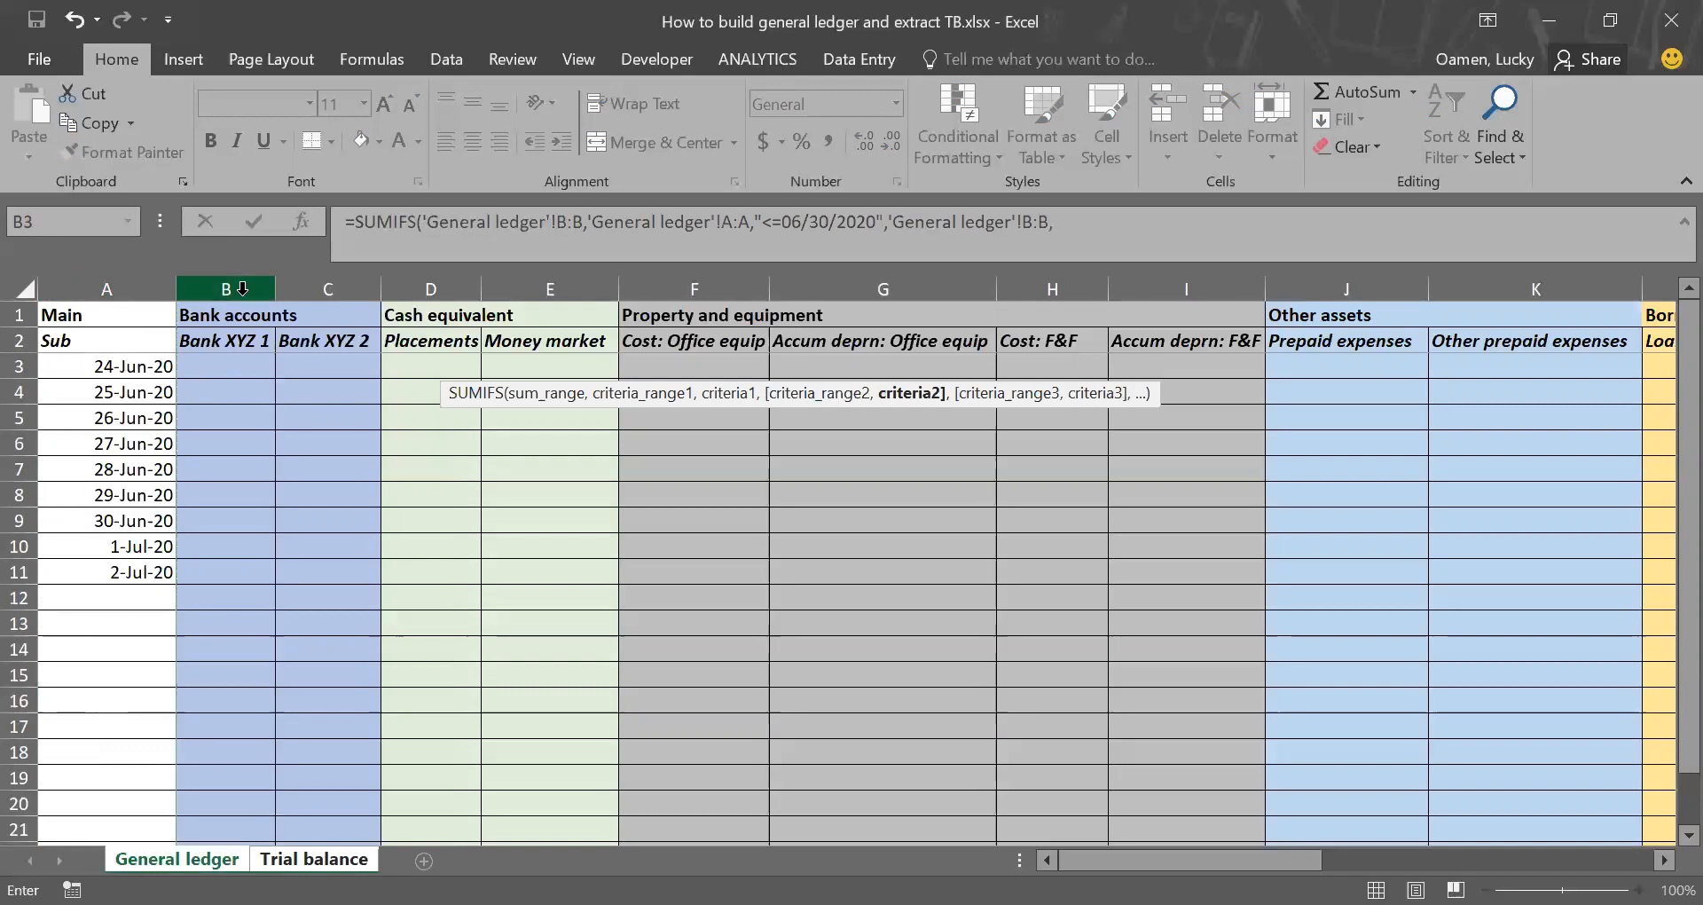
text("<0)
key(Return)
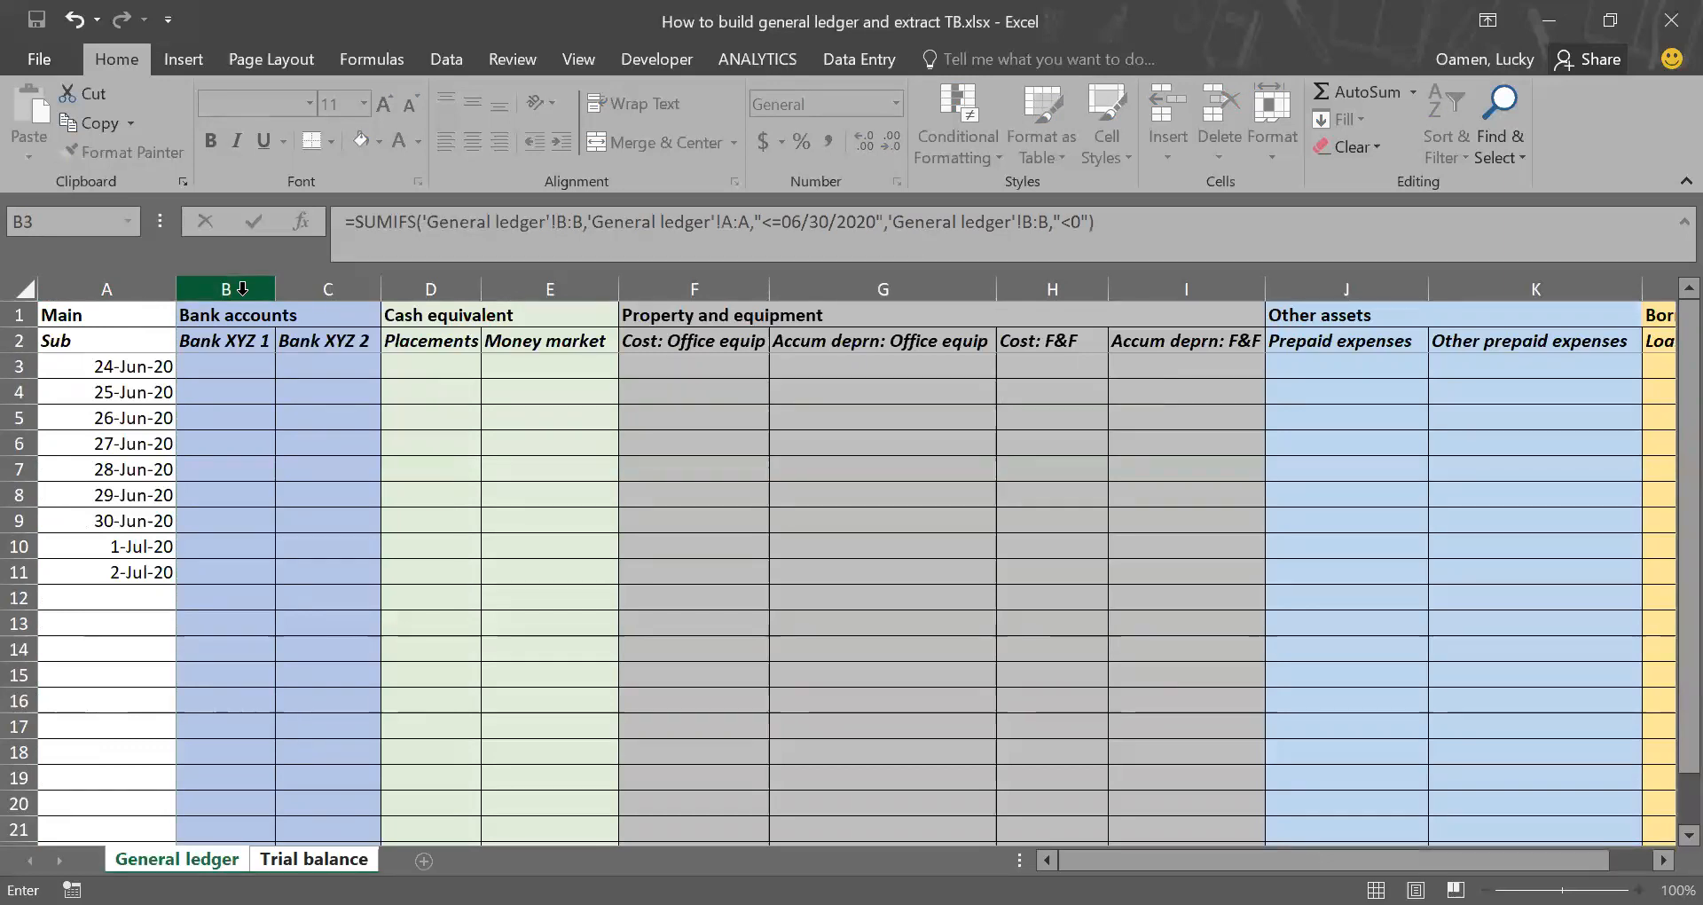
Step: Compare the Dr and Cr SUMIFS formulas of Bank XYZ 1 in B3 and C3 of Trial balance
key(Up)
key(Left)
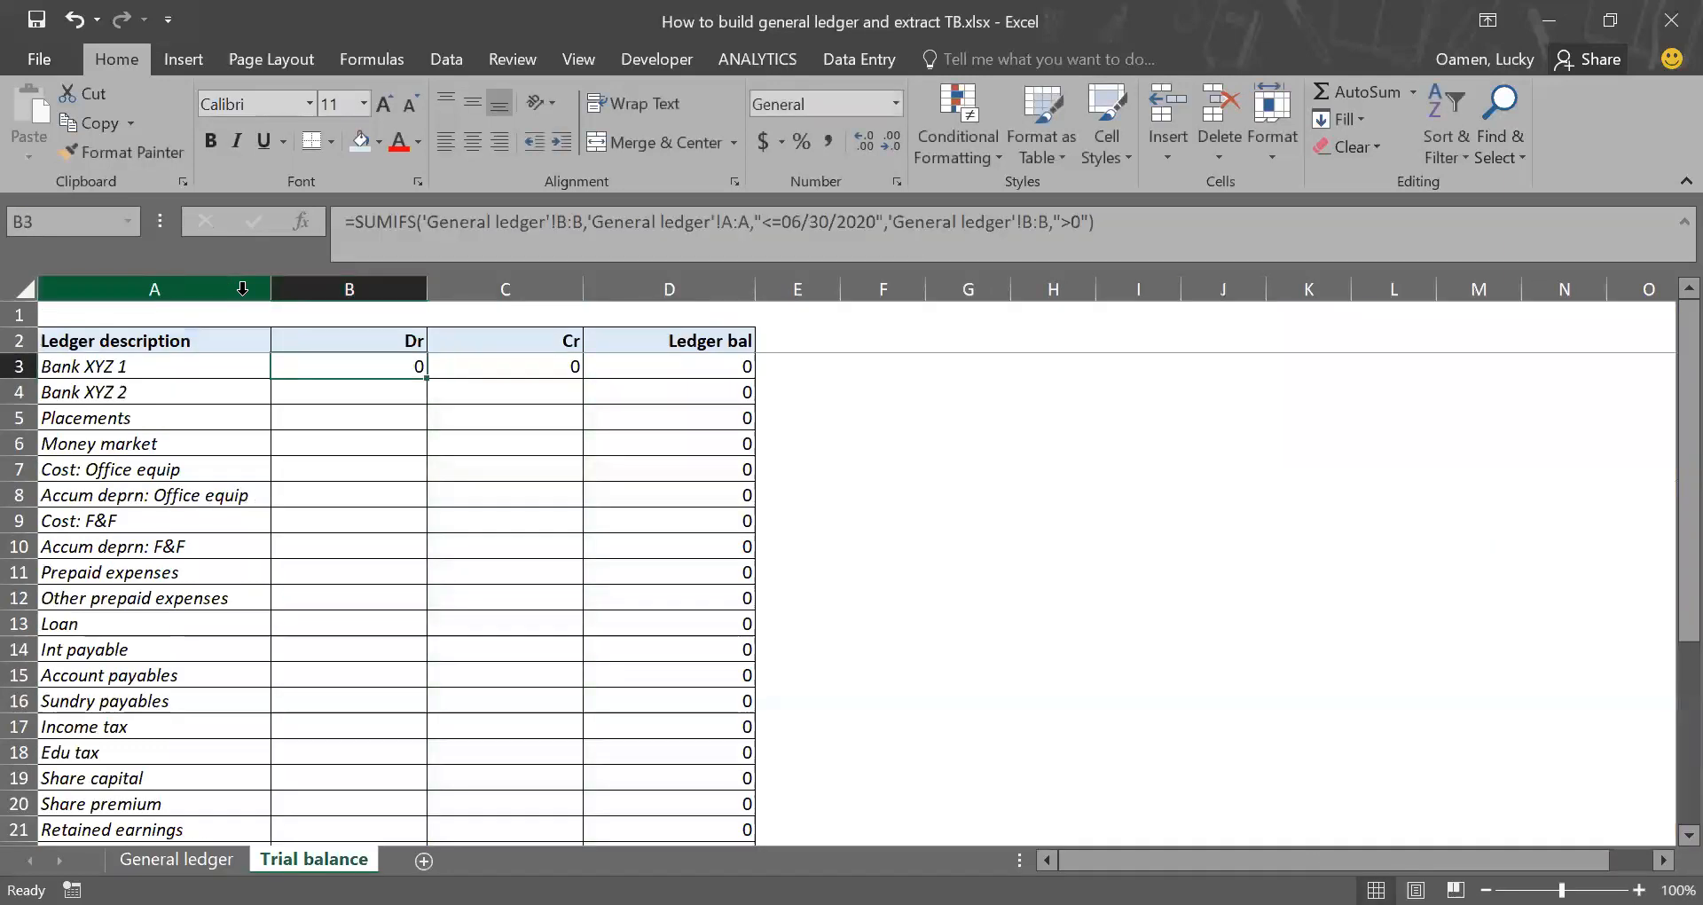
key(Right)
key(Left)
key(Right)
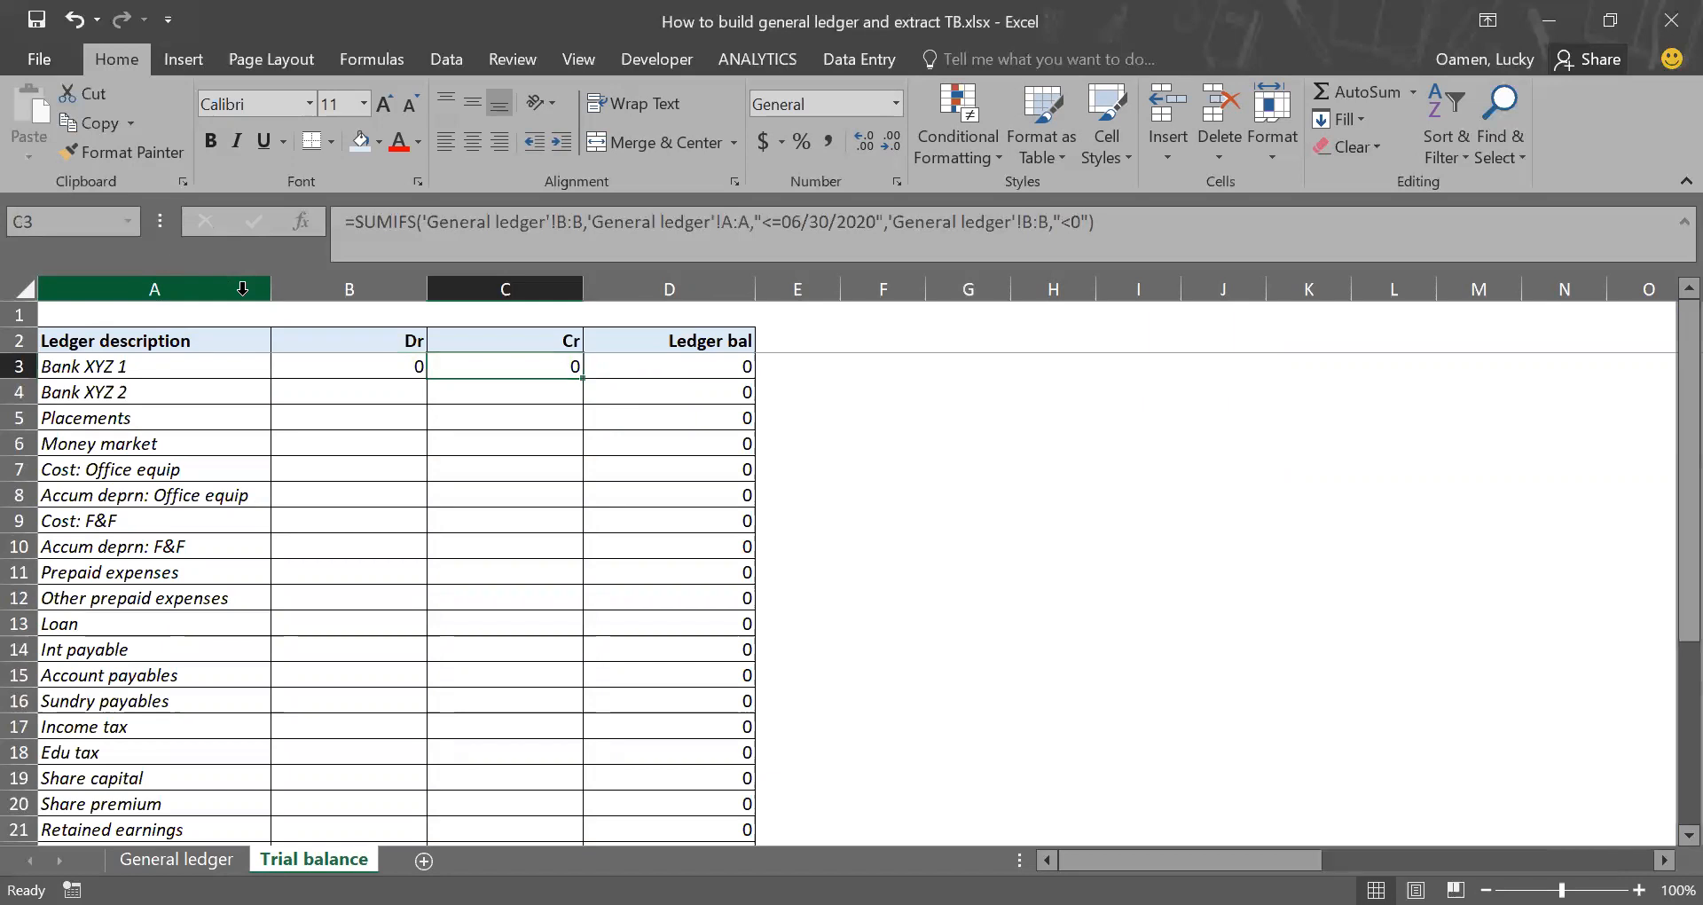
Step: Enter Bank XYZ 1 test amounts of 350 in B4 and -540 in B6 of General ledger
key(ctrl+Page_Up)
key(Up)
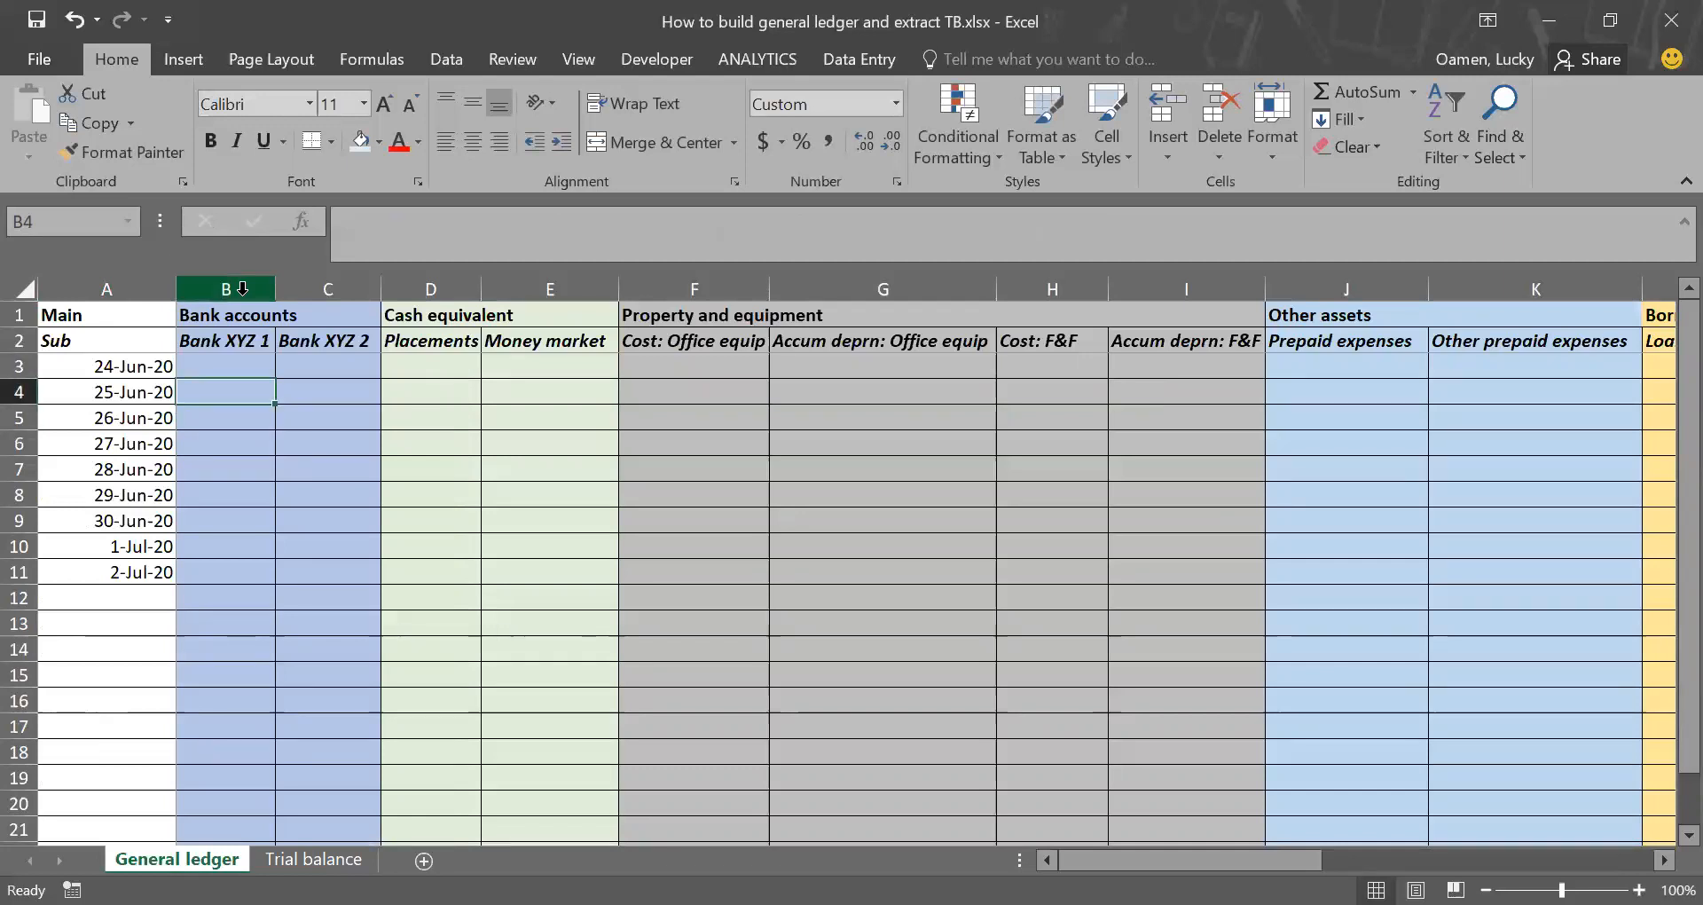
text(350)
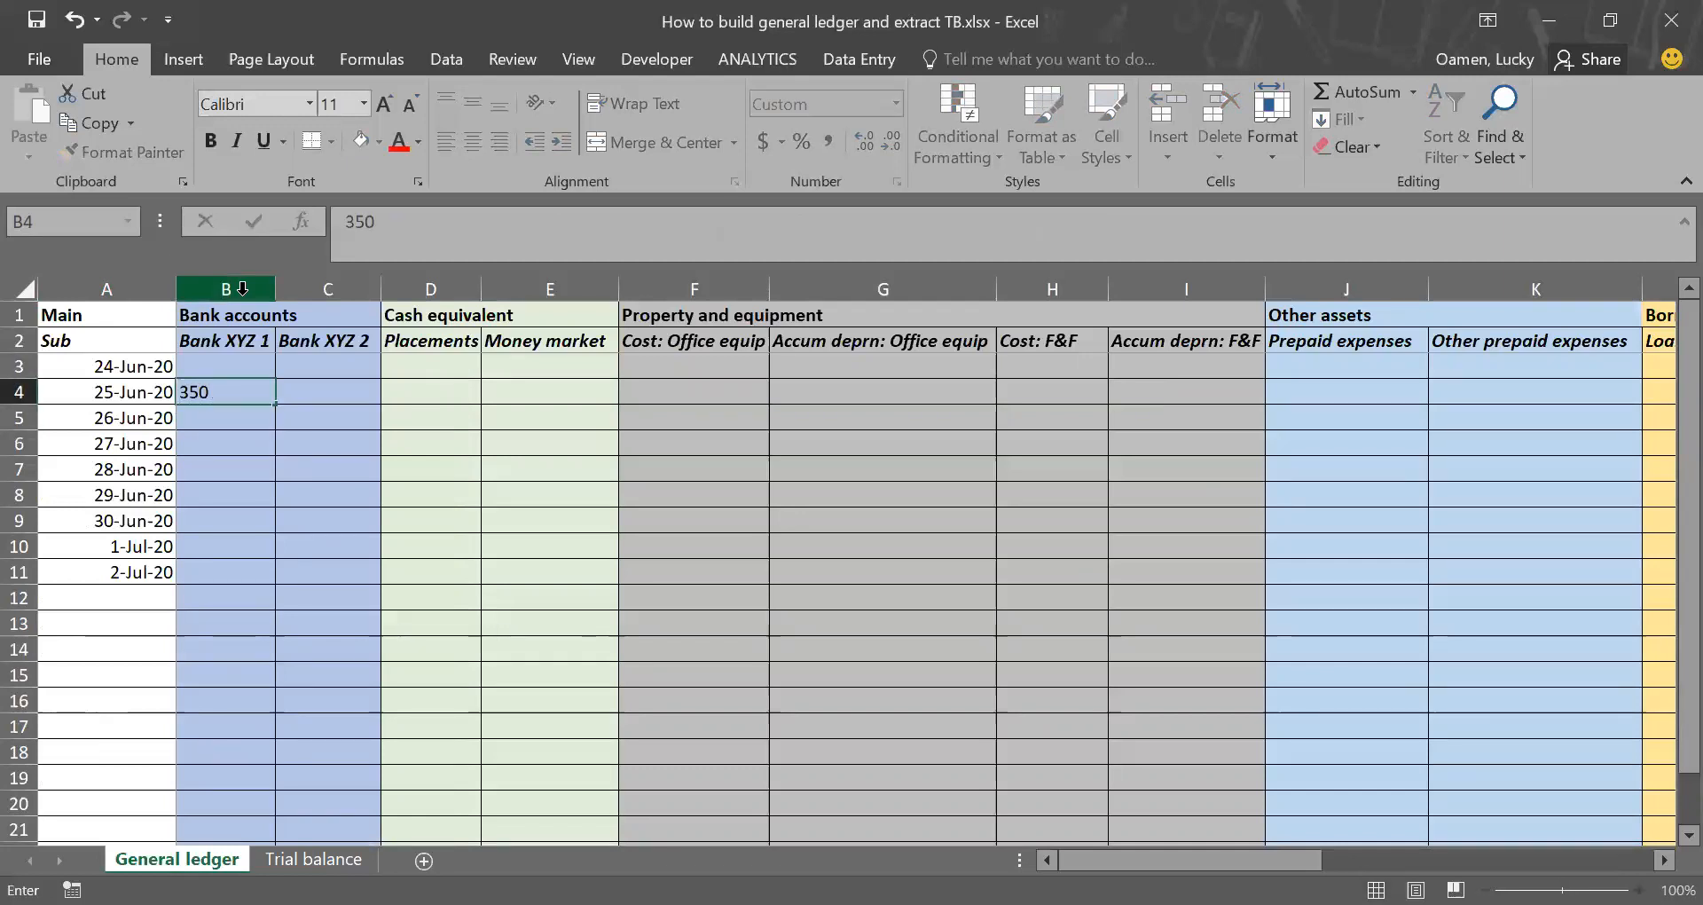
key(Return)
key(Return)
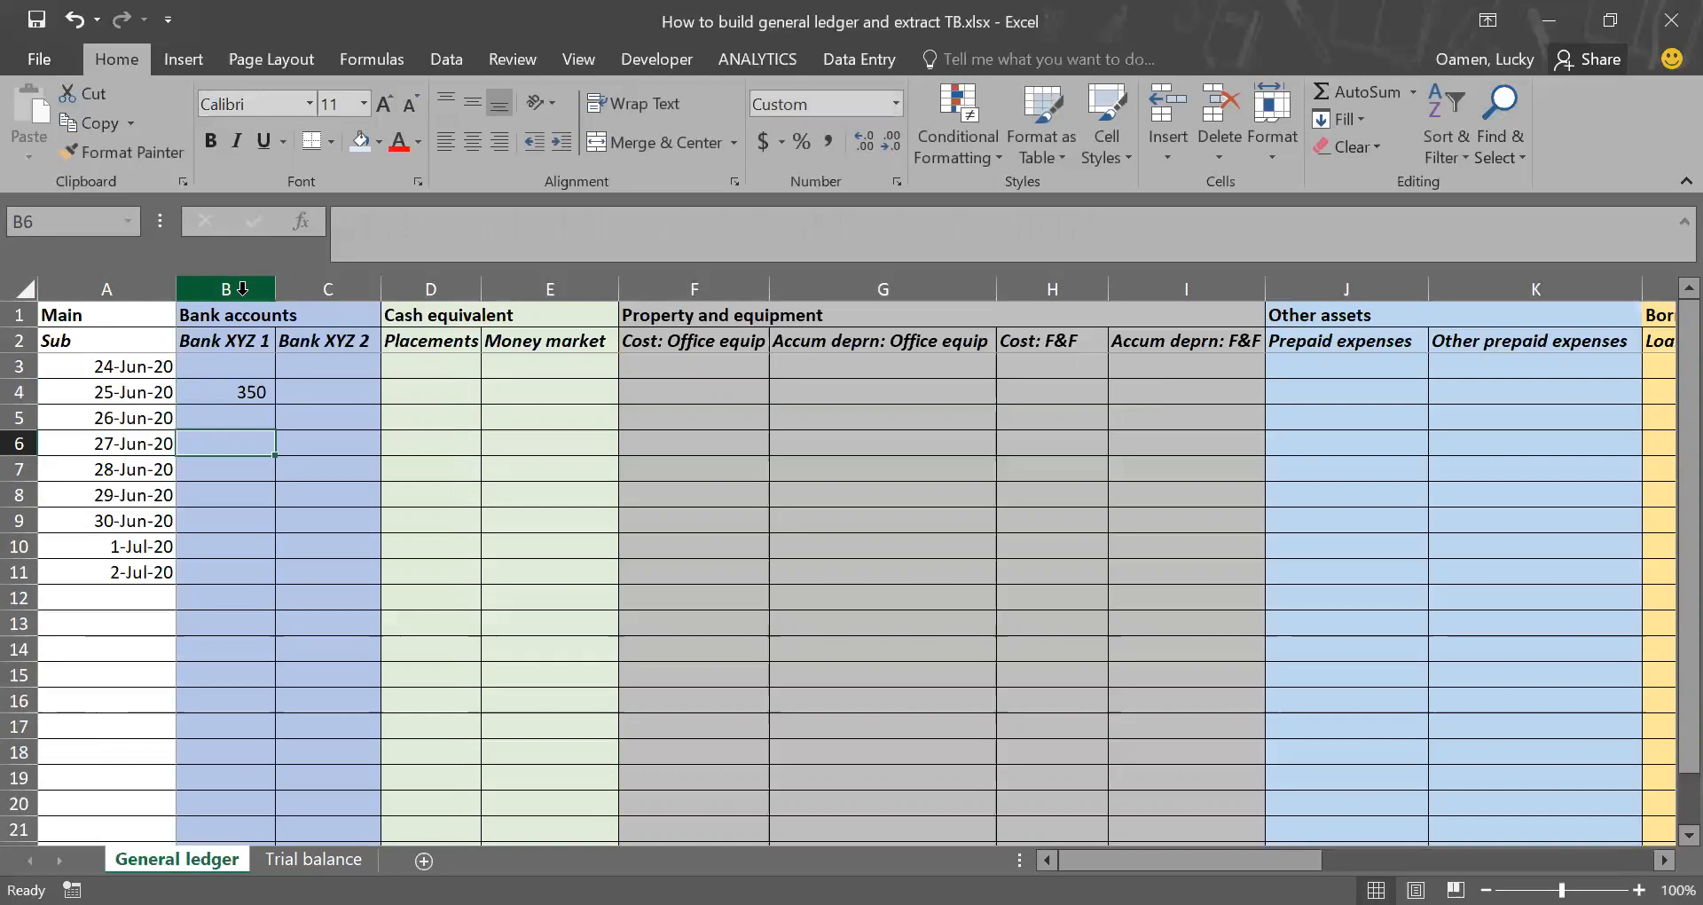
text(-540)
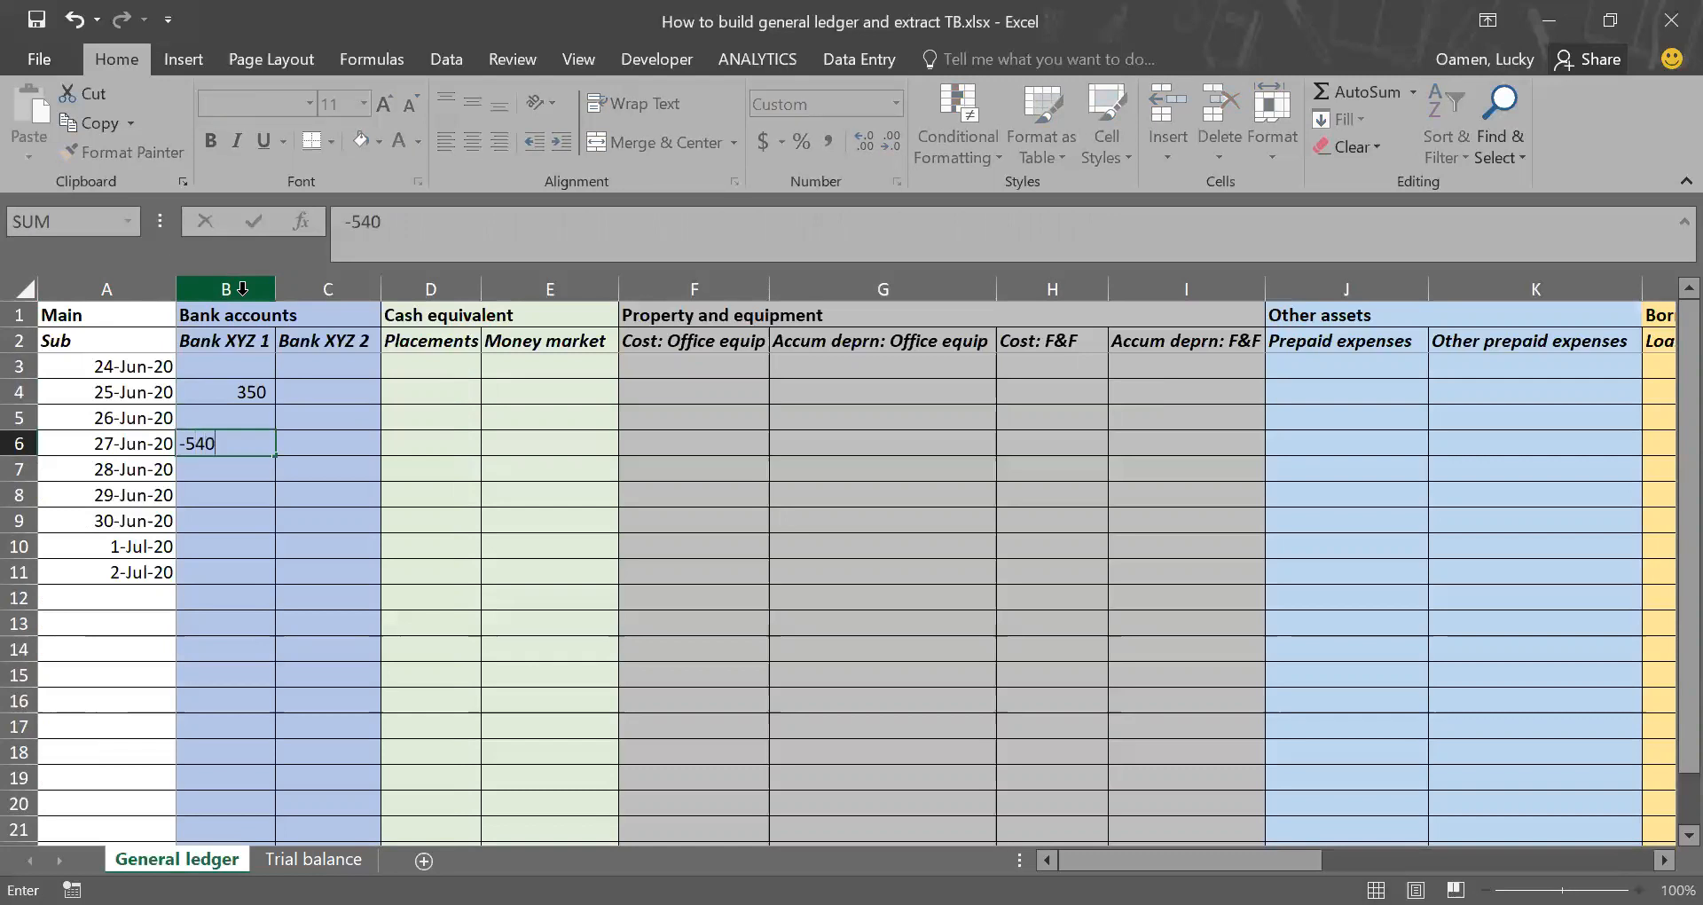
key(Return)
Step: Check the Dr, Cr and ledger balance results for Bank XYZ 1 in Trial balance
key(ctrl+Page_Down)
key(Left)
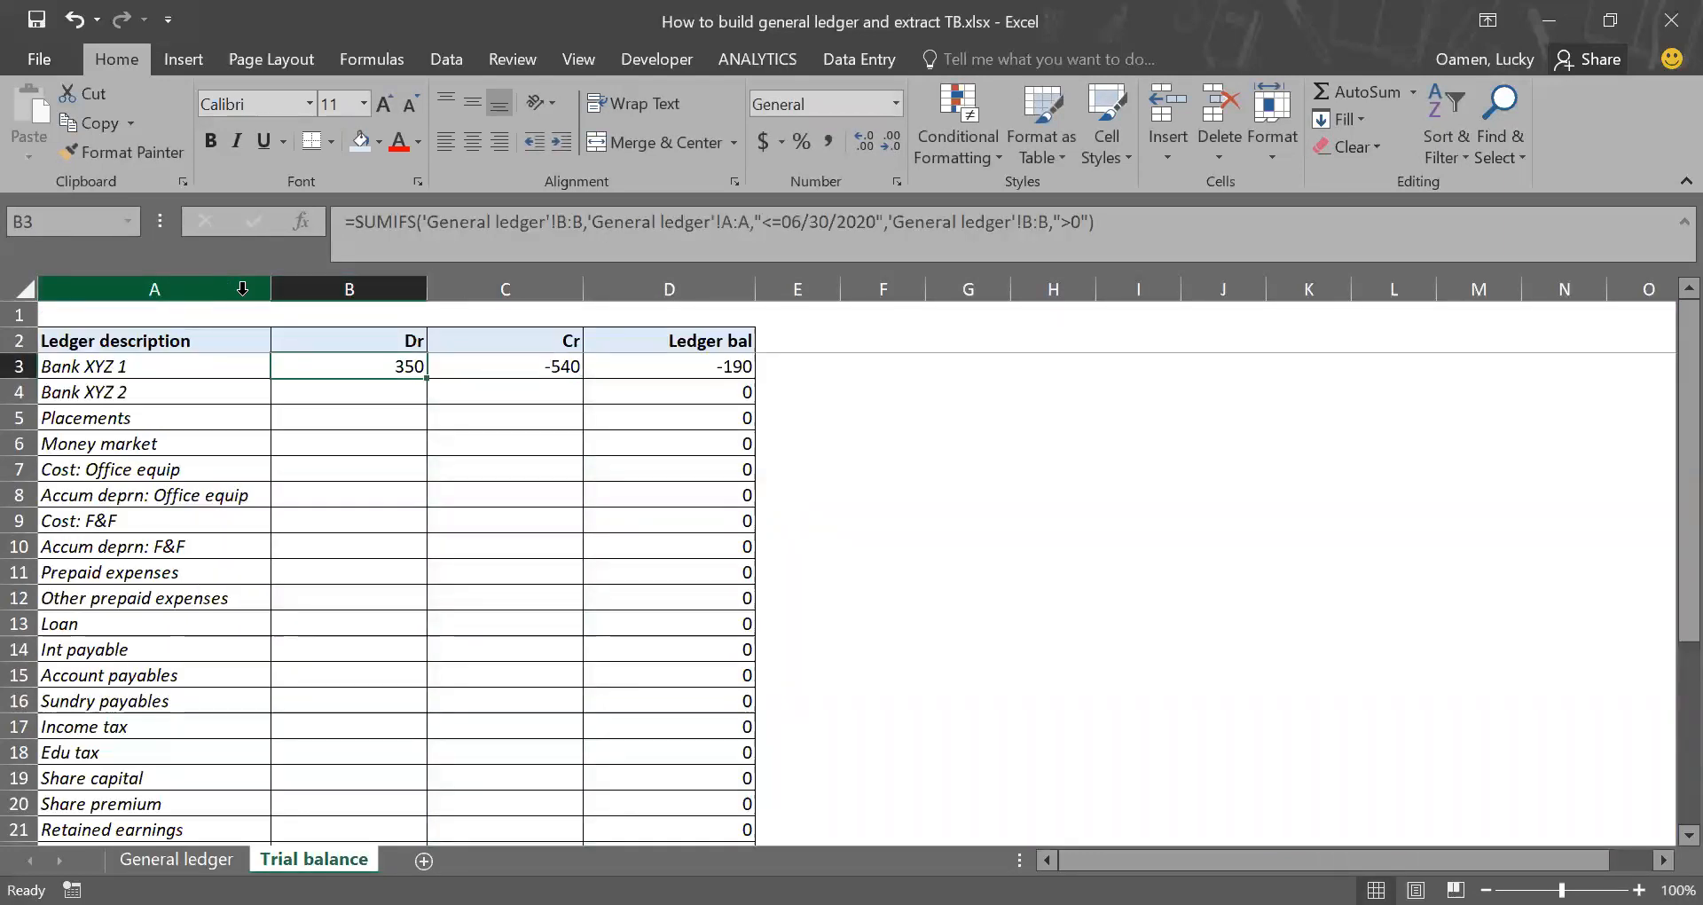
key(Right)
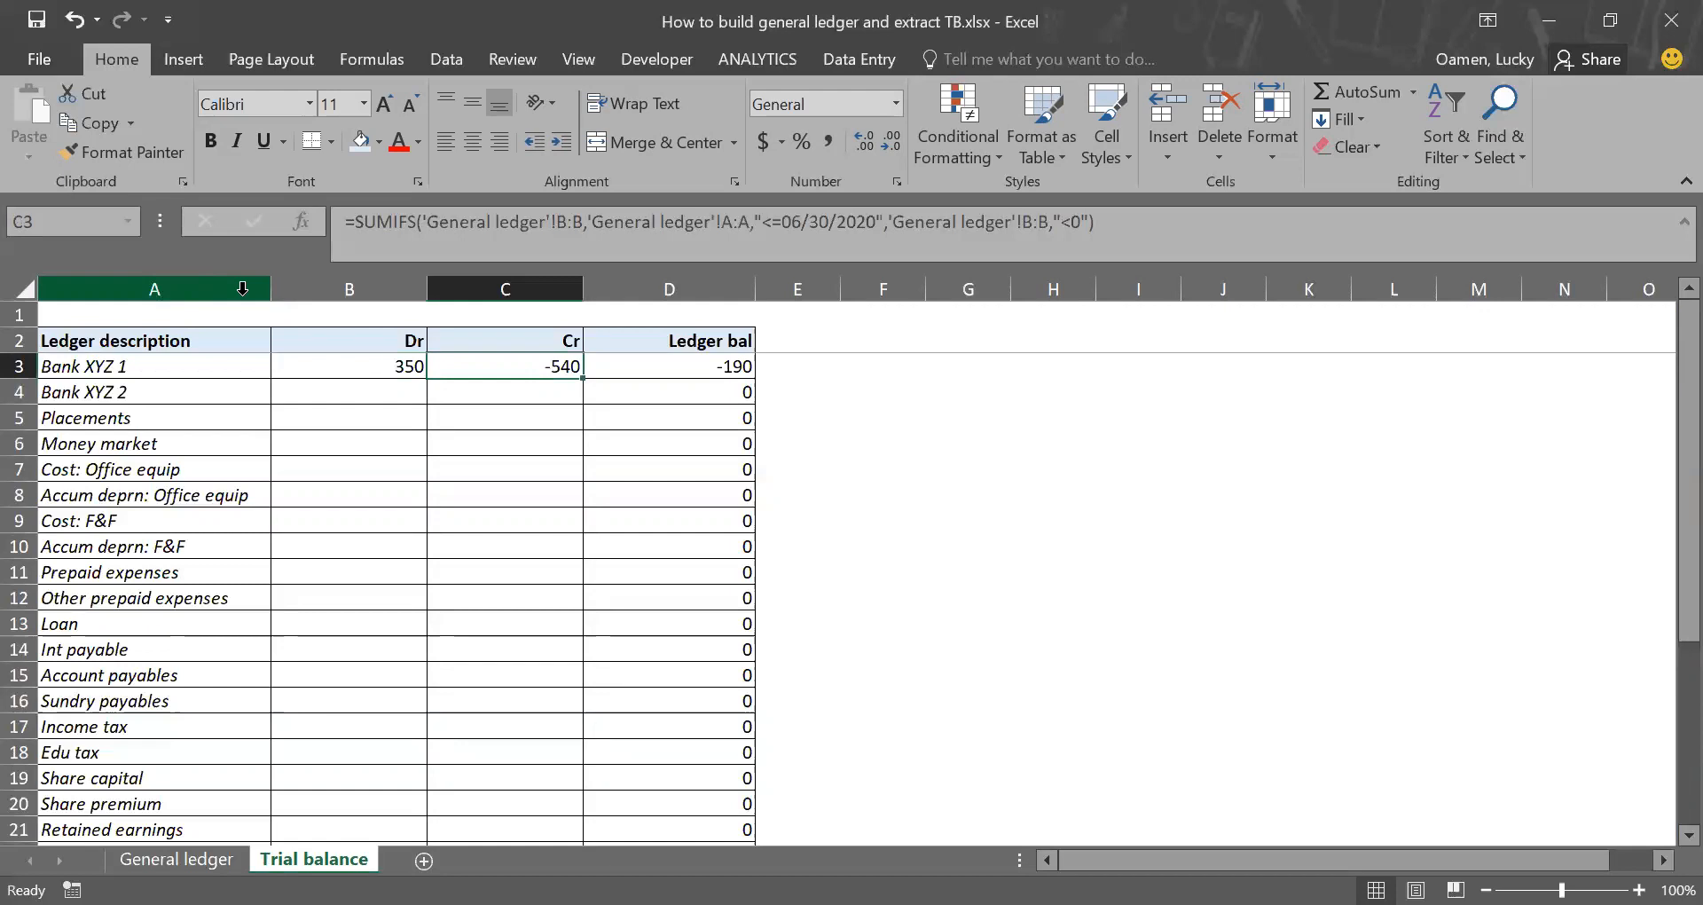
key(Right)
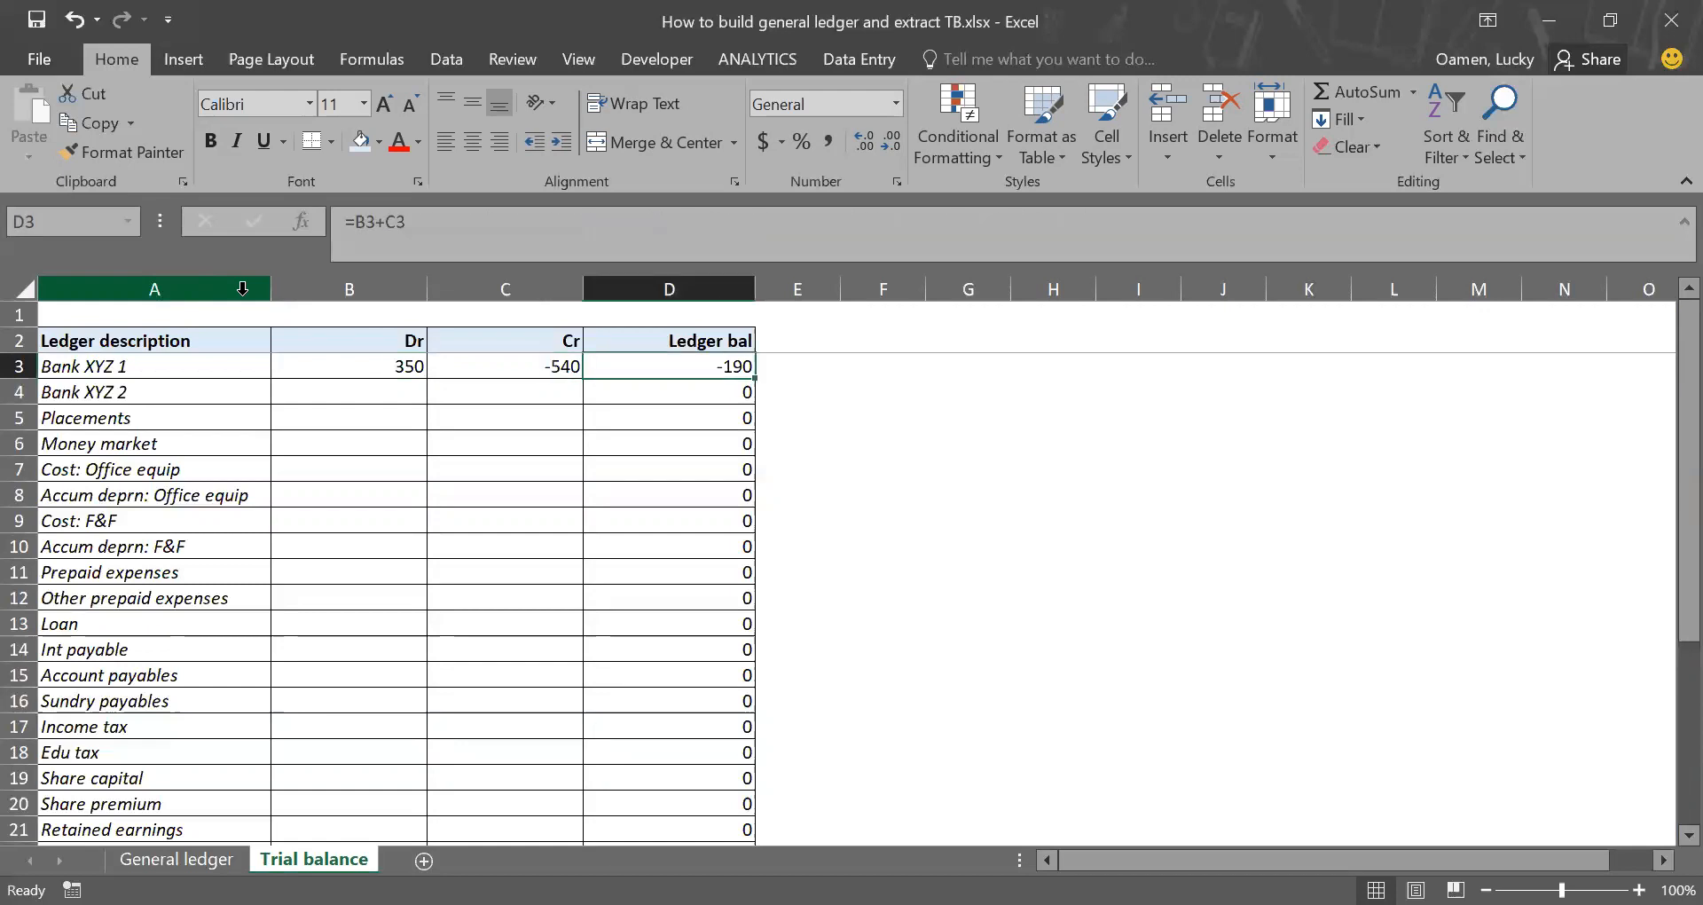
Step: Enter 1000 for Bank XYZ 1 on 2-Jul-20 in B11 of General ledger and check the date cutoff in Trial balance
key(ctrl+Page_Up)
key(Down)
key(Down)
key(Down)
key(Down)
key(Down)
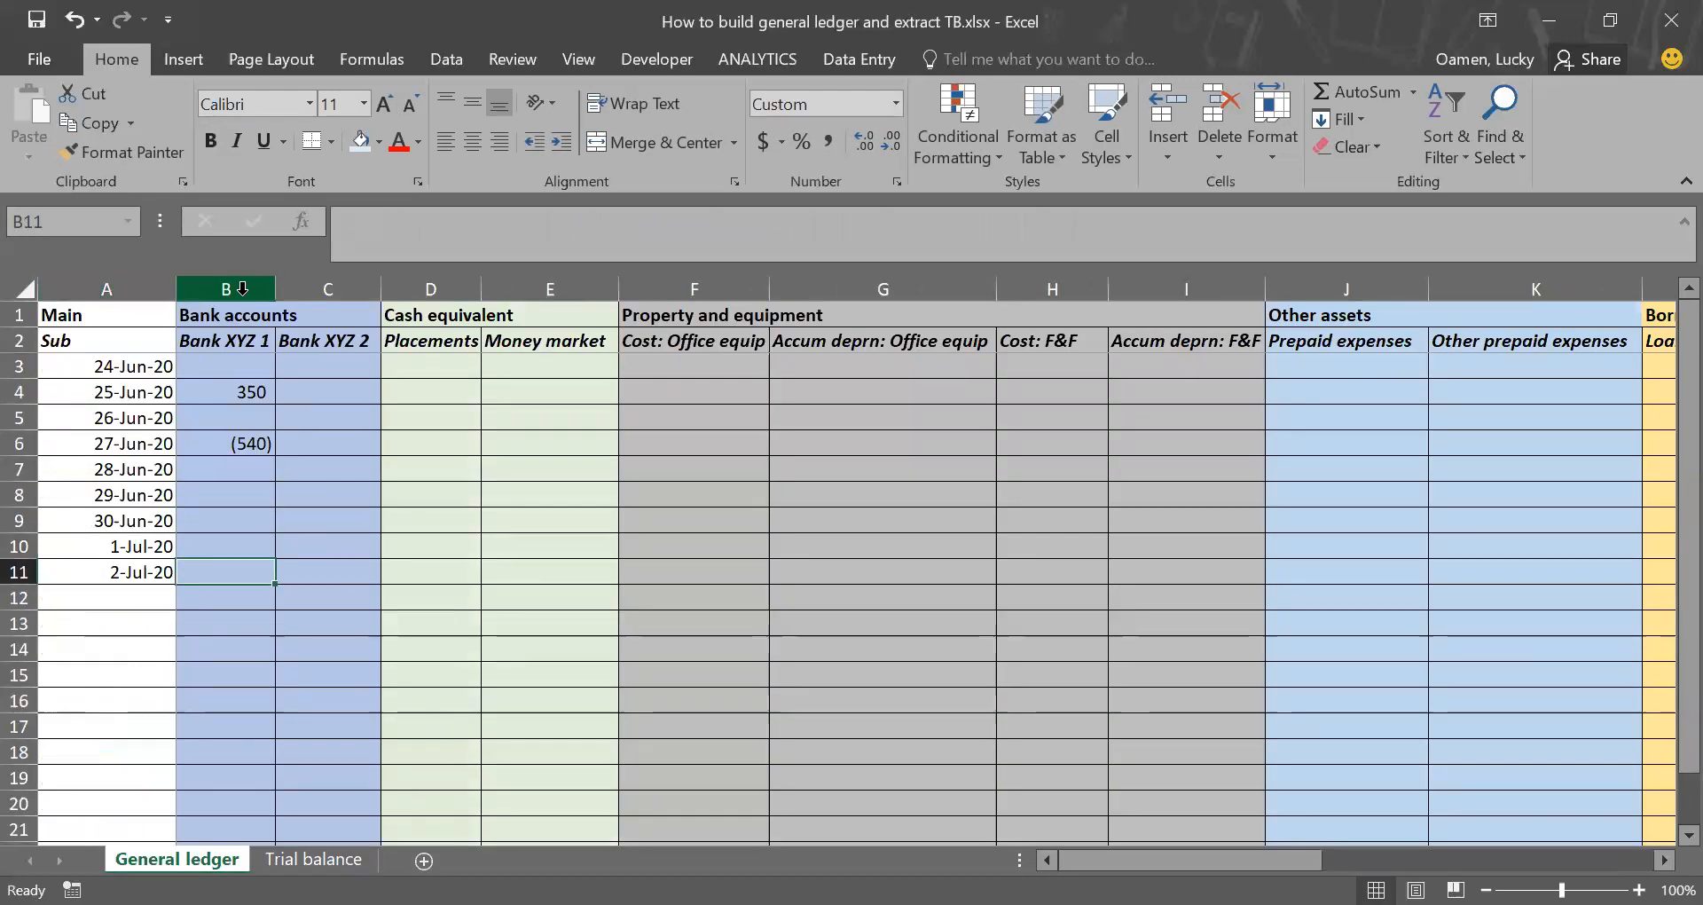
text(1000)
key(Return)
key(ctrl+Page_Down)
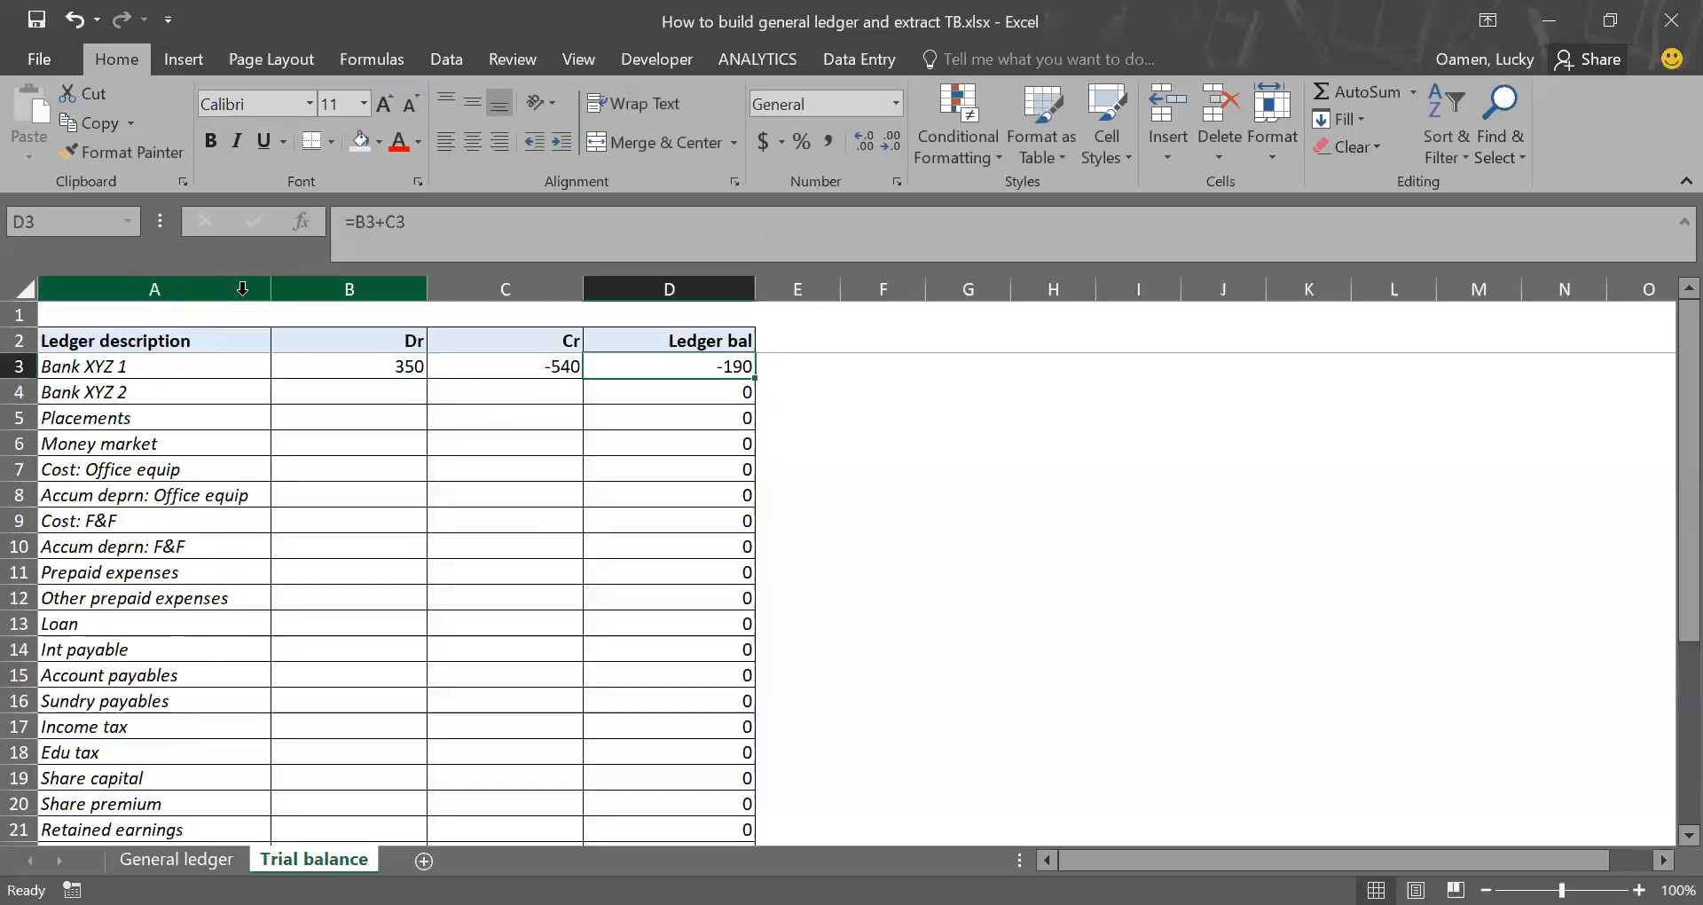
key(ctrl+Page_Up)
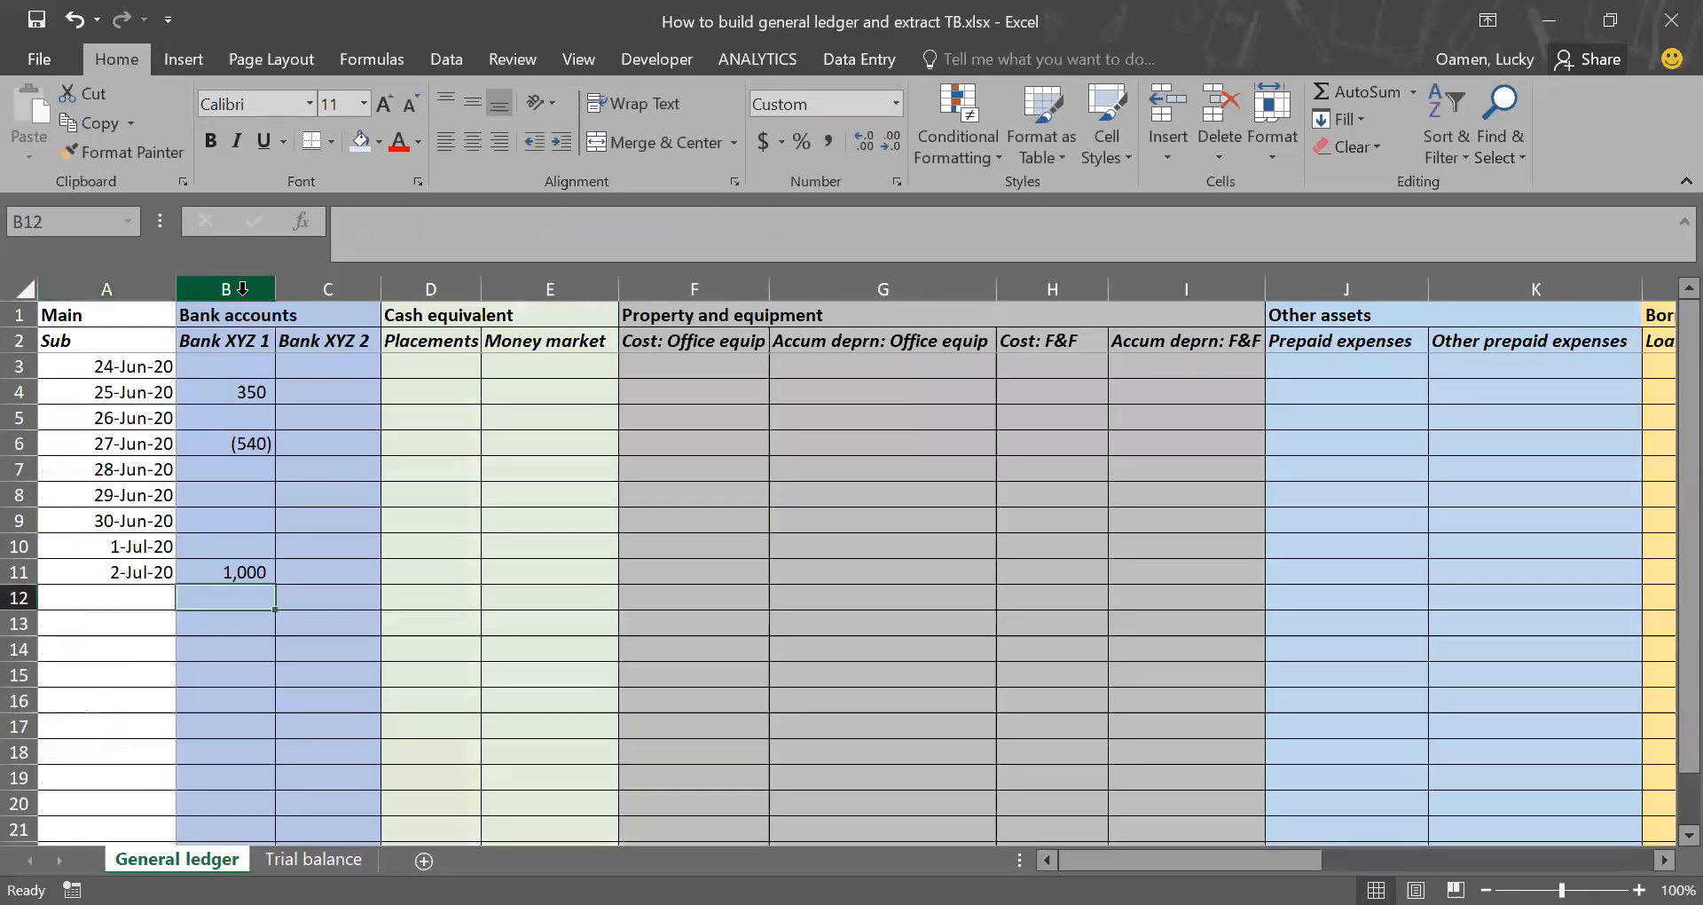
key(ctrl+Page_Down)
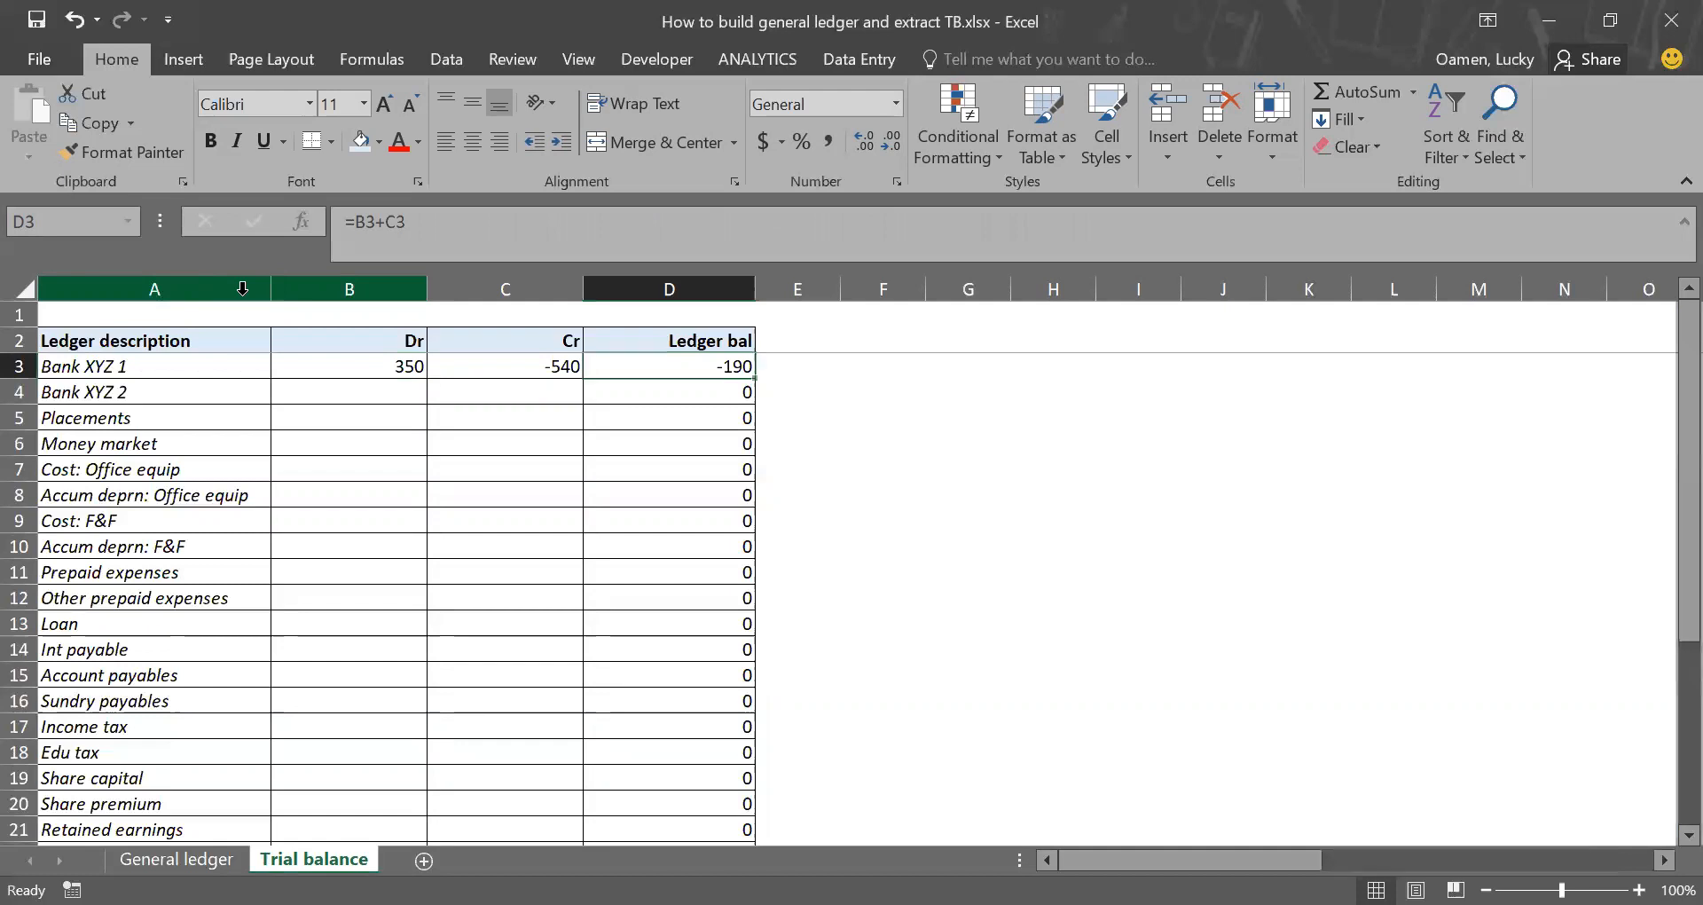
Step: Clear all Bank XYZ 1 test entries from B4:B11 of General ledger
key(ctrl+Page_Up)
key(shift+Up)
key(shift+Up)
key(shift+Up)
key(shift+Up)
key(shift+Up)
key(shift+Up)
key(shift+Up)
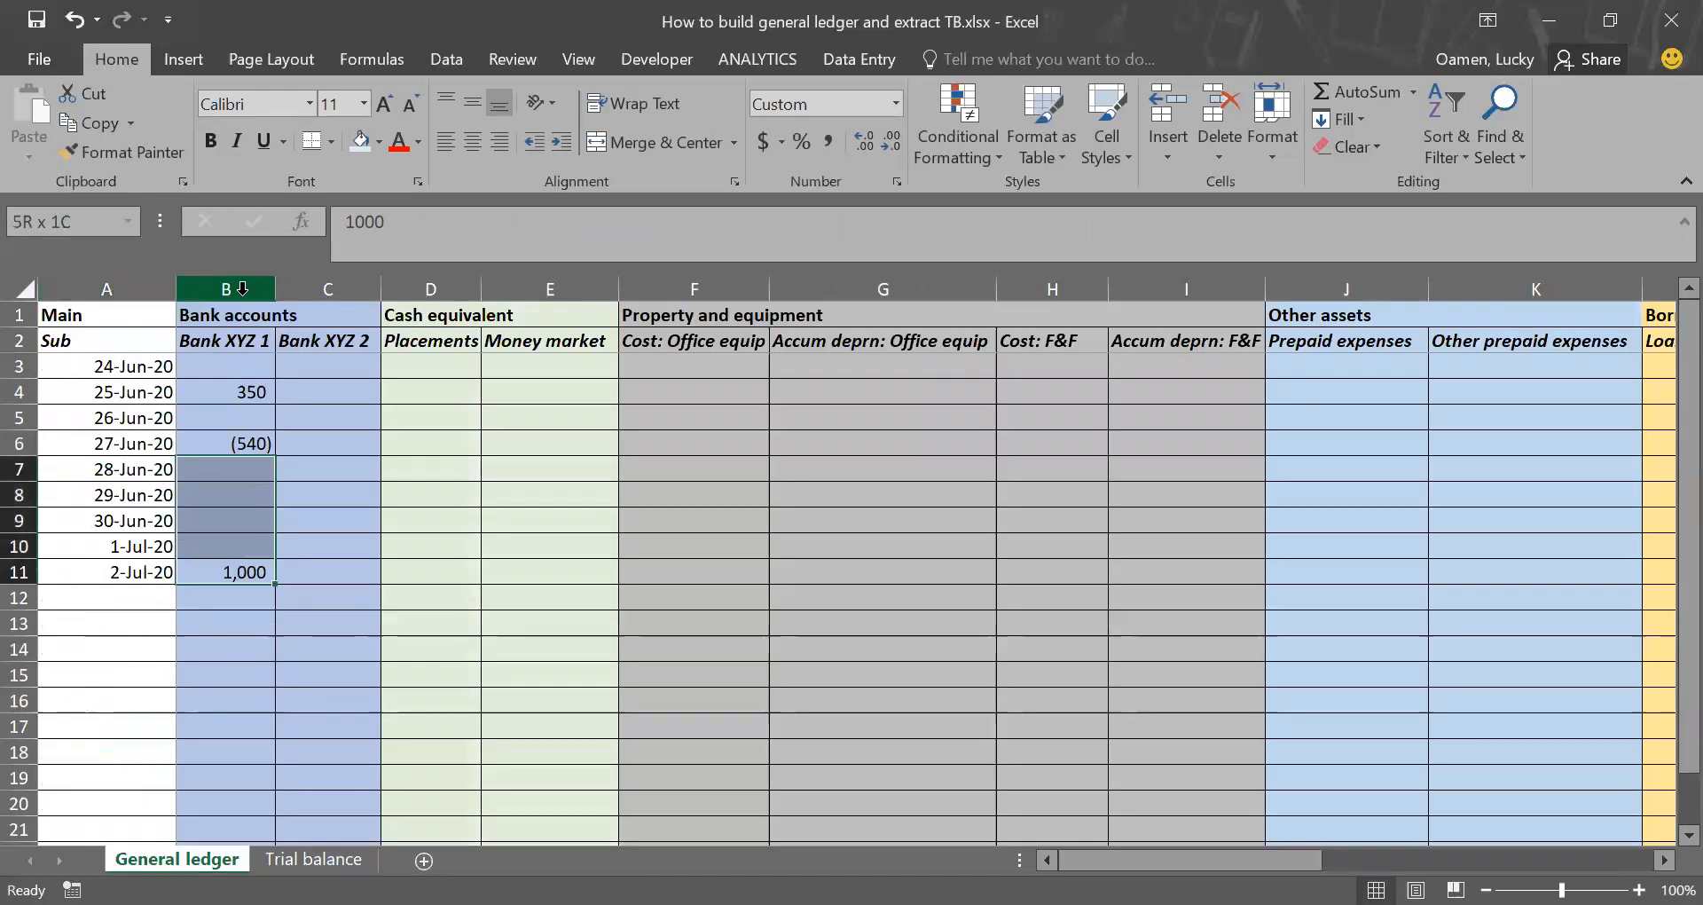
key(Delete)
key(Down)
key(Up)
key(Up)
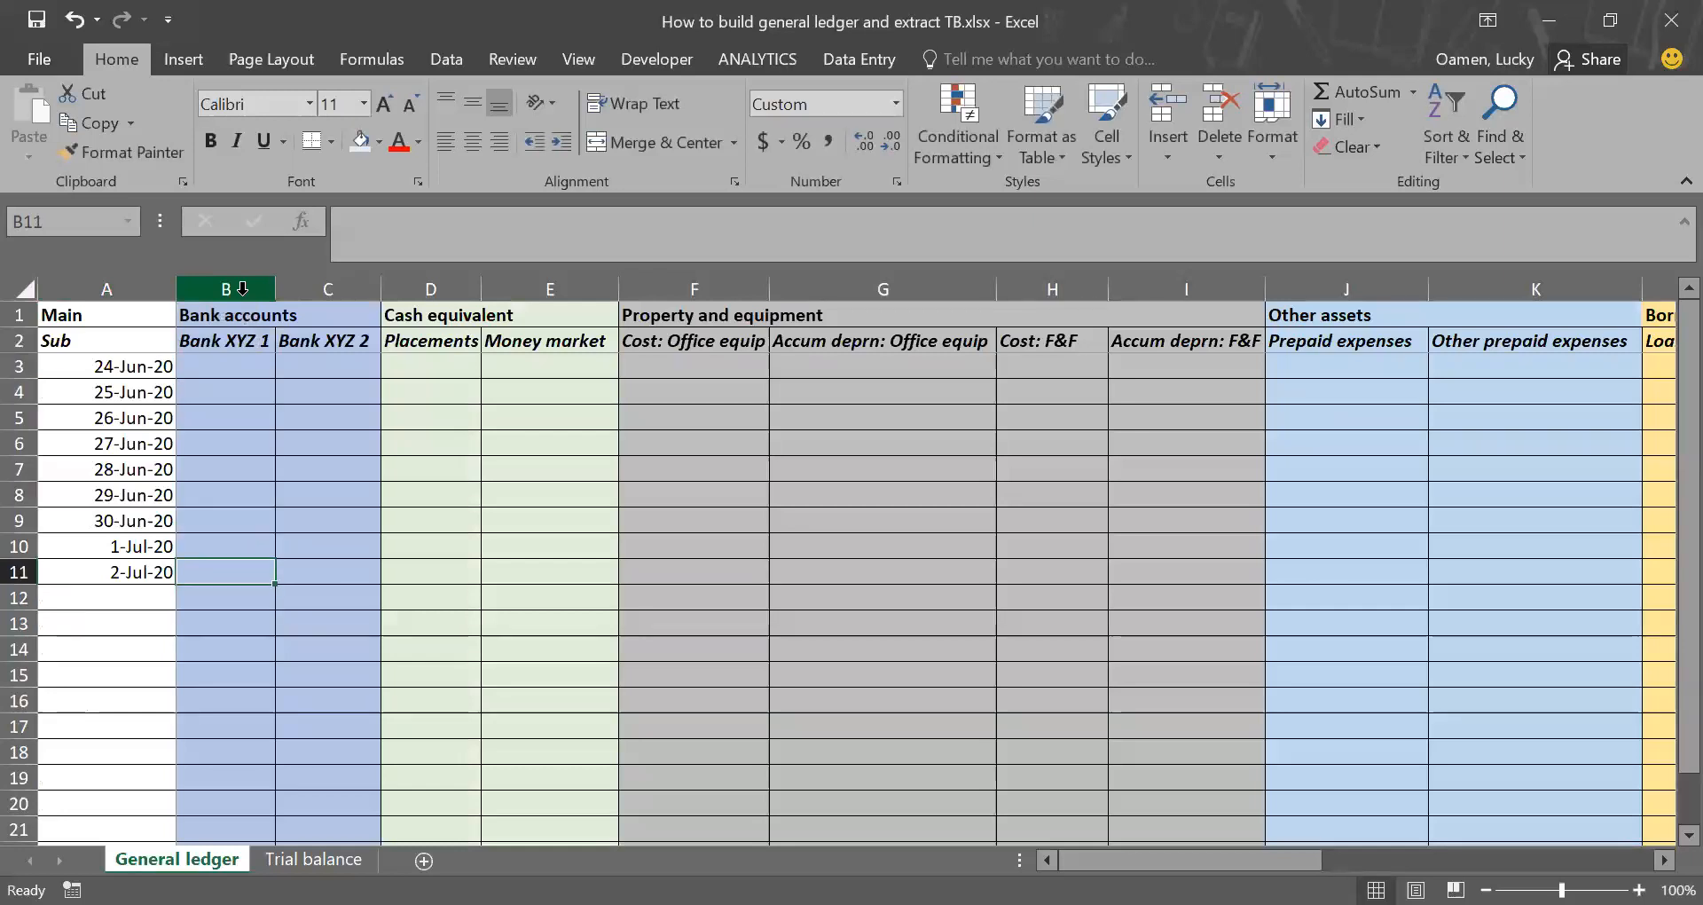
key(Right)
key(Right)
key(Right)
key(Right)
key(Right)
key(Right)
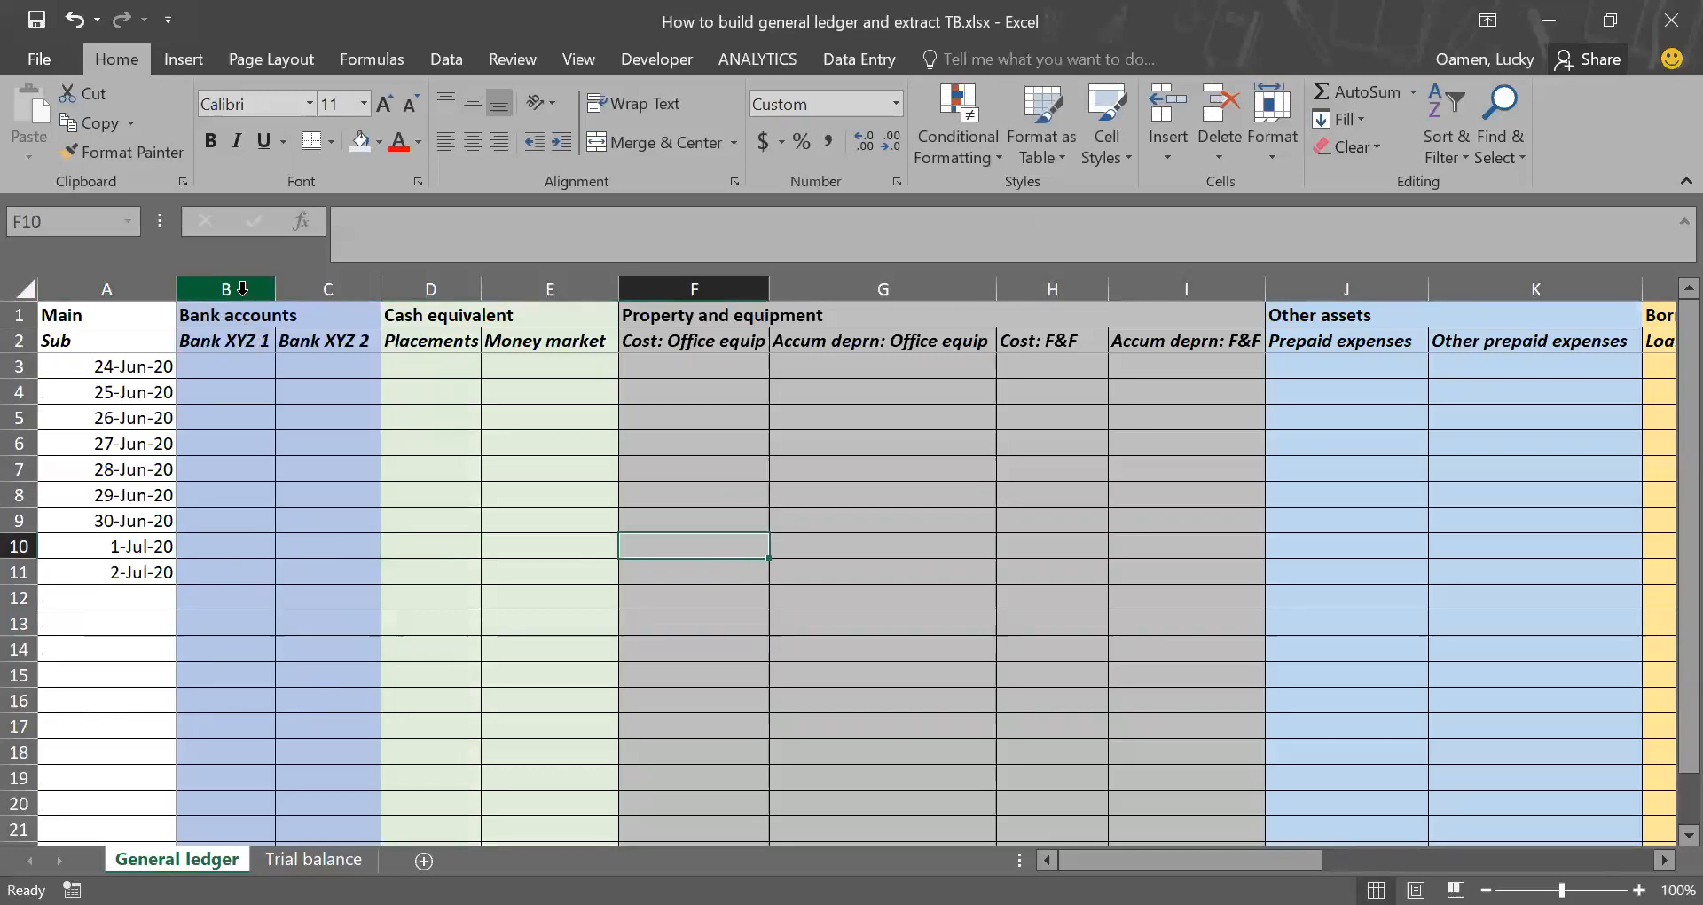
key(Left)
key(Left)
key(Left)
key(Left)
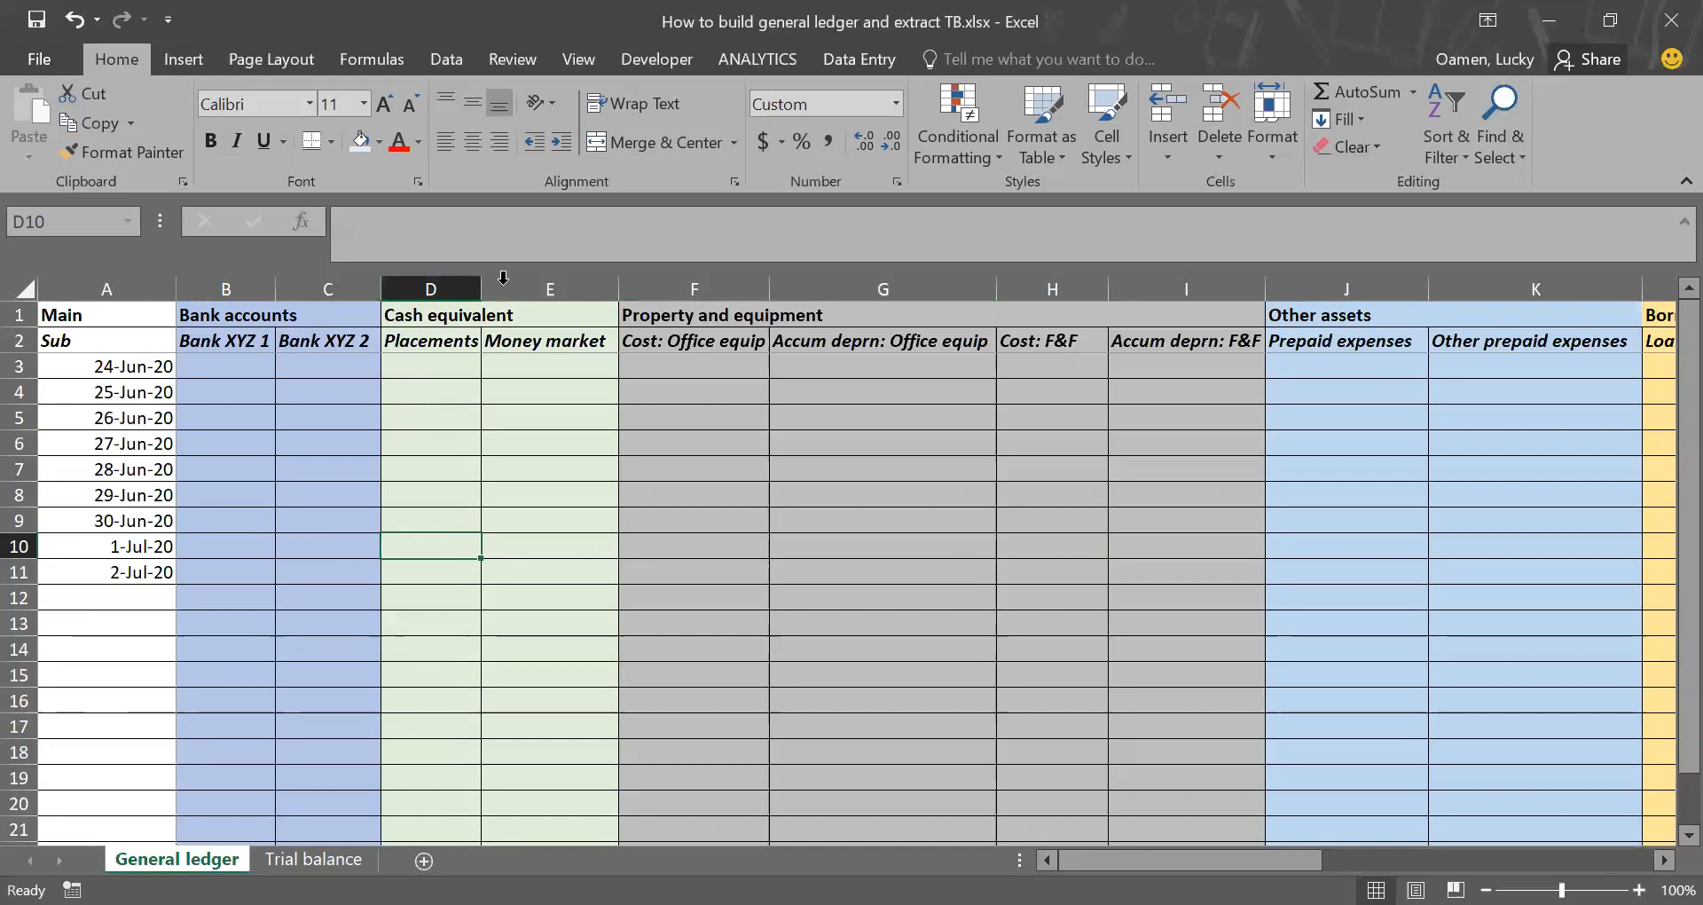
Step: Examine the column B references in the Bank XYZ 1 Dr and Cr formulas of Trial balance
click(314, 858)
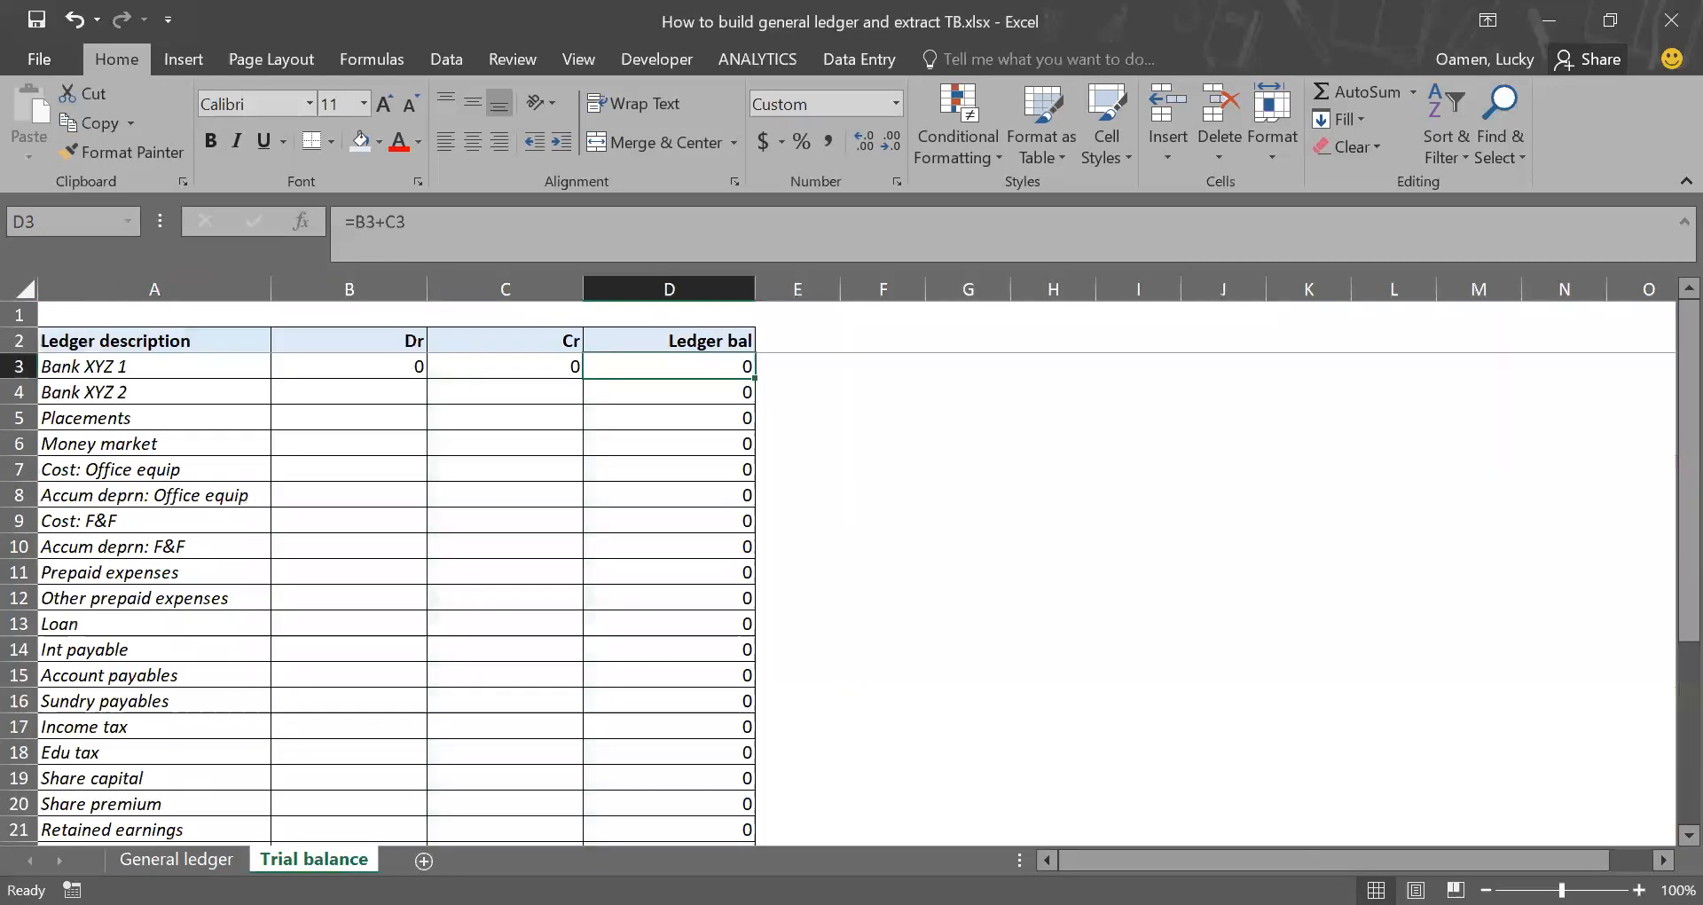
click(415, 365)
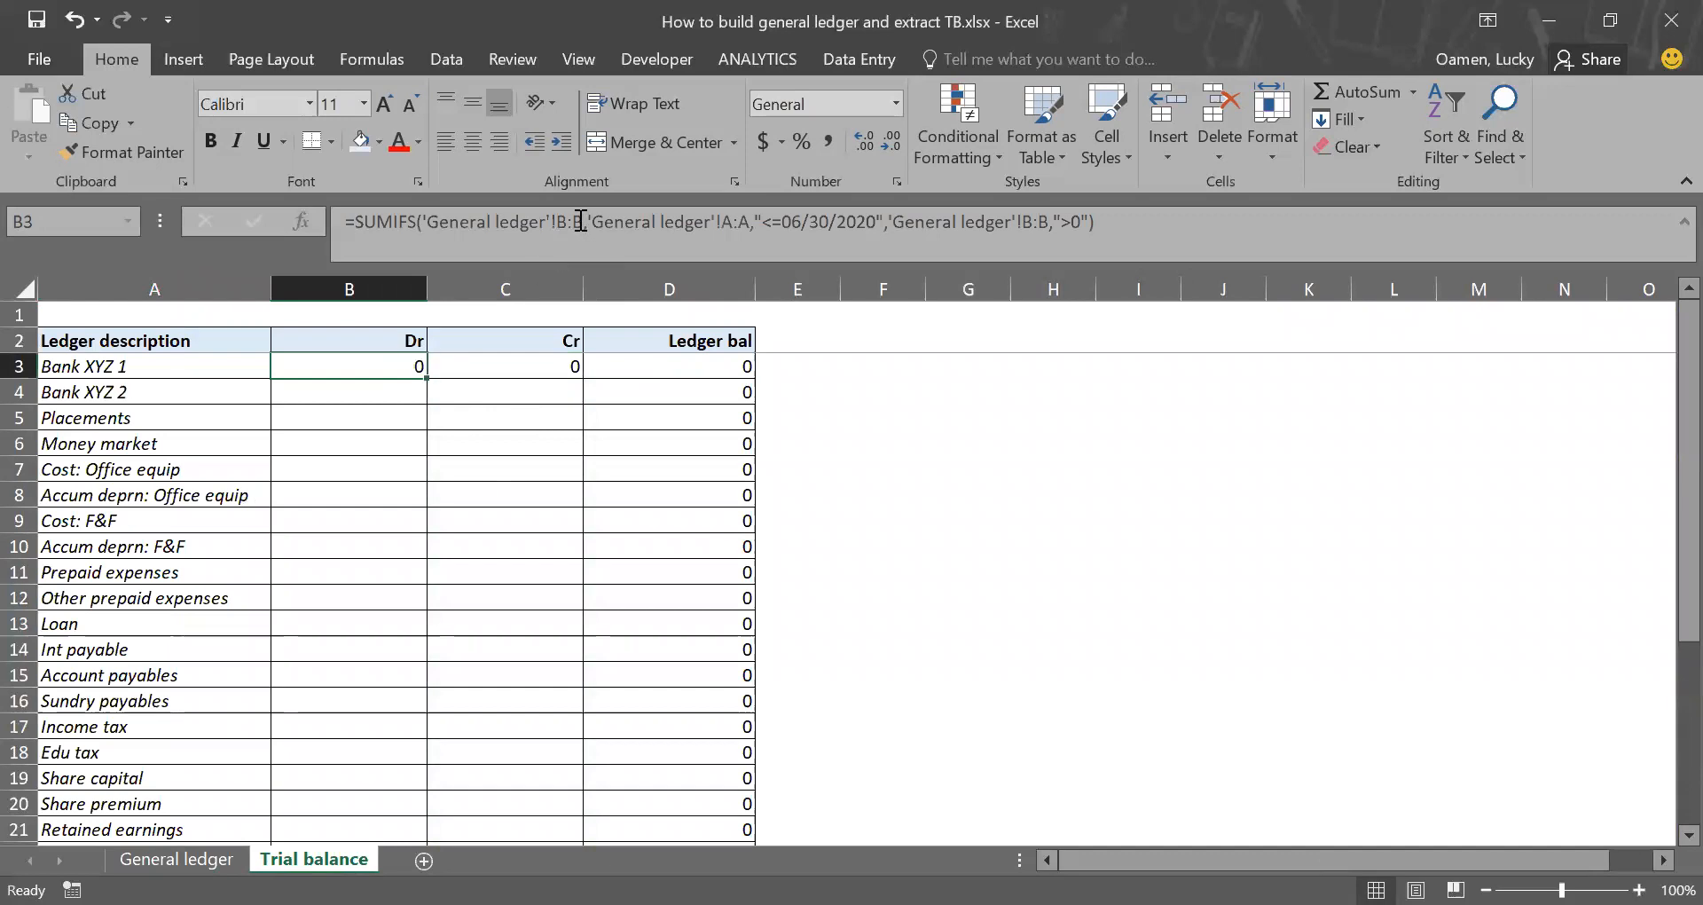
drag(582, 222, 553, 222)
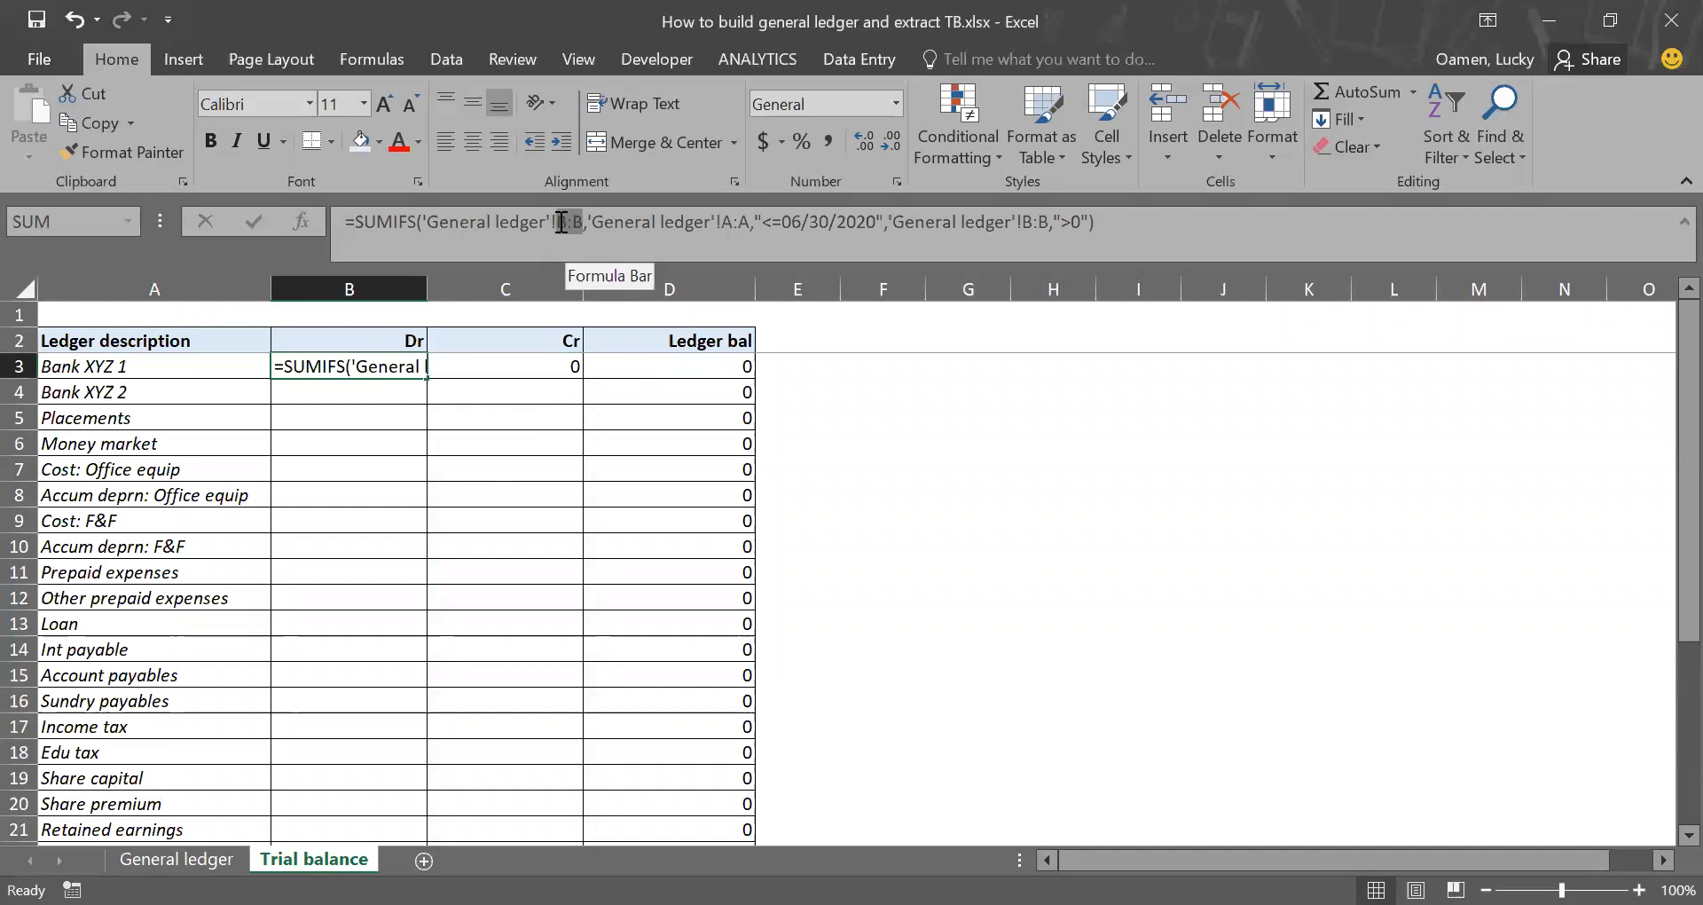
click(1039, 222)
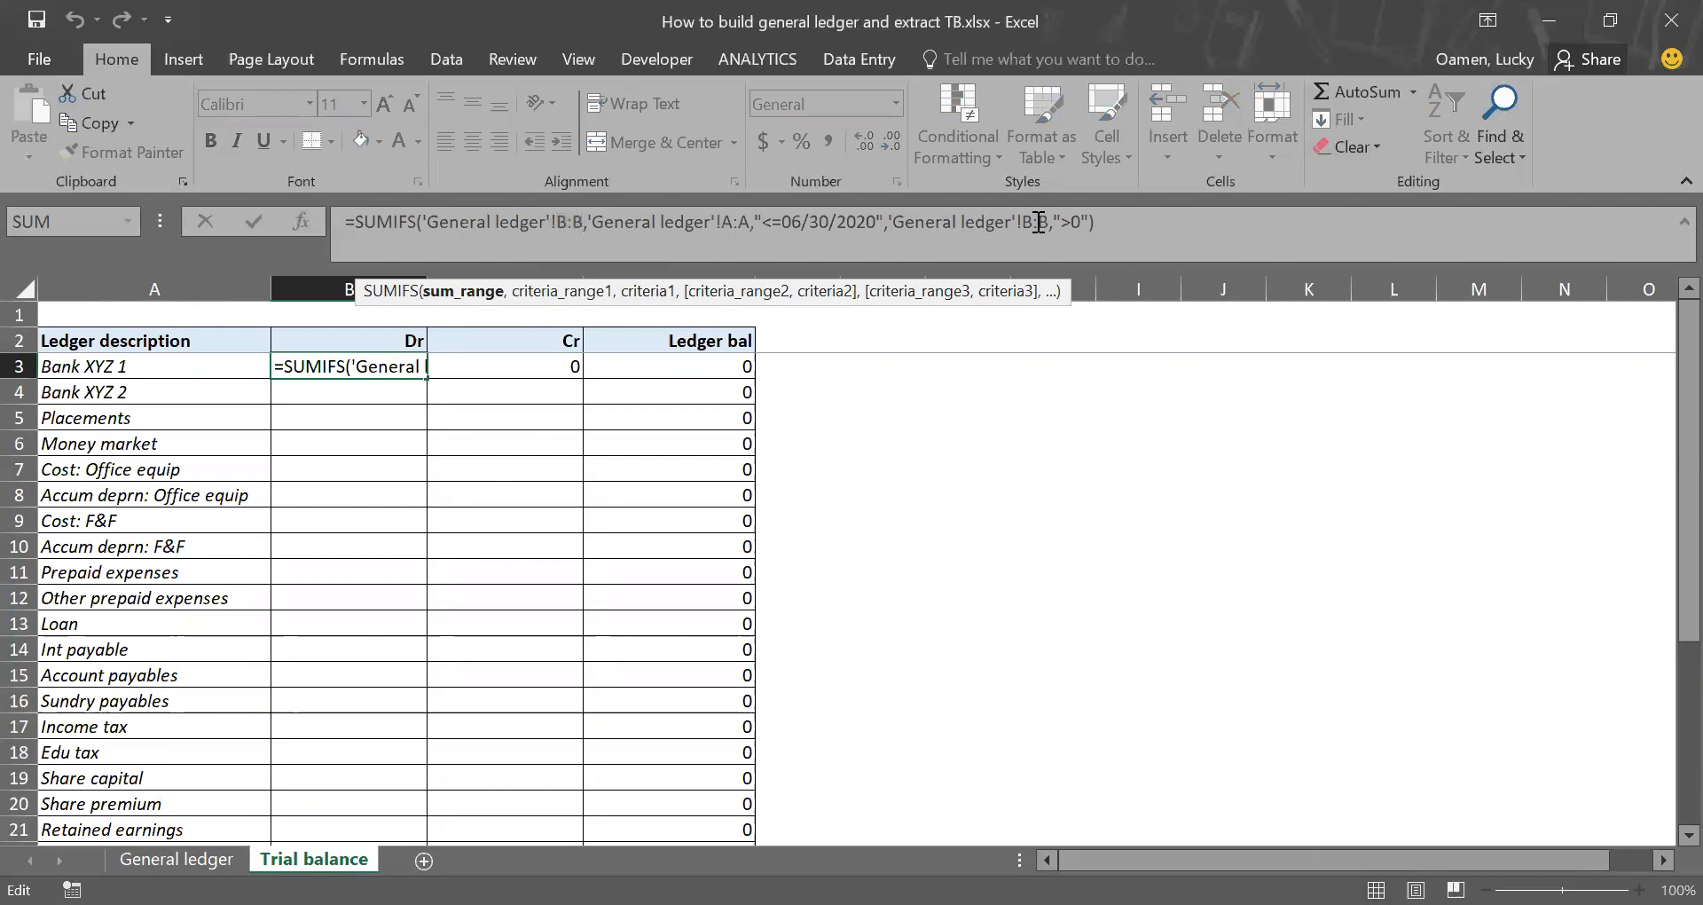
click(1029, 222)
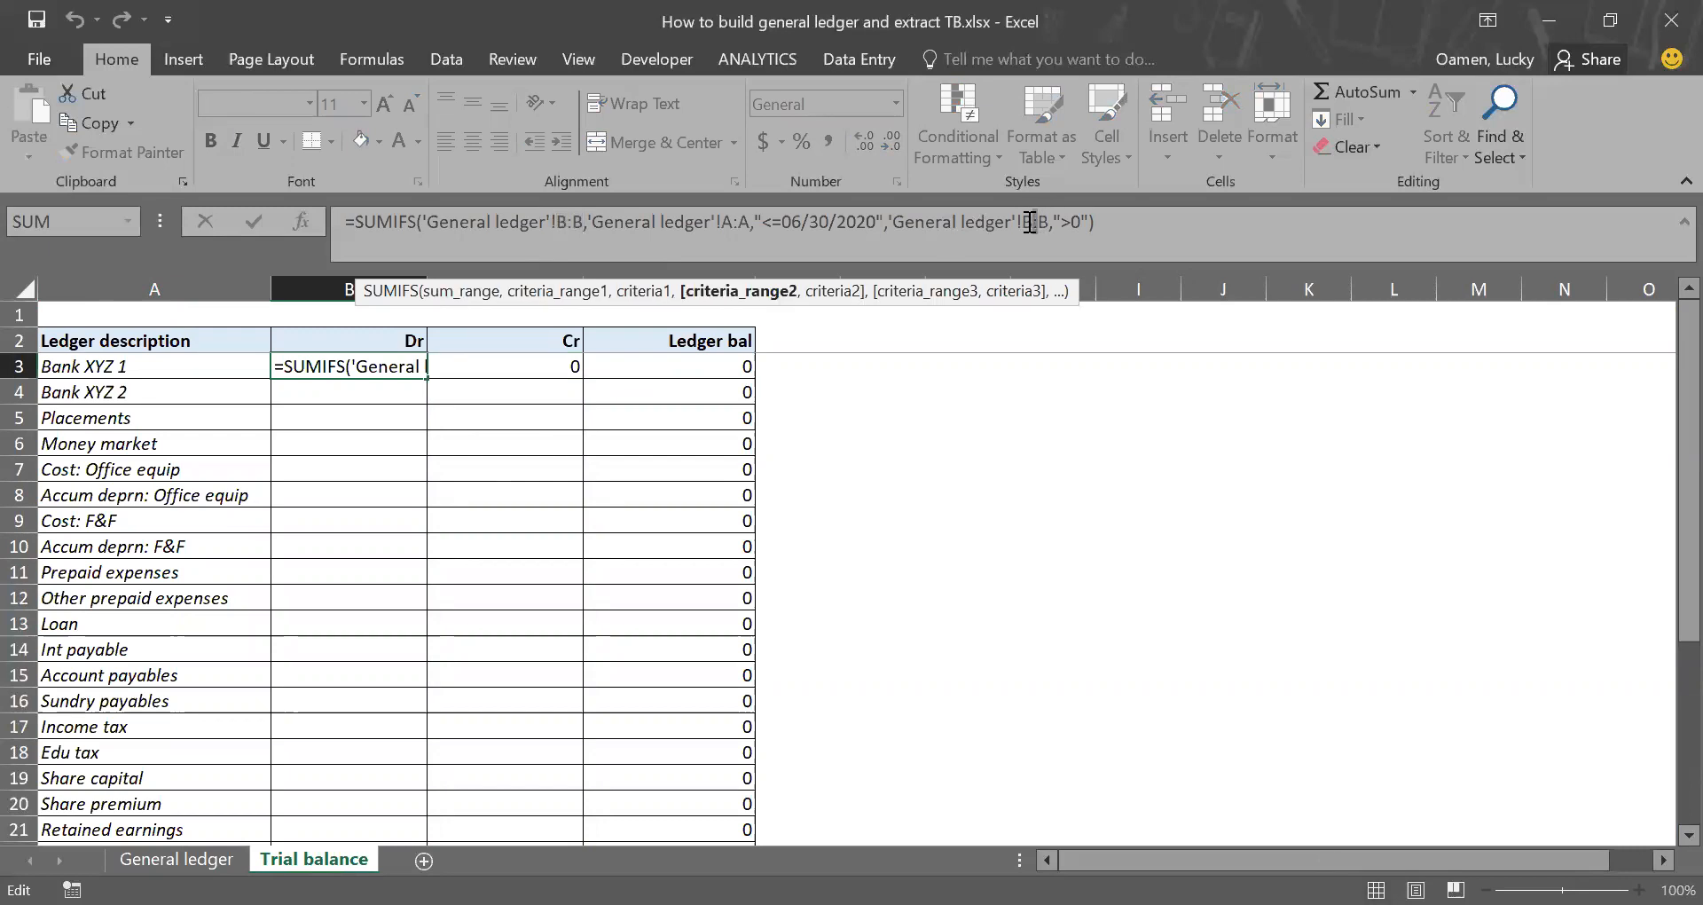
key(Return)
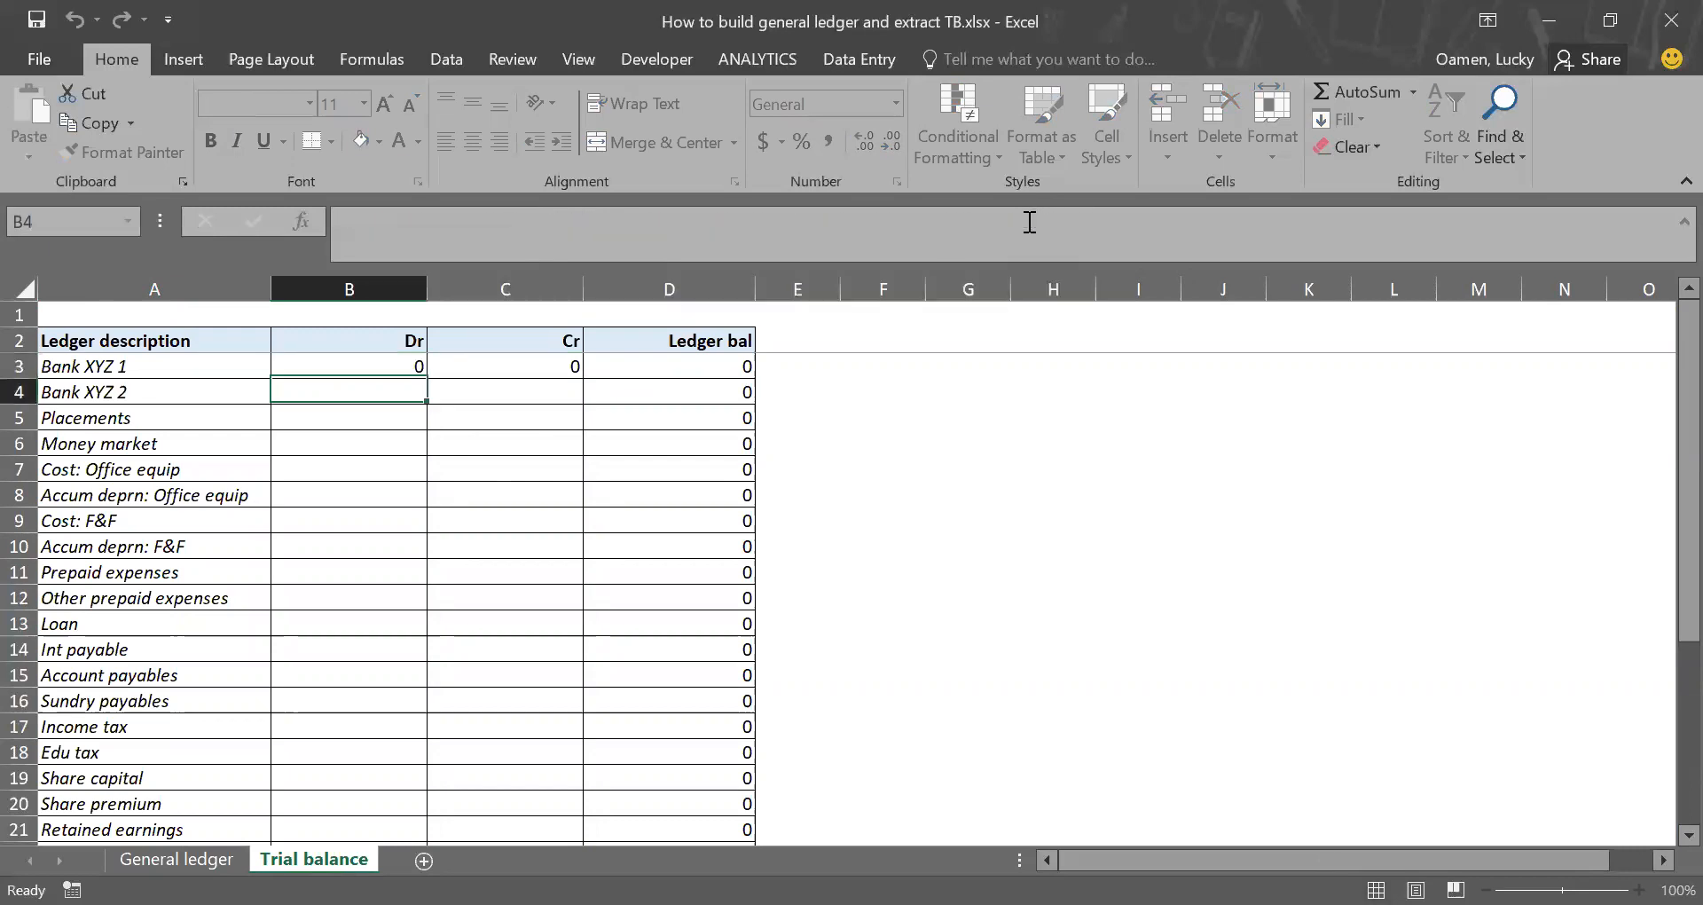
key(Up)
key(Right)
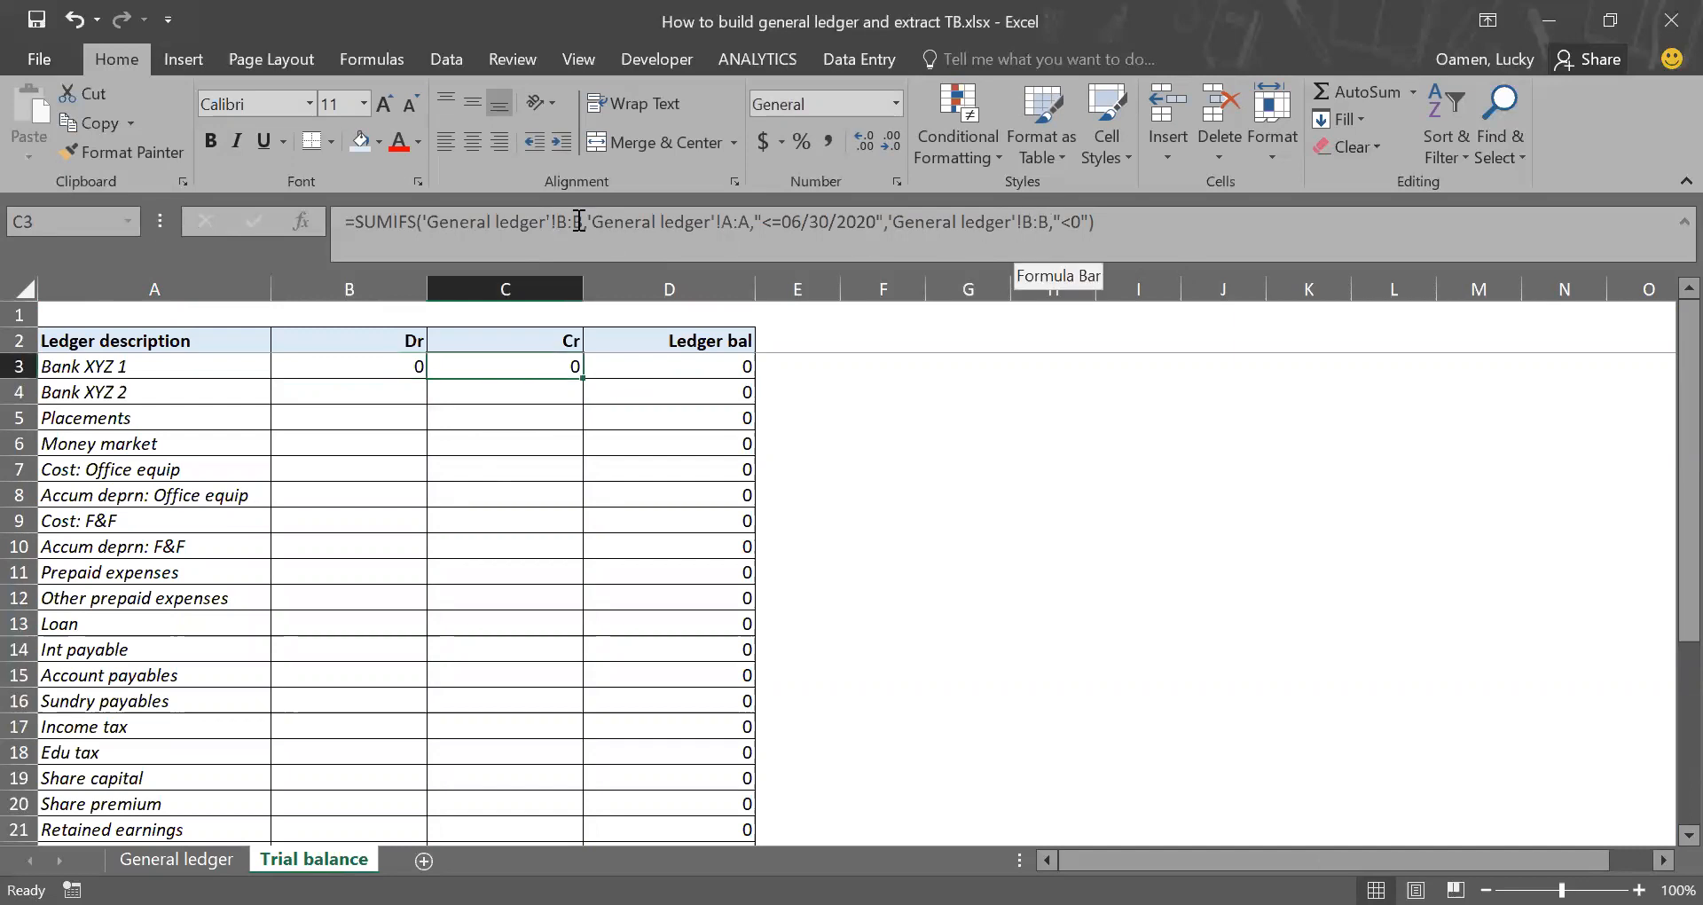
Step: Copy the Bank XYZ 1 Dr and Cr formulas from B3:C3 down to the Bank XYZ 2 row
key(Left)
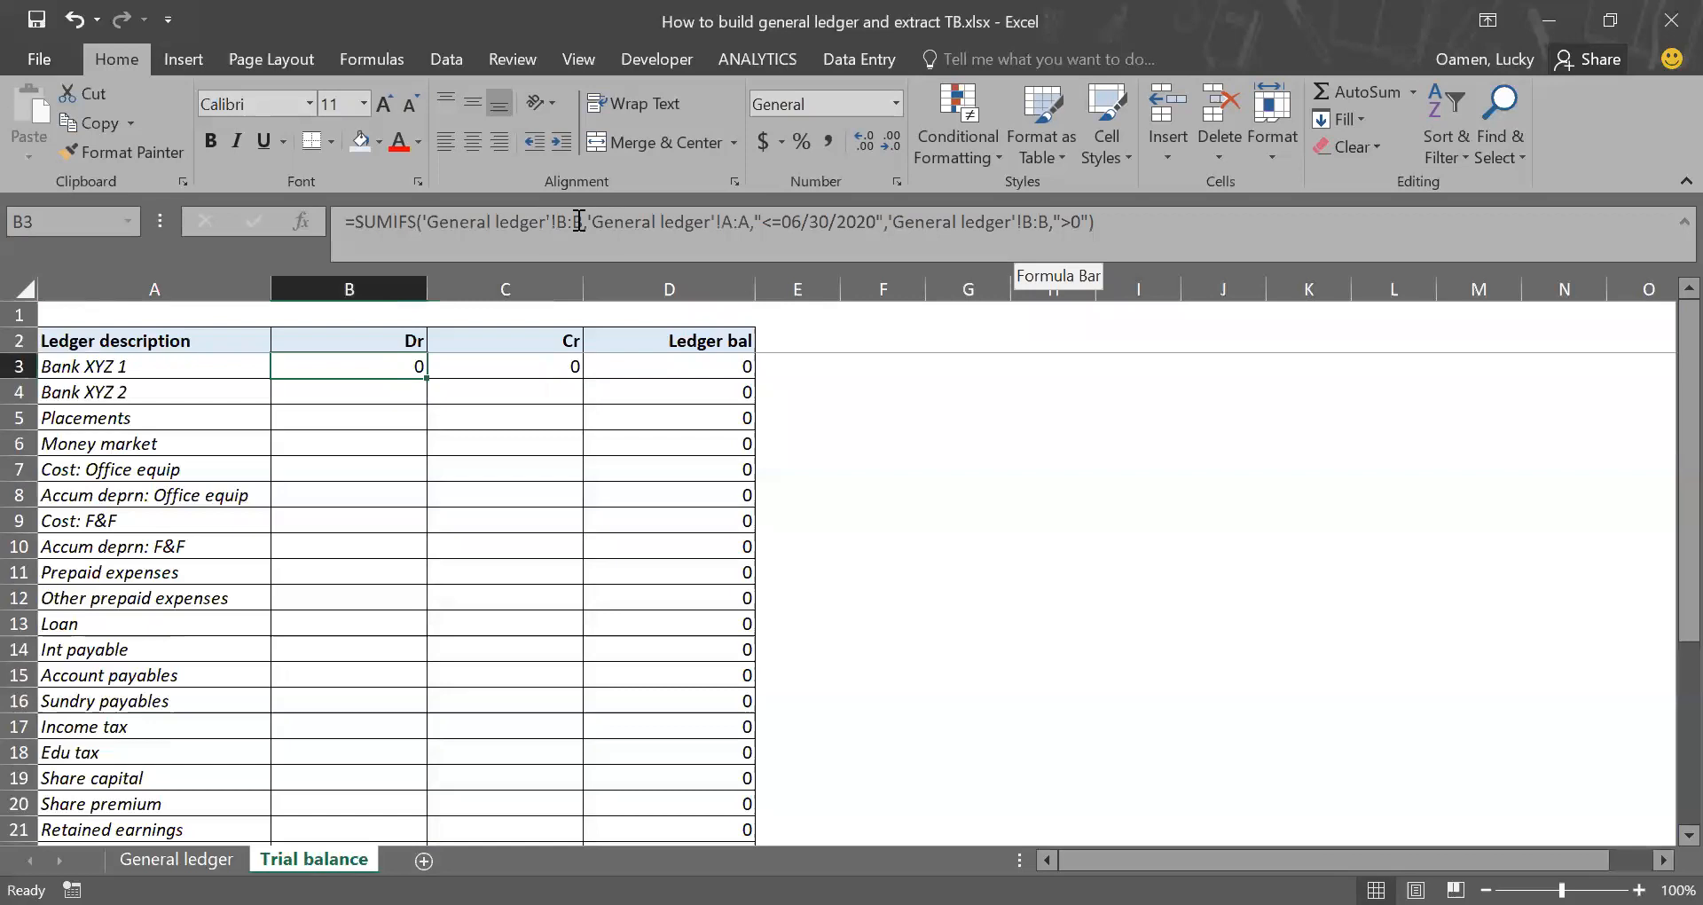
key(shift+Right)
key(ctrl+r)
drag(582, 379, 581, 393)
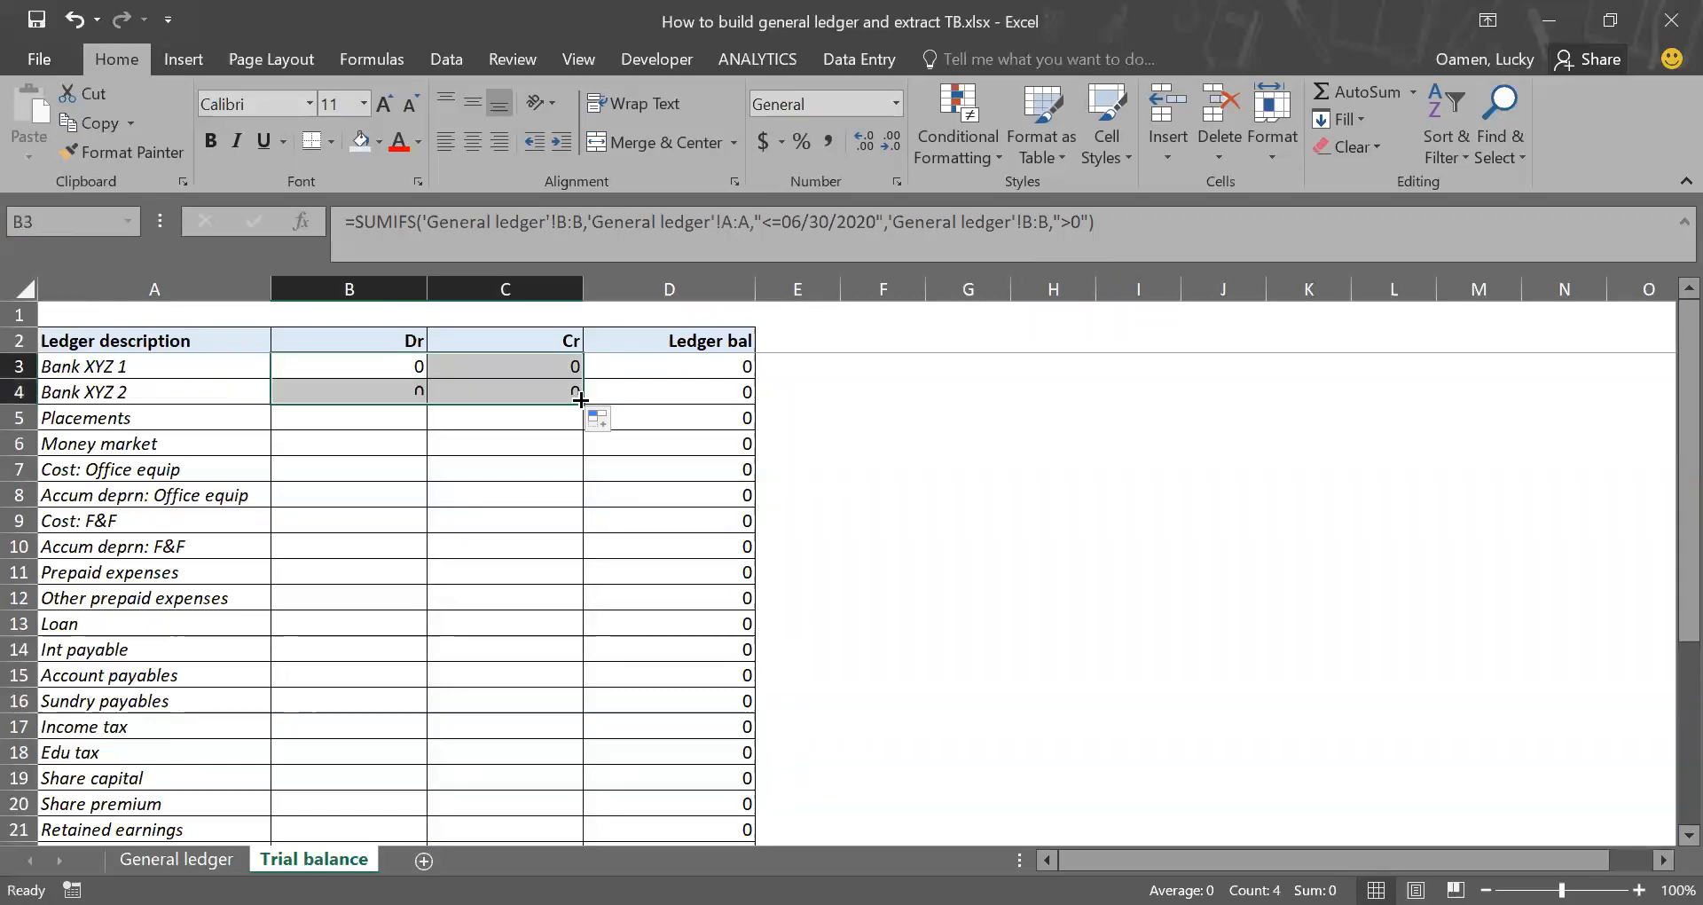
Step: Replace every b:b with c:c in the Bank XYZ 2 formulas in B4:C4
drag(380, 390, 482, 392)
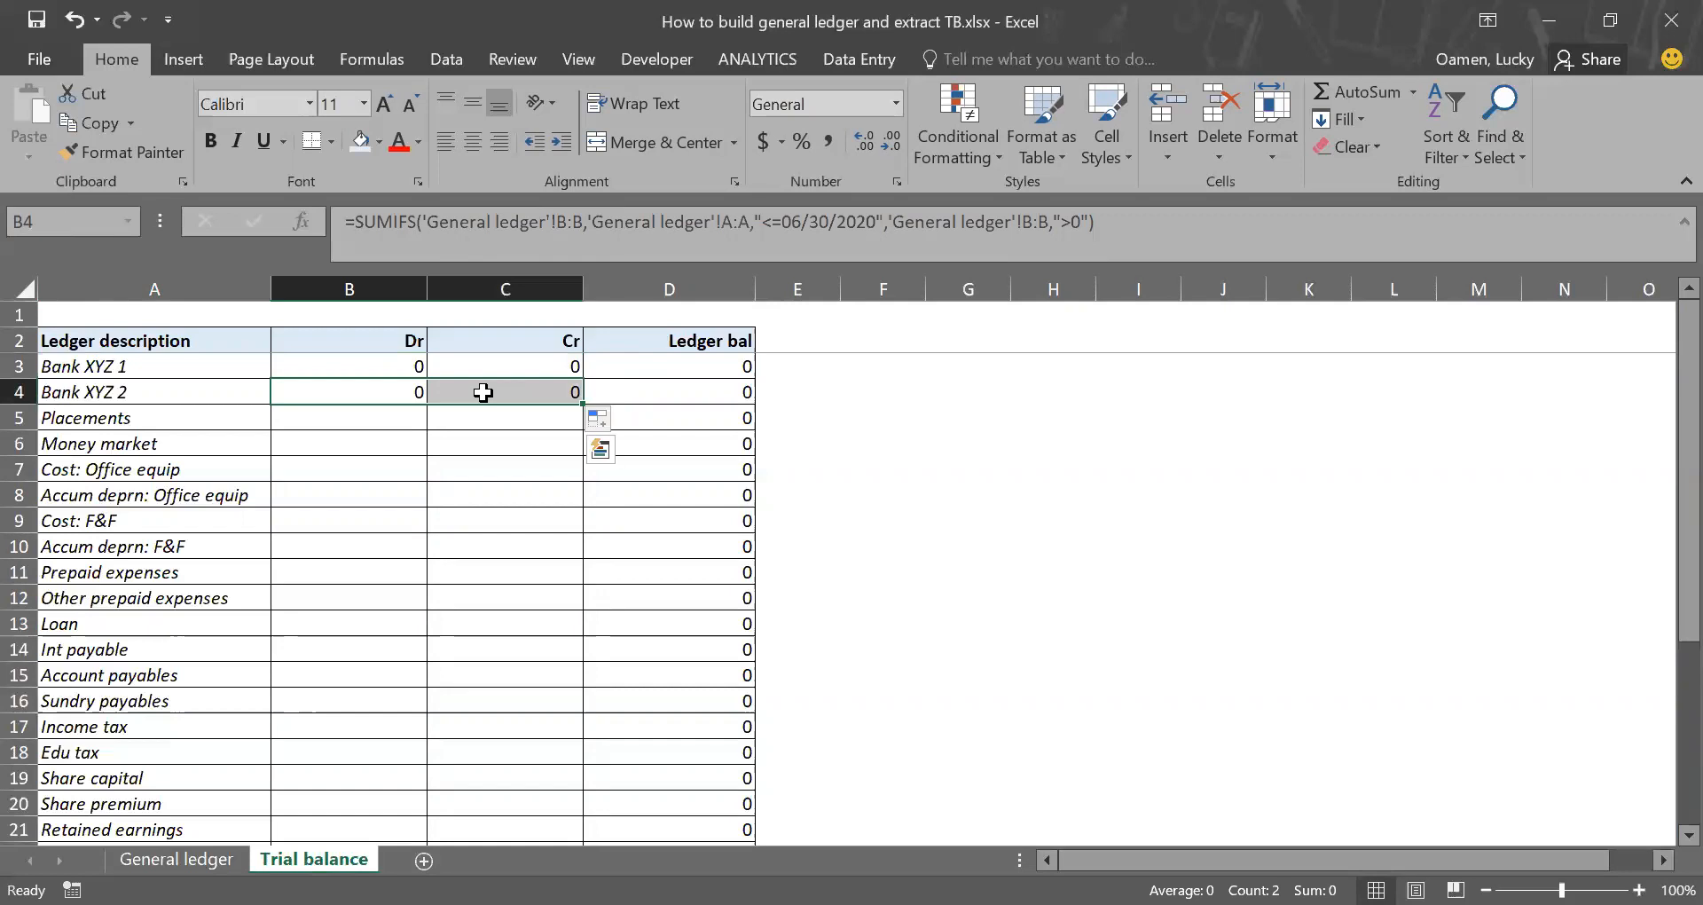
key(ctrl+f)
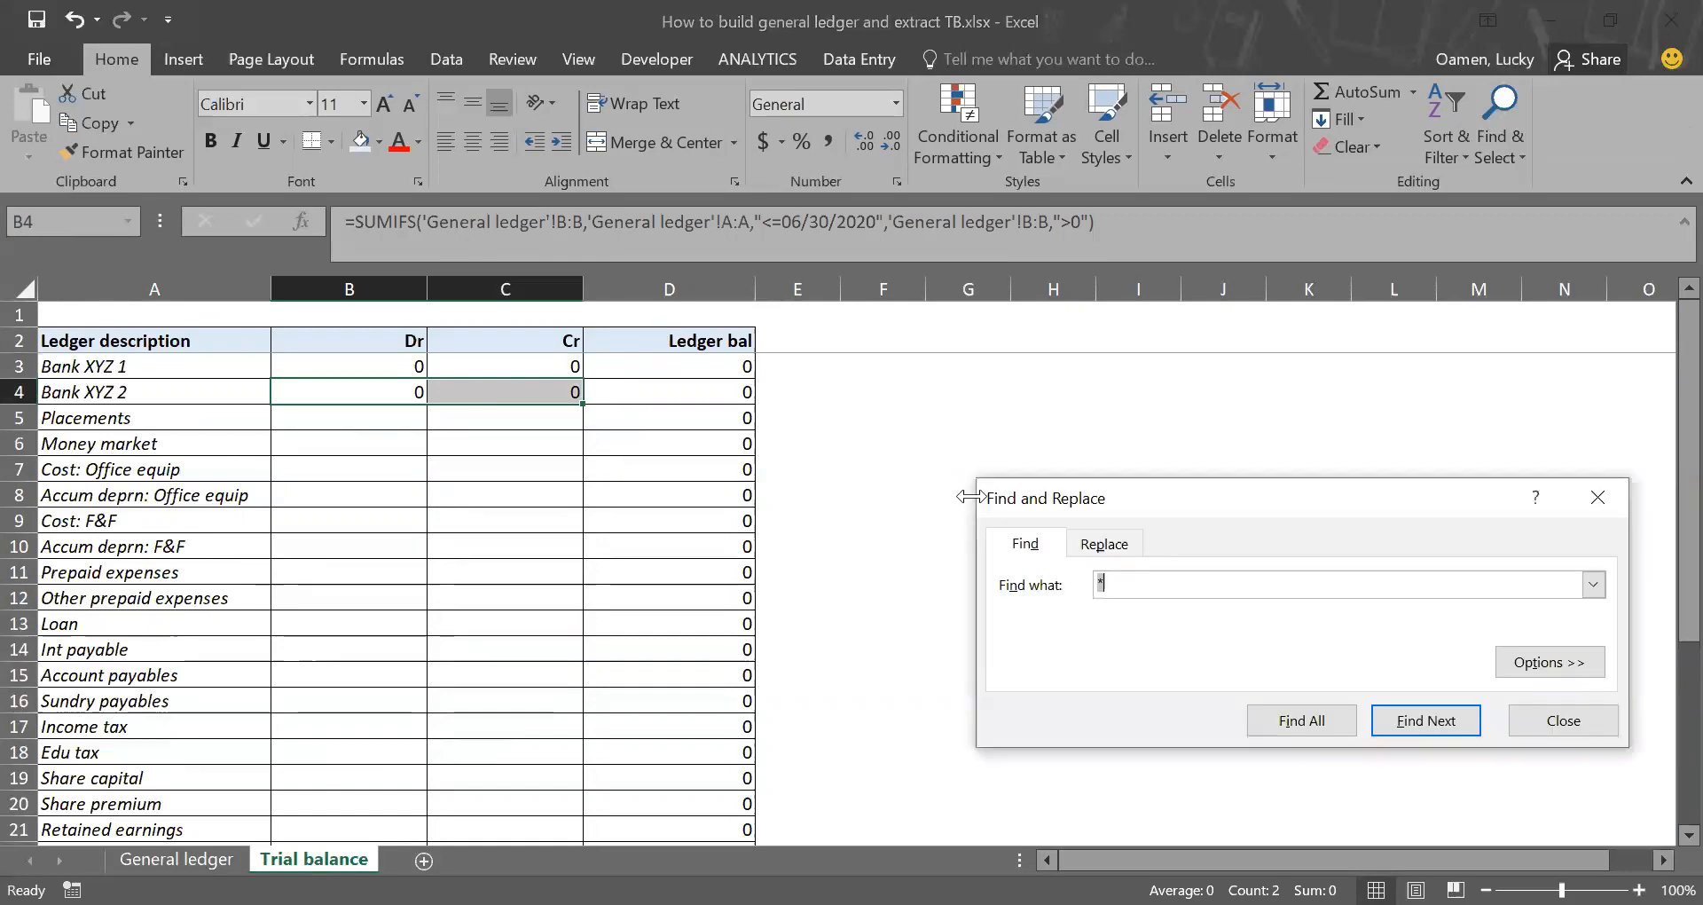
text(b:b)
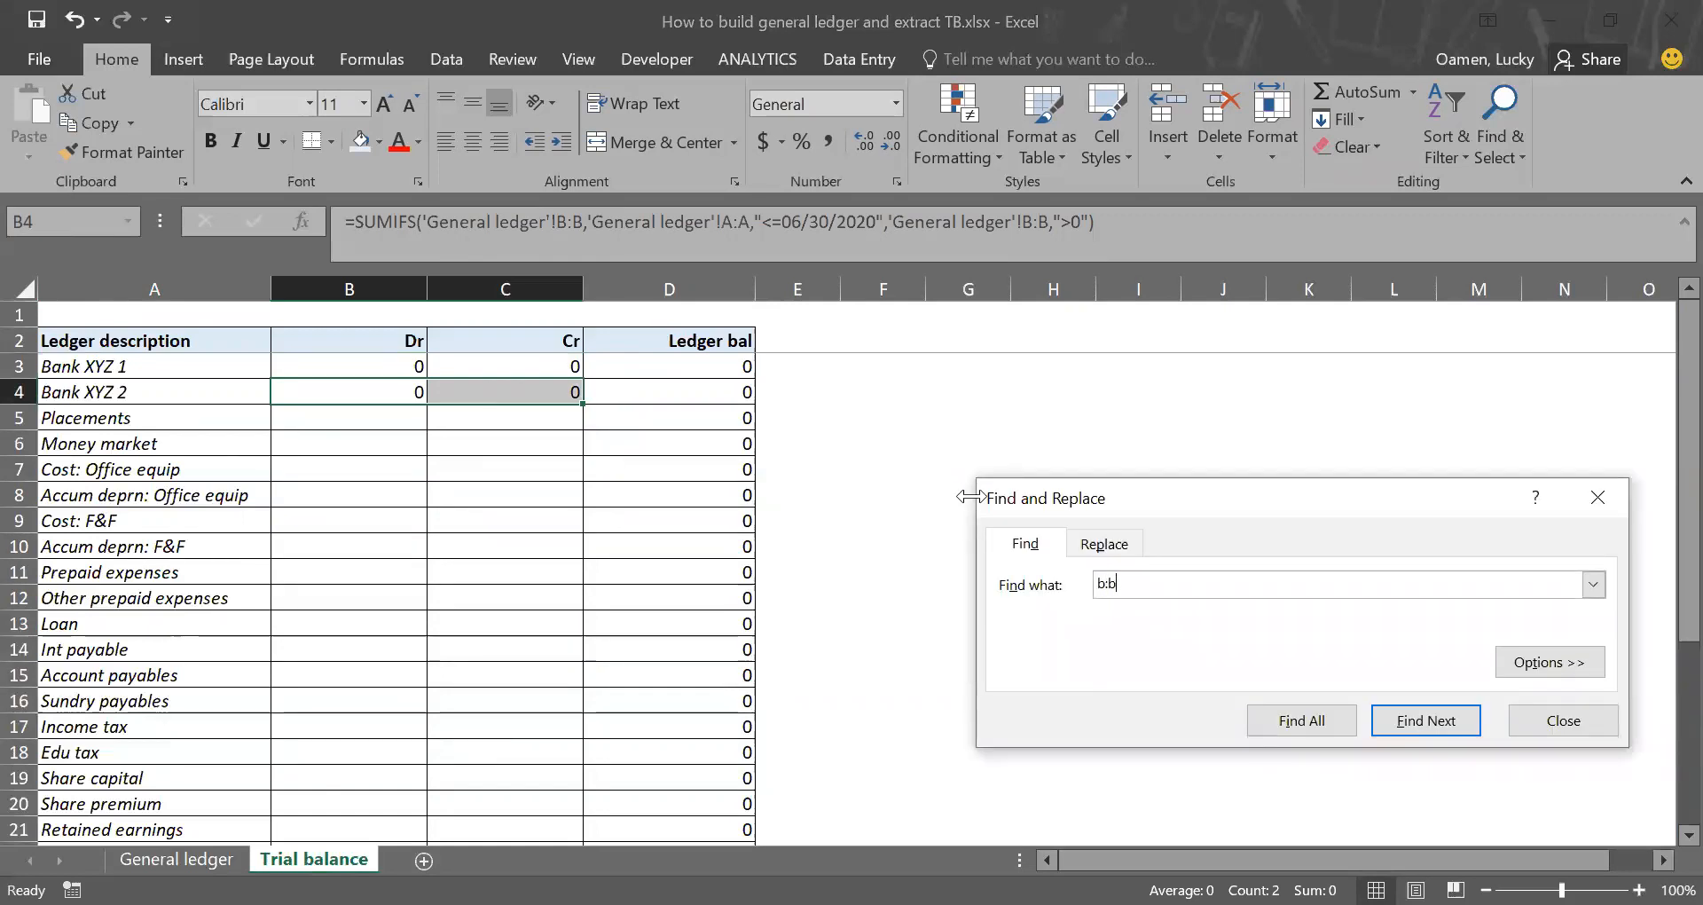
click(1108, 547)
text(c:c)
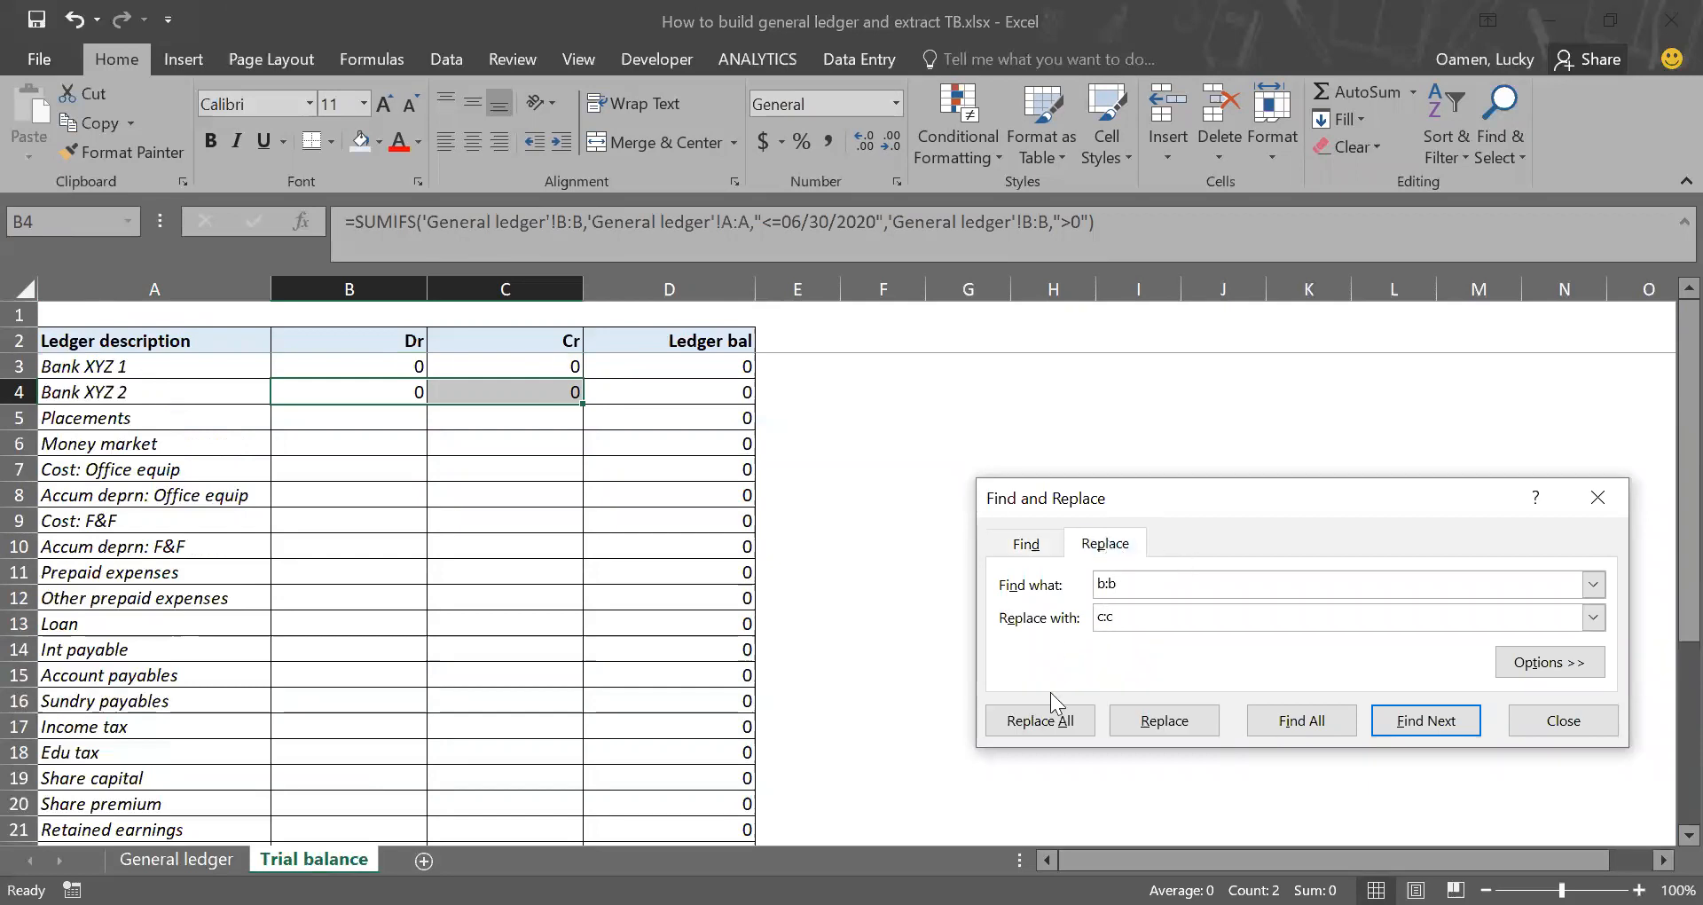
click(1037, 729)
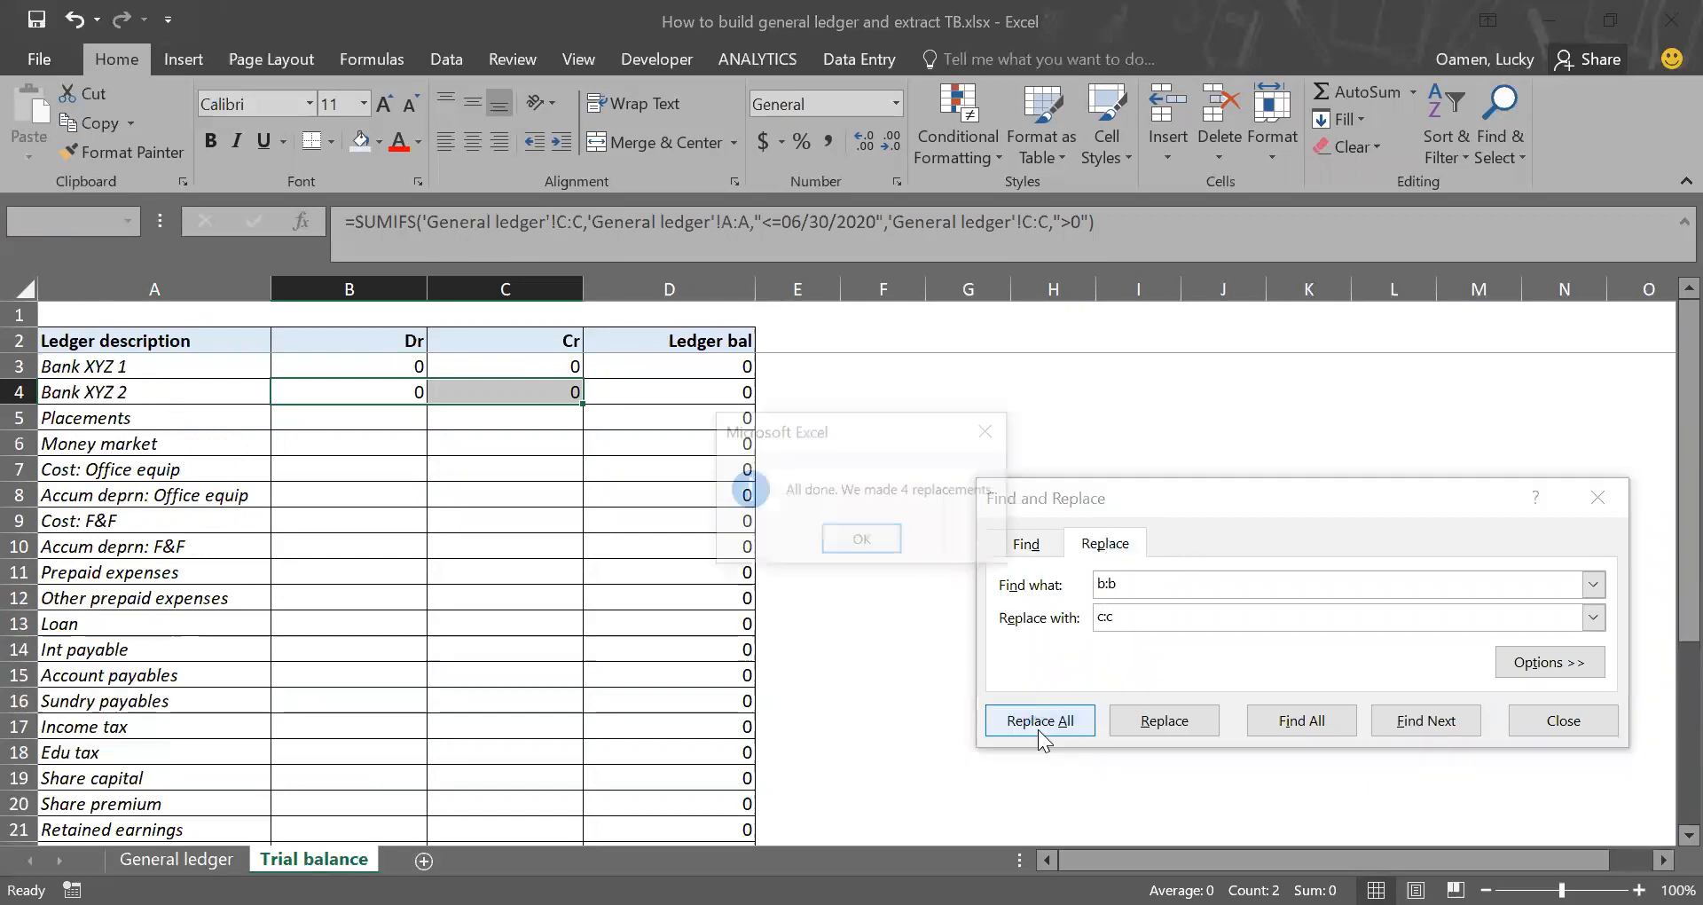
click(865, 541)
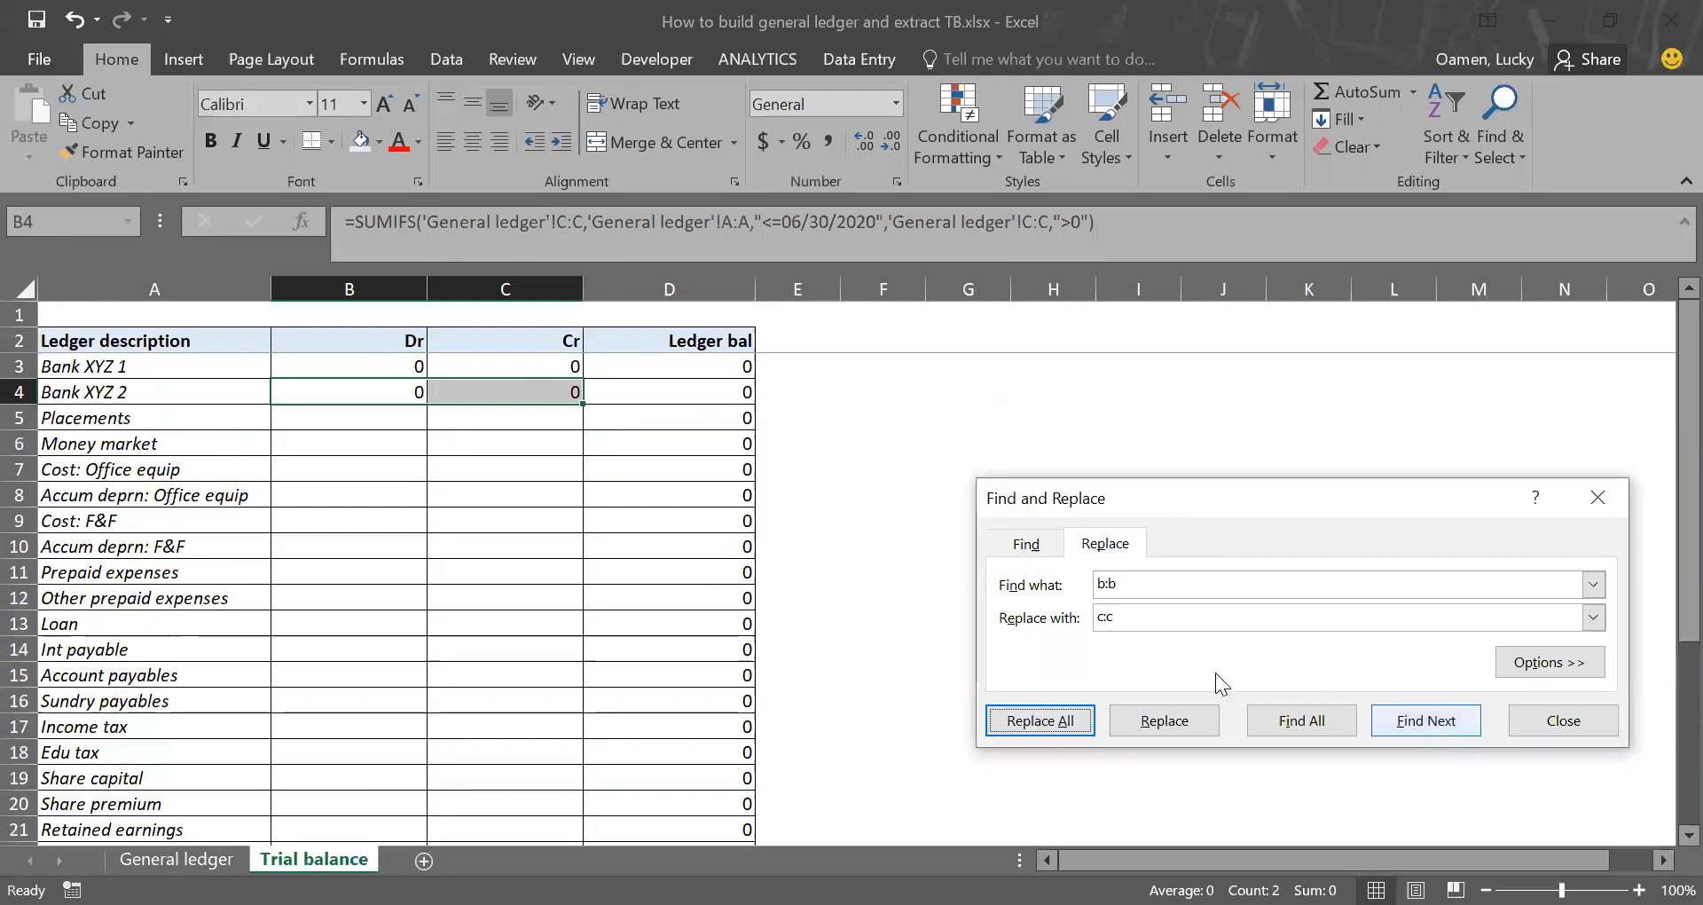
Step: Copy the Bank XYZ 2 Dr and Cr formulas from B4:C4 down to the Placements row
click(1524, 715)
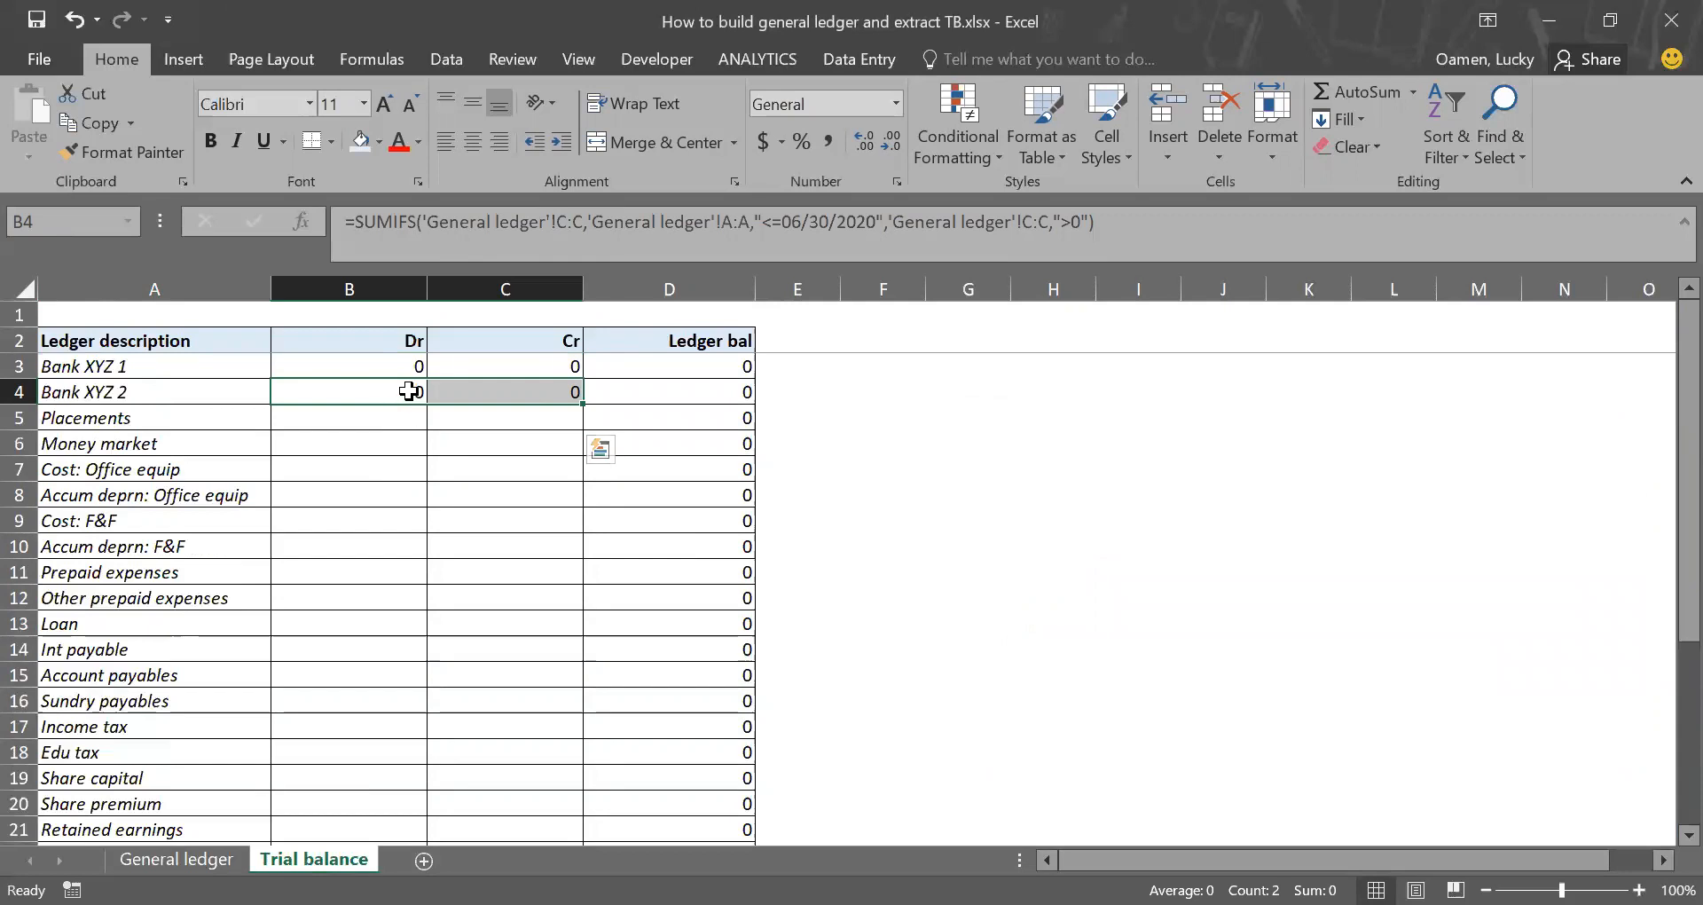
key(ctrl+c)
key(Down)
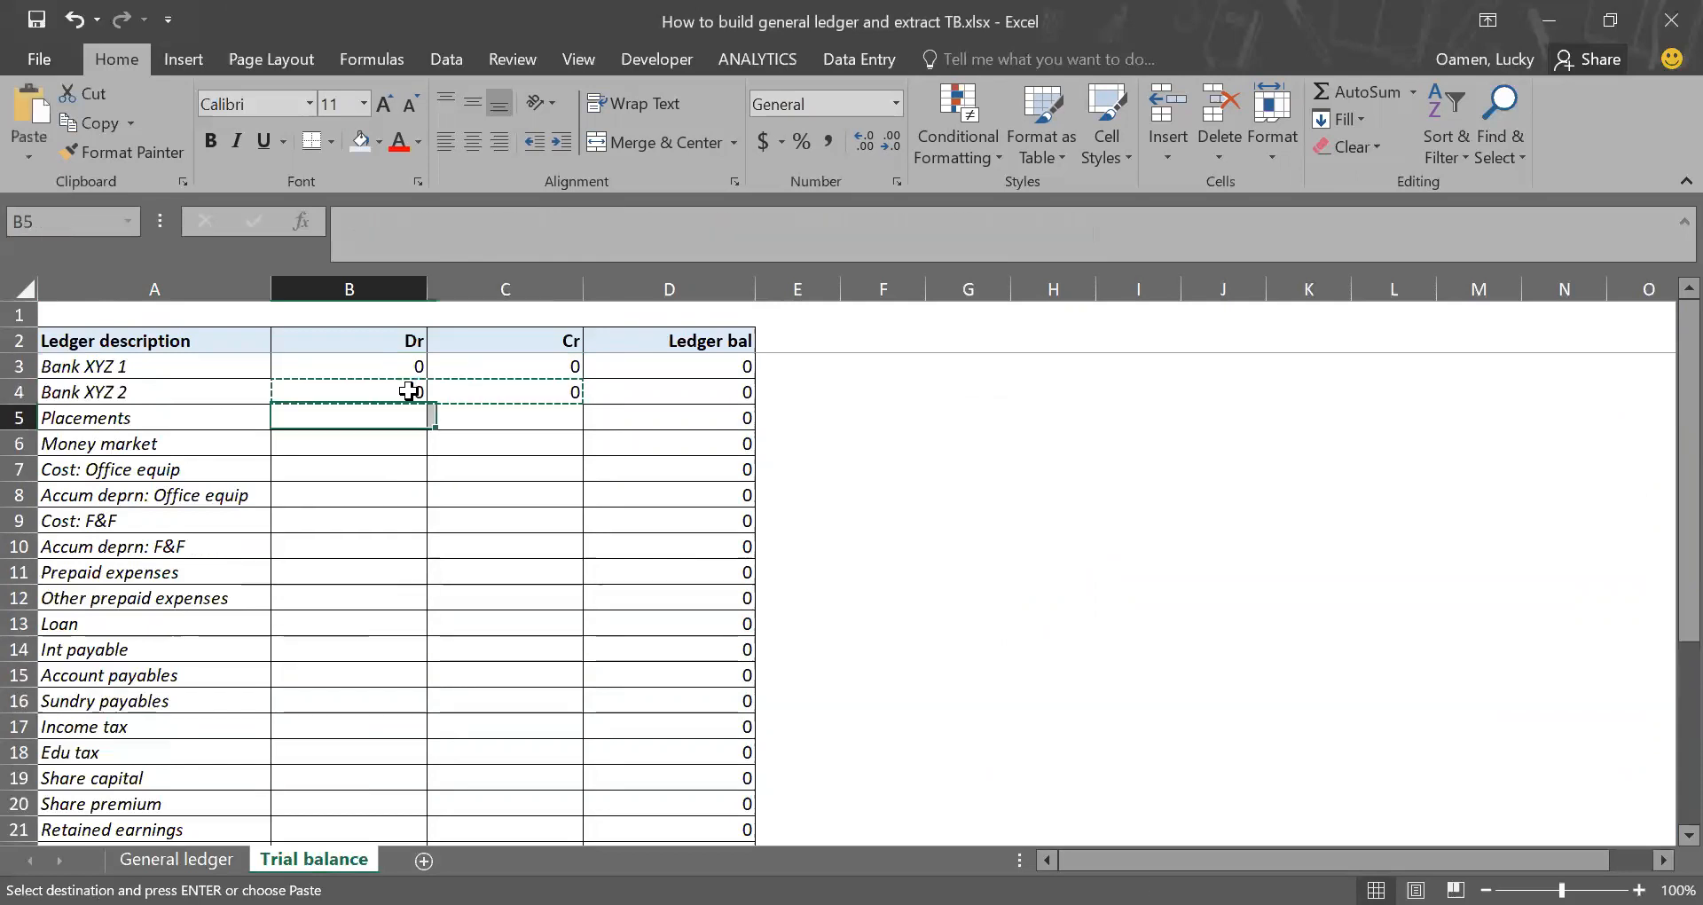
key(Return)
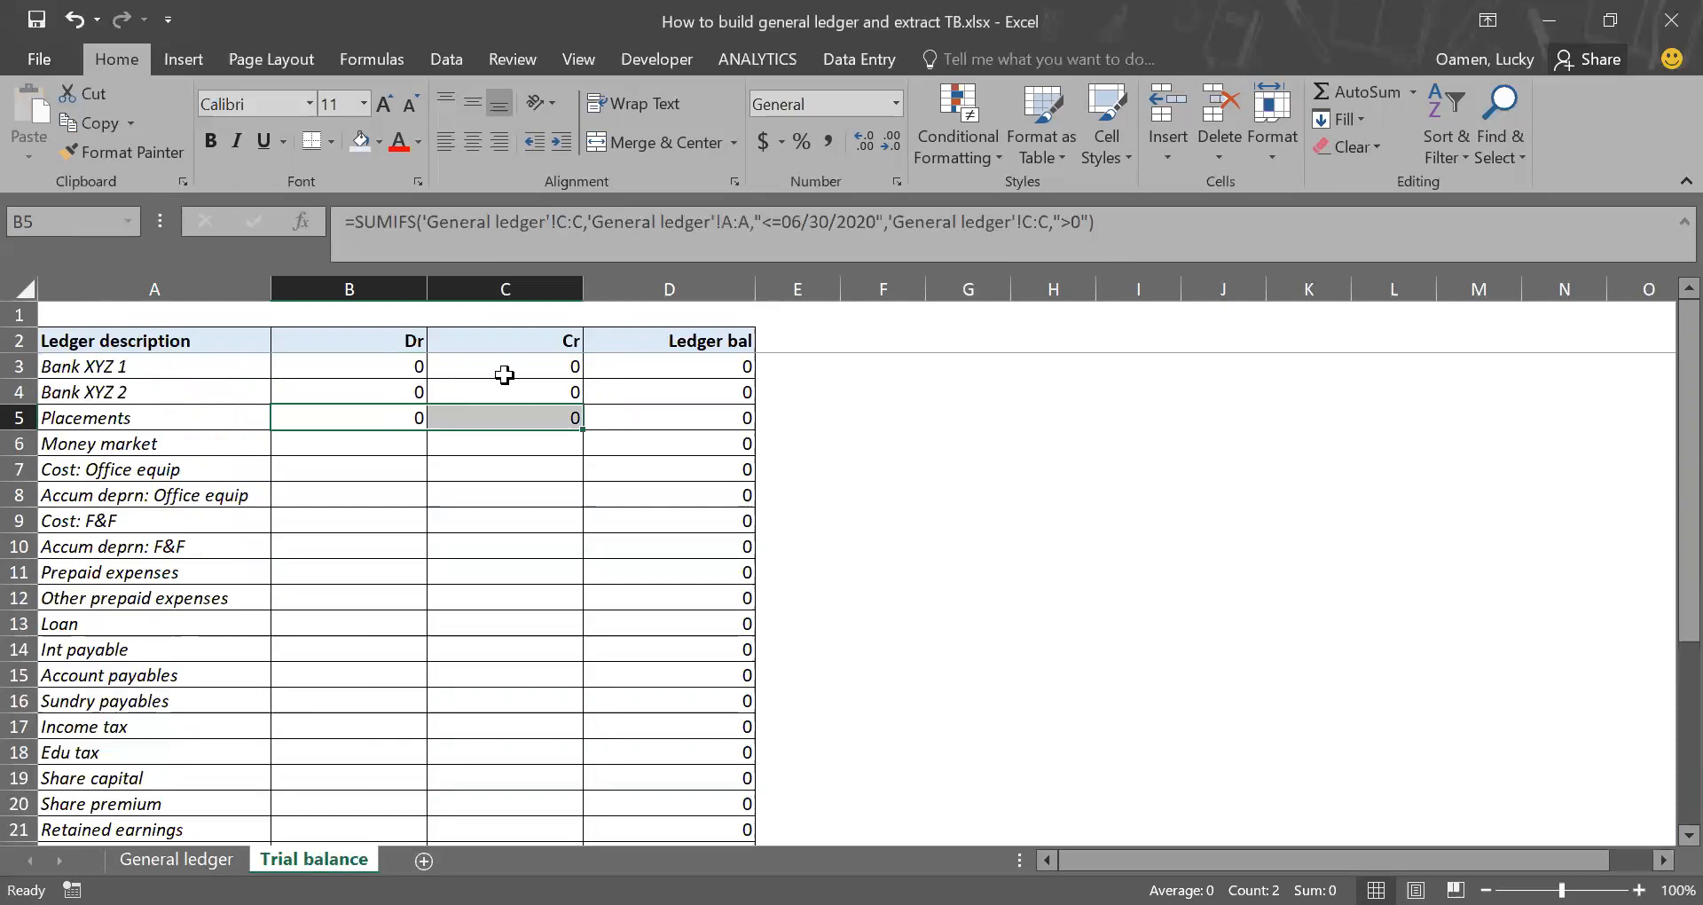
Step: Replace every c:c with d:d in the Placements formulas in B5:C5
key(ctrl+f)
text(c:c)
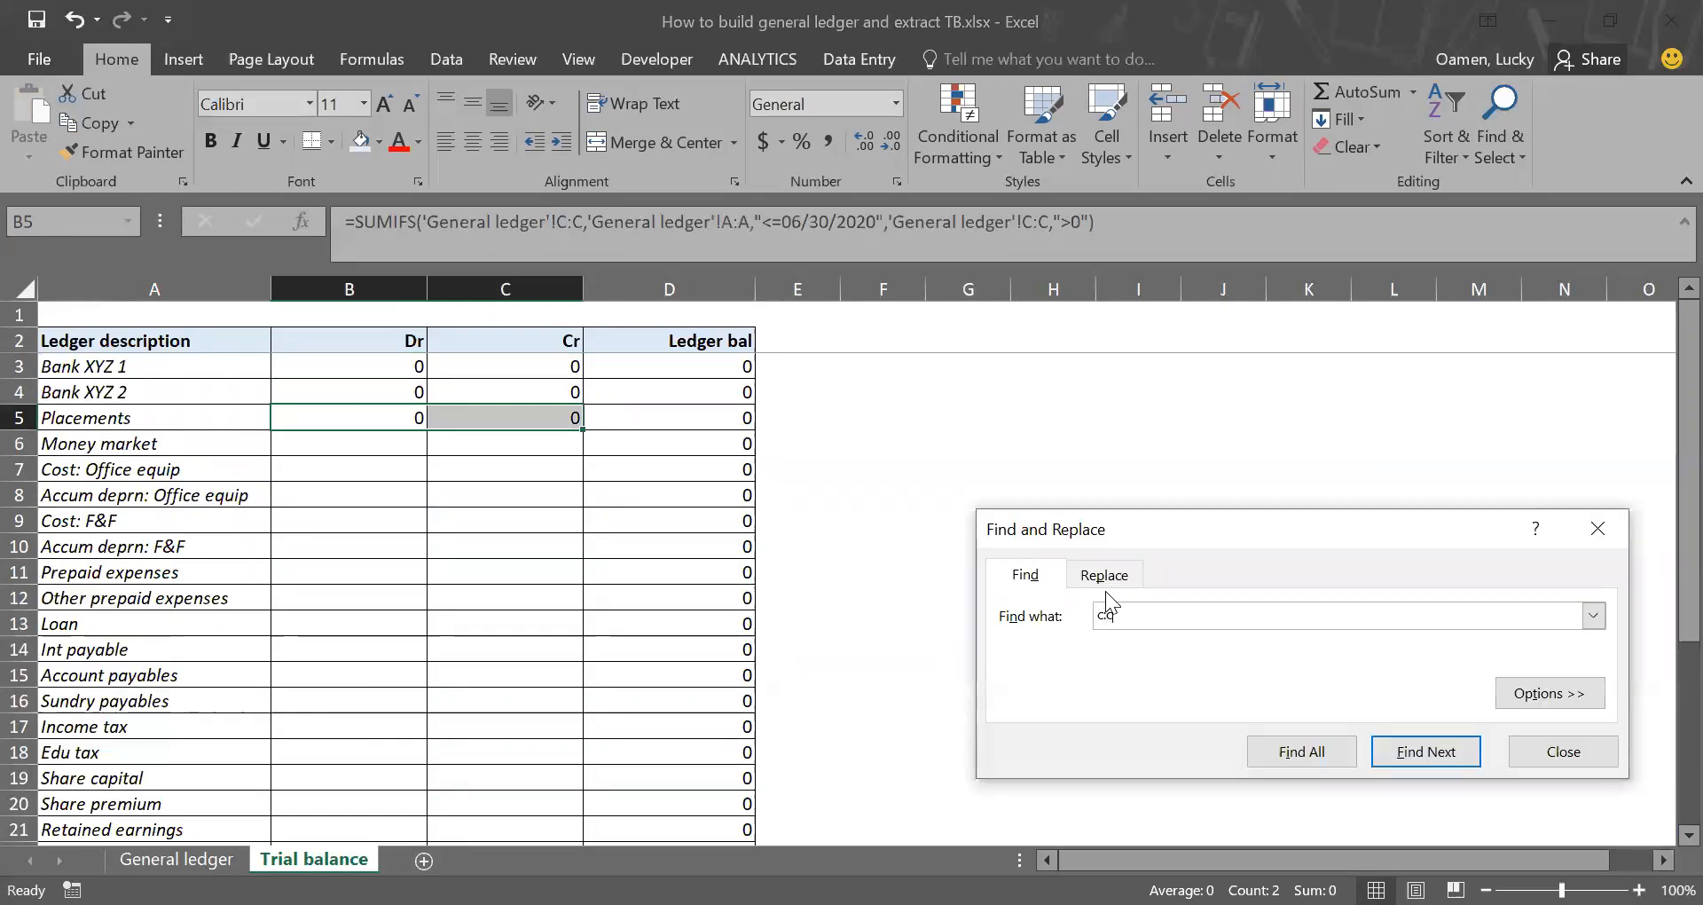
click(1109, 586)
text(d:d)
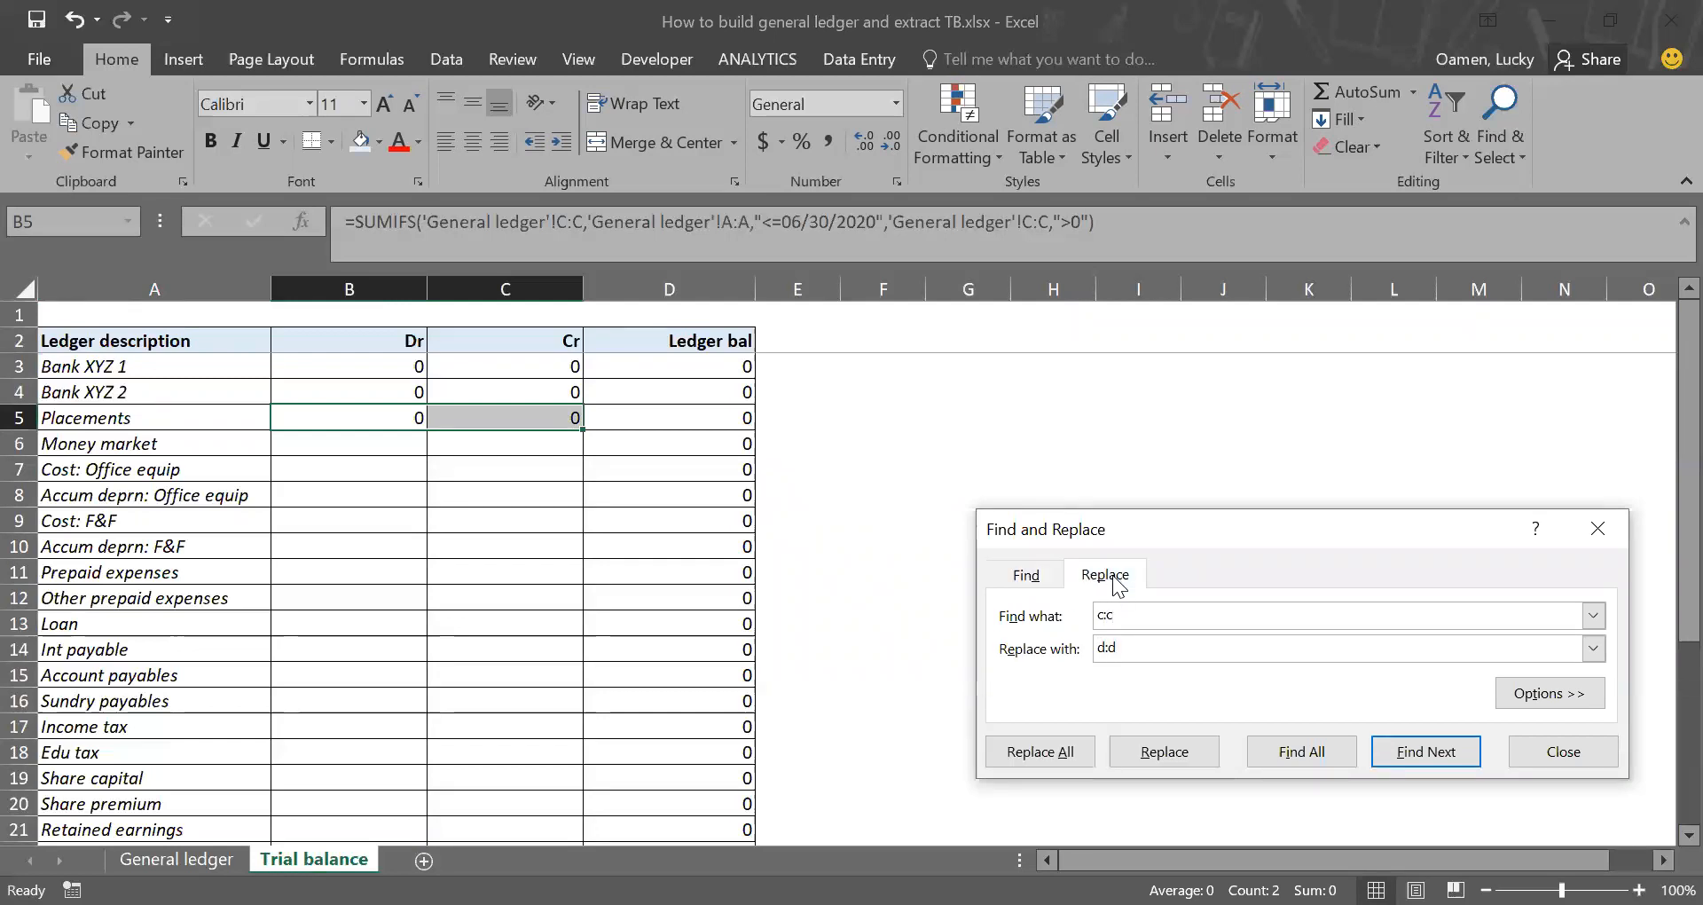
click(1064, 754)
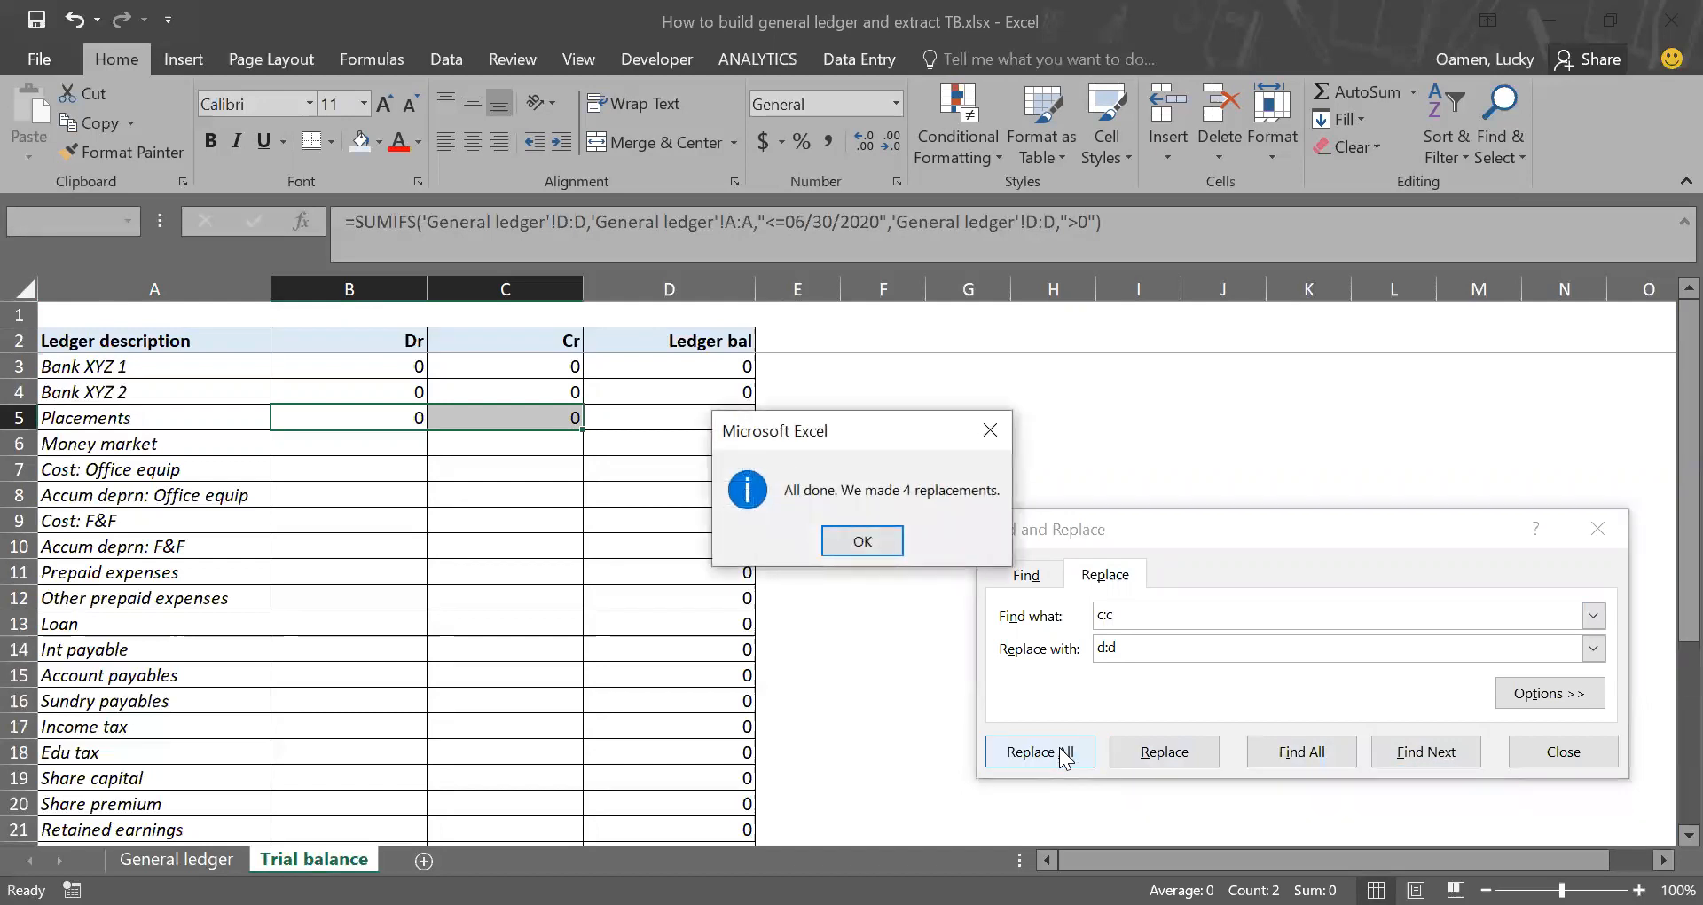
key(Return)
Step: Copy the Placements Dr and Cr formulas from B5:C5 down to the Money market row
click(411, 422)
drag(410, 422, 503, 420)
key(ctrl+c)
key(Down)
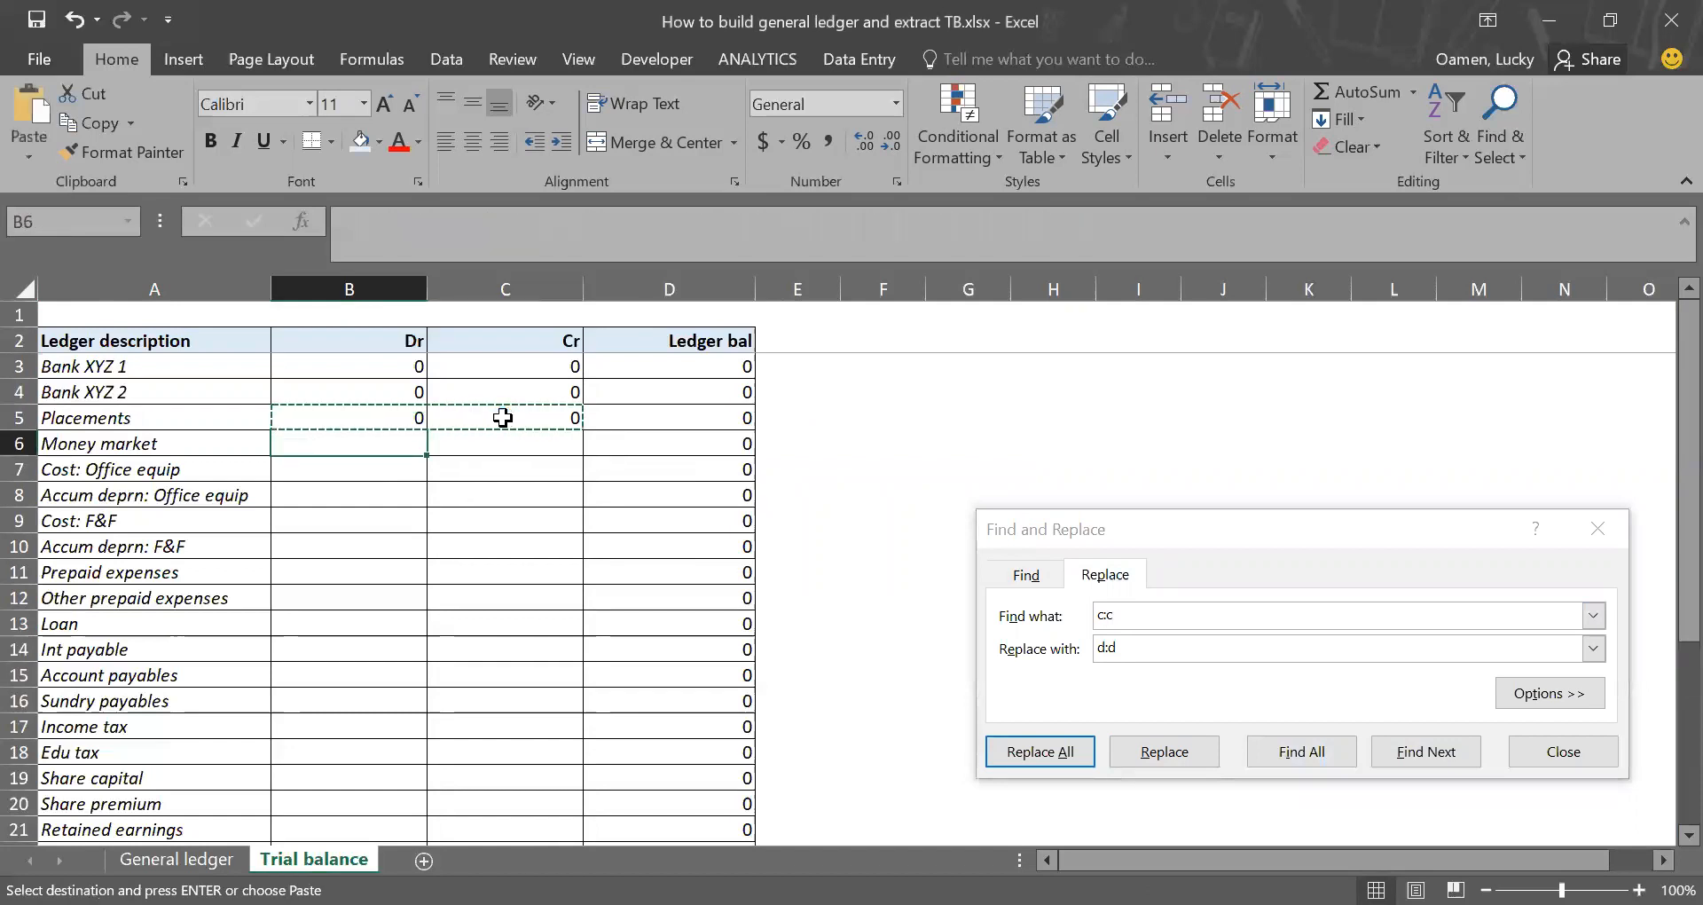
key(ctrl+v)
Step: Replace every d:d with e:e in the Money market formulas in B6:C6
click(1405, 722)
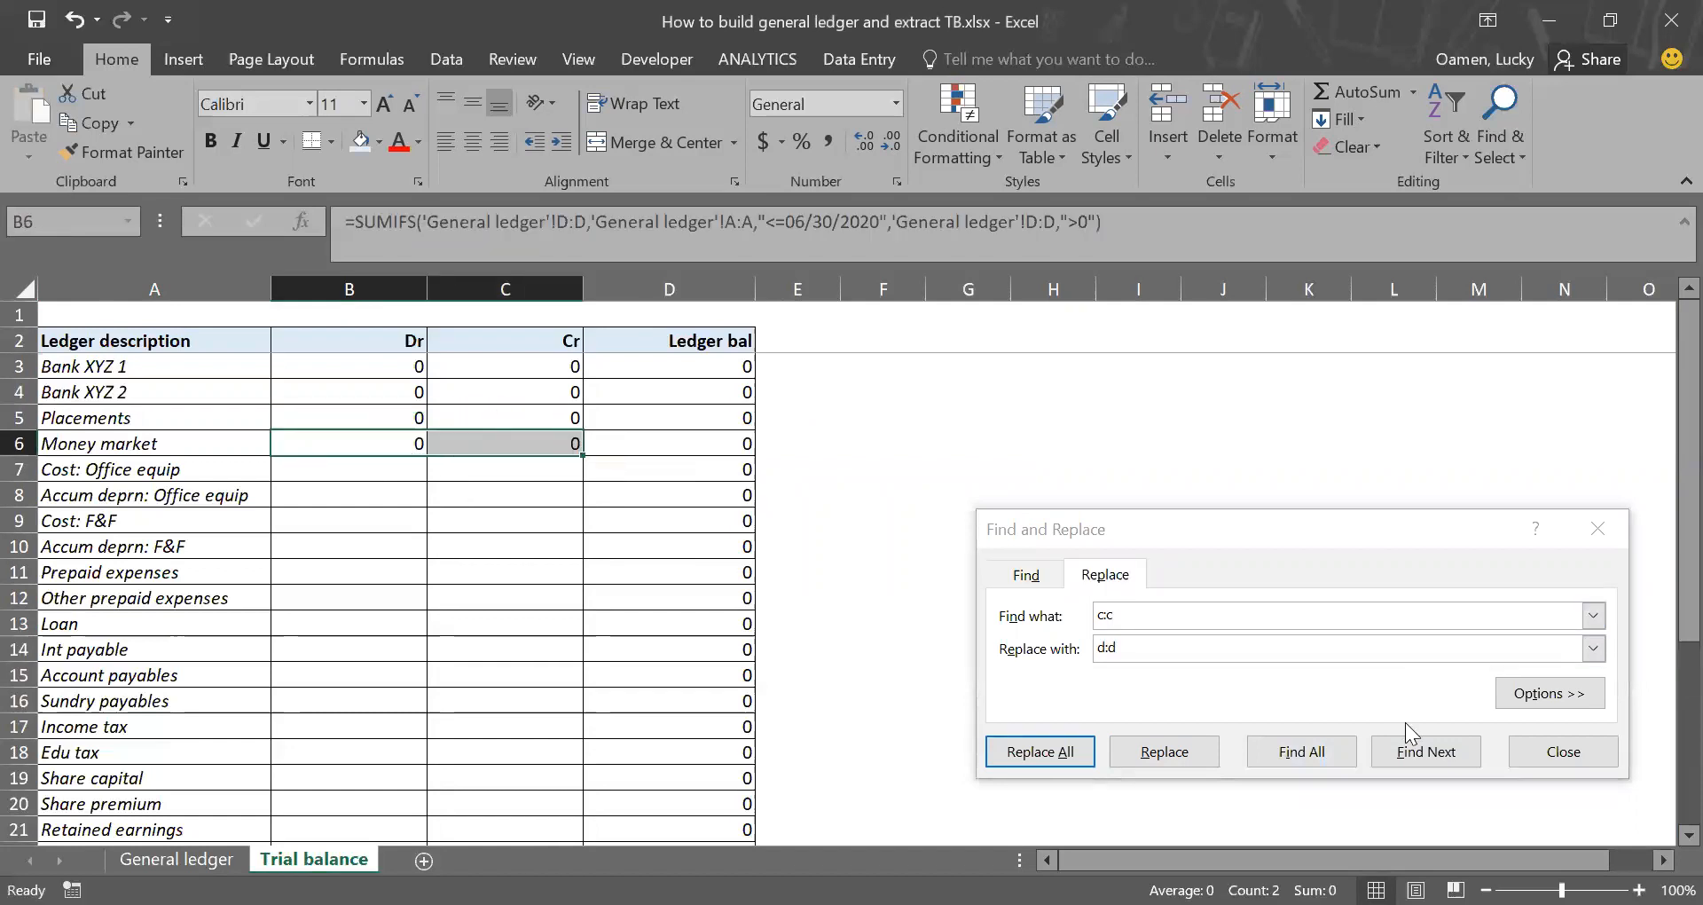
click(1118, 611)
key(BackSpace)
key(BackSpace)
key(BackSpace)
text(d)
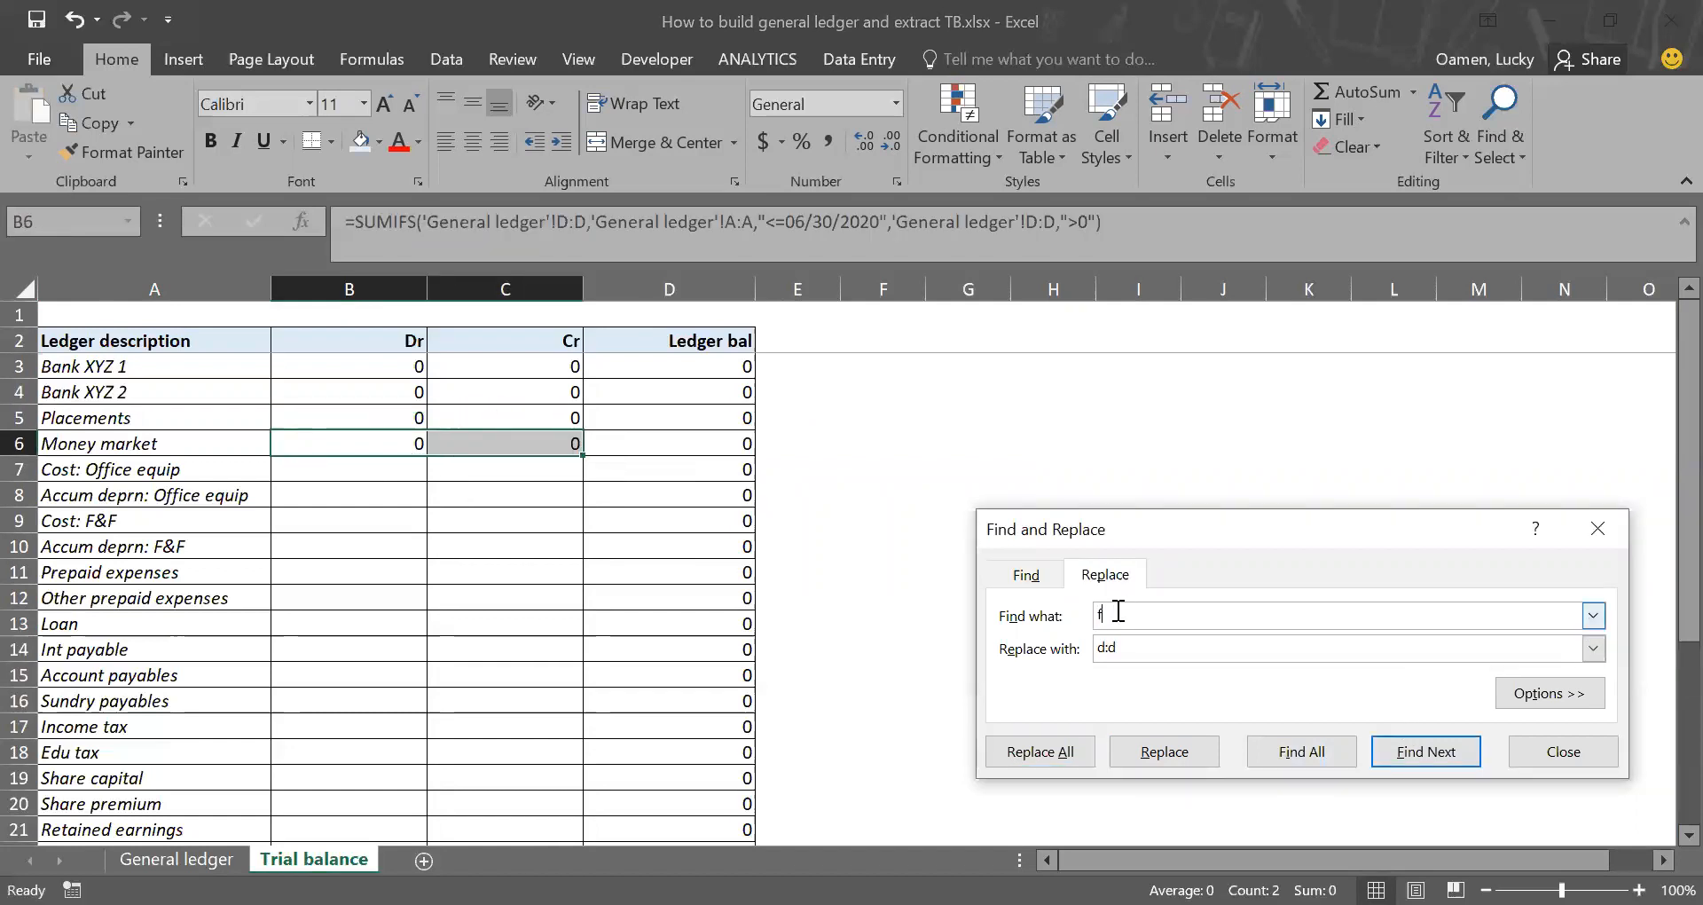
text(:d)
key(Tab)
text(e:e)
click(1067, 754)
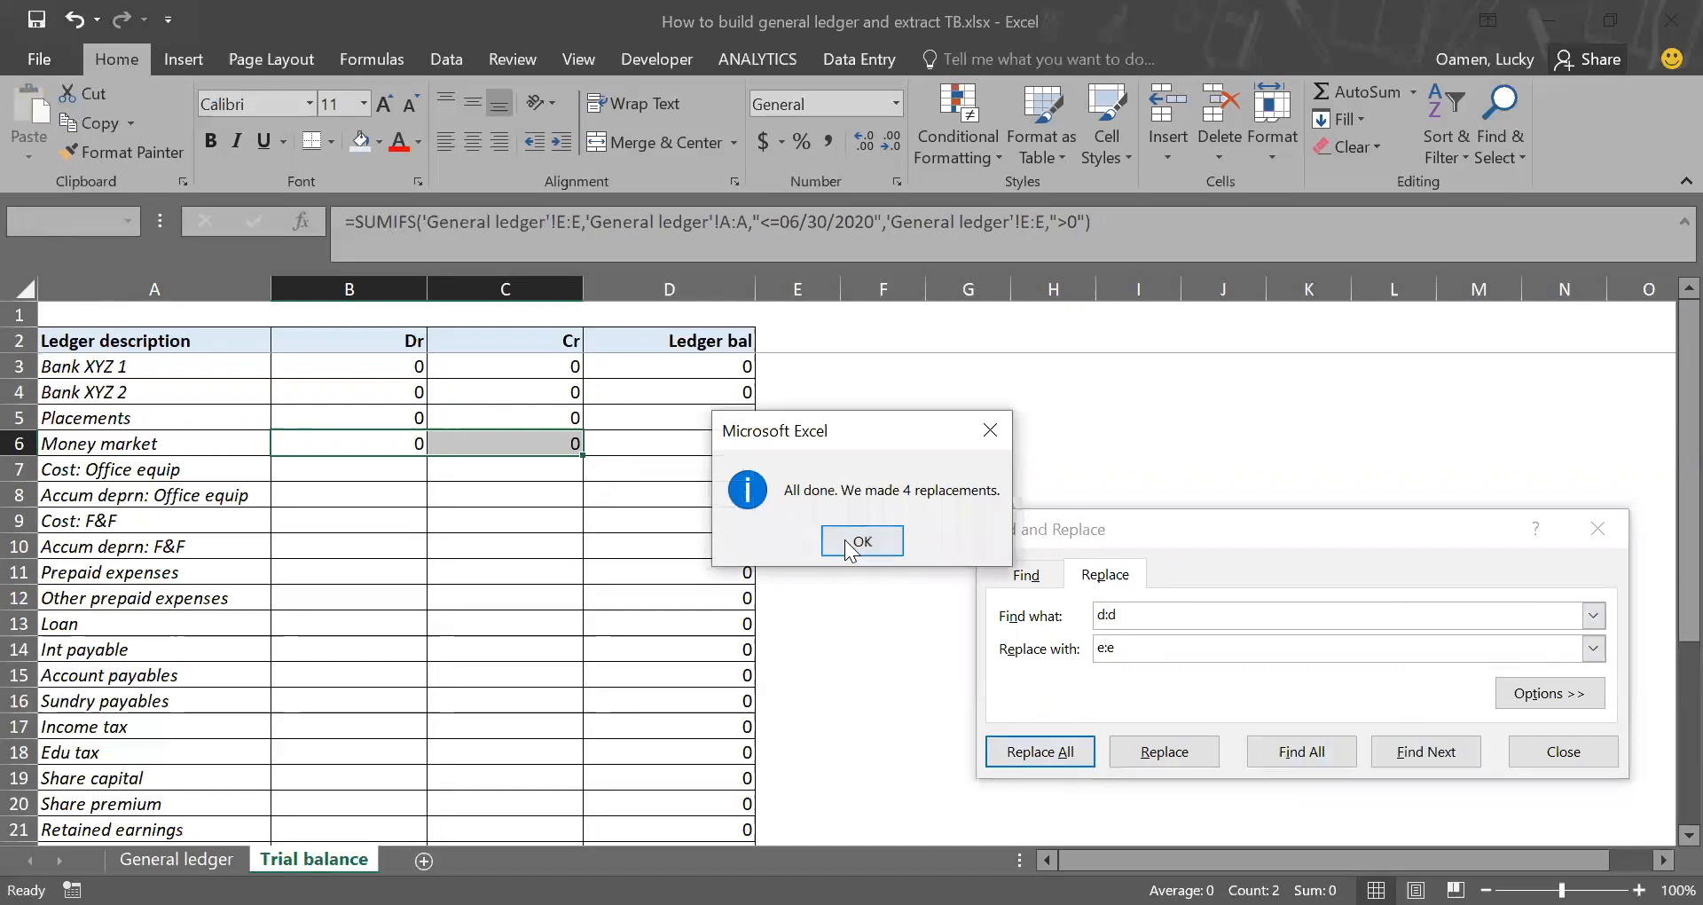
click(852, 545)
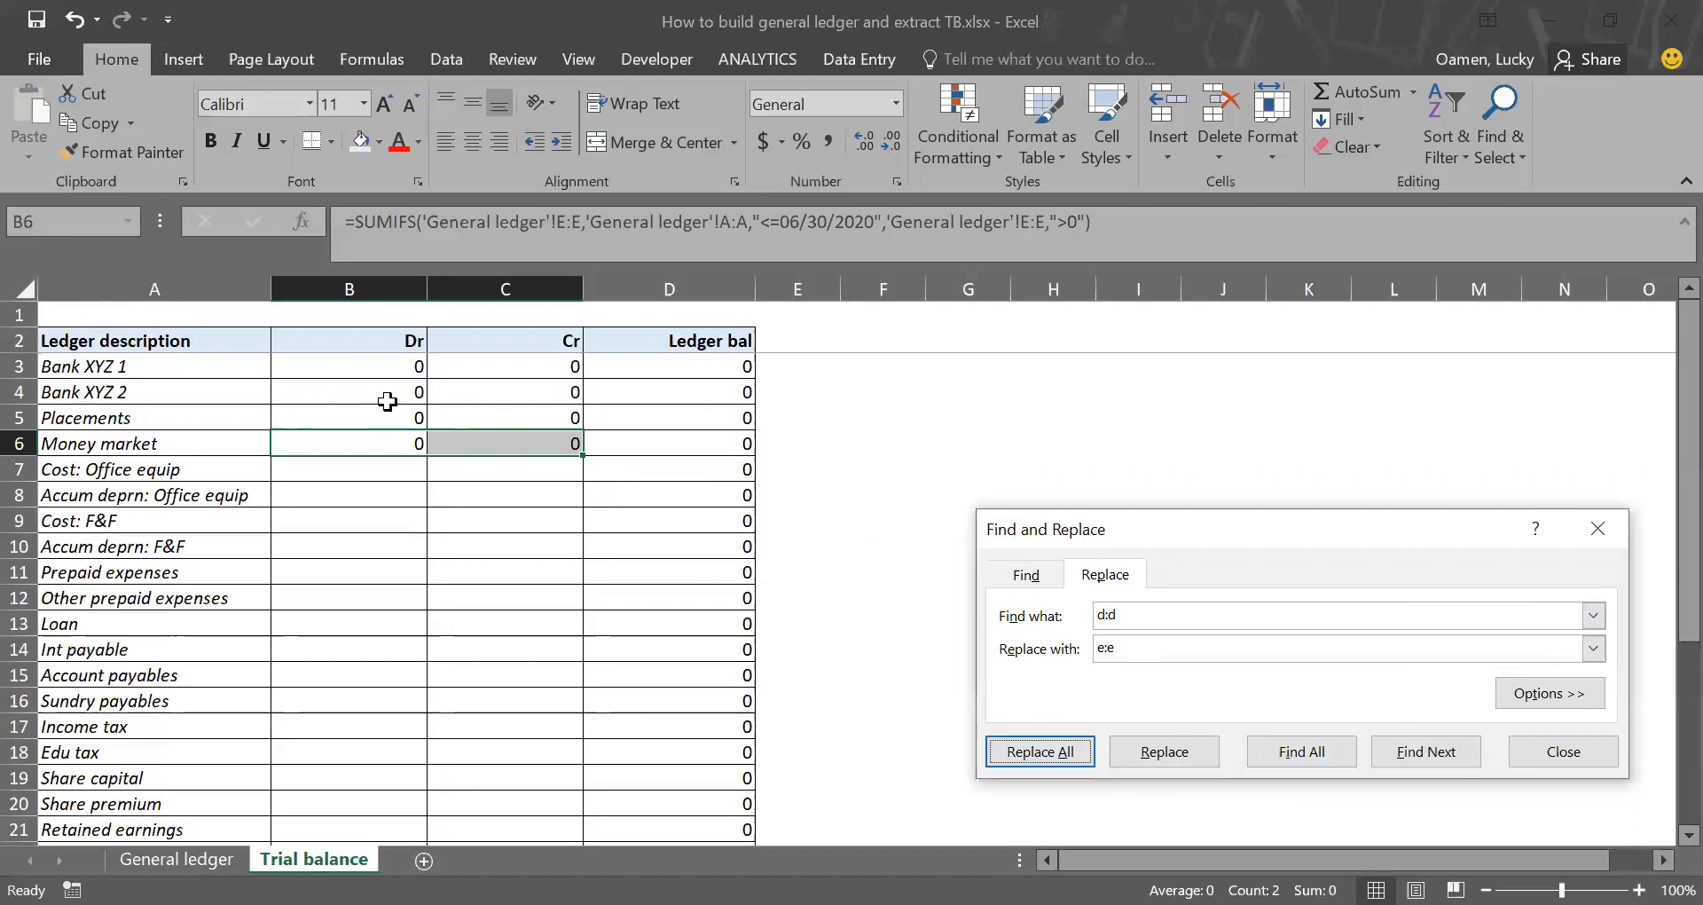
Step: Copy the Money market Dr and Cr formulas from B6:C6 down to the Cost: Office equip row
drag(390, 445, 492, 446)
key(ctrl+c)
key(Down)
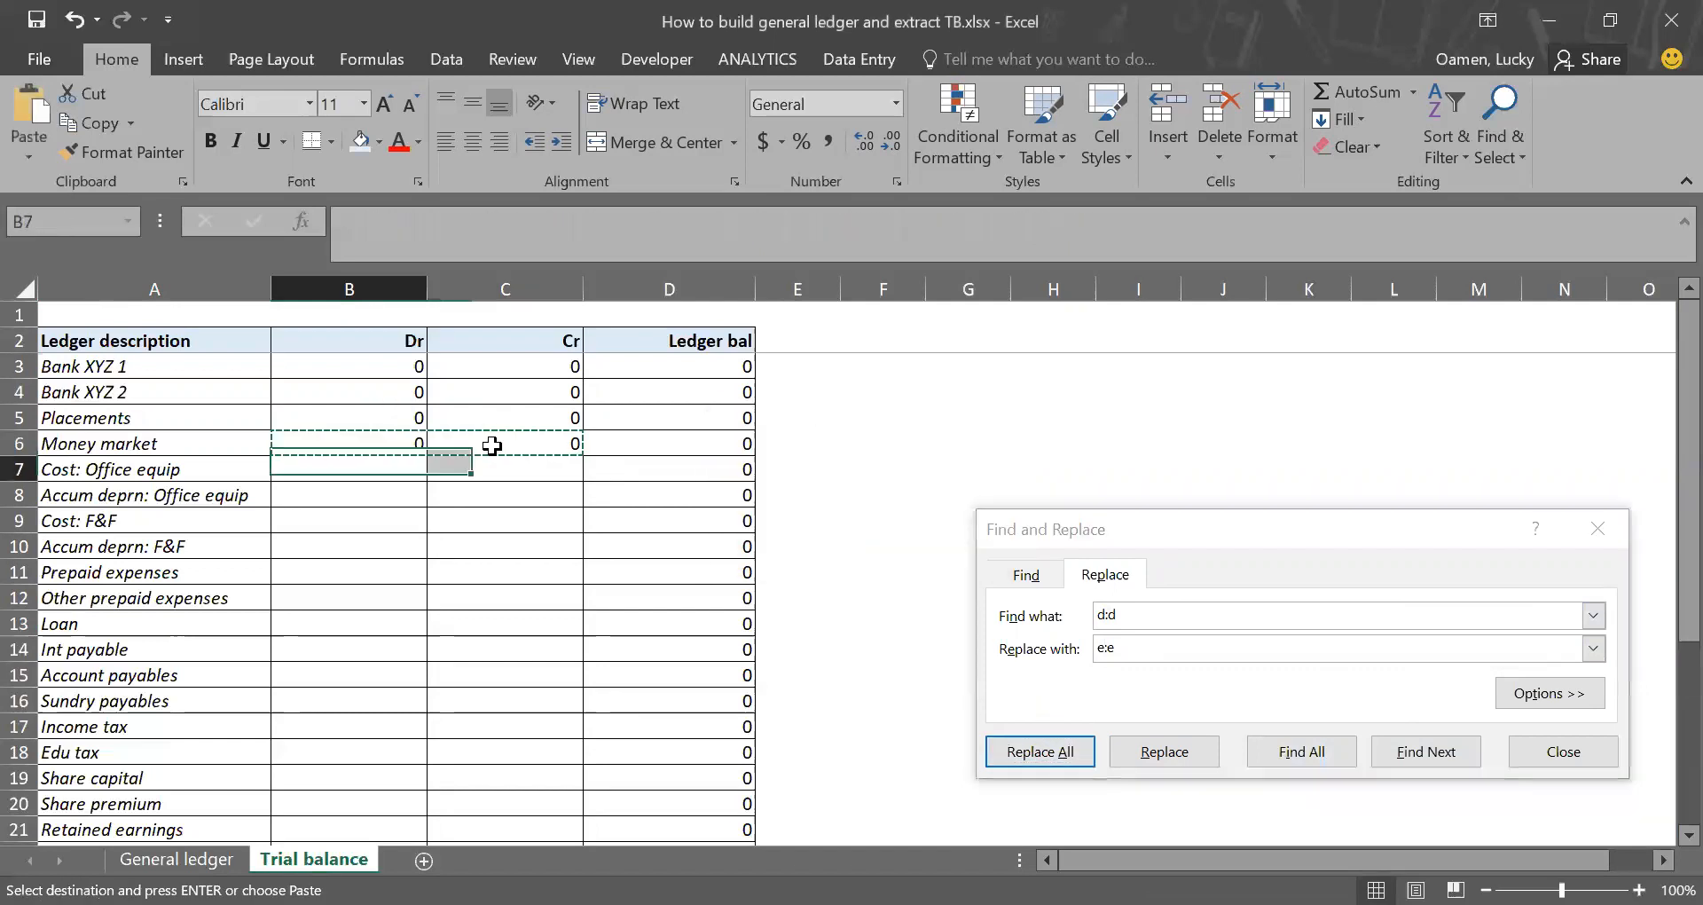
key(Return)
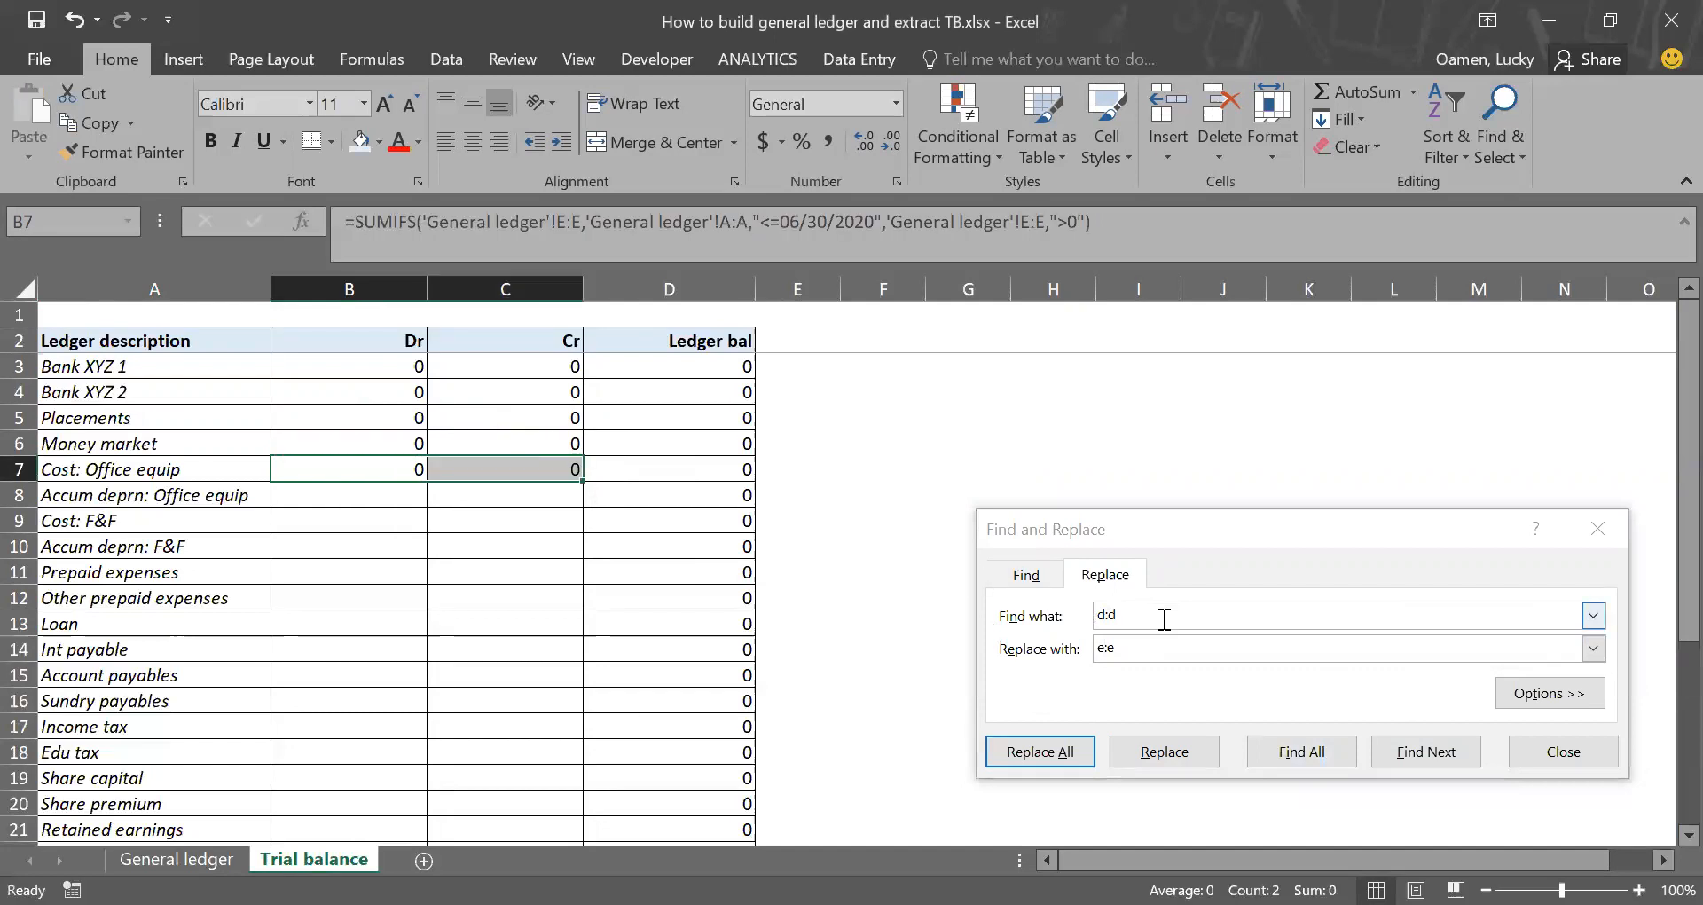
Step: Replace every e:e with f:f in the Cost: Office equip formulas in B7:C7
click(1045, 616)
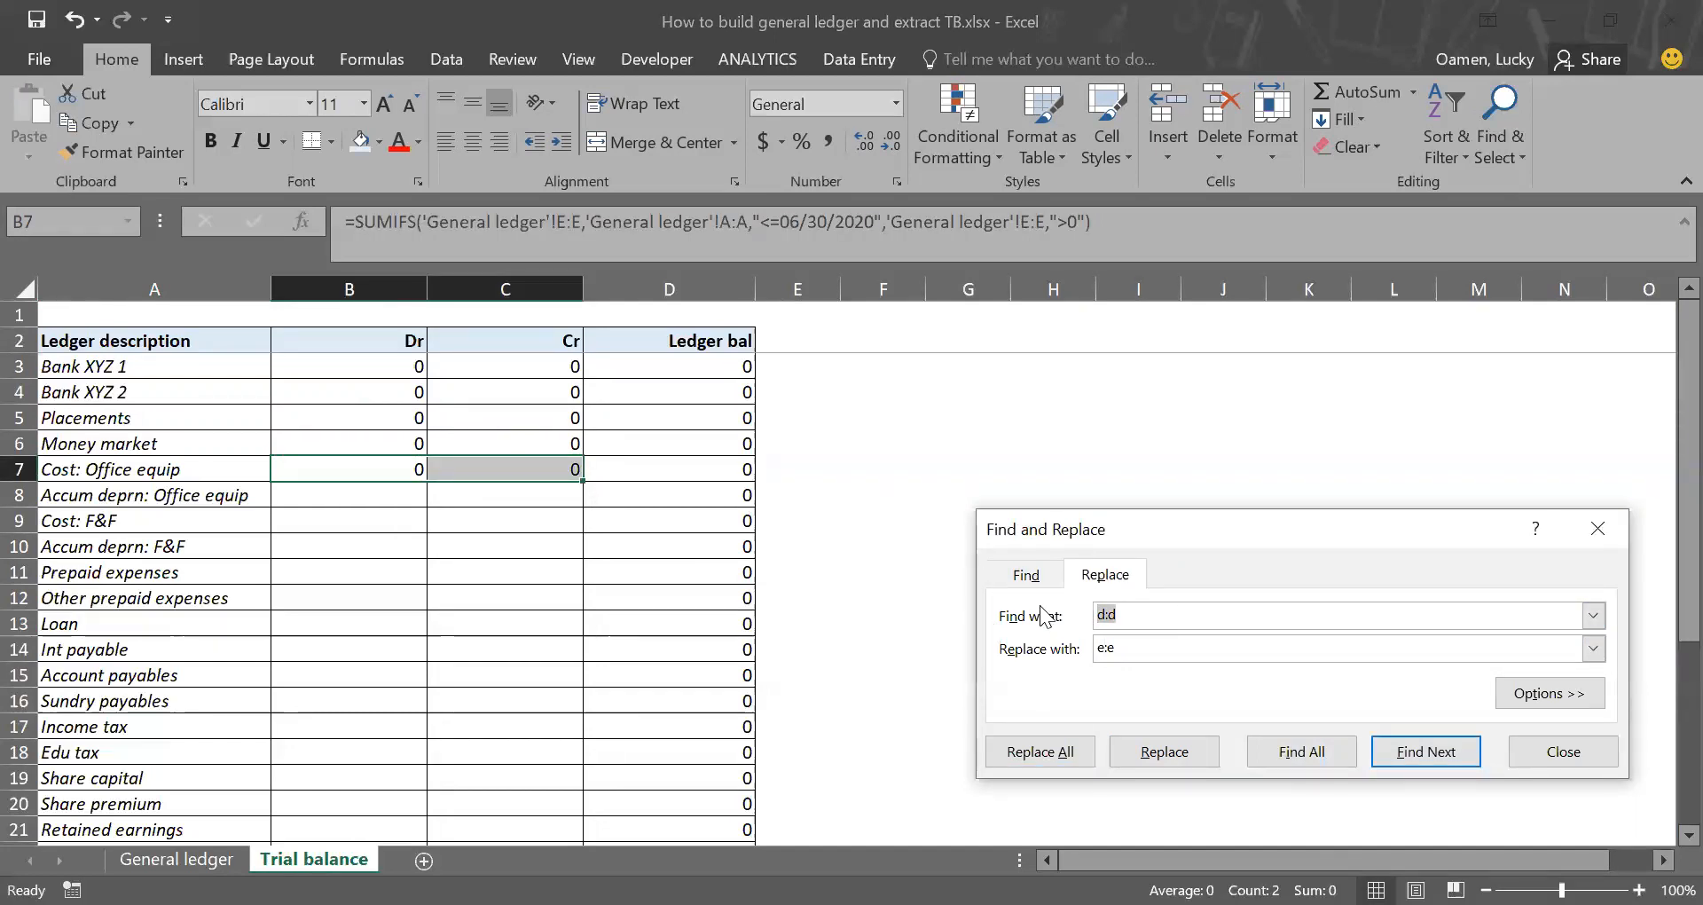
text(e:e)
key(Tab)
text(f:f)
click(1069, 750)
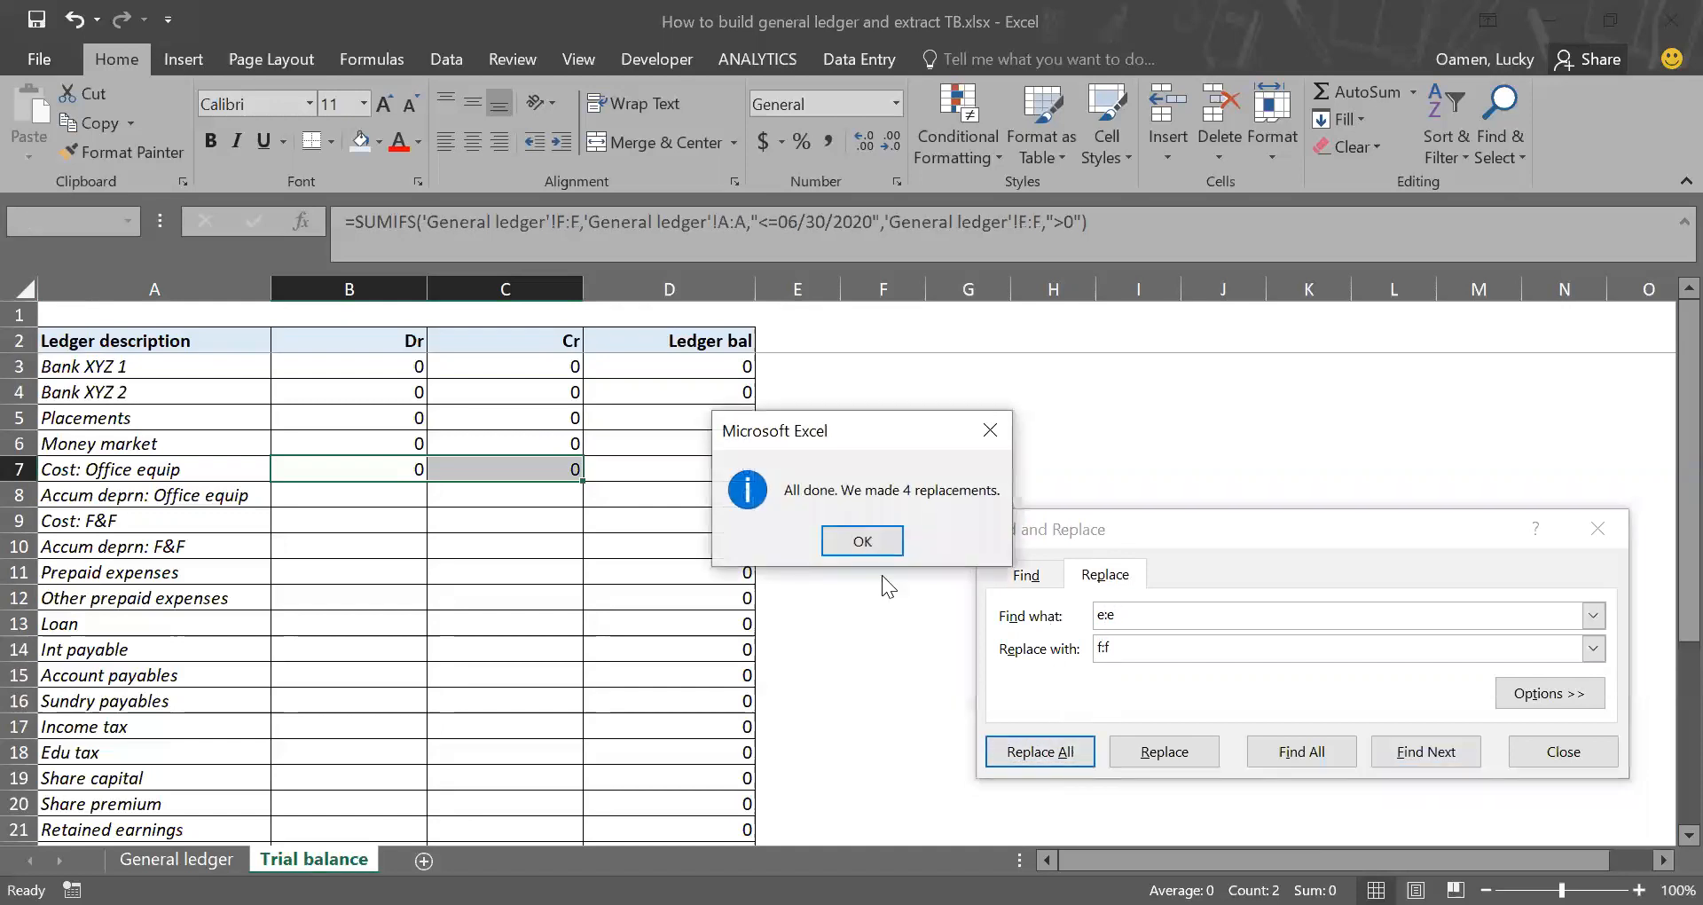
click(873, 543)
Step: Copy the Cost: Office equip Dr and Cr formulas from B7:C7 down to the Accum deprn: Office equip row
drag(407, 466, 475, 470)
key(ctrl+c)
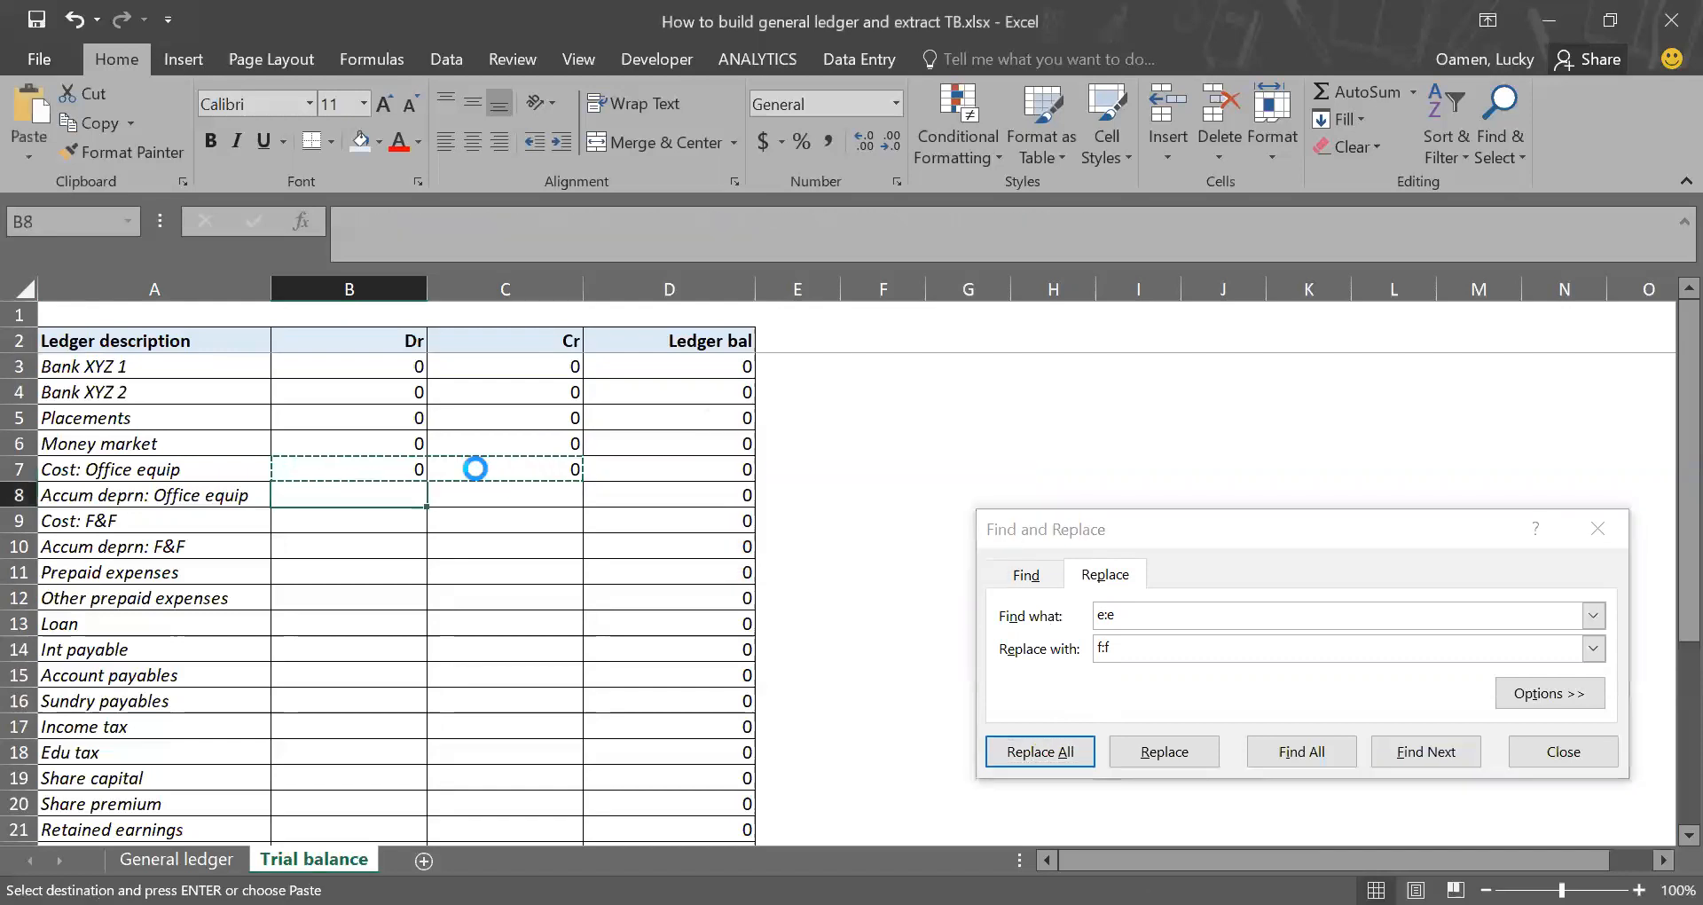
key(Down)
key(Return)
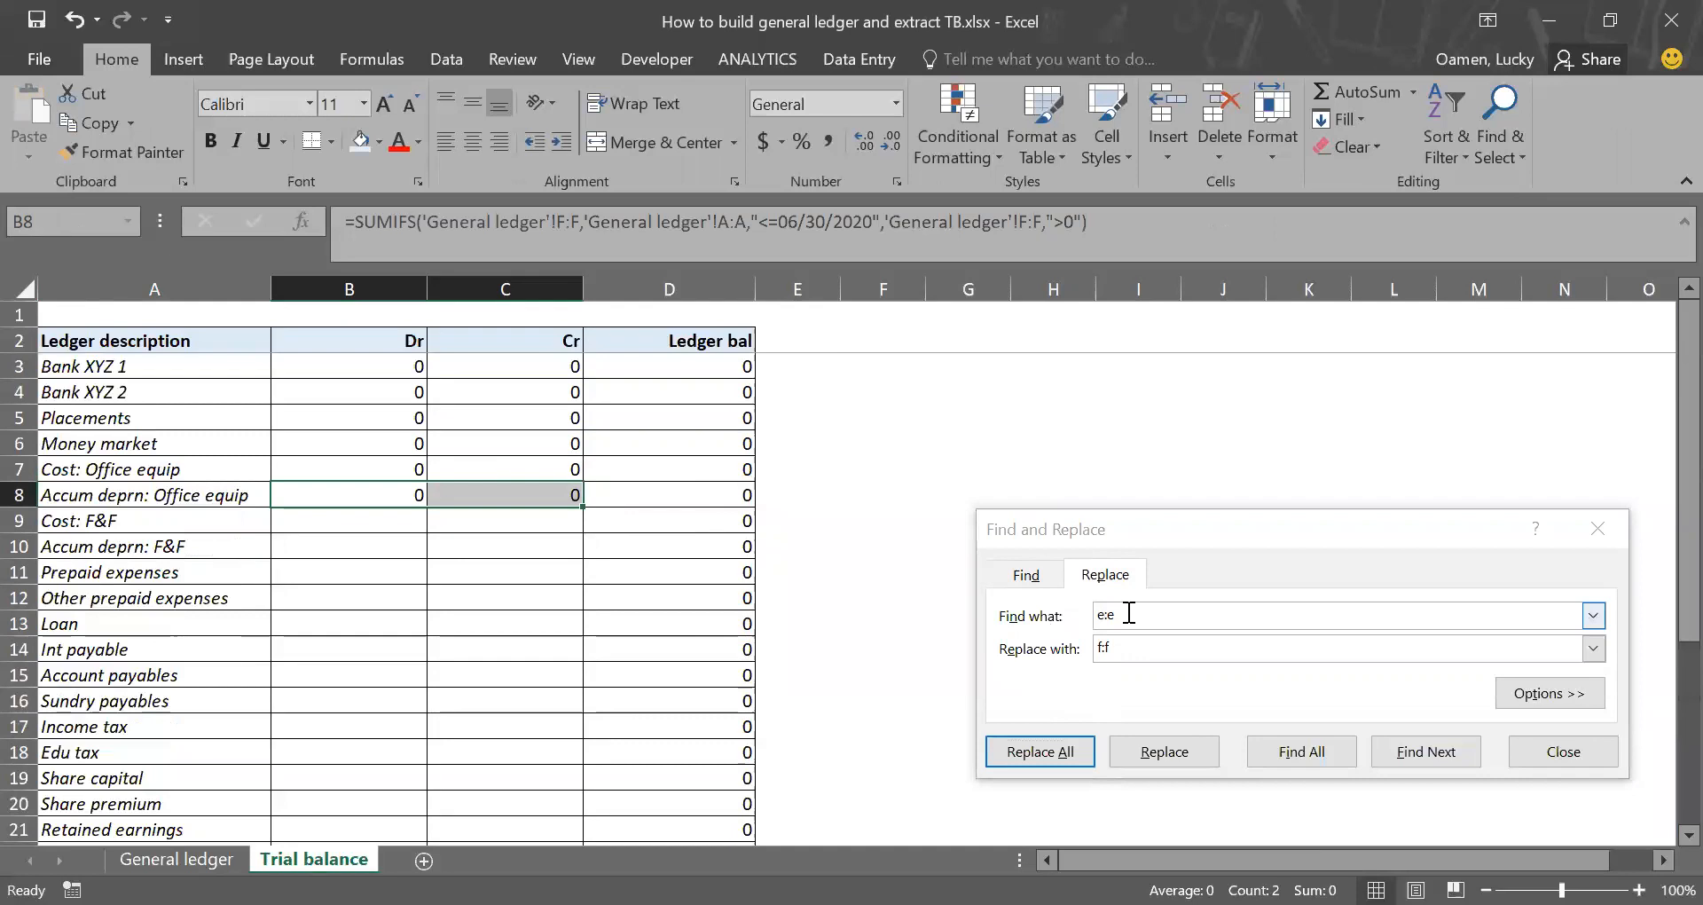
Step: Replace every f:f with g:g in the Accum deprn: Office equip formulas in B8:C8
double_click(1127, 613)
text(f:f)
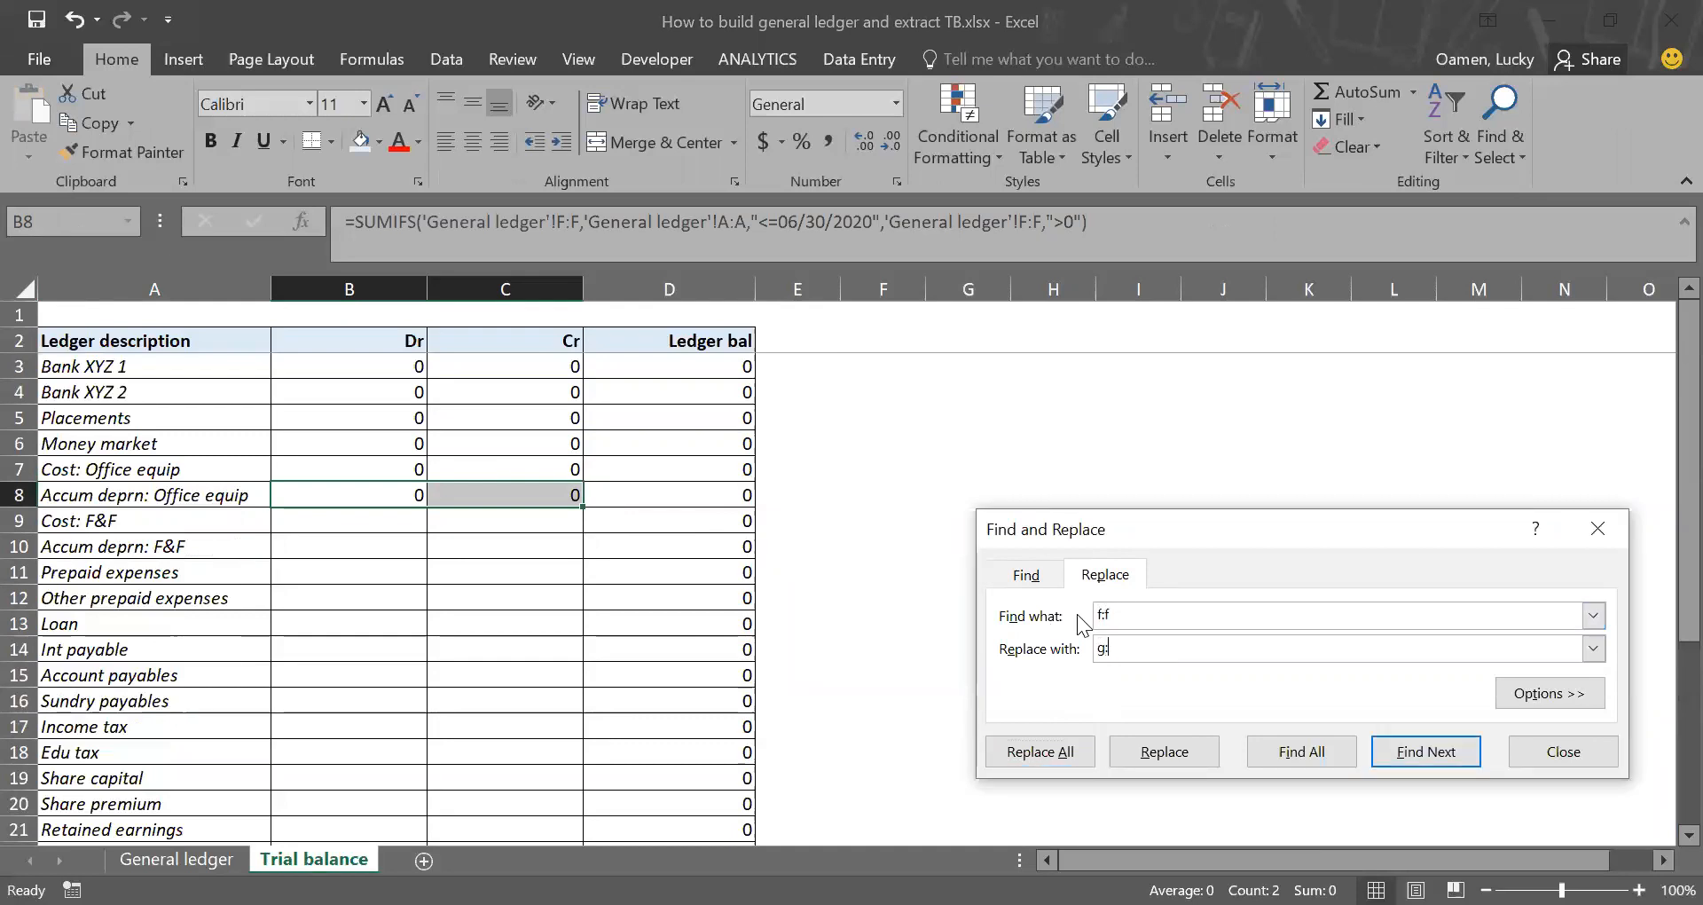
click(1056, 752)
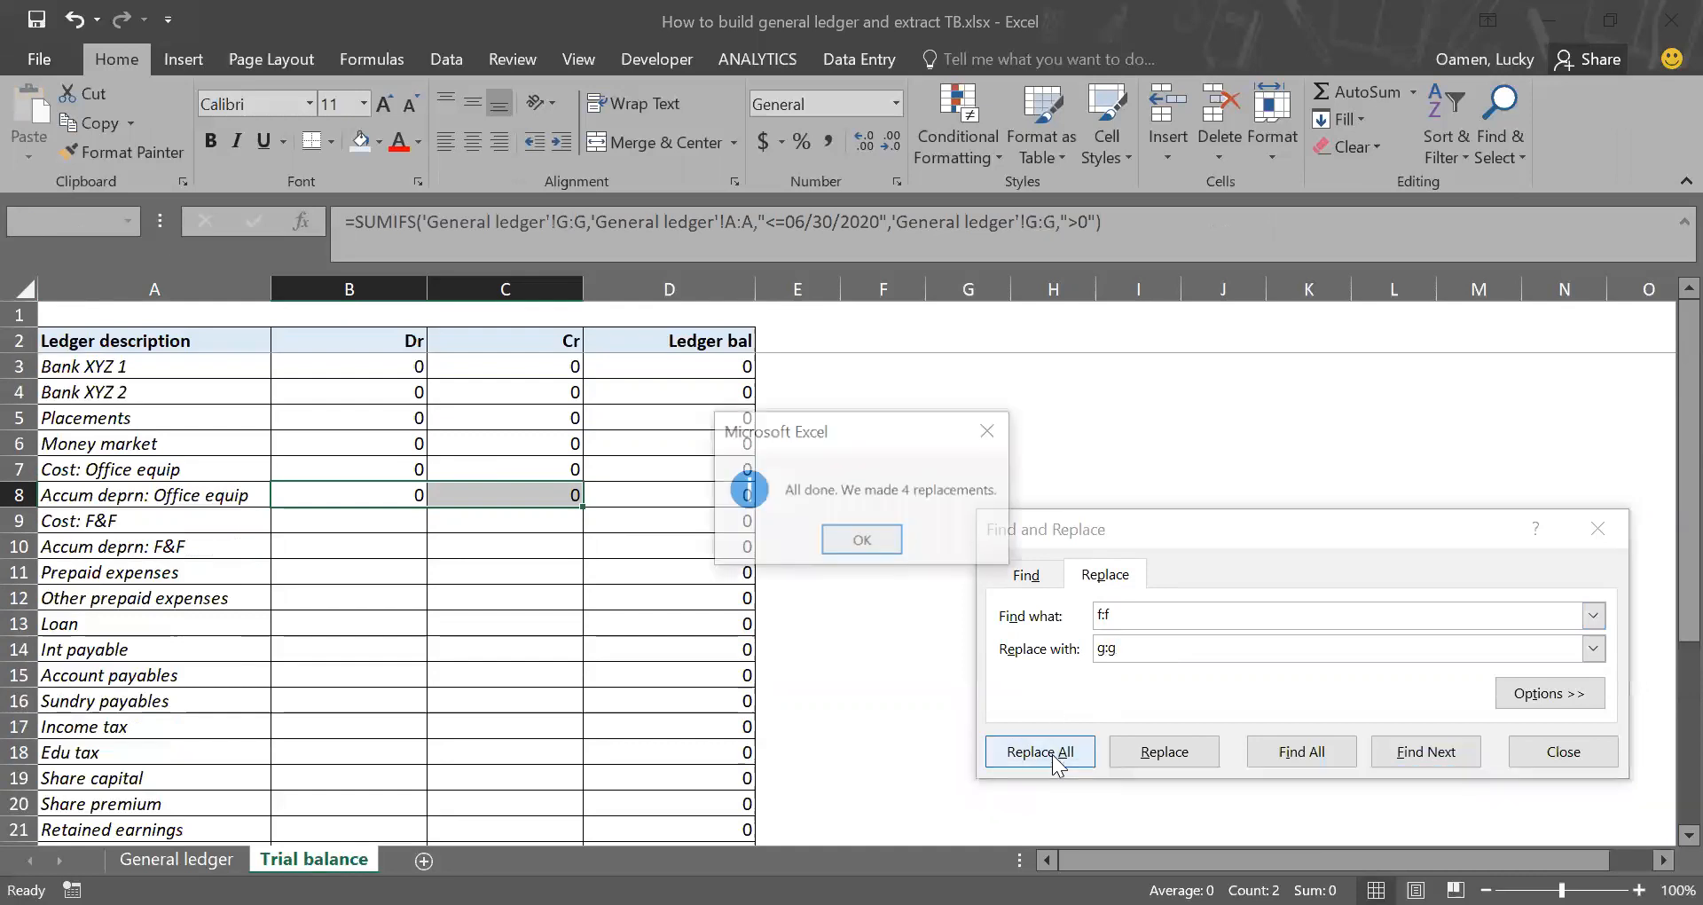
click(853, 541)
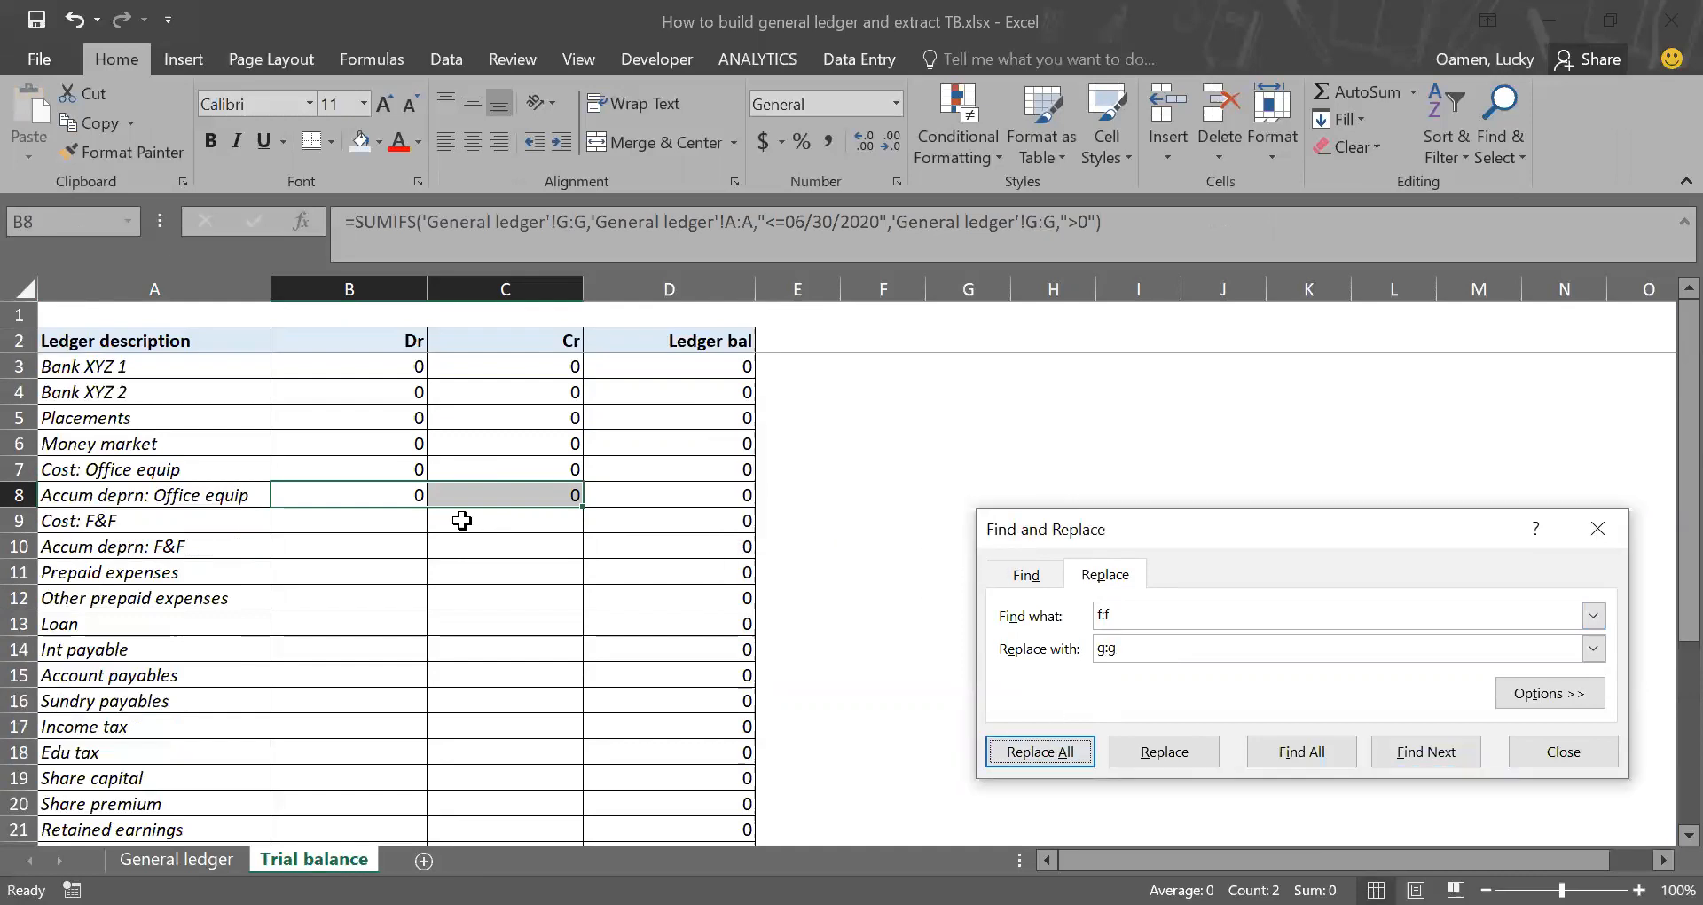
Step: Copy the Accum deprn: Office equip Dr and Cr formulas from B8:C8 down to the Cost: F&F row
click(477, 494)
key(ctrl+c)
key(Down)
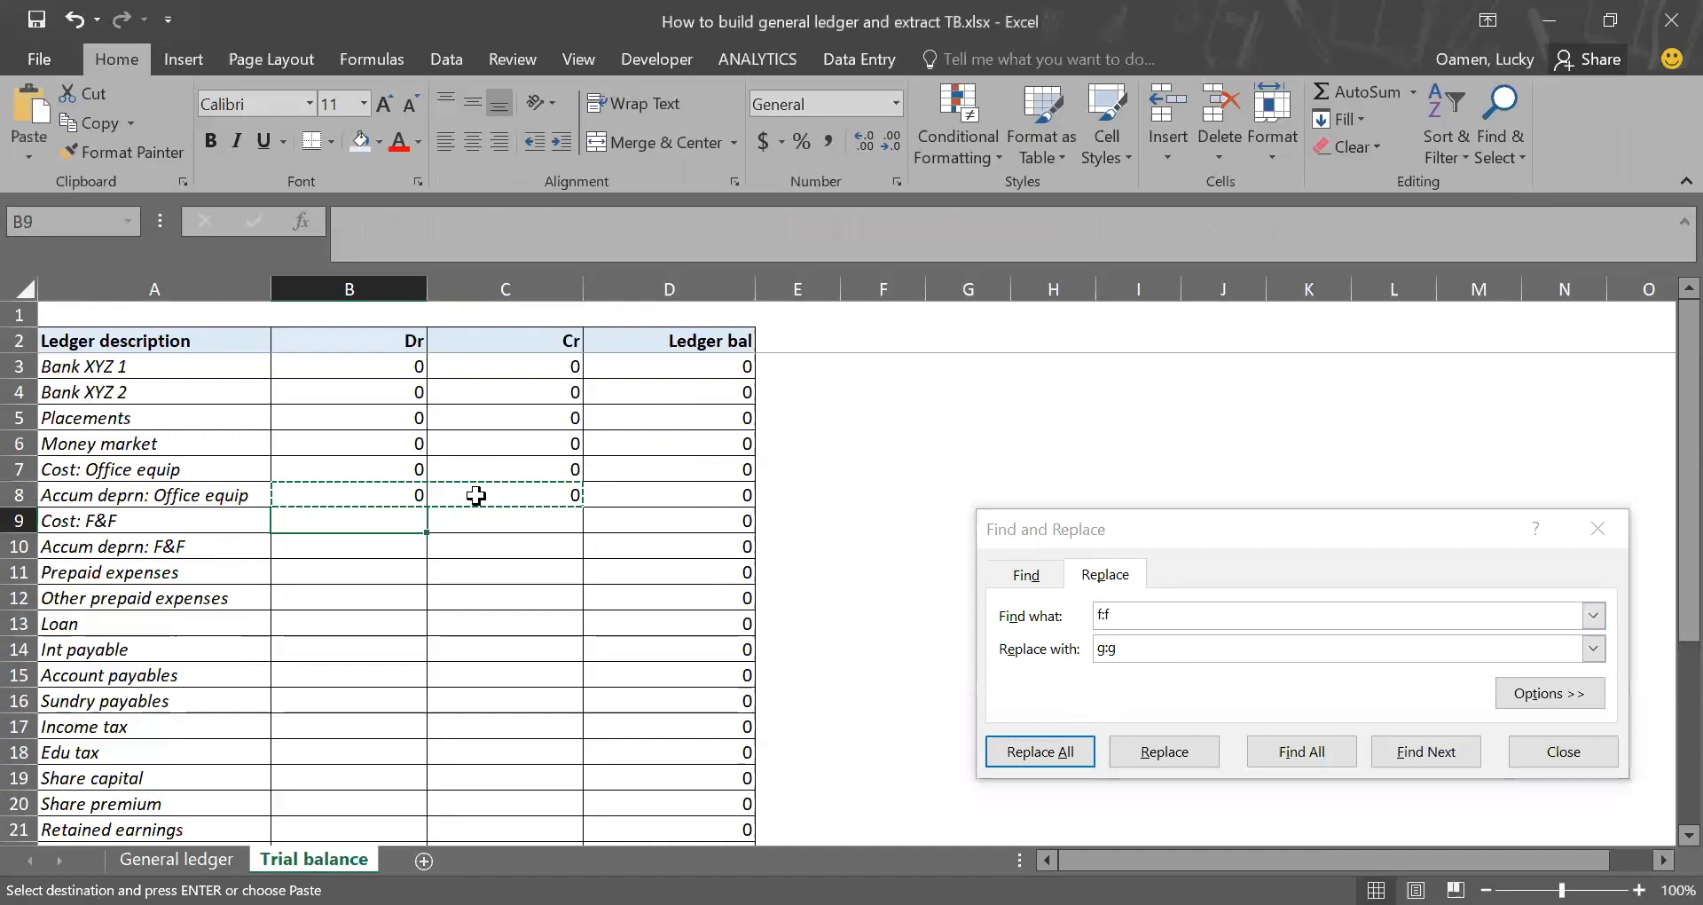
key(Return)
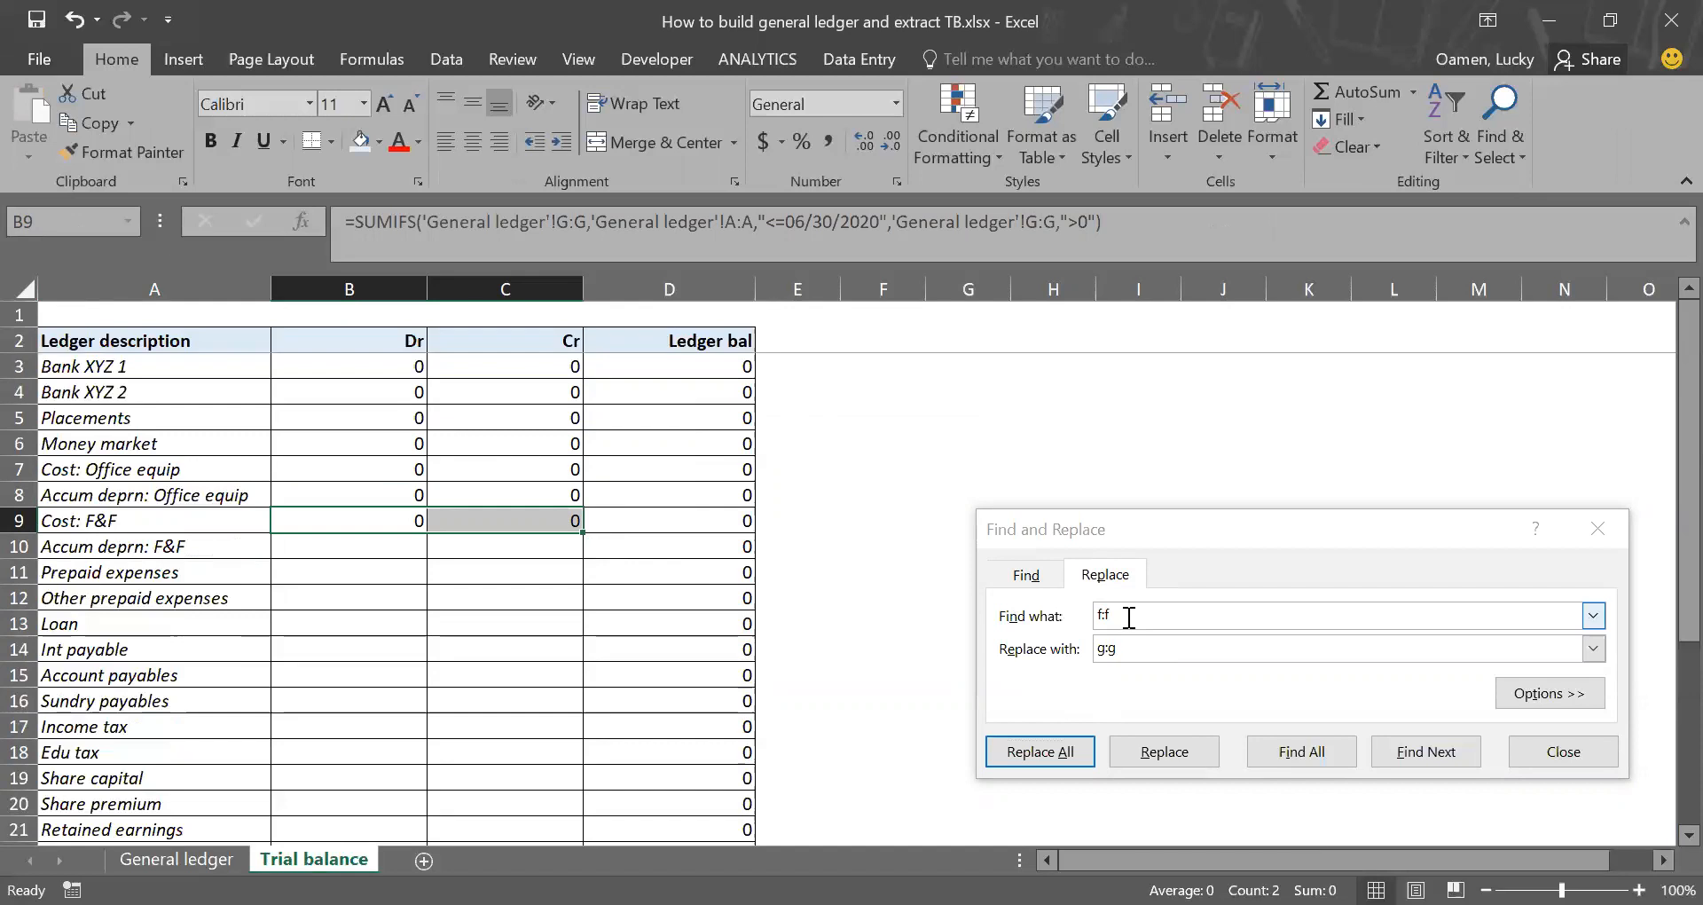
Step: Replace every g:g with h:h in the Cost: F&F formulas in B9:C9
click(1128, 618)
key(BackSpace)
key(BackSpace)
key(BackSpace)
key(Tab)
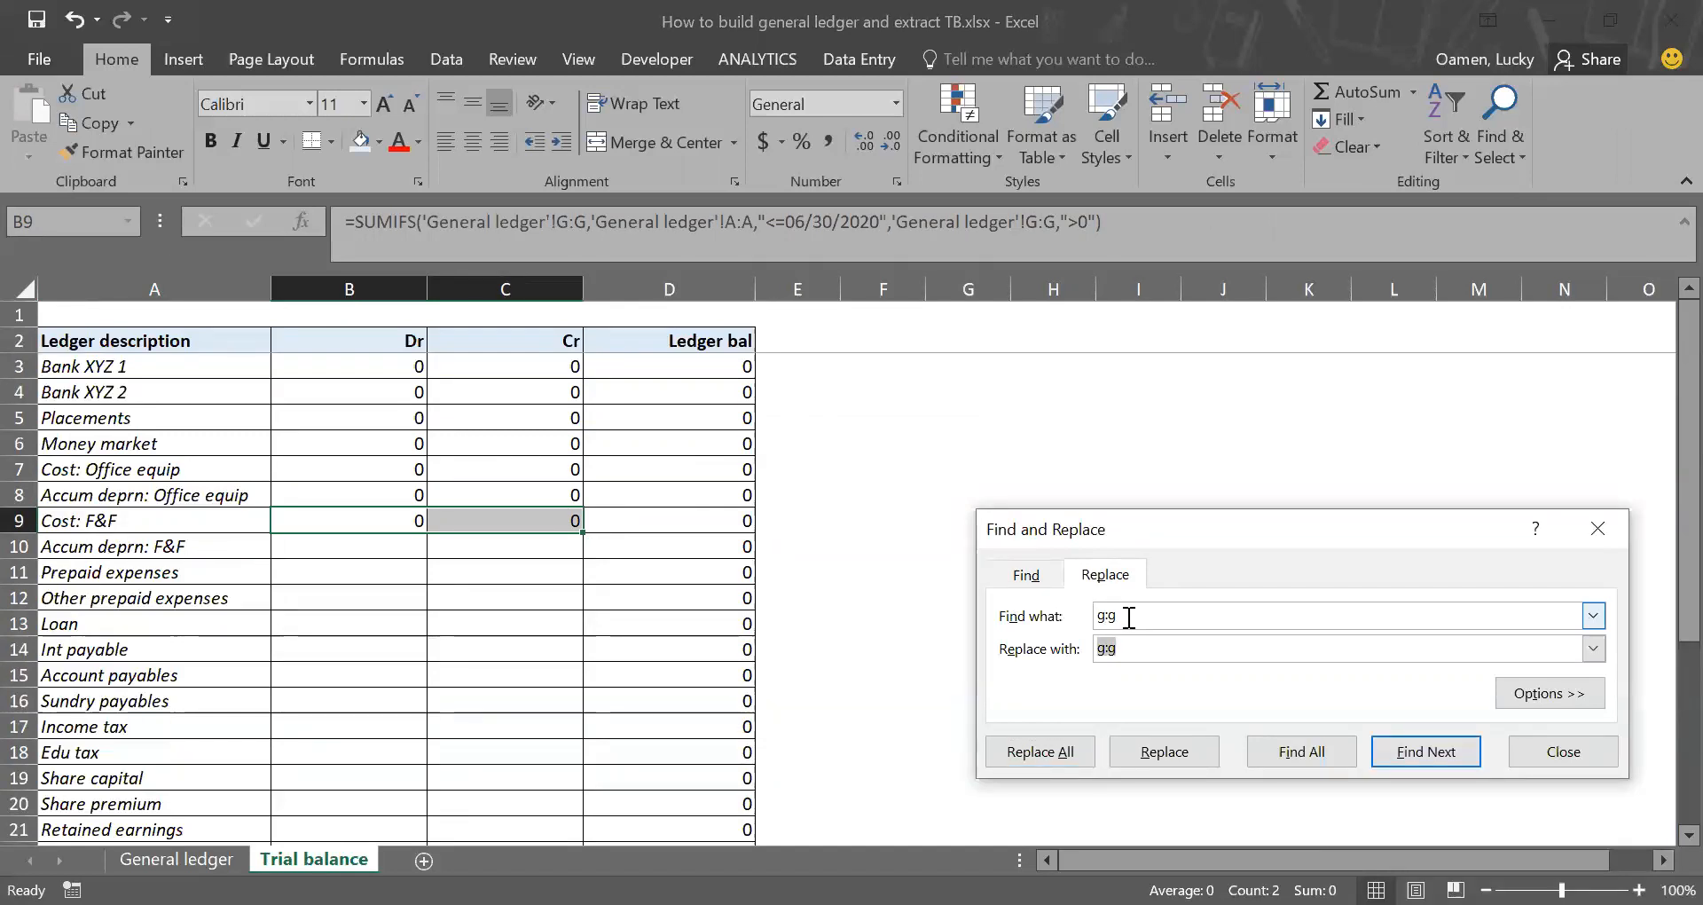
text(h:h)
click(1039, 751)
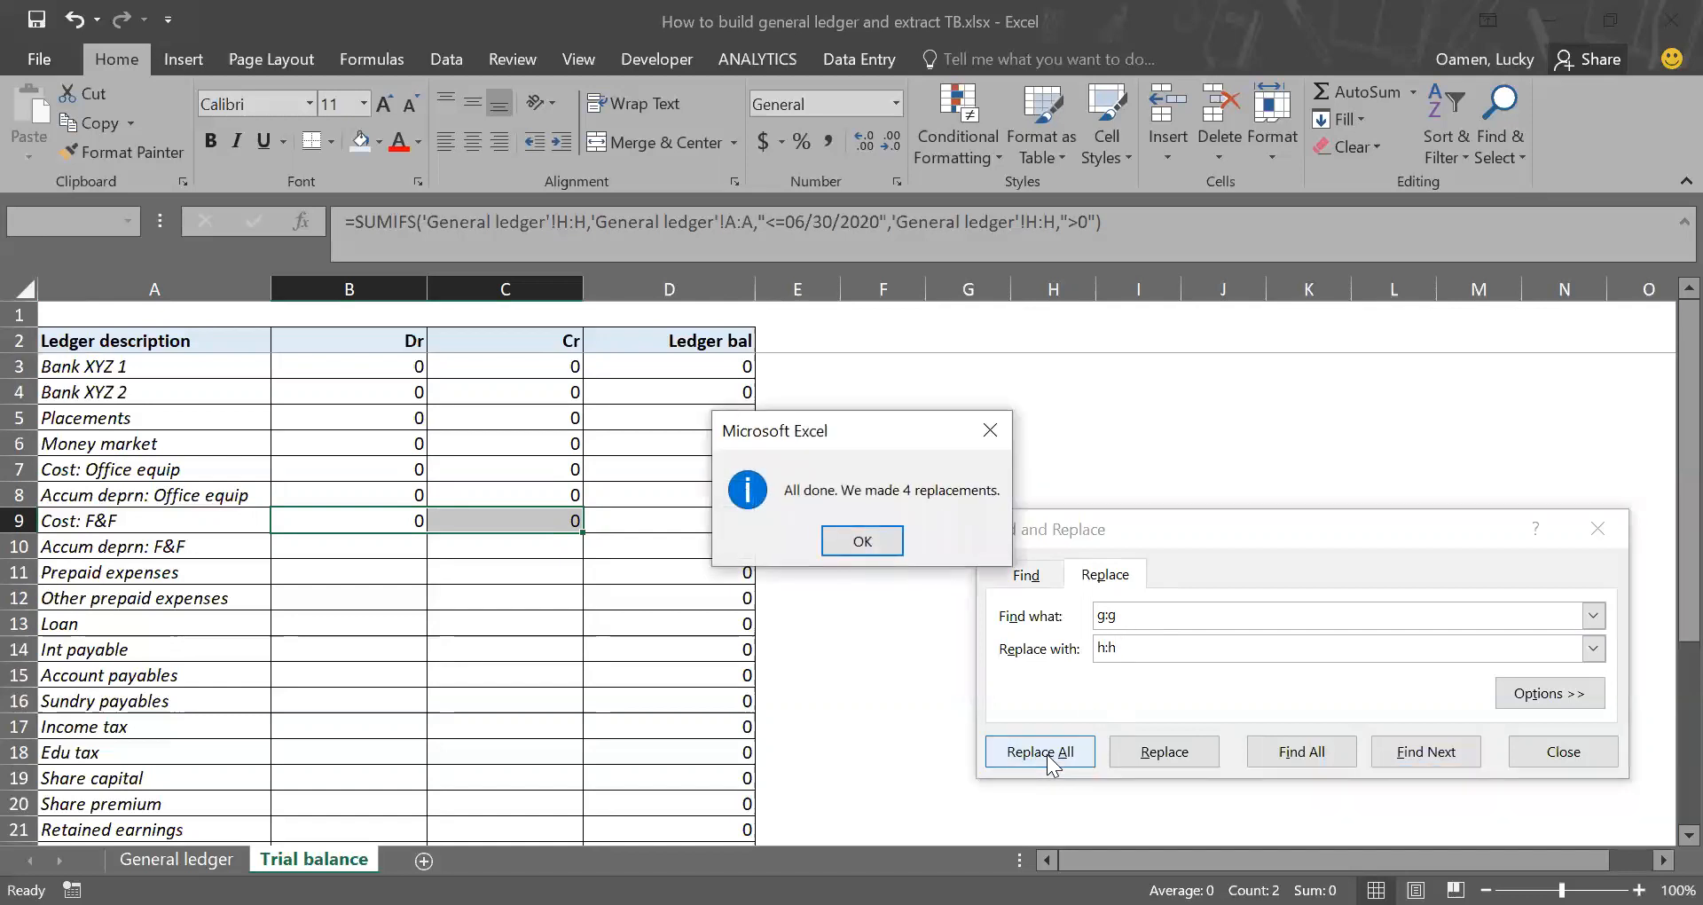
key(Return)
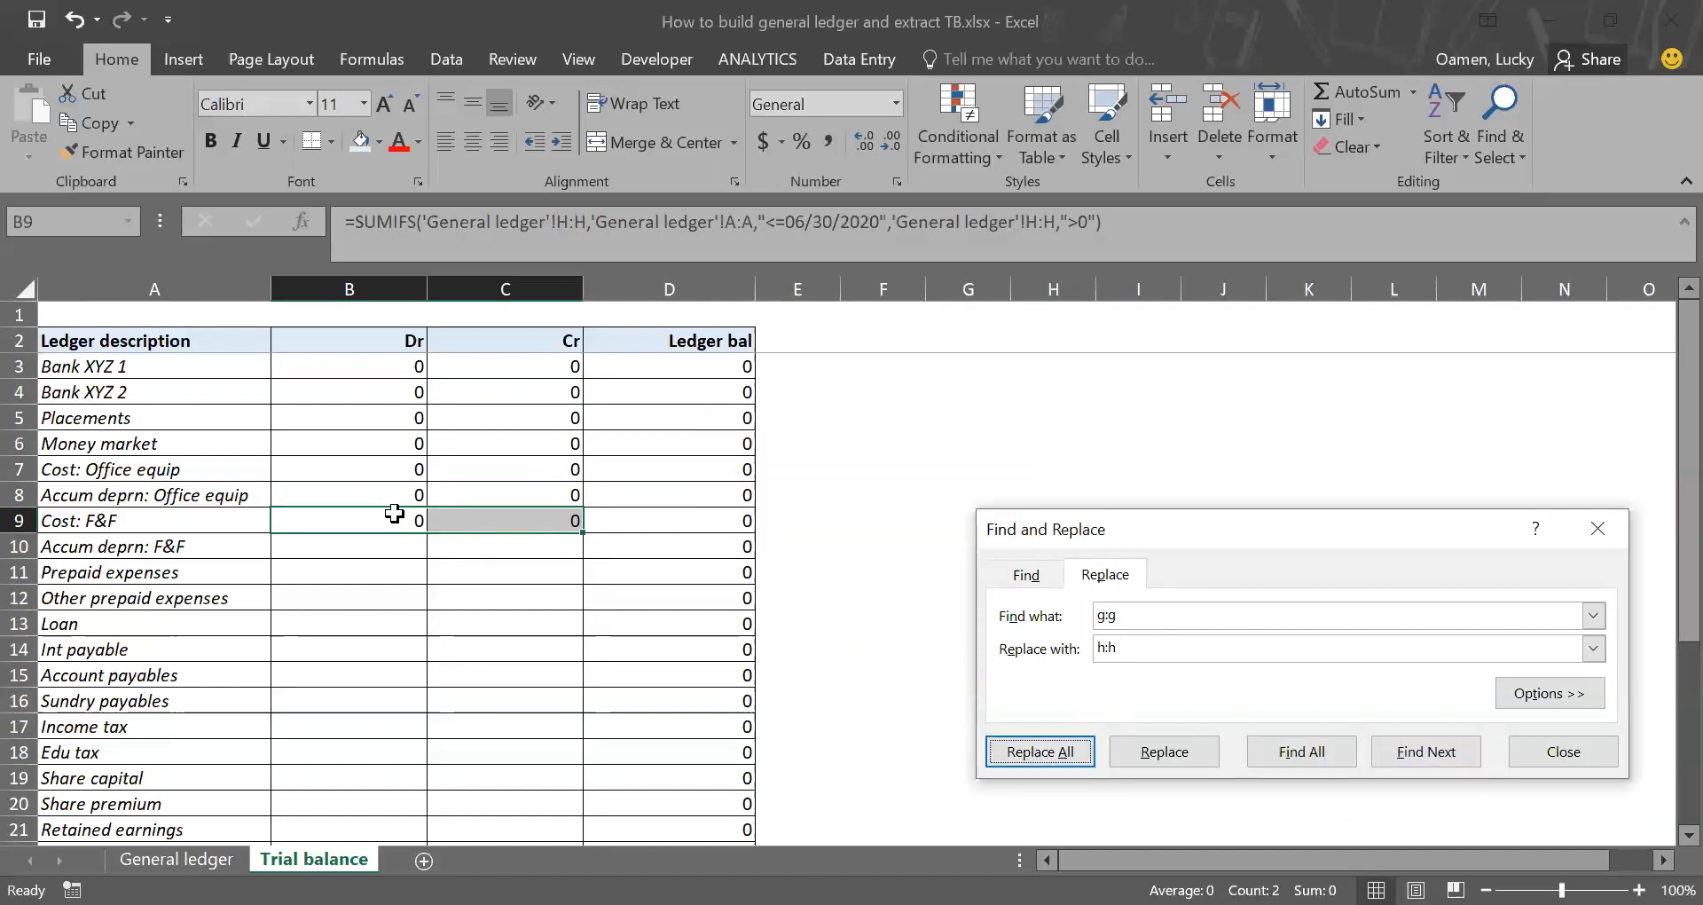
Step: Copy the Cost: F&F Dr and Cr formulas from B9:C9 to the Loan row in B13:C13
drag(394, 514, 474, 519)
key(ctrl+c)
key(Down)
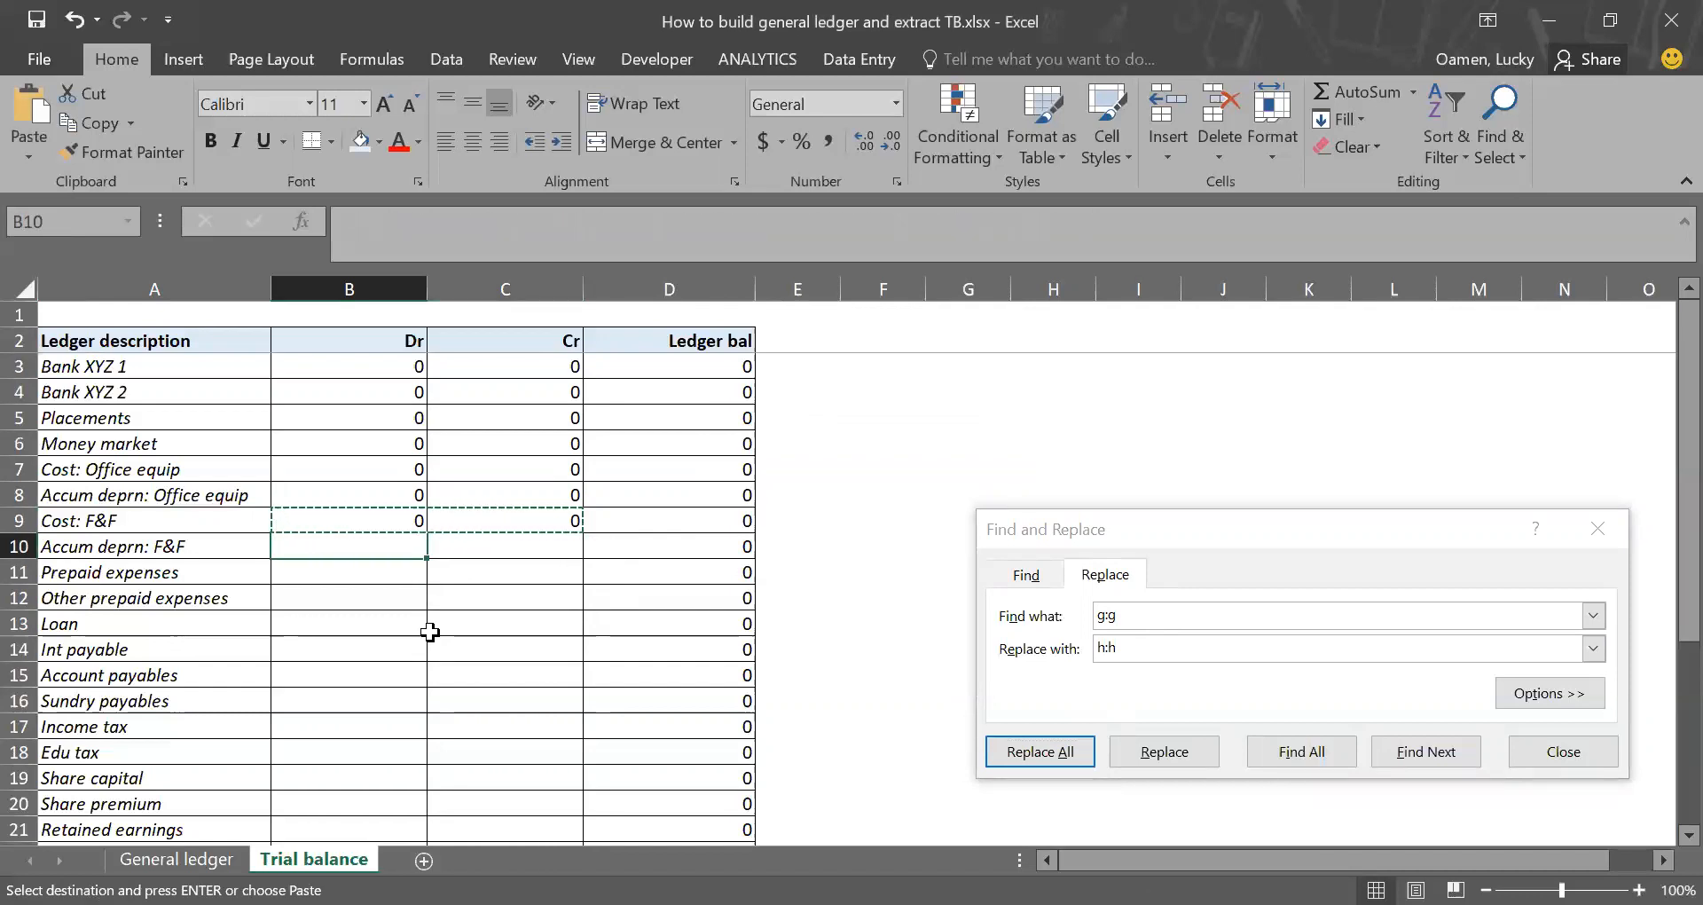
scroll(433, 589, down, 1)
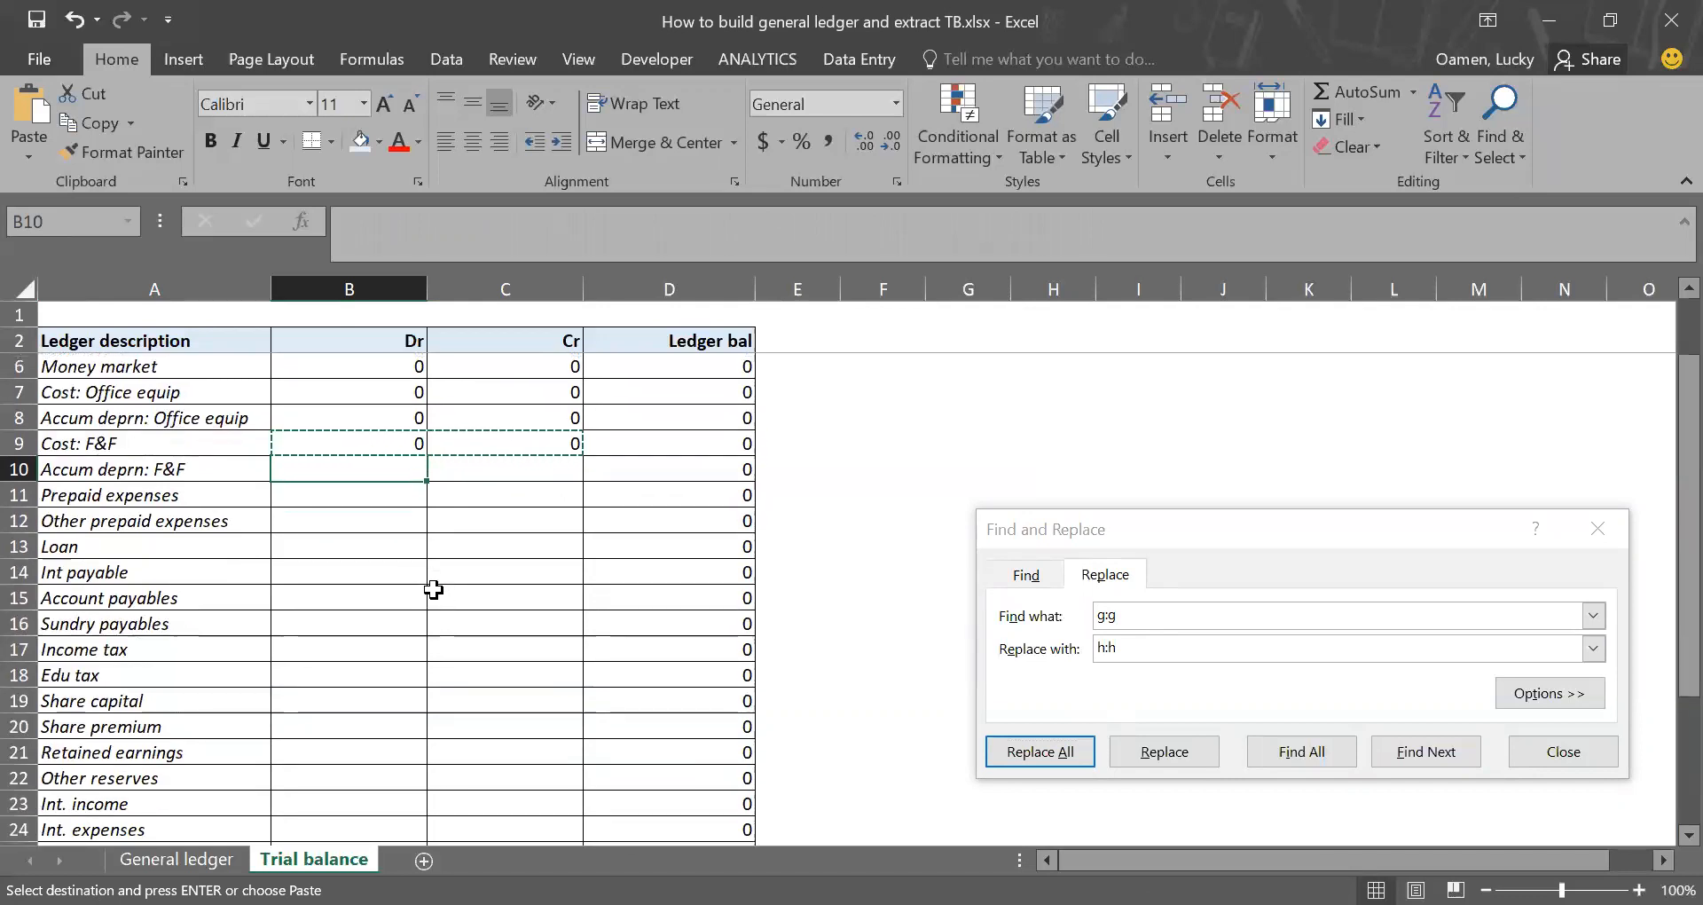
scroll(432, 589, down, 1)
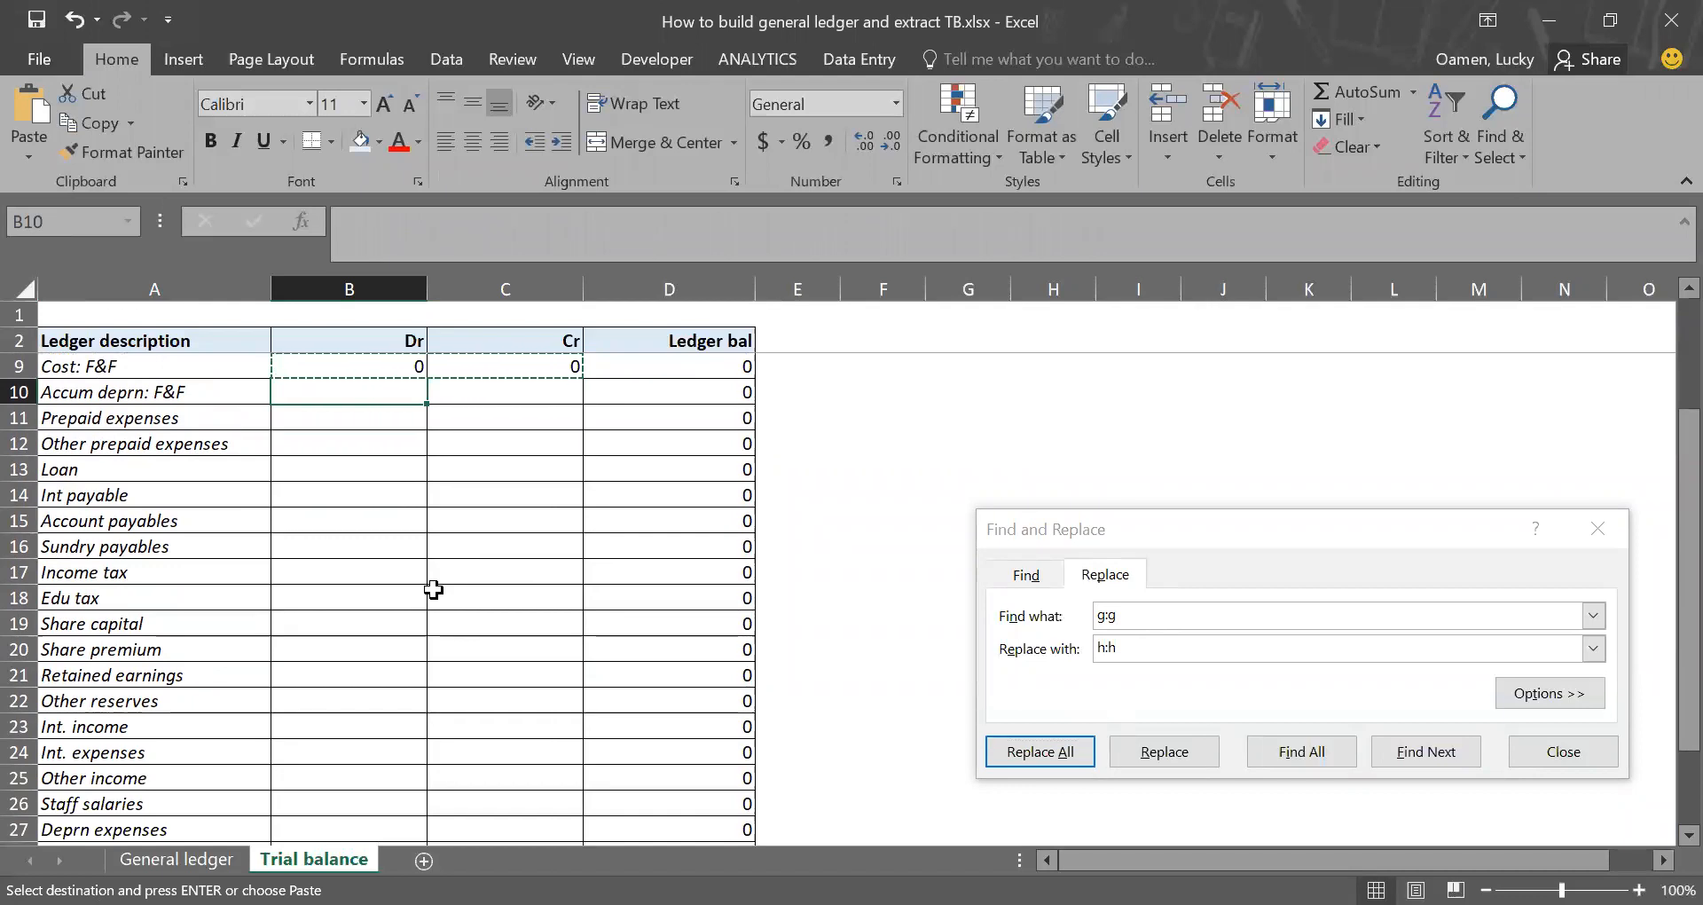
scroll(433, 589, down, 1)
scroll(433, 589, up, 1)
scroll(433, 589, up, 2)
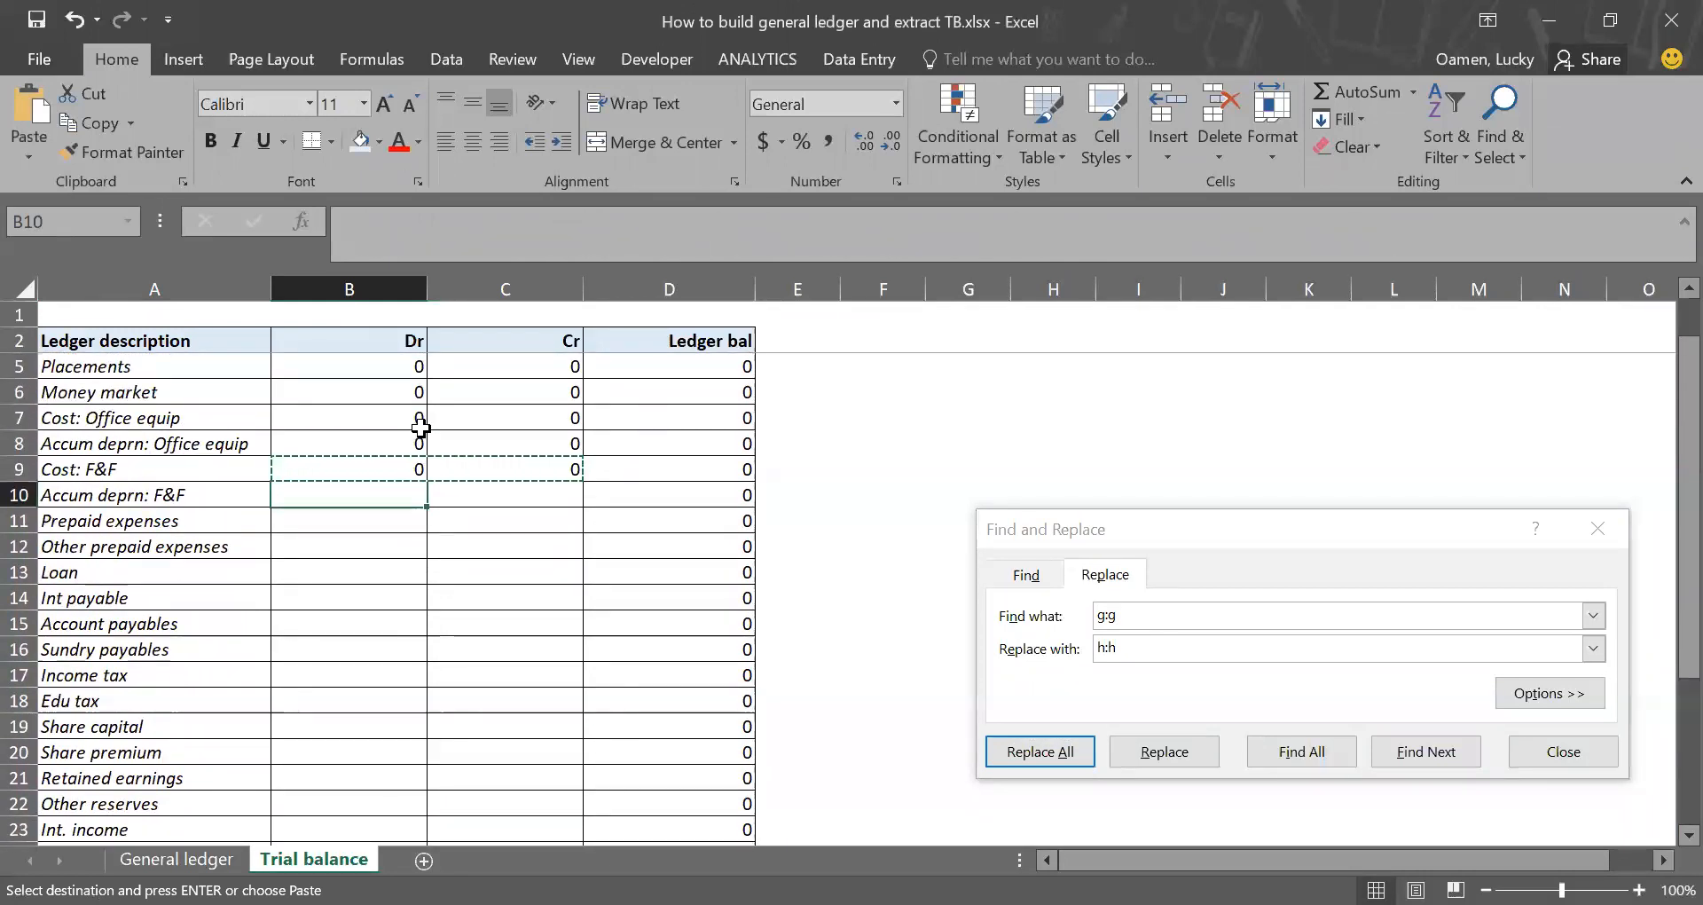
scroll(392, 441, up, 1)
scroll(395, 603, down, 2)
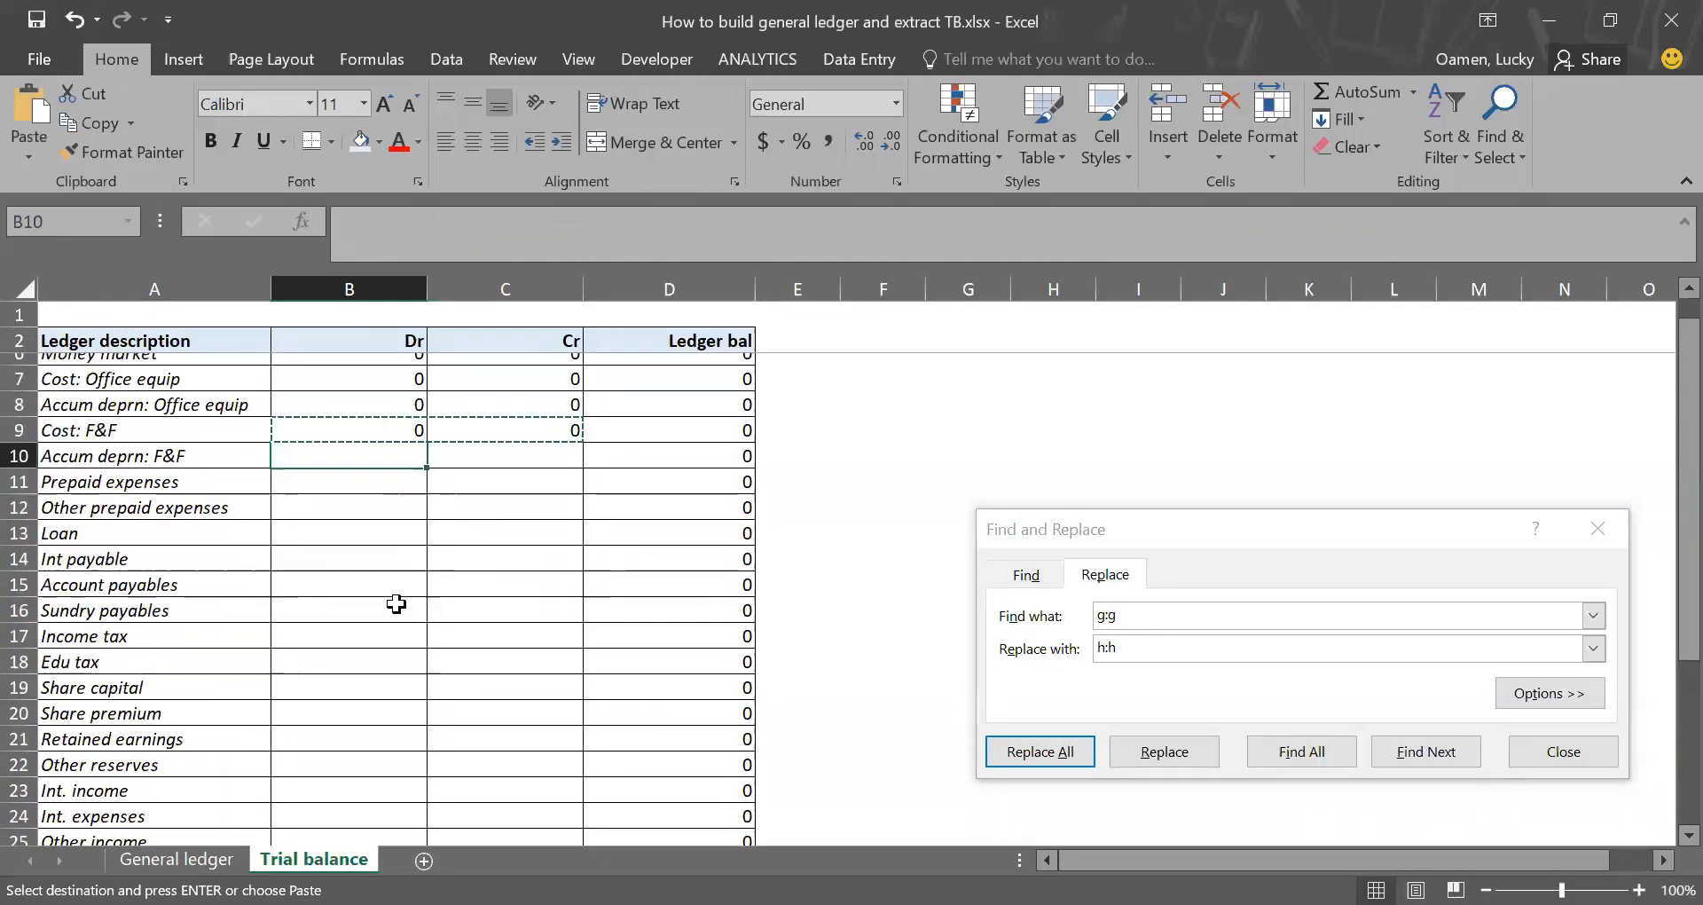
click(355, 491)
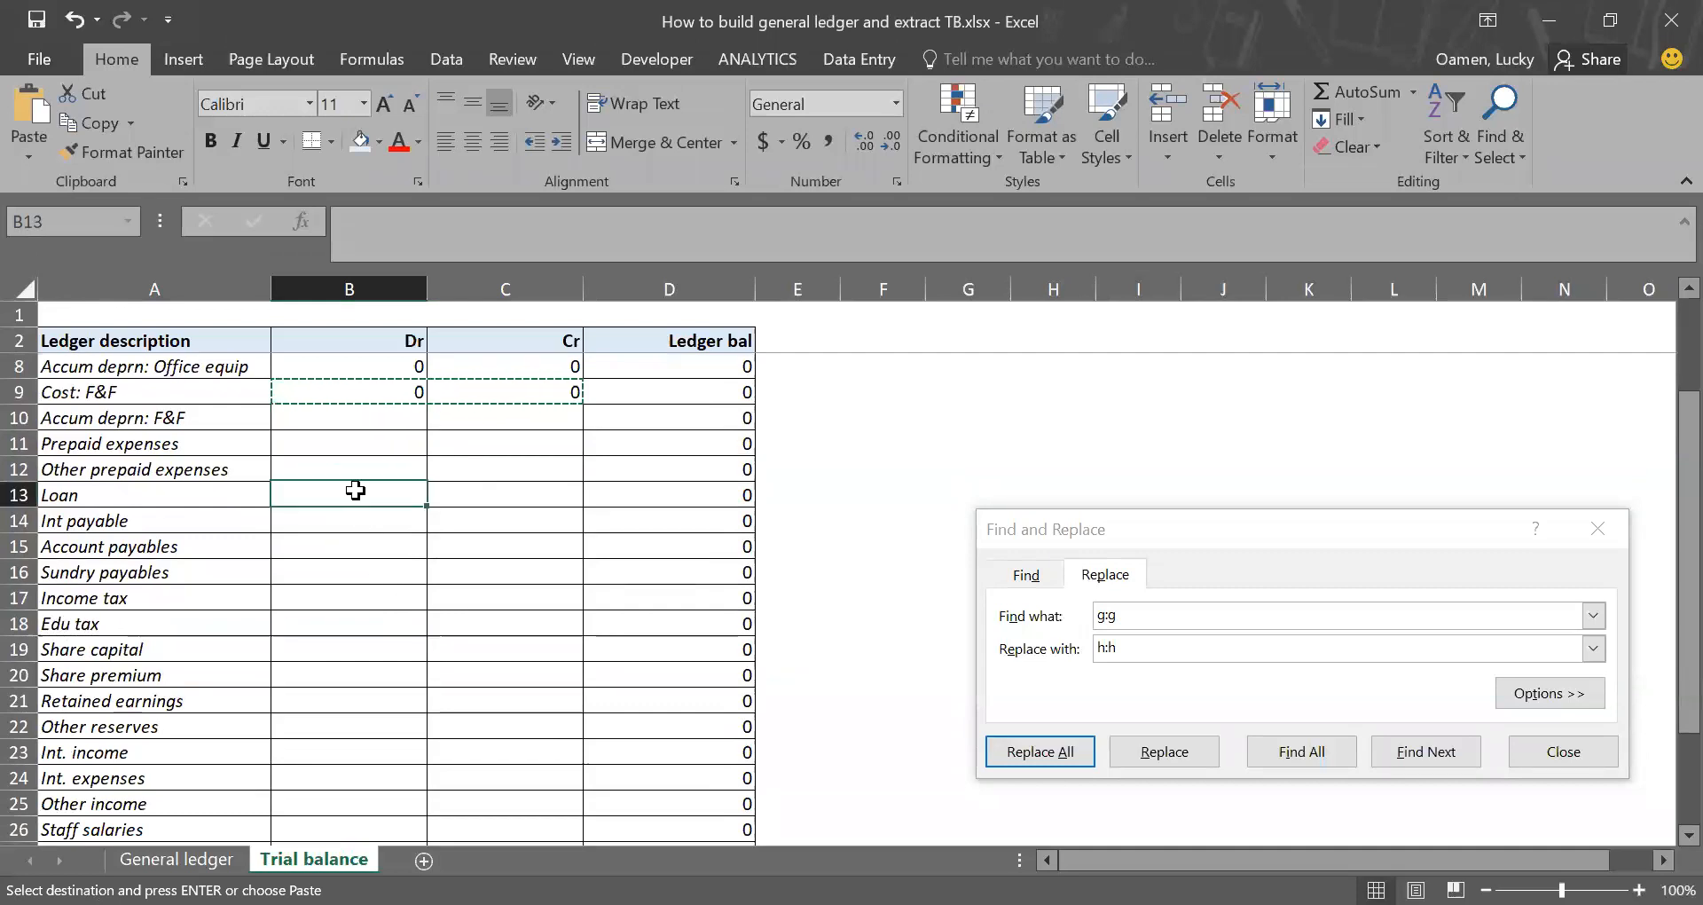
key(Return)
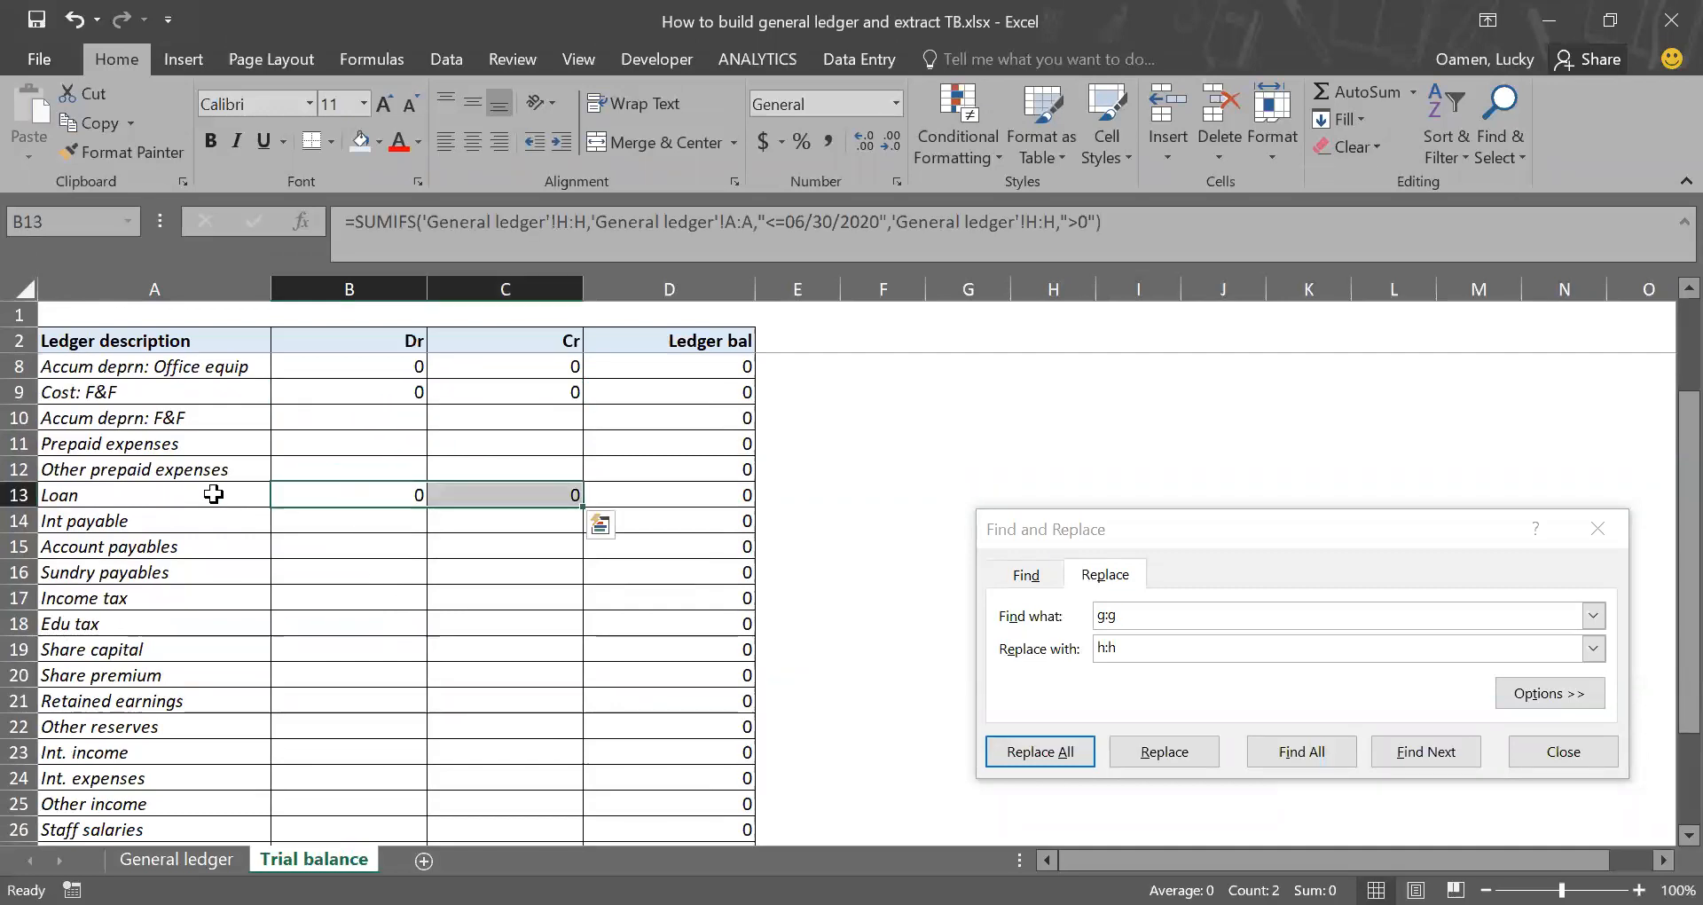
Step: Check which General ledger column holds the Loan account and return to Trial balance
click(177, 859)
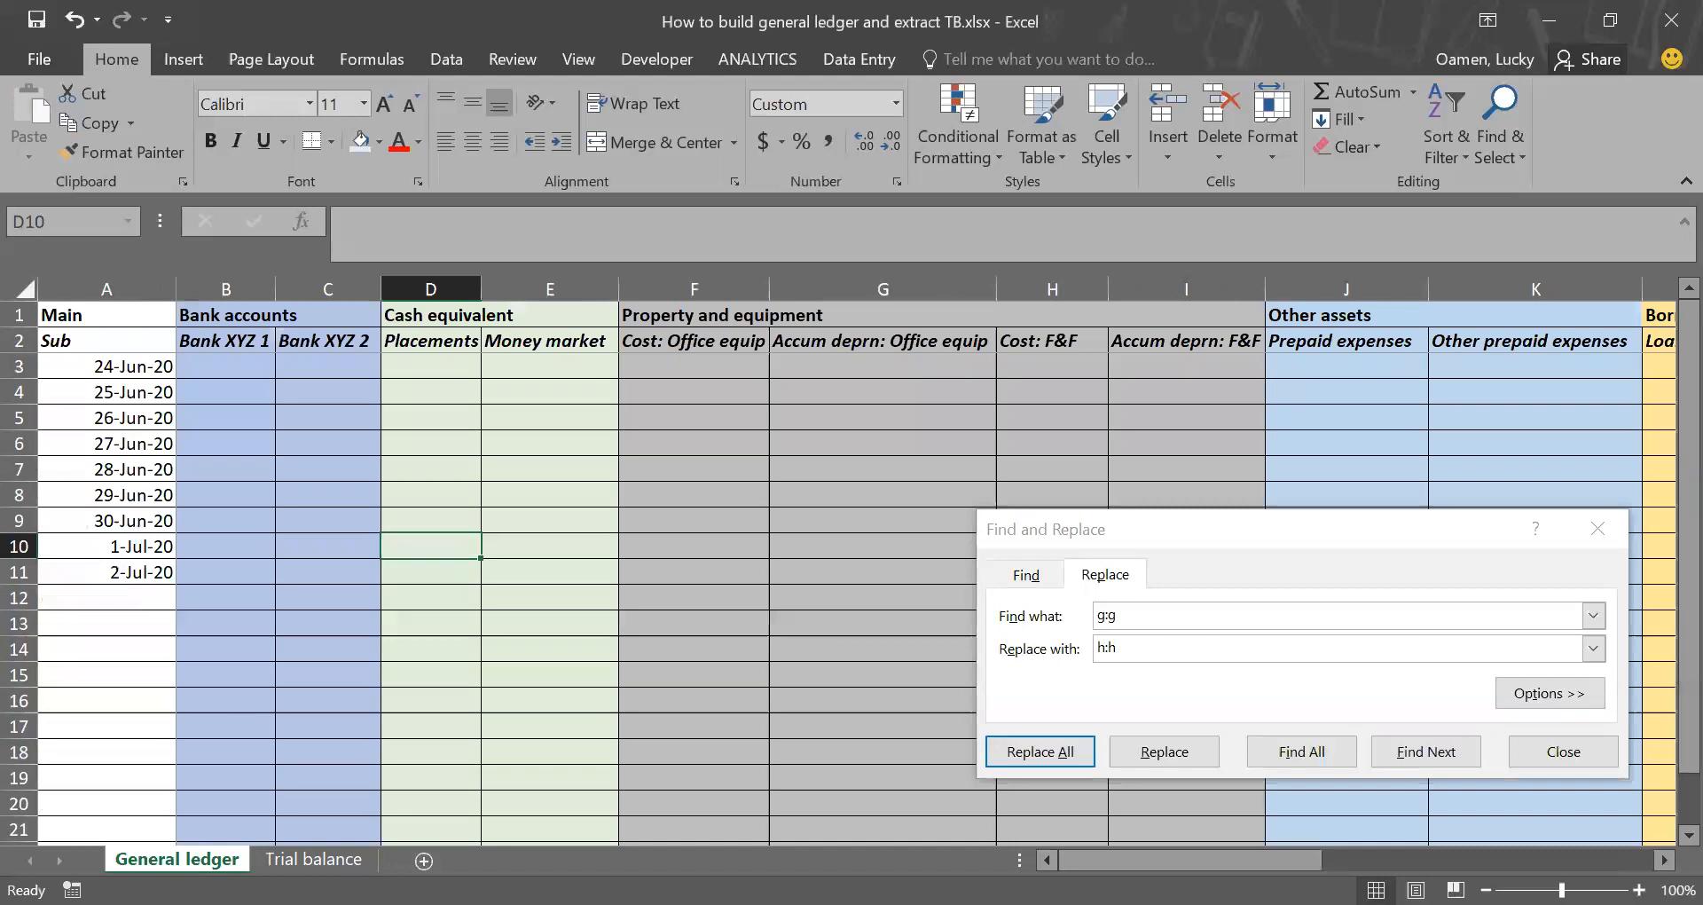
scroll(1189, 371, right, 4)
scroll(1189, 371, right, 2)
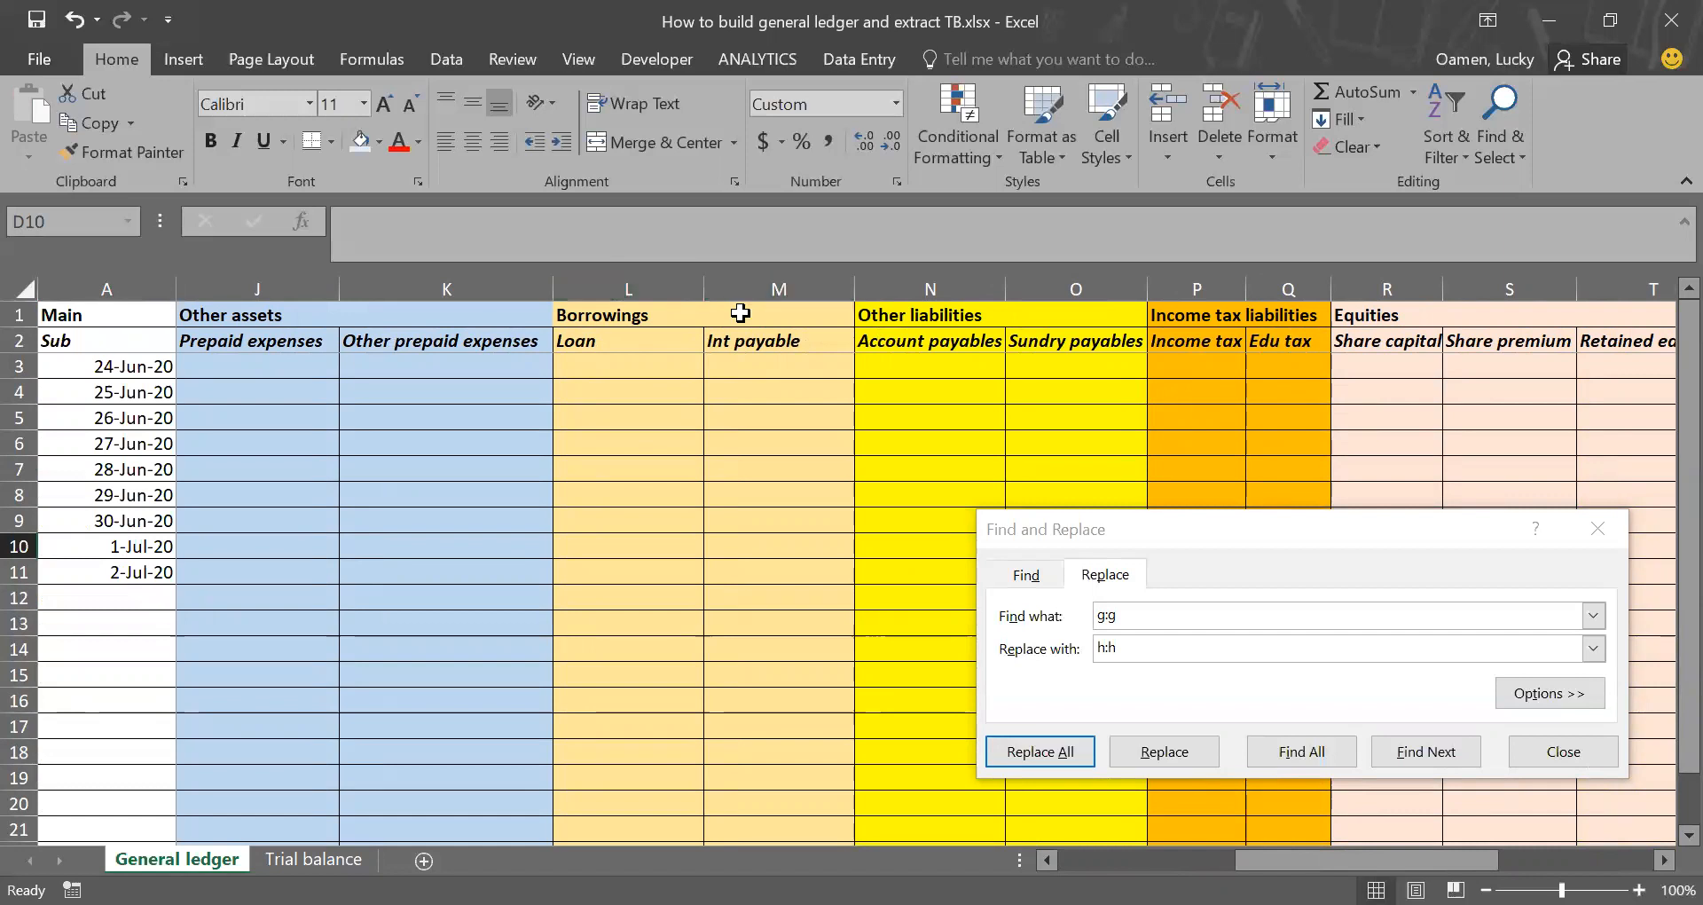
click(314, 859)
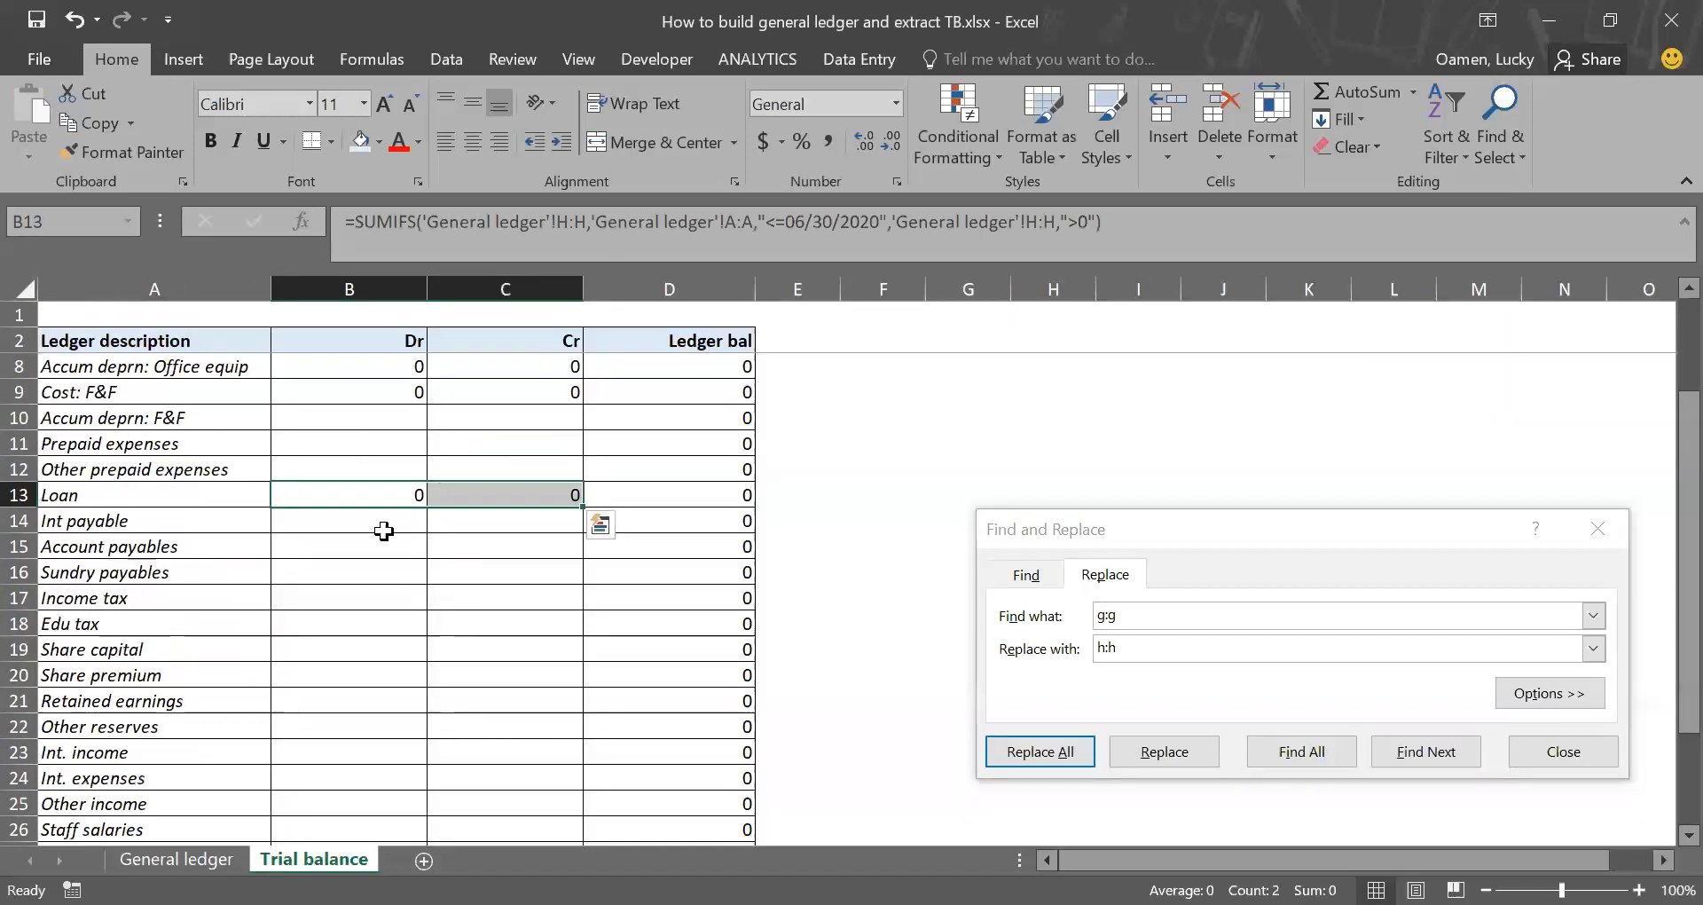
Step: Replace every h:h with l:l in the Loan row's Dr and Cr formulas in B13:C13
click(1160, 627)
text(h:h)
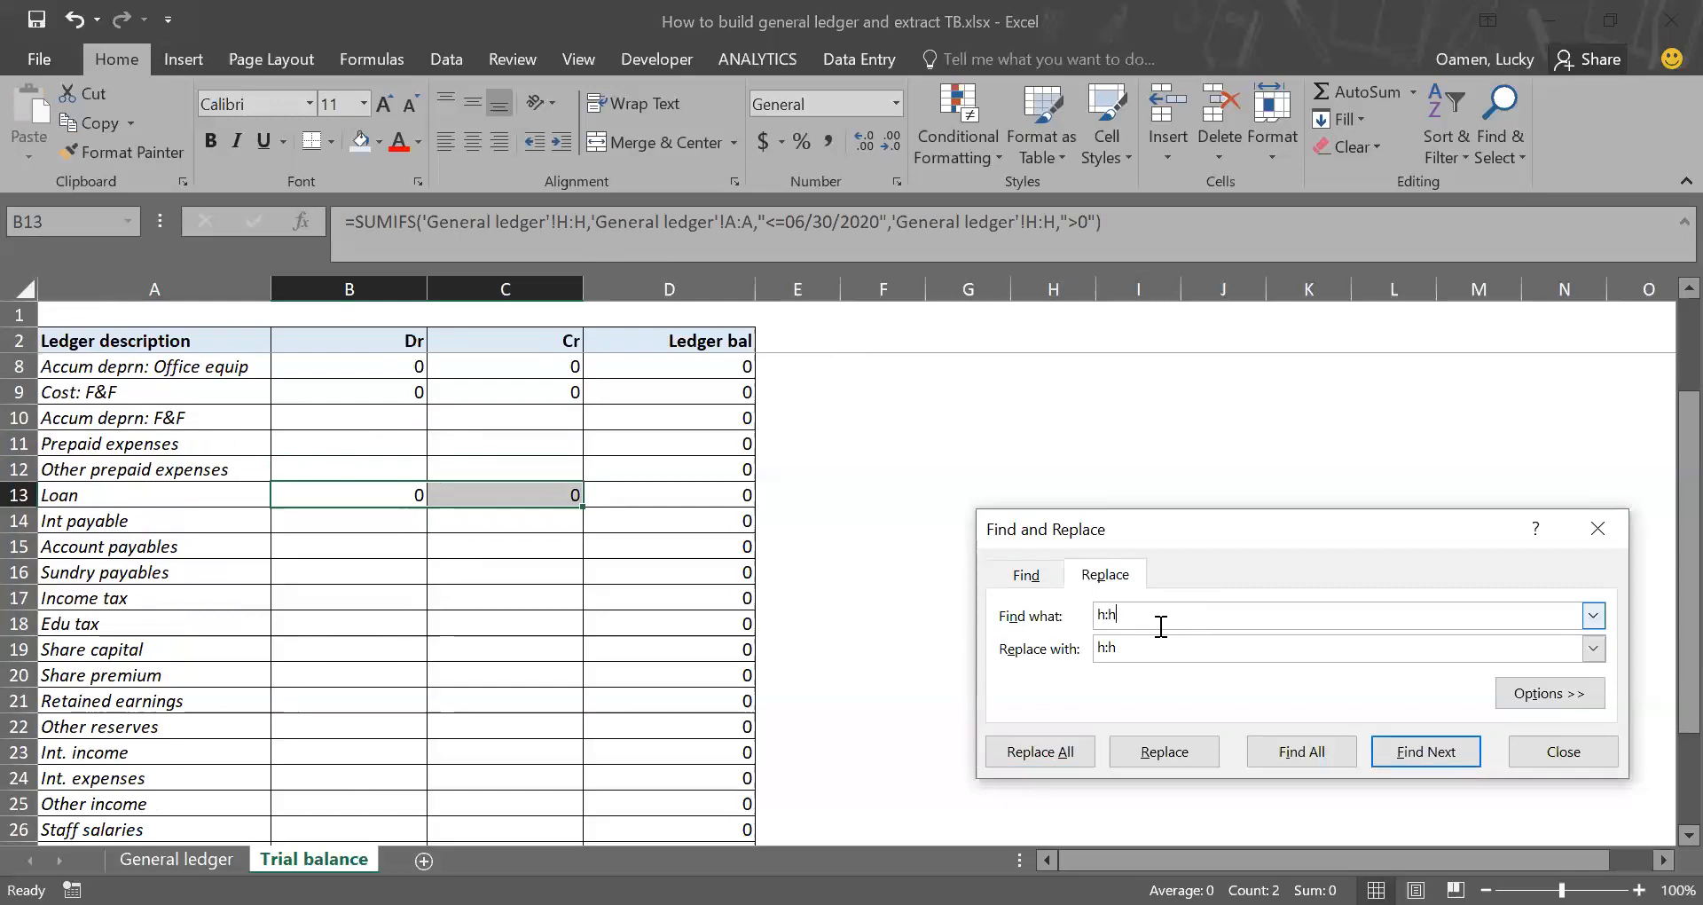
key(Tab)
key(BackSpace)
click(1066, 753)
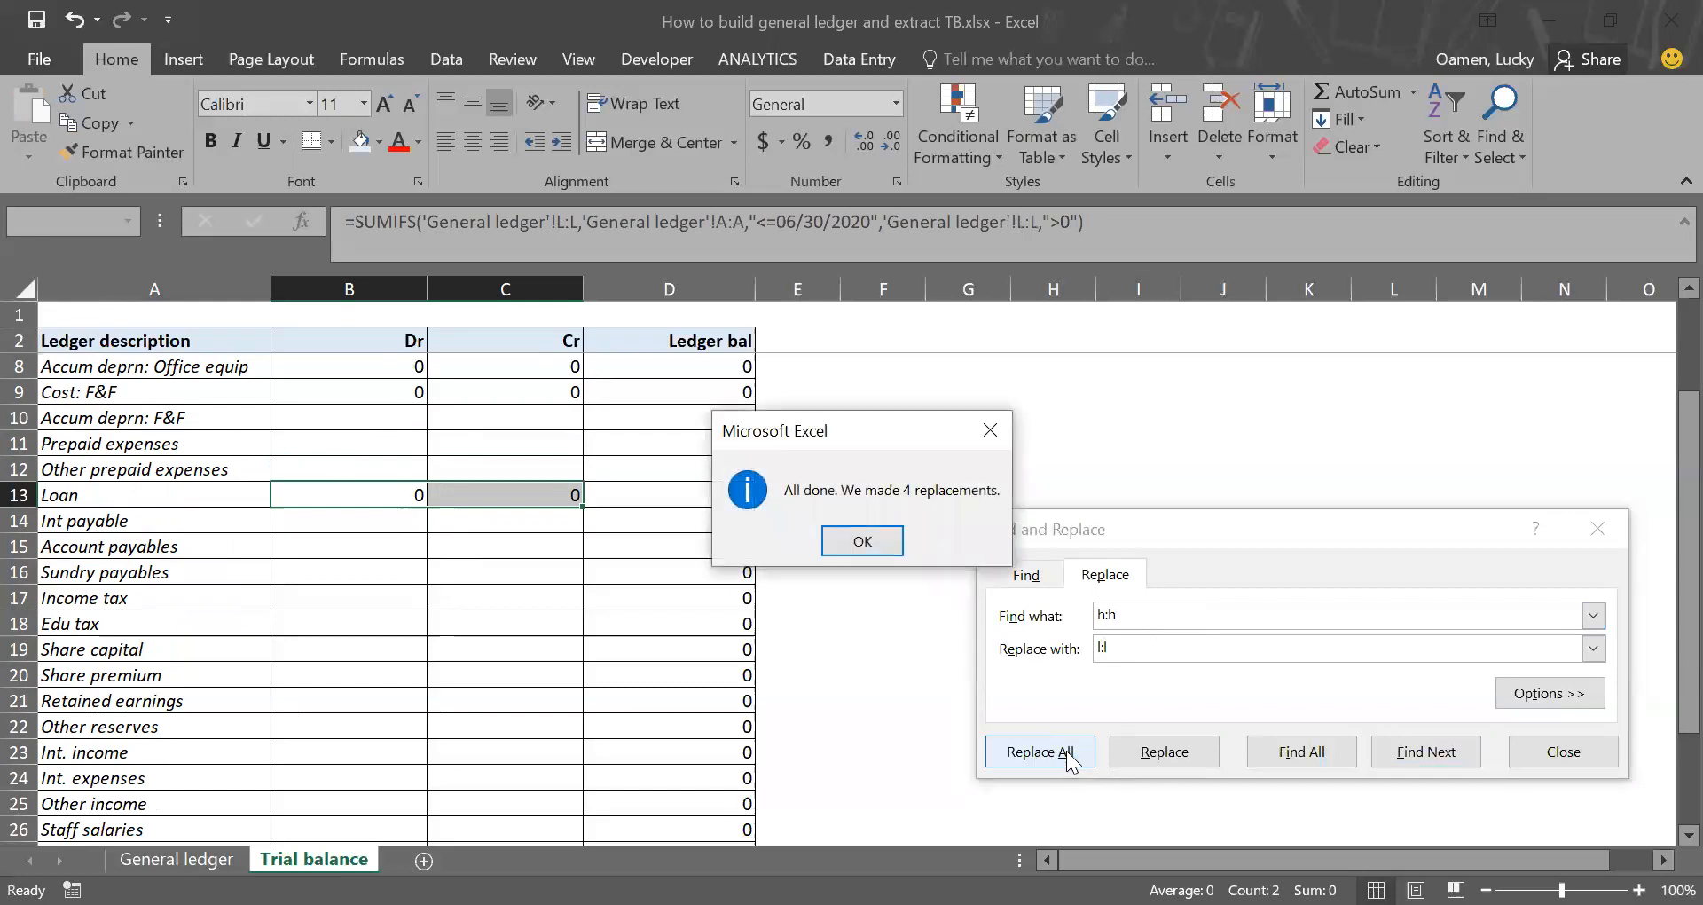
key(Return)
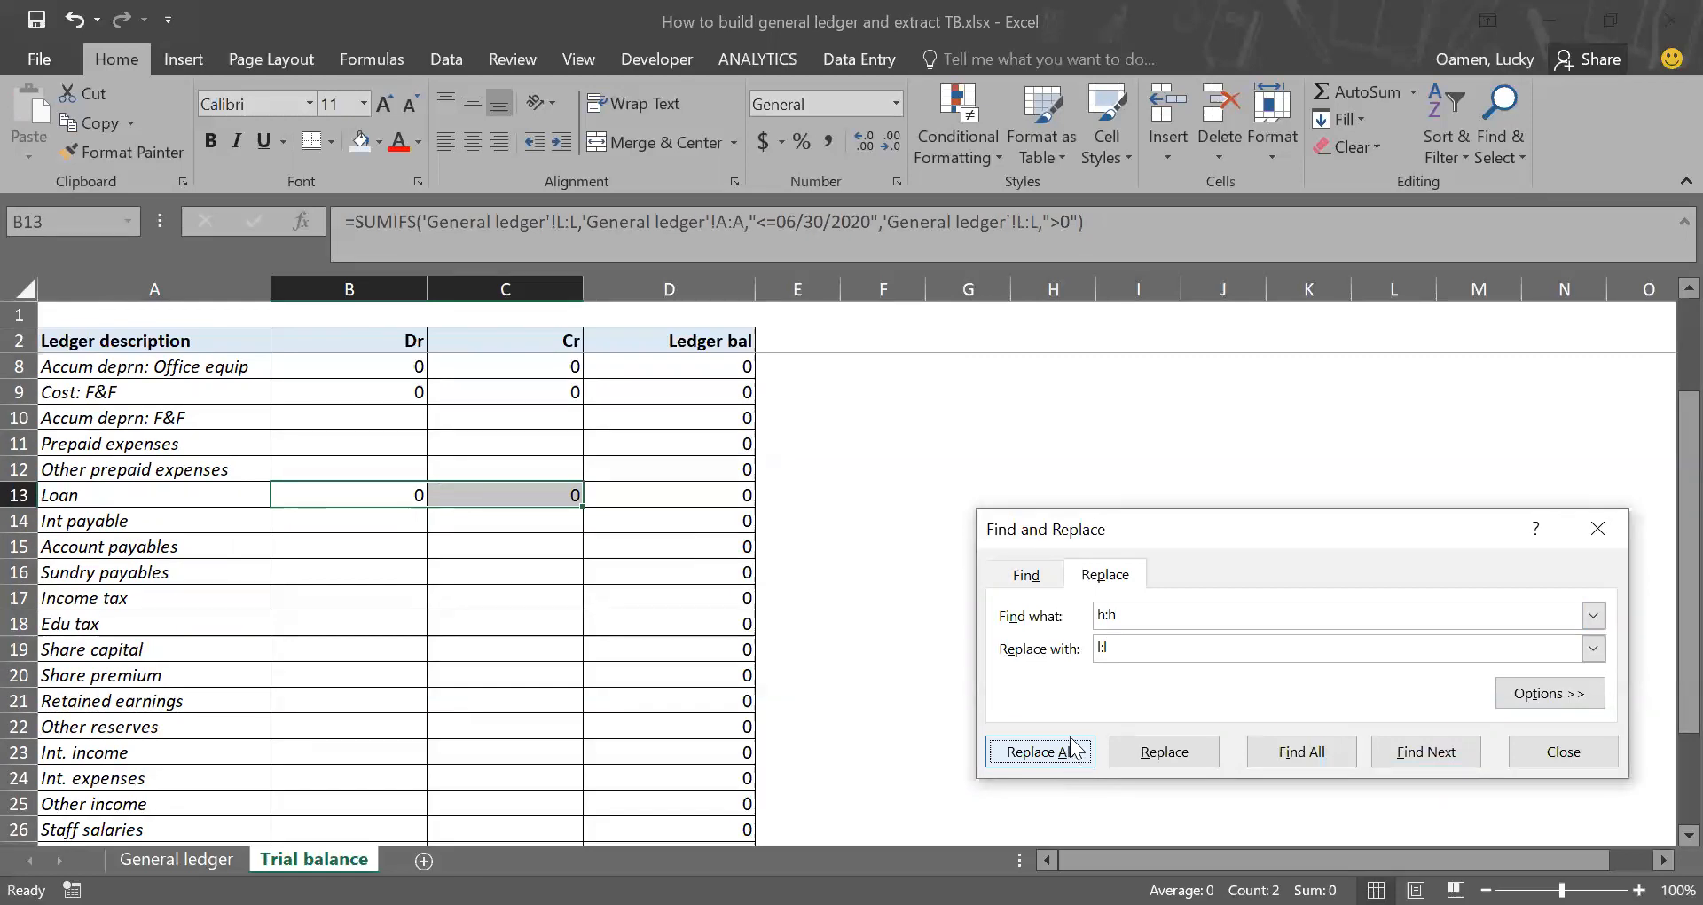
click(1072, 757)
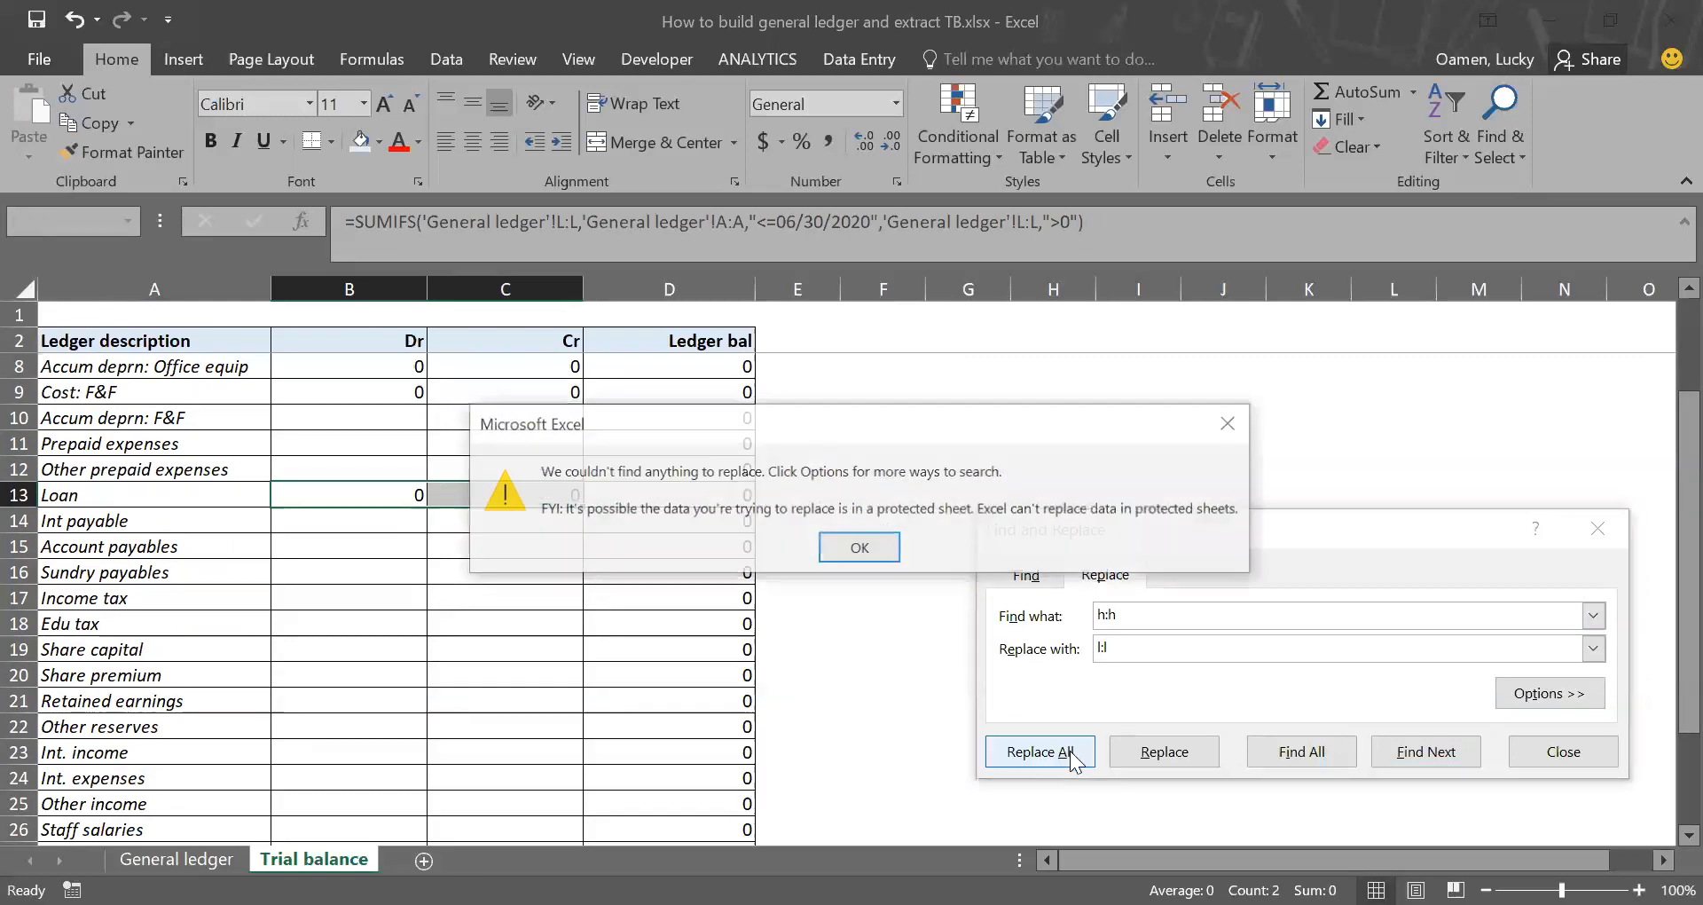
key(Return)
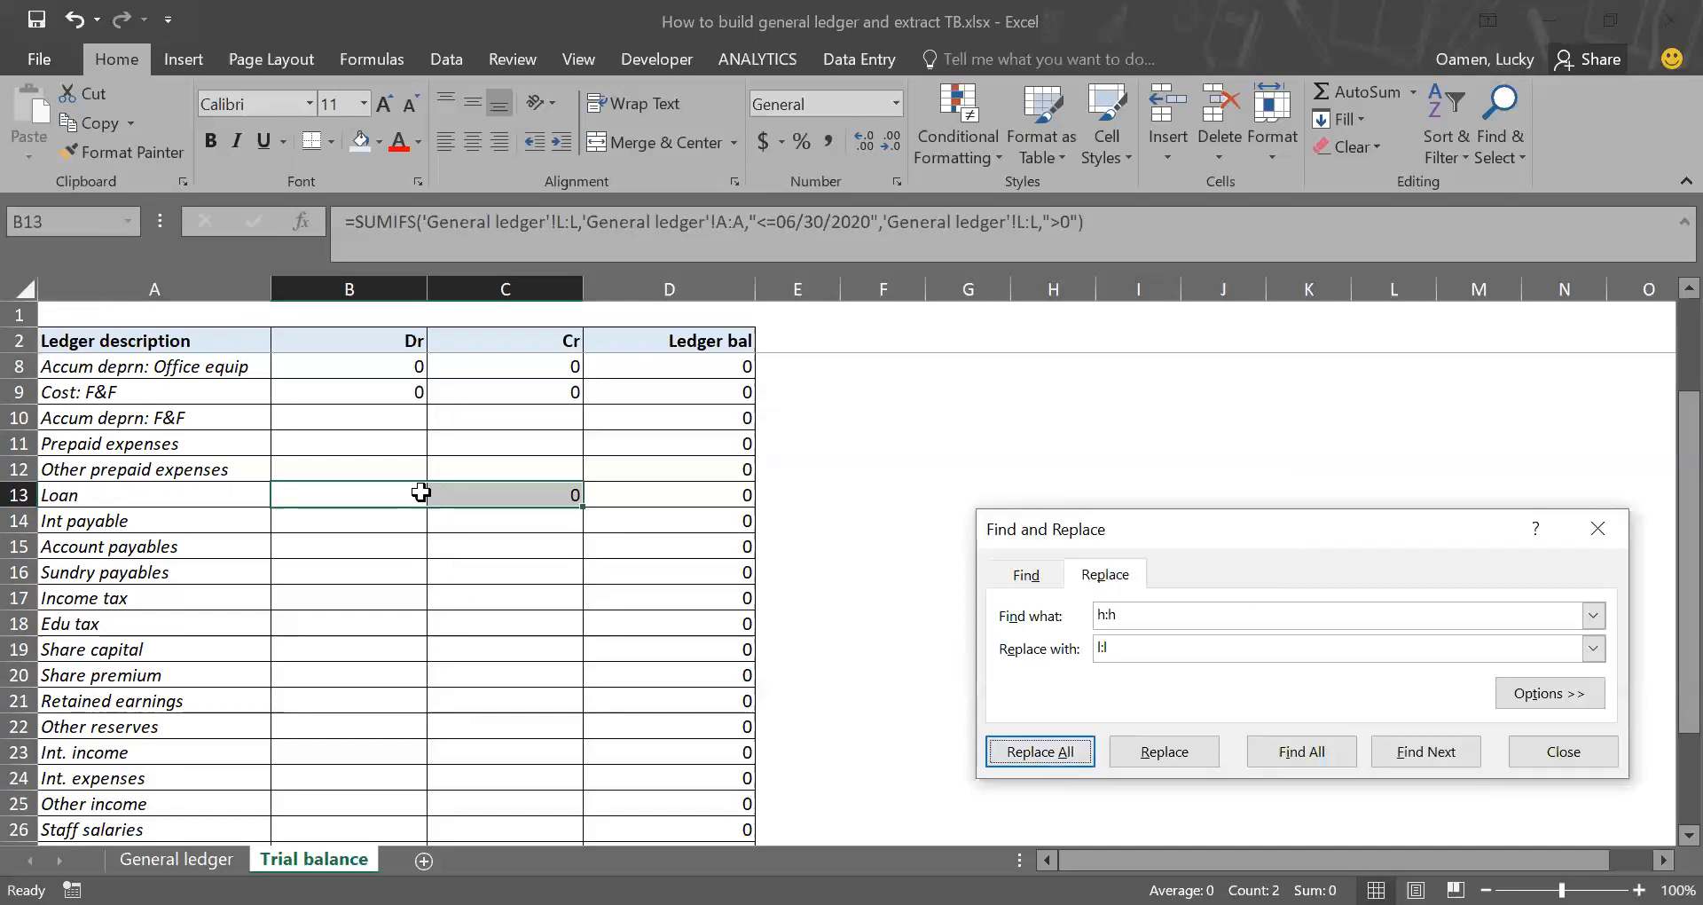
Step: Copy the Loan Dr and Cr formulas from B13:C13 down to the Int payable row in B14:C14
drag(379, 498, 457, 497)
key(ctrl+c)
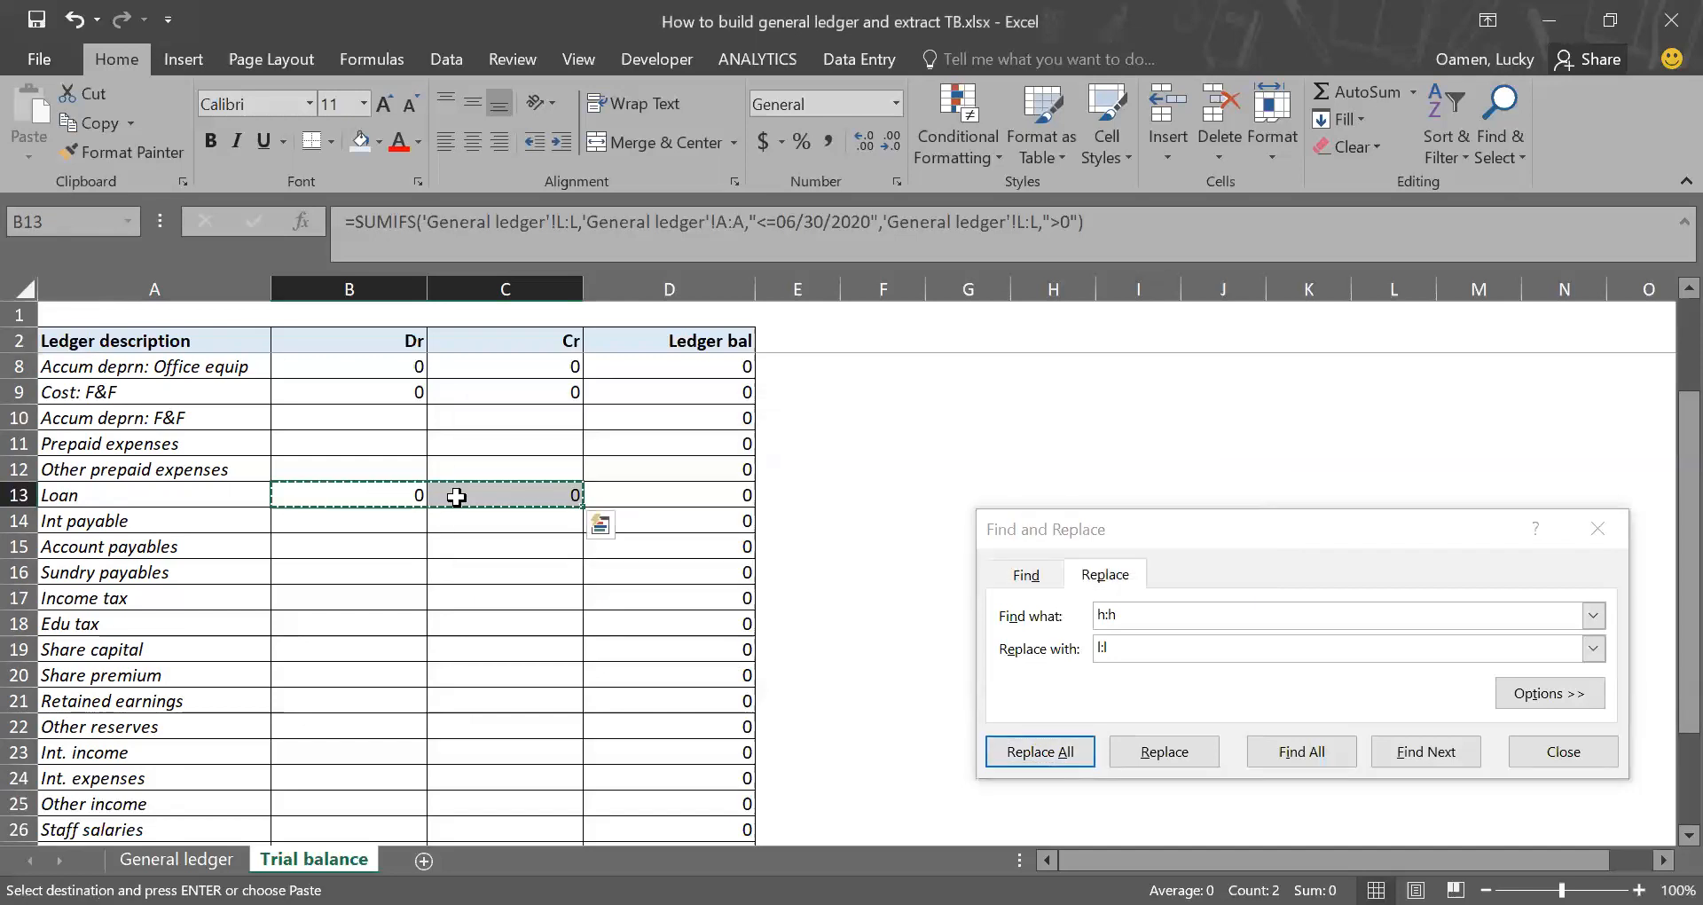
click(379, 530)
key(Return)
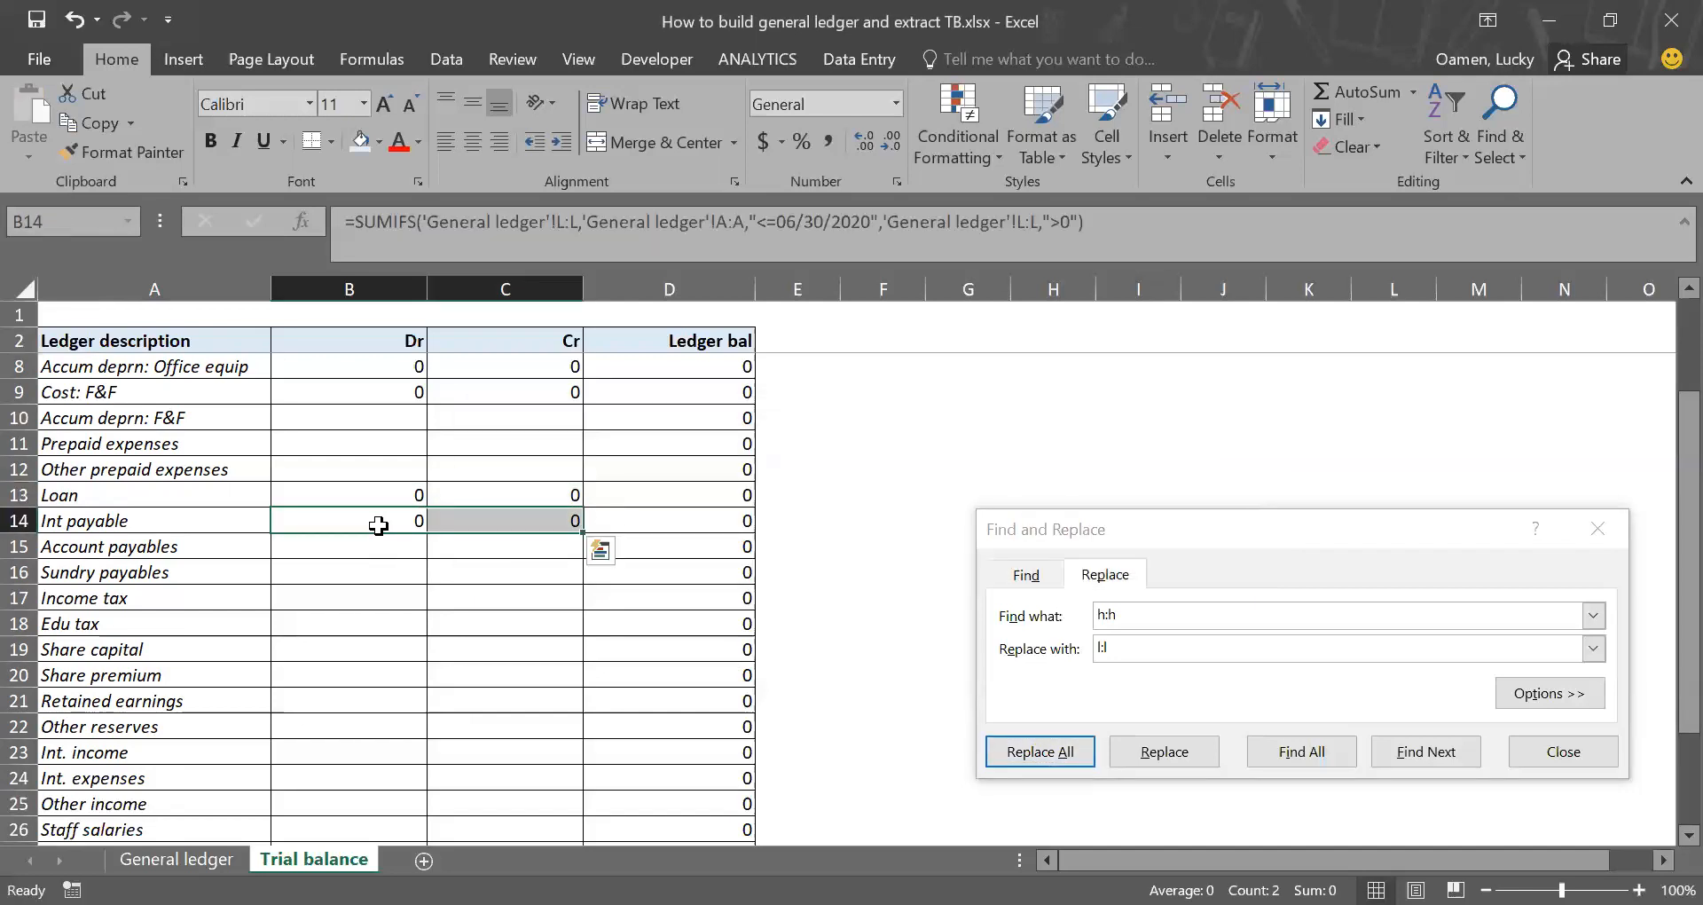
Step: Replace every l:l with m:m in the Int payable formulas in B14:C14
click(380, 526)
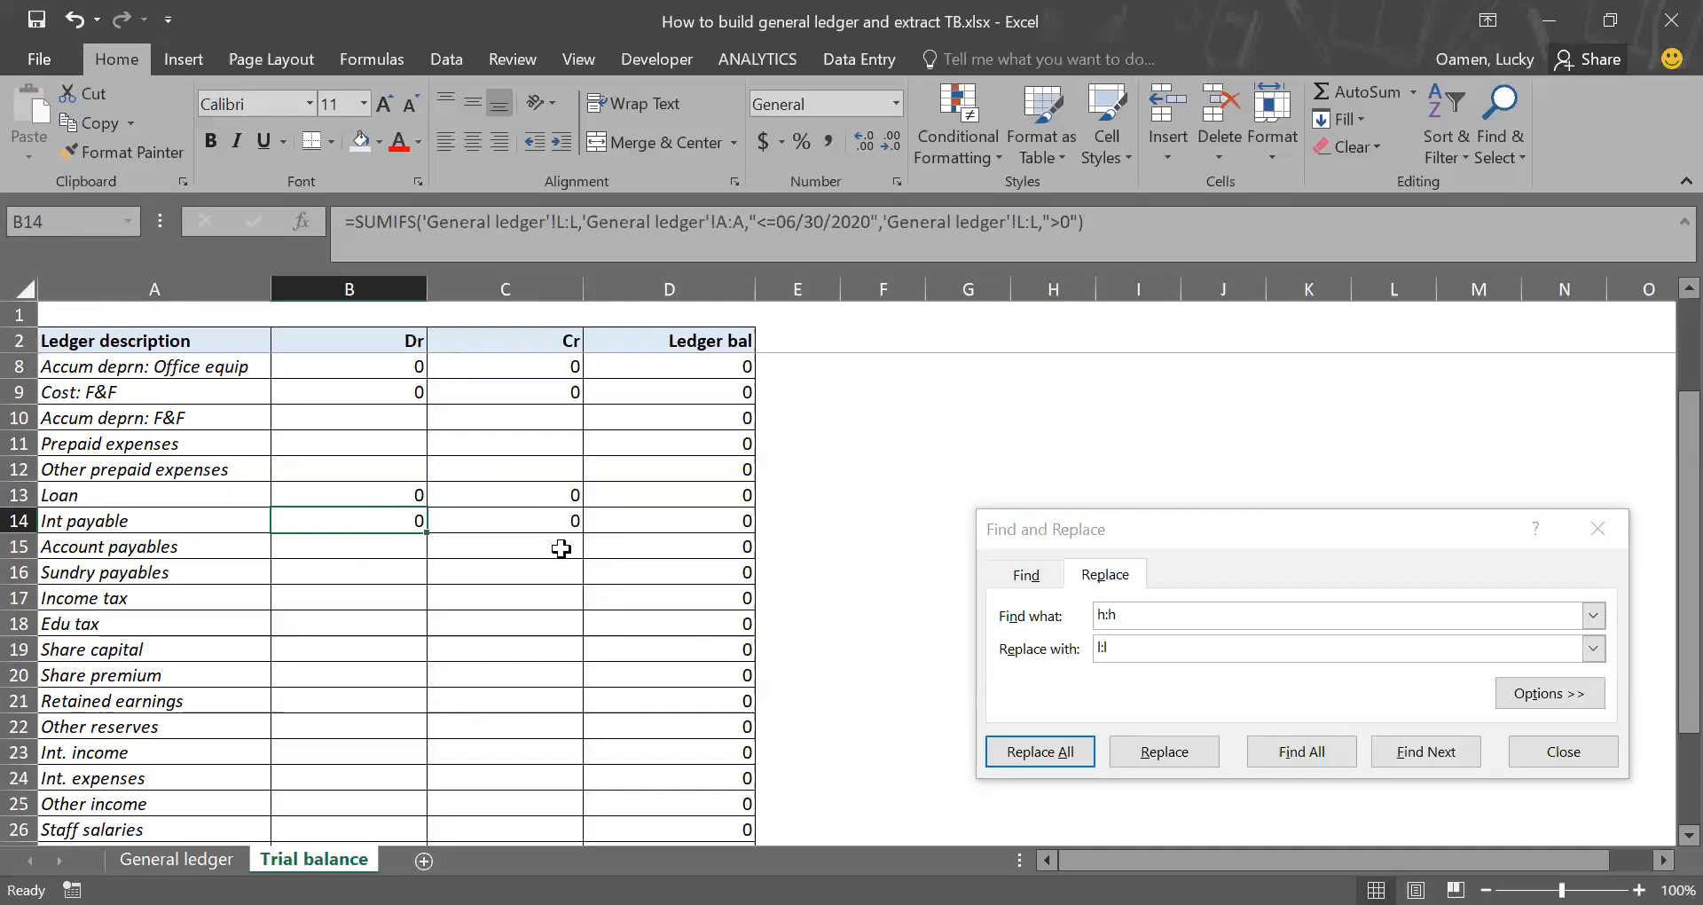
drag(393, 523, 465, 523)
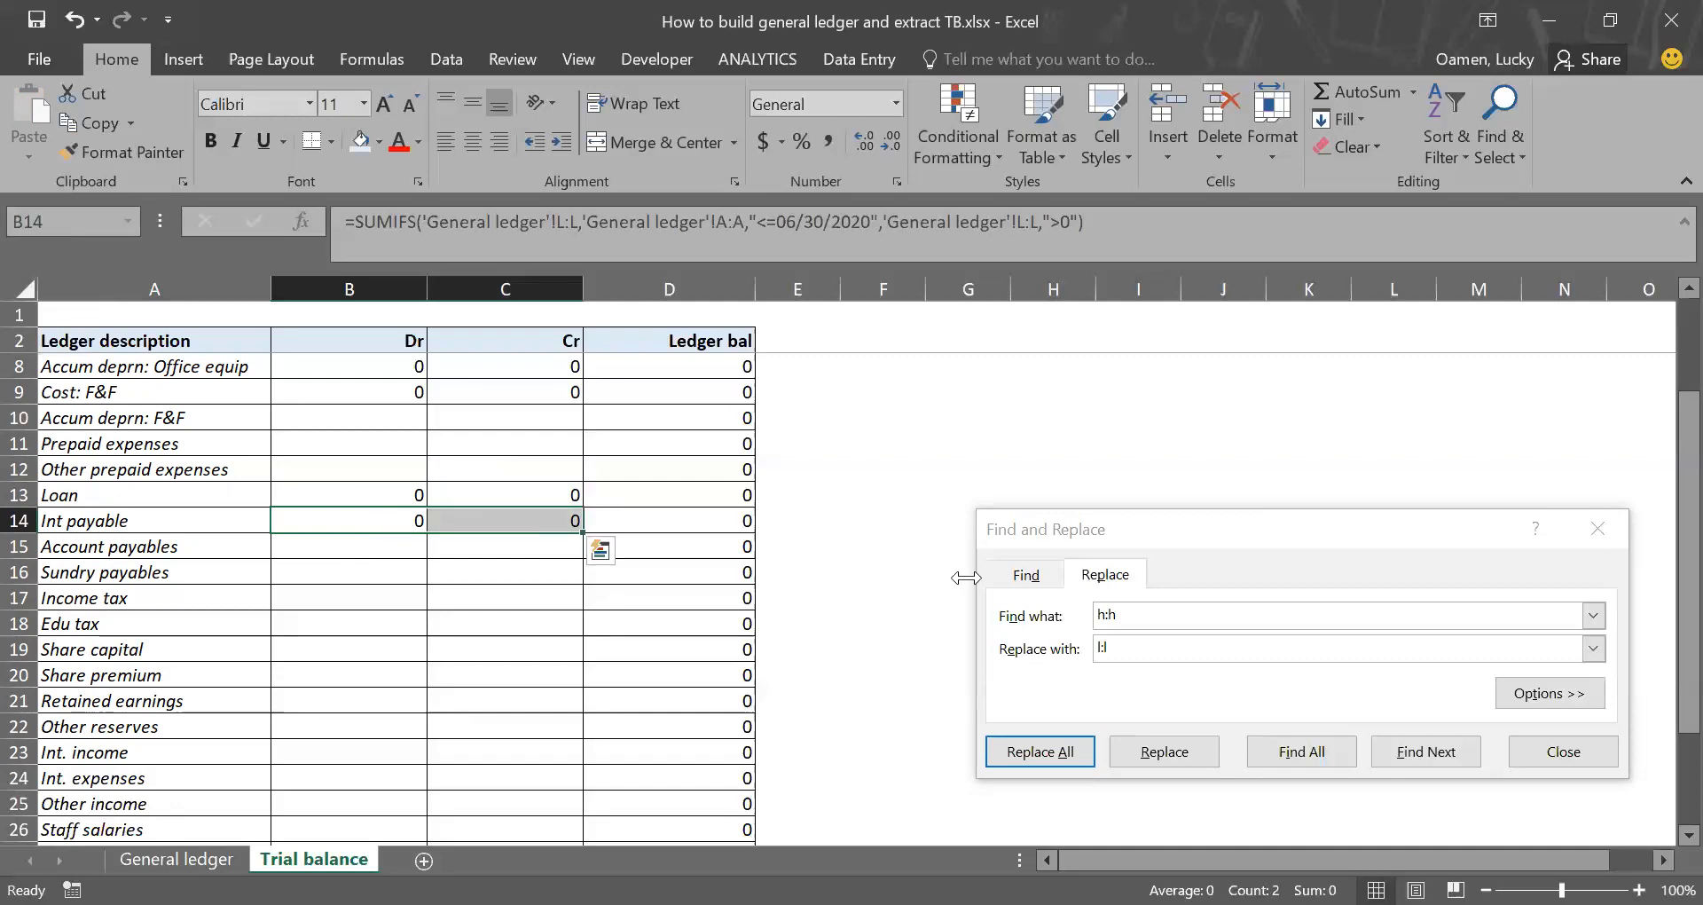
click(1154, 623)
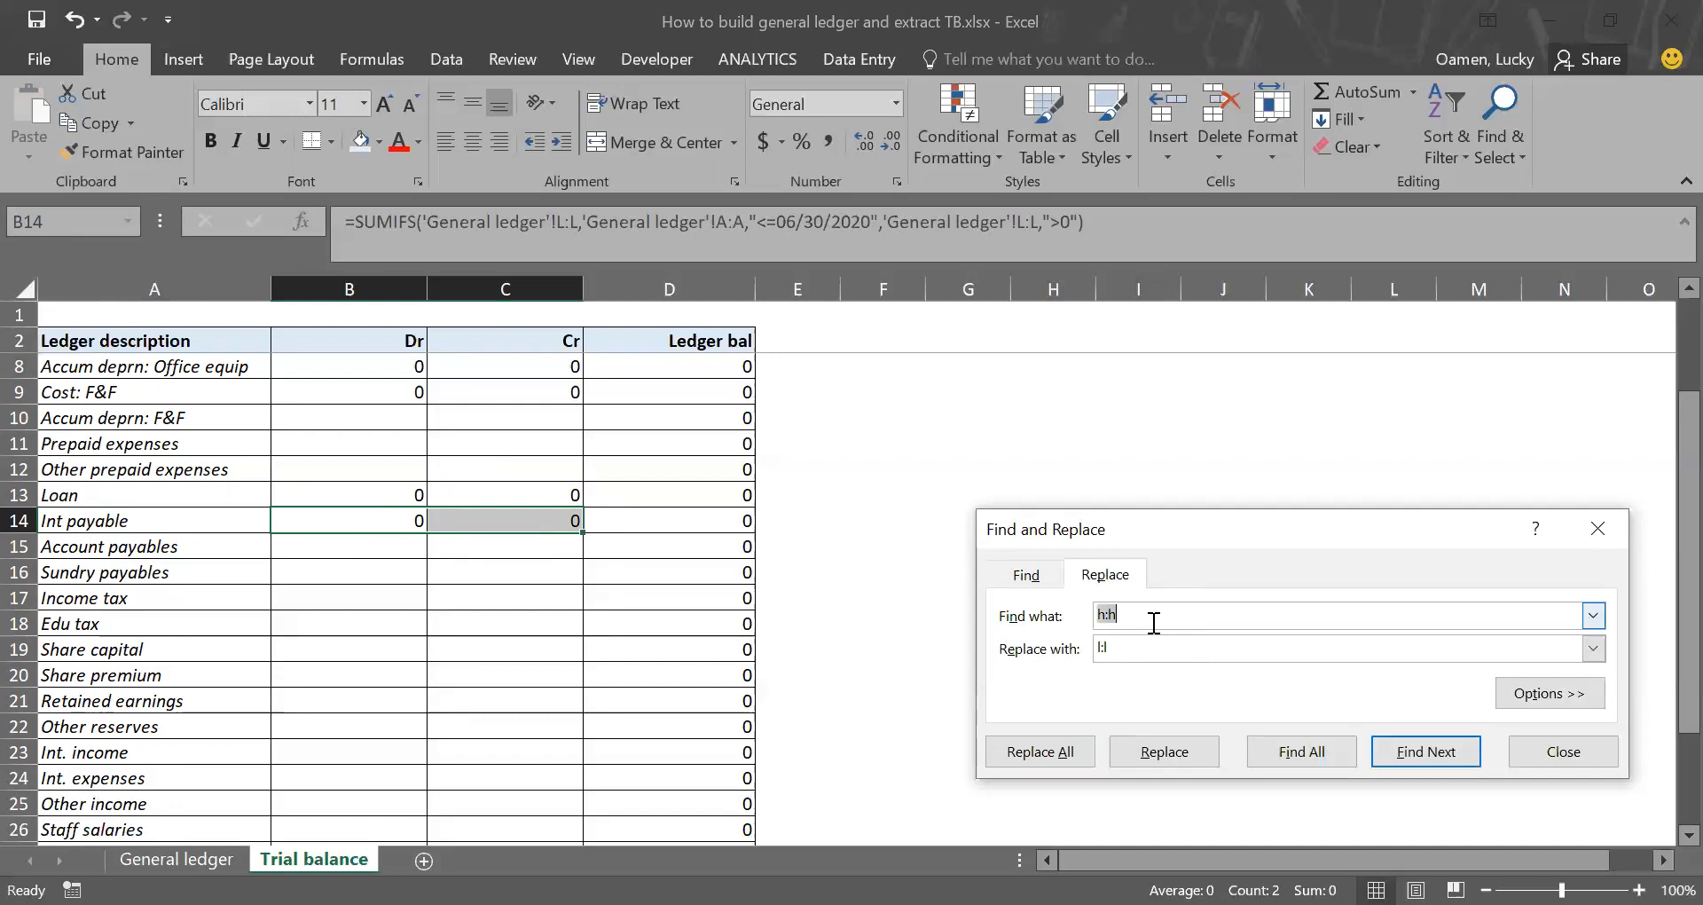
text(l:)
text(m:m)
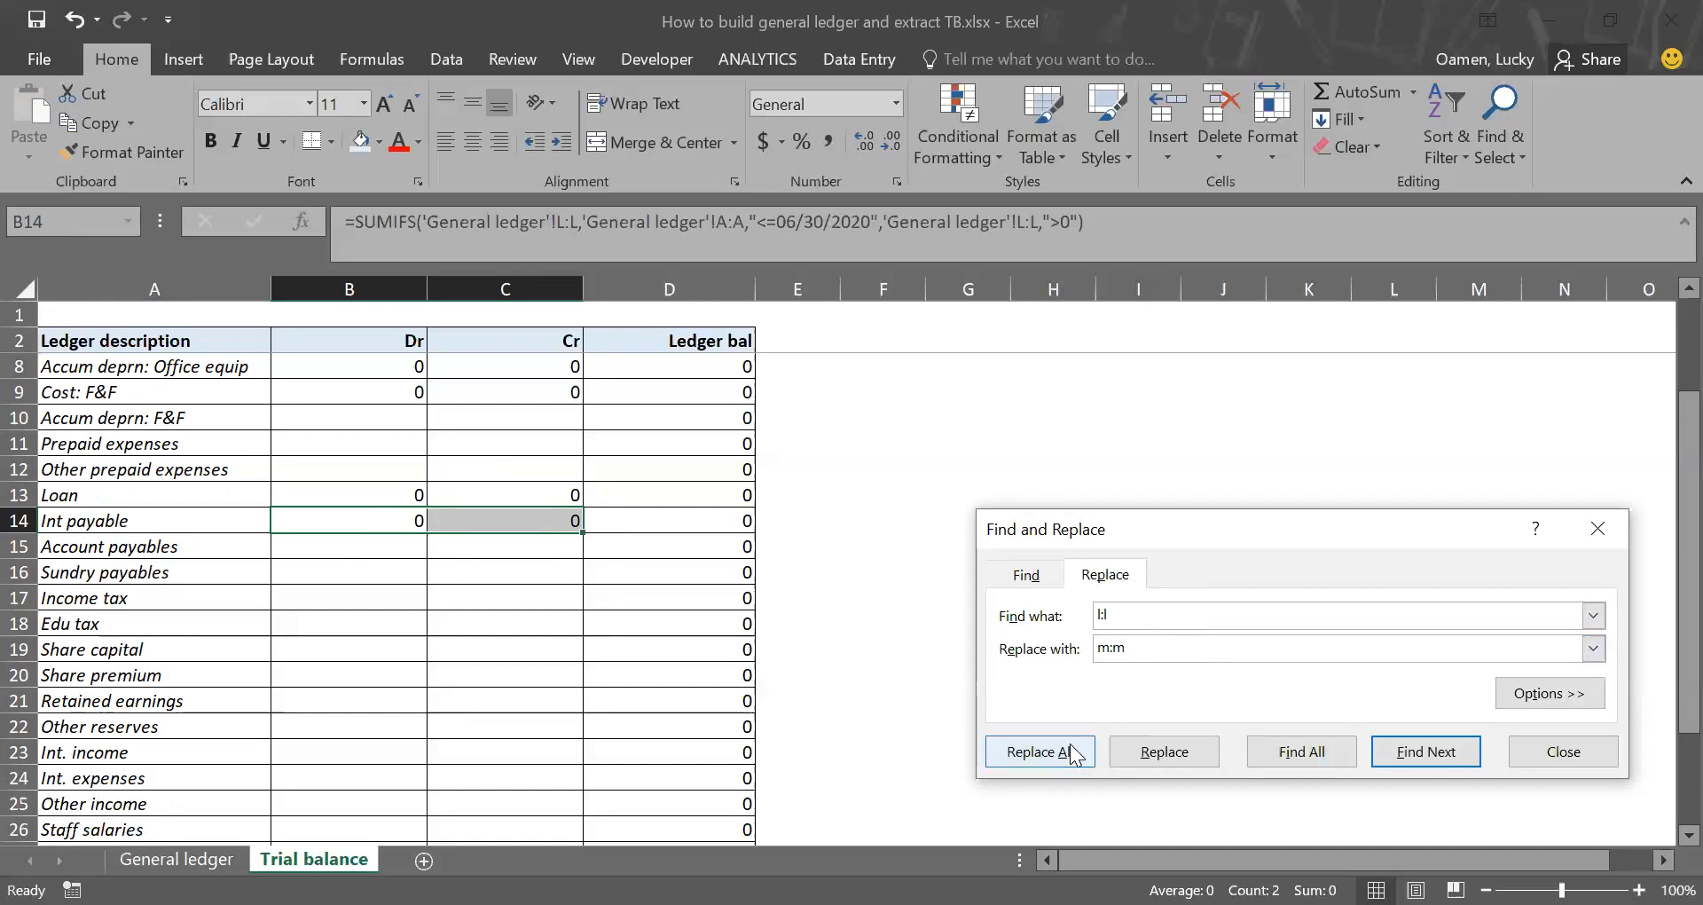
click(1040, 751)
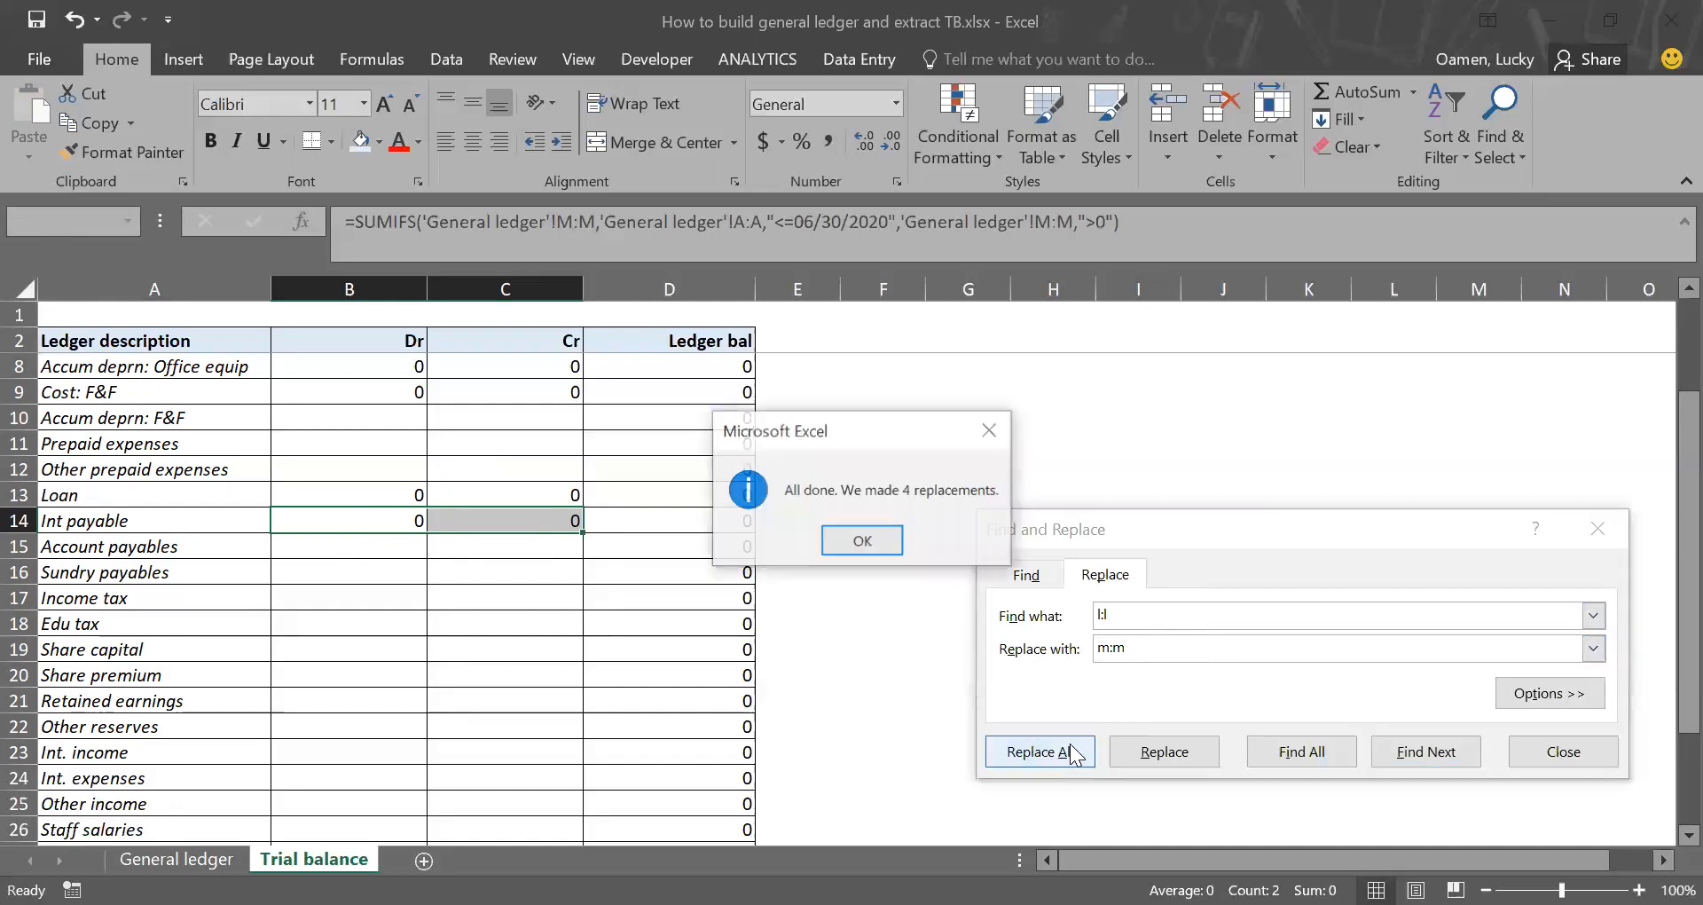
click(862, 541)
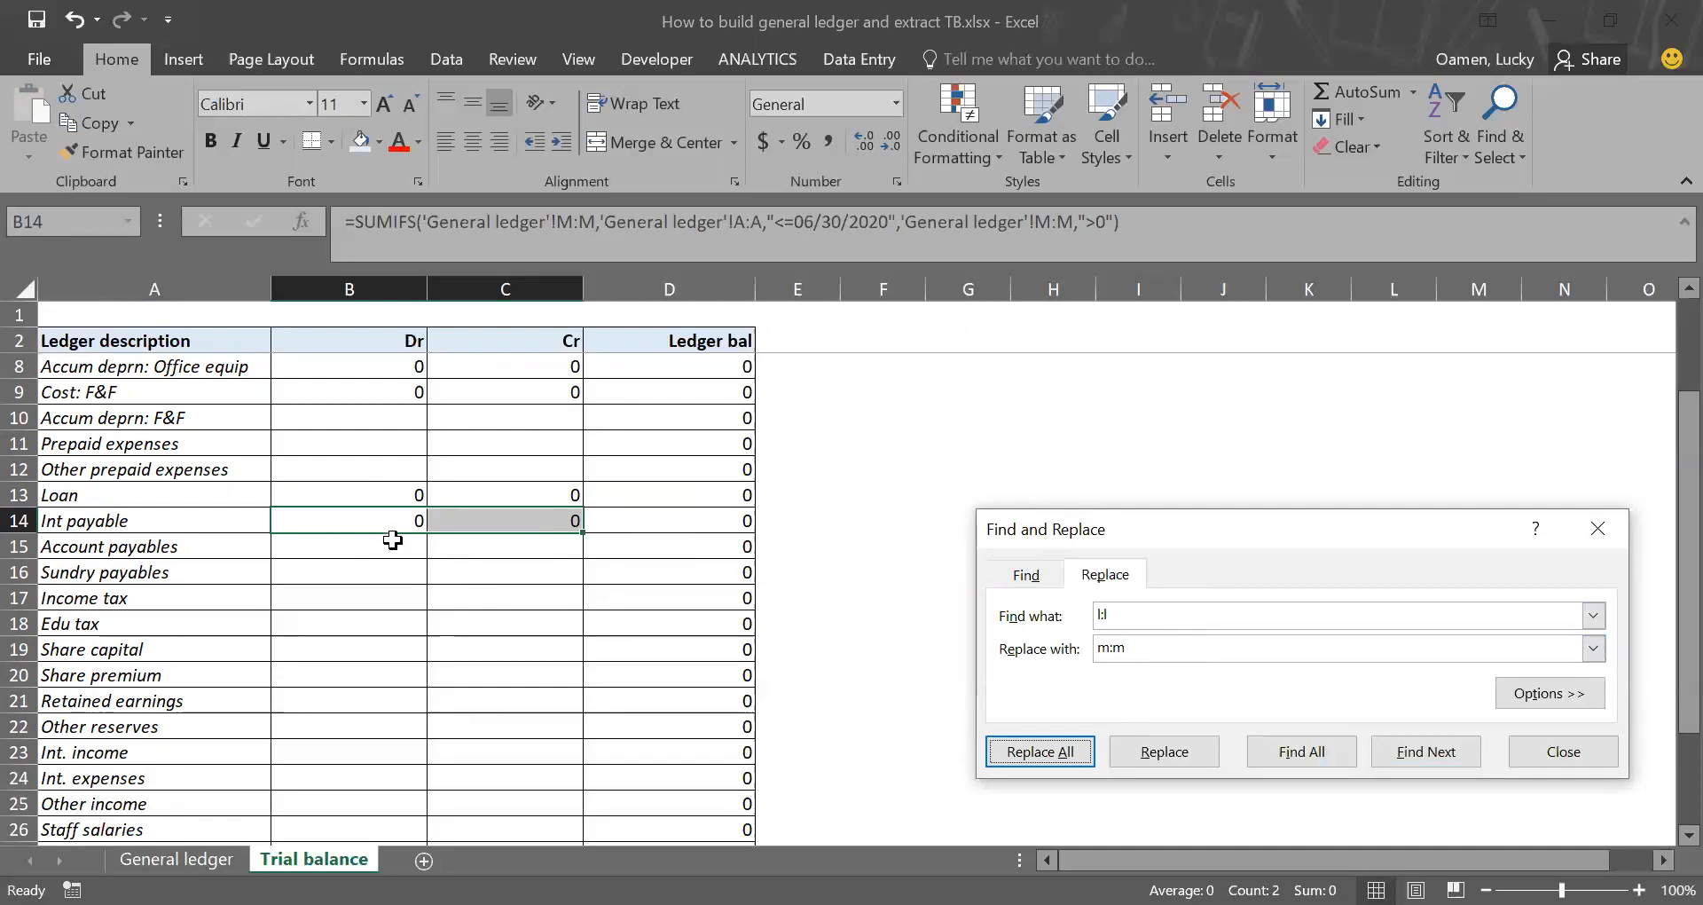
Step: Copy the Int payable Dr and Cr formulas from B14:C14 to the Account payables row in B15:C15
drag(393, 521, 456, 514)
key(ctrl+c)
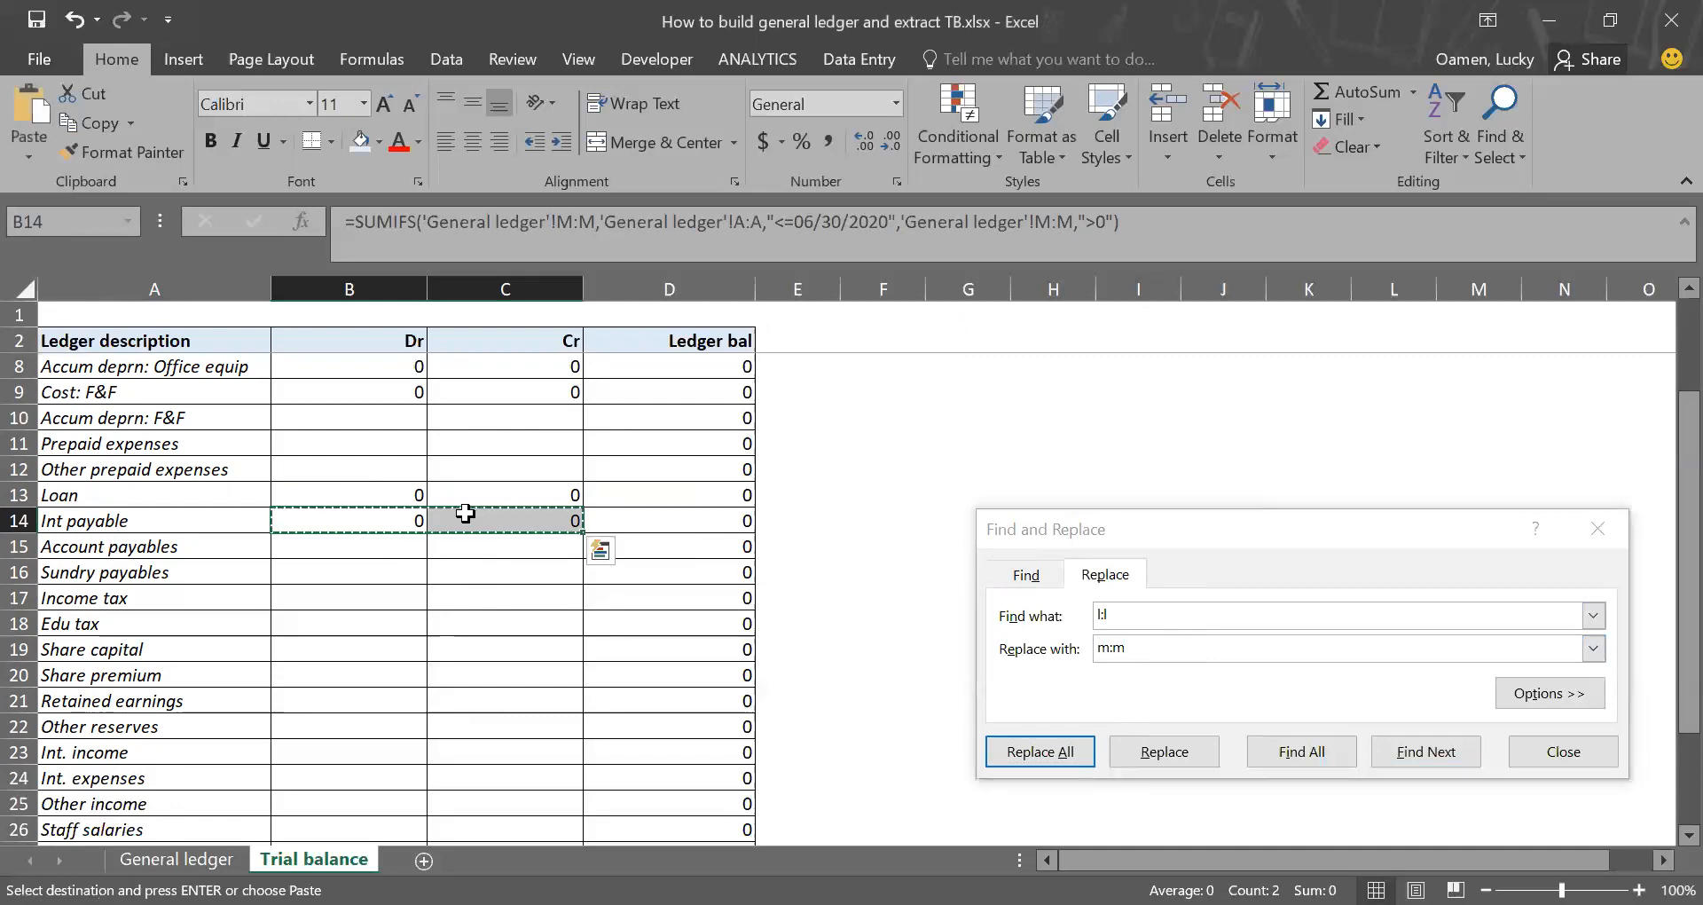
click(341, 546)
key(Return)
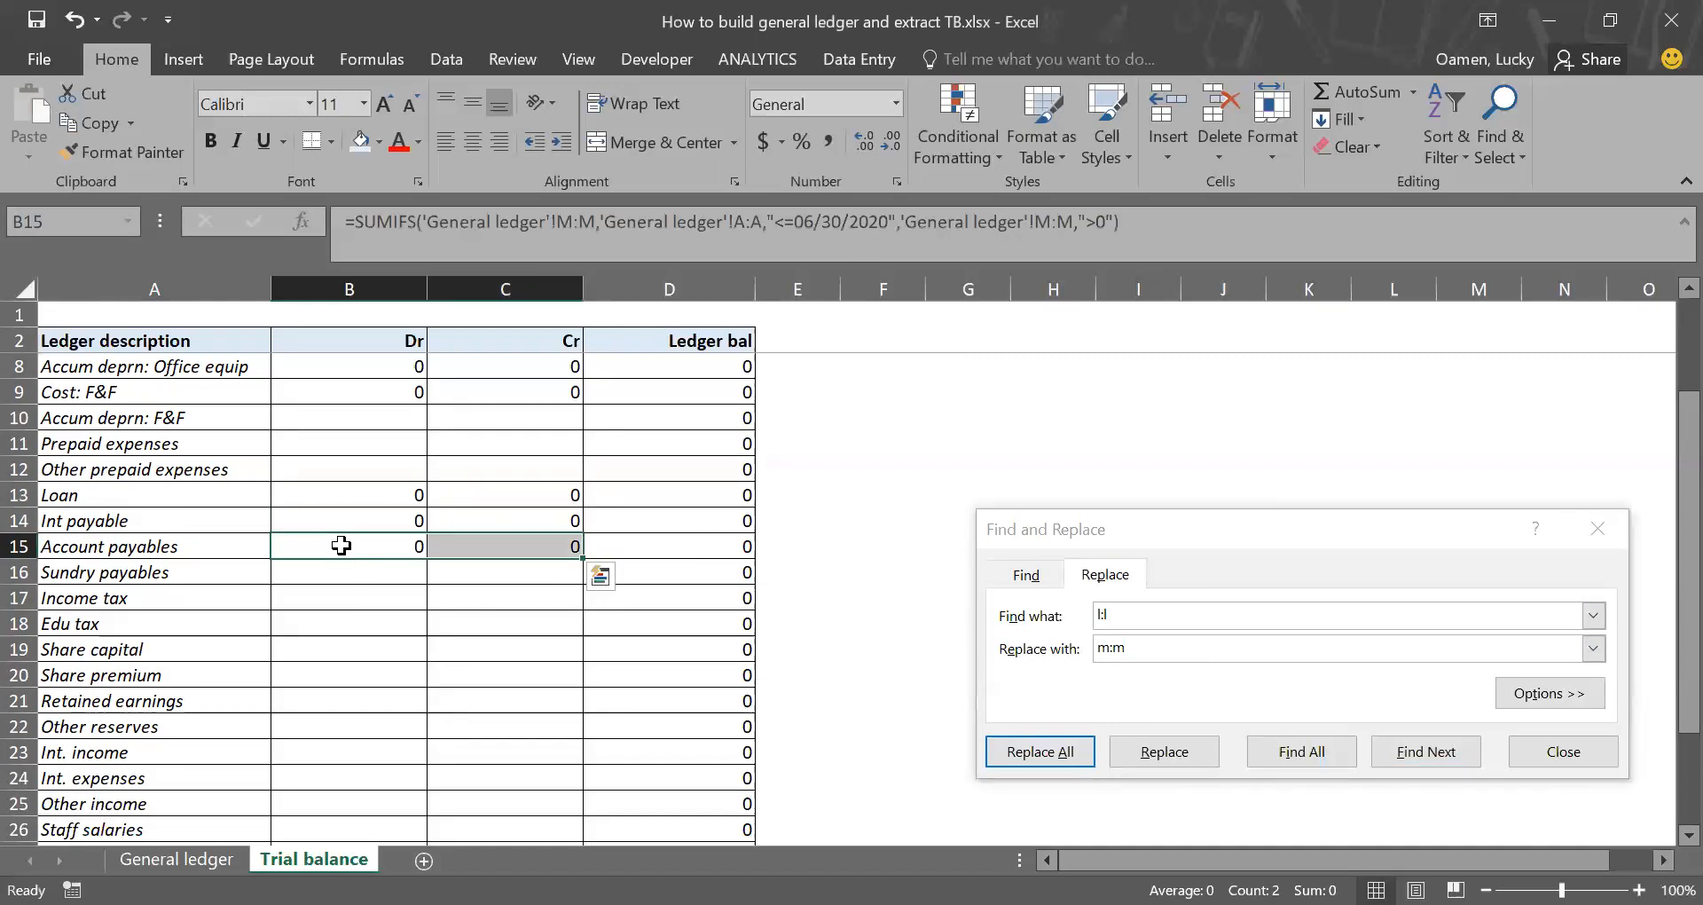
Step: Replace every m:m with n:n in the Account payables formulas in B15:C15
click(1145, 613)
key(BackSpace)
key(BackSpace)
key(BackSpace)
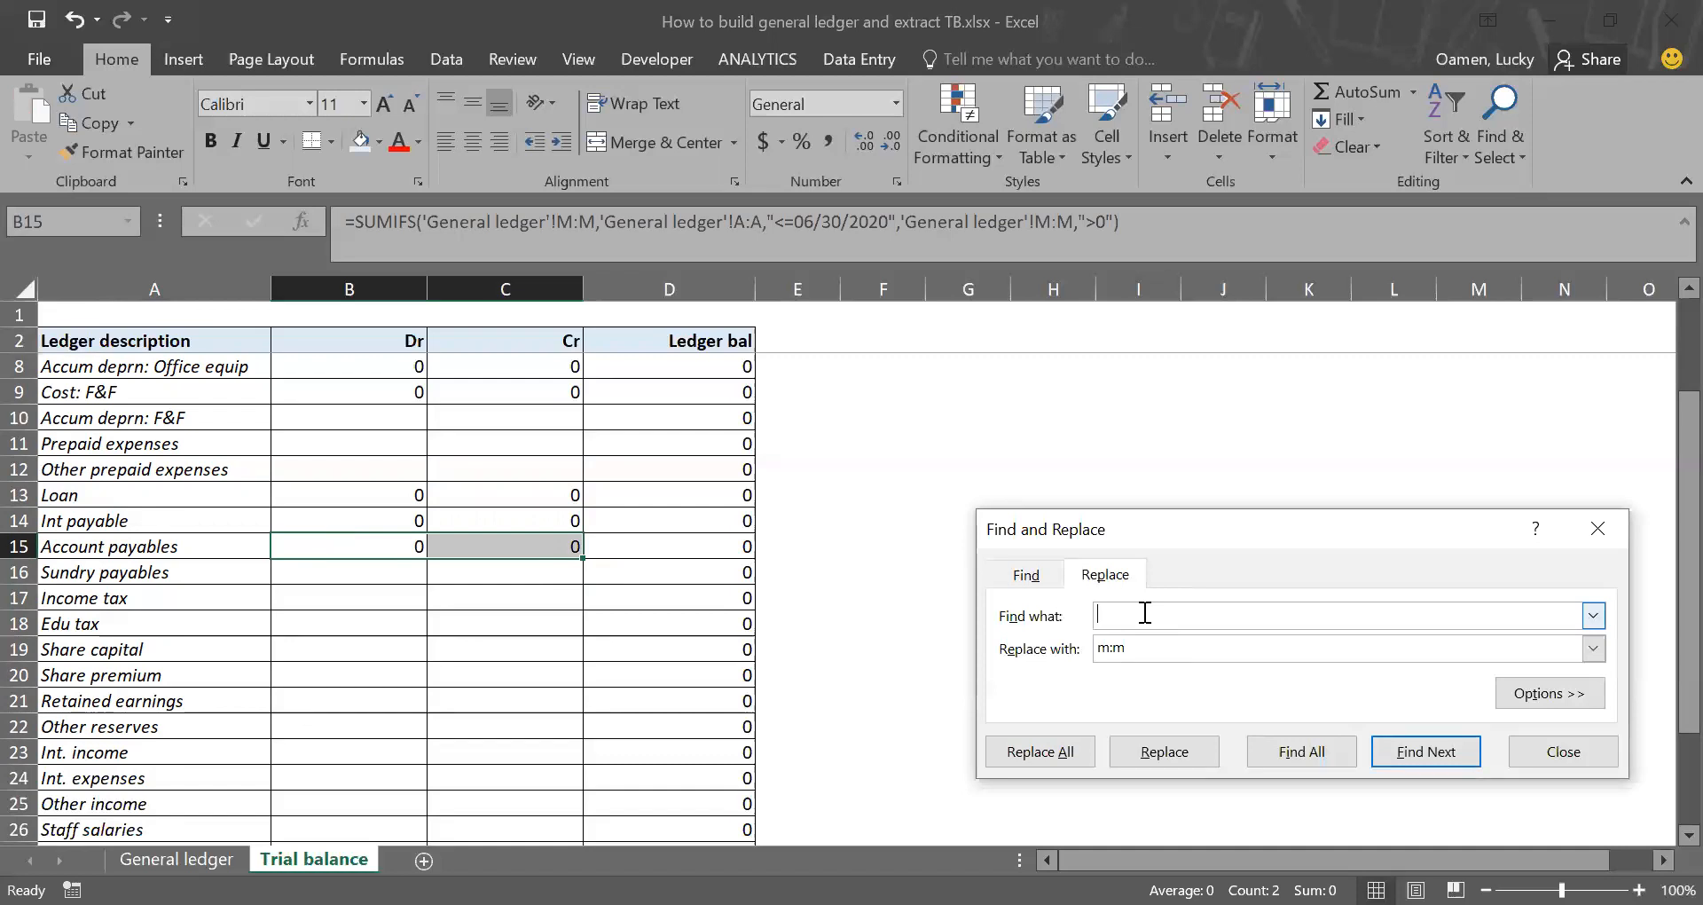
key(Tab)
text(n)
click(1020, 752)
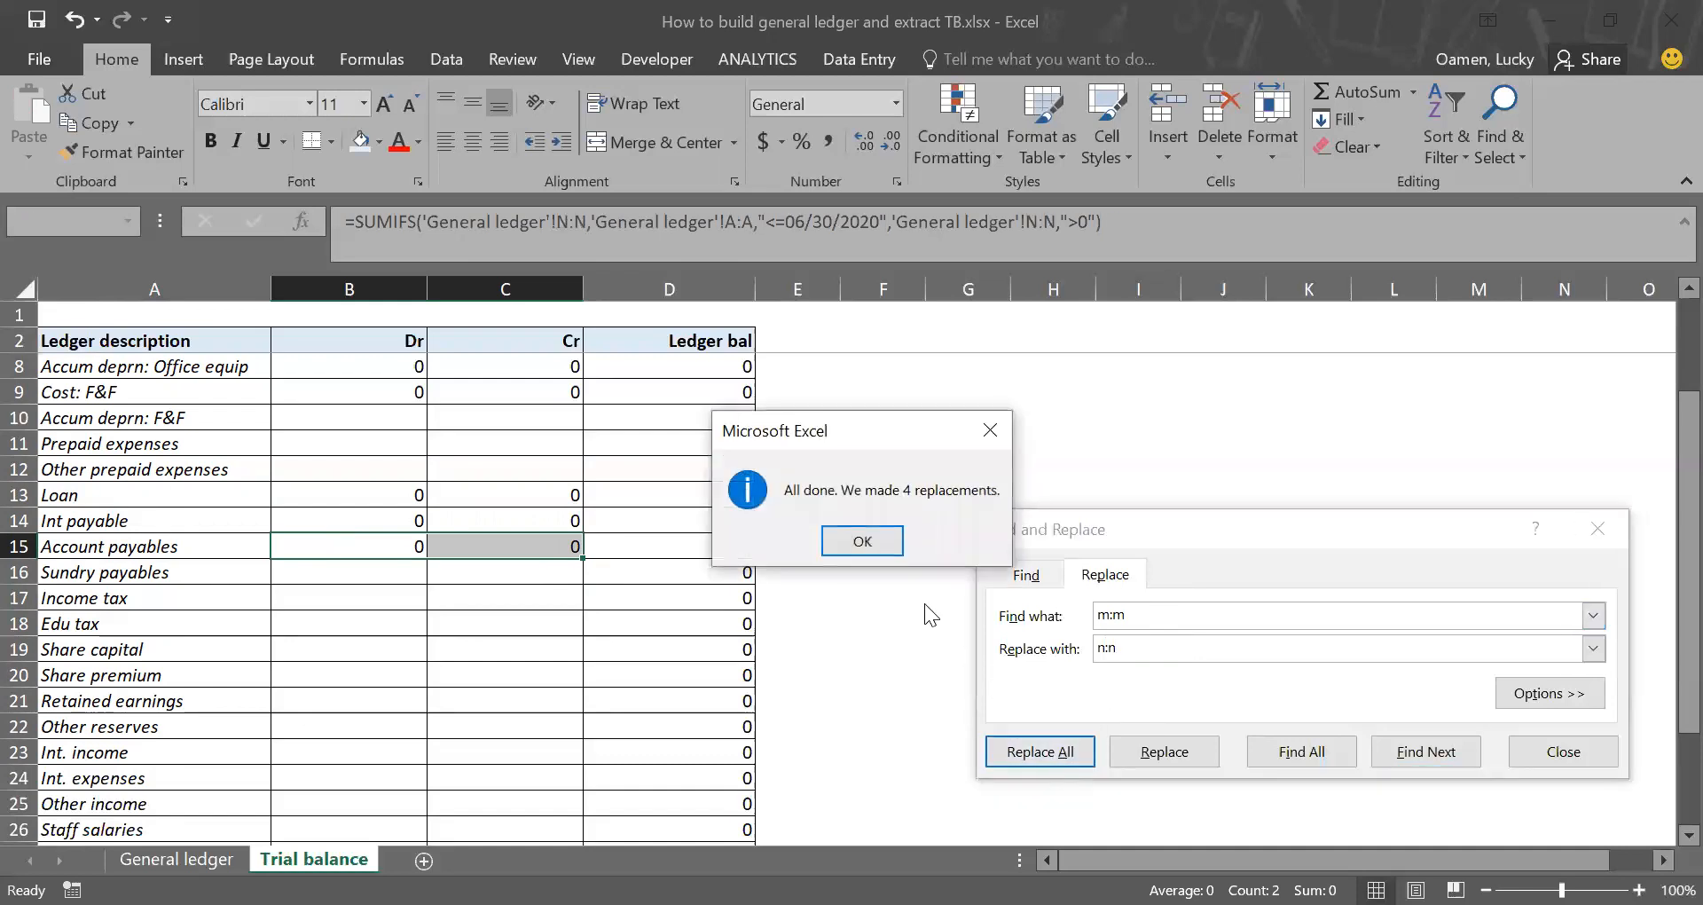
click(883, 546)
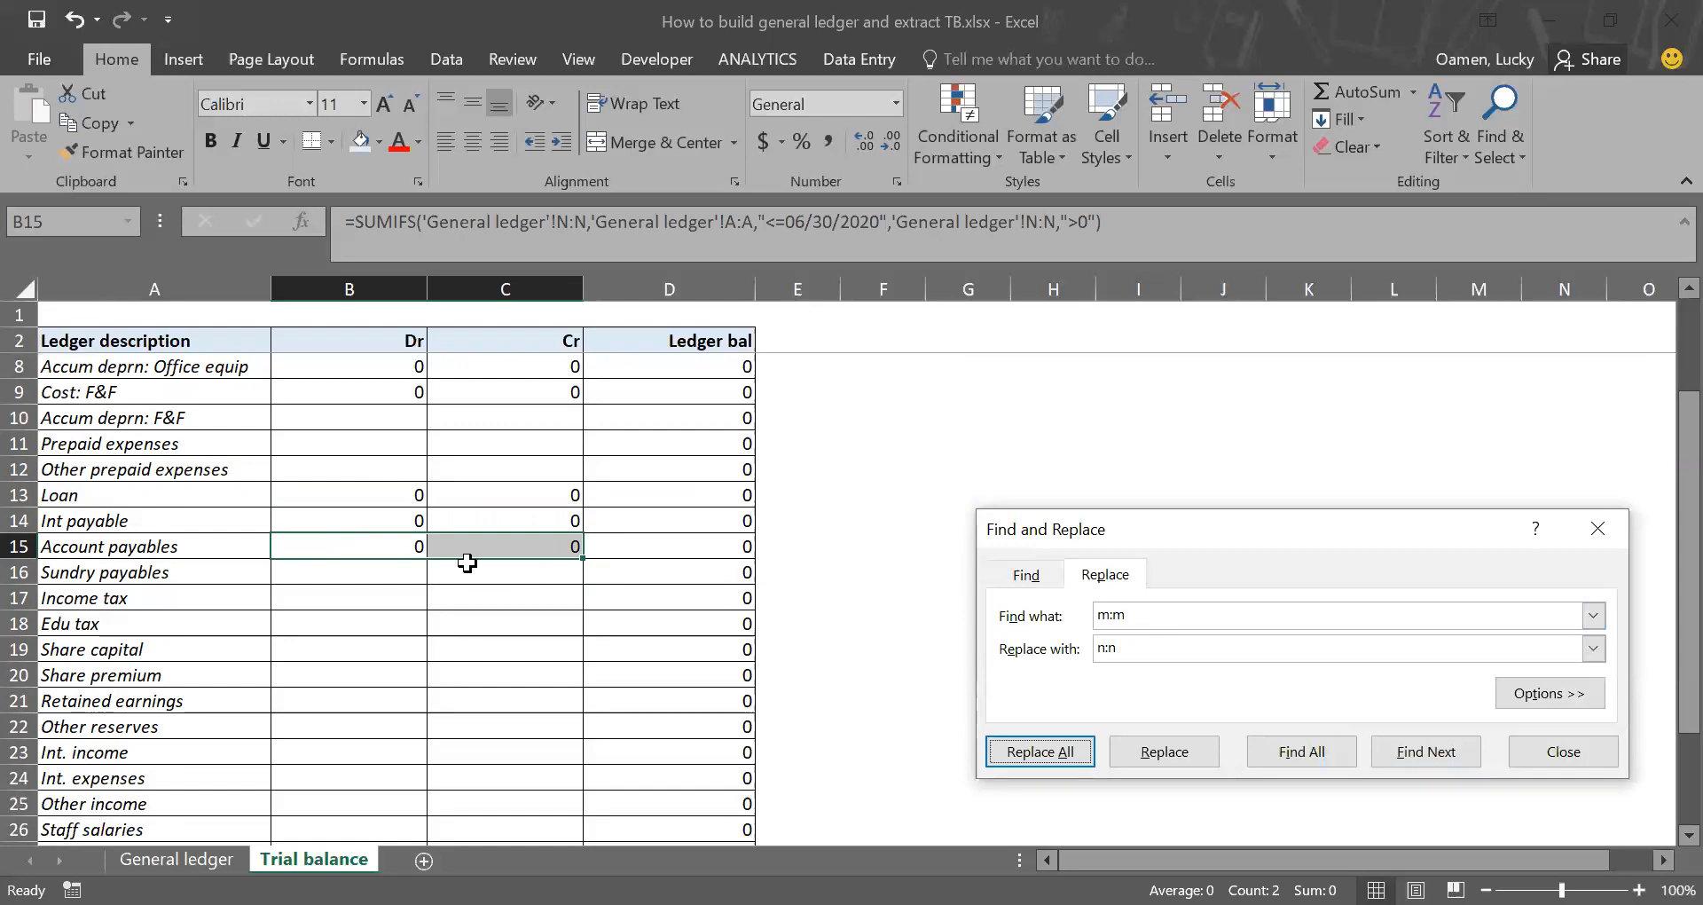
Step: Copy the Account payables Dr and Cr formulas from B15:C15 to the Share capital row in B19:C19
drag(378, 547, 455, 548)
key(ctrl+c)
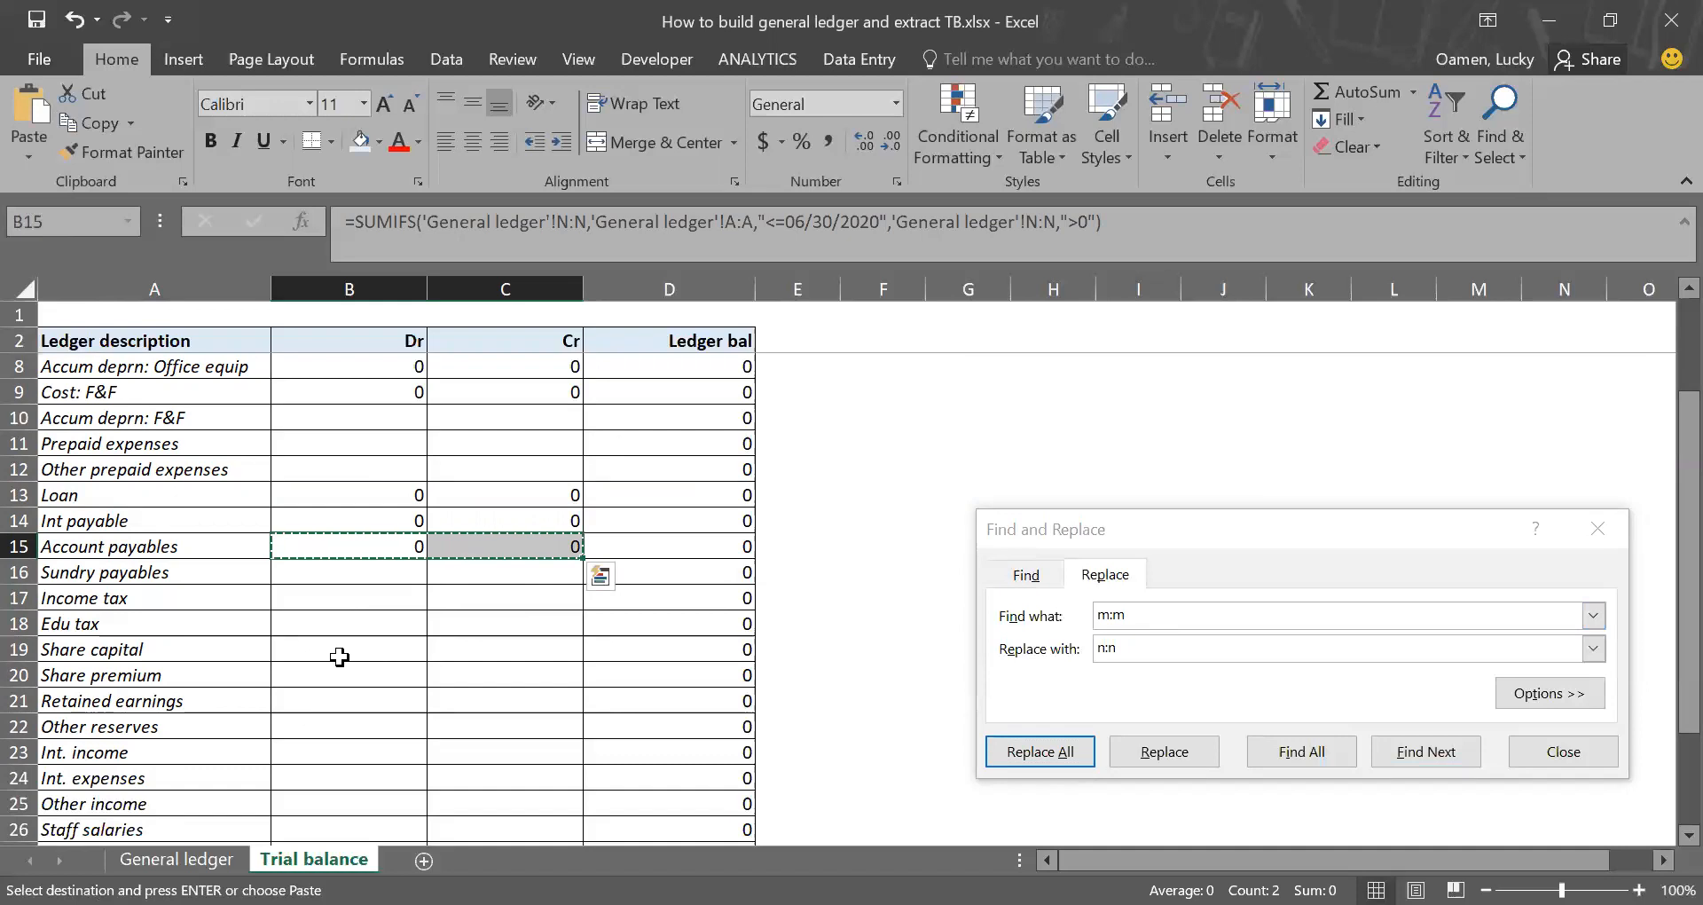
click(338, 649)
key(Return)
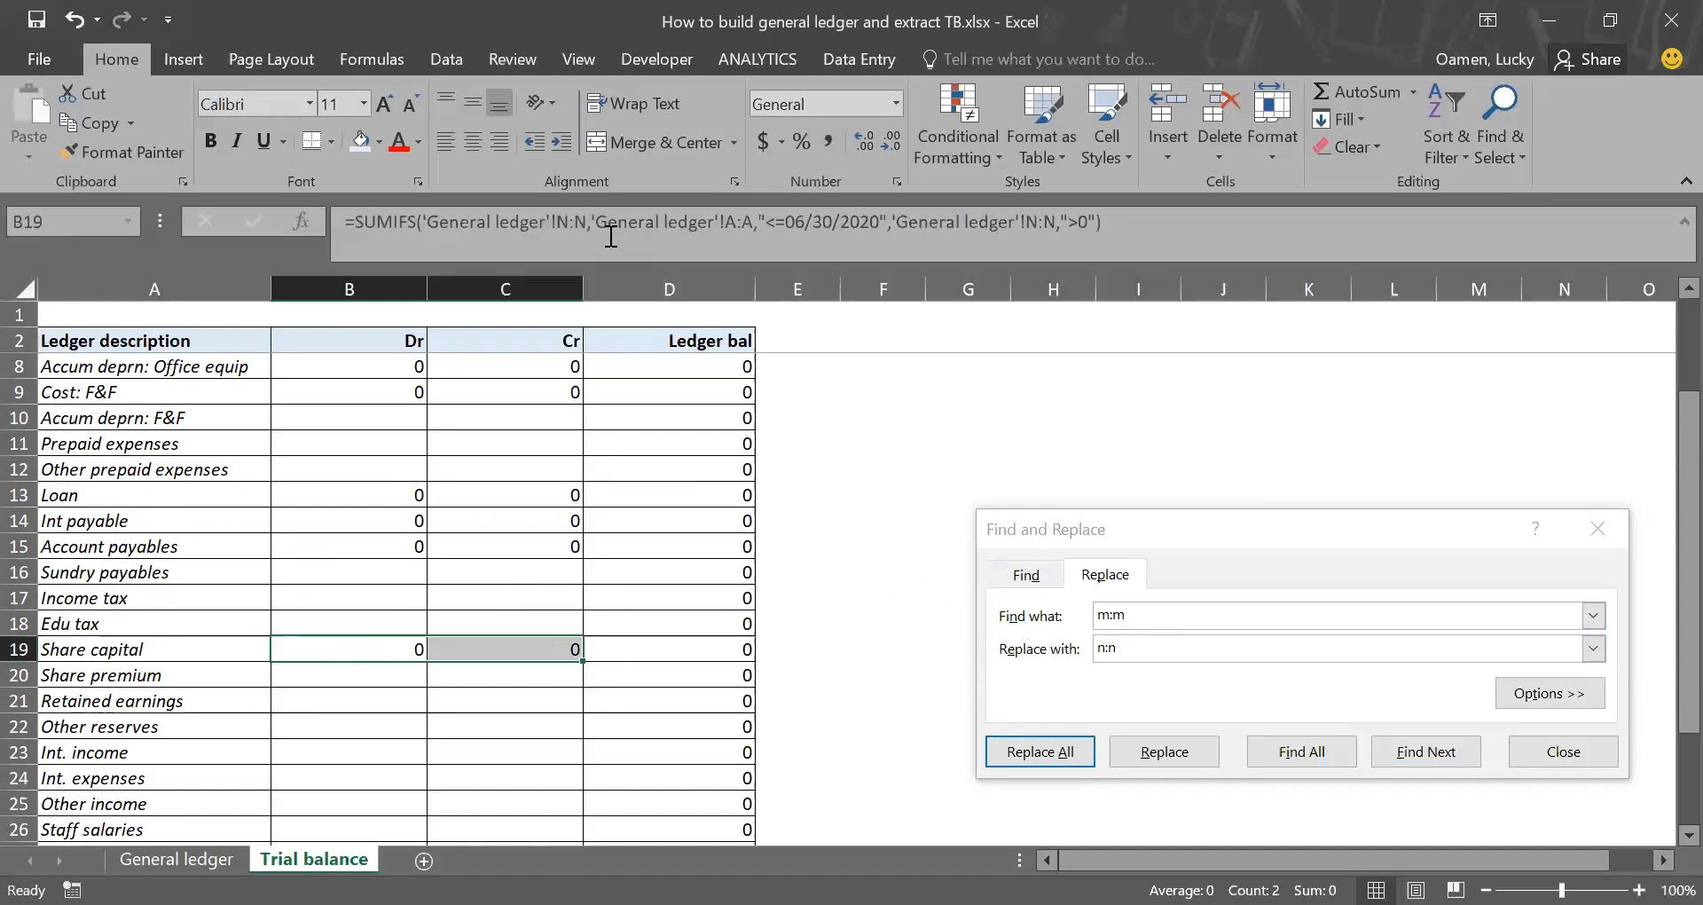
Step: Look up the Share capital column in General ledger and replace every n:n with r:r in the Trial balance formulas in B19:C19
key(ctrl+Page_Up)
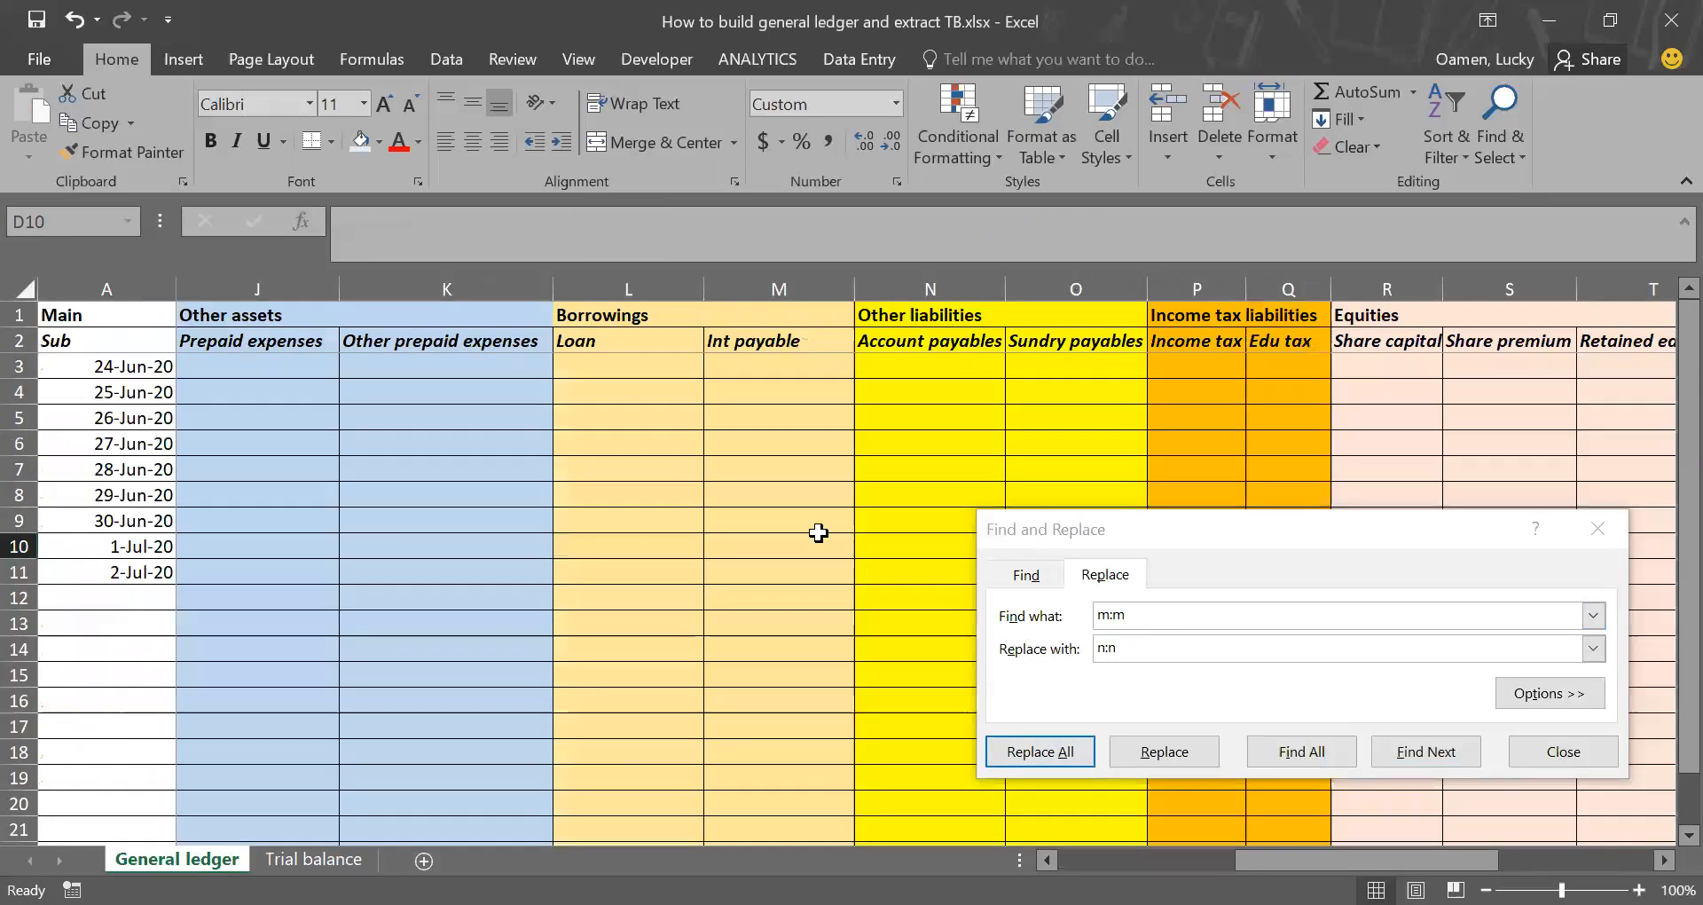
scroll(818, 532, right, 6)
scroll(818, 532, right, 1)
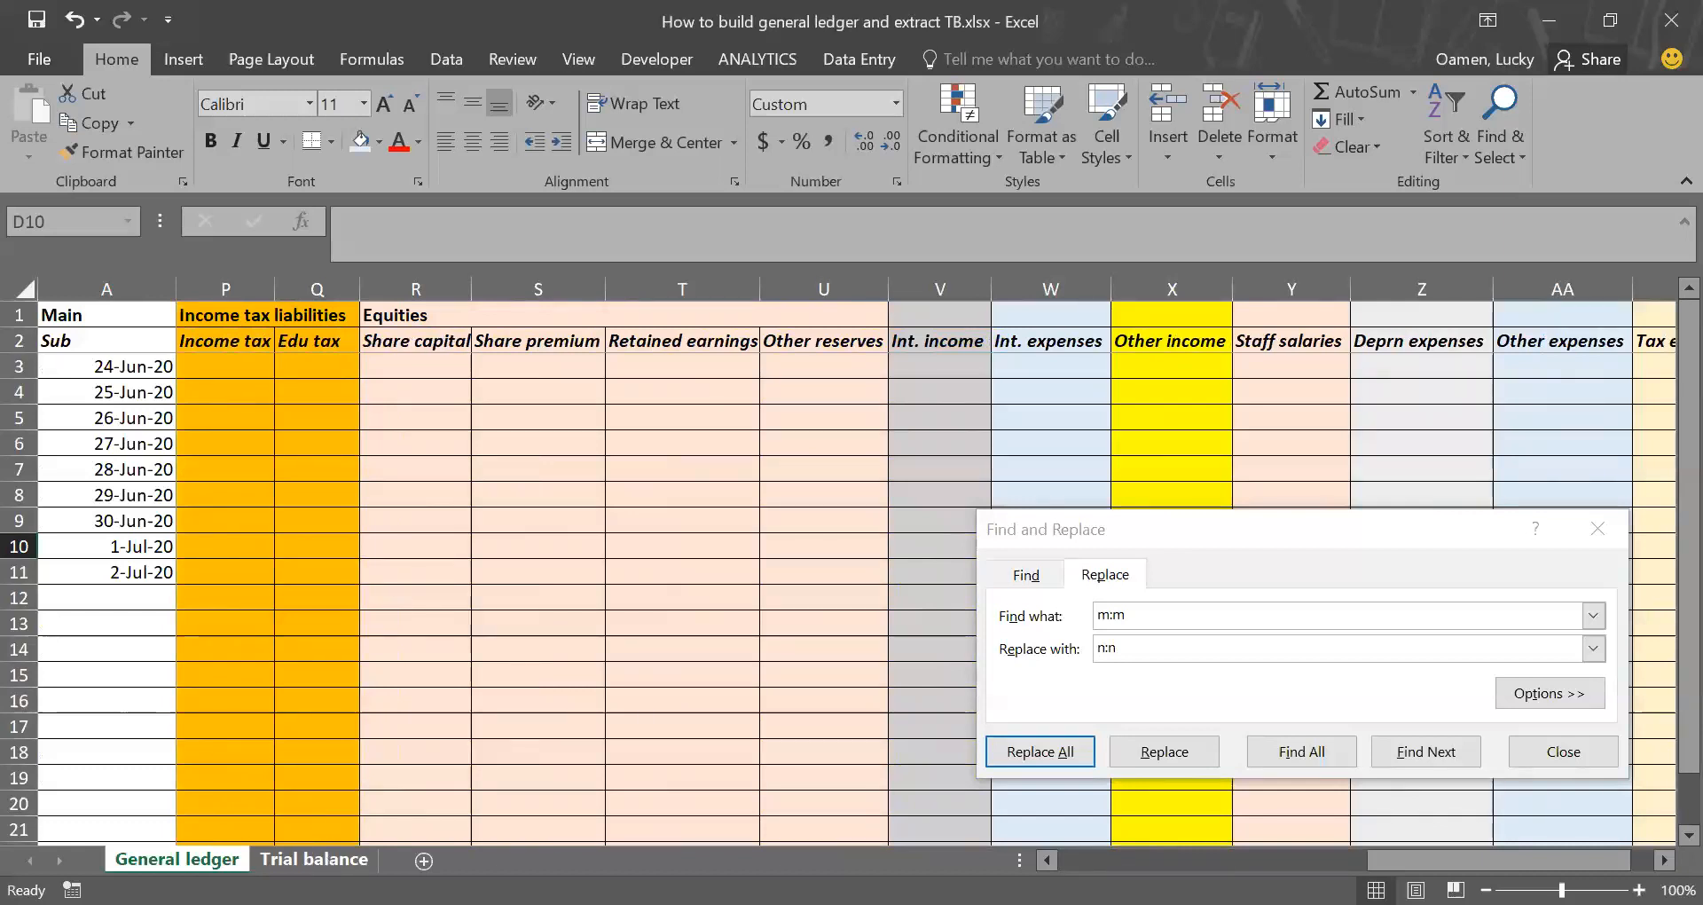
click(314, 859)
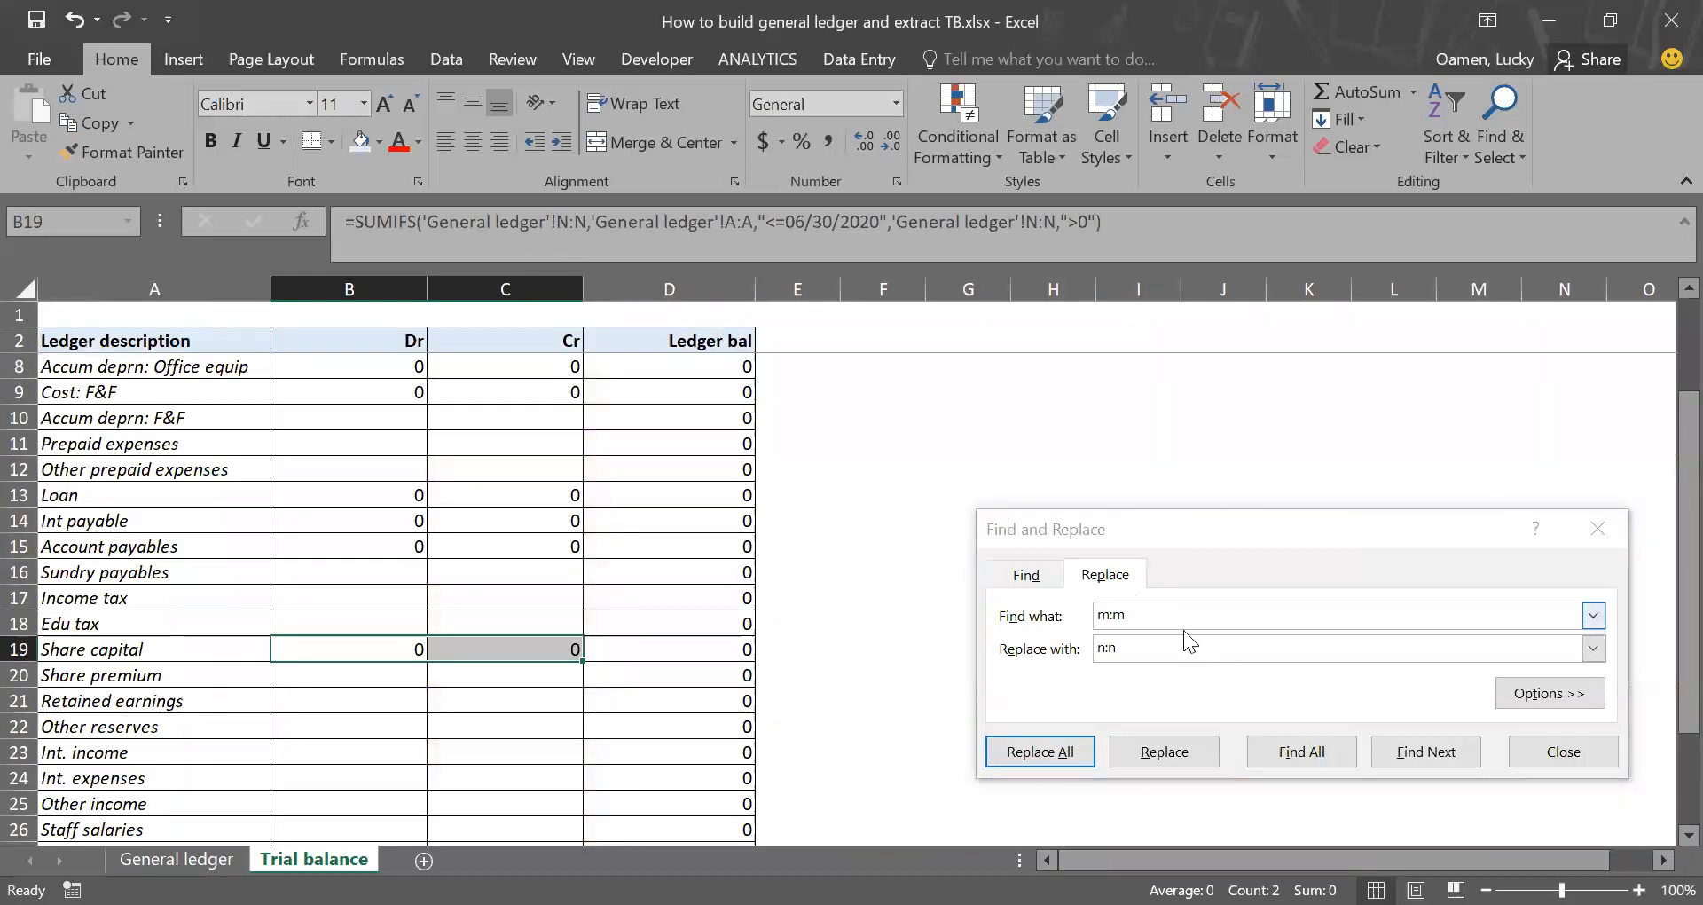
click(988, 591)
text(n:n)
key(BackSpace)
text(n)
key(Tab)
text(r:r)
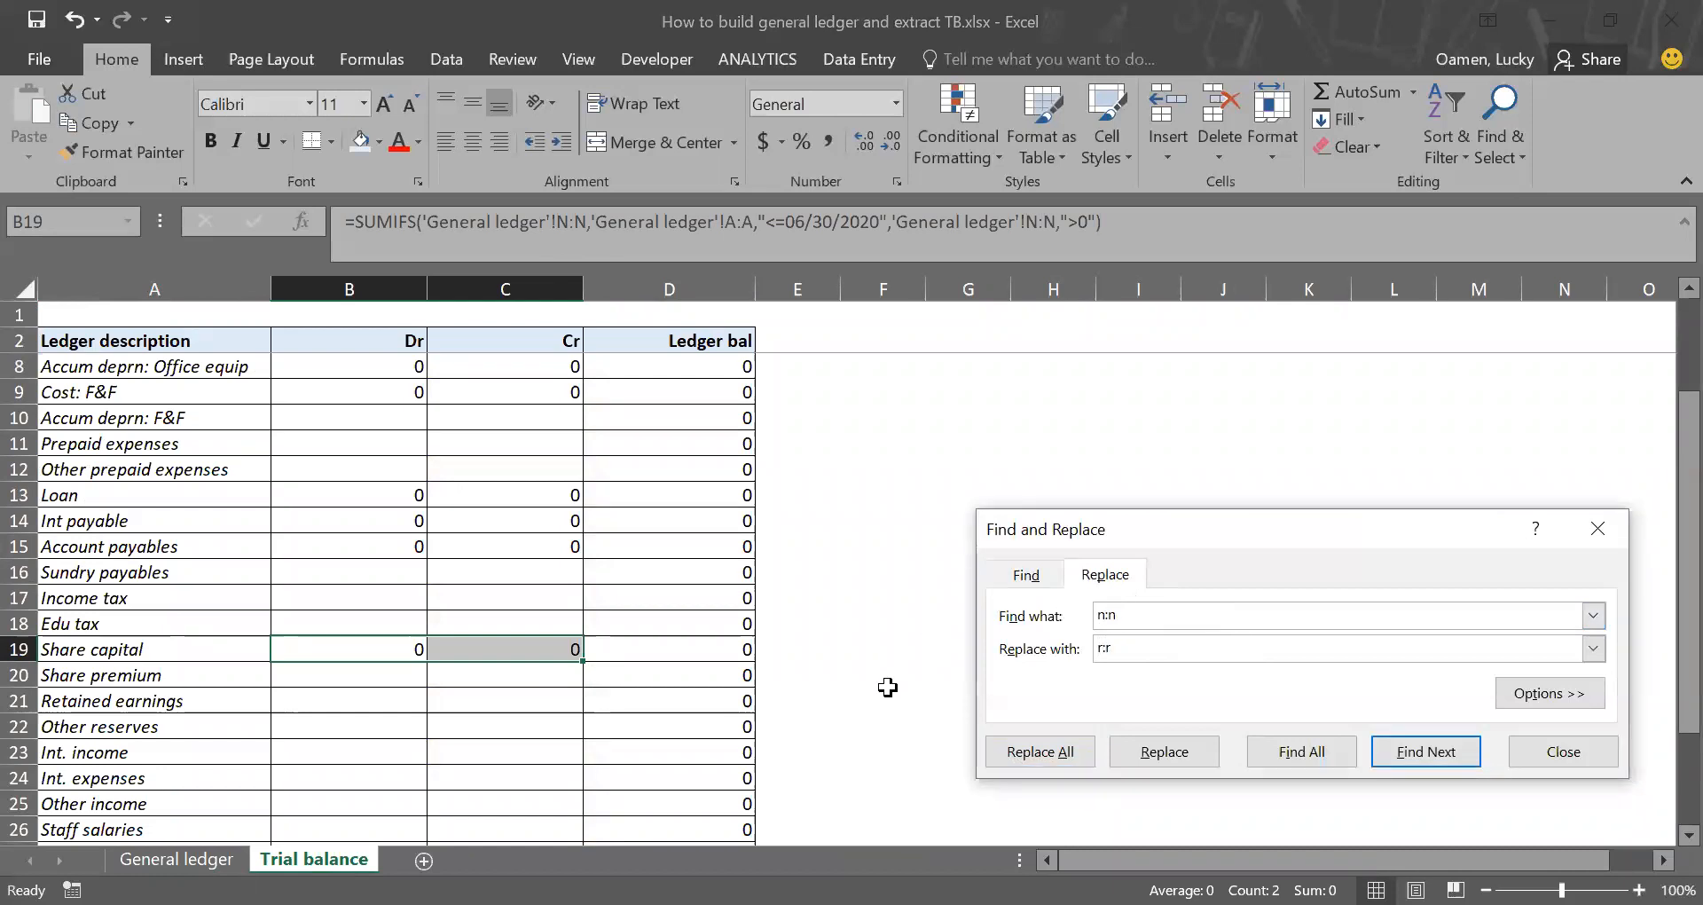
click(1041, 756)
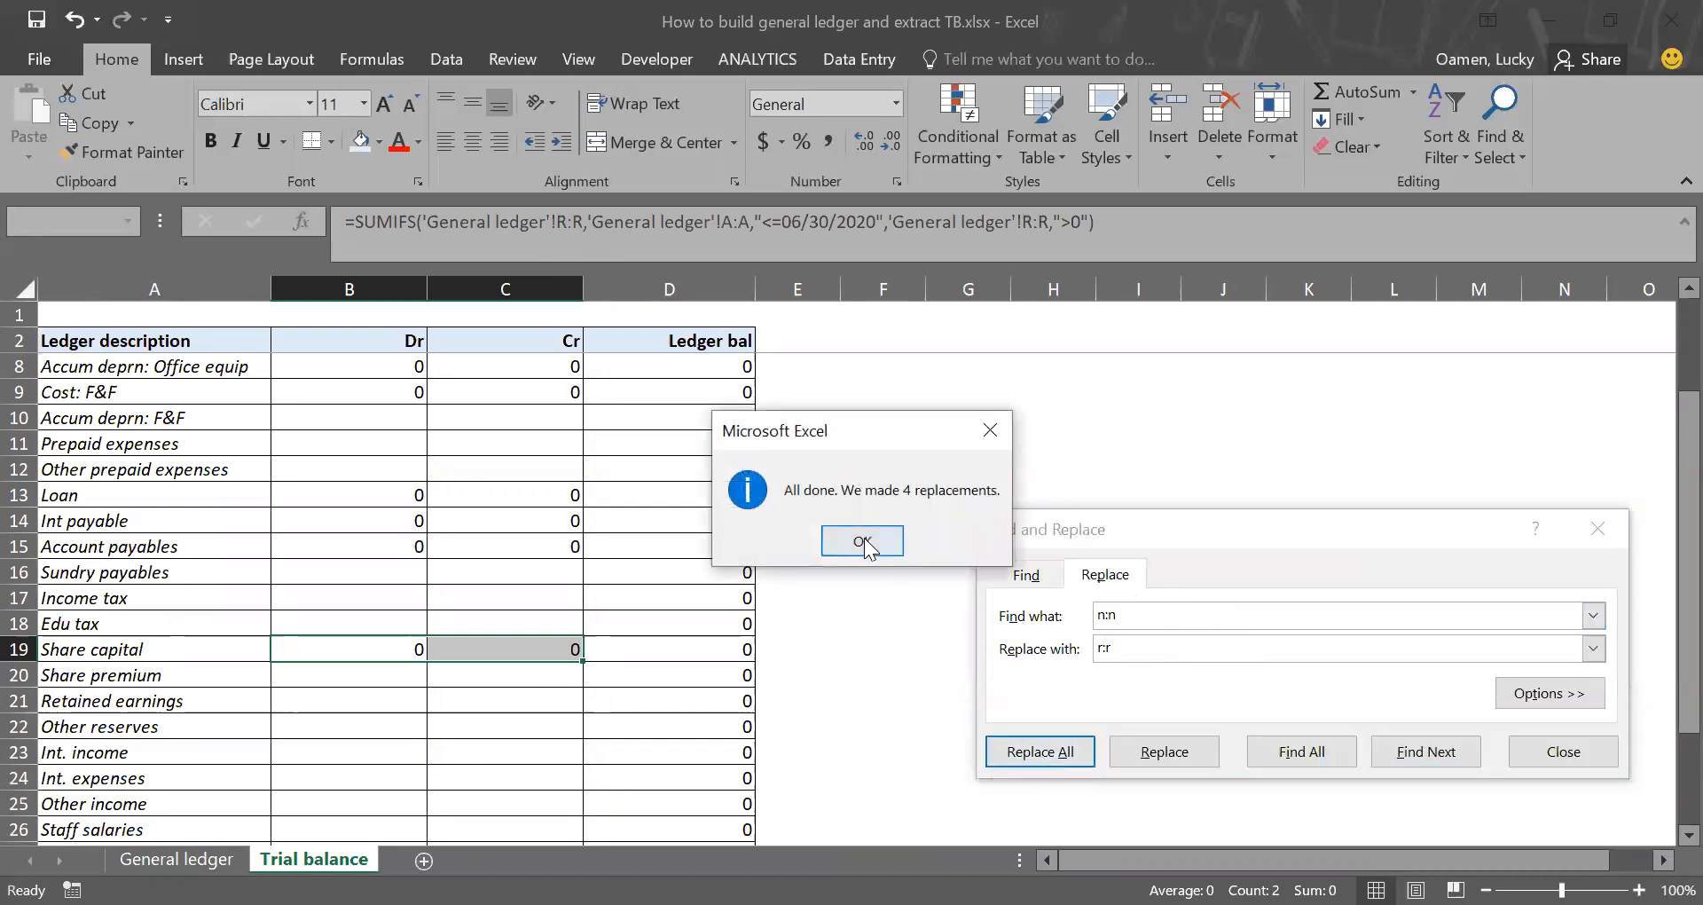
click(865, 542)
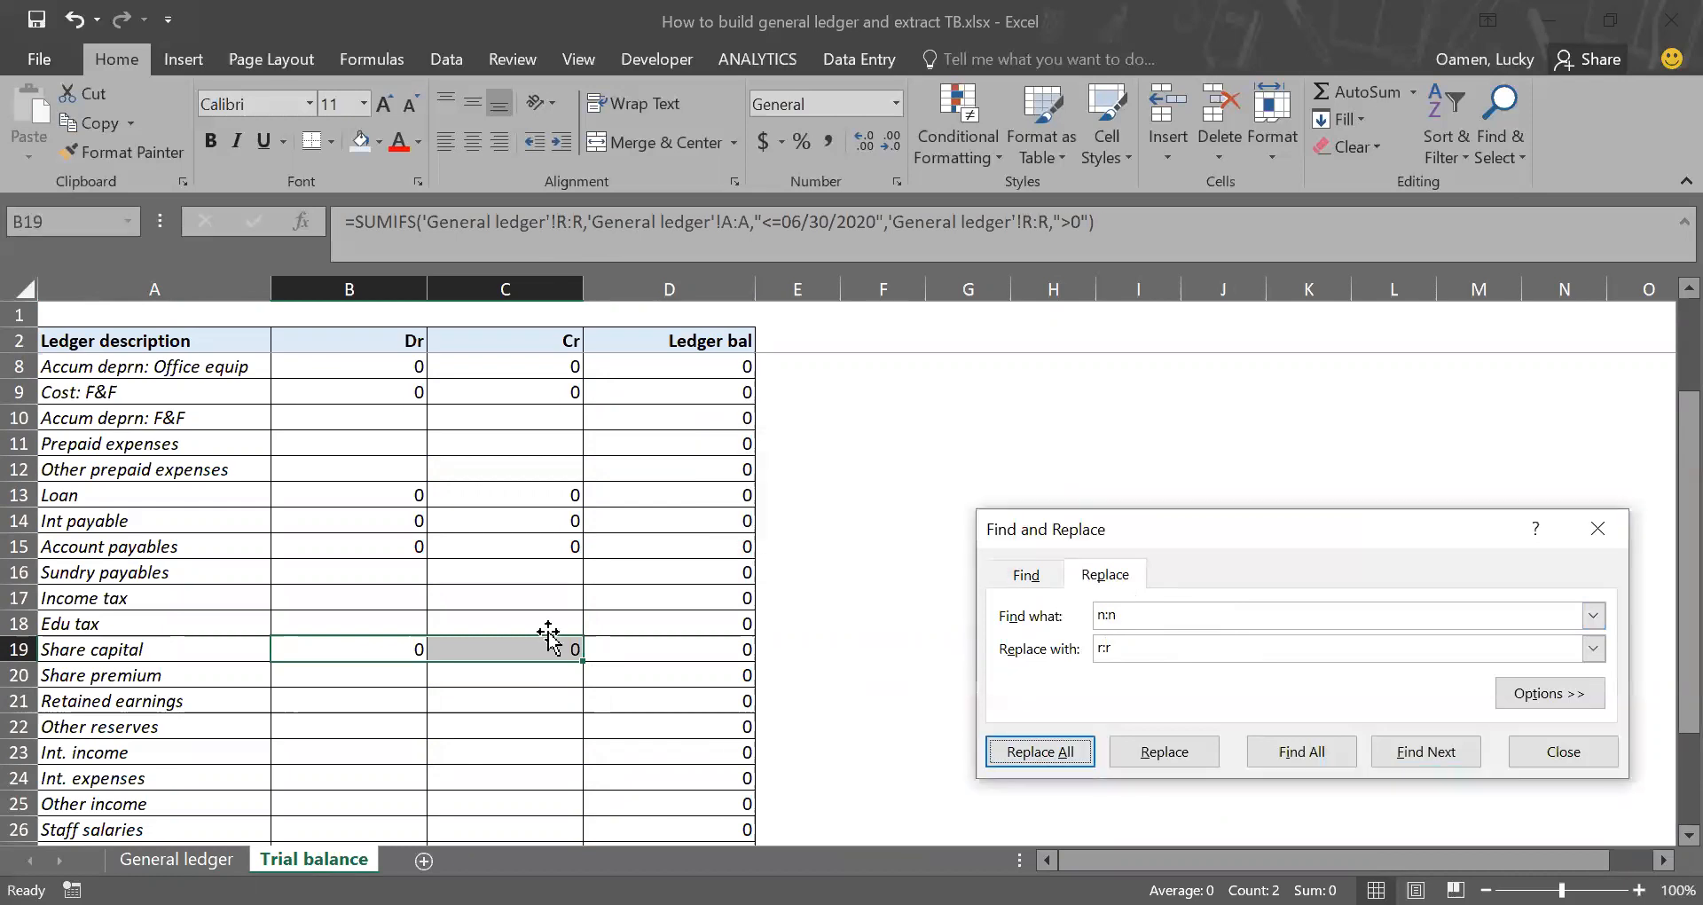
Step: Copy the Share capital Dr and Cr formulas from B19:C19 to the Int. income row in B23:C23
drag(377, 646, 461, 648)
key(ctrl+c)
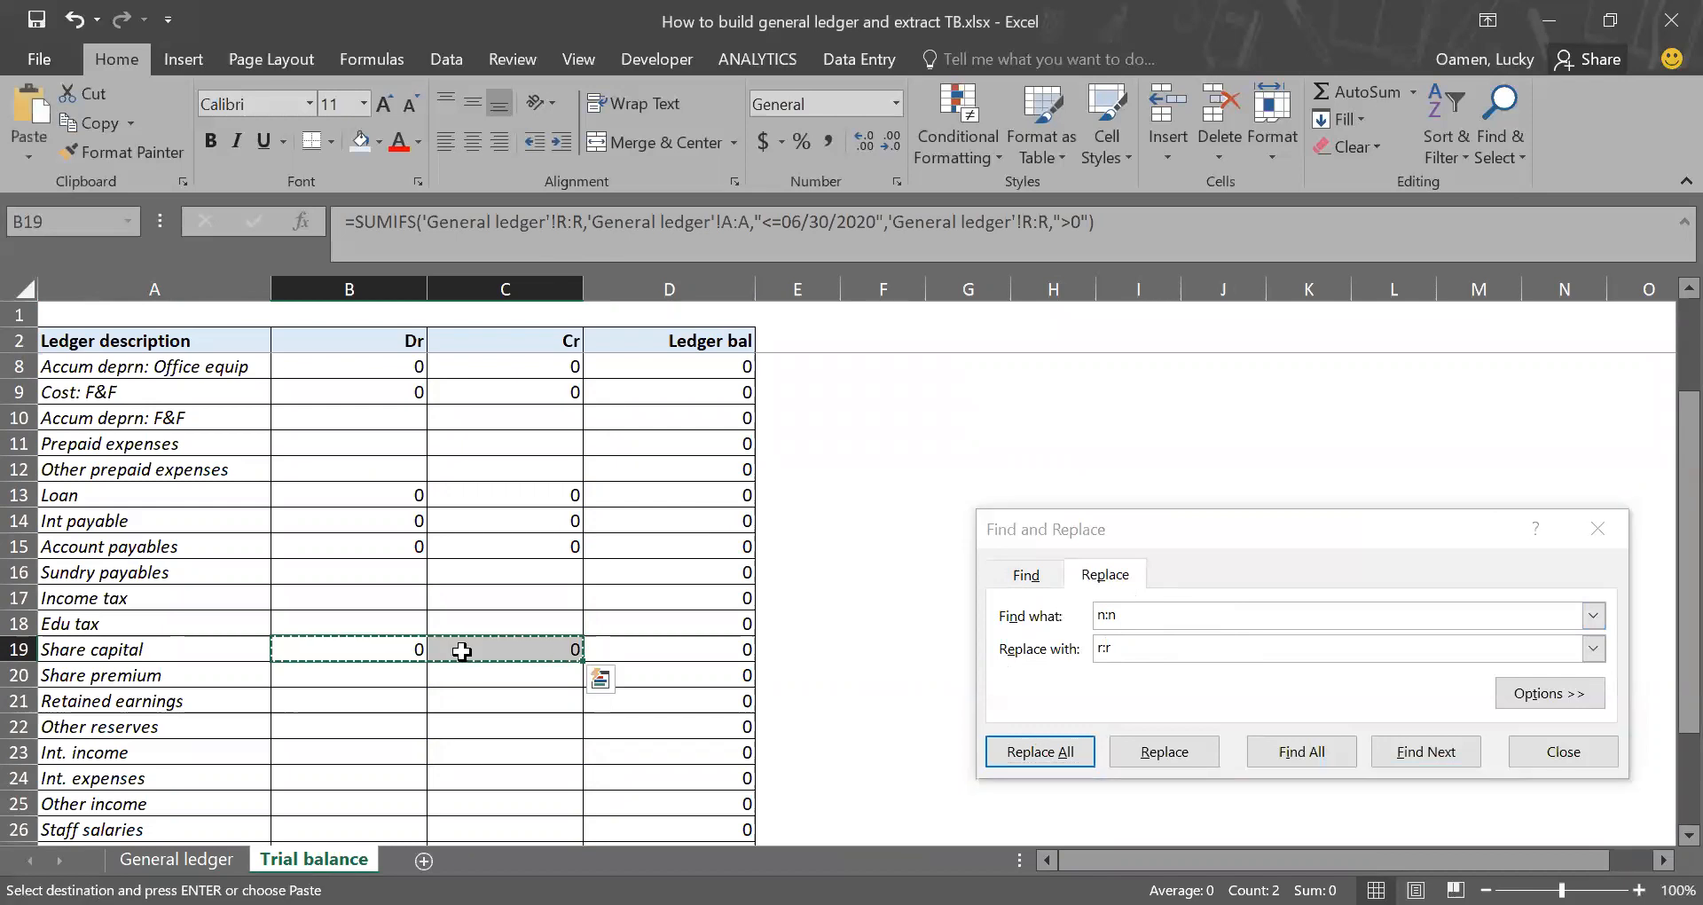
scroll(433, 731, down, 2)
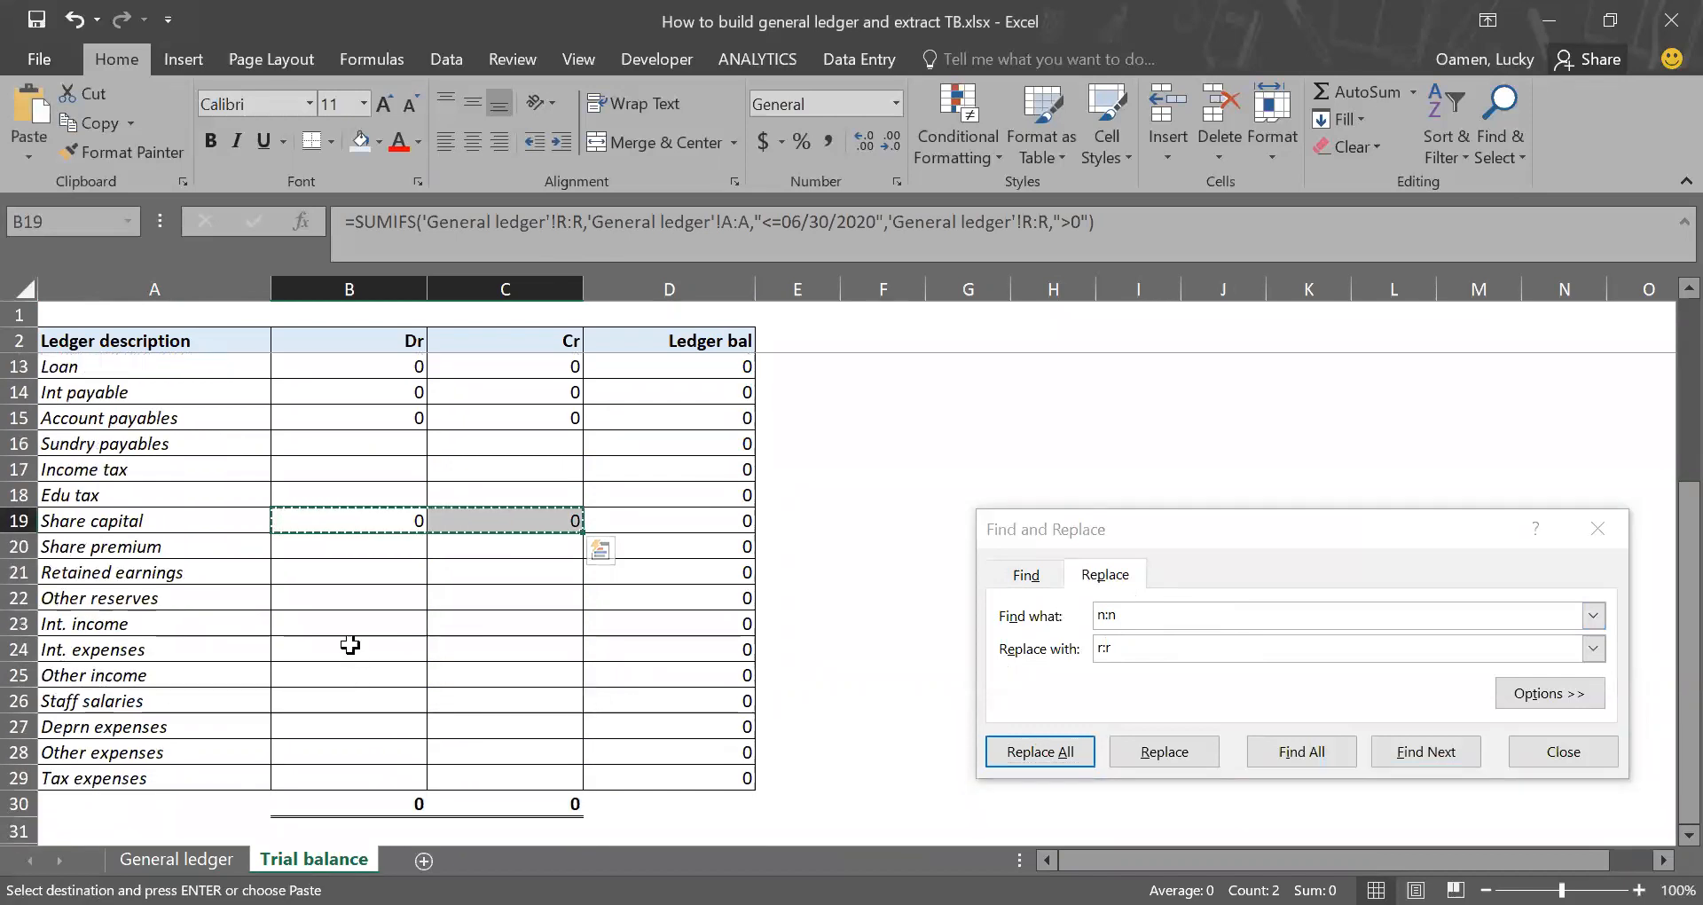
click(312, 626)
key(Return)
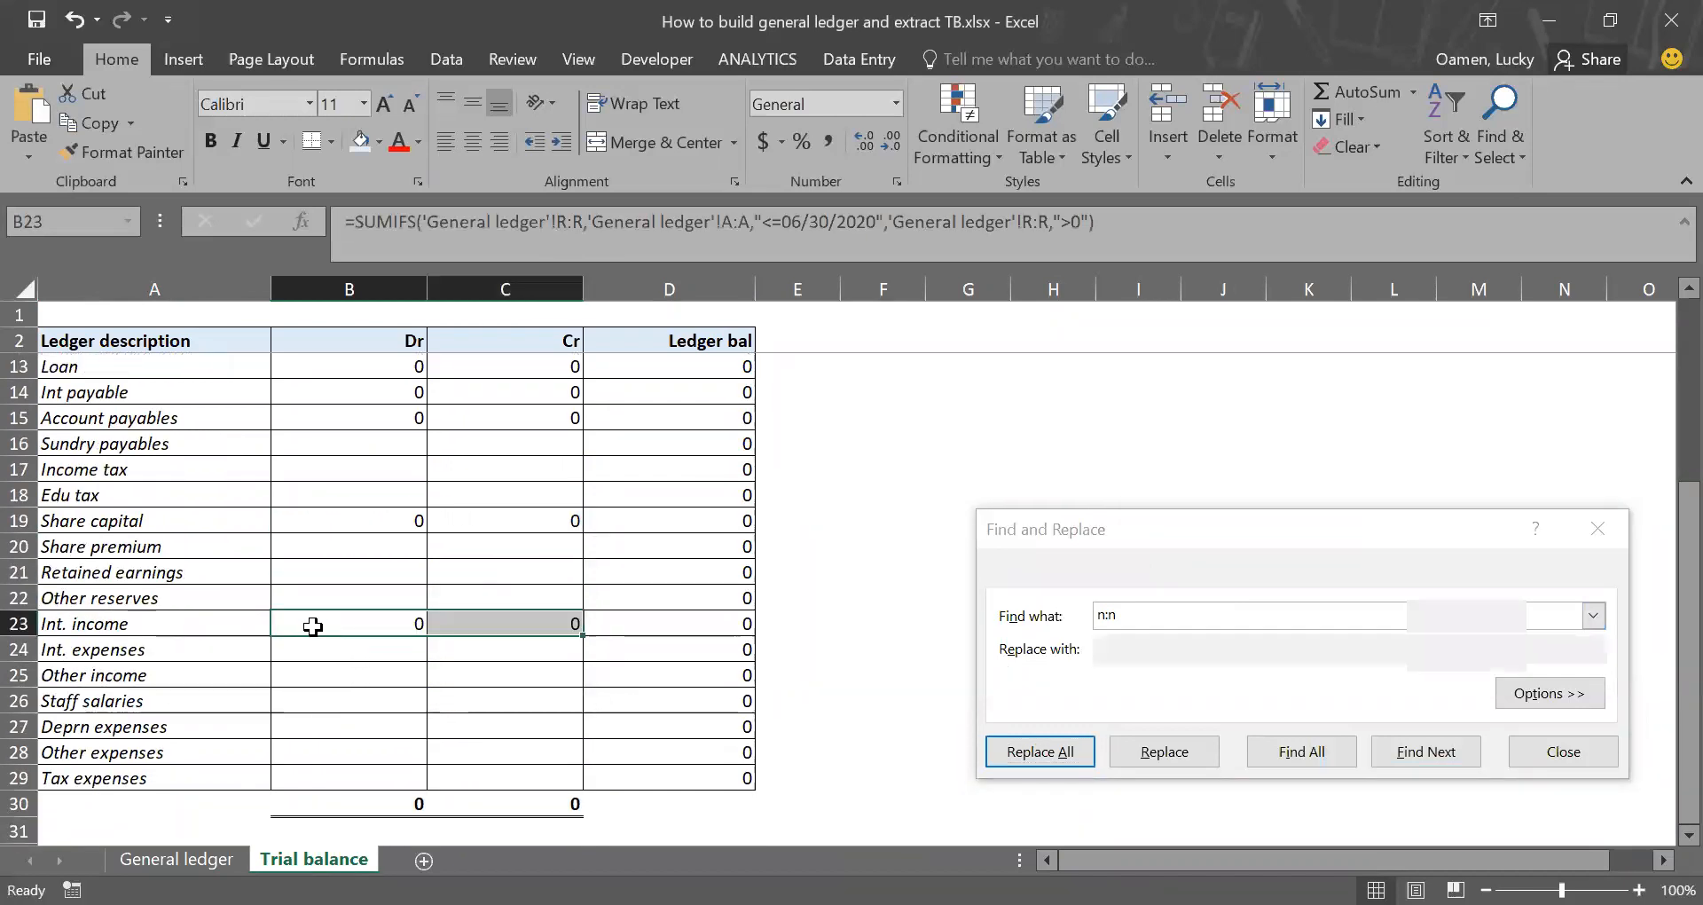
Step: Look up the Int. income column in General ledger and replace every r:r with v:v in the Trial balance formulas in B23:C23
click(208, 848)
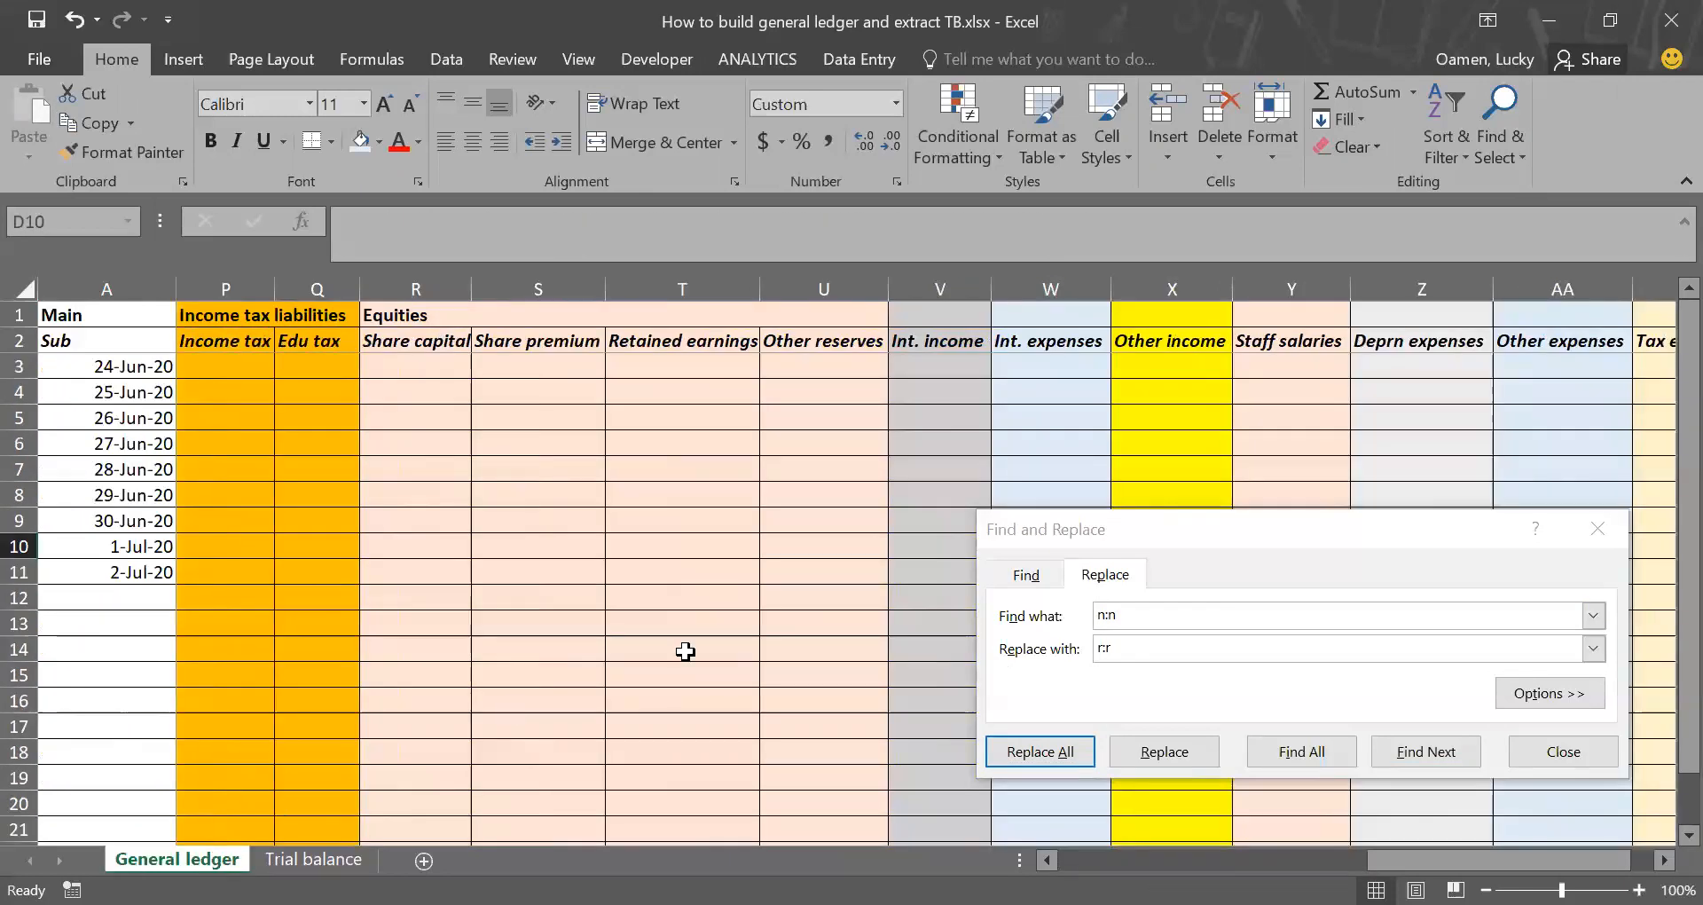
scroll(684, 653, right, 5)
scroll(684, 653, left, 3)
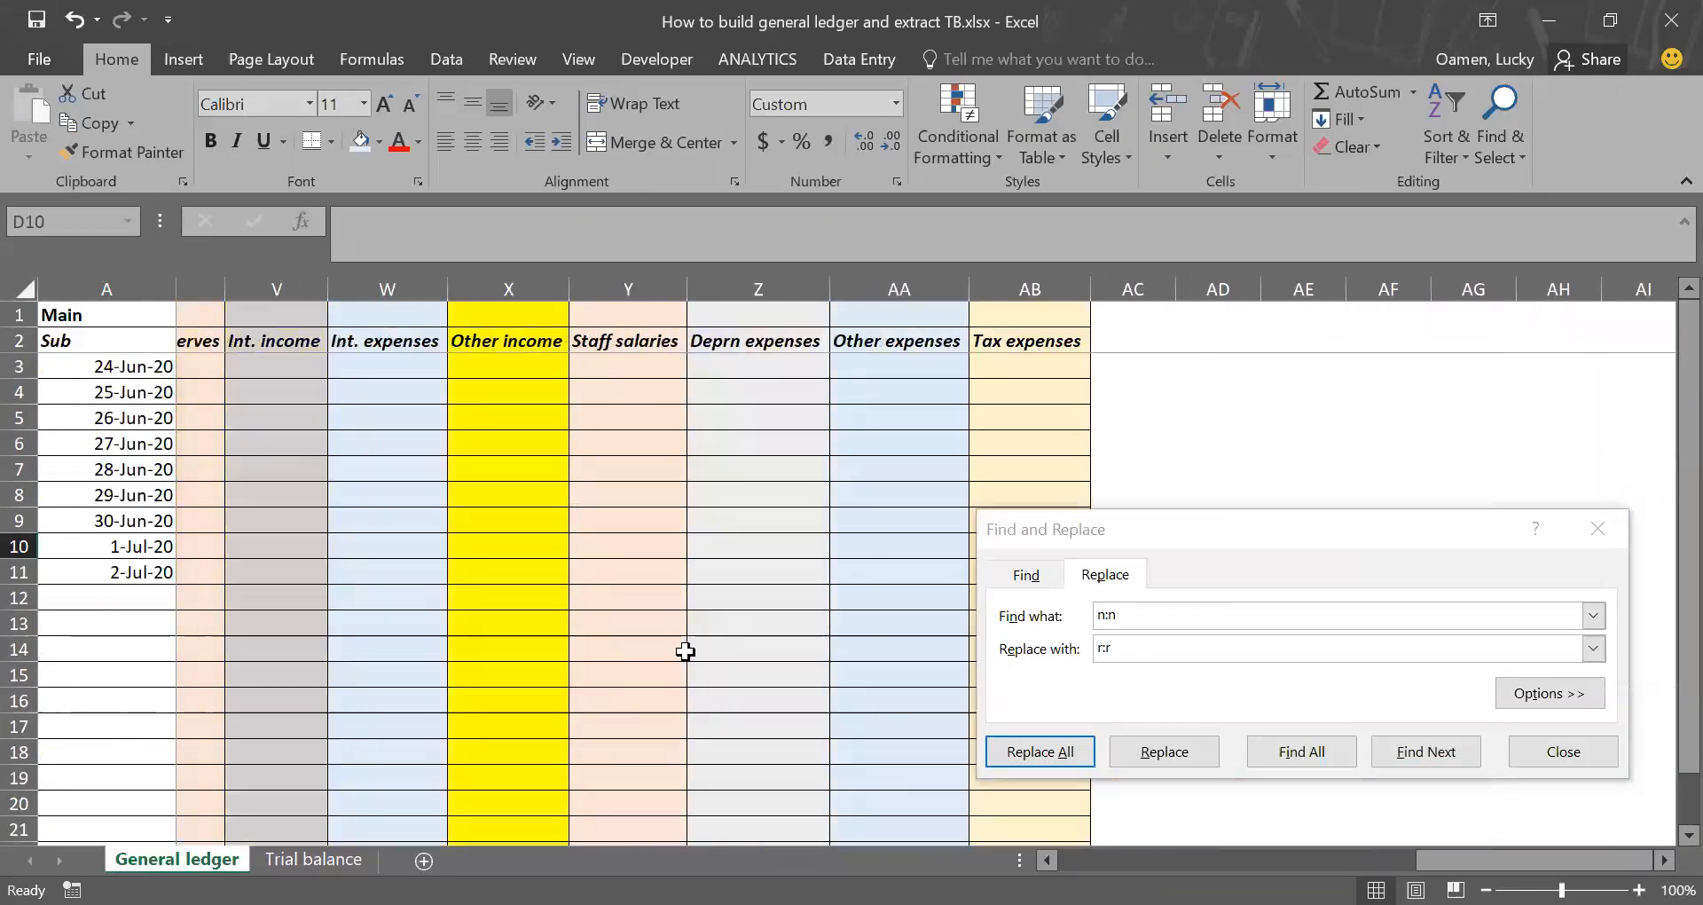
scroll(337, 348, left, 2)
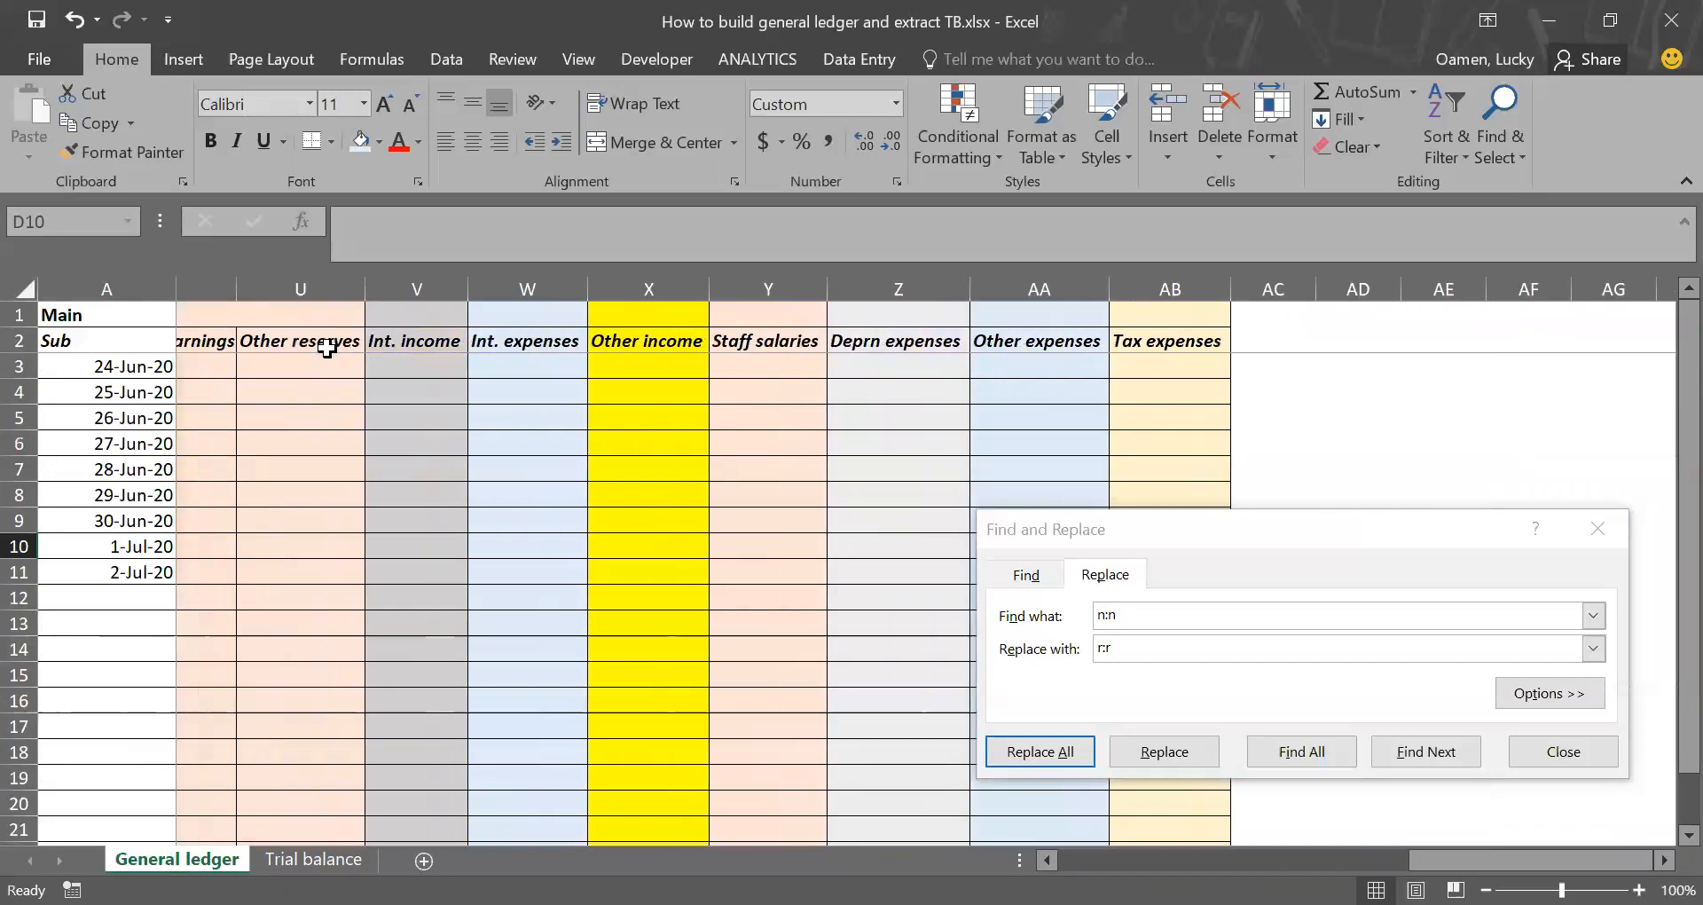
scroll(363, 346, right, 1)
click(370, 346)
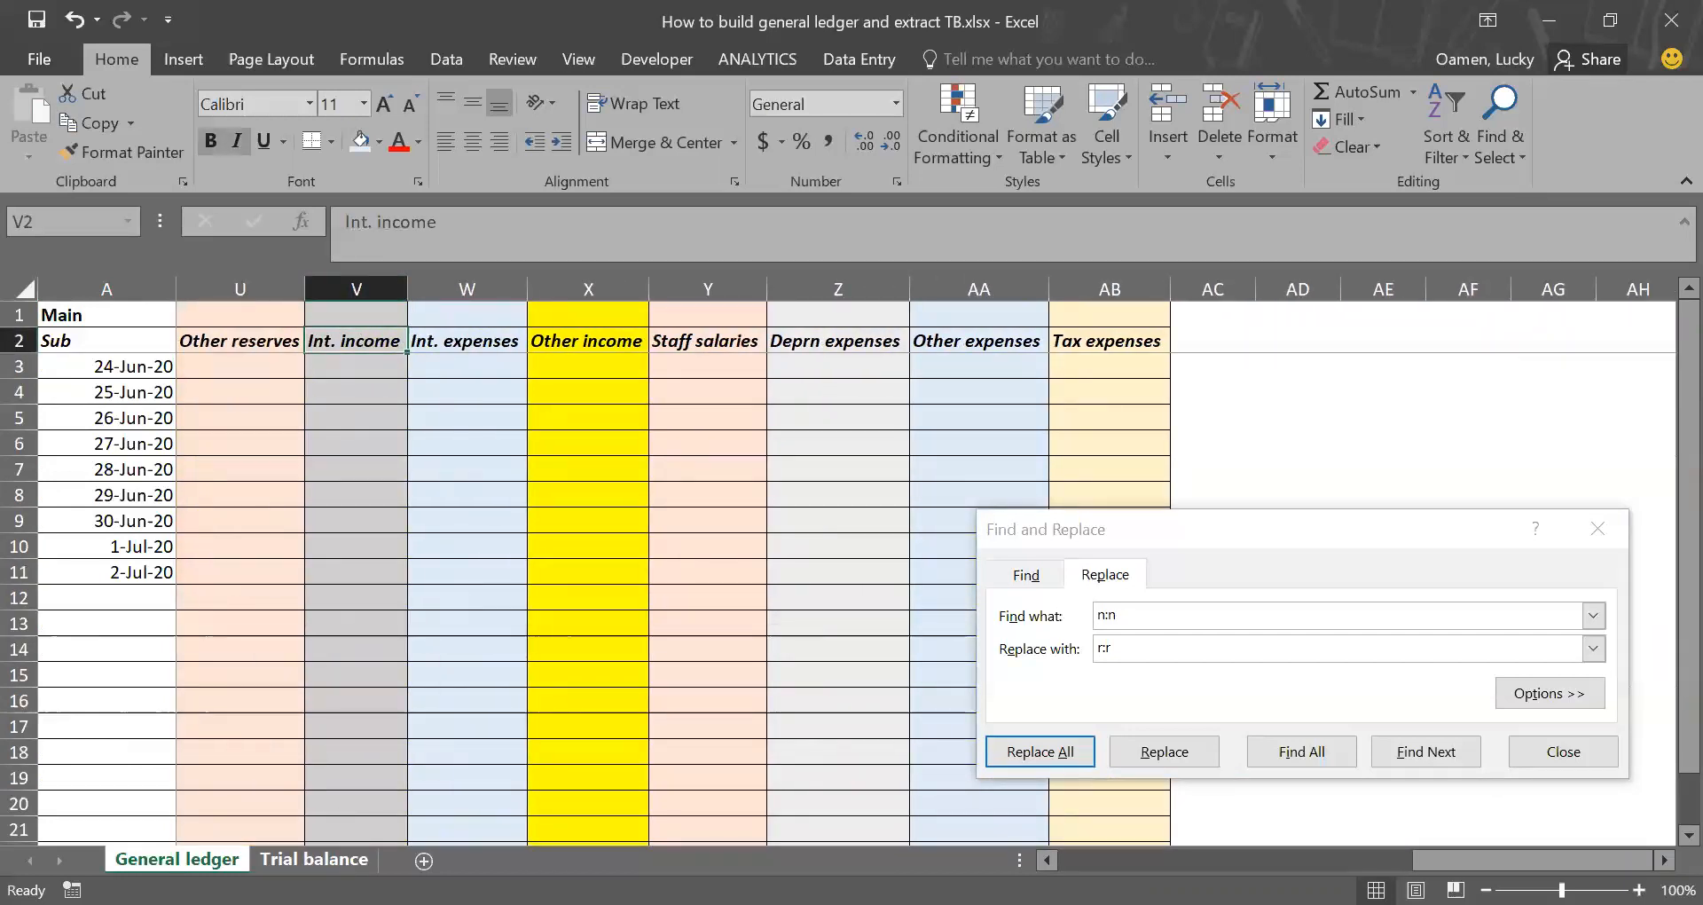
click(313, 859)
click(1128, 617)
click(1025, 625)
text(r:r)
key(Tab)
text(v:v)
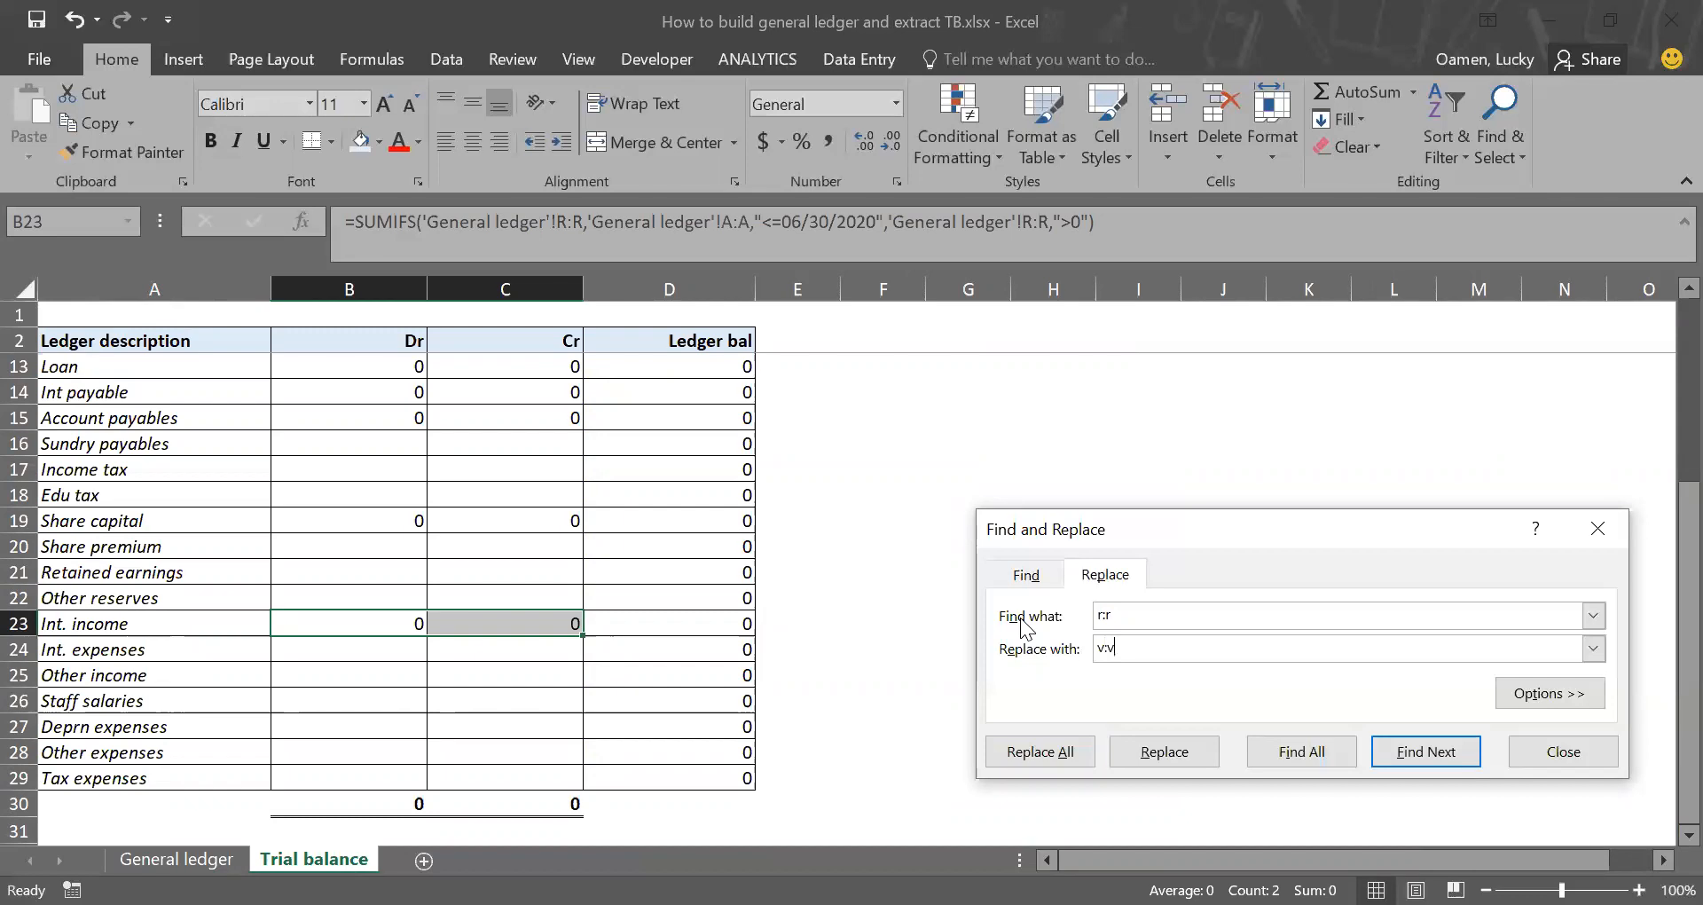
click(1040, 754)
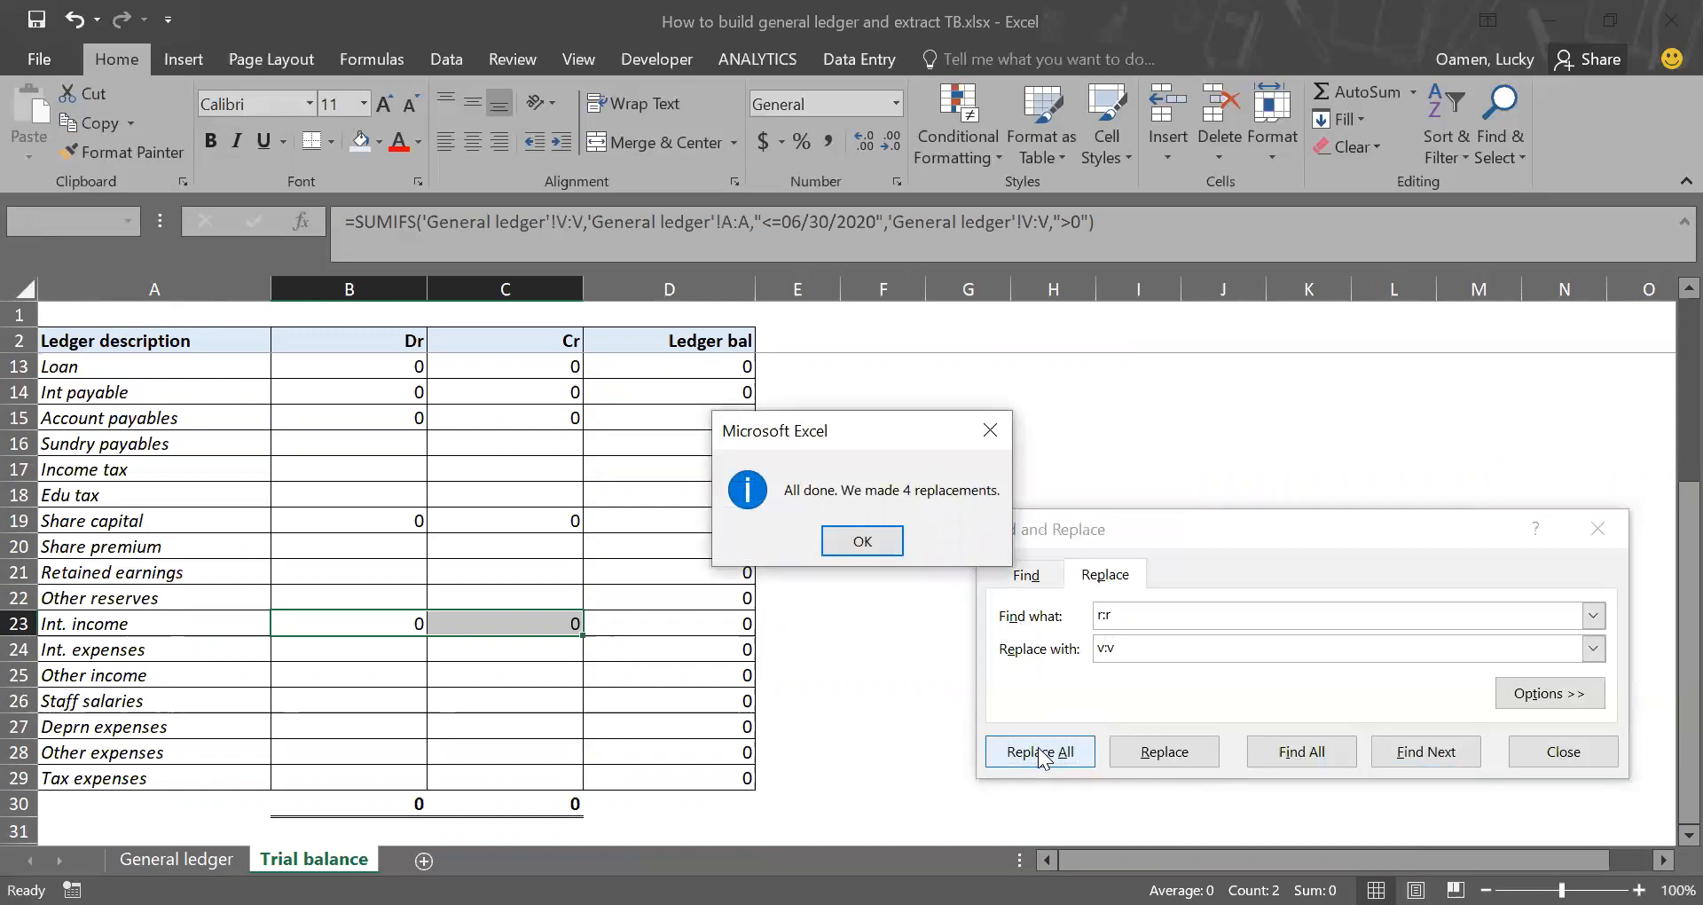
Step: Copy the Int. income Dr and Cr formulas from B23:C23 to the Int. expenses row in B24:C24
key(Return)
click(177, 859)
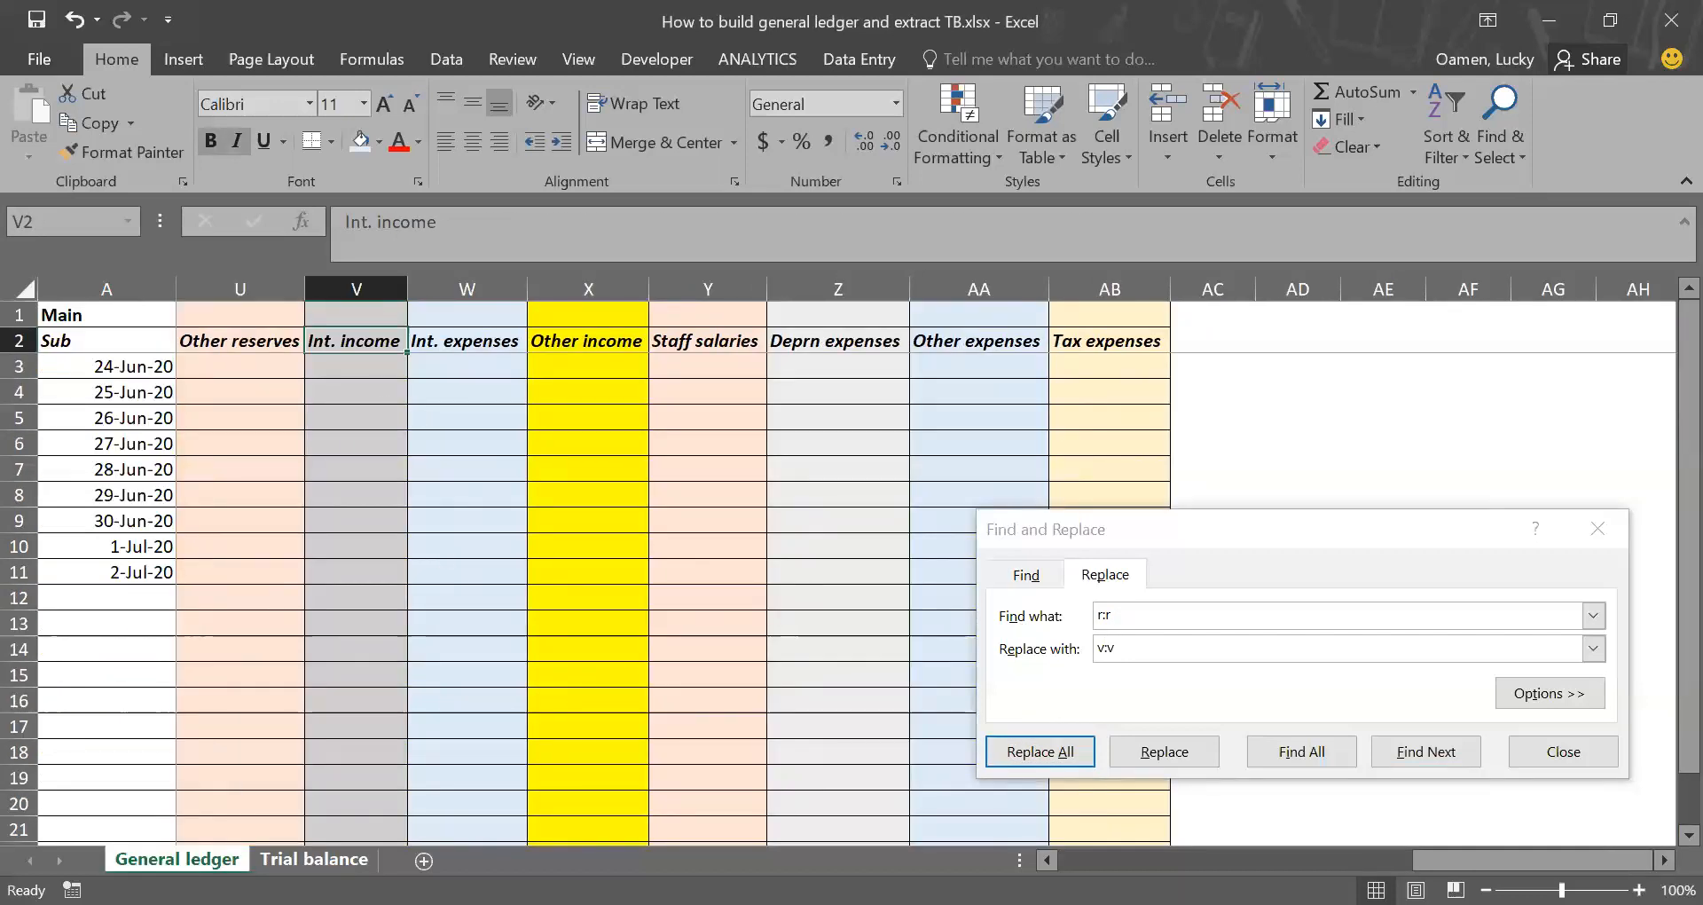
click(314, 859)
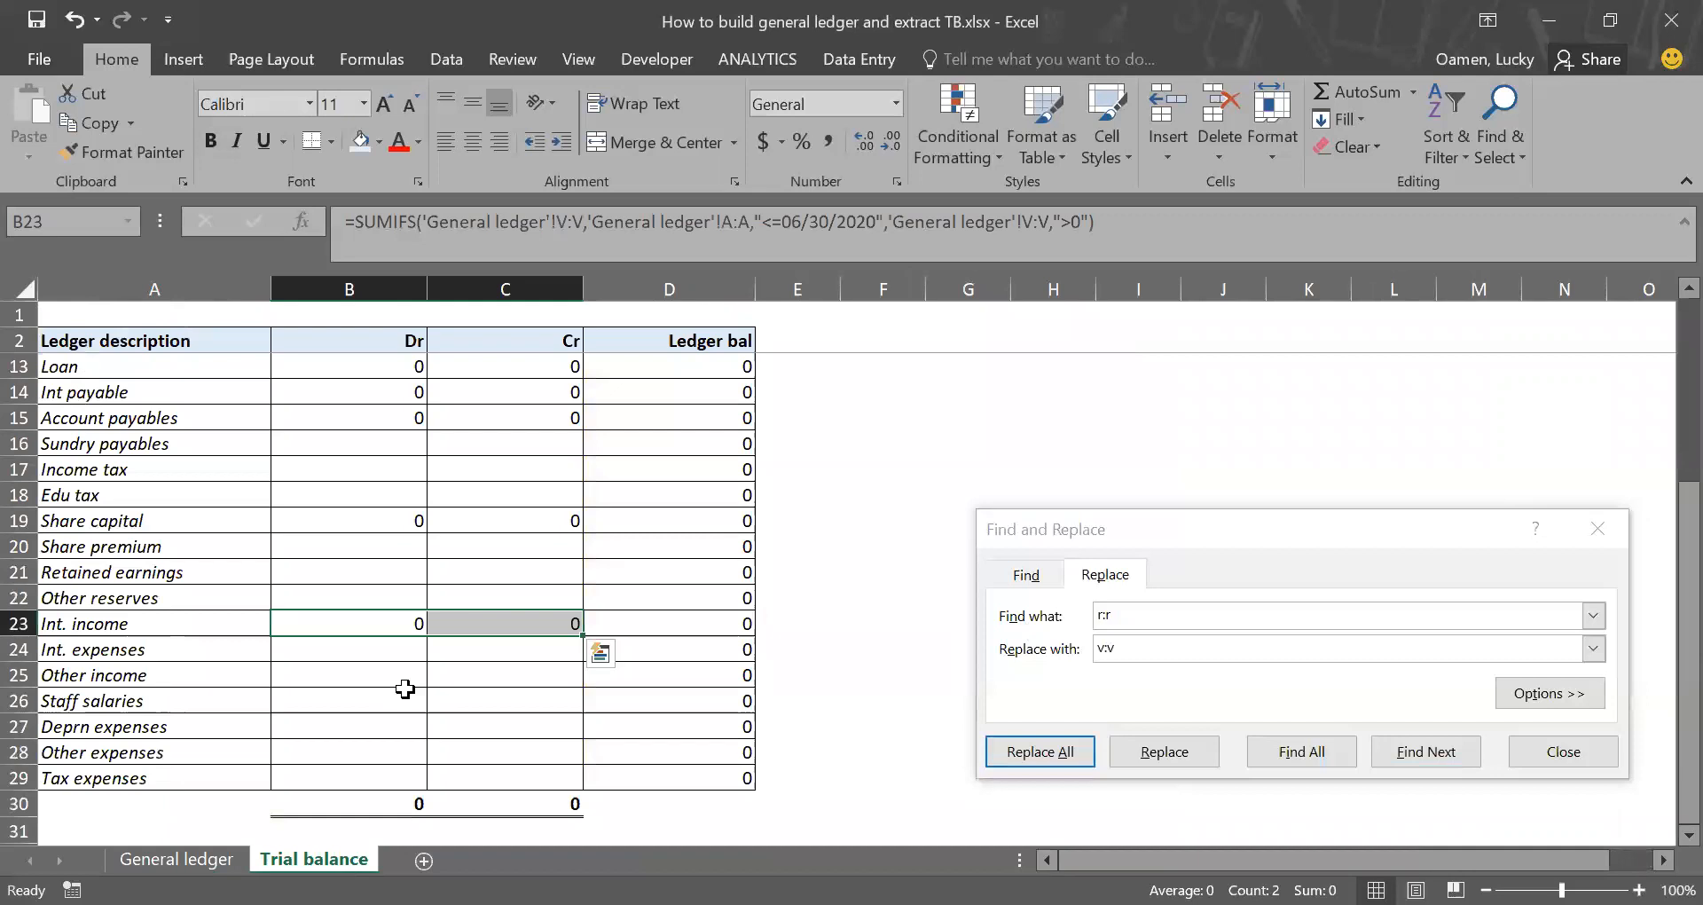
key(ctrl+c)
click(377, 650)
key(Return)
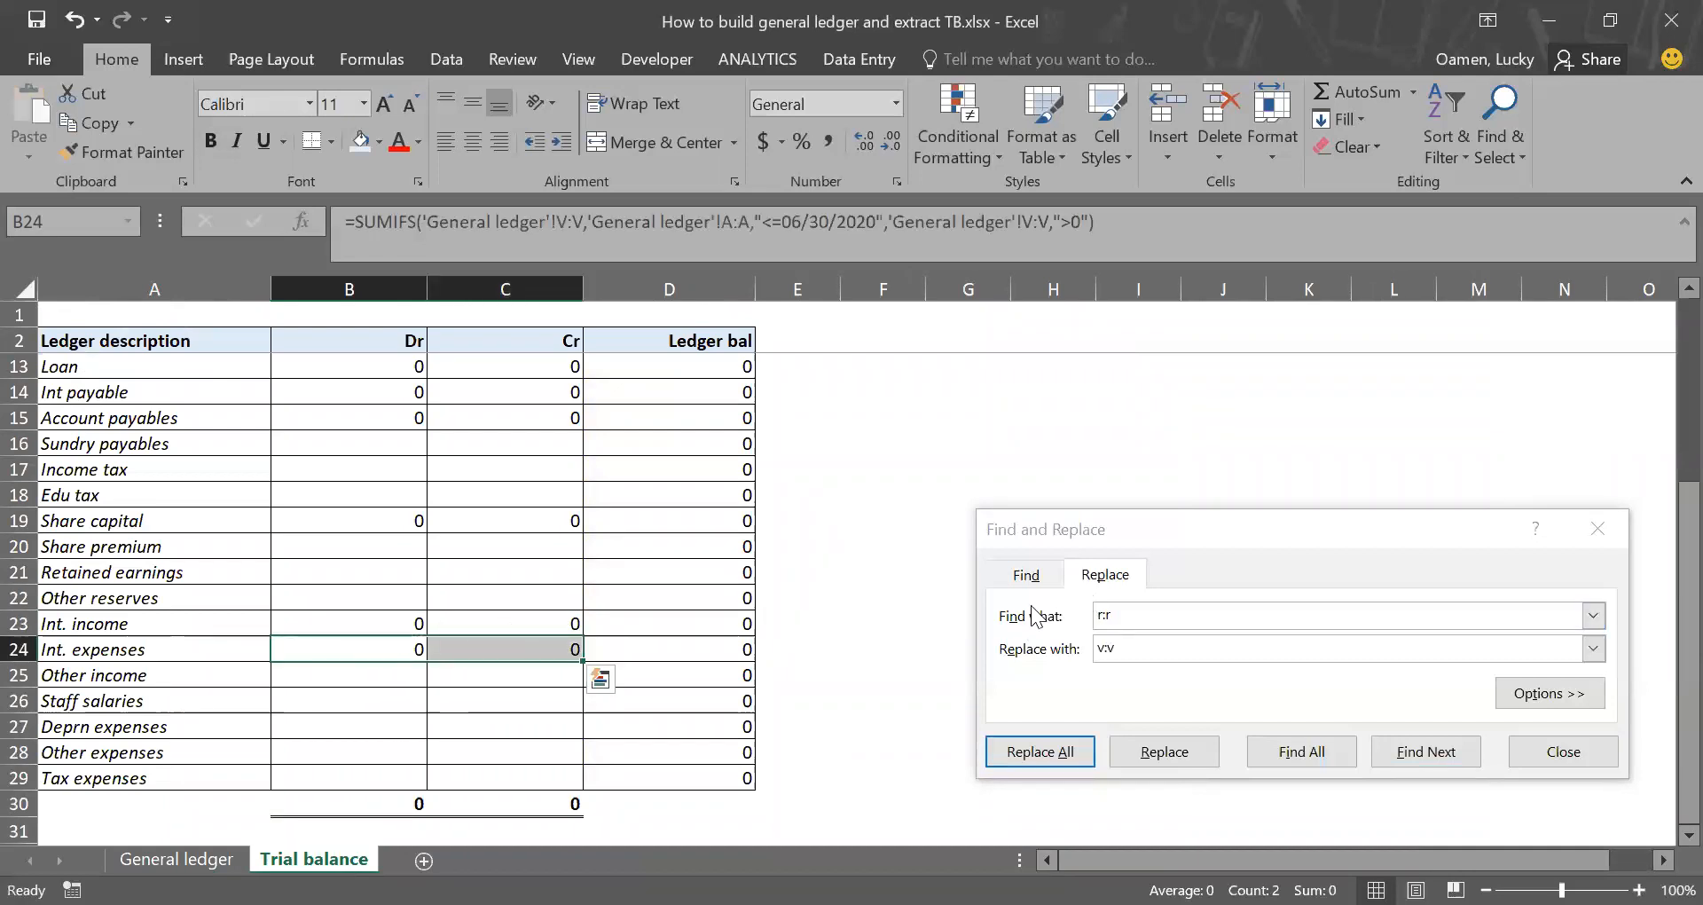
Step: Replace every v:v with w:w in the Int. expenses formulas in B24:C24
click(1121, 617)
text(v:v)
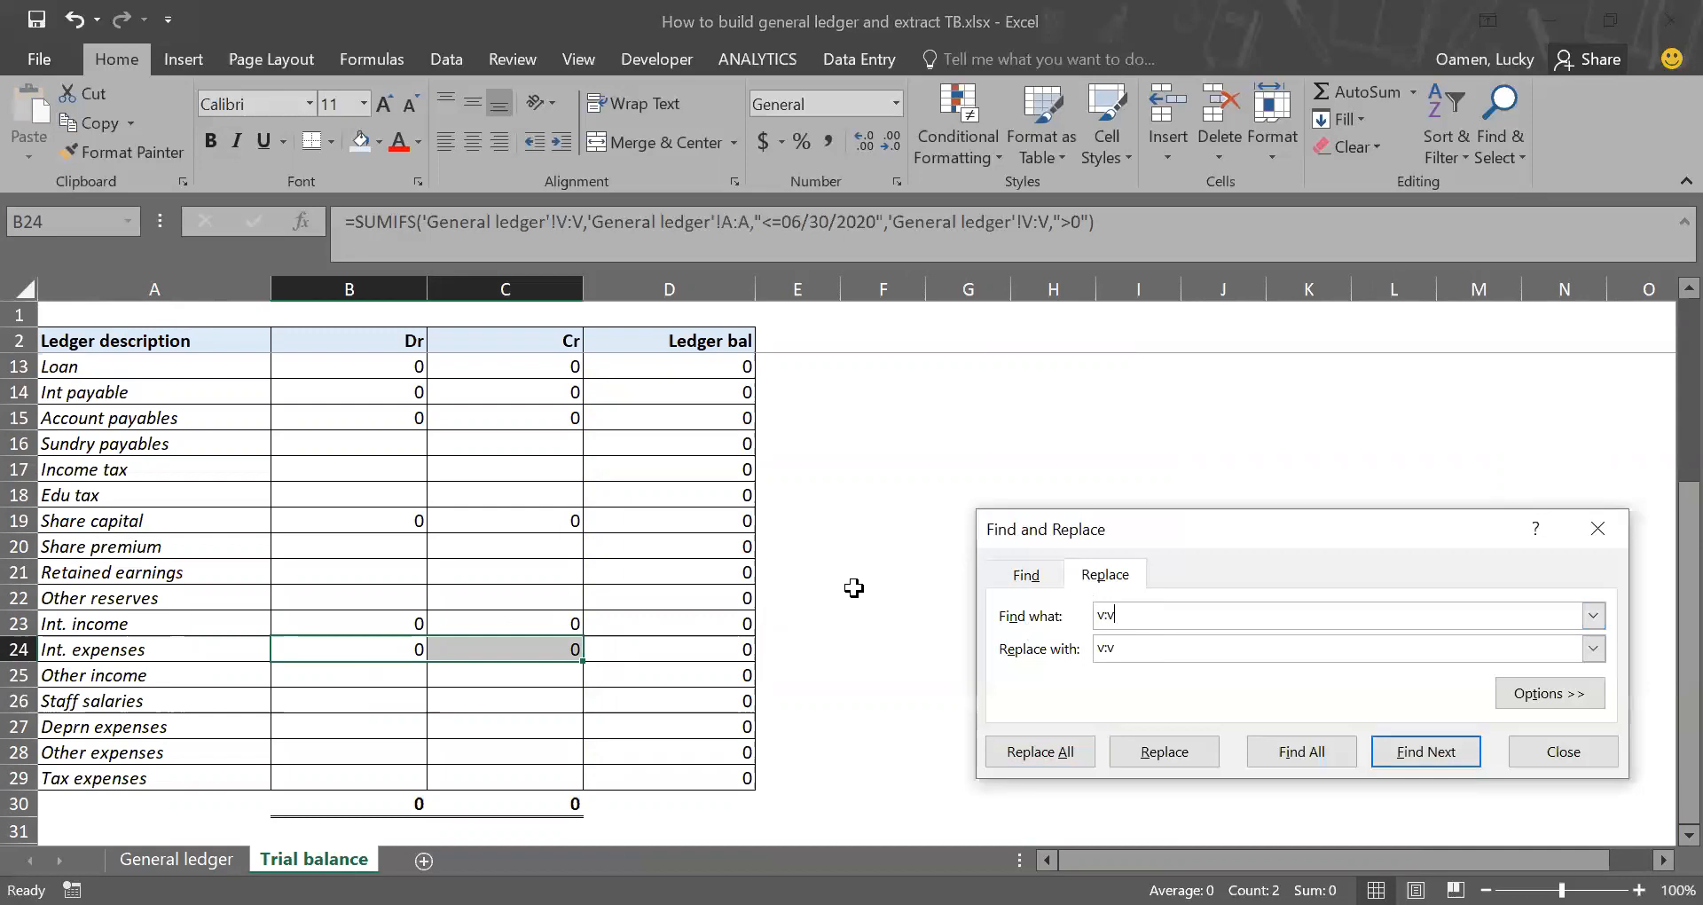
key(Tab)
text(w:)
click(1053, 761)
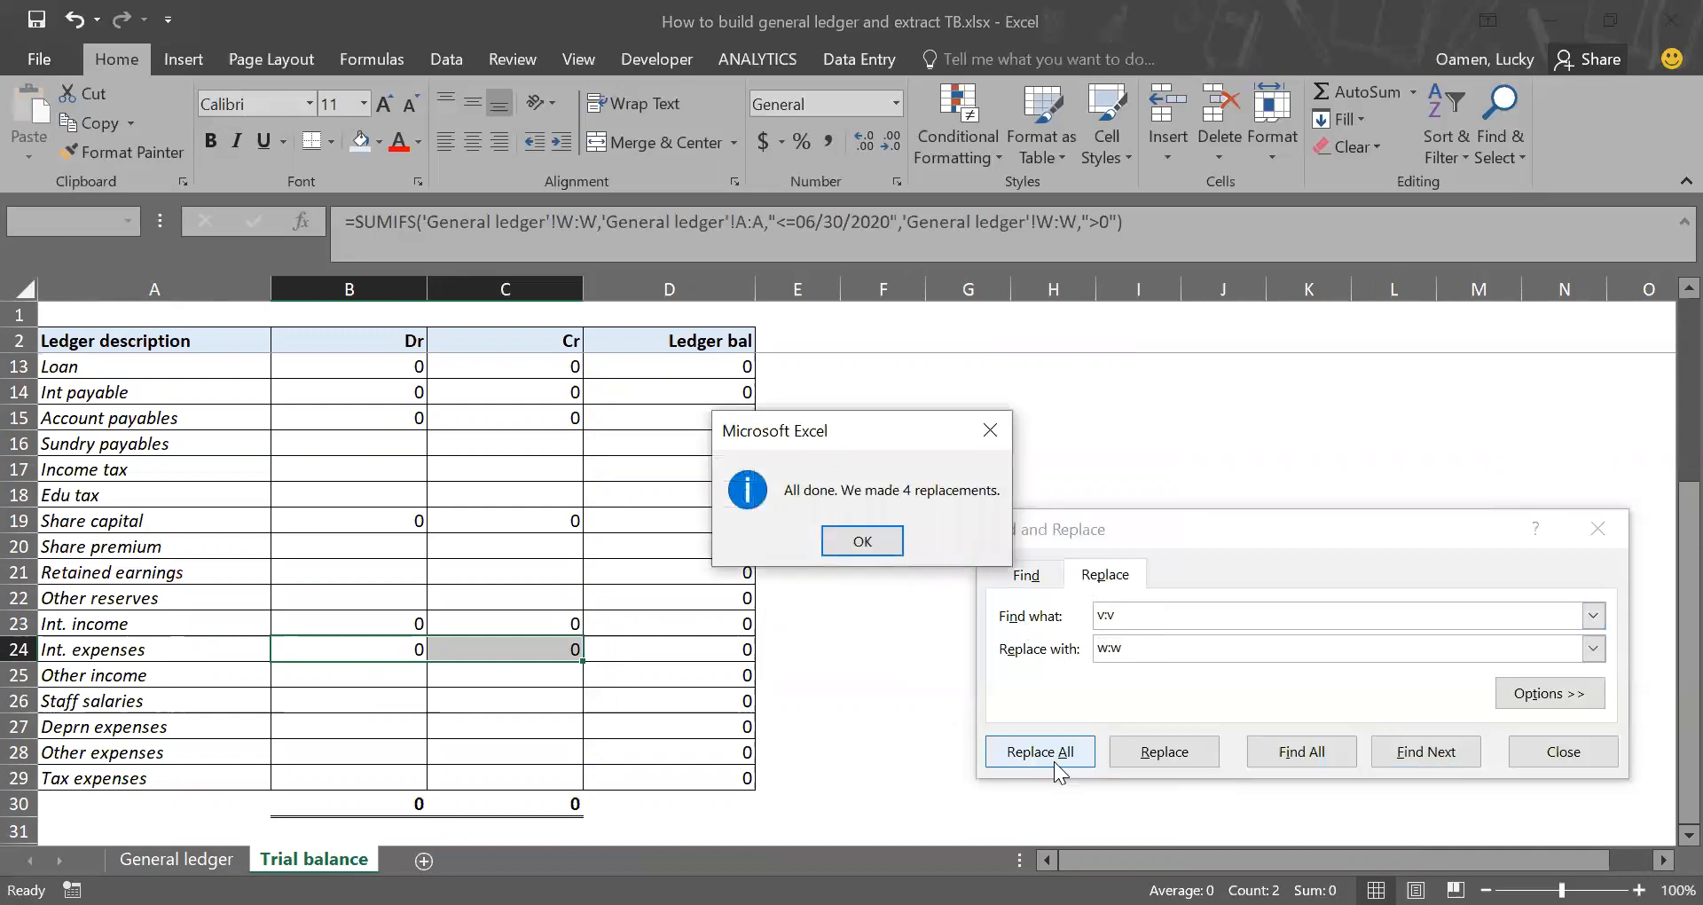
click(873, 543)
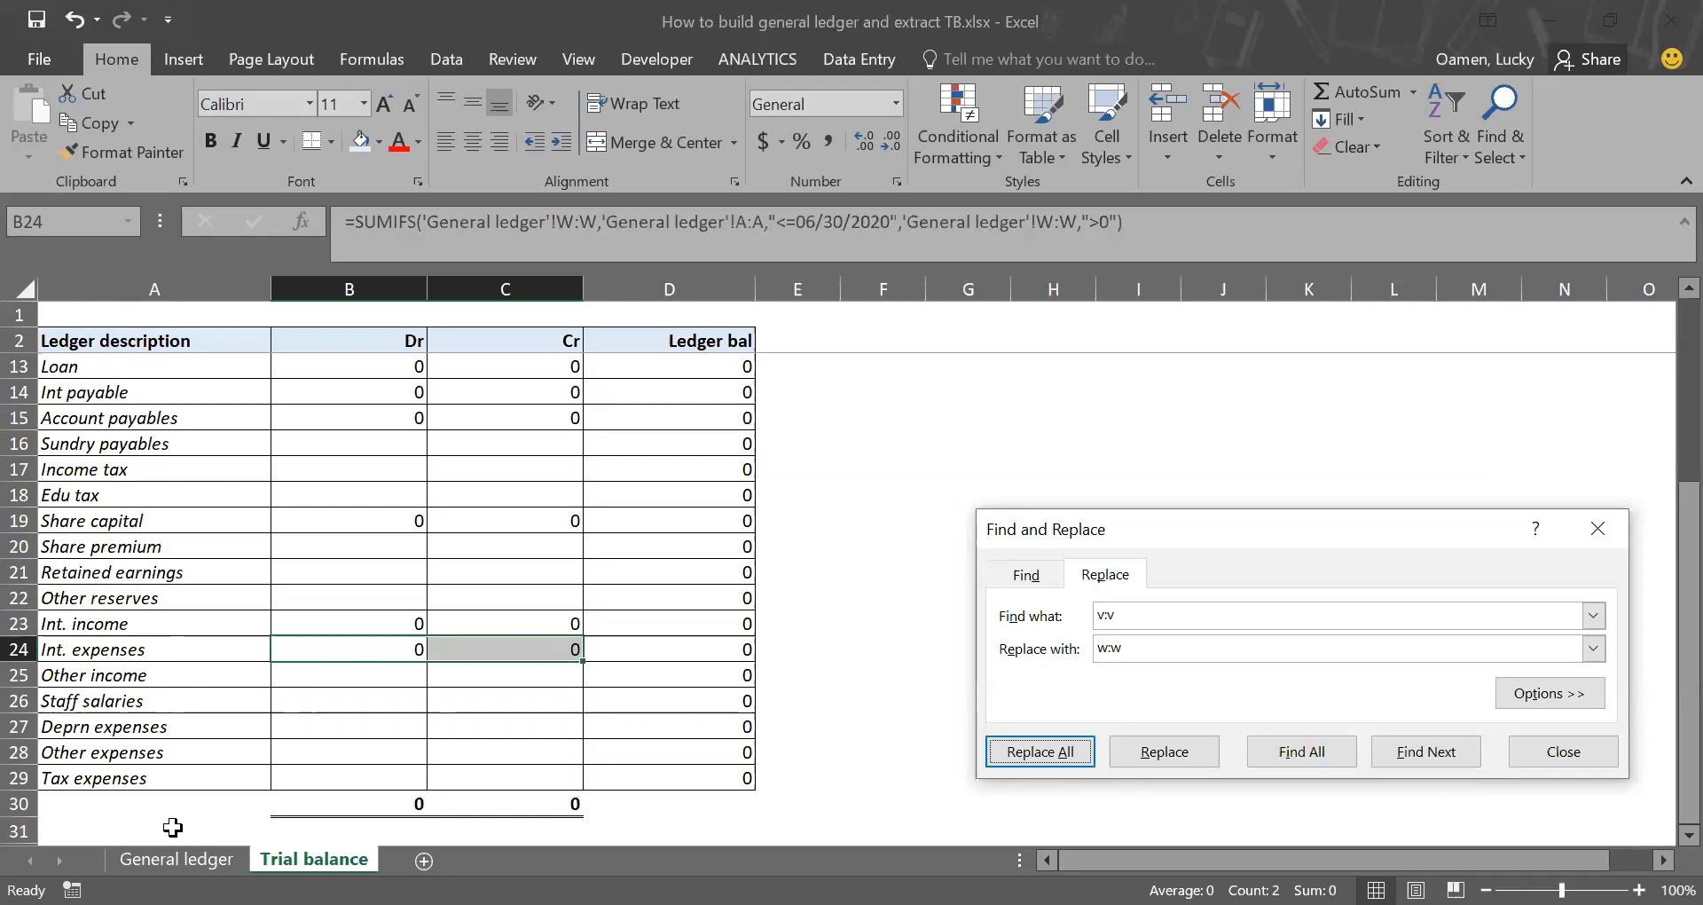
Step: Check the account columns in General ledger and copy the Trial balance formulas from B24:C24 to the Staff salaries row in B26:C26
key(ctrl+Page_Up)
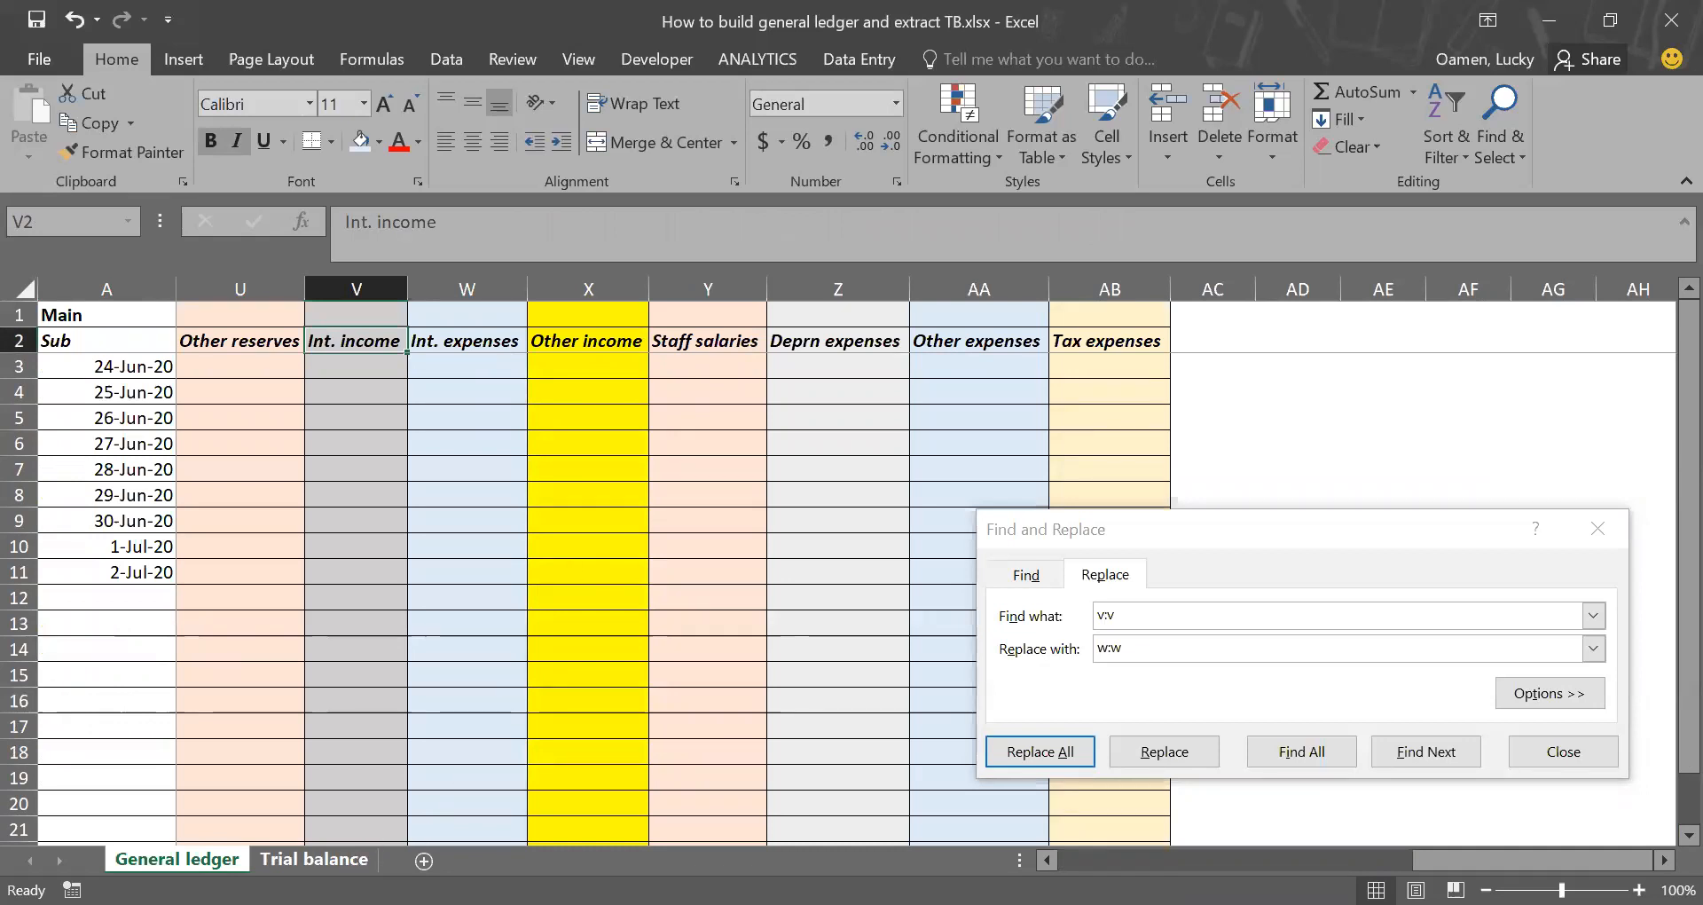
click(312, 859)
key(ctrl+c)
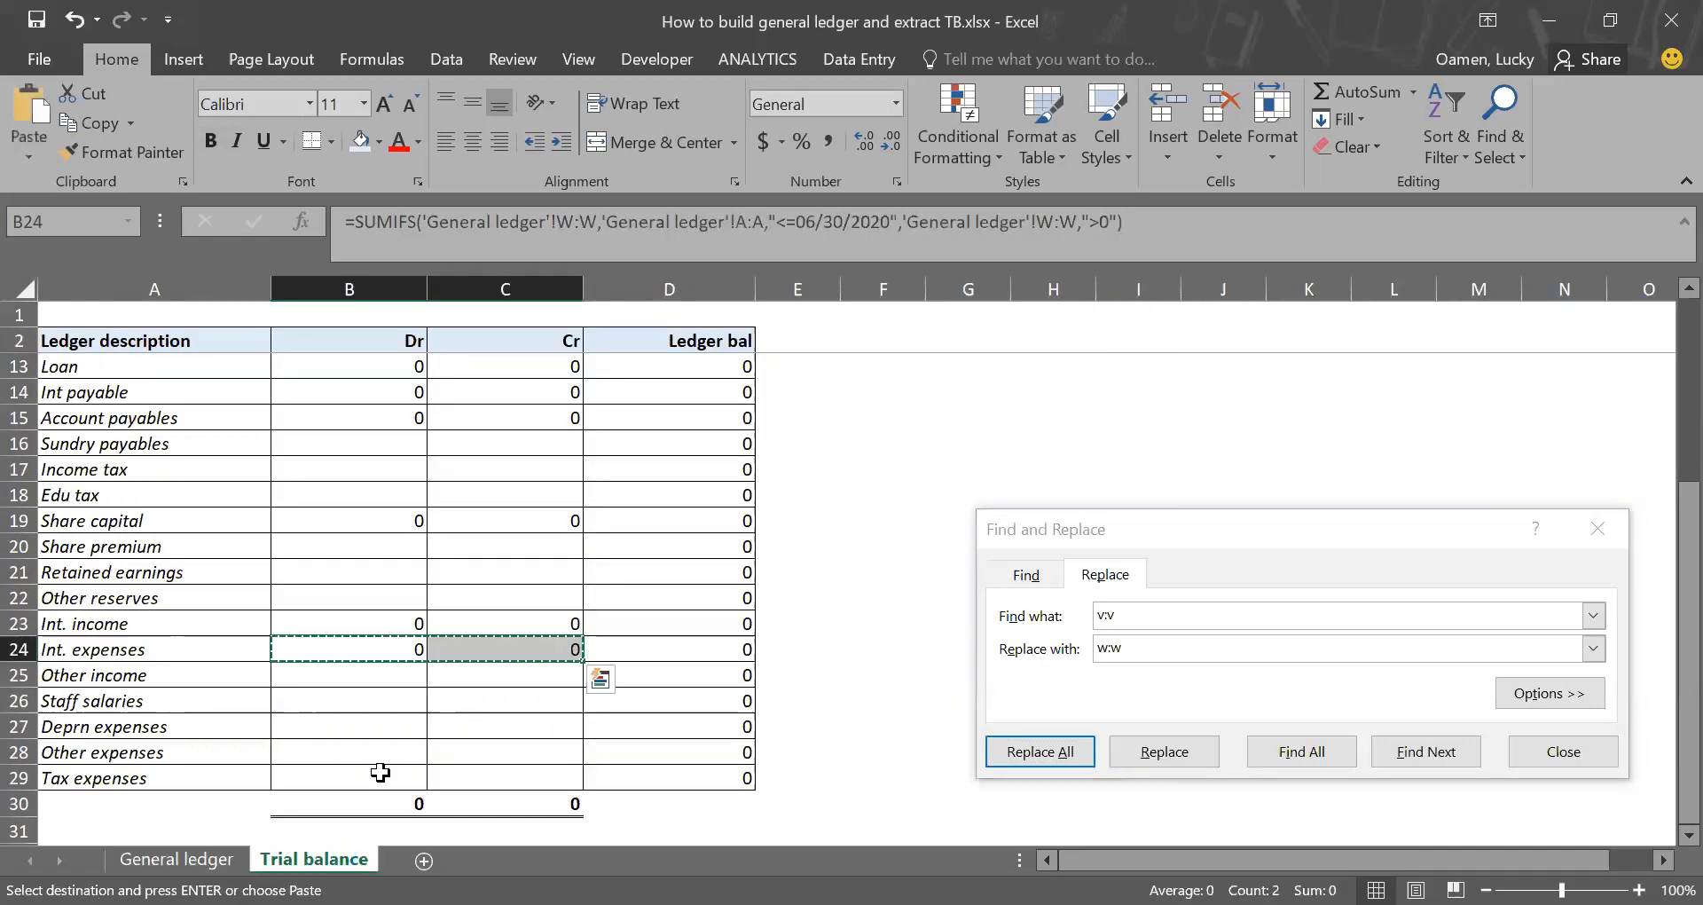
click(380, 701)
key(Return)
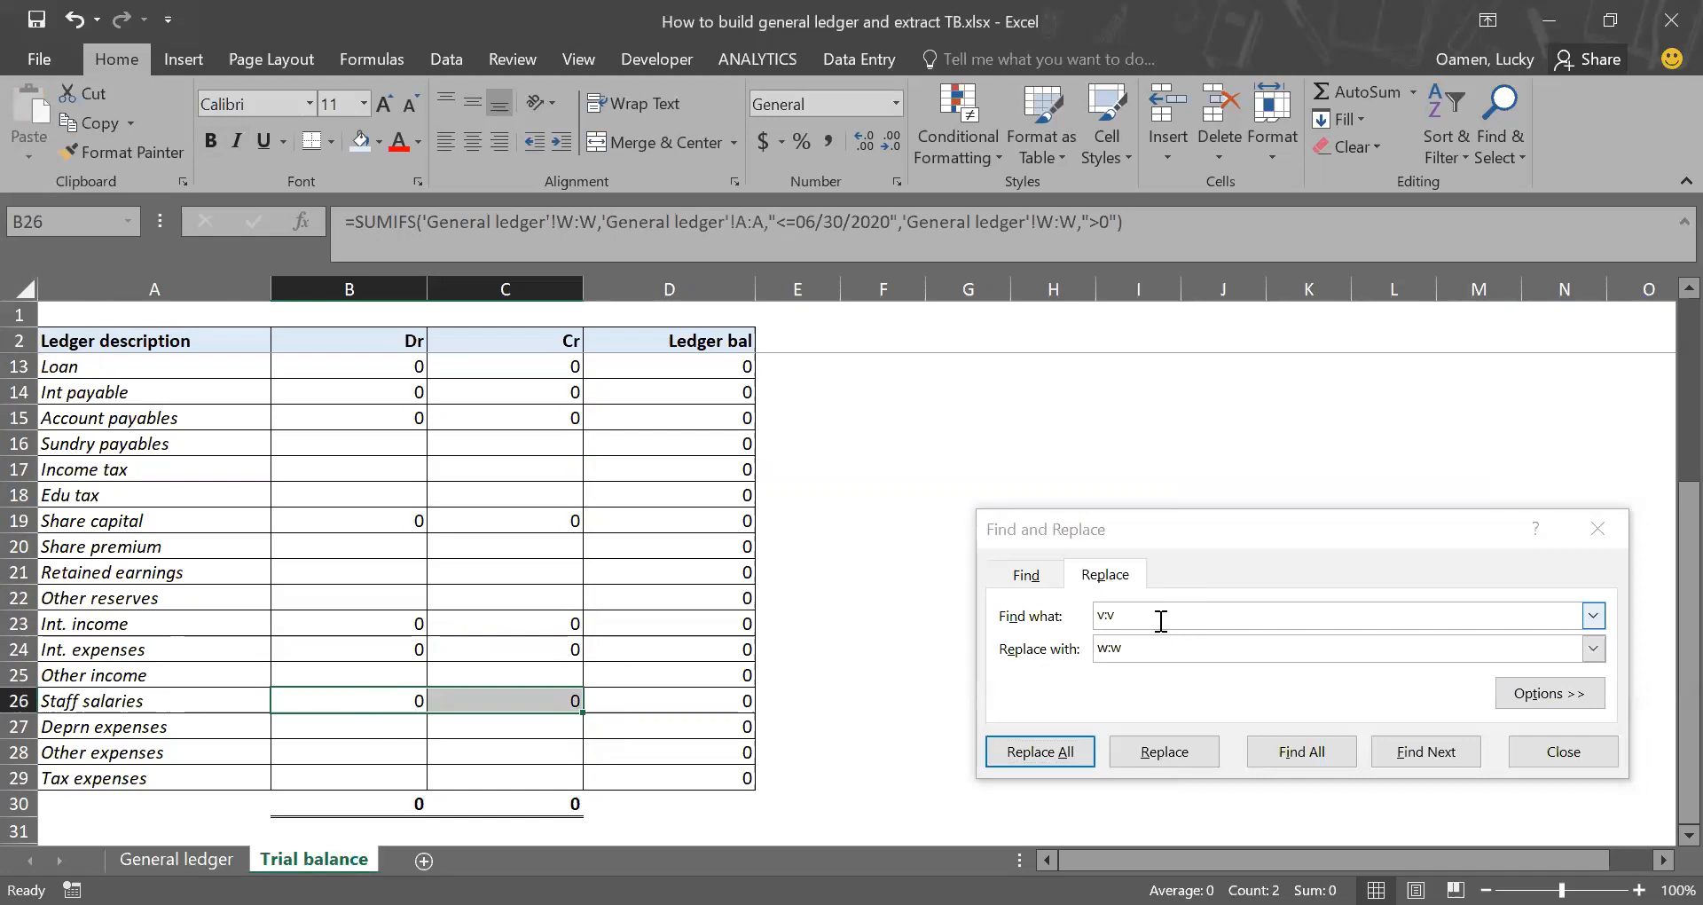
Step: Replace every w:w with y:y in the Staff salaries formulas in B26:C26
key(ctrl+h)
text(w:w)
key(Tab)
text(y)
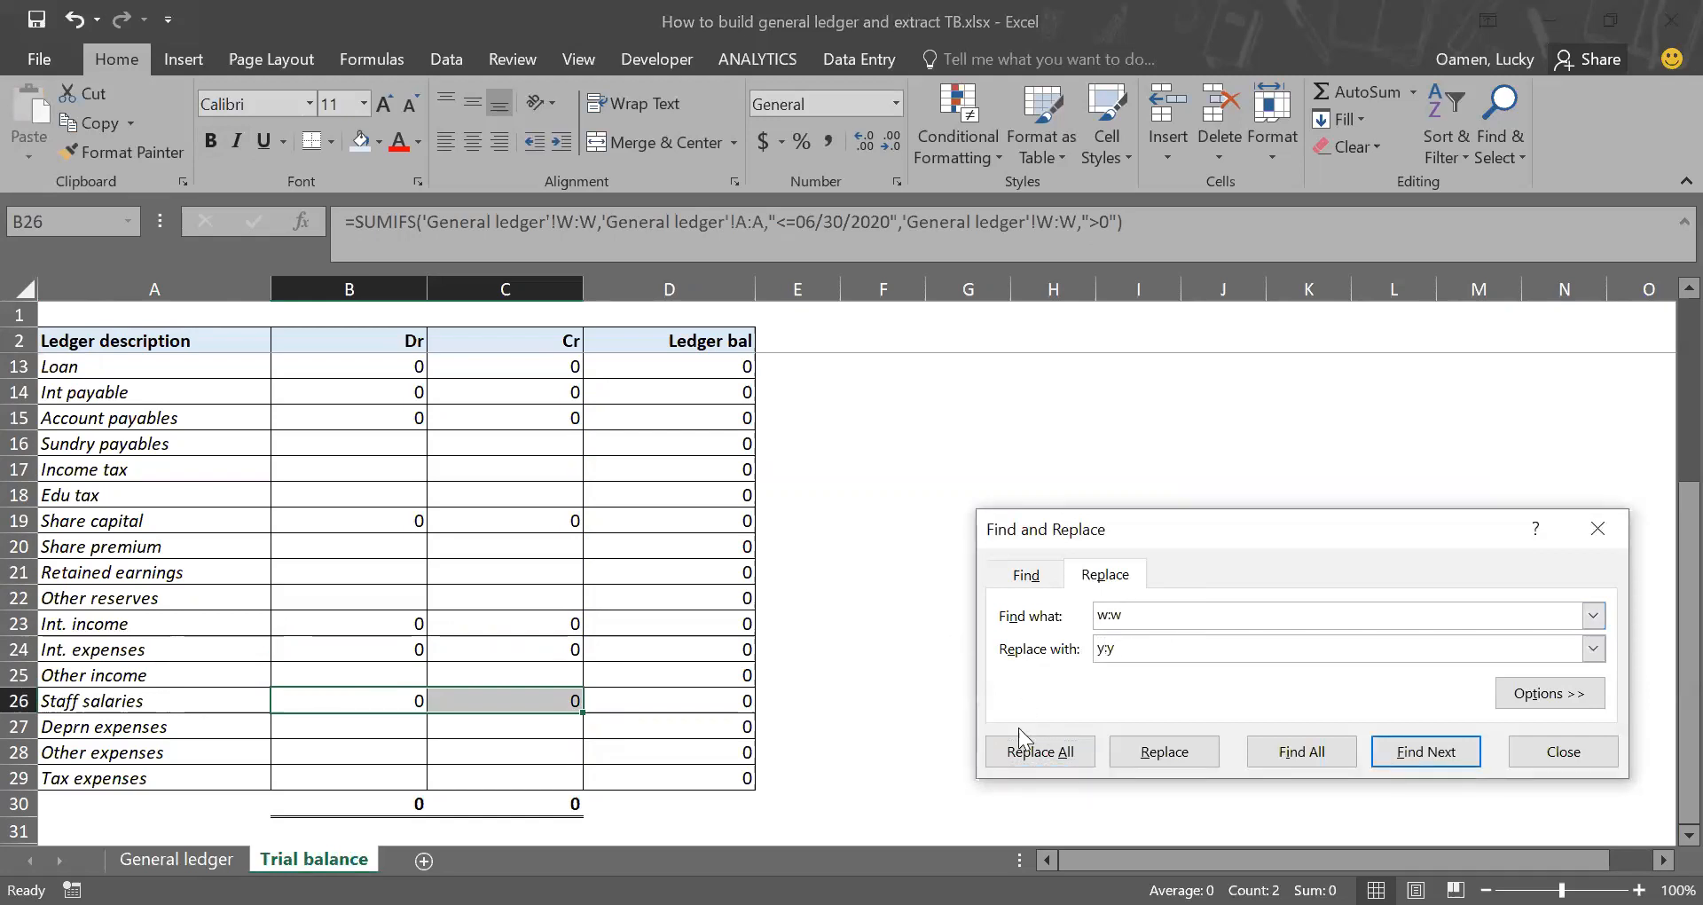
click(1022, 759)
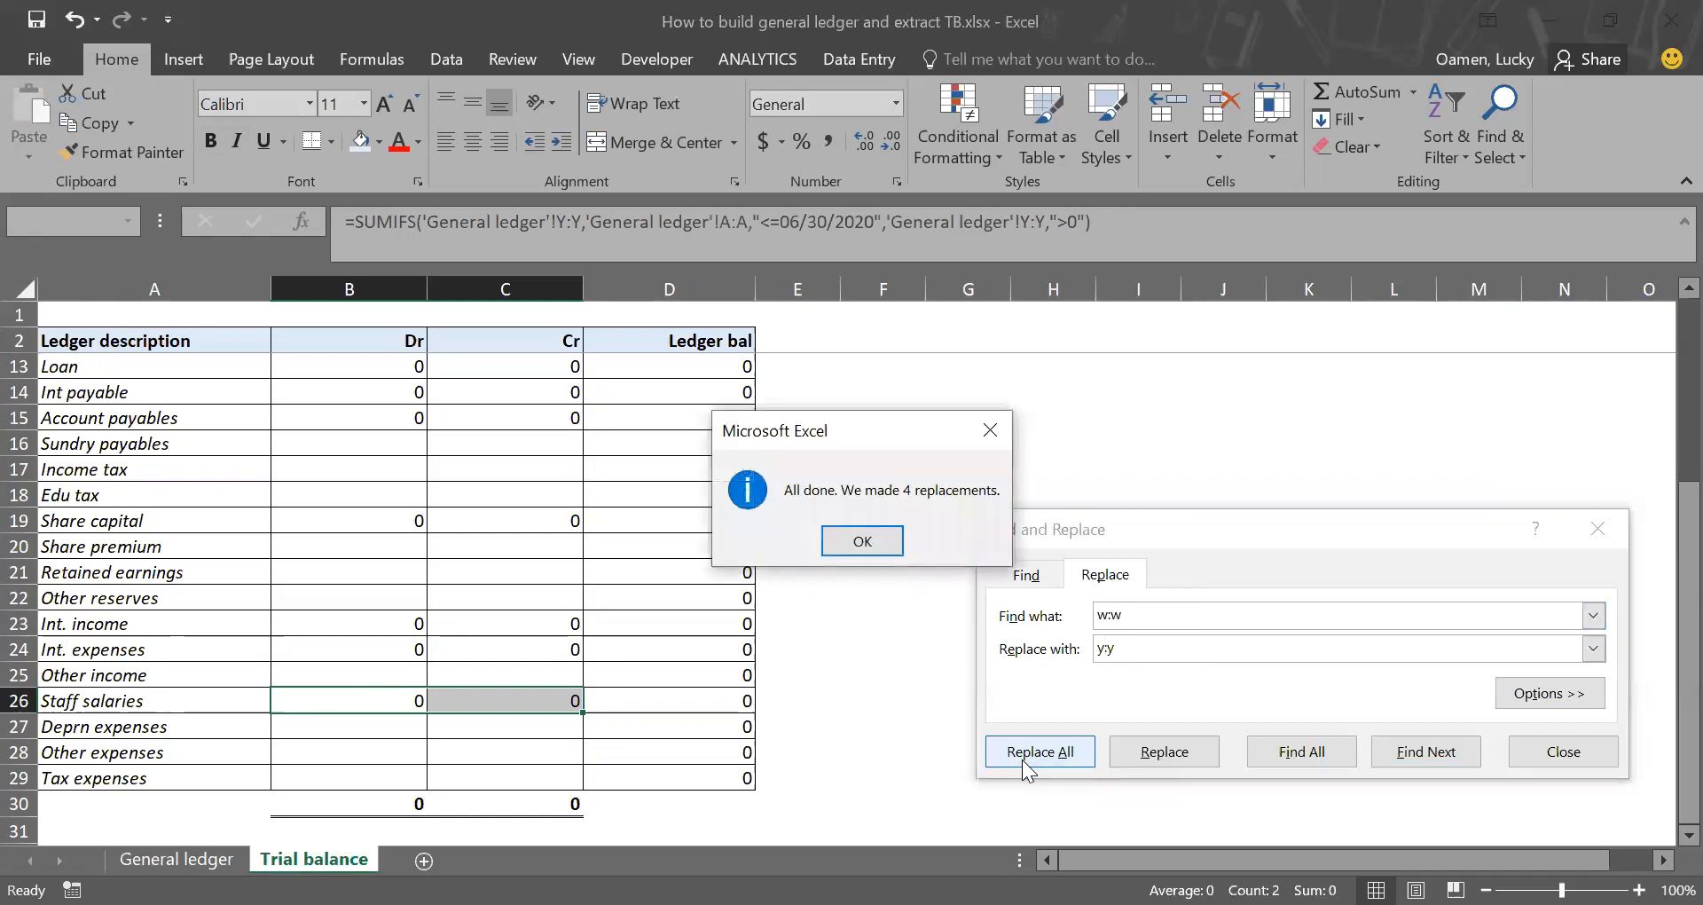
key(Return)
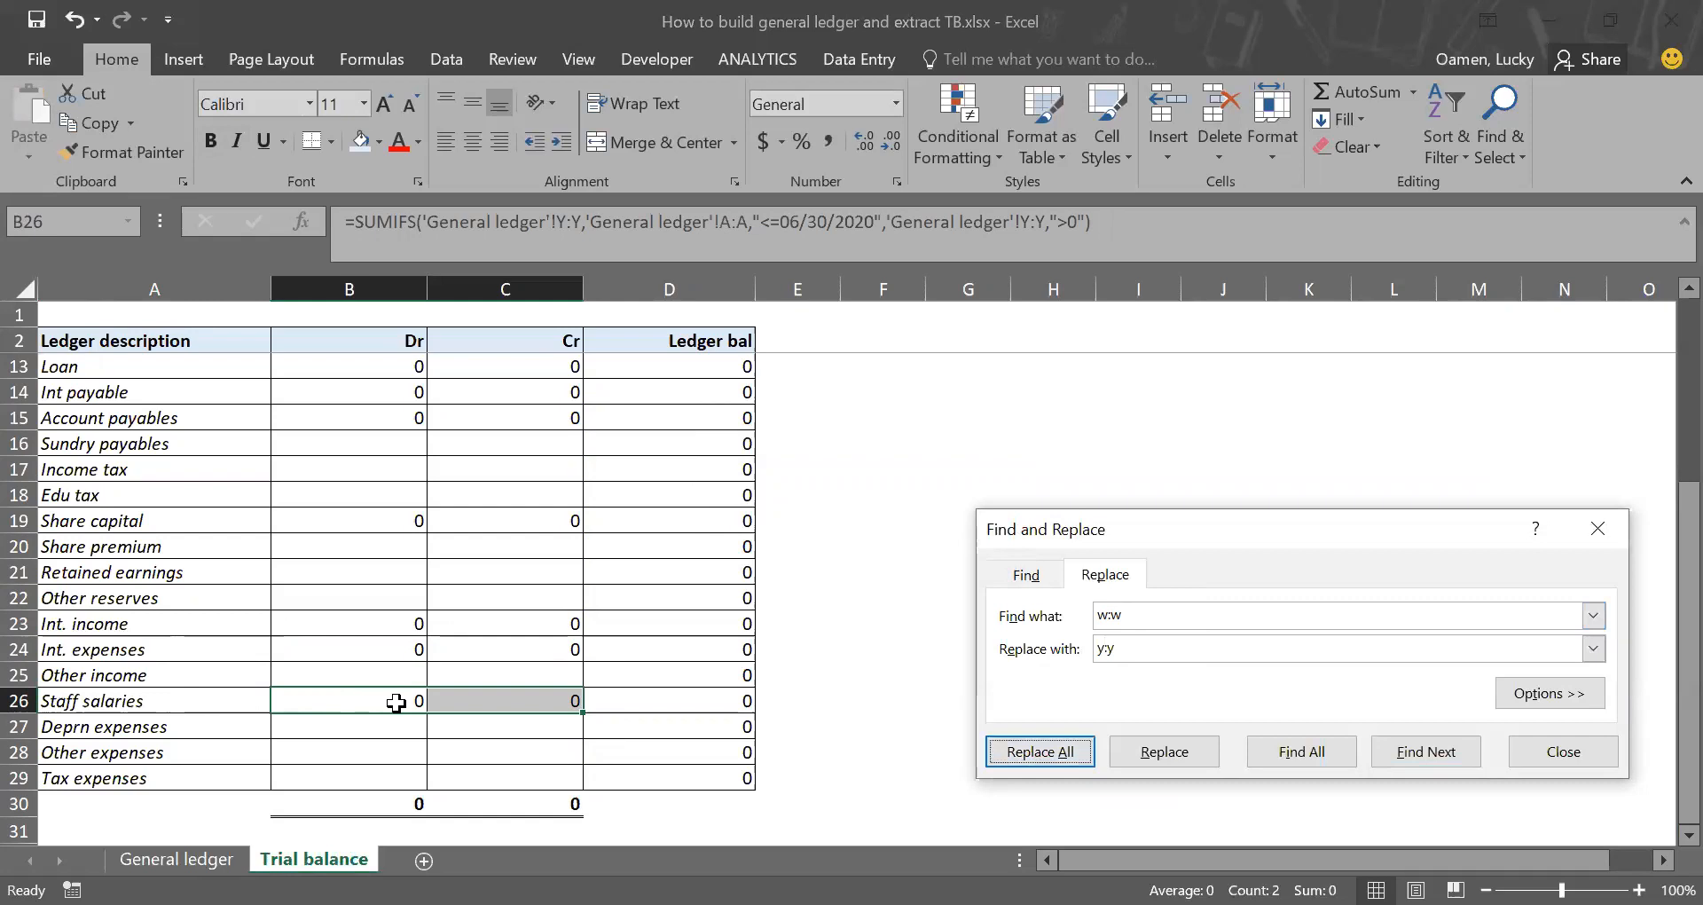
Step: Copy the Staff salaries Dr and Cr formulas from B26:C26 to the Deprn expenses row in B27:C27
drag(396, 703, 497, 702)
key(ctrl+c)
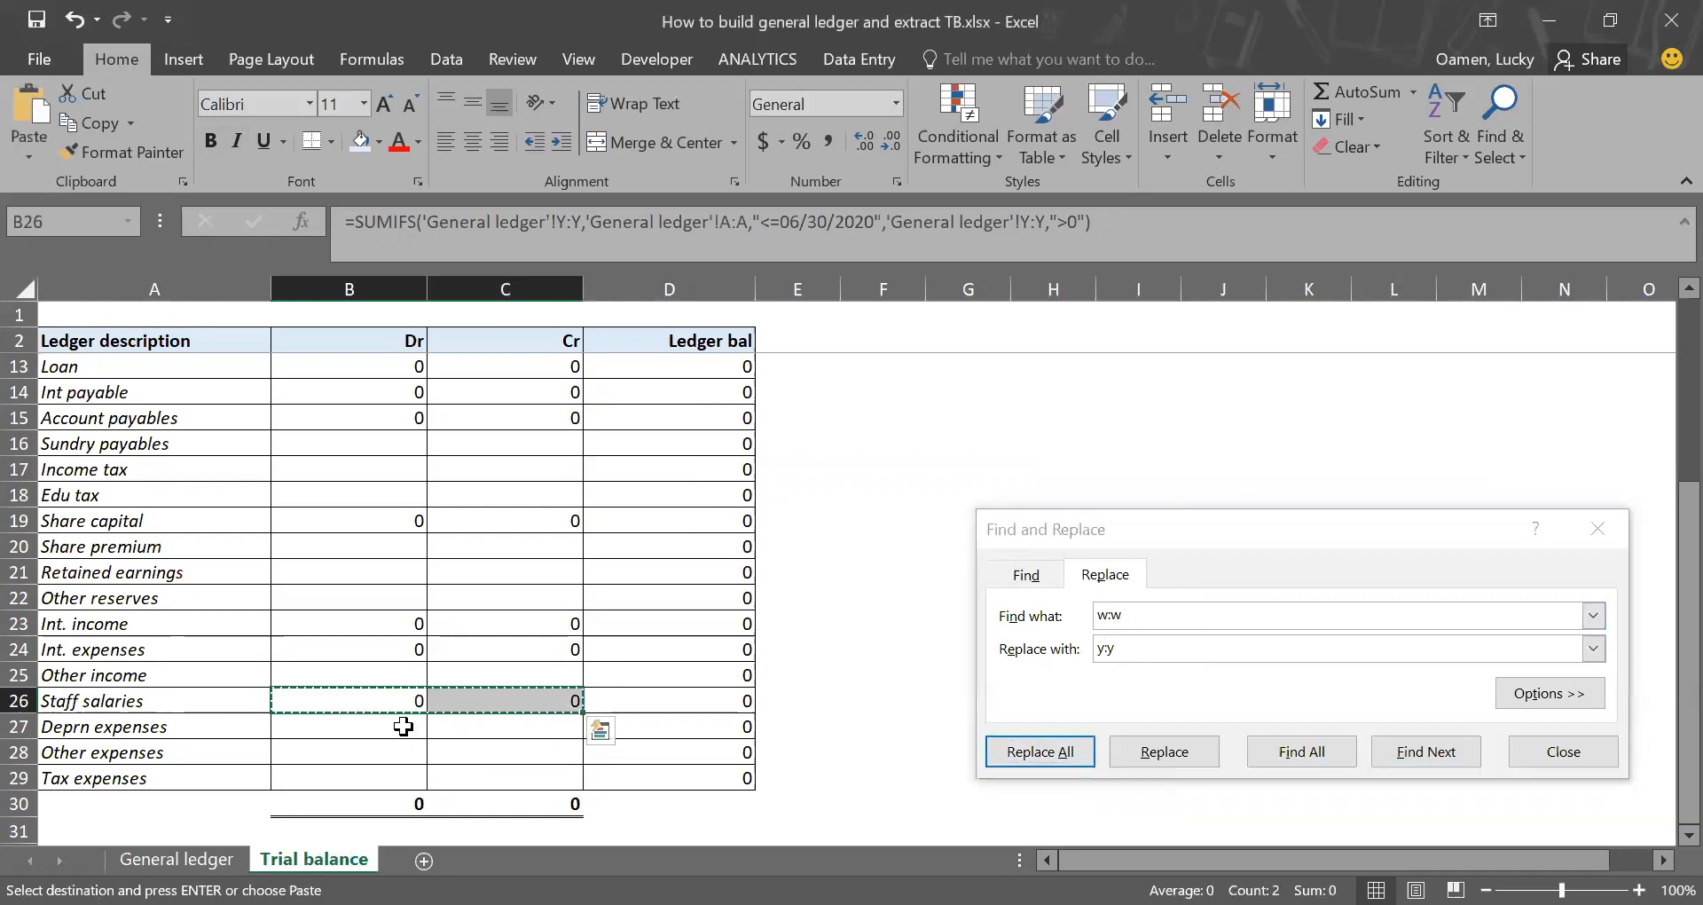
click(404, 727)
key(Return)
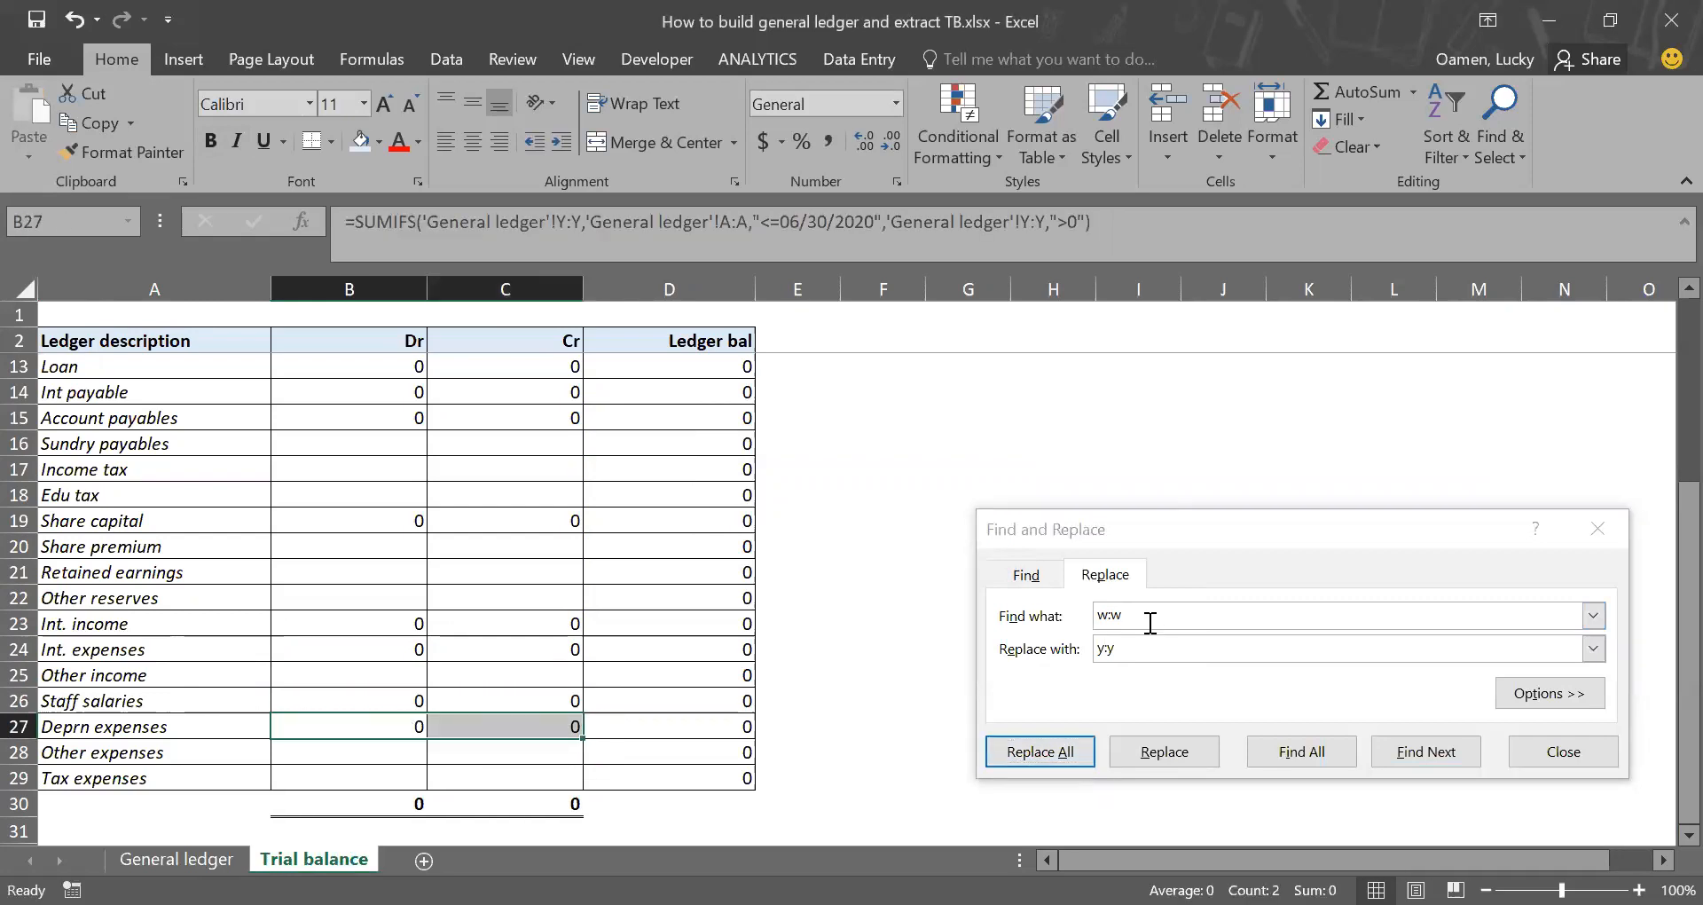
Step: Replace every y:y with z:z in the Deprn expenses formulas in B27:C27
click(1151, 623)
key(BackSpace)
key(BackSpace)
key(BackSpace)
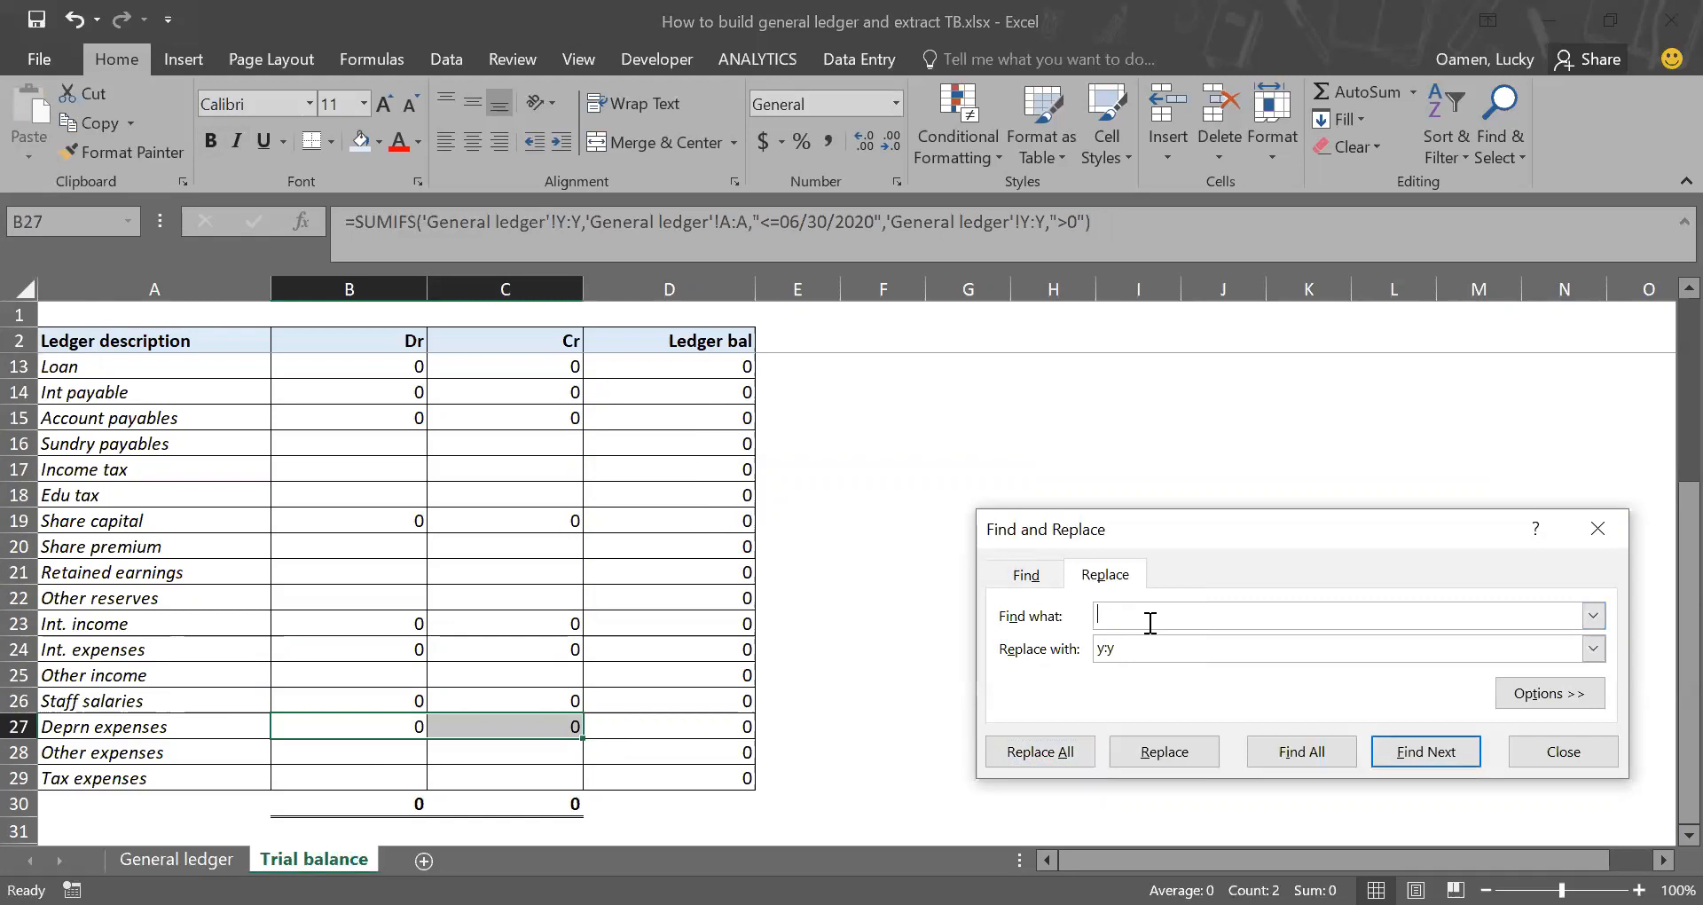
text(y:y)
key(Tab)
text(z)
click(1060, 752)
click(853, 543)
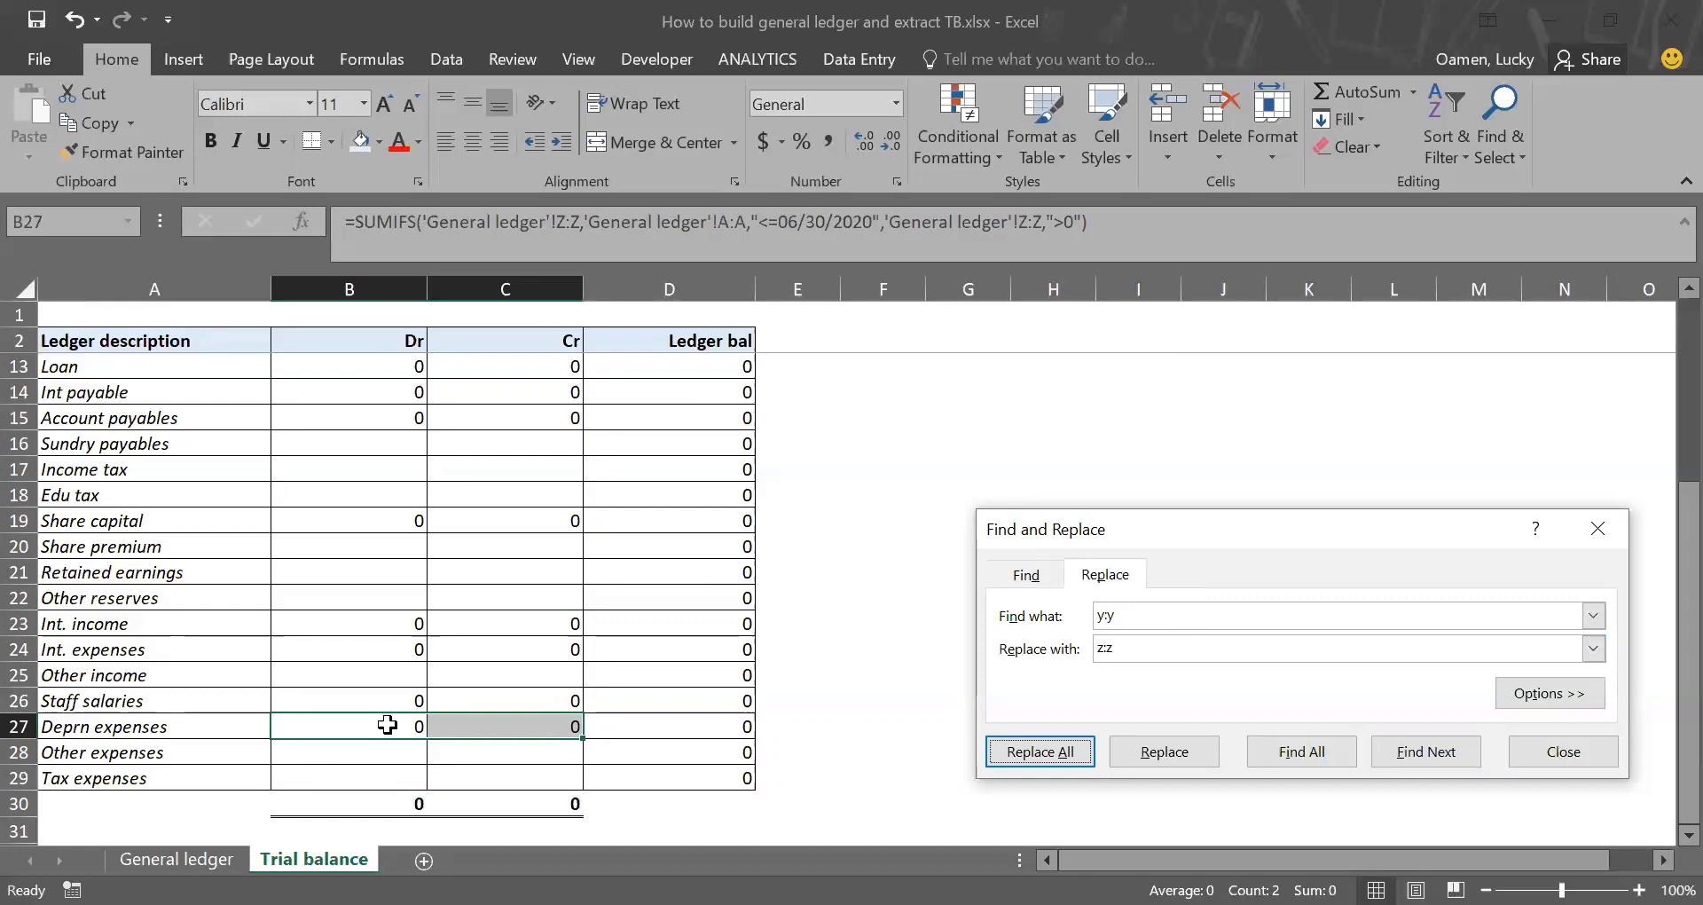
Step: Copy the Deprn expenses Dr and Cr formulas from B27:C27 to the Other expenses row in B28:C28
drag(388, 725, 457, 728)
key(ctrl+c)
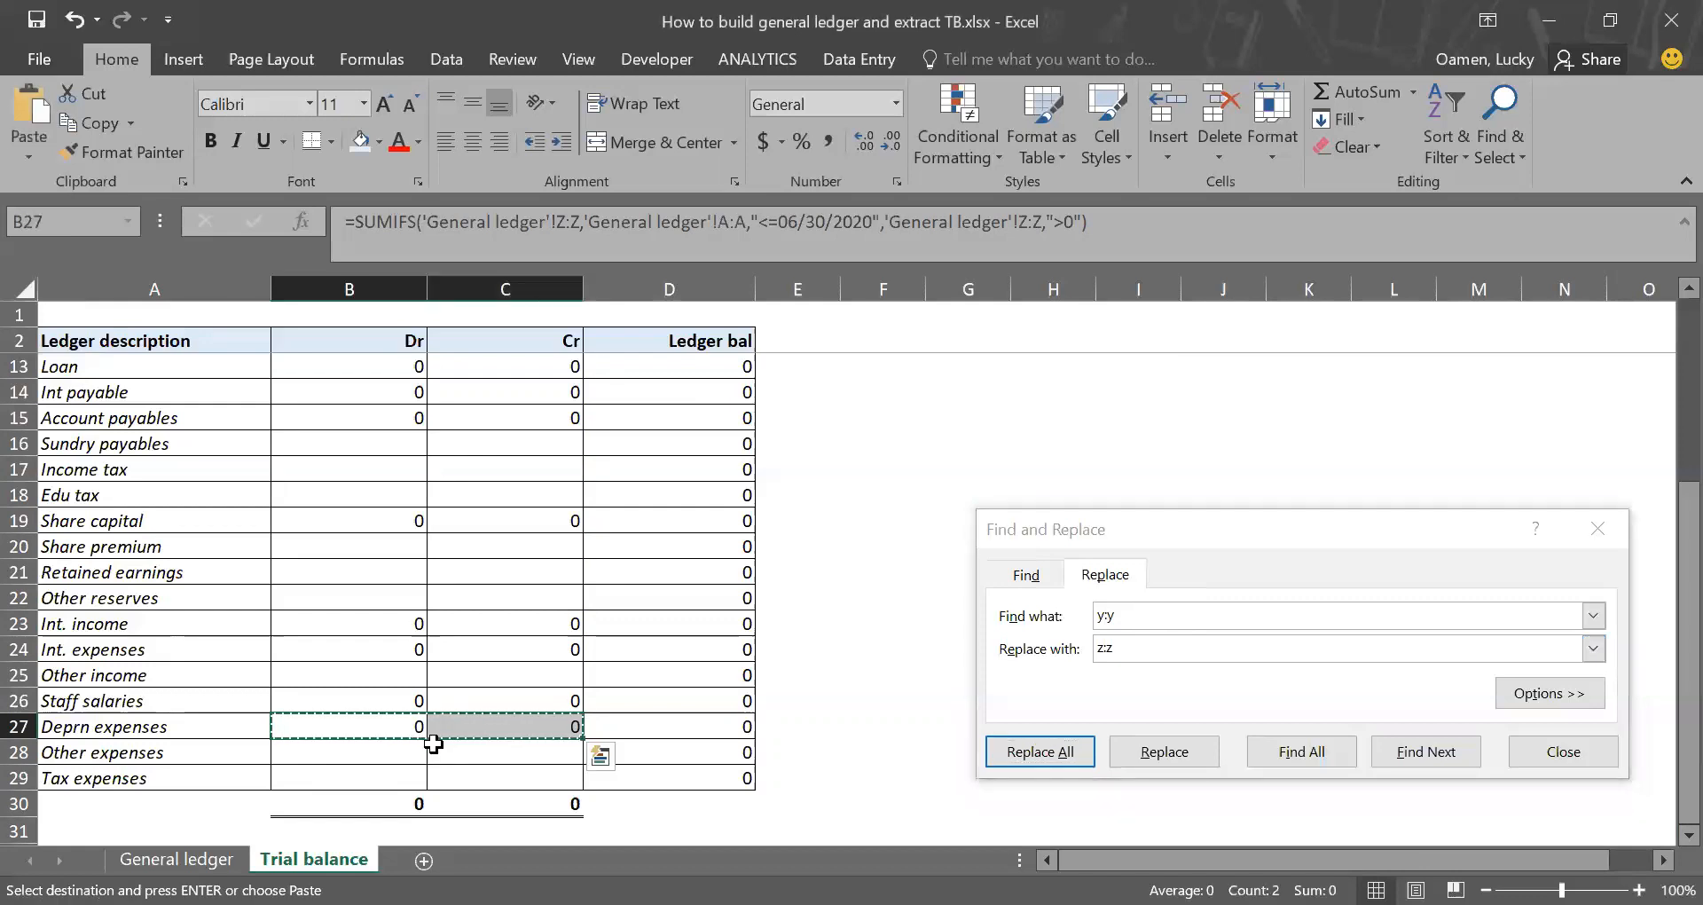
click(404, 759)
key(Return)
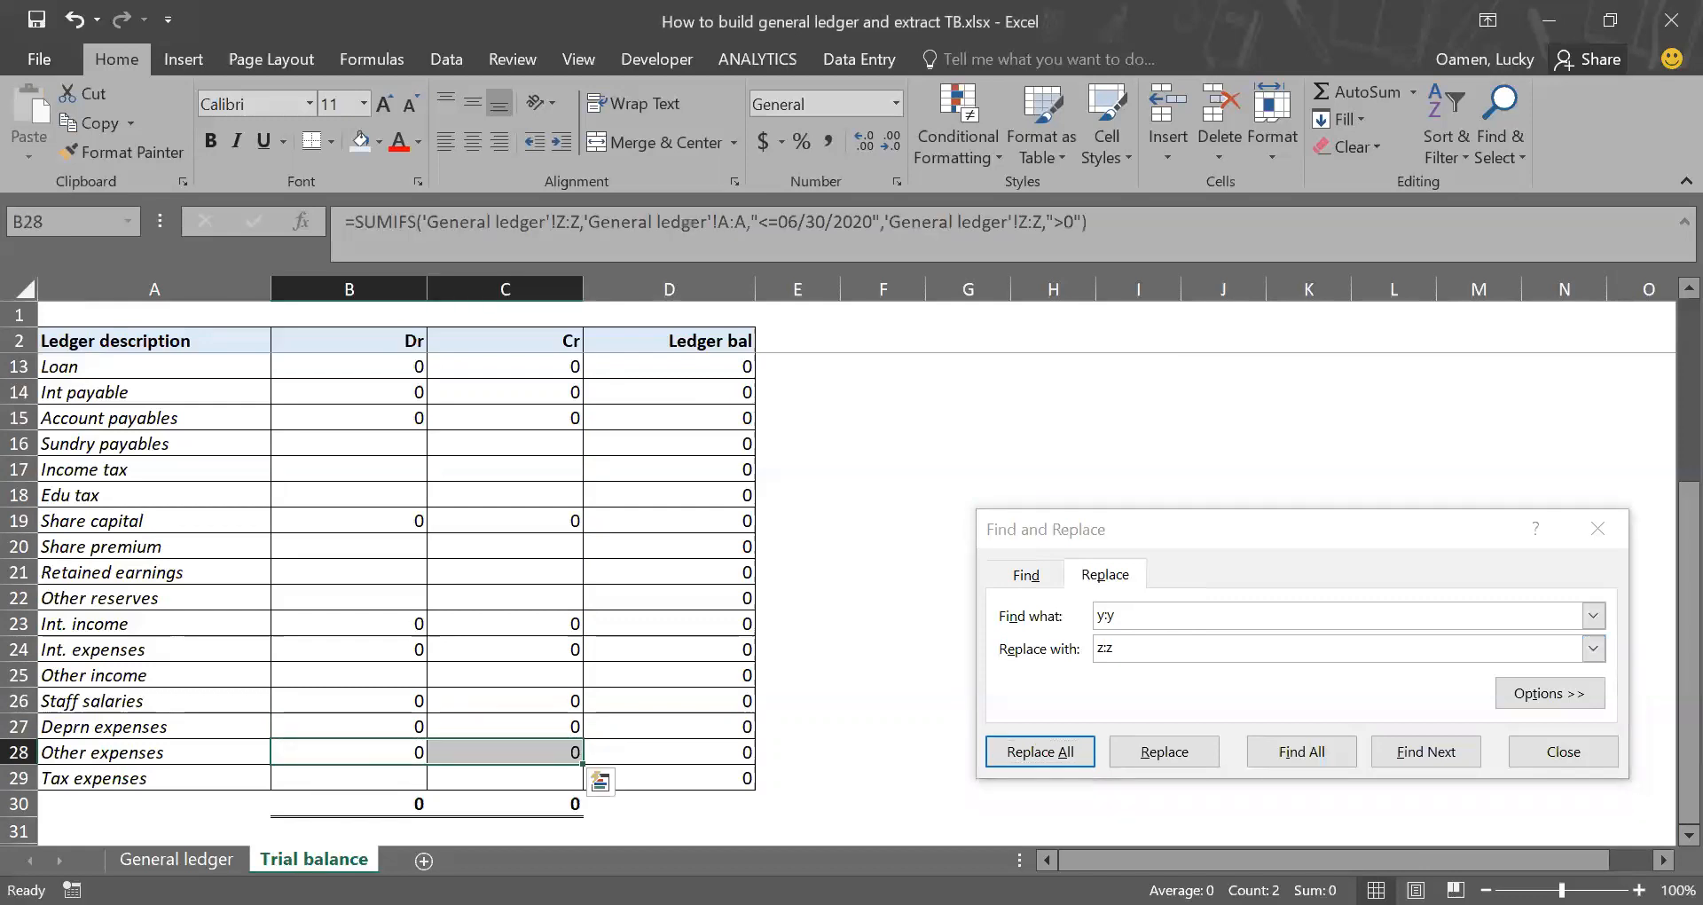
Step: Look up the Other expenses column in General ledger and replace every z:z with aa:aa in the Trial balance formulas in B28:C28
key(ctrl+Page_Up)
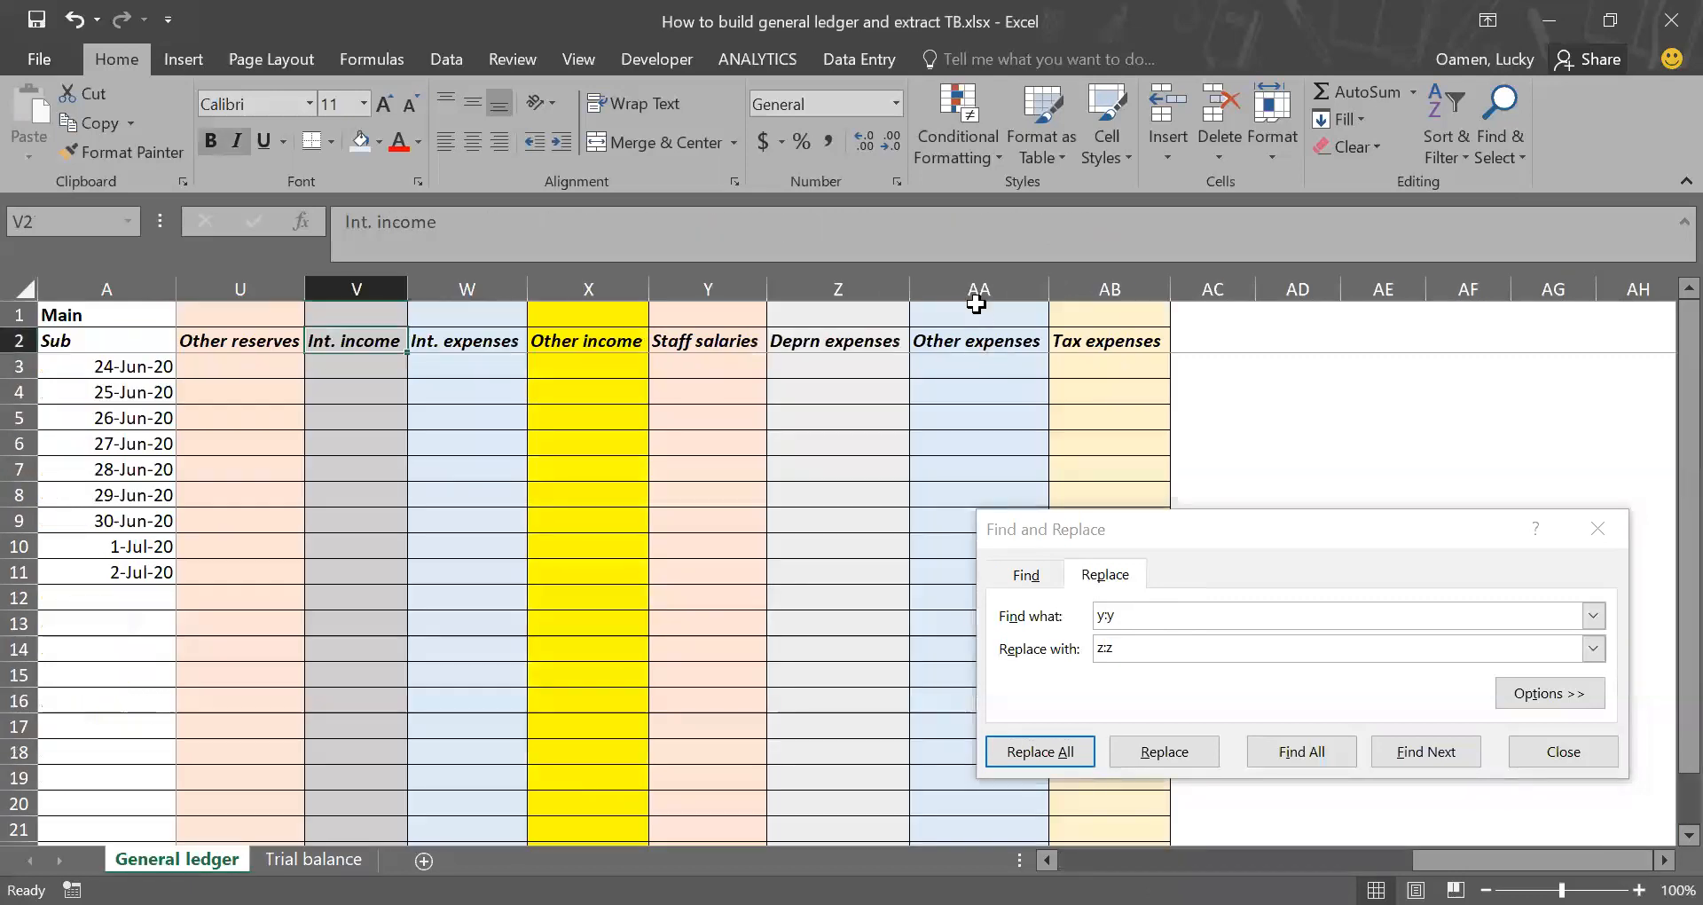
key(ctrl+Page_Down)
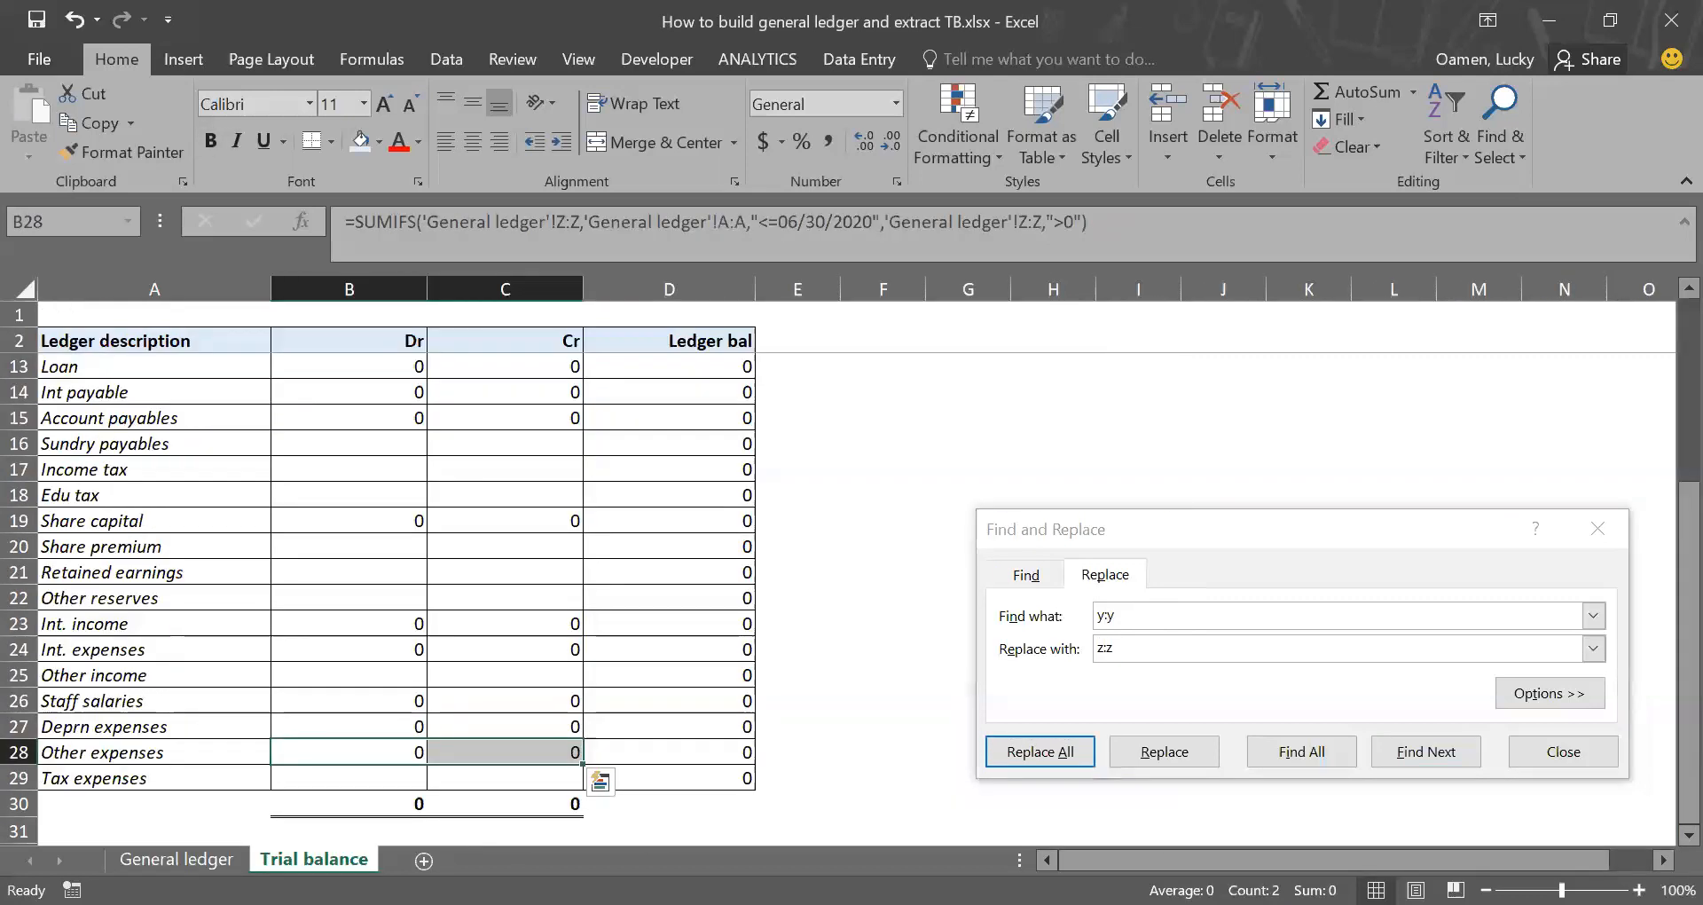
key(ctrl+h)
text(x)
key(Tab)
text(aa)
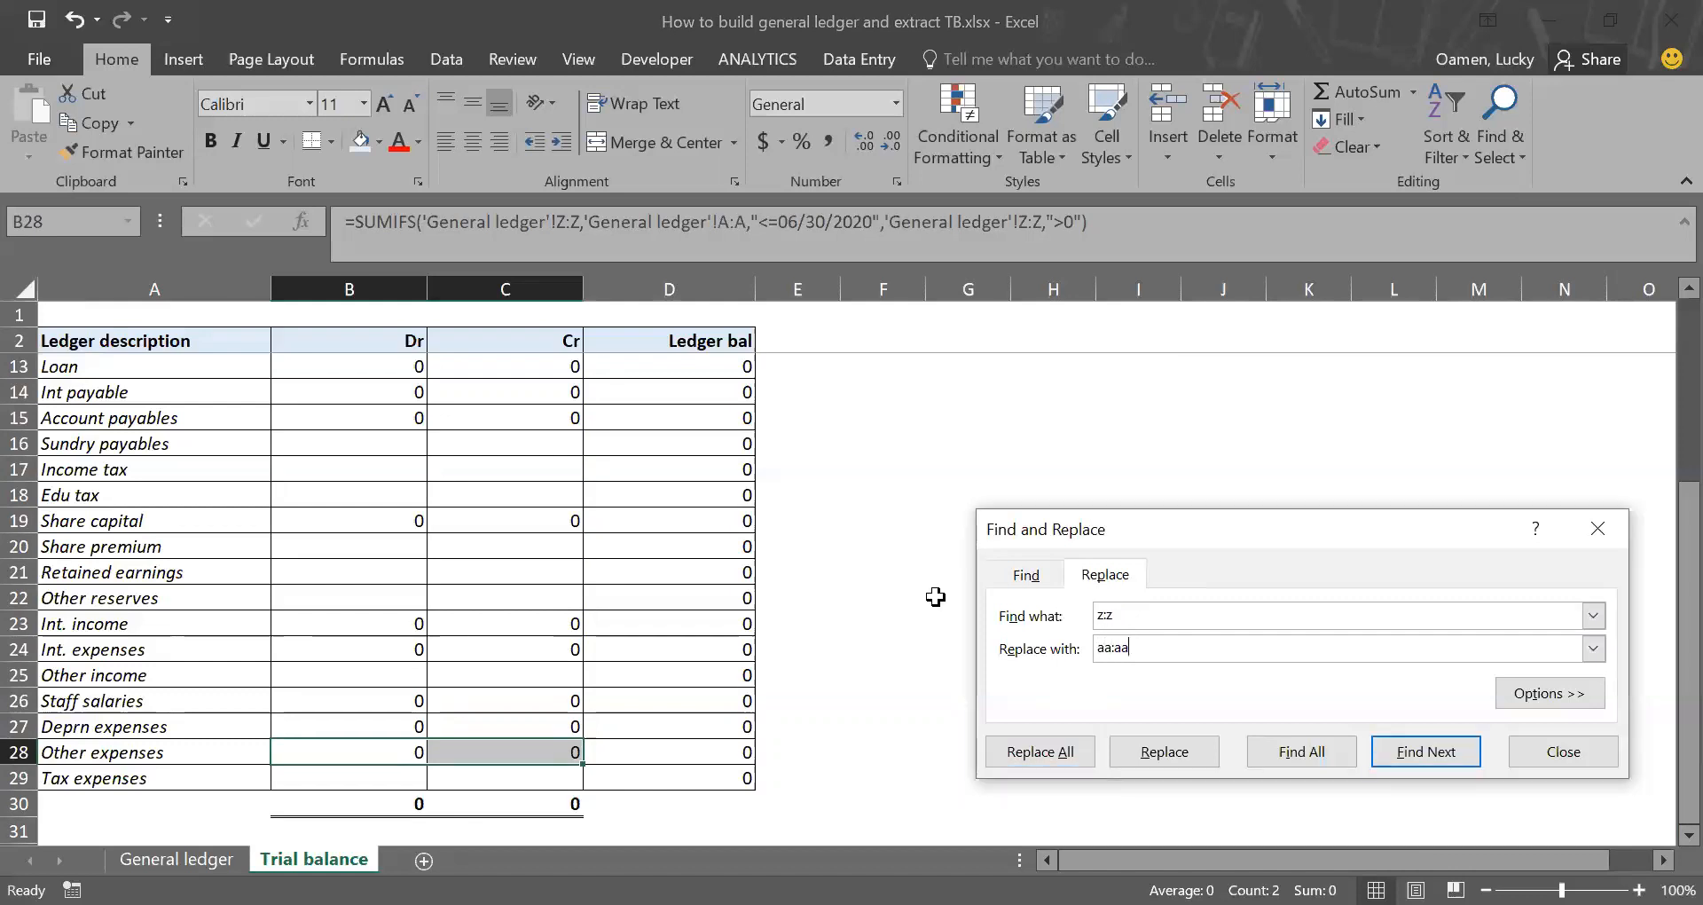
click(1055, 751)
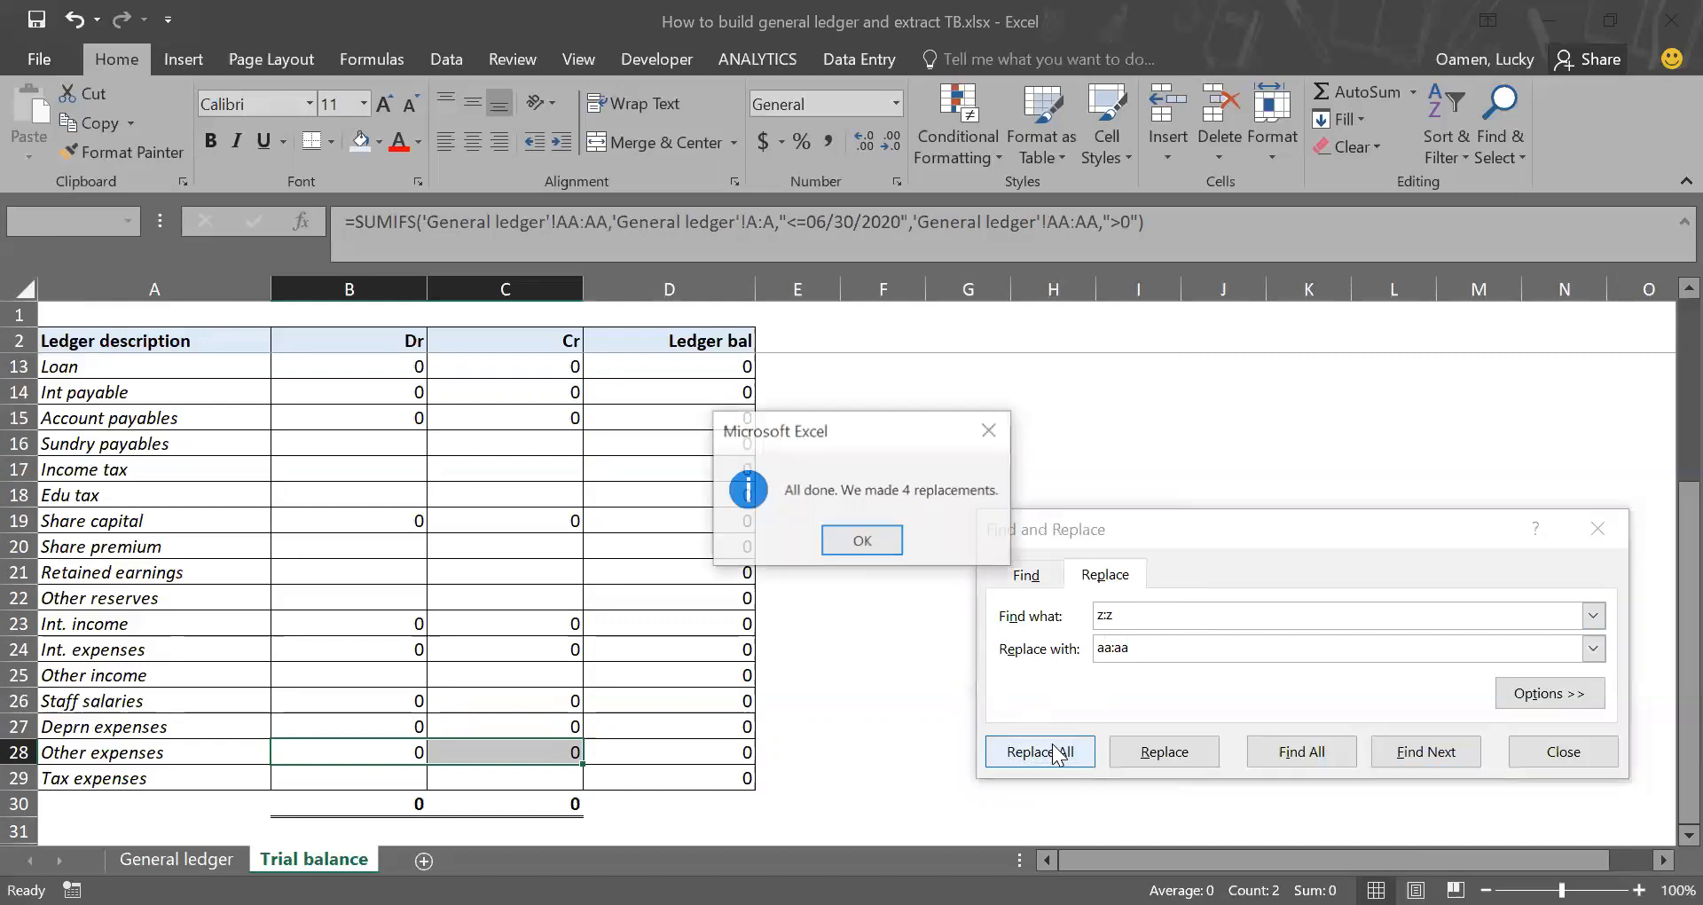
click(863, 541)
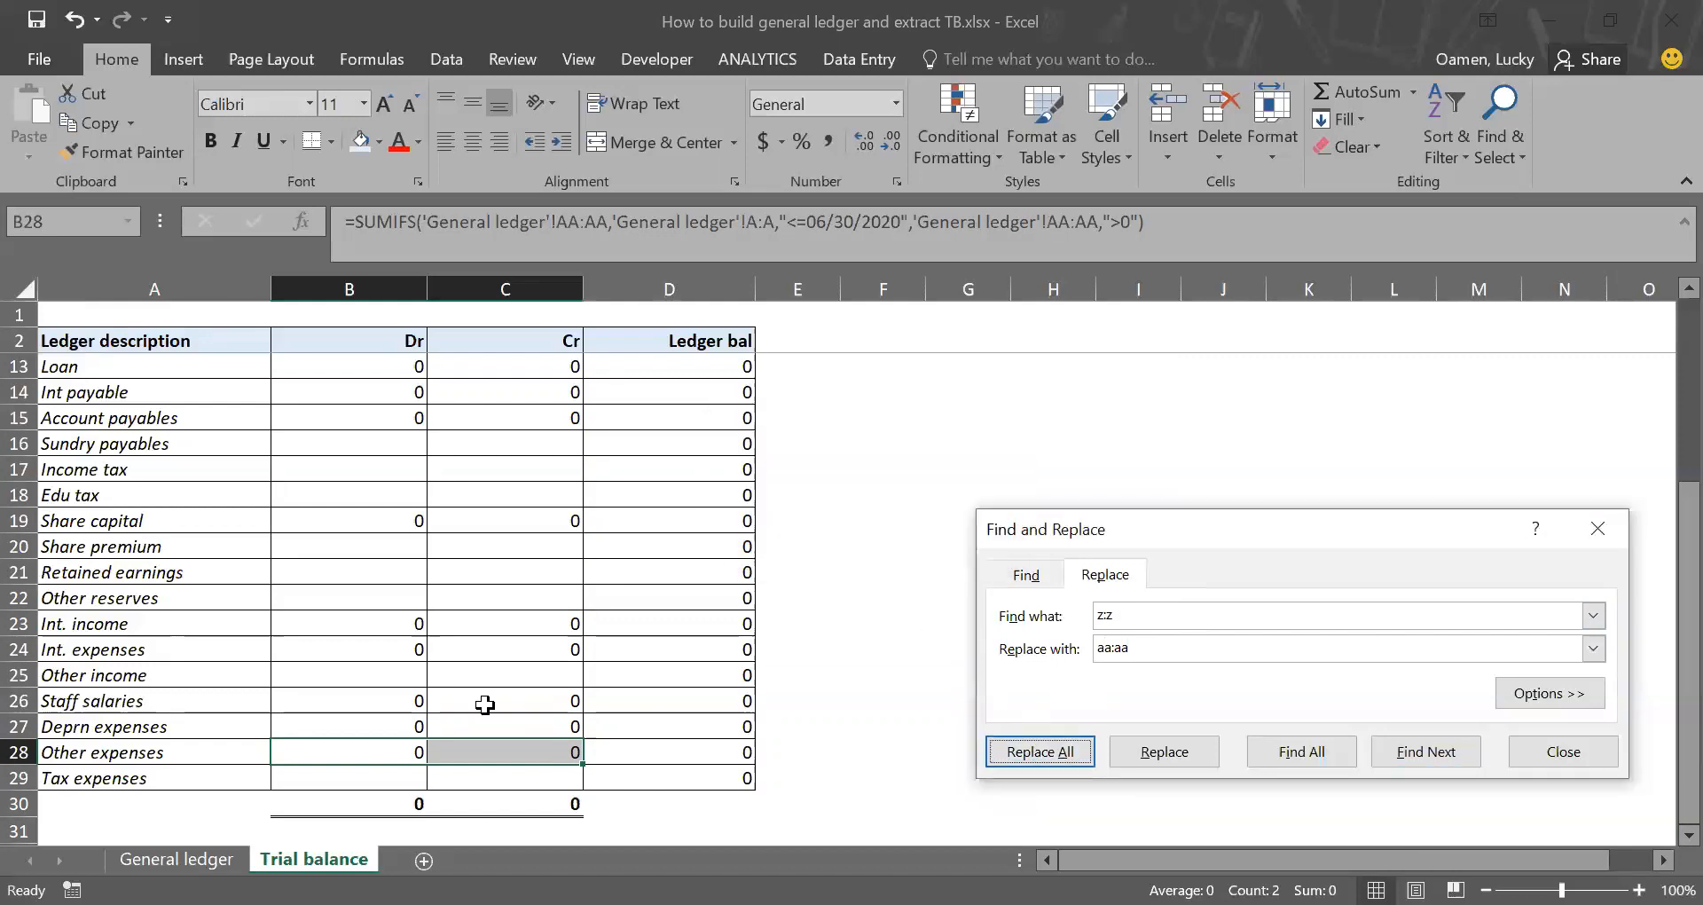
Step: Copy the Other expenses Dr and Cr formulas from B28:C28 to the Tax expenses row in B29:C29
drag(394, 754, 506, 754)
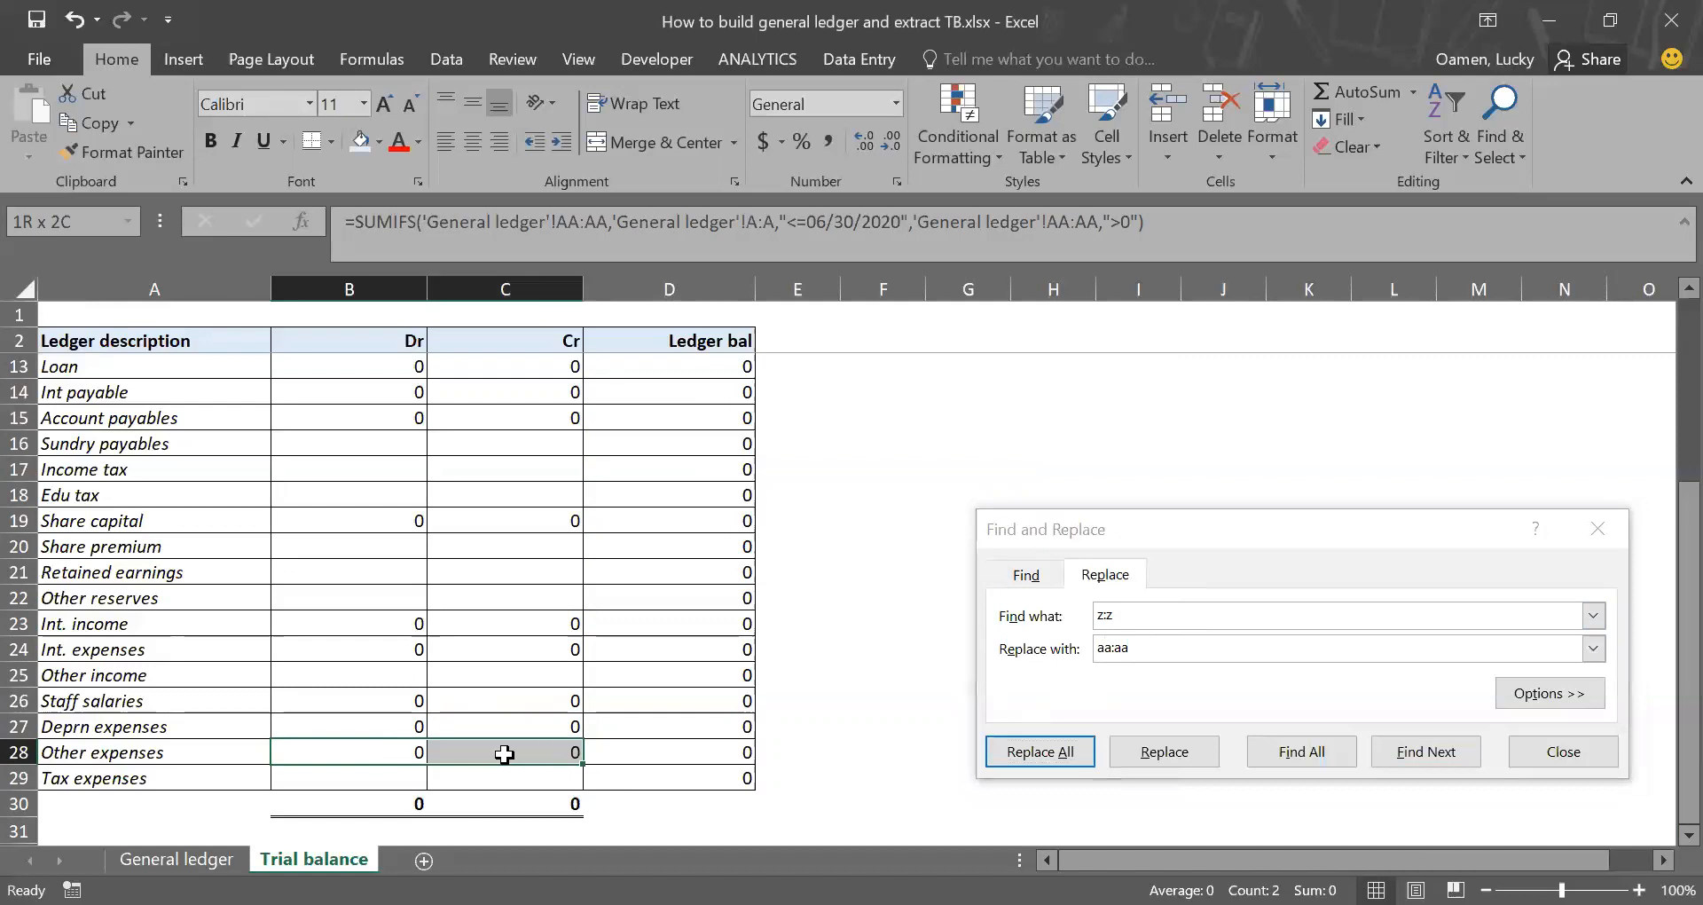
key(ctrl+c)
key(Down)
key(ctrl+v)
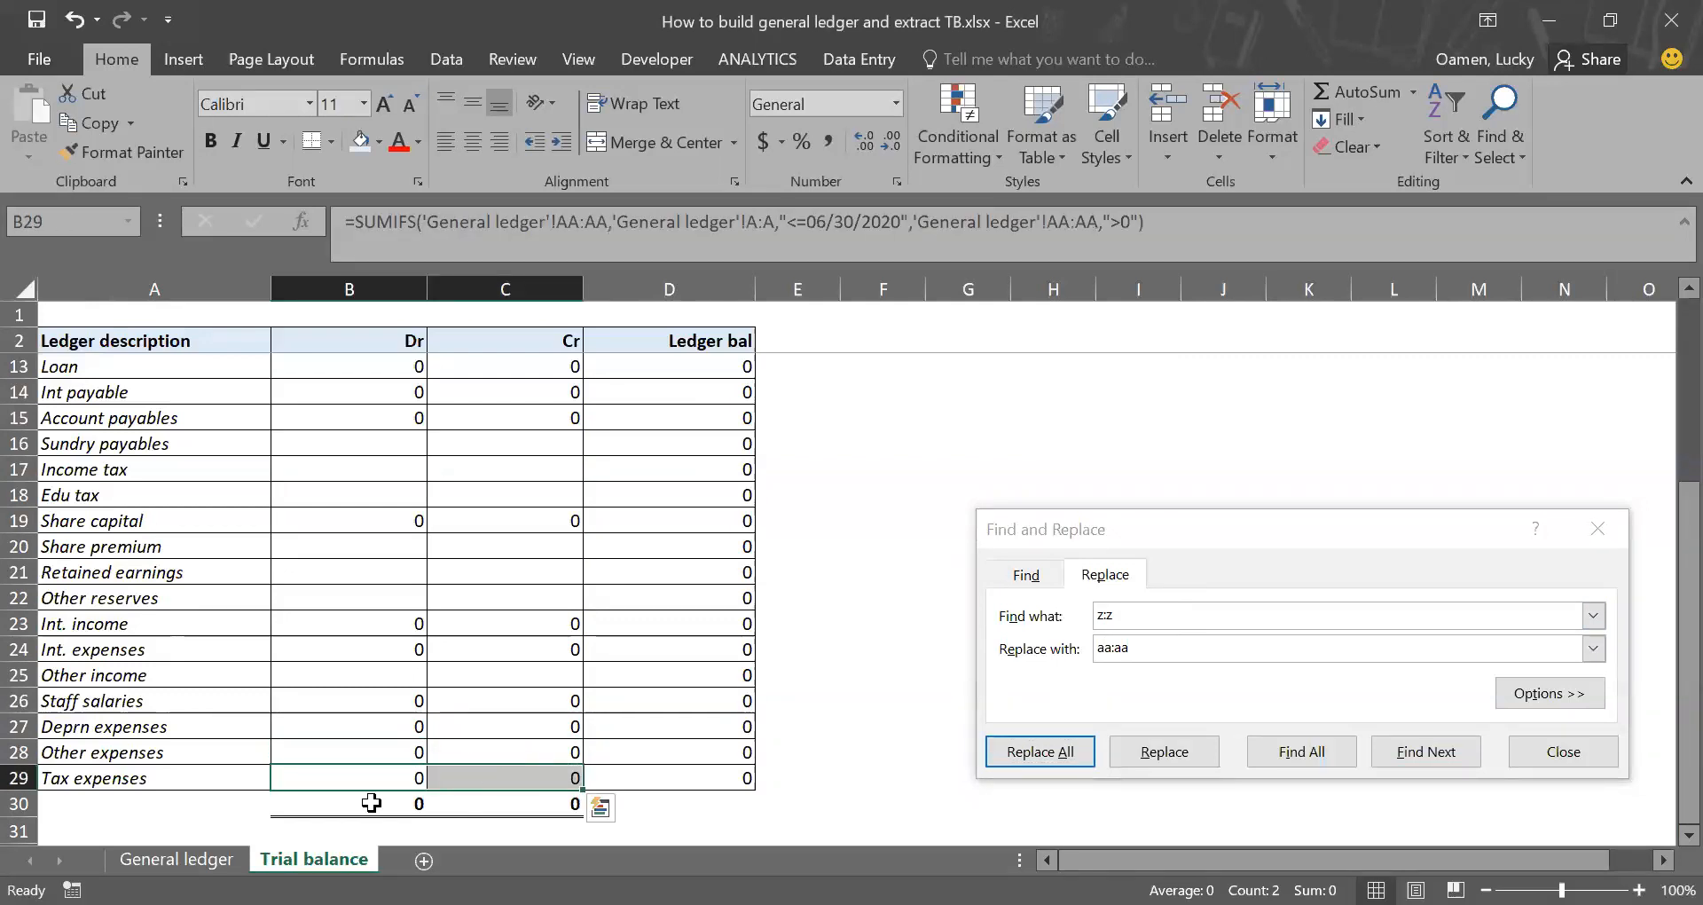
Step: Look up the Tax expenses column in General ledger, replace every aa:aa with ab:ab in Trial balance B29:C29, and close Find and Replace
click(177, 858)
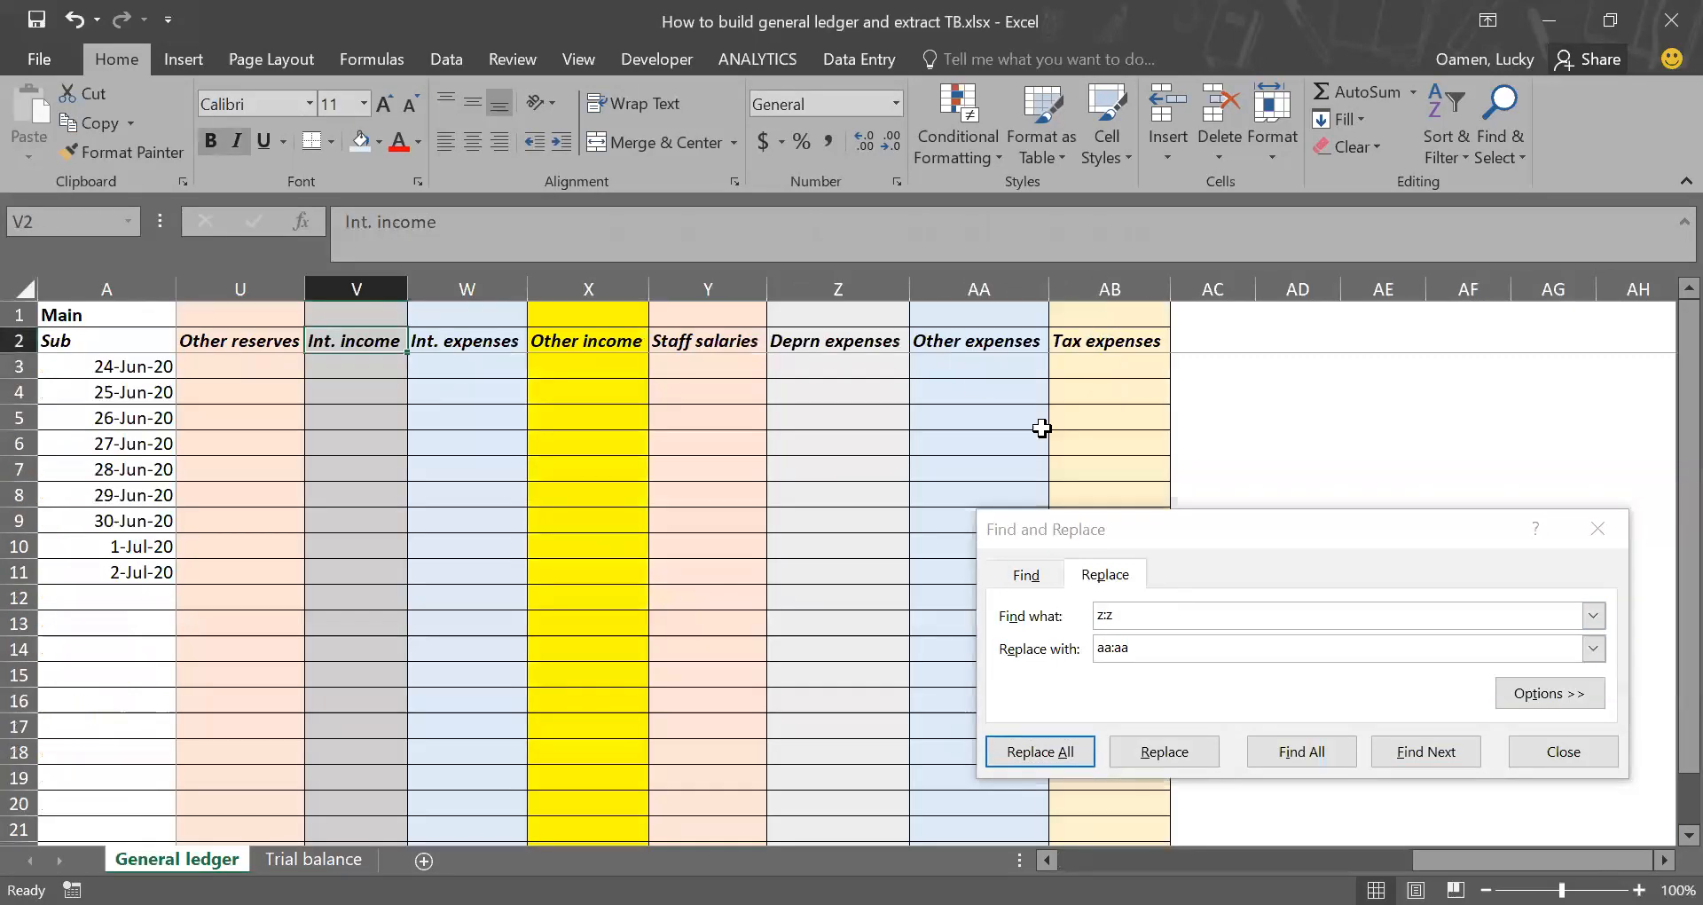
click(313, 859)
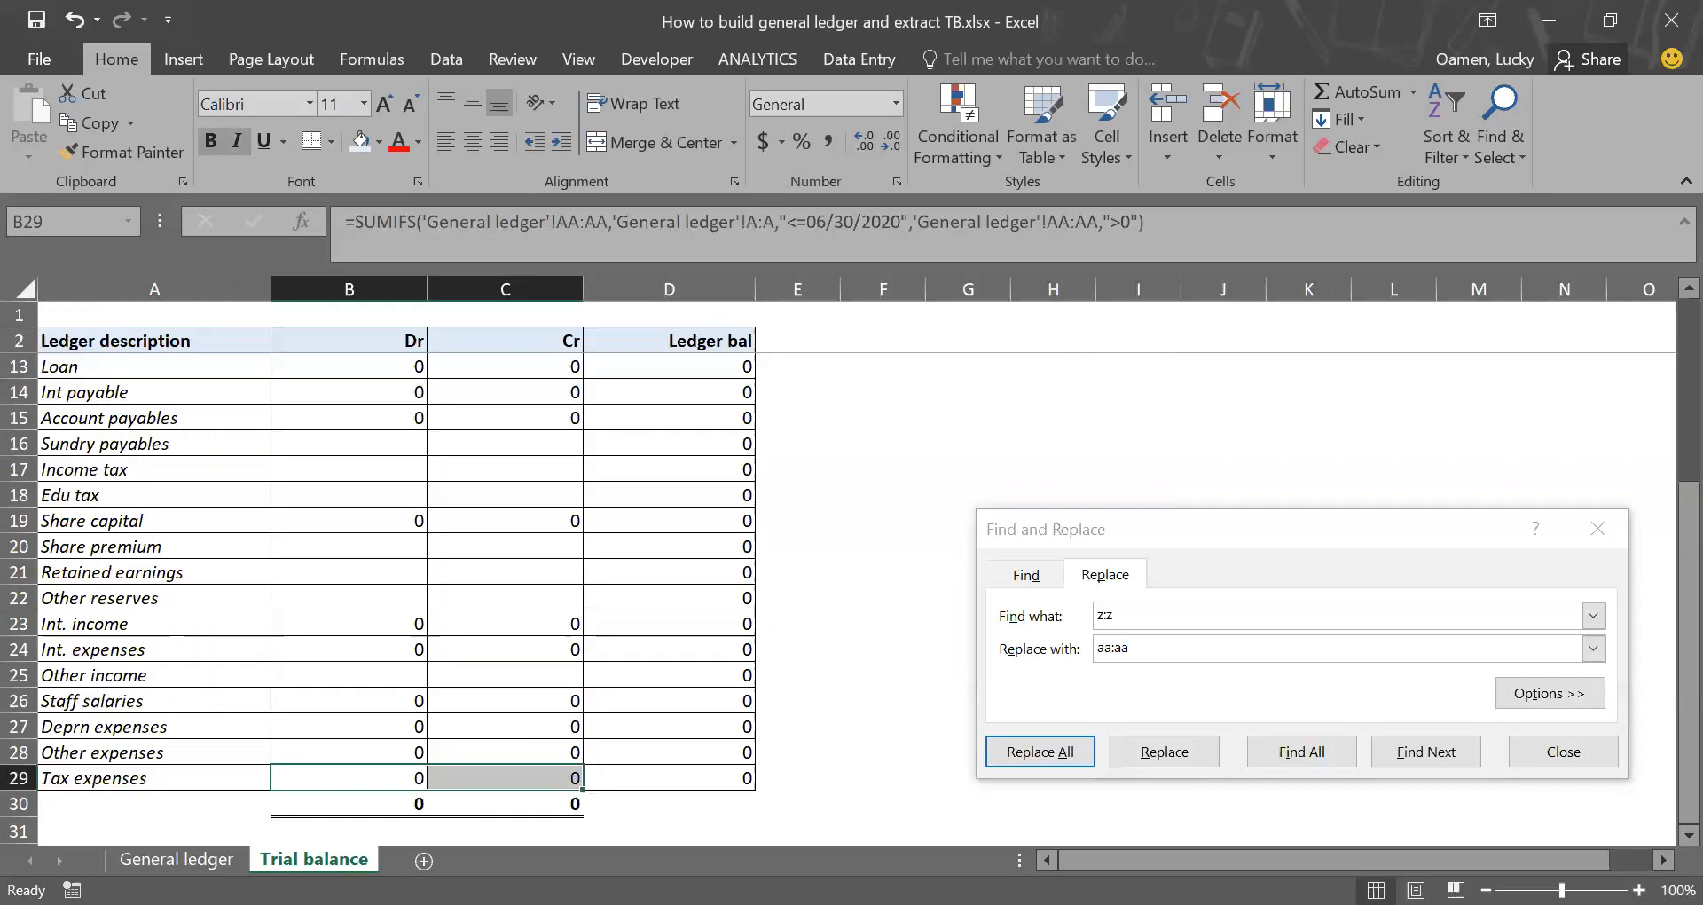
click(1140, 615)
key(BackSpace)
key(BackSpace)
text(aa:aa)
key(Tab)
text(a)
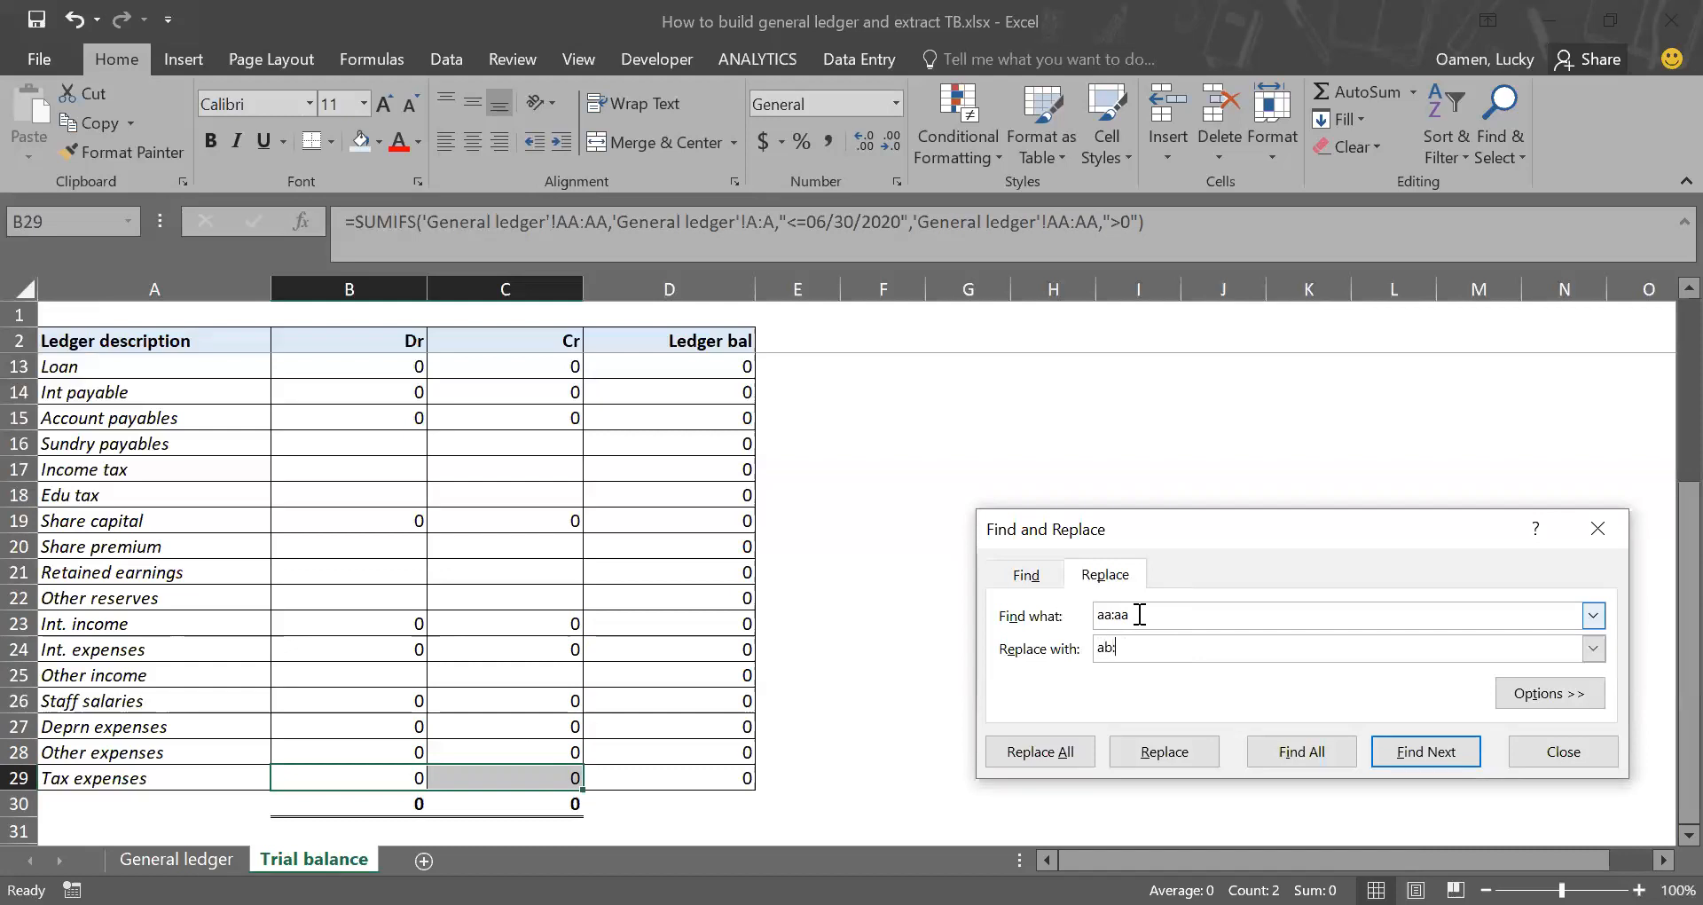
text(b:ab)
click(1071, 749)
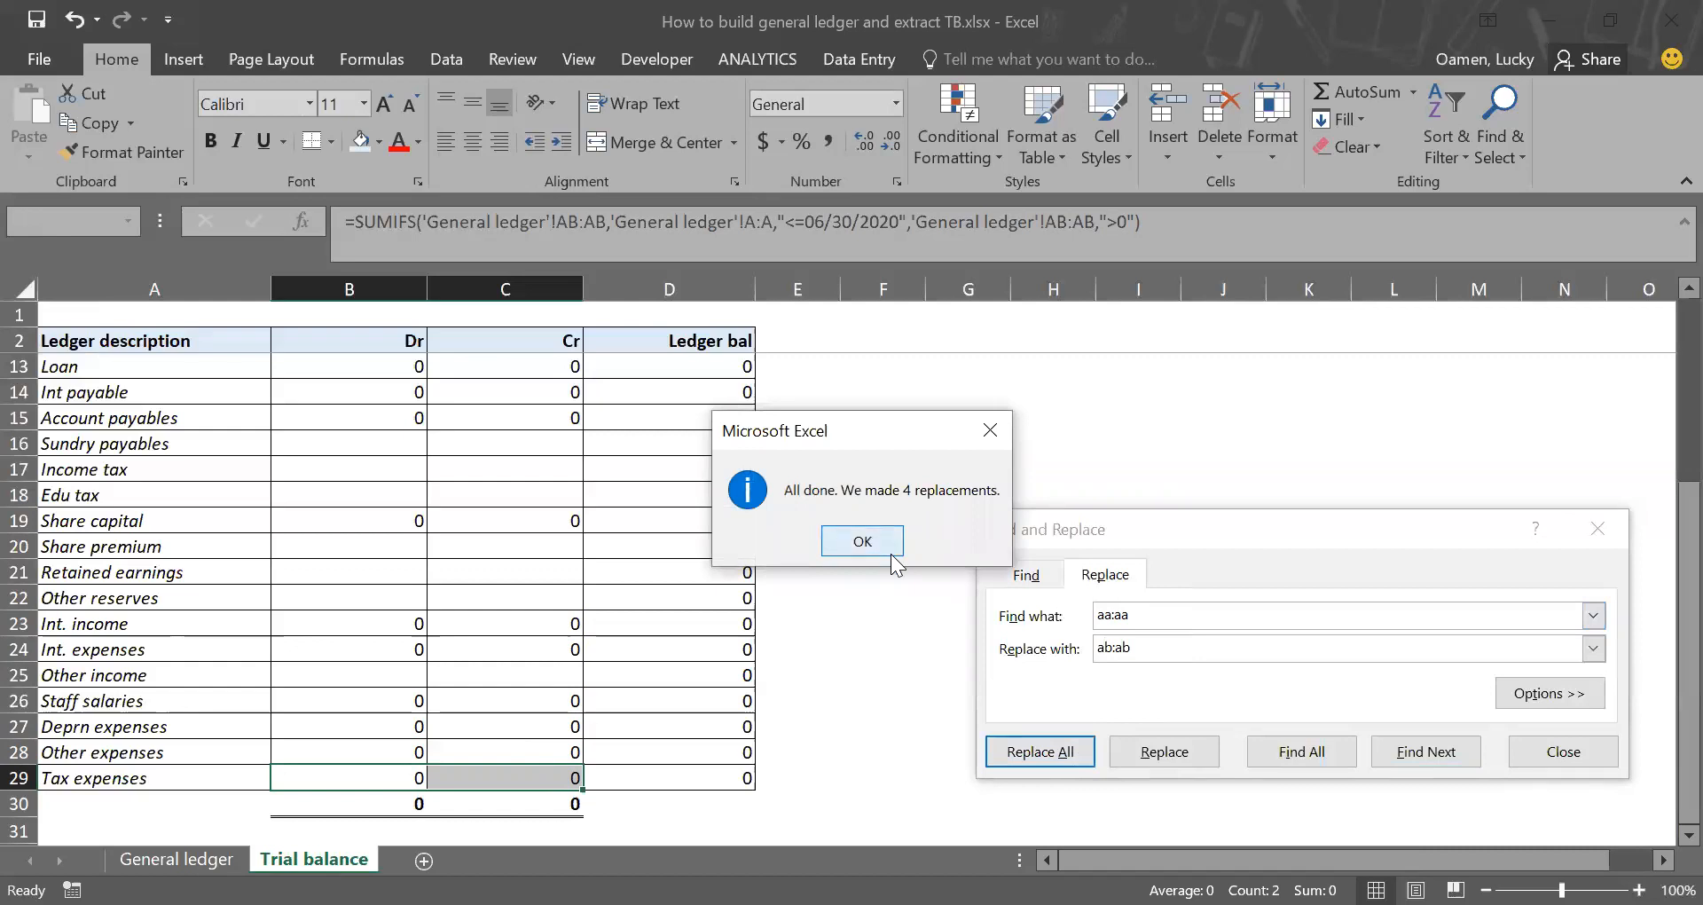
click(862, 540)
click(1601, 752)
click(958, 639)
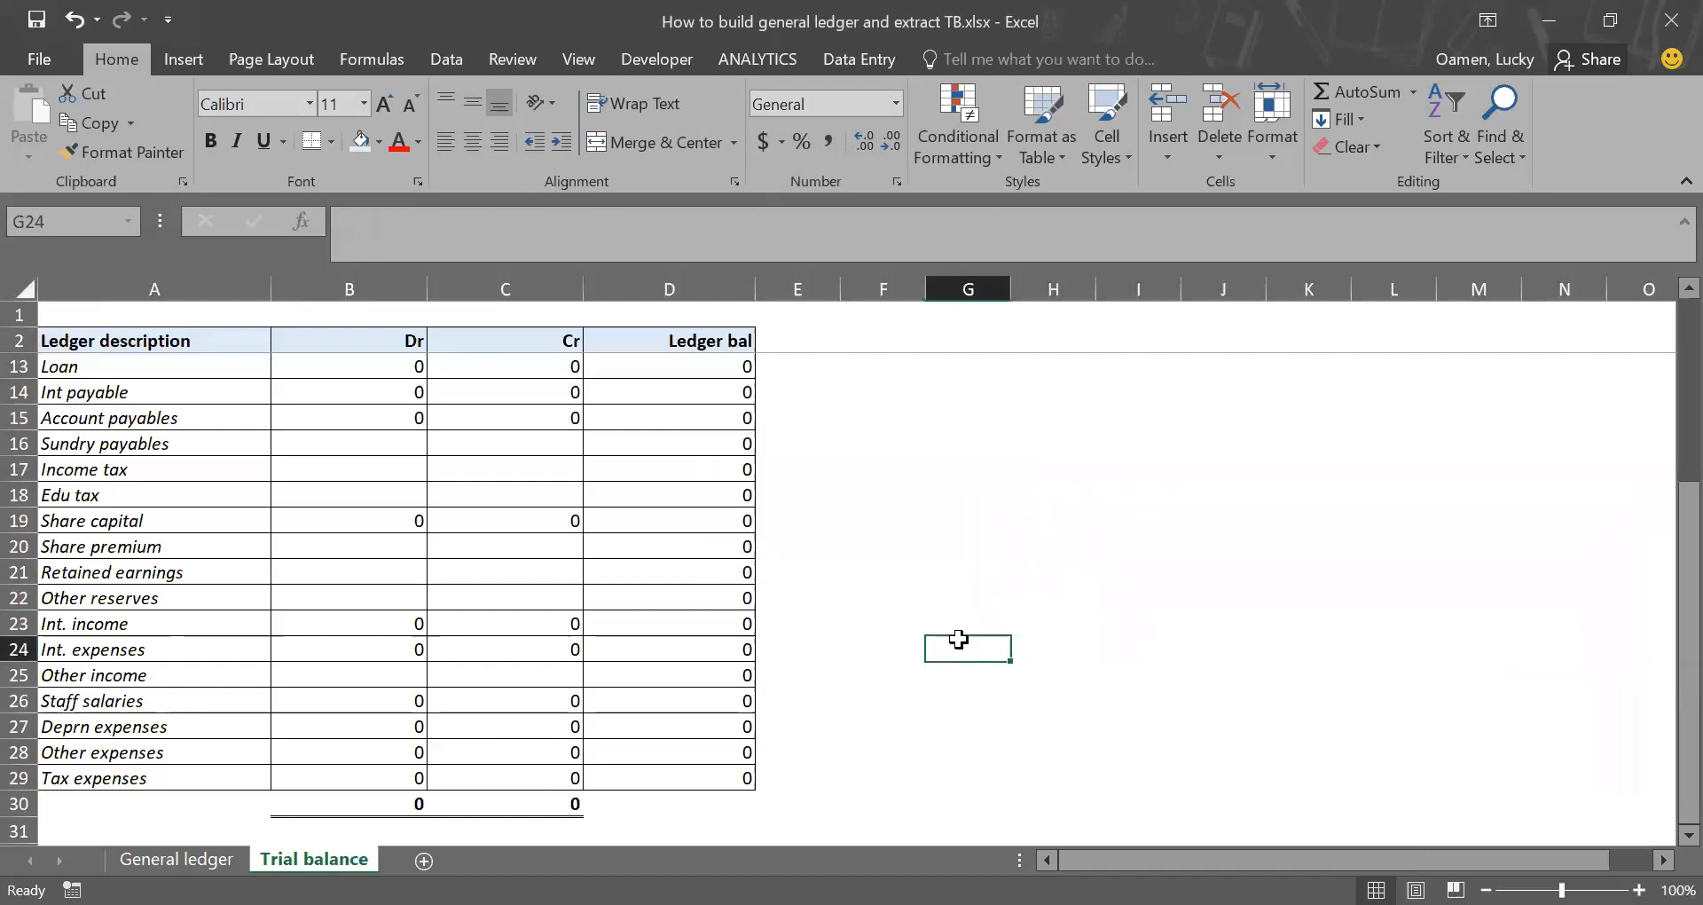
Step: On the General ledger sheet, enter 5000 in Bank XYZ 1 for 24-Jun-20 (cell B3)
scroll(958, 639, up, 4)
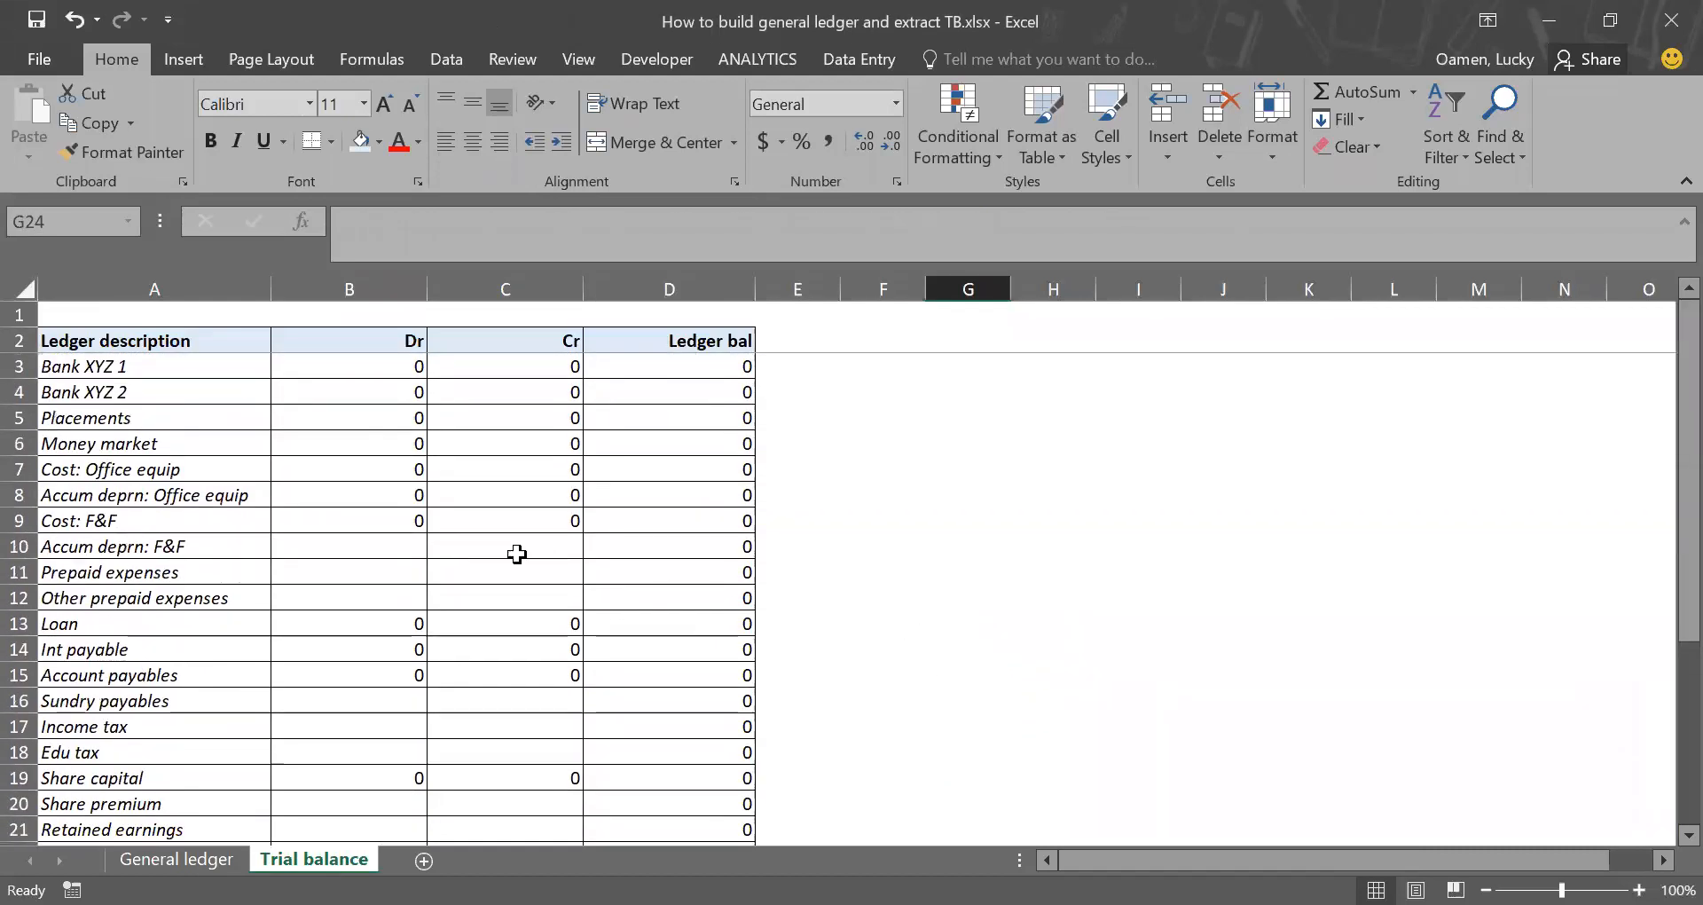
scroll(476, 556, down, 4)
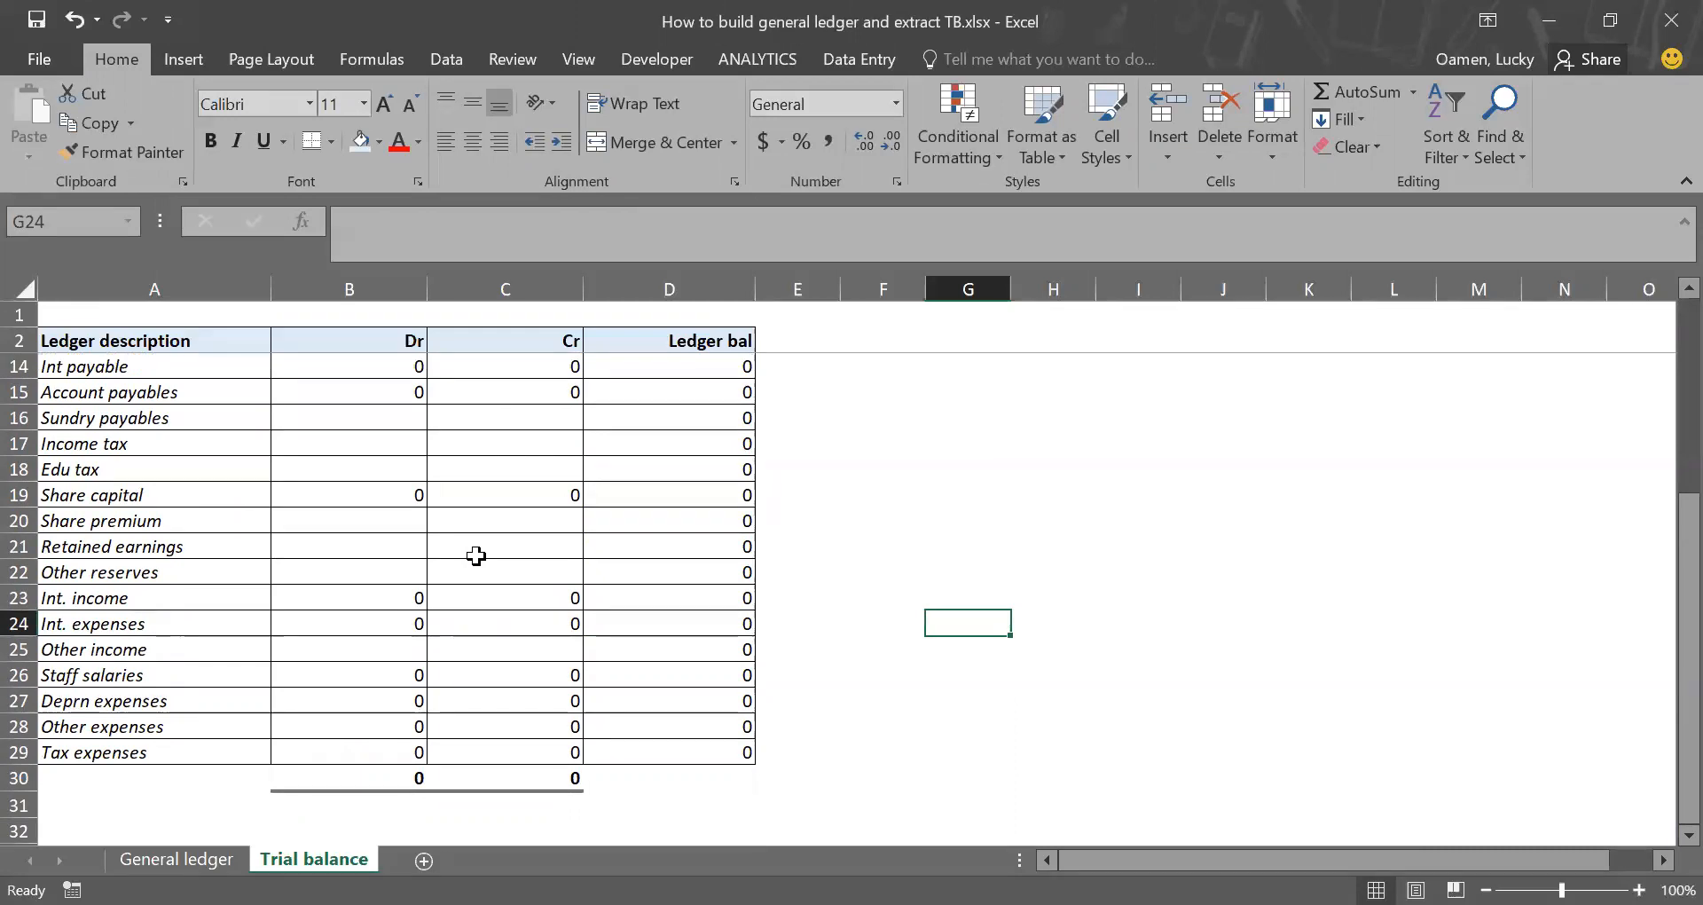
click(204, 848)
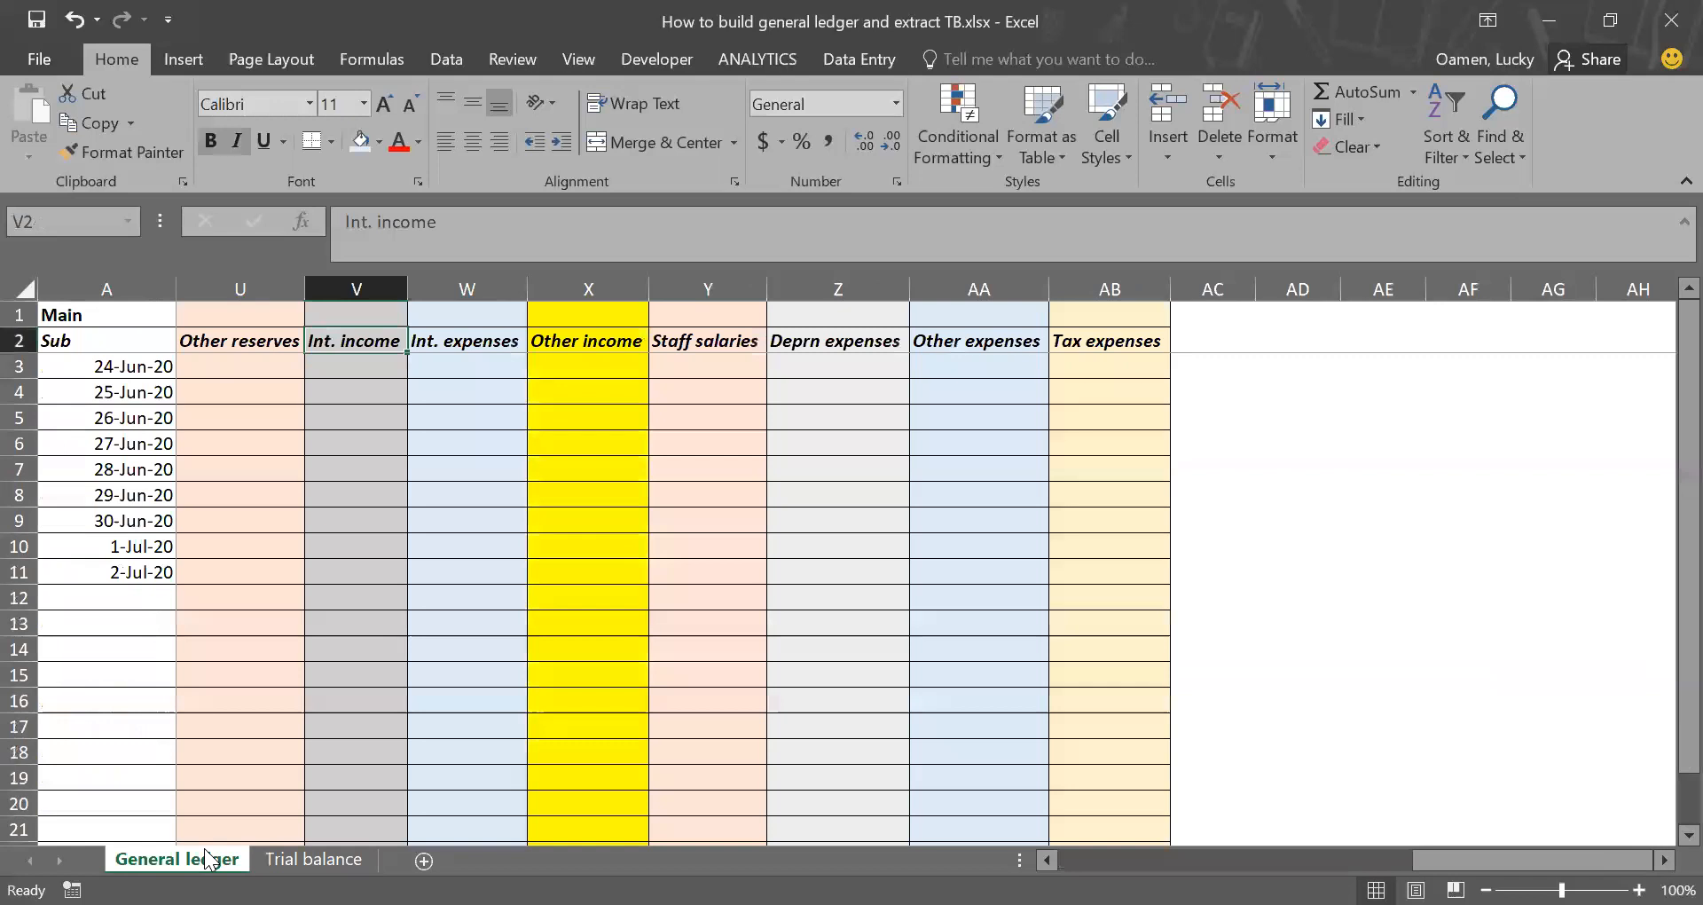
scroll(315, 616, left, 3)
scroll(315, 616, left, 5)
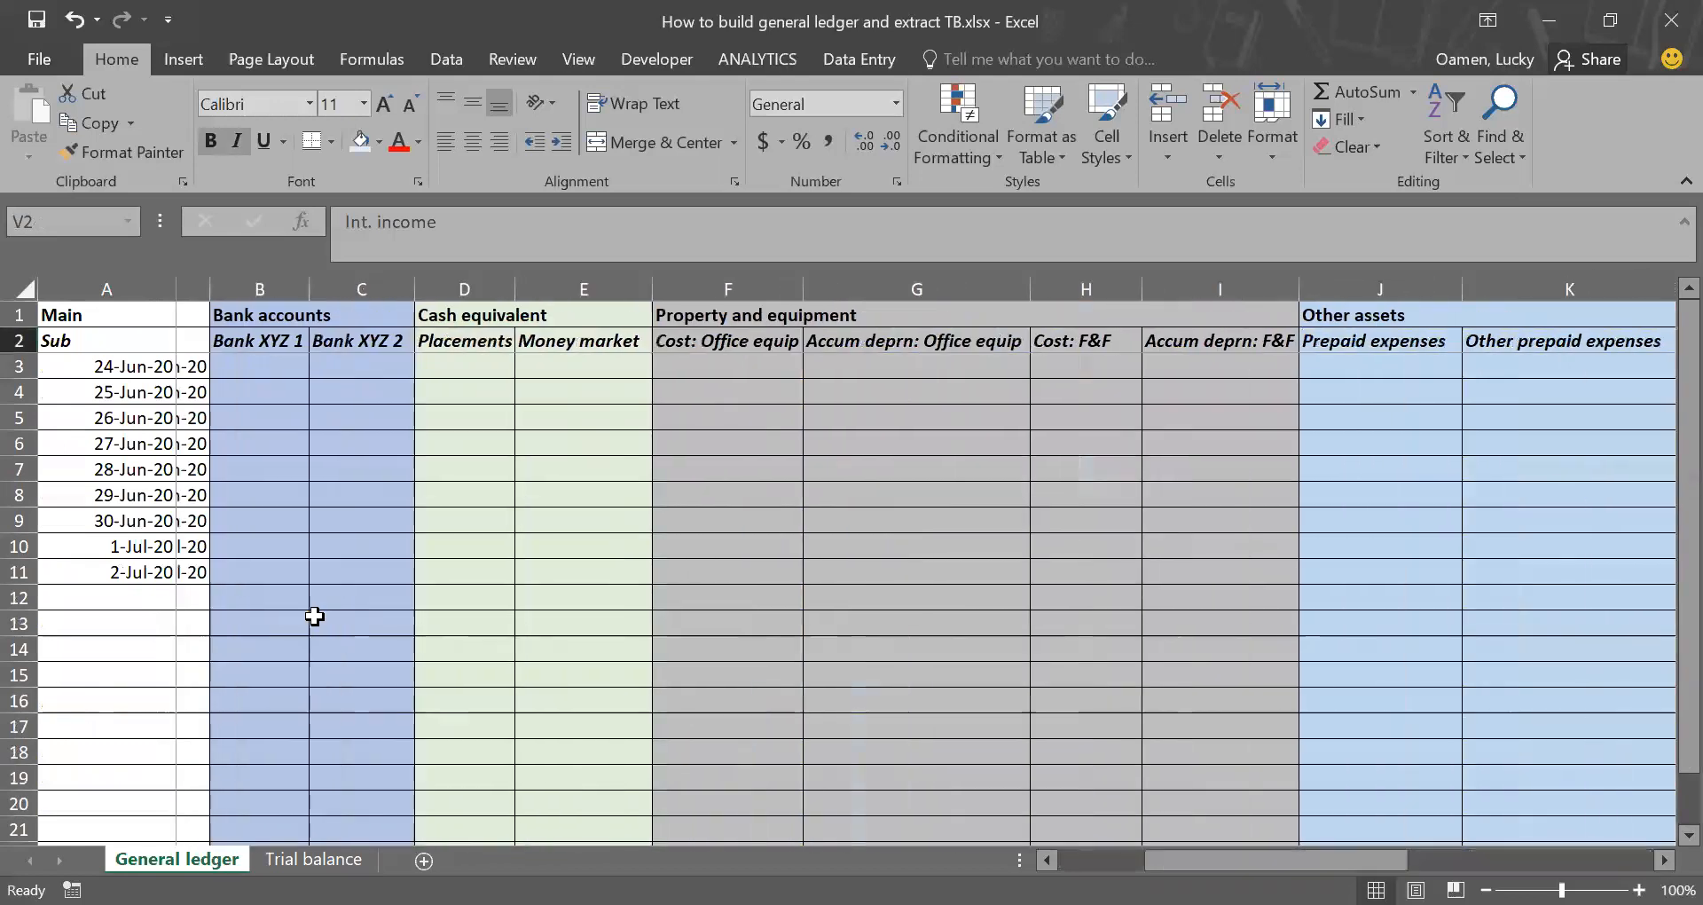
click(247, 374)
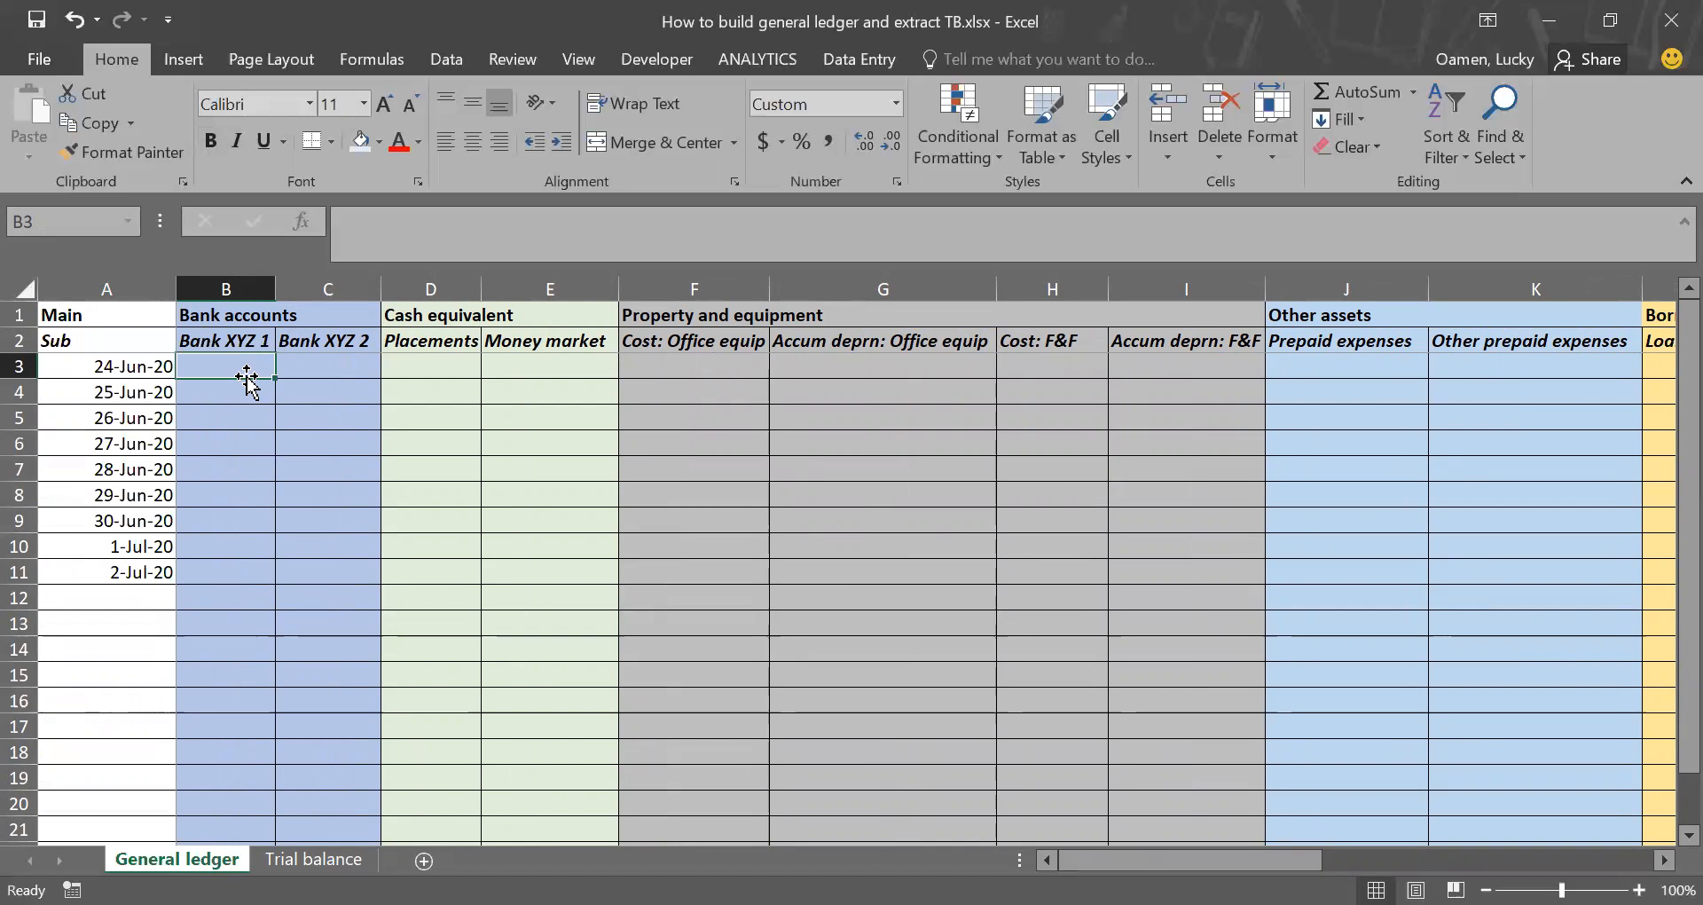
text(5000)
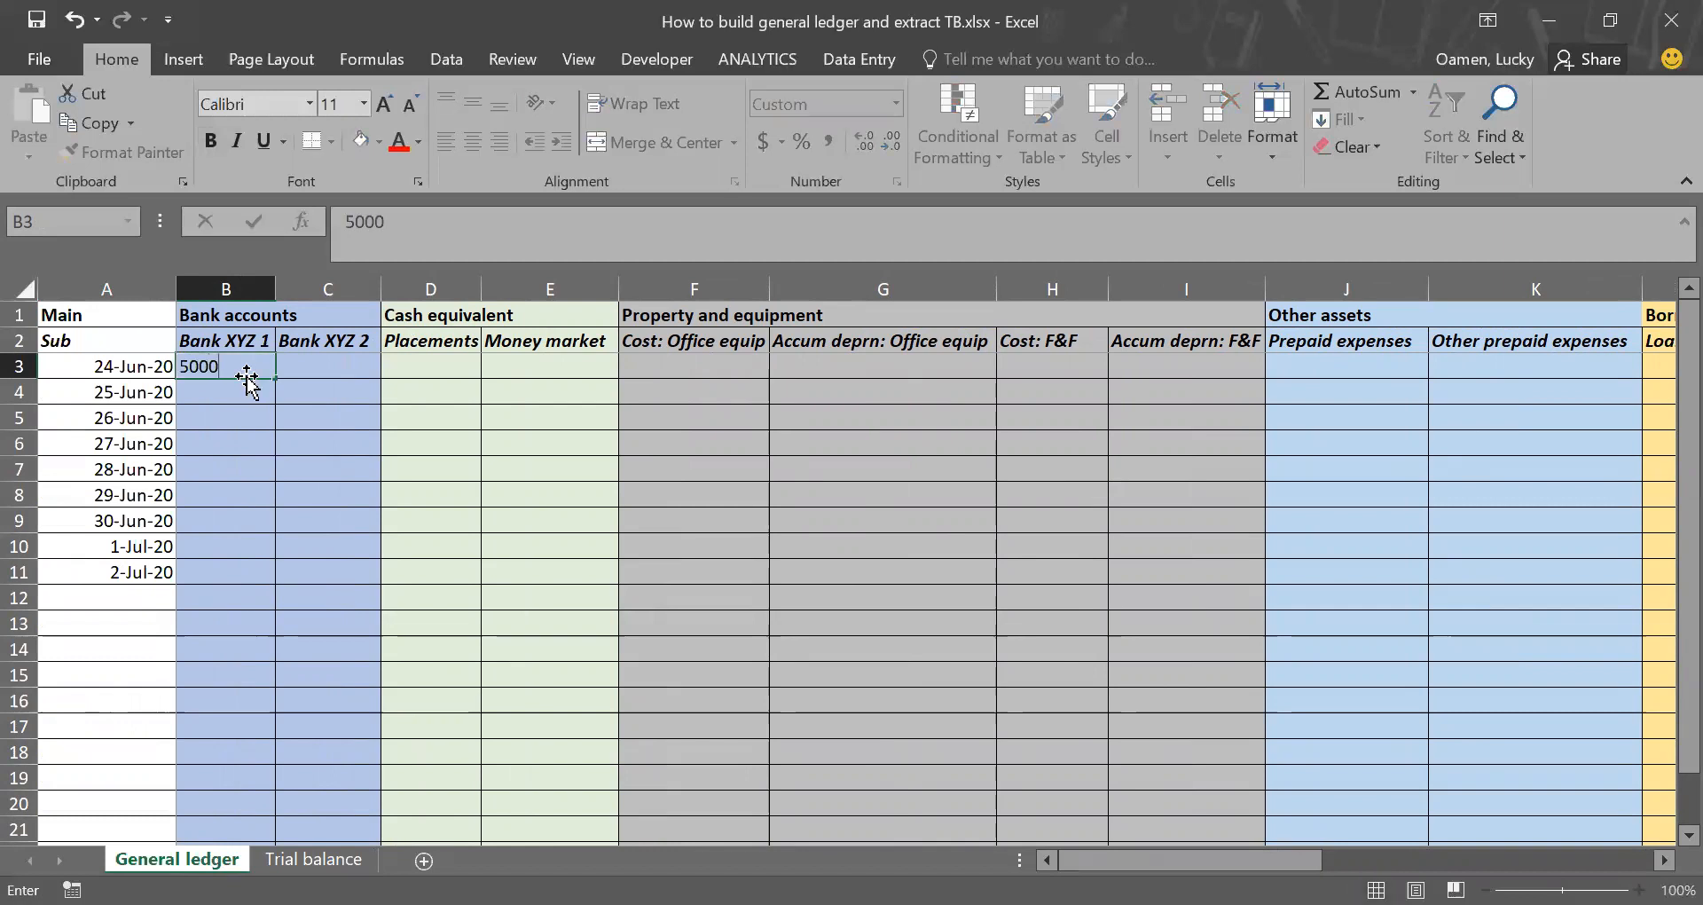
key(Return)
Step: Enter -5000 in the Share capital column for 24-Jun-20 (cell R3) and return to the Bank XYZ 1 entry in B3
key(Up)
key(Right)
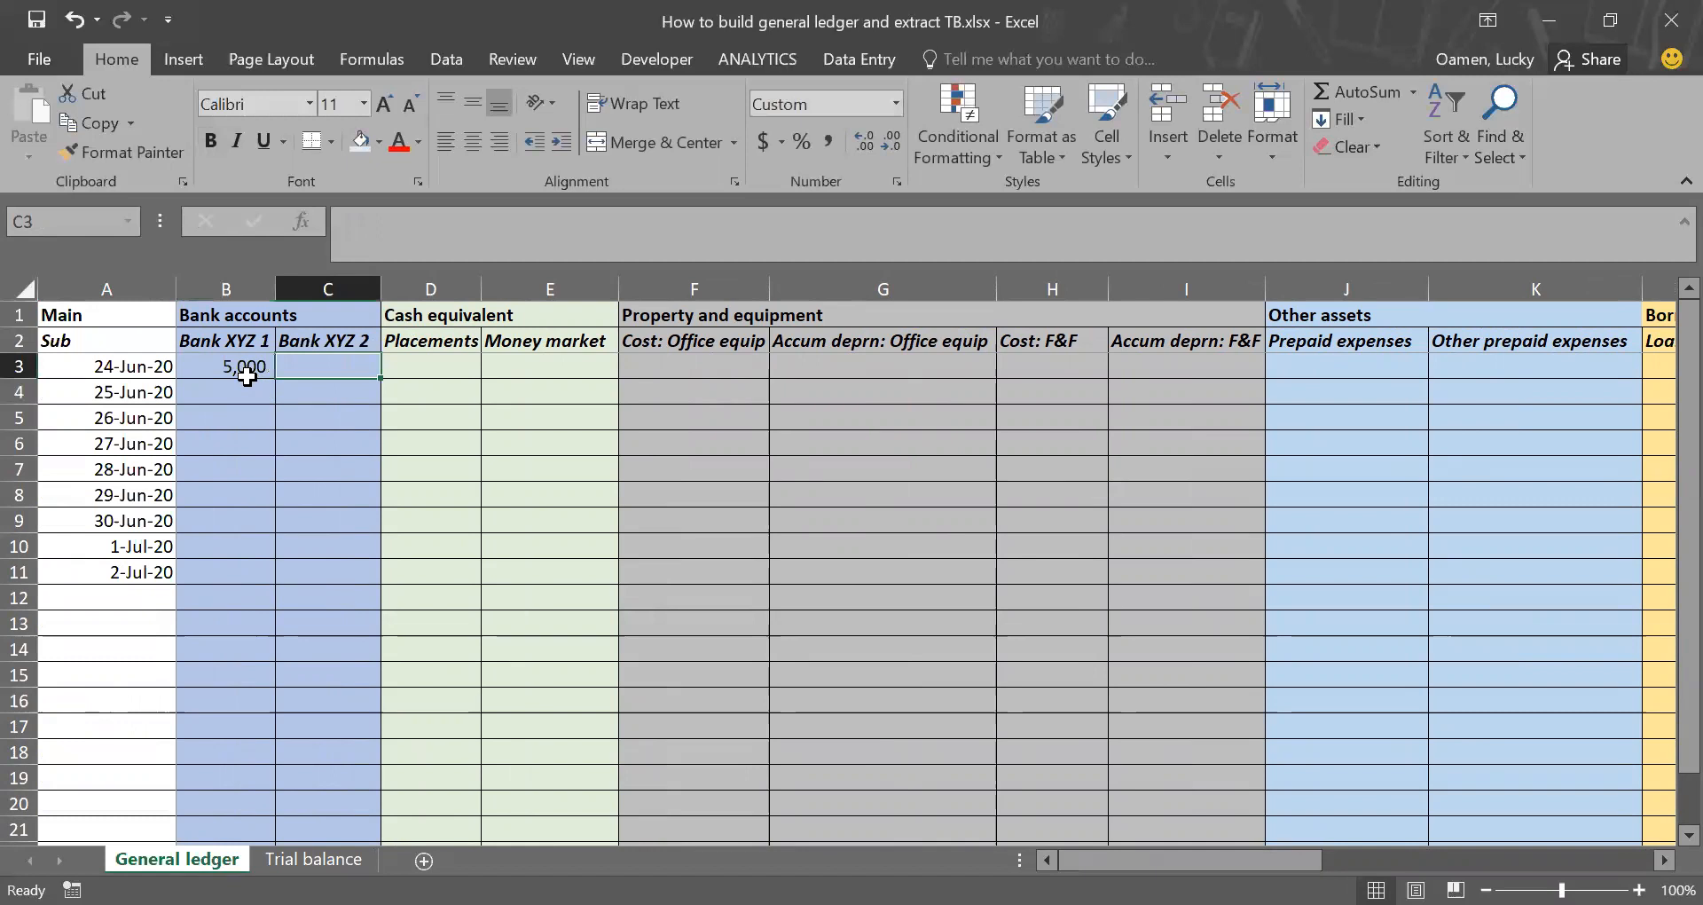
key(Right)
key(Right)
key(Right)
key(Right)
key(Right)
key(Right)
key(Right)
key(Right)
key(Right)
key(Right)
key(Right)
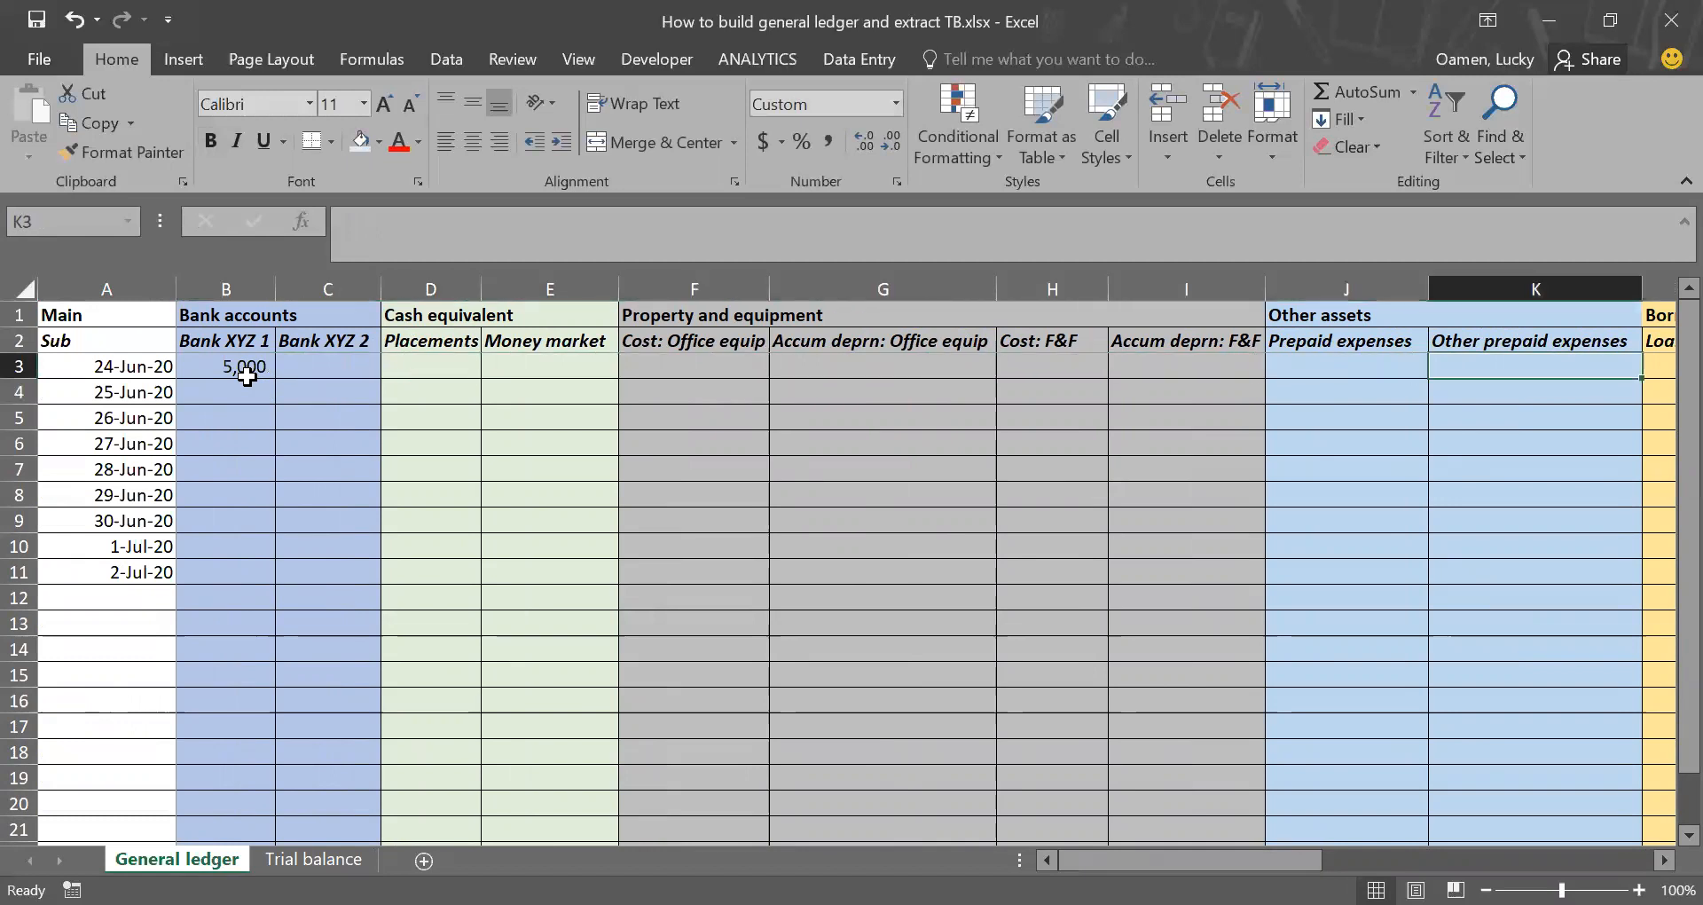
key(Right)
key(Right)
key(Right)
key(Right)
key(Right)
key(Right)
key(Right)
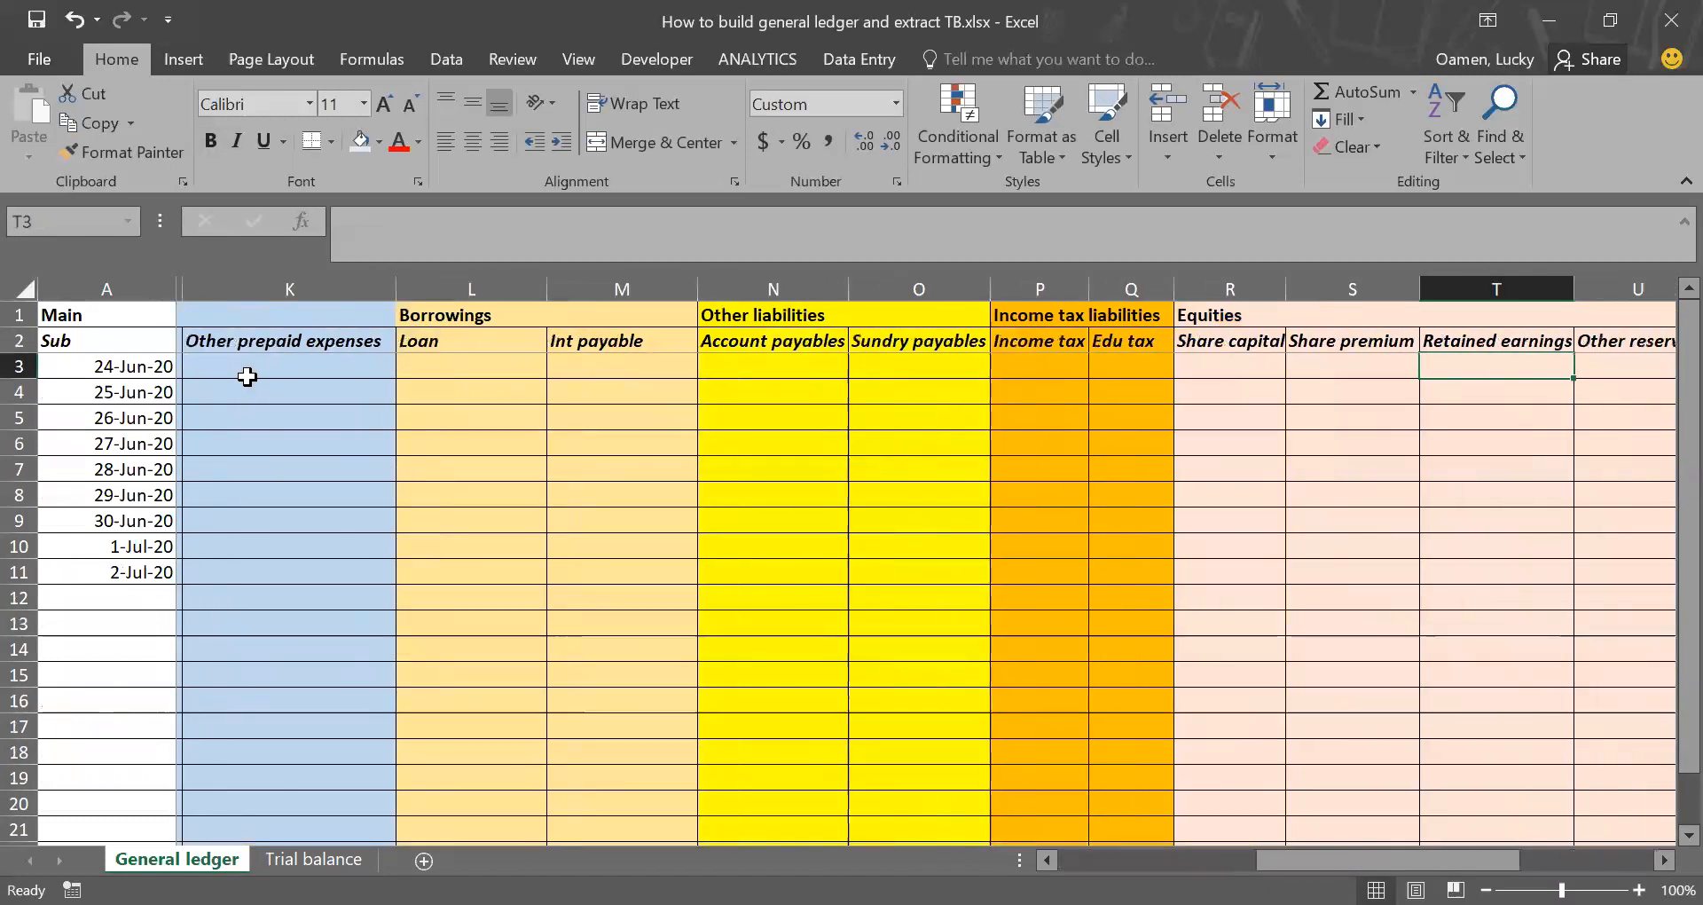
key(Left)
key(Left)
key(Left)
text(-5000)
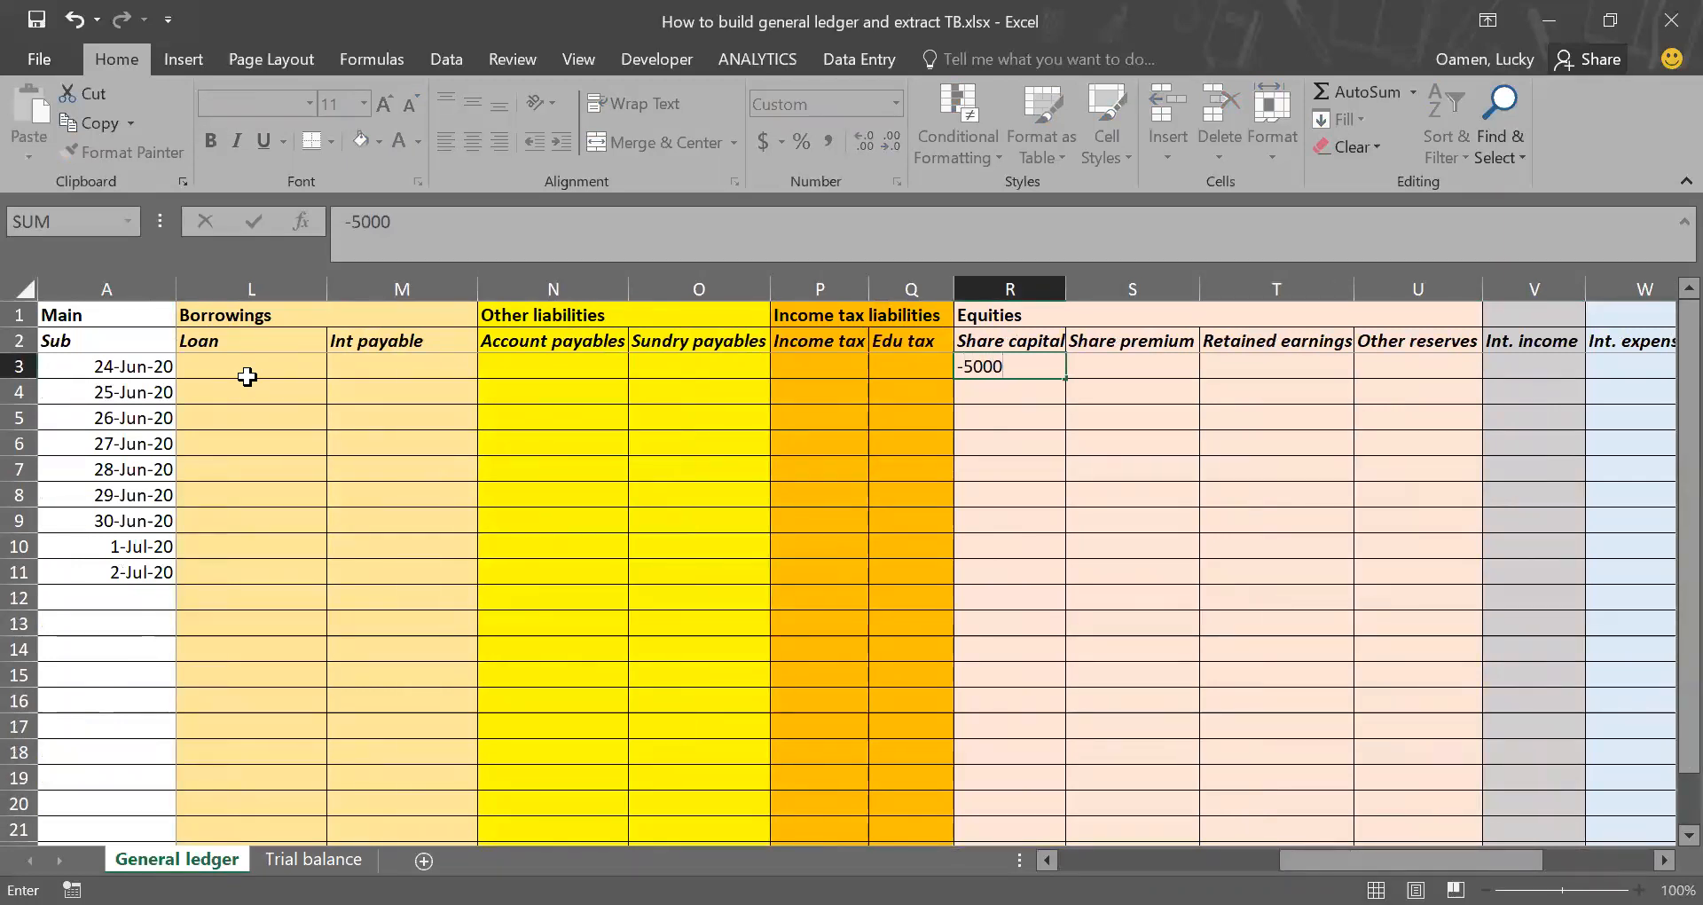
key(Return)
key(Up)
key(Left)
key(Left)
key(Left)
key(Left)
key(Left)
key(Left)
key(Left)
key(Left)
key(Left)
key(Left)
key(Left)
key(Left)
key(Left)
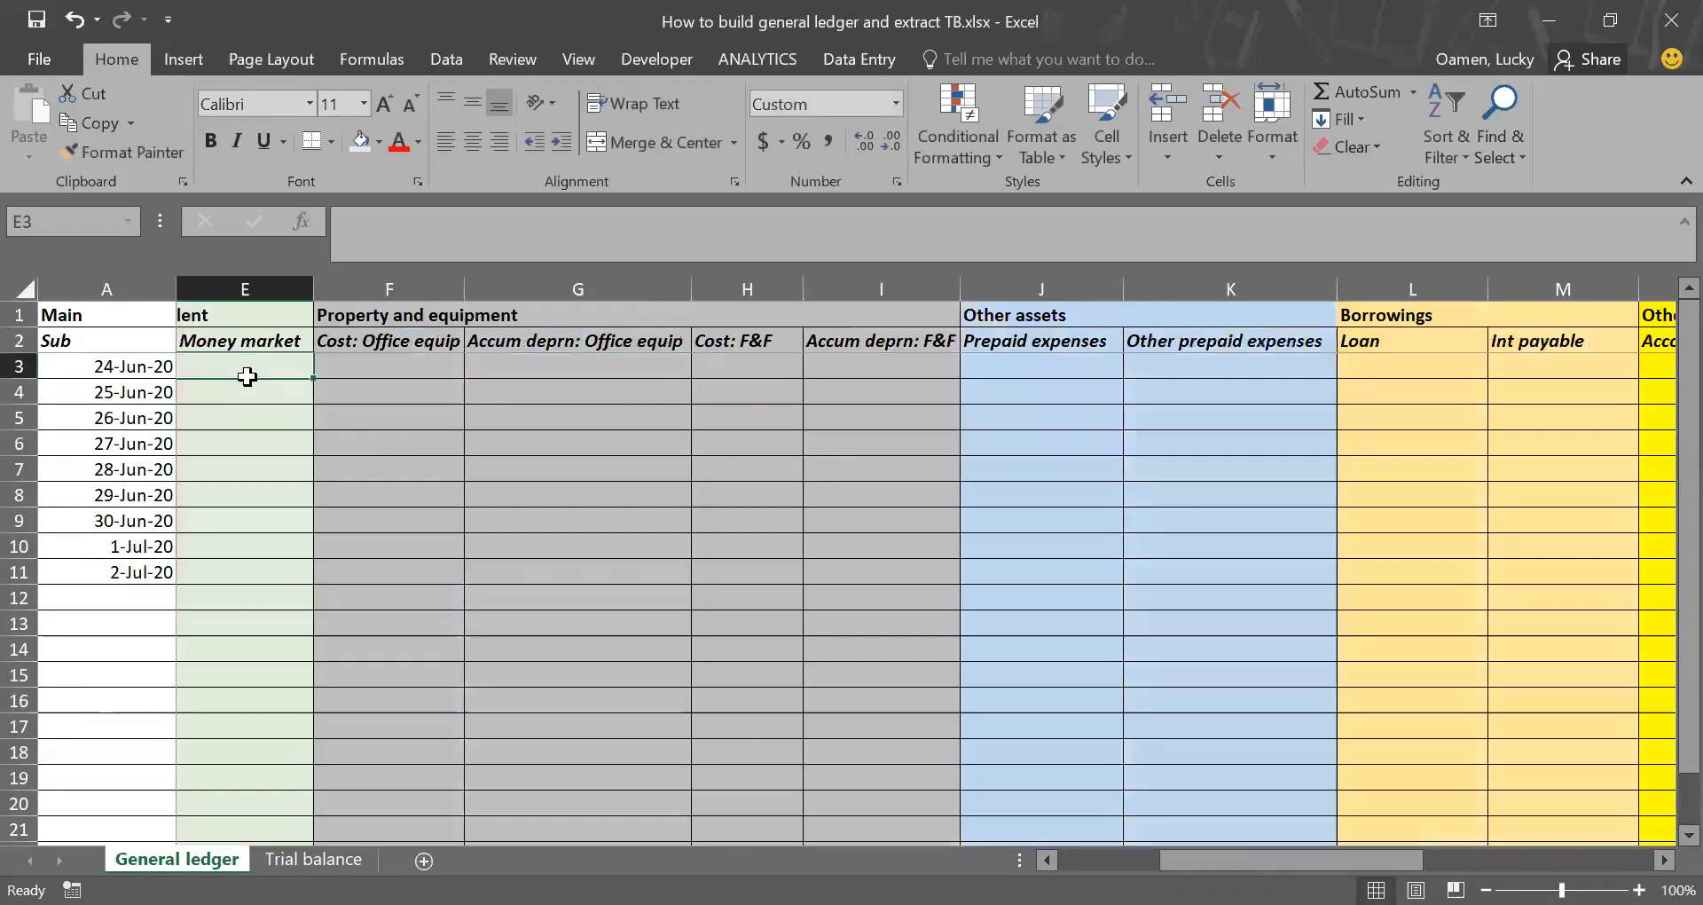
key(Left)
key(Left)
key(Left)
key(Left)
click(246, 374)
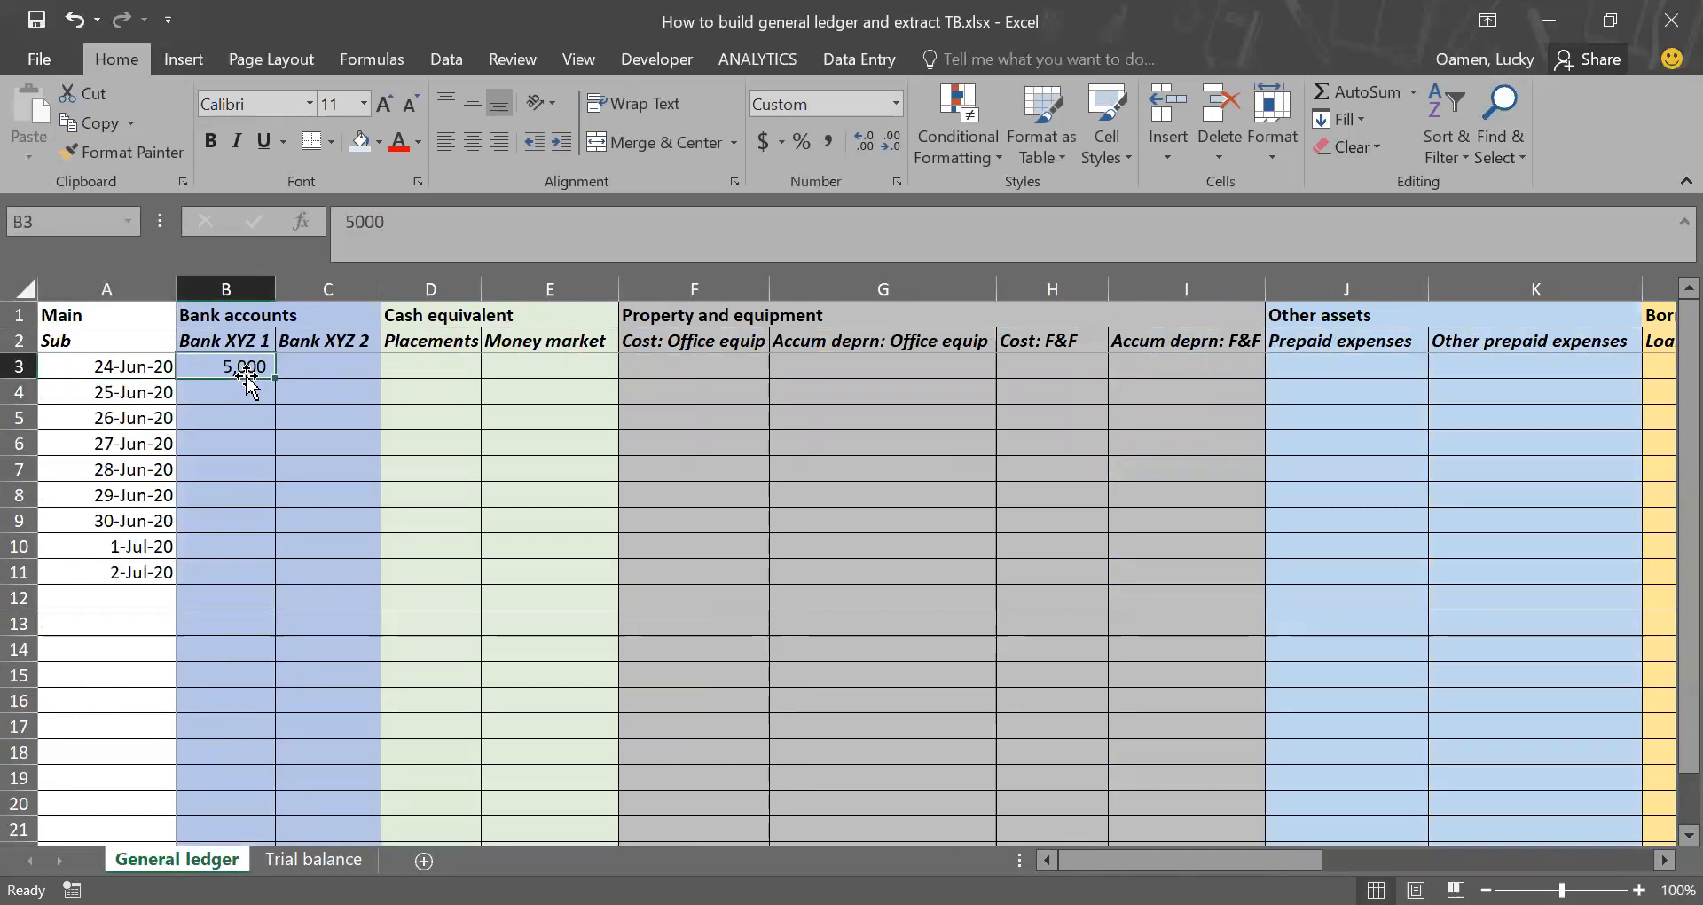
Step: Check in Trial balance how the 24-Jun-20 posting flows into Bank XYZ 1, Share capital and the Dr and Cr totals
click(314, 858)
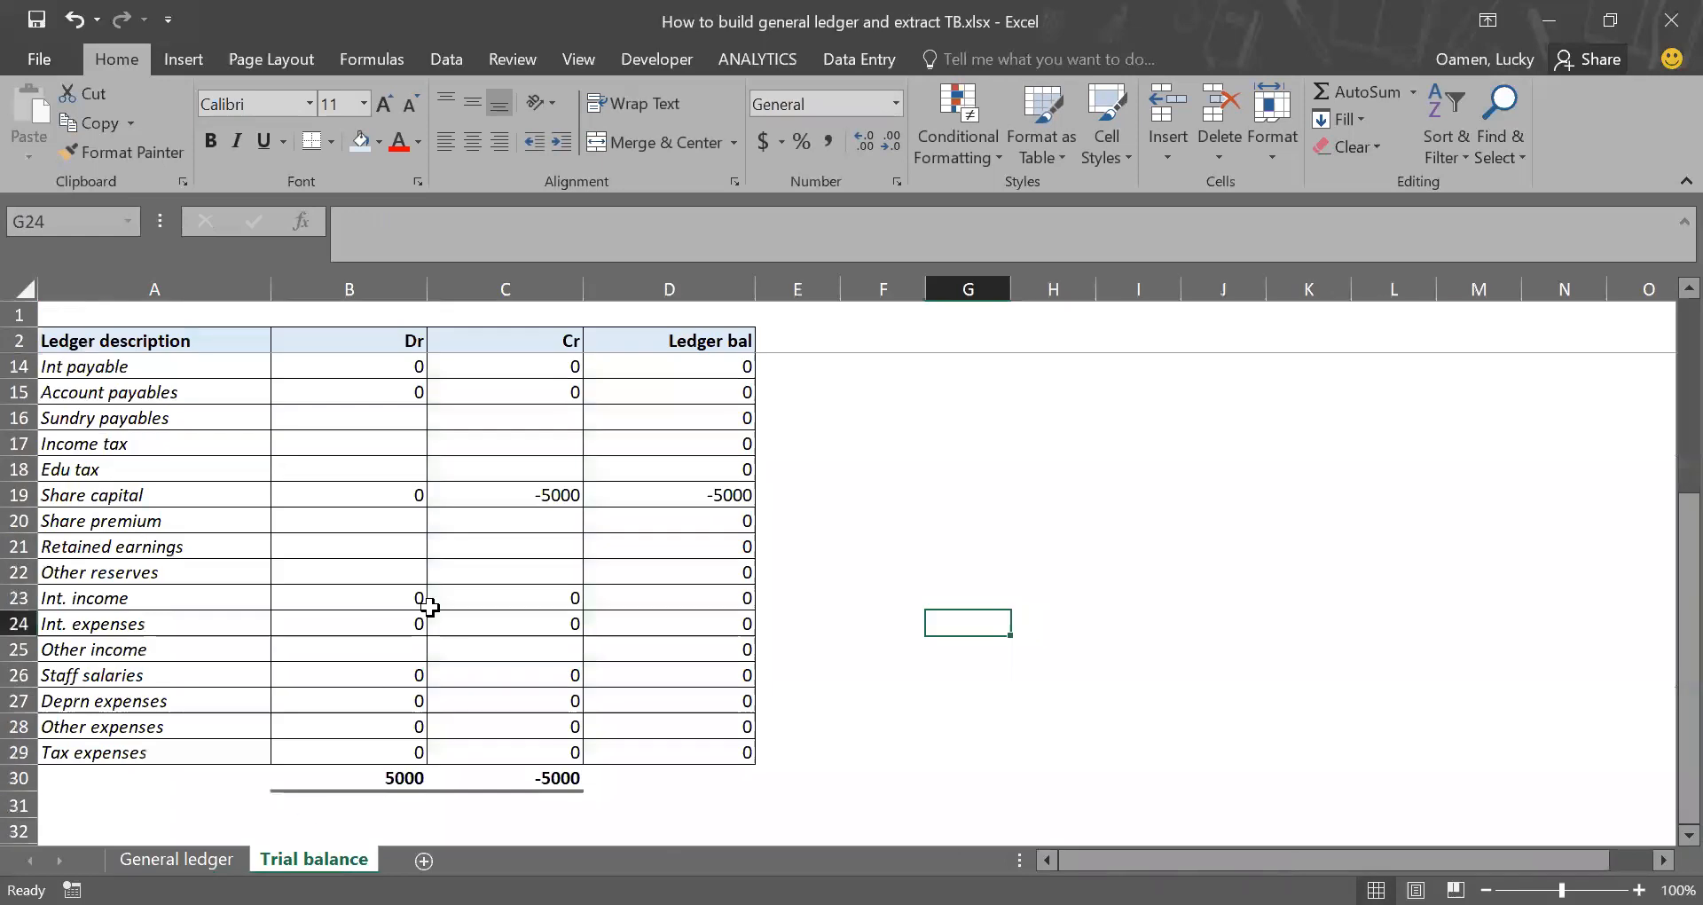
scroll(429, 605, up, 4)
scroll(429, 606, down, 2)
scroll(429, 606, up, 2)
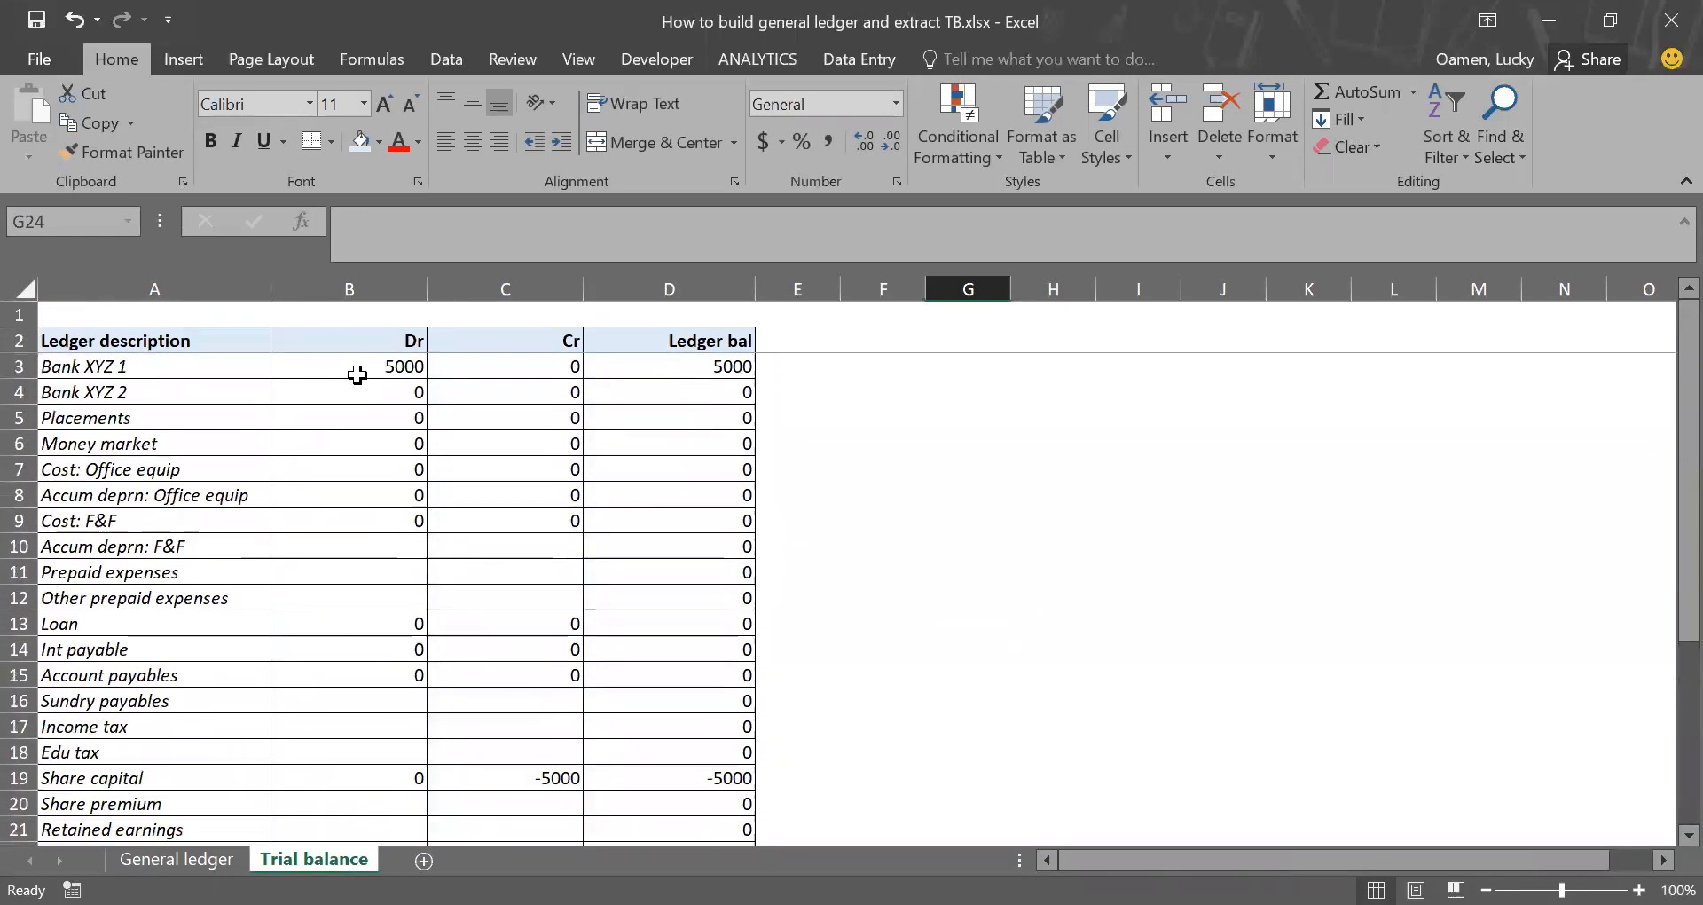
click(357, 376)
click(531, 770)
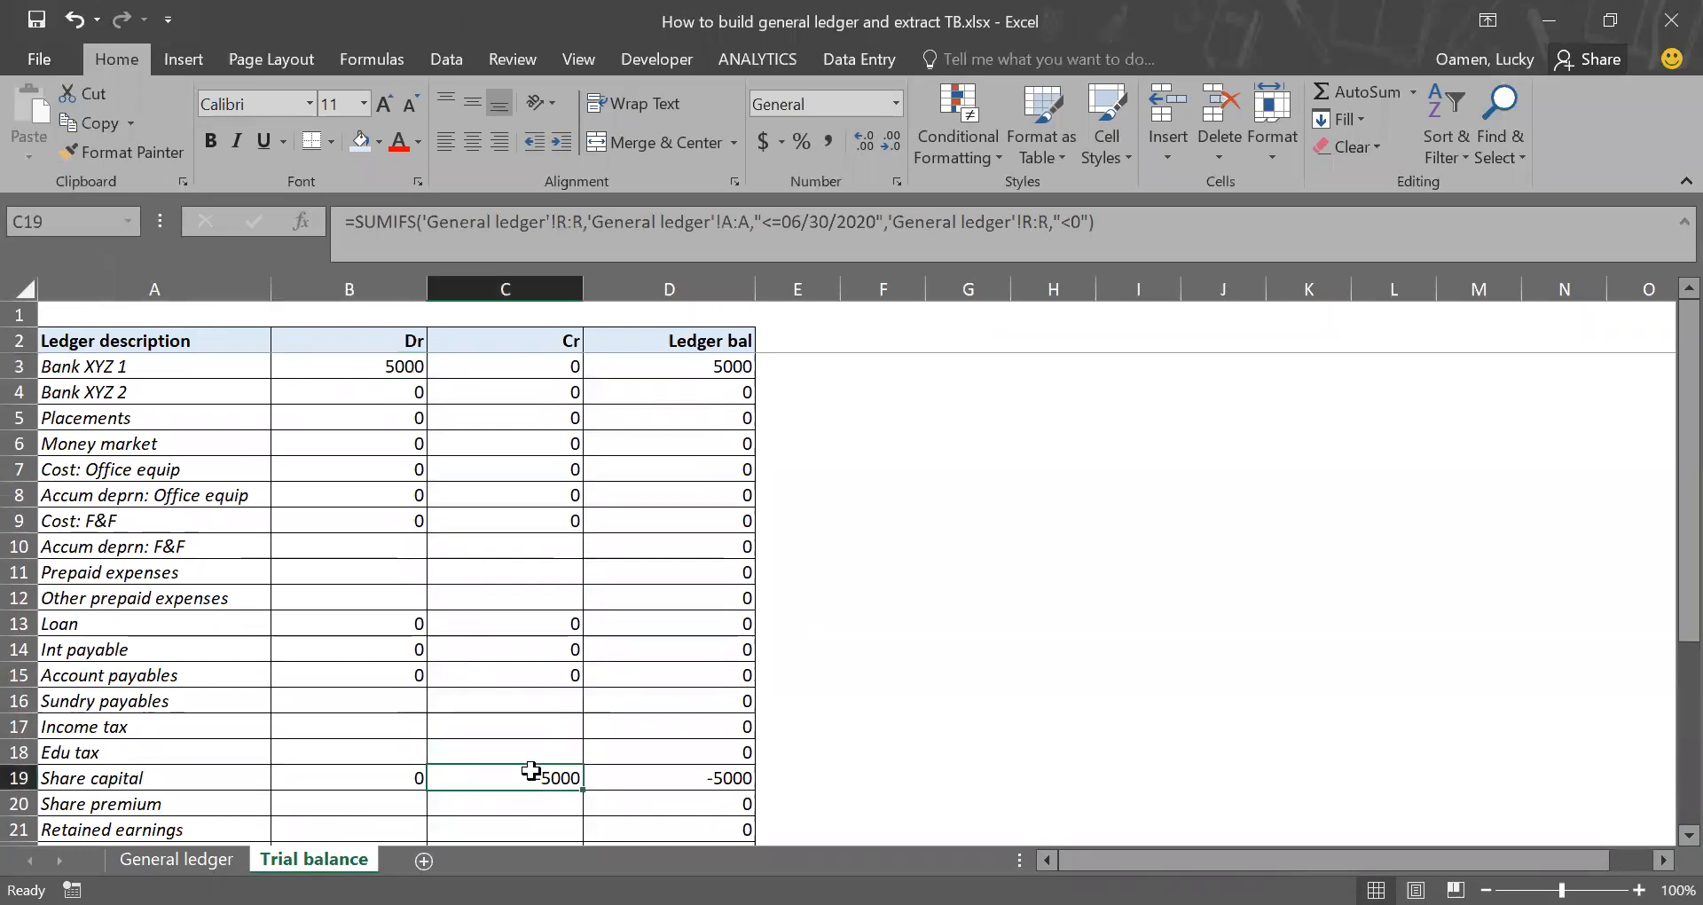
scroll(530, 770, down, 5)
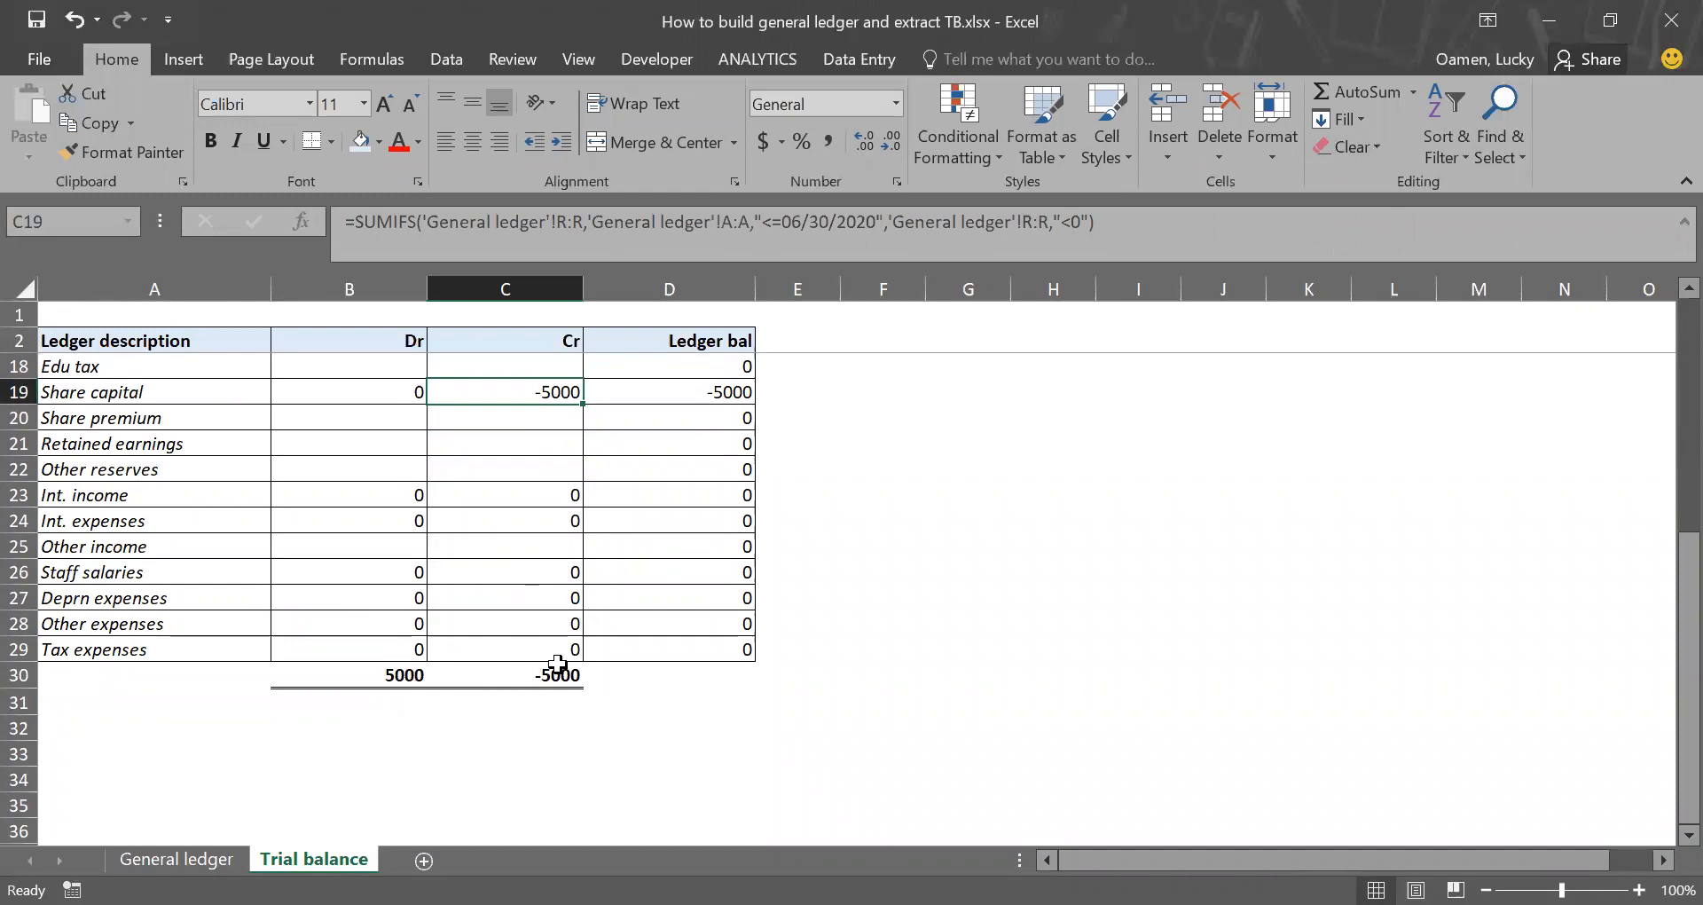
Step: In General ledger, post the 25-Jun-20 placement: 4500 in Placements (D4) and -4500 in Bank XYZ 1 (B4)
click(177, 858)
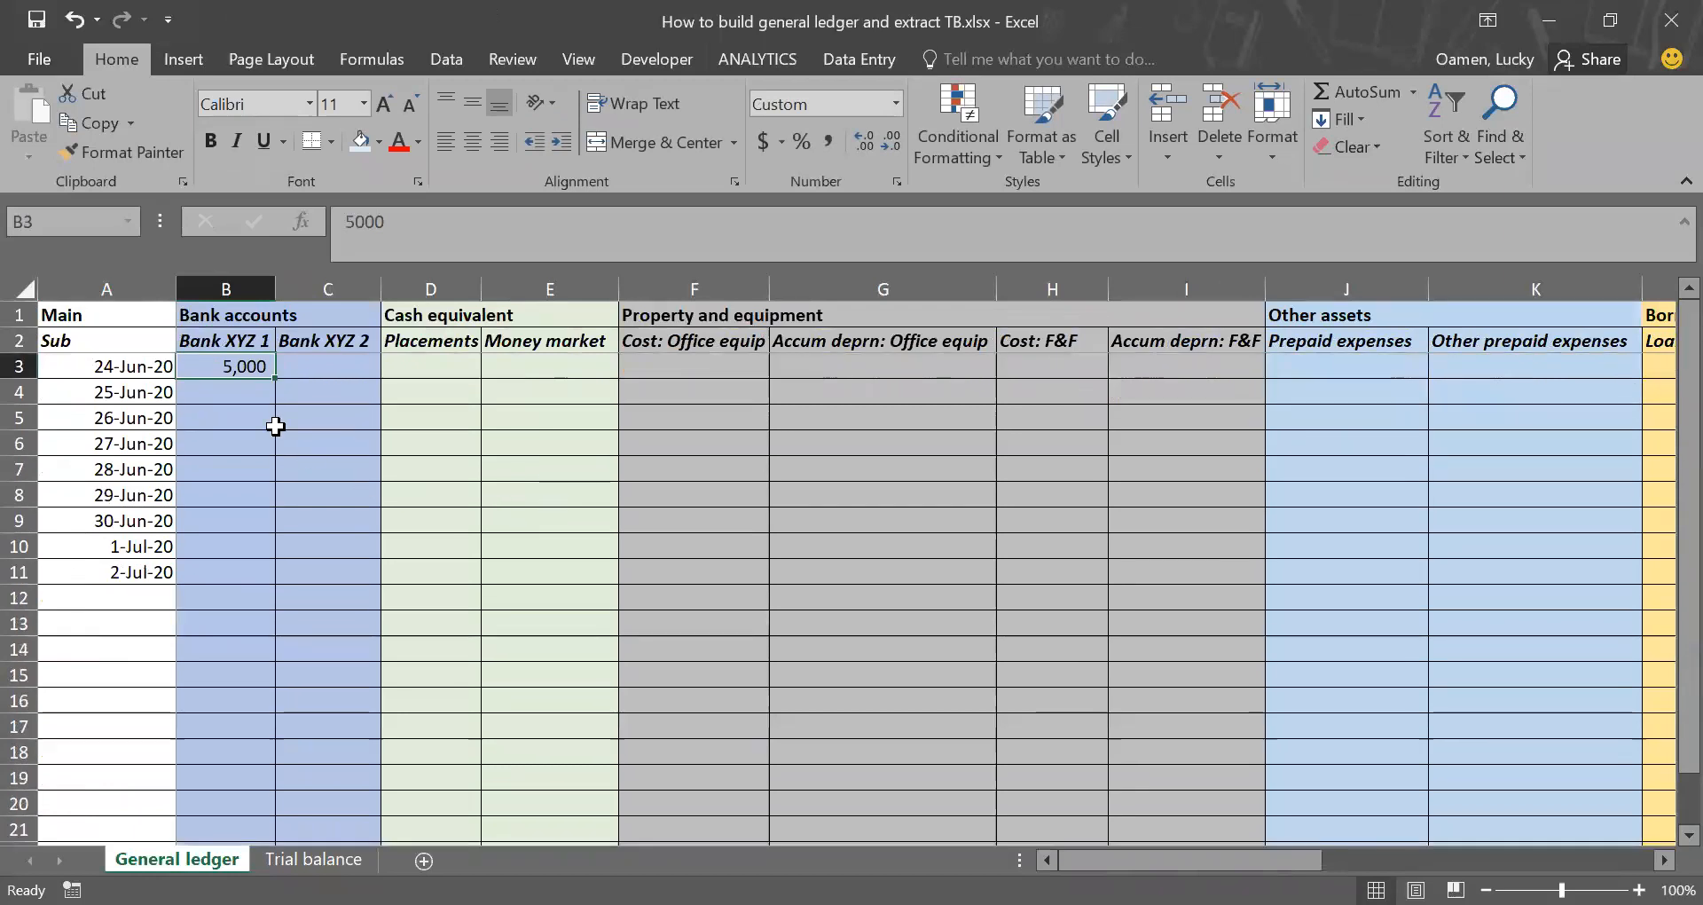
click(419, 394)
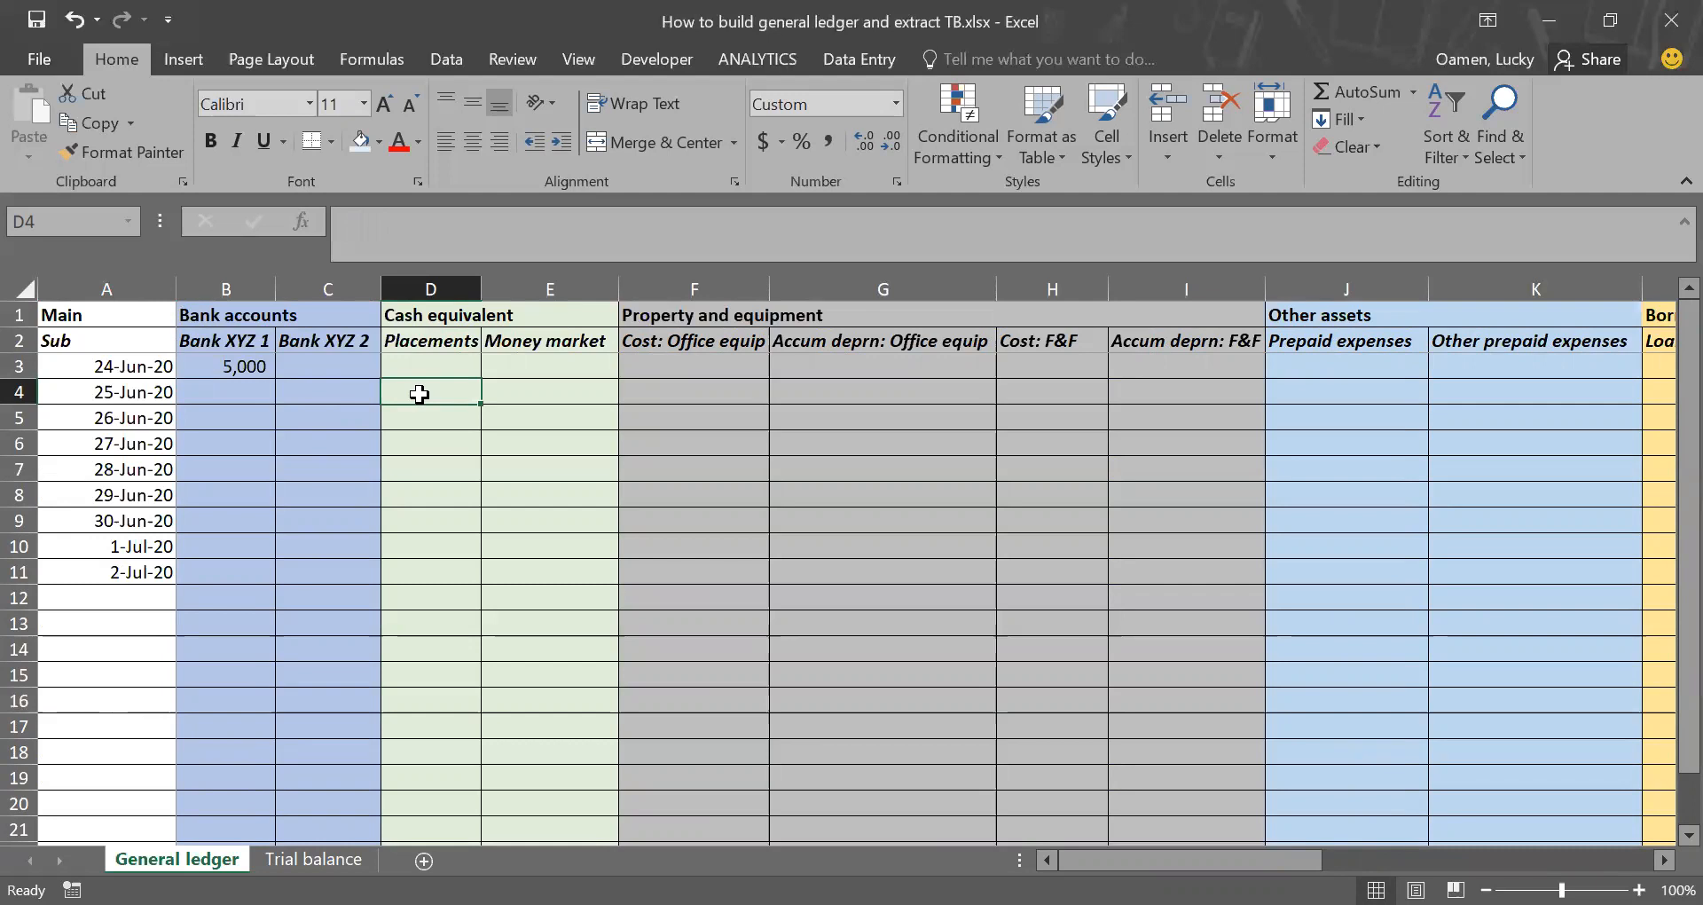
text(4500)
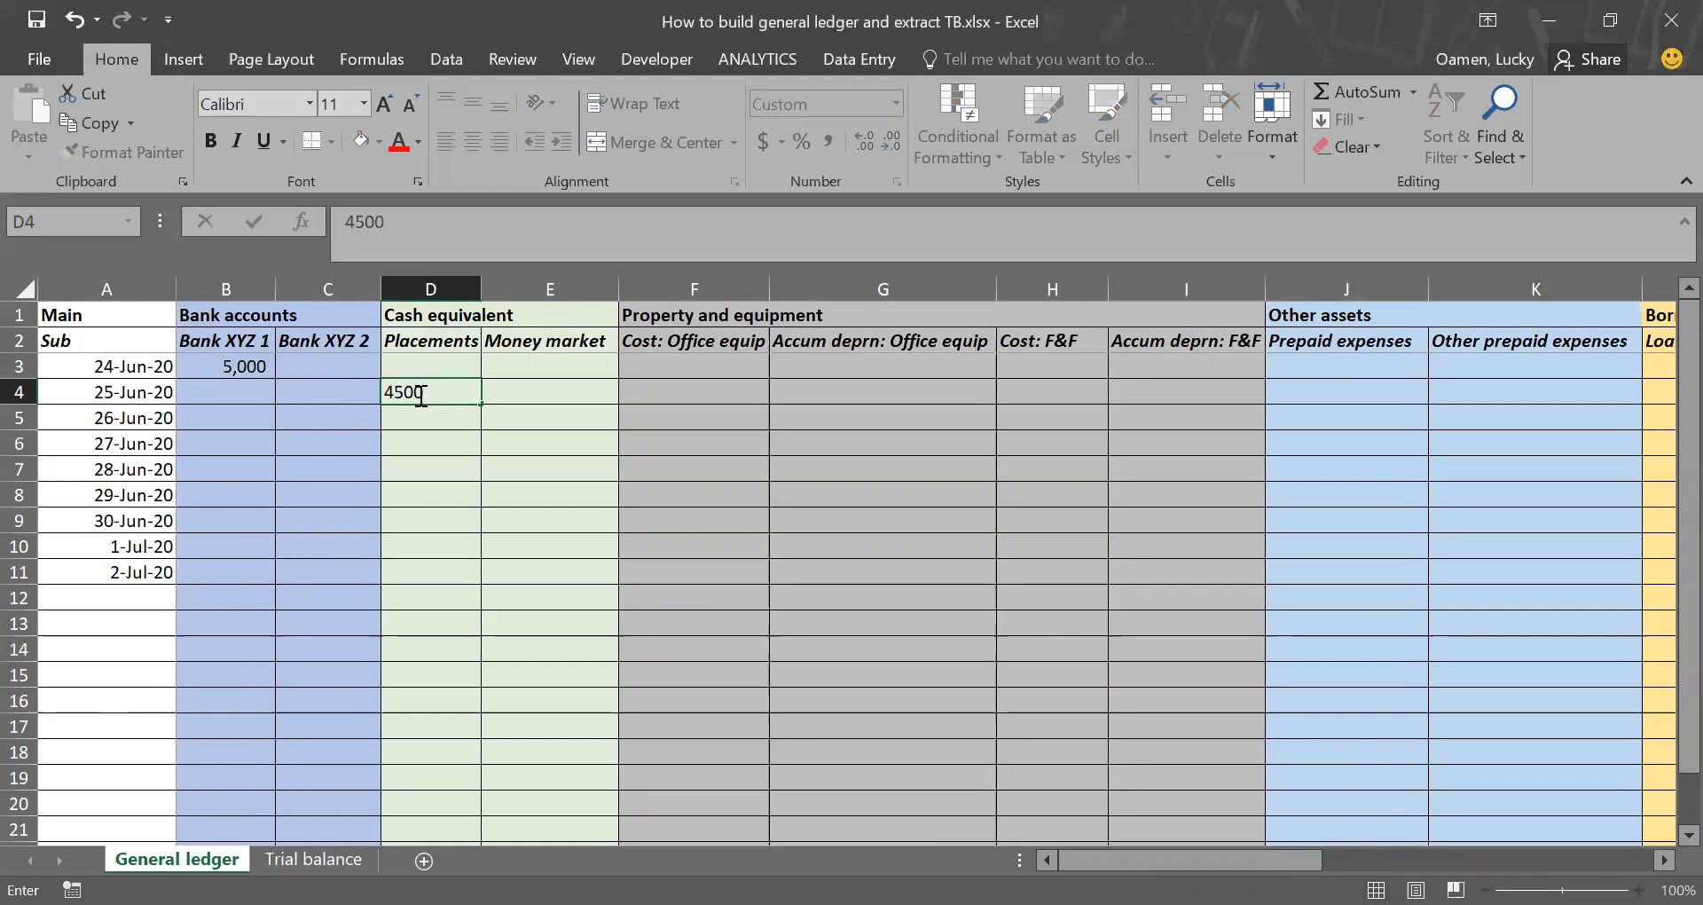
key(Return)
click(418, 394)
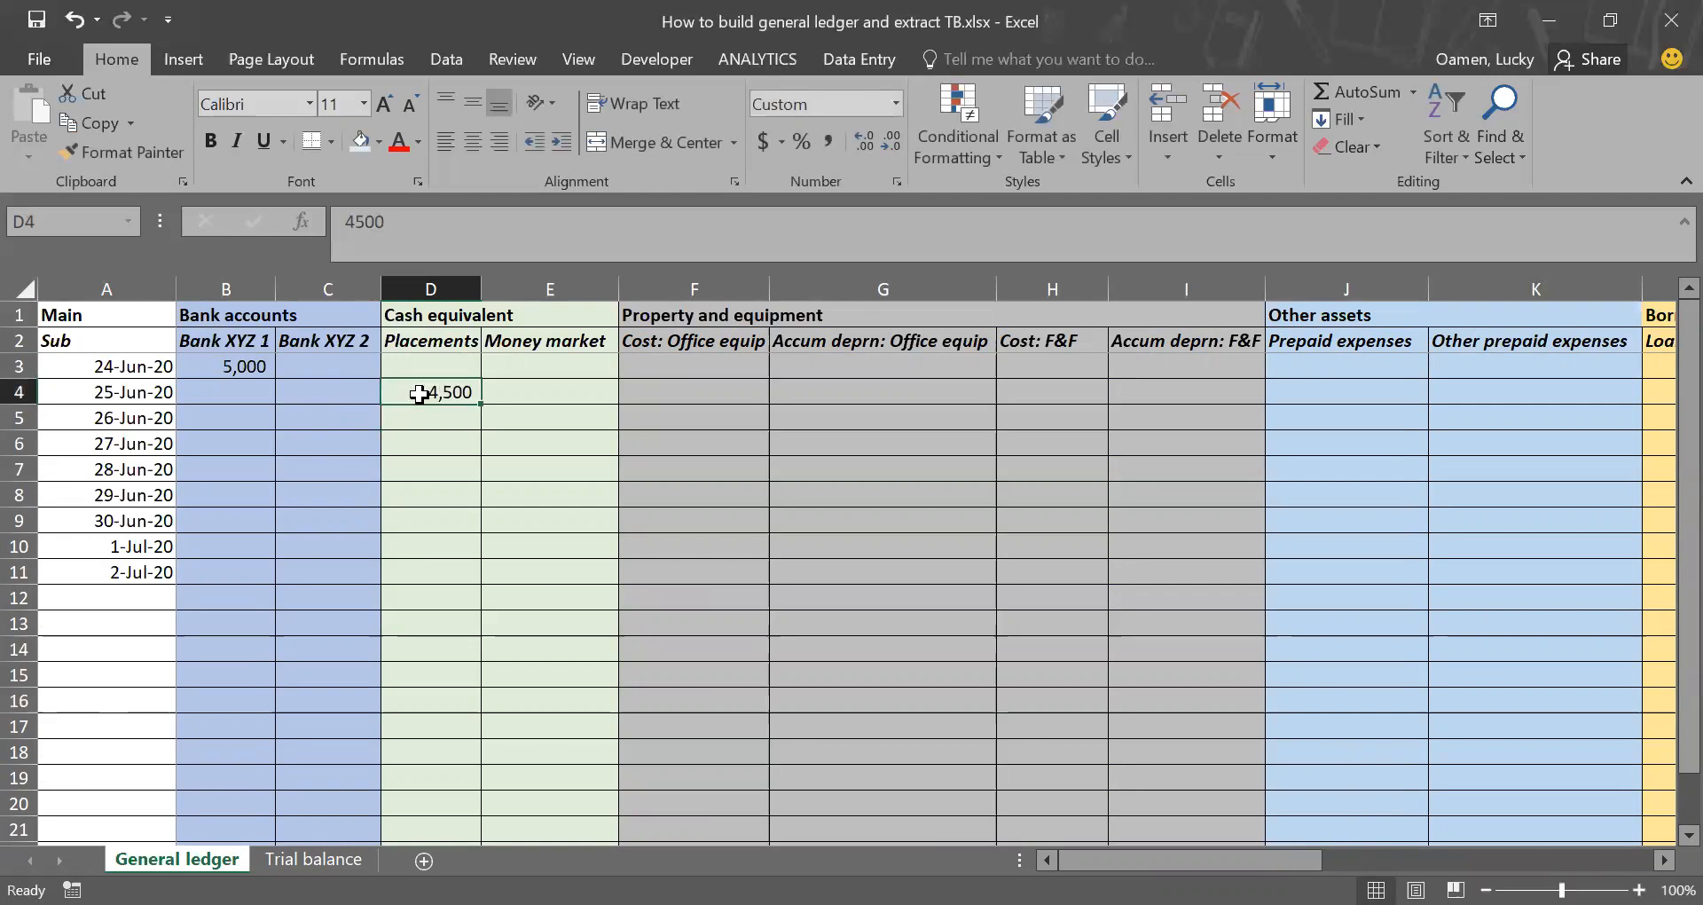
key(Left)
key(Left)
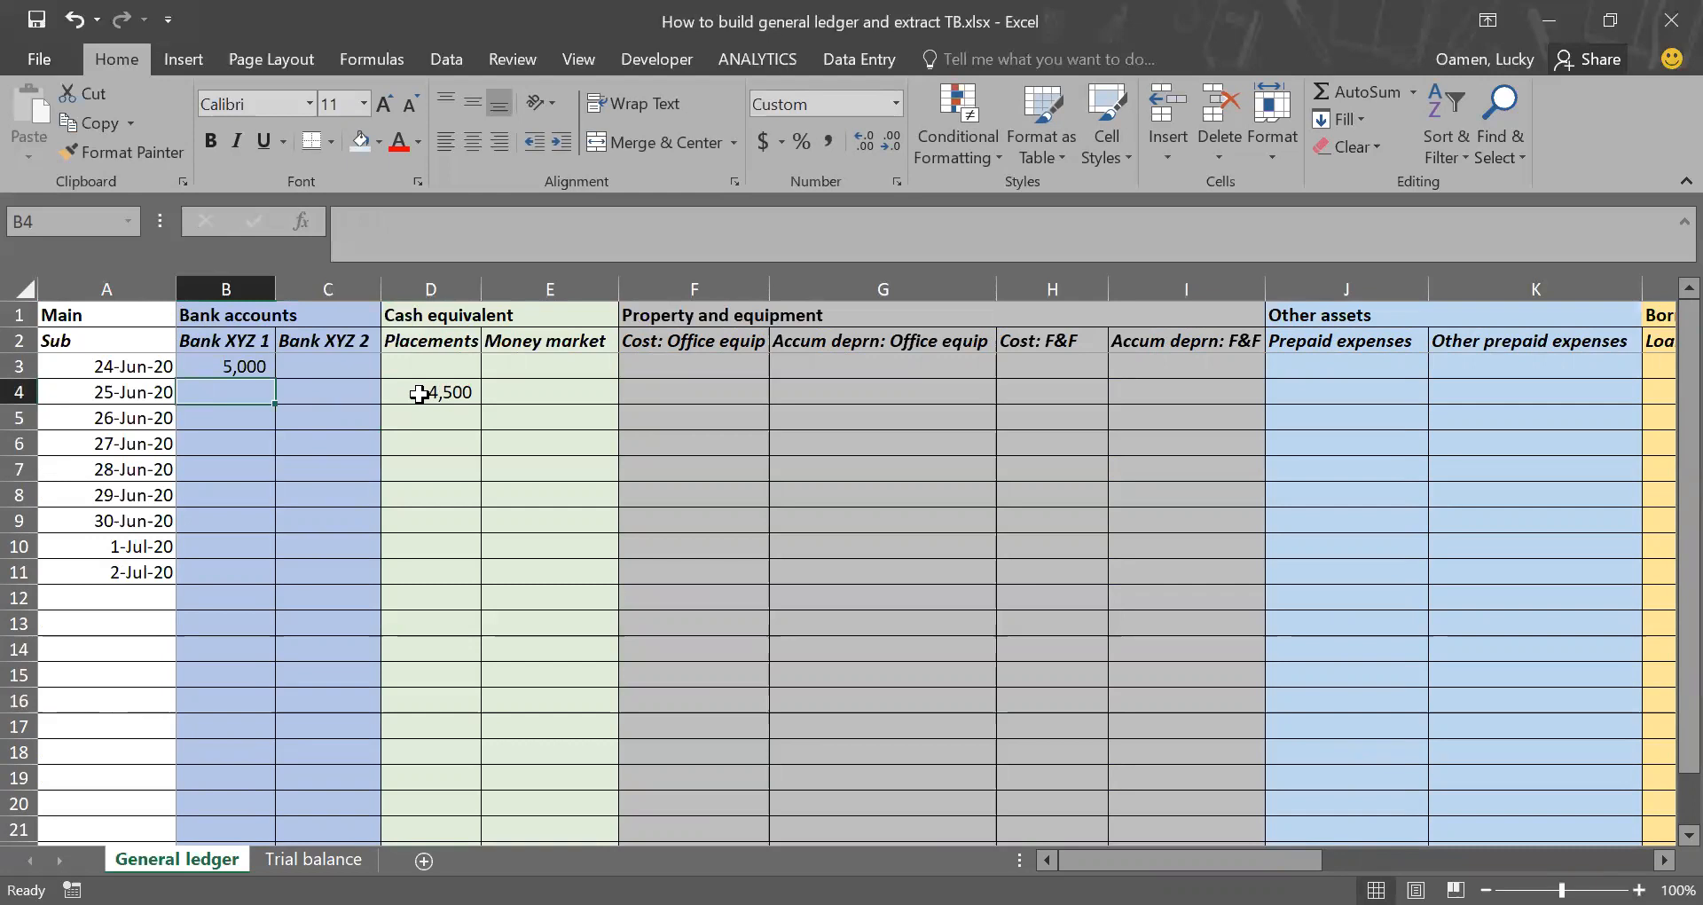
text(-4500)
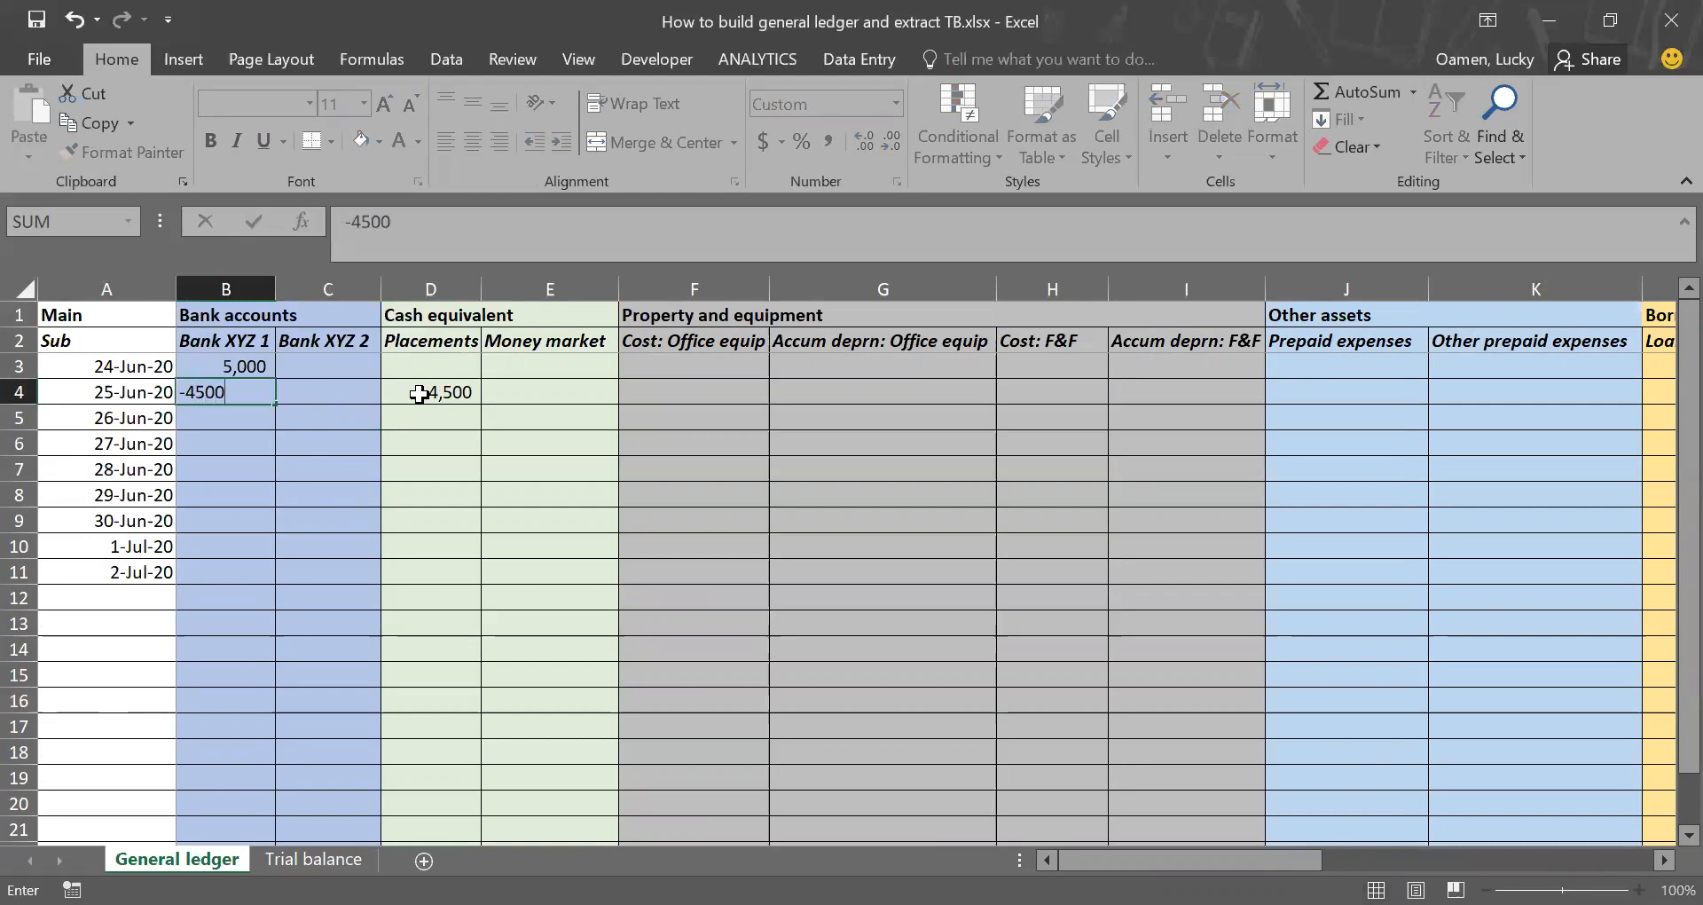
key(Return)
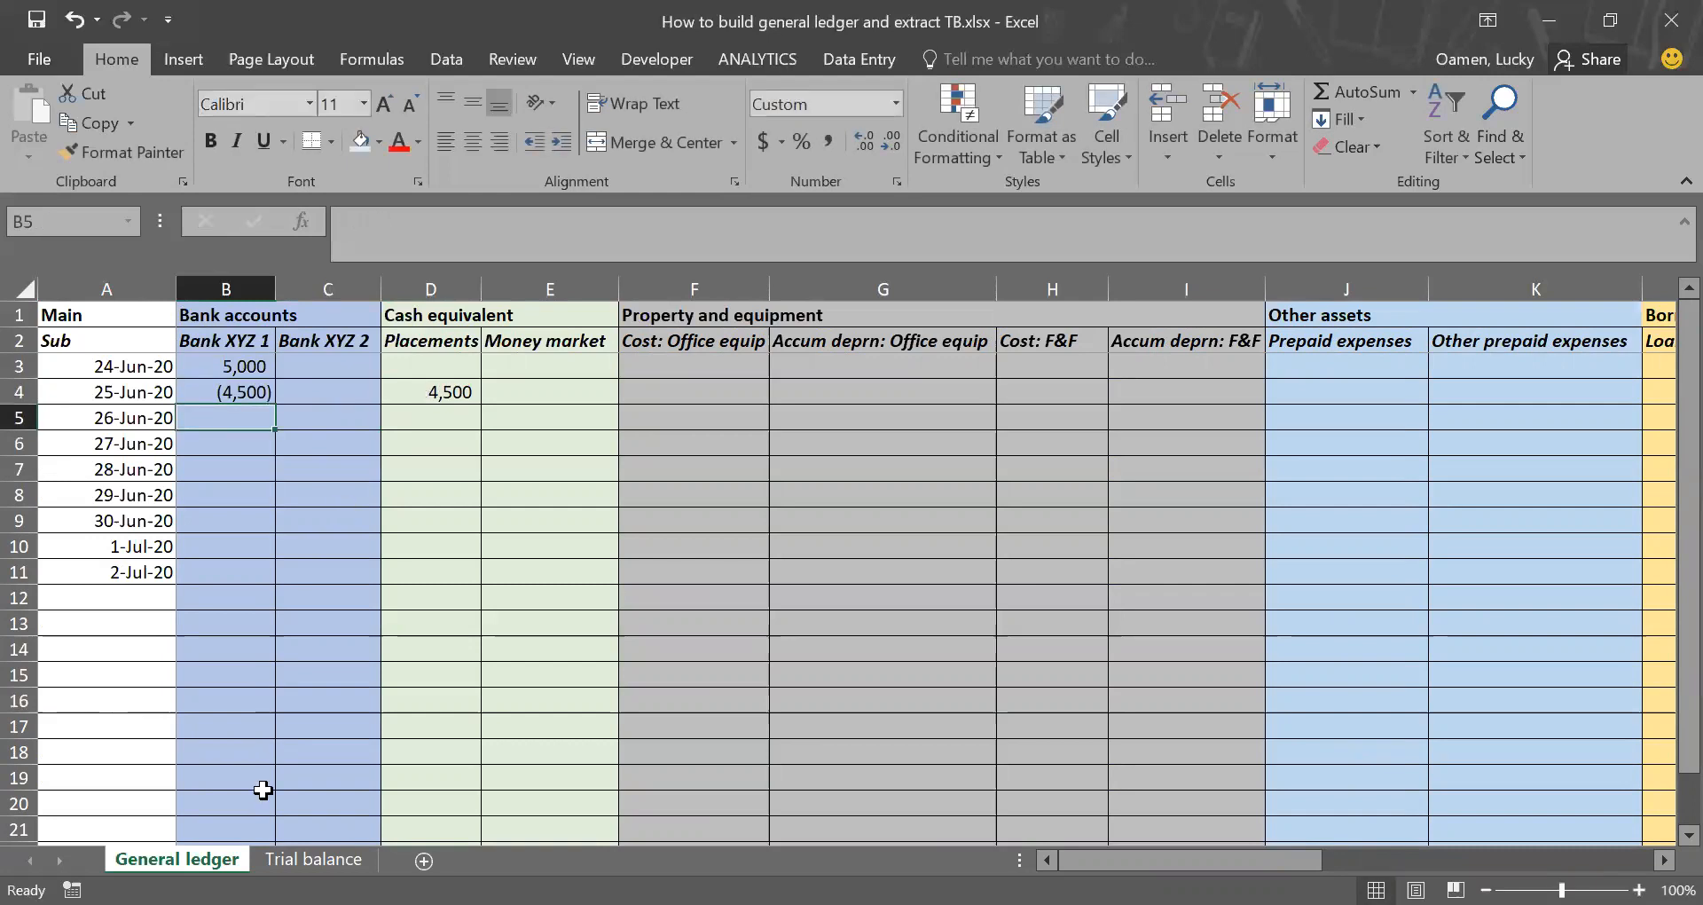
Step: Check the Bank XYZ 1 and Placements ledger balances and the Dr and Cr totals in Trial balance after the placement posting
click(313, 858)
scroll(460, 676, up, 5)
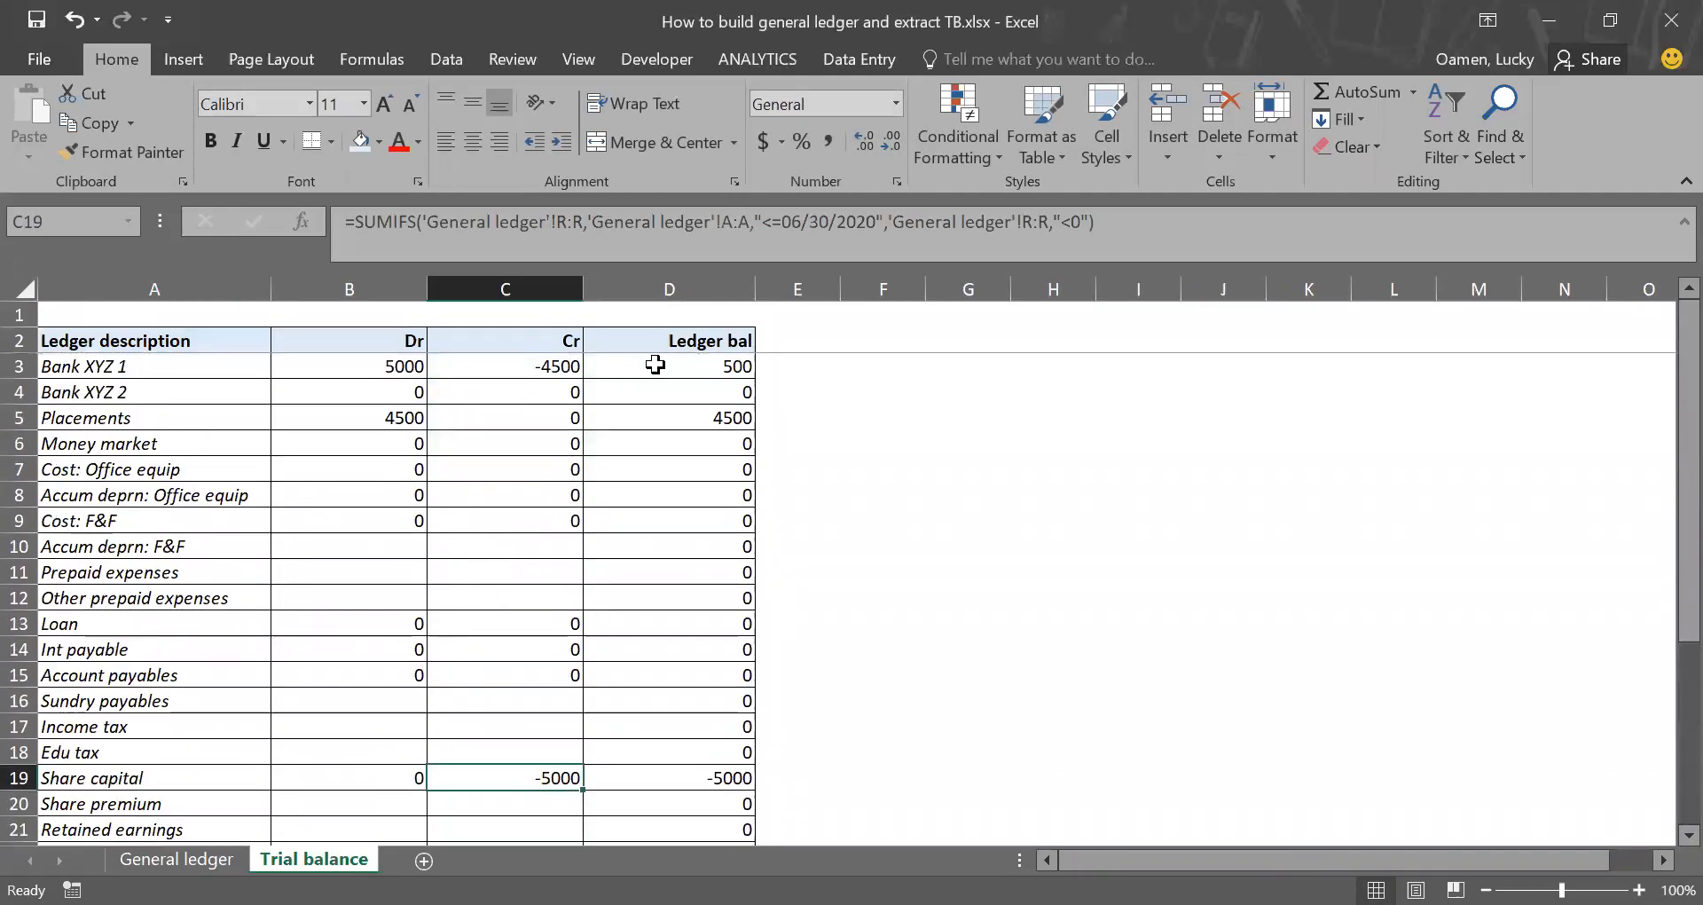
click(685, 369)
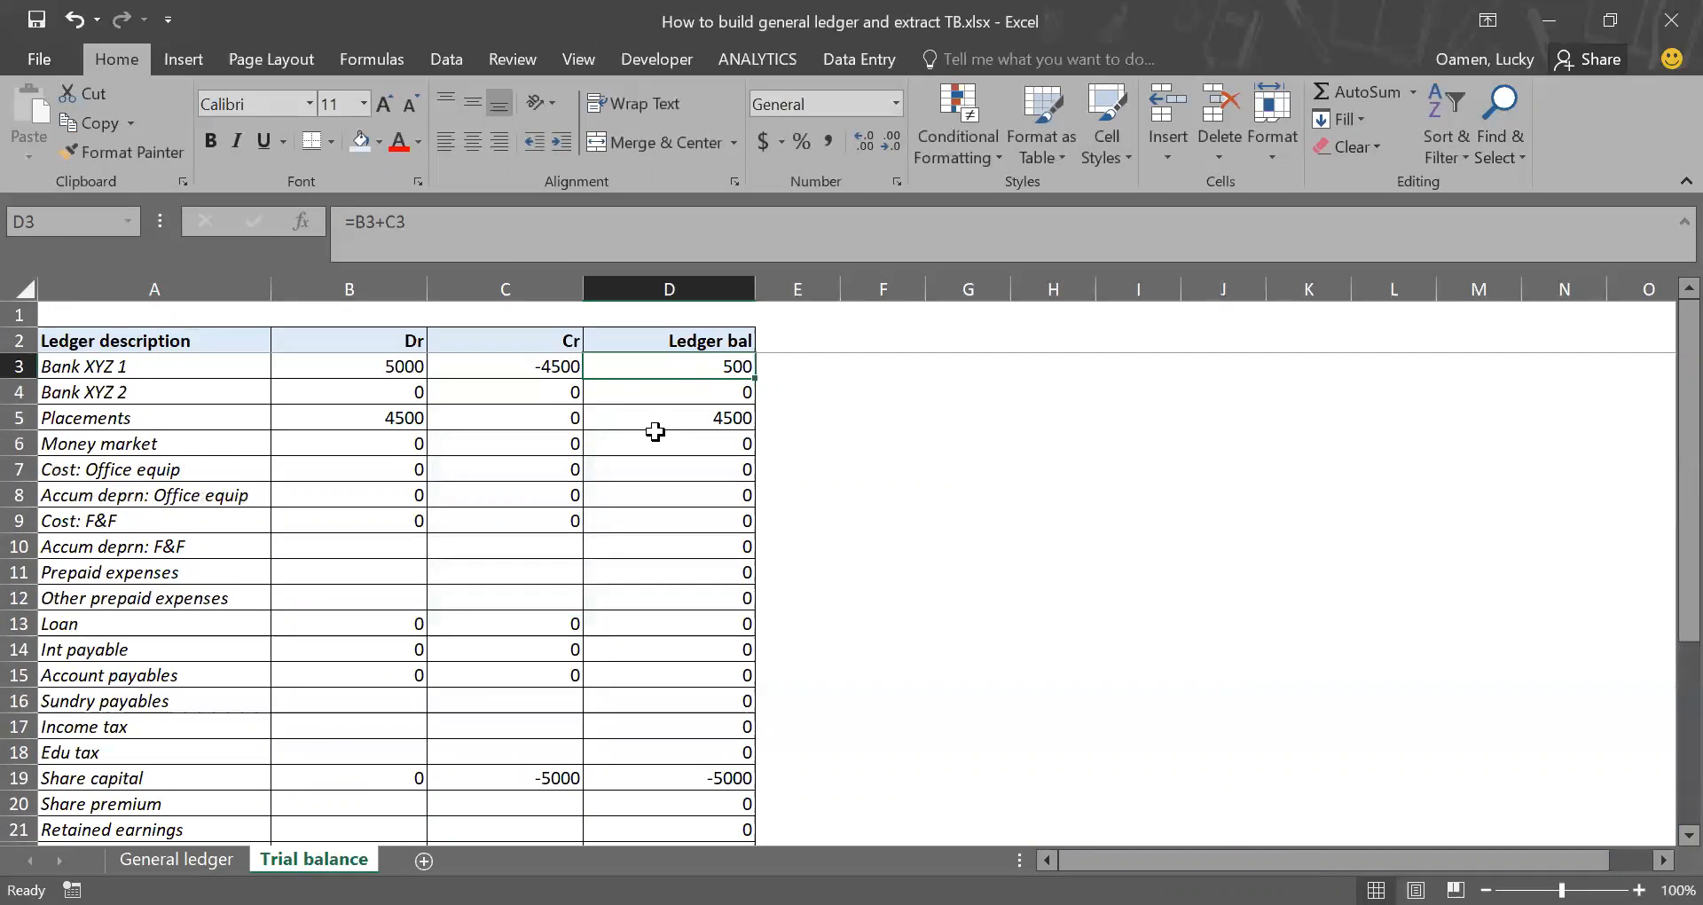
scroll(672, 640, down, 5)
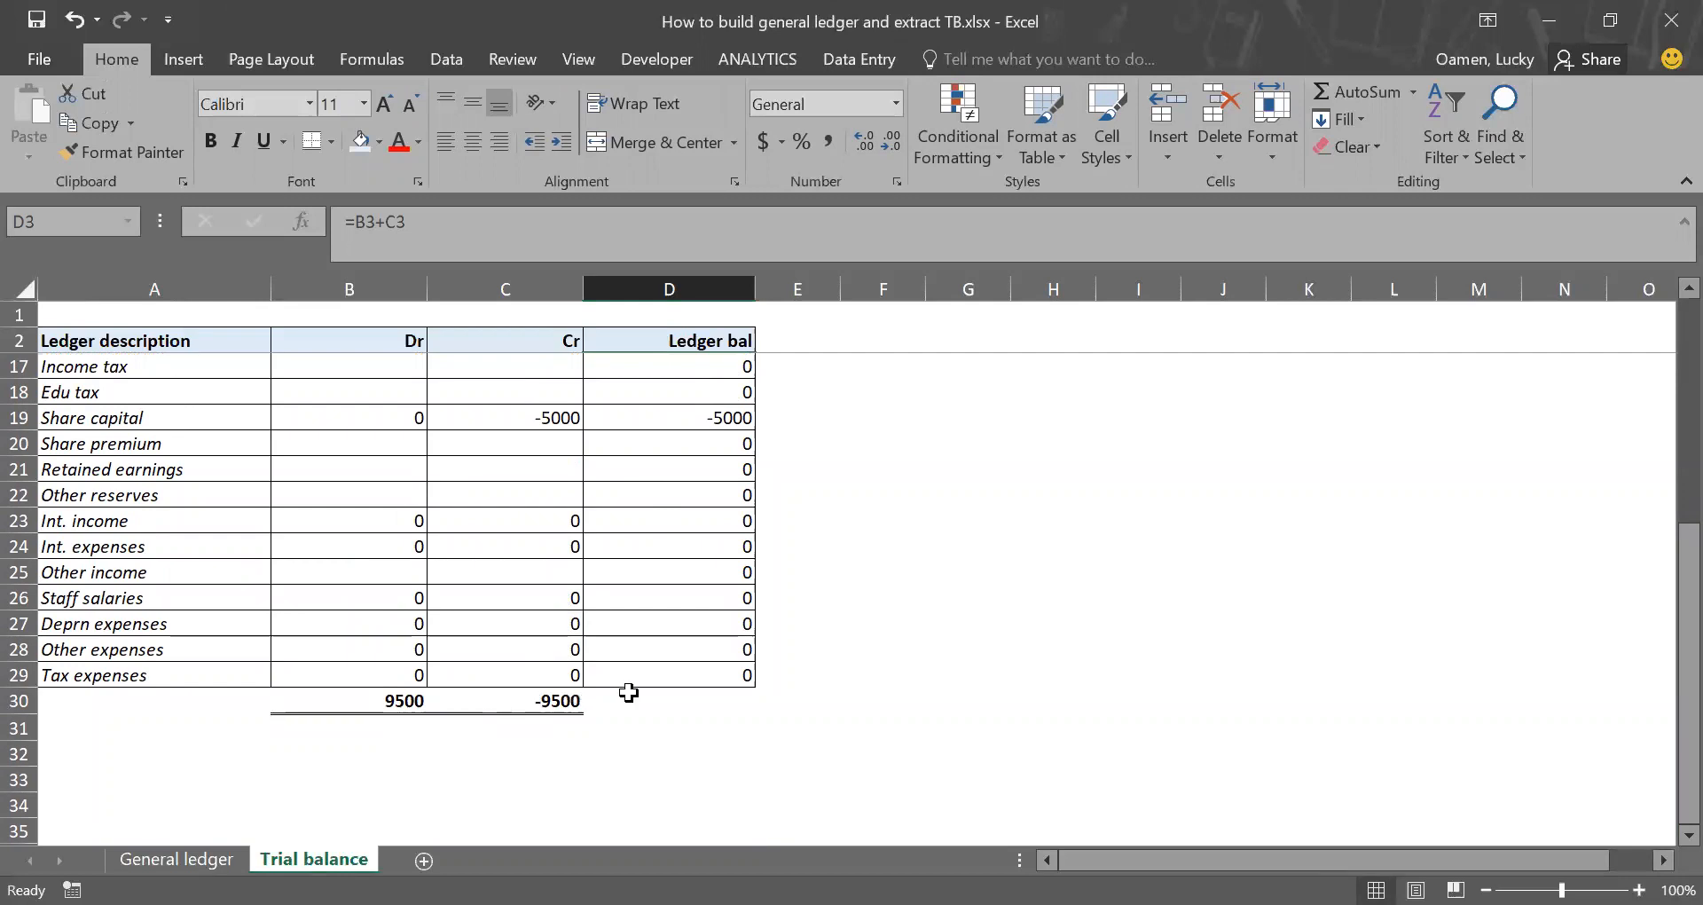
Step: In General ledger, enter 500 in Cost: Office equip for 26-Jun-20 (cell F5)
click(178, 859)
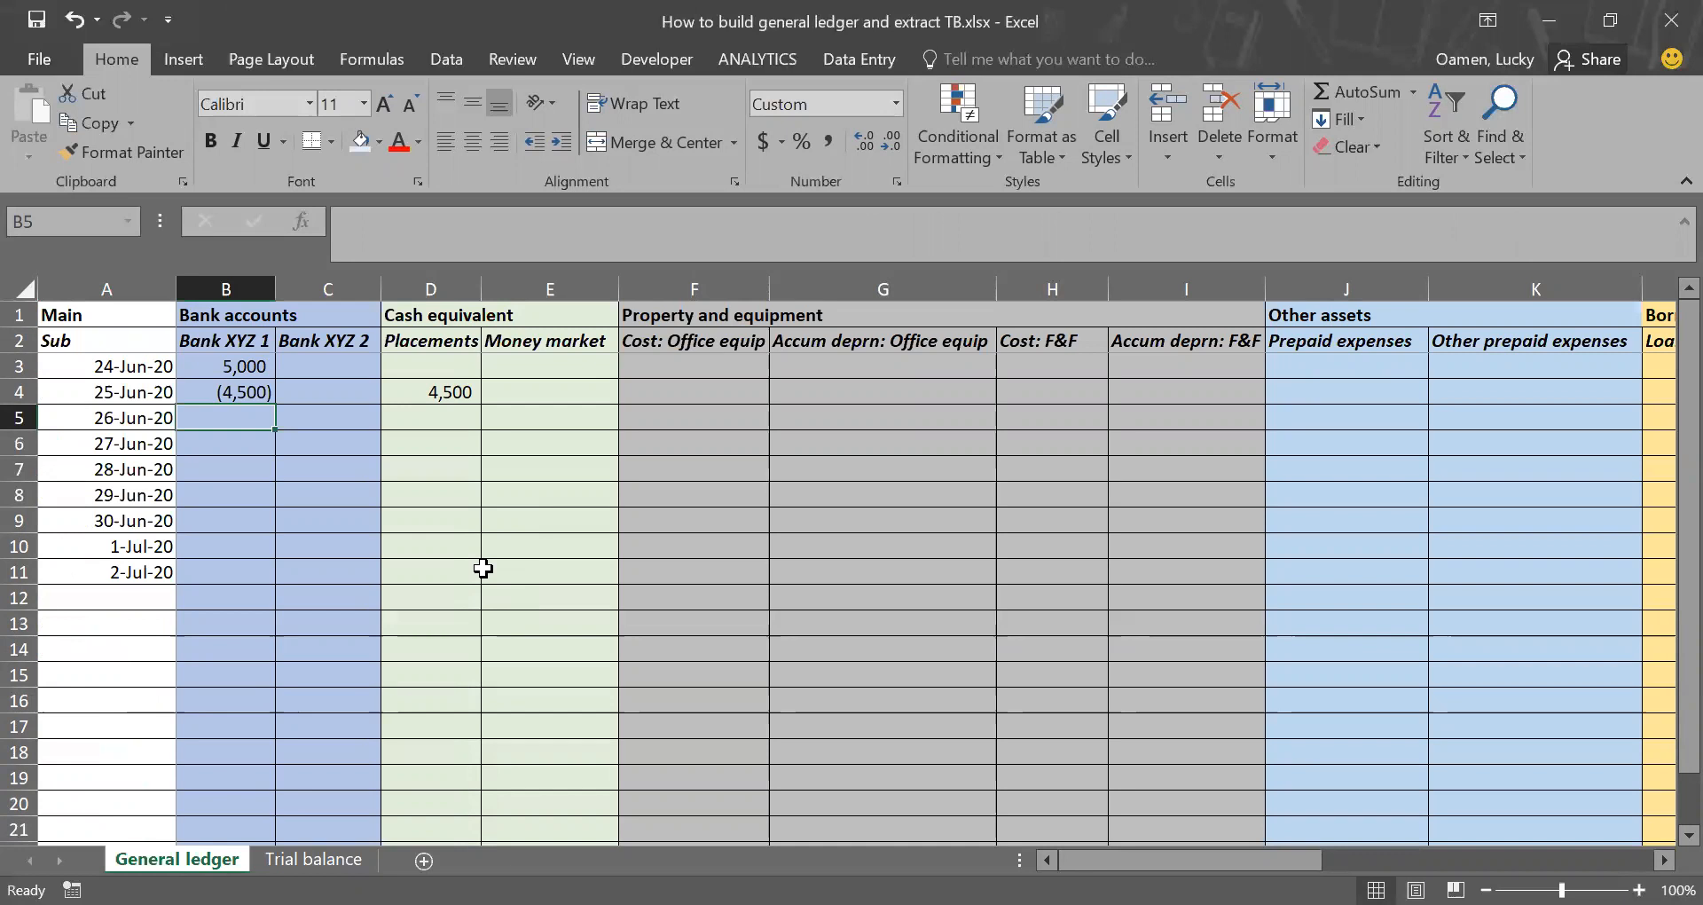
key(Right)
key(Right)
key(Right)
key(Right)
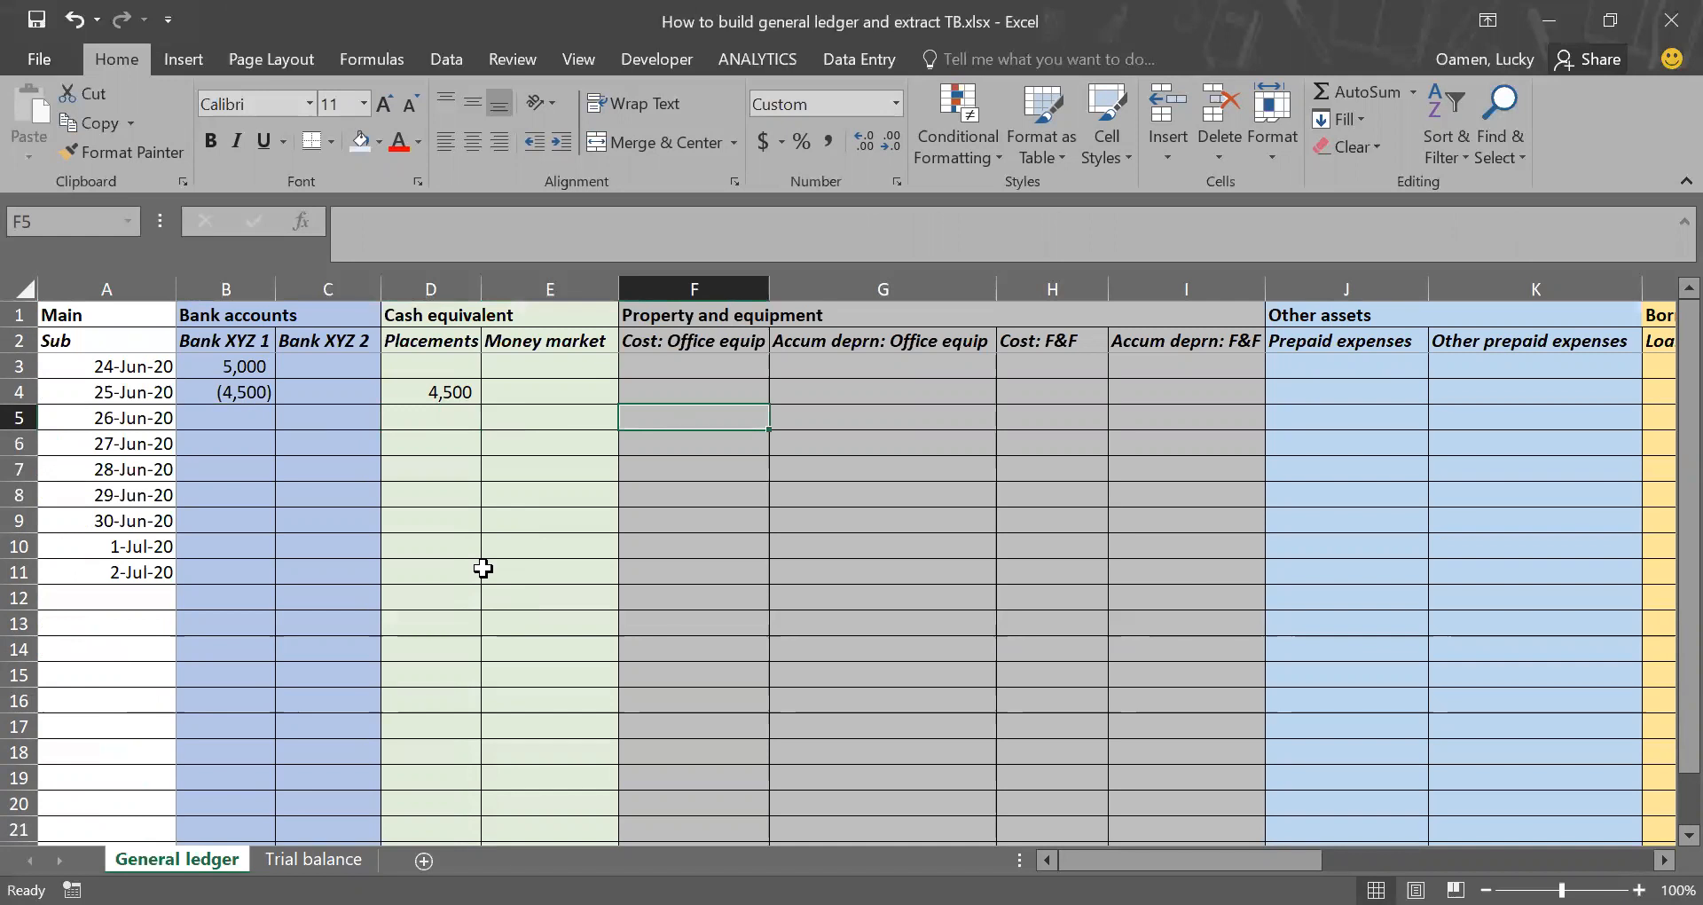
text(500)
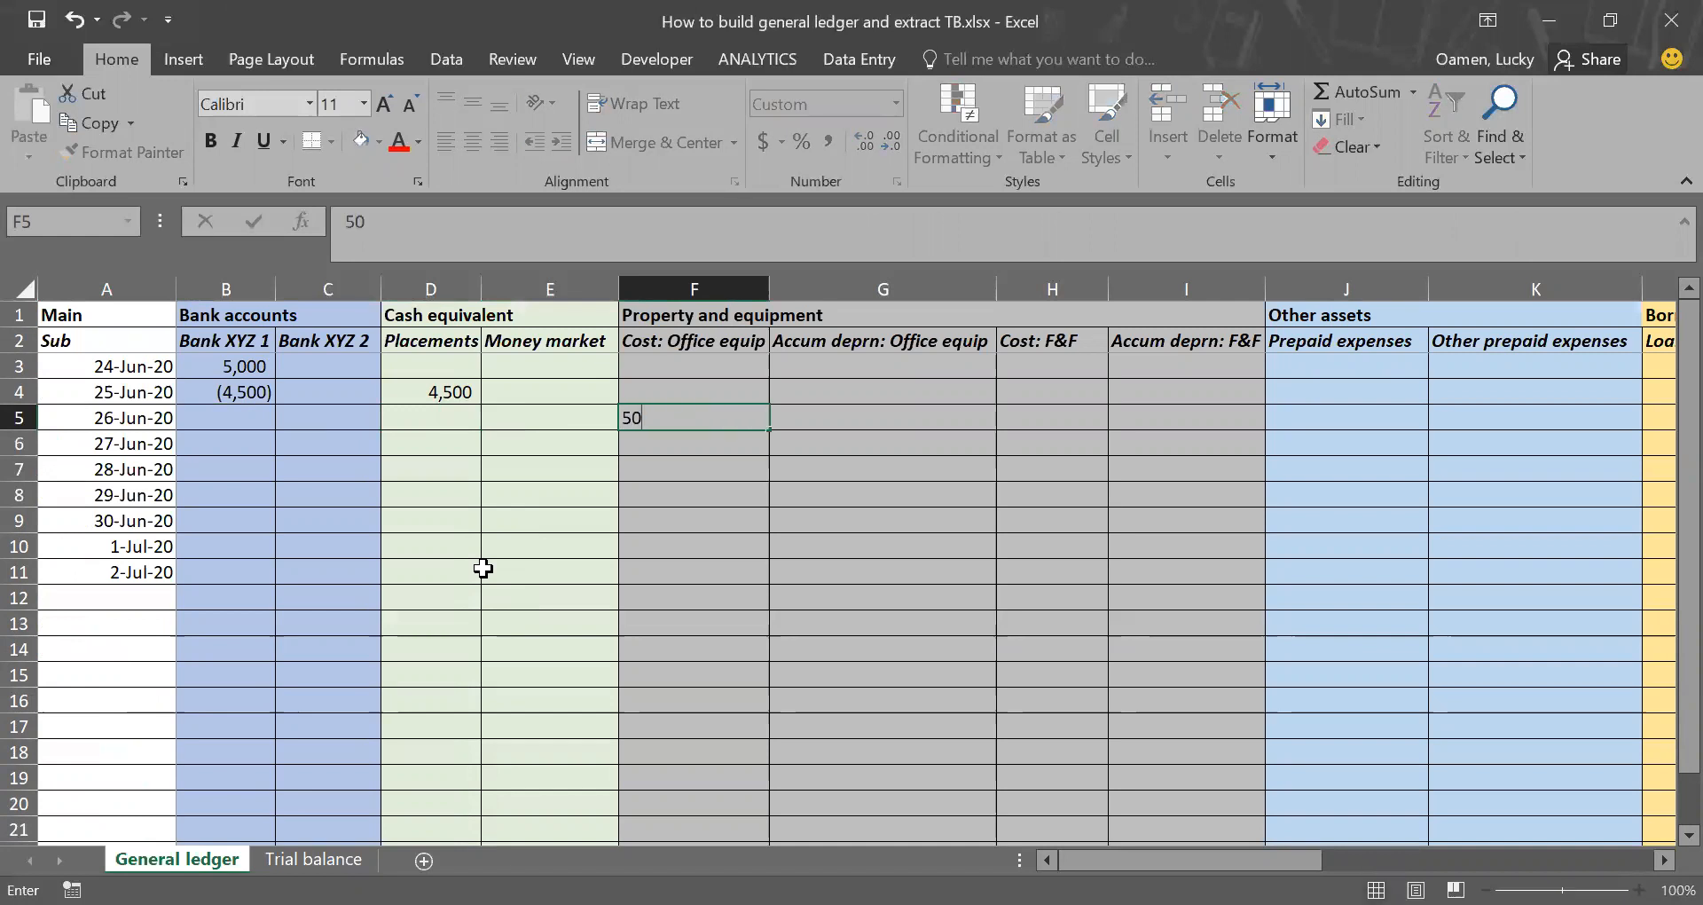
key(Return)
Step: Enter the matching -500 in Bank XYZ 1 for 26-Jun-20 (cell B5)
key(Up)
key(Left)
key(Left)
key(Left)
key(Left)
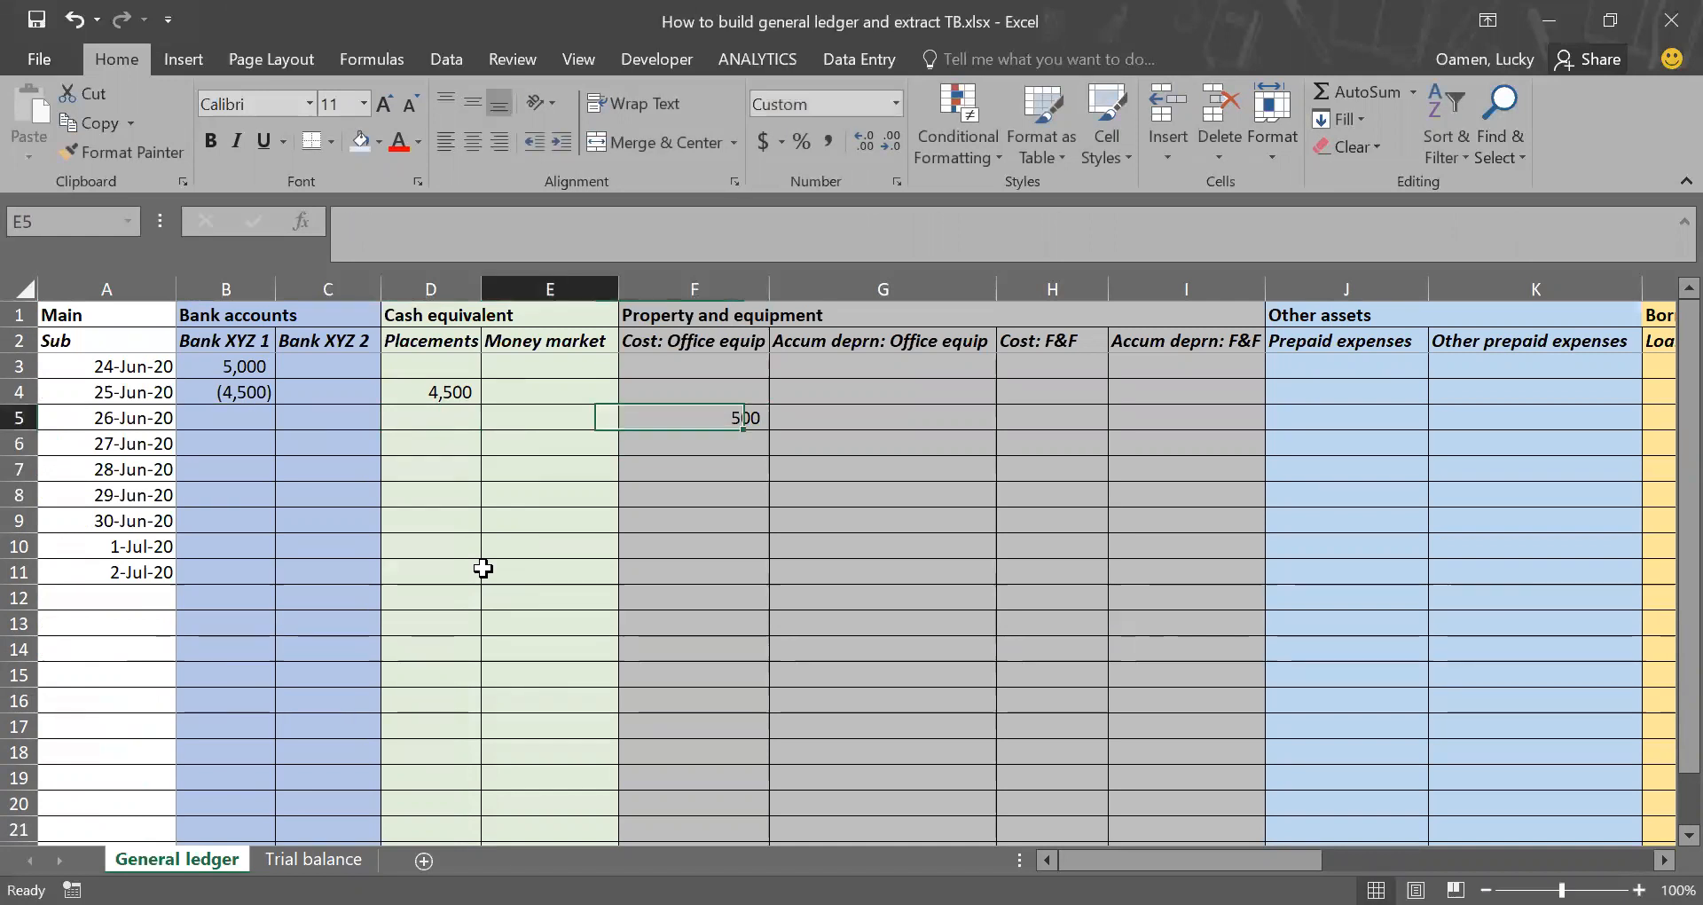
text(-)
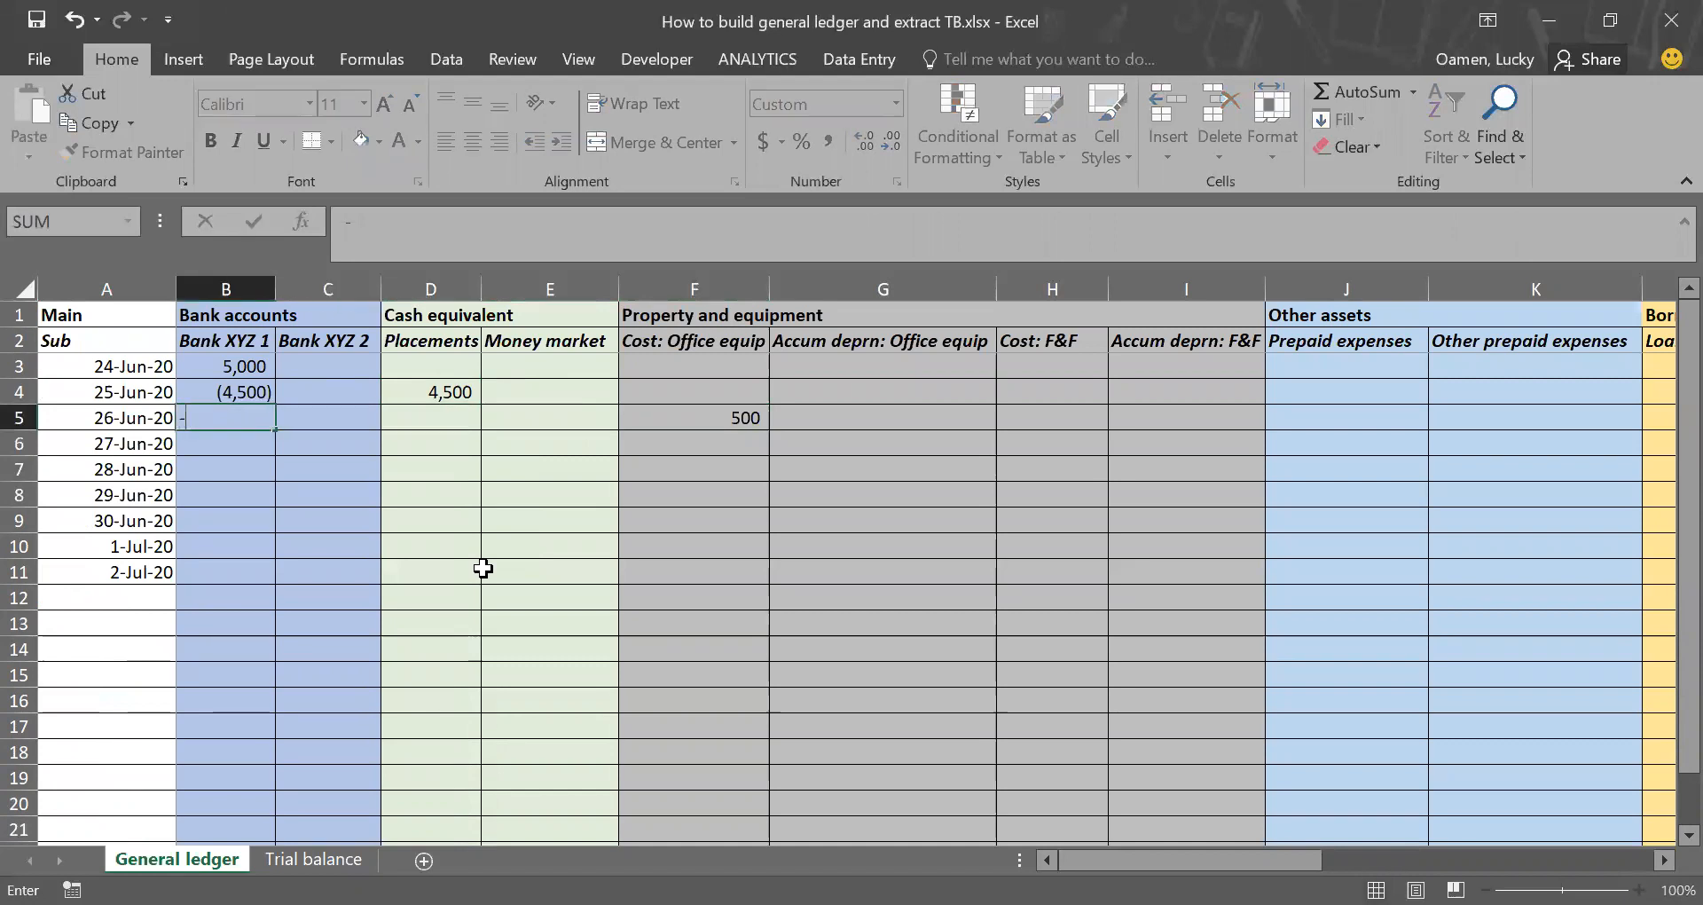
text(500)
key(Return)
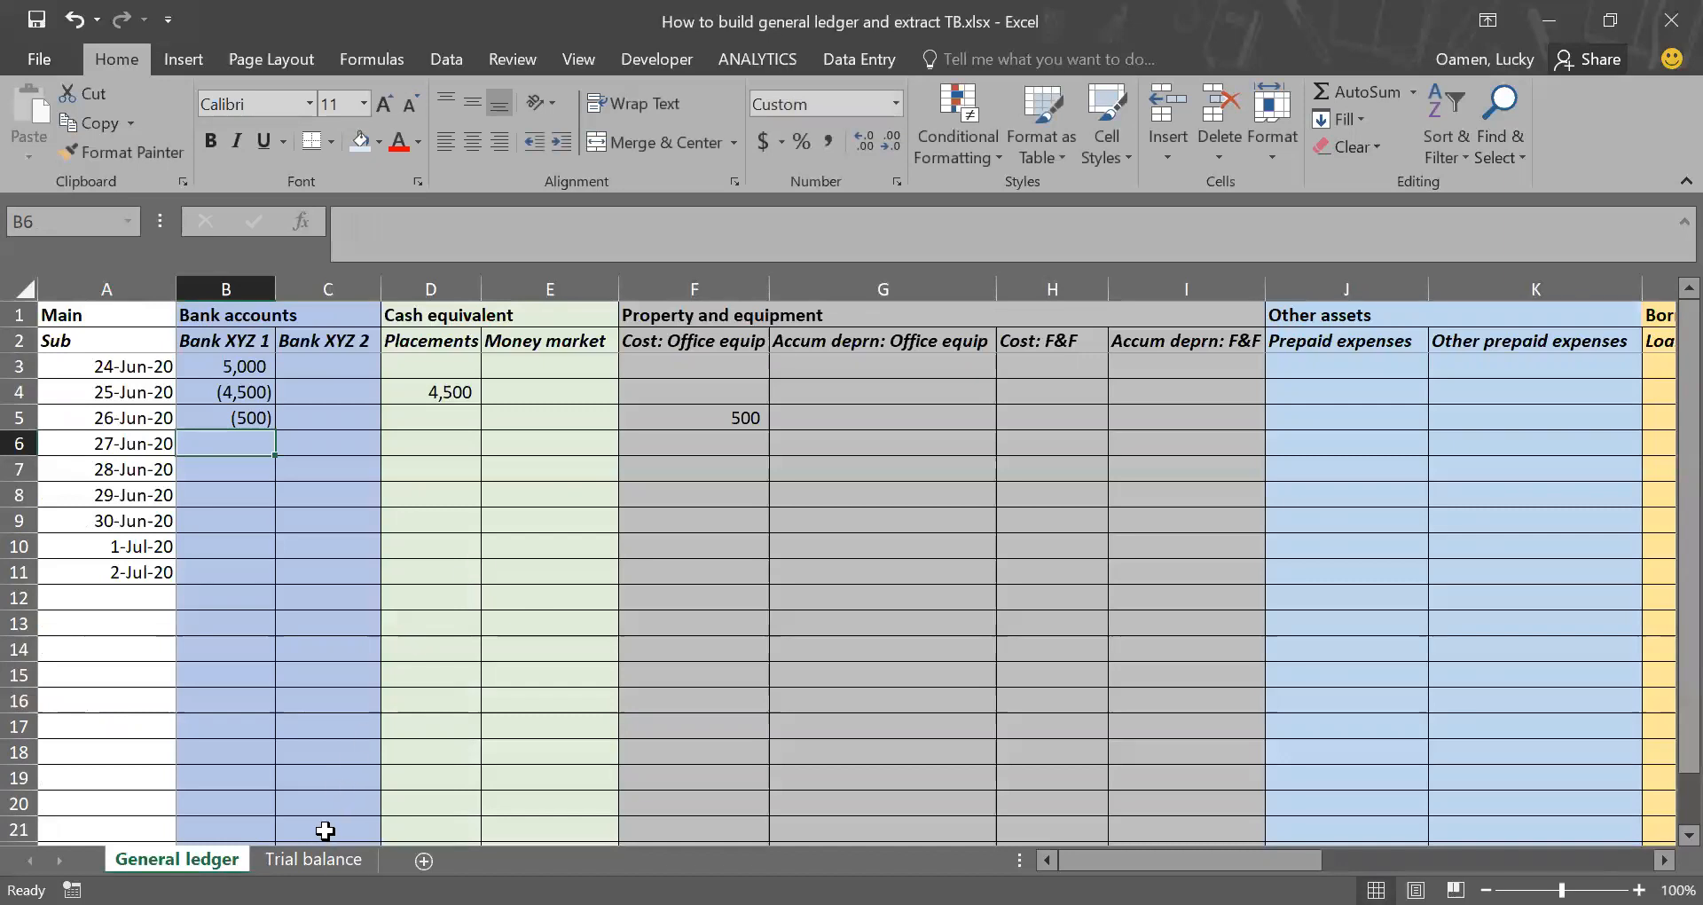
Step: Check the Bank XYZ 1 and Cost: Office equip ledger balances in Trial balance after the equipment posting
click(326, 859)
scroll(563, 621, up, 5)
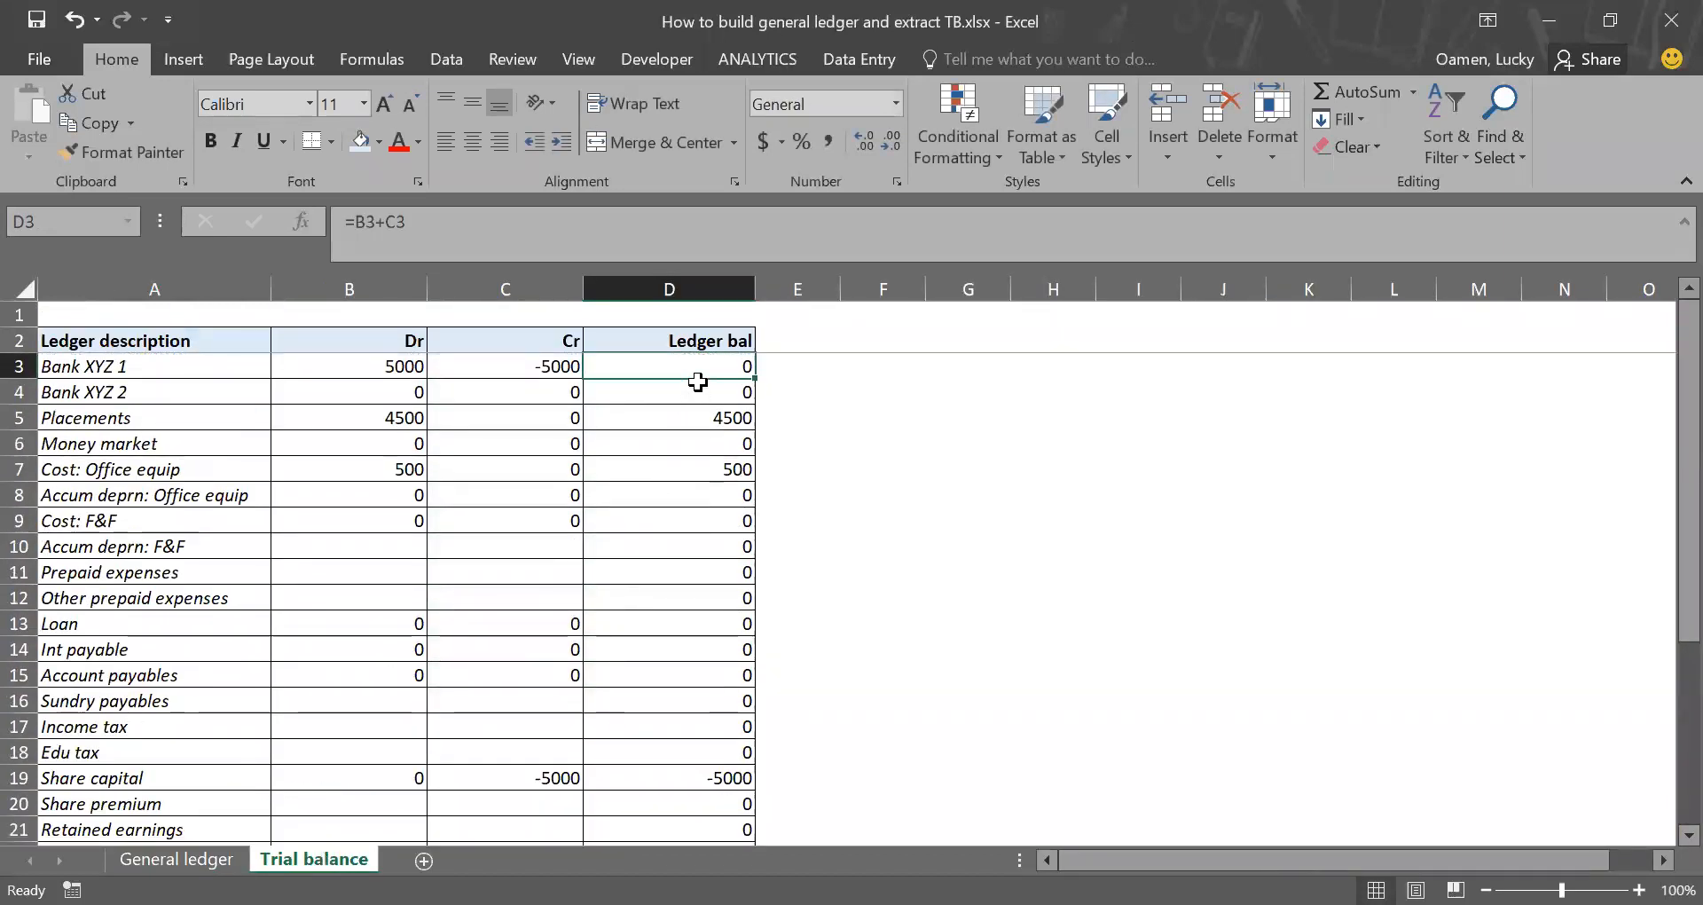
click(698, 471)
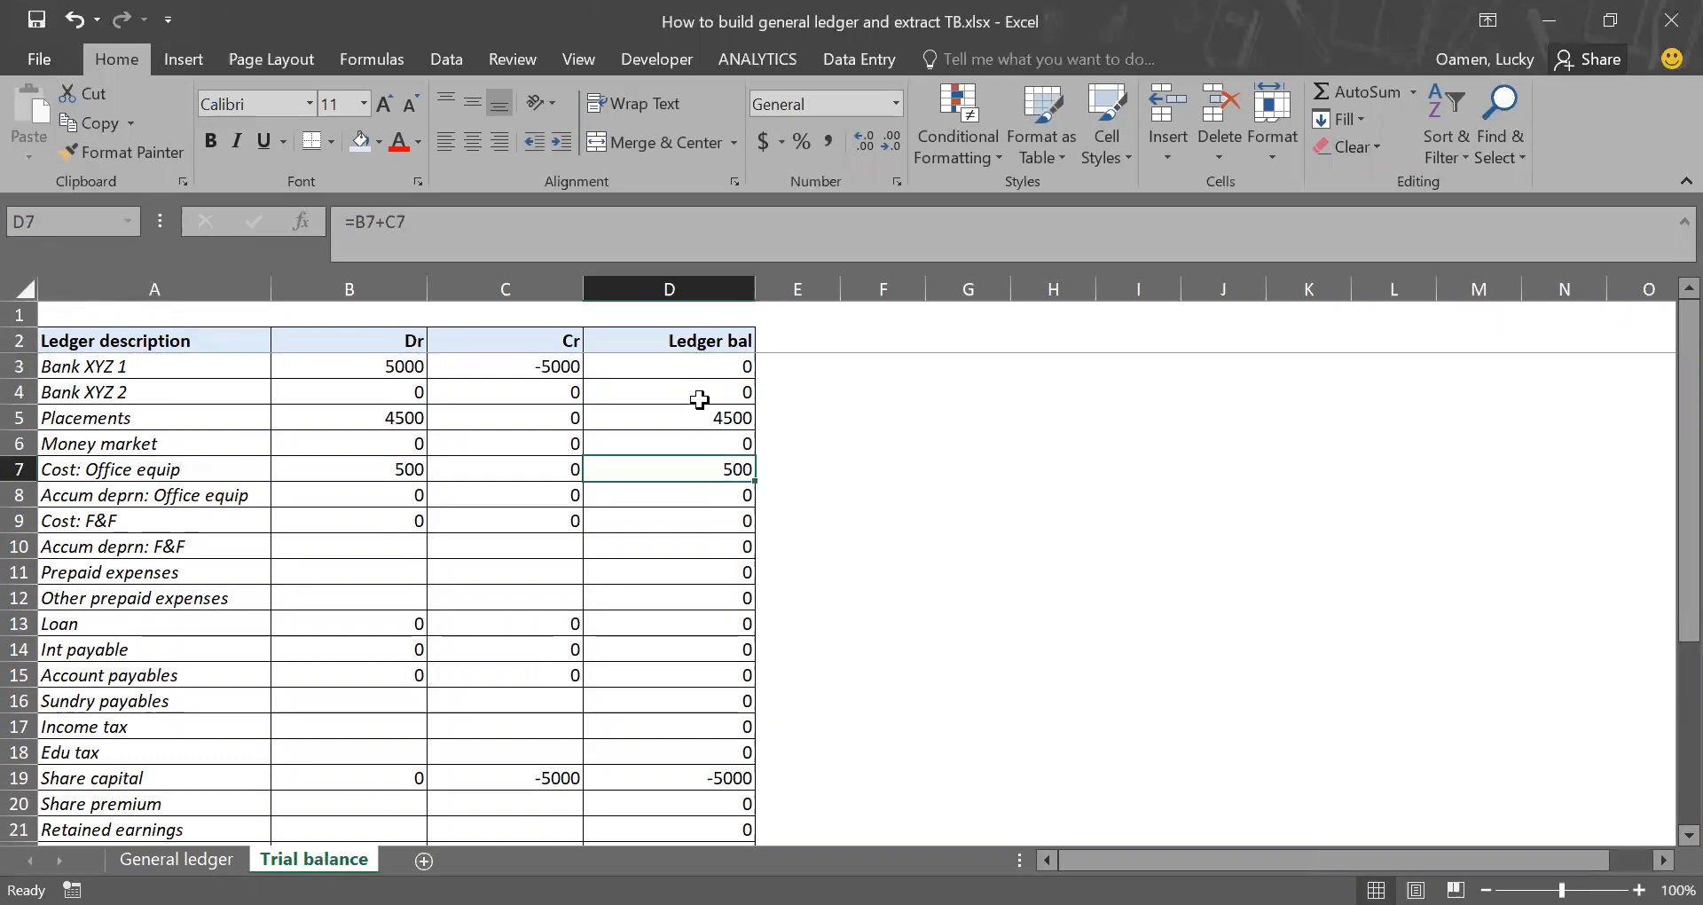
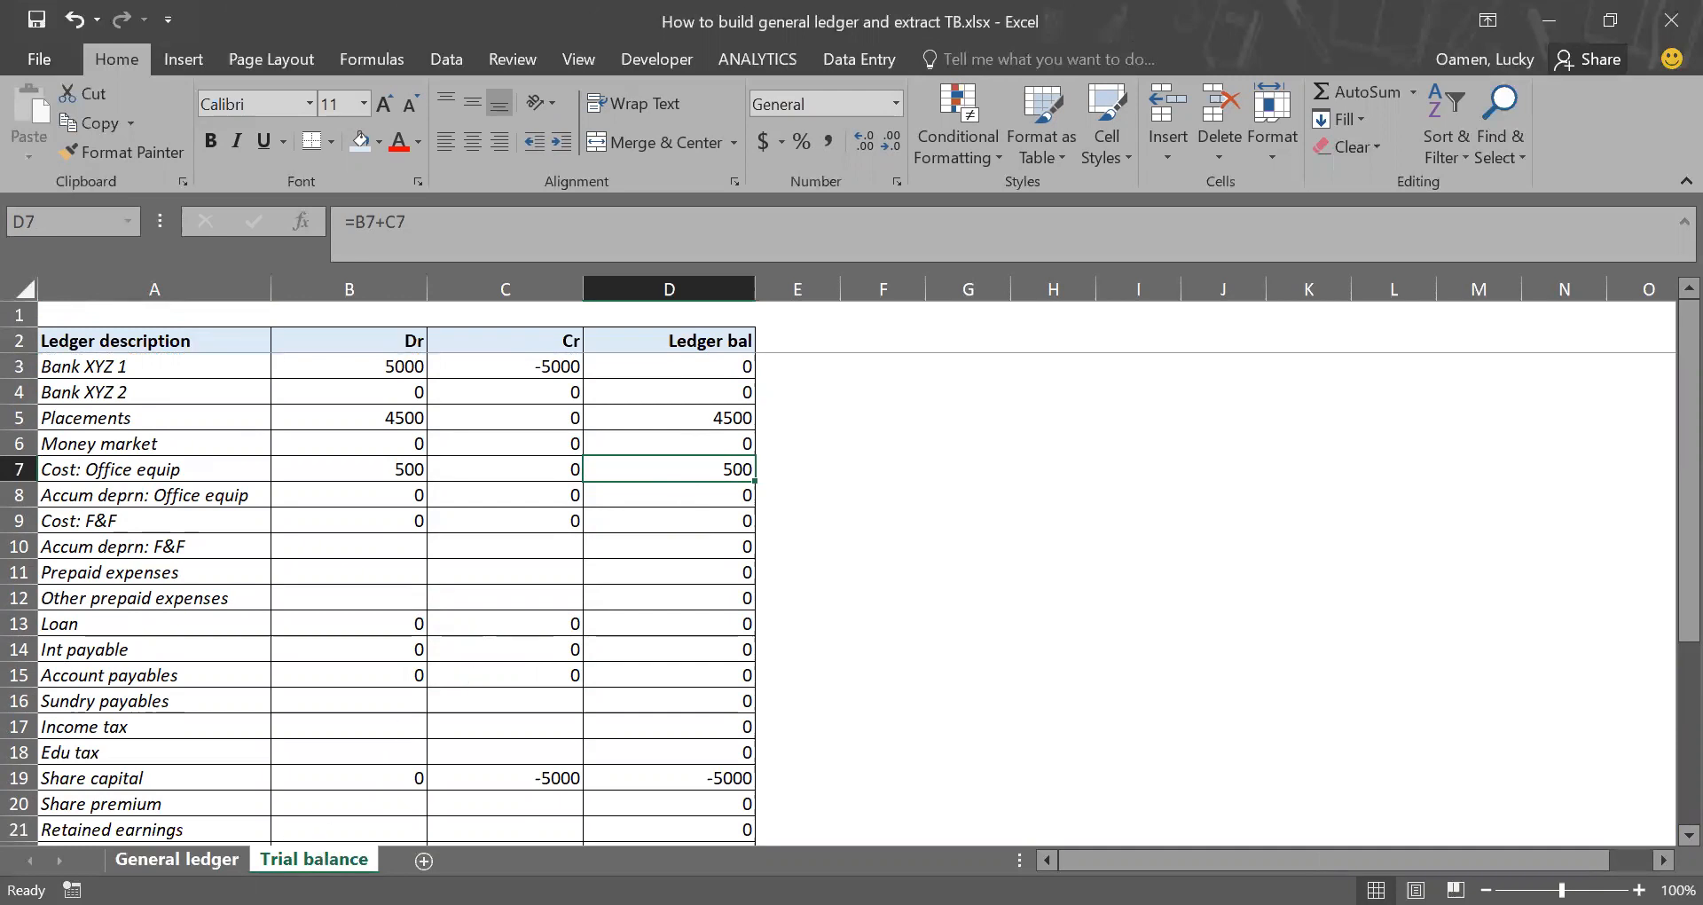
Step: In General ledger, try posting -1.5 with one decimal place to Accum deprn: Office equip for 26-Jun-20 (cell G5)
click(177, 858)
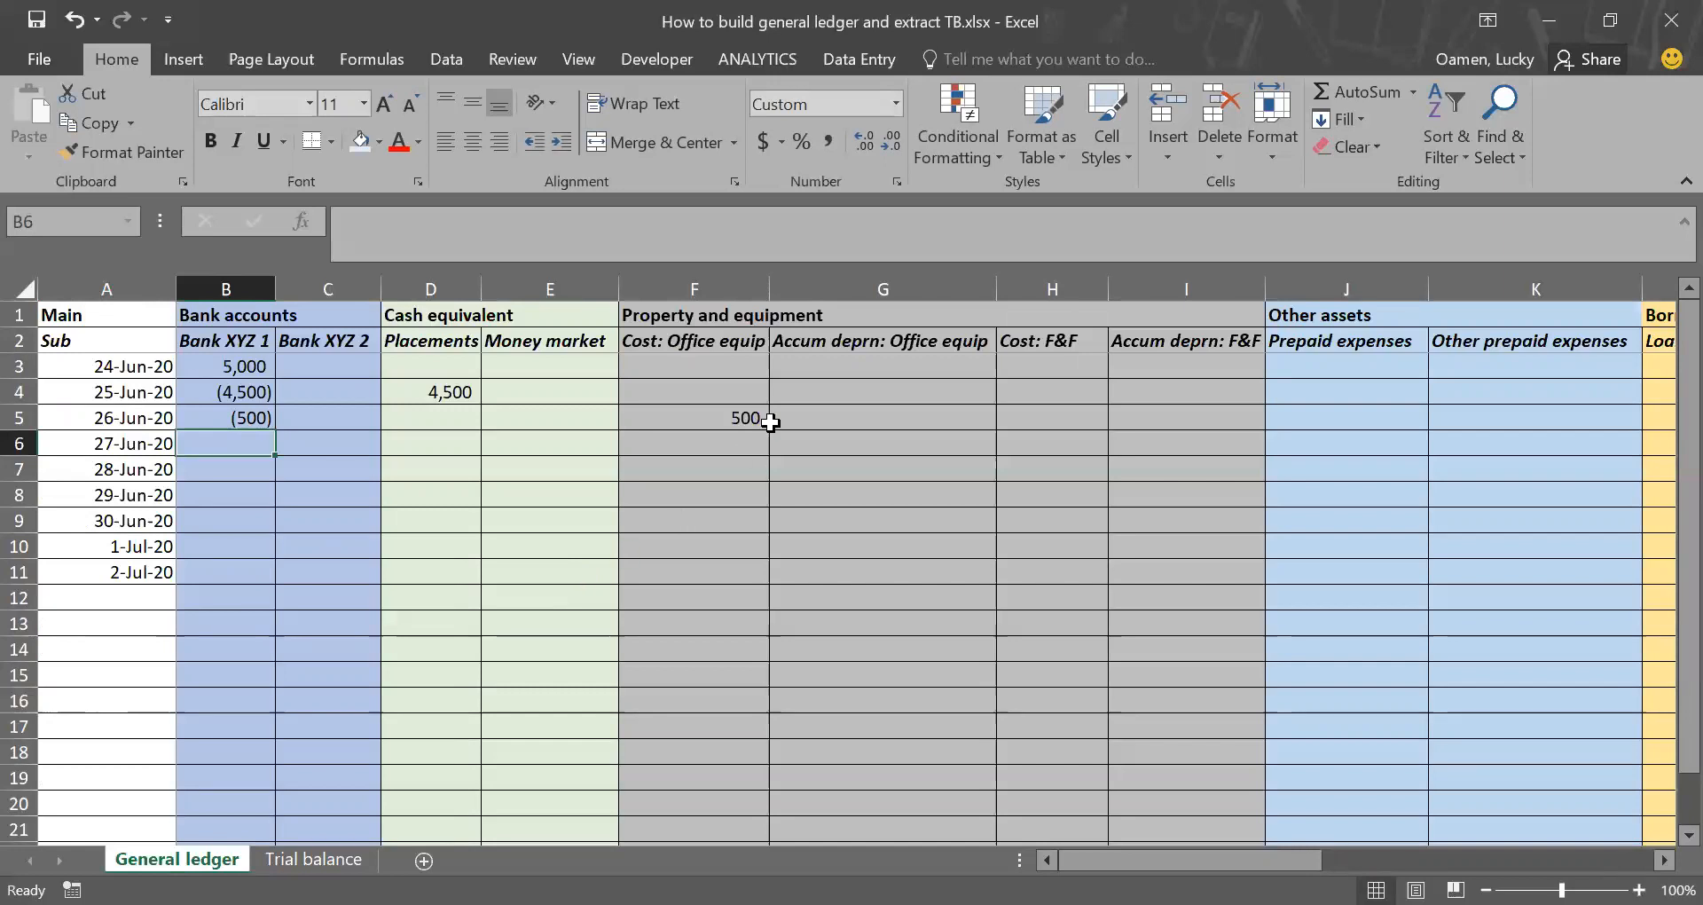
click(839, 414)
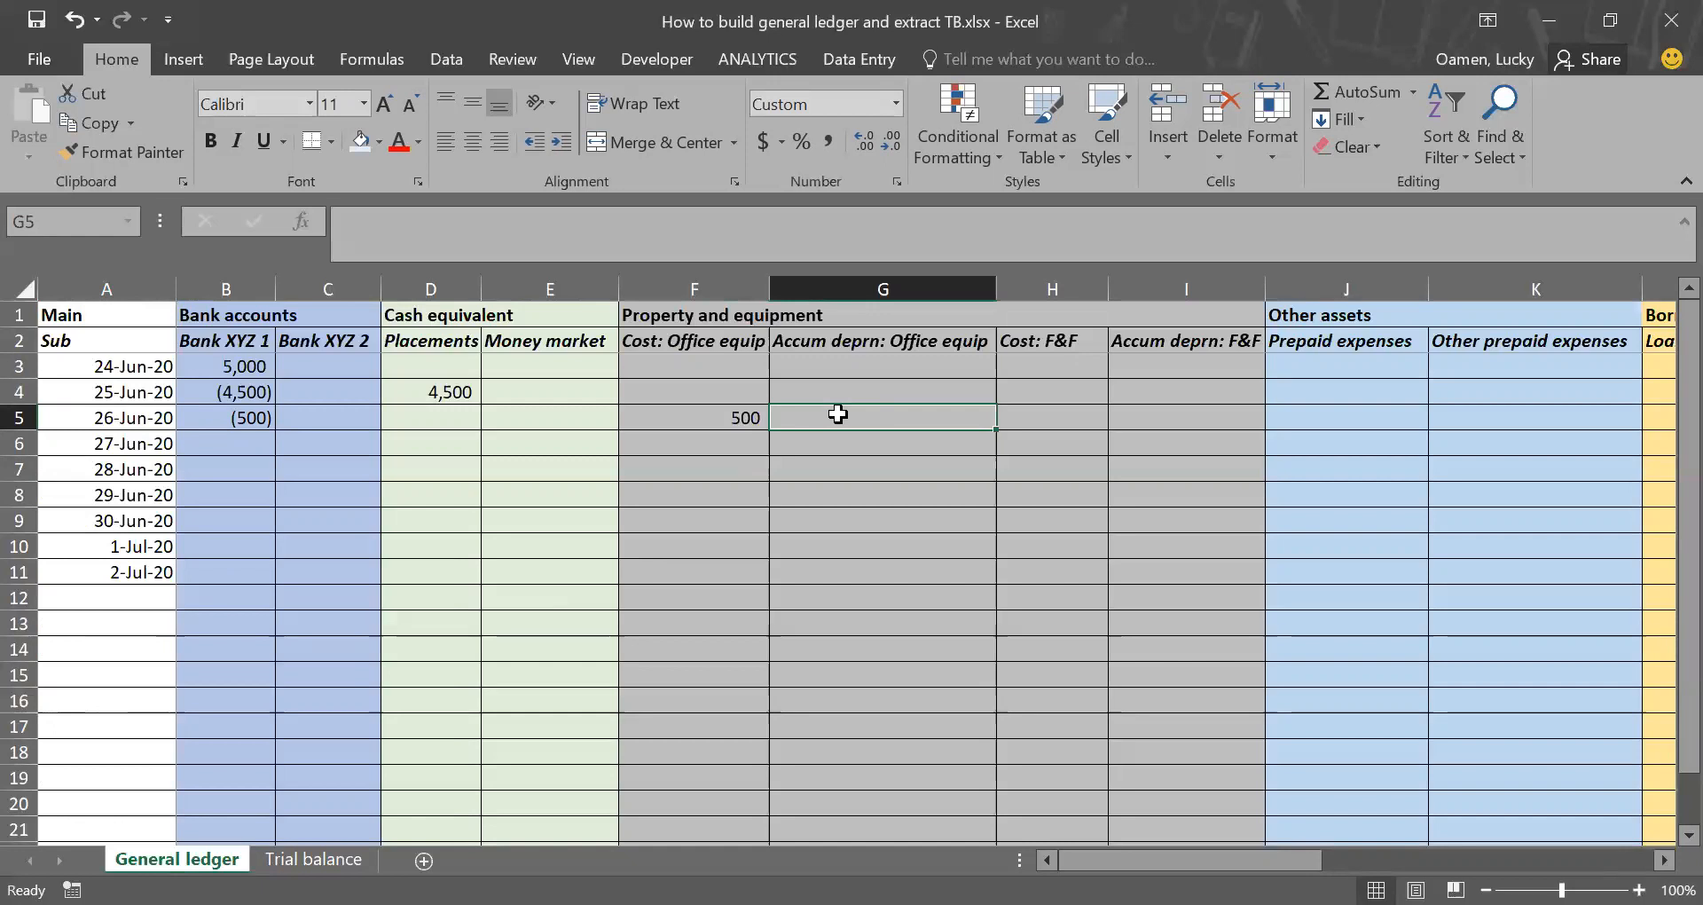
text(-1.5)
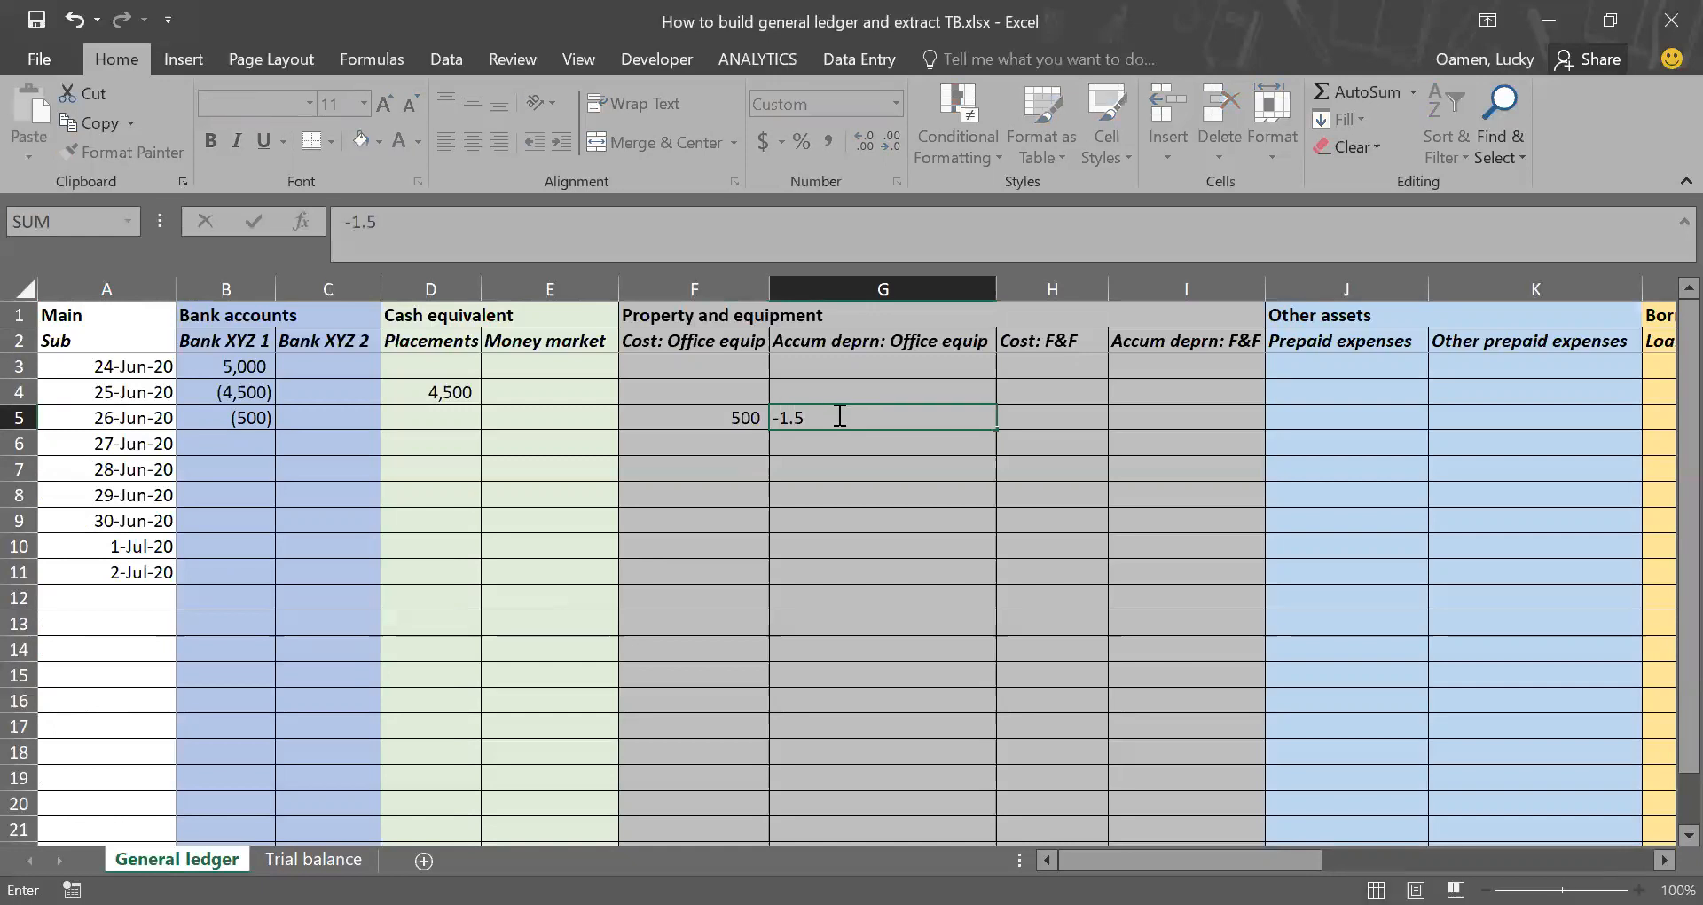
key(ctrl+Return)
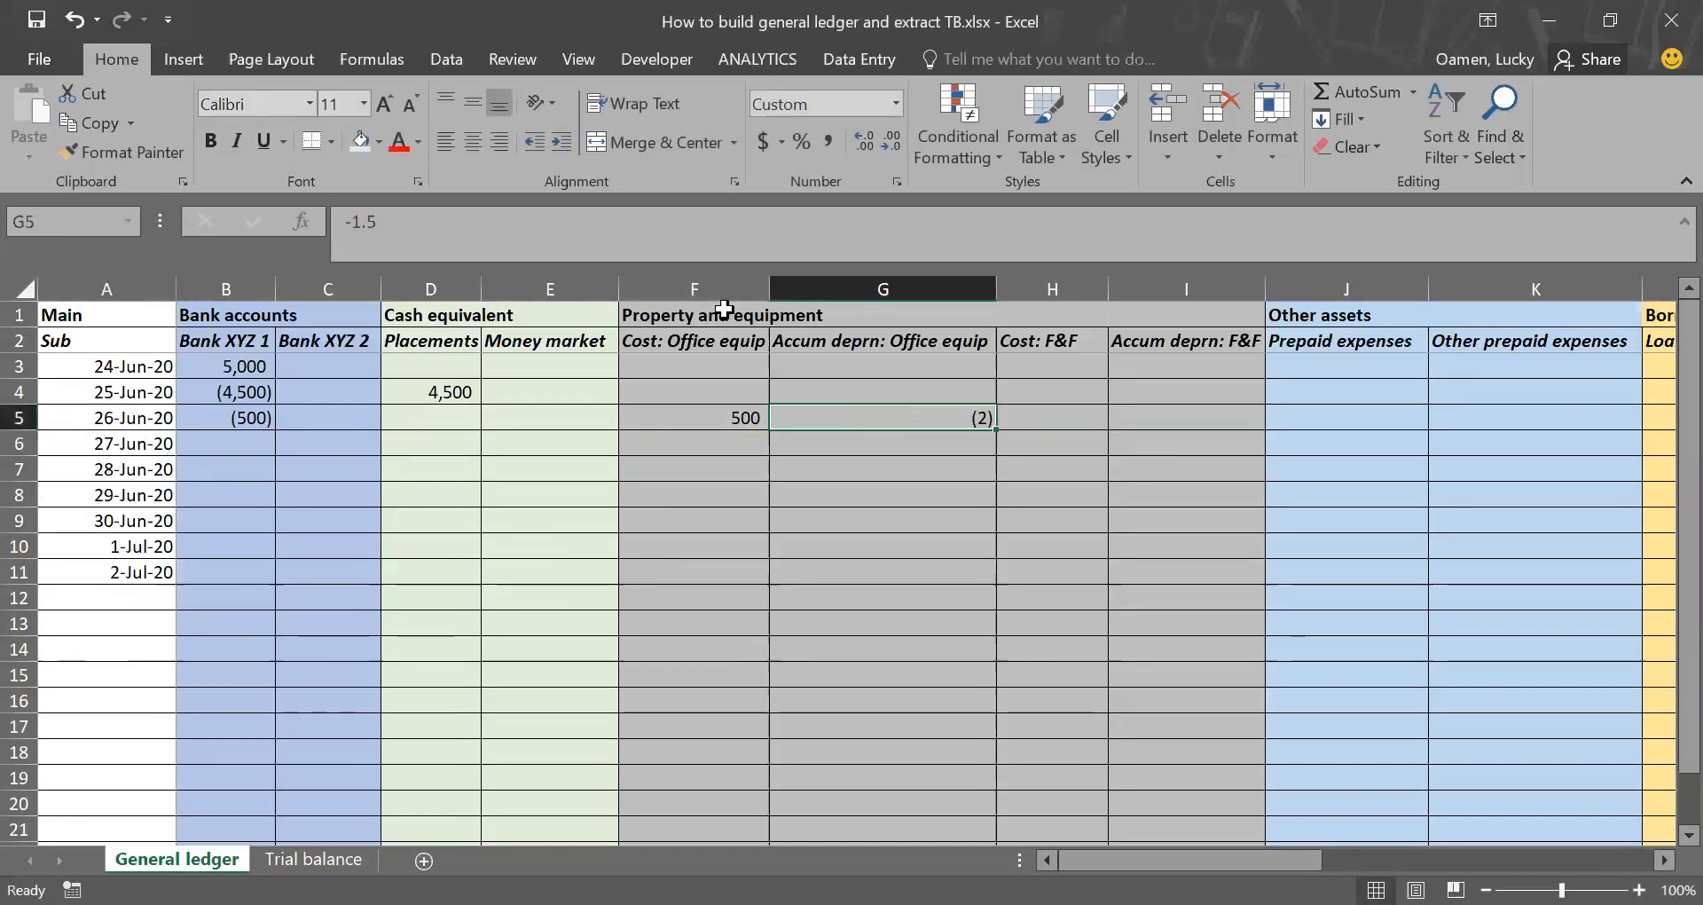
click(851, 142)
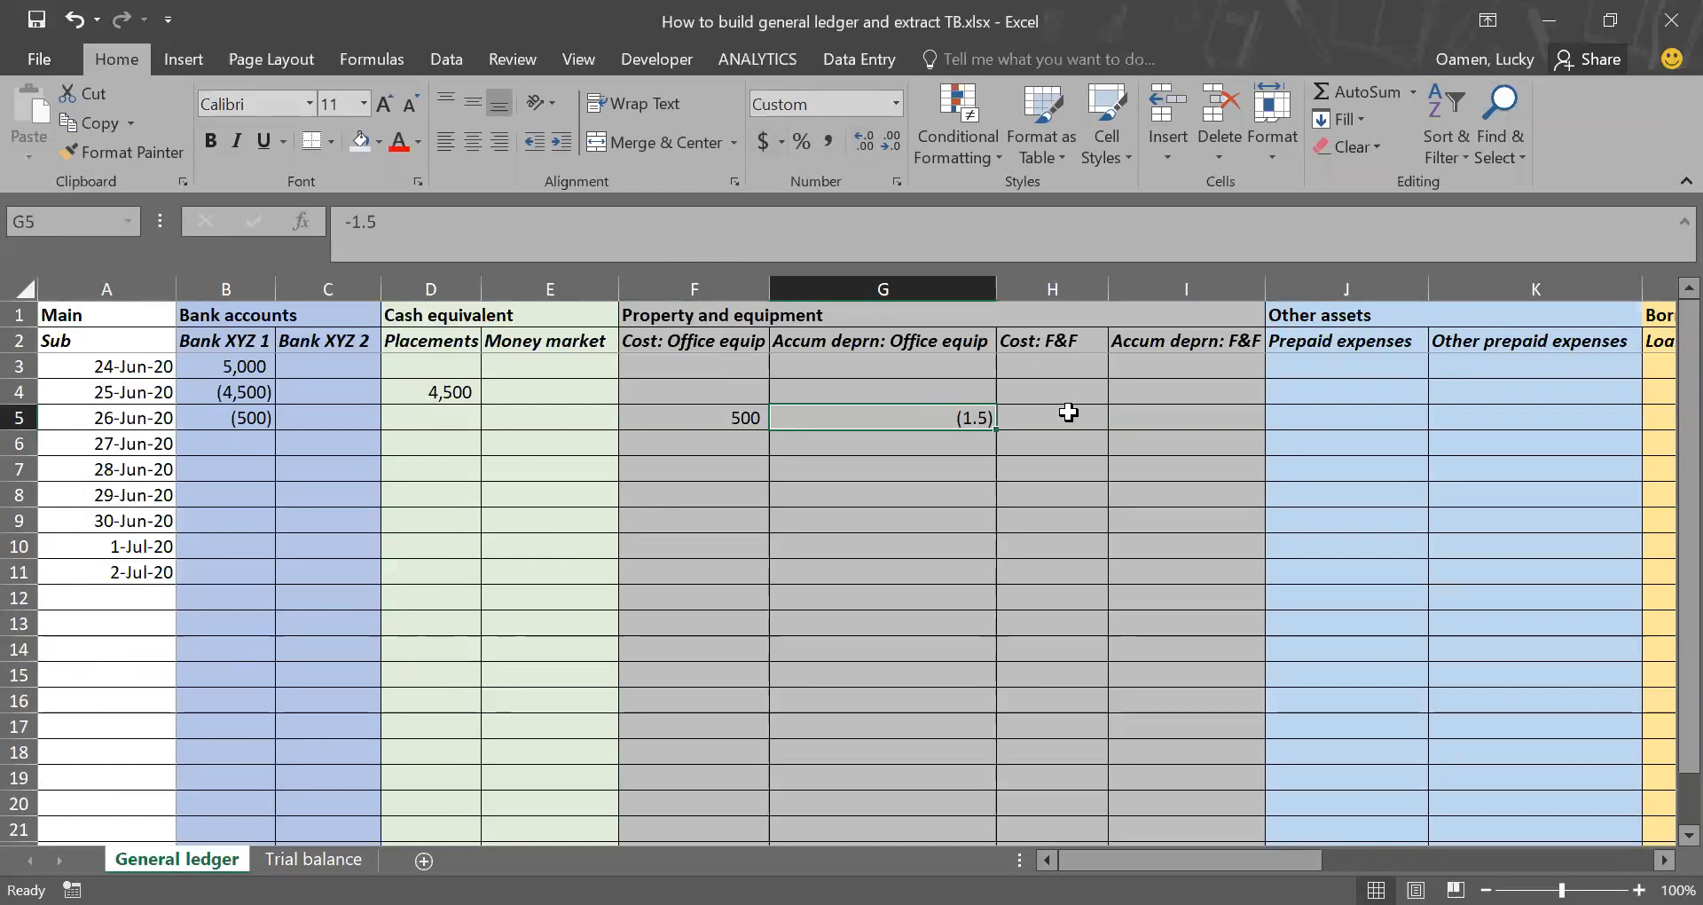
scroll(1047, 412, right, 2)
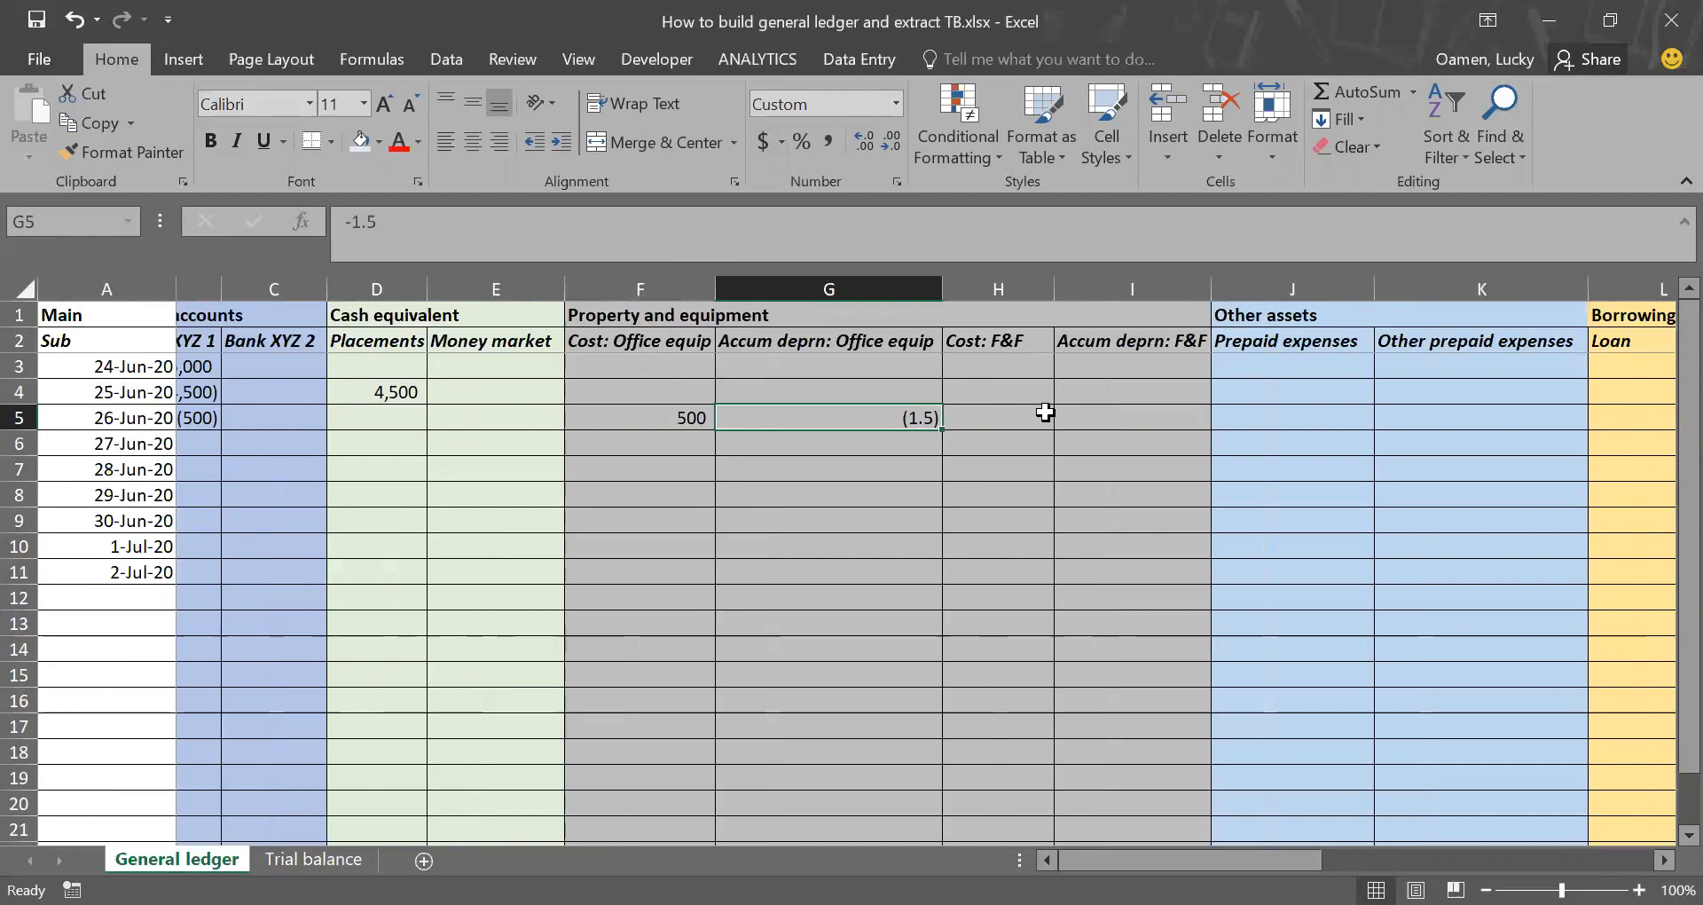
key(Delete)
Step: Enter -1.5 in Accum deprn: Office equip for 30-Jun-20 (cell G9), displayed with one decimal place
click(233, 521)
key(Right)
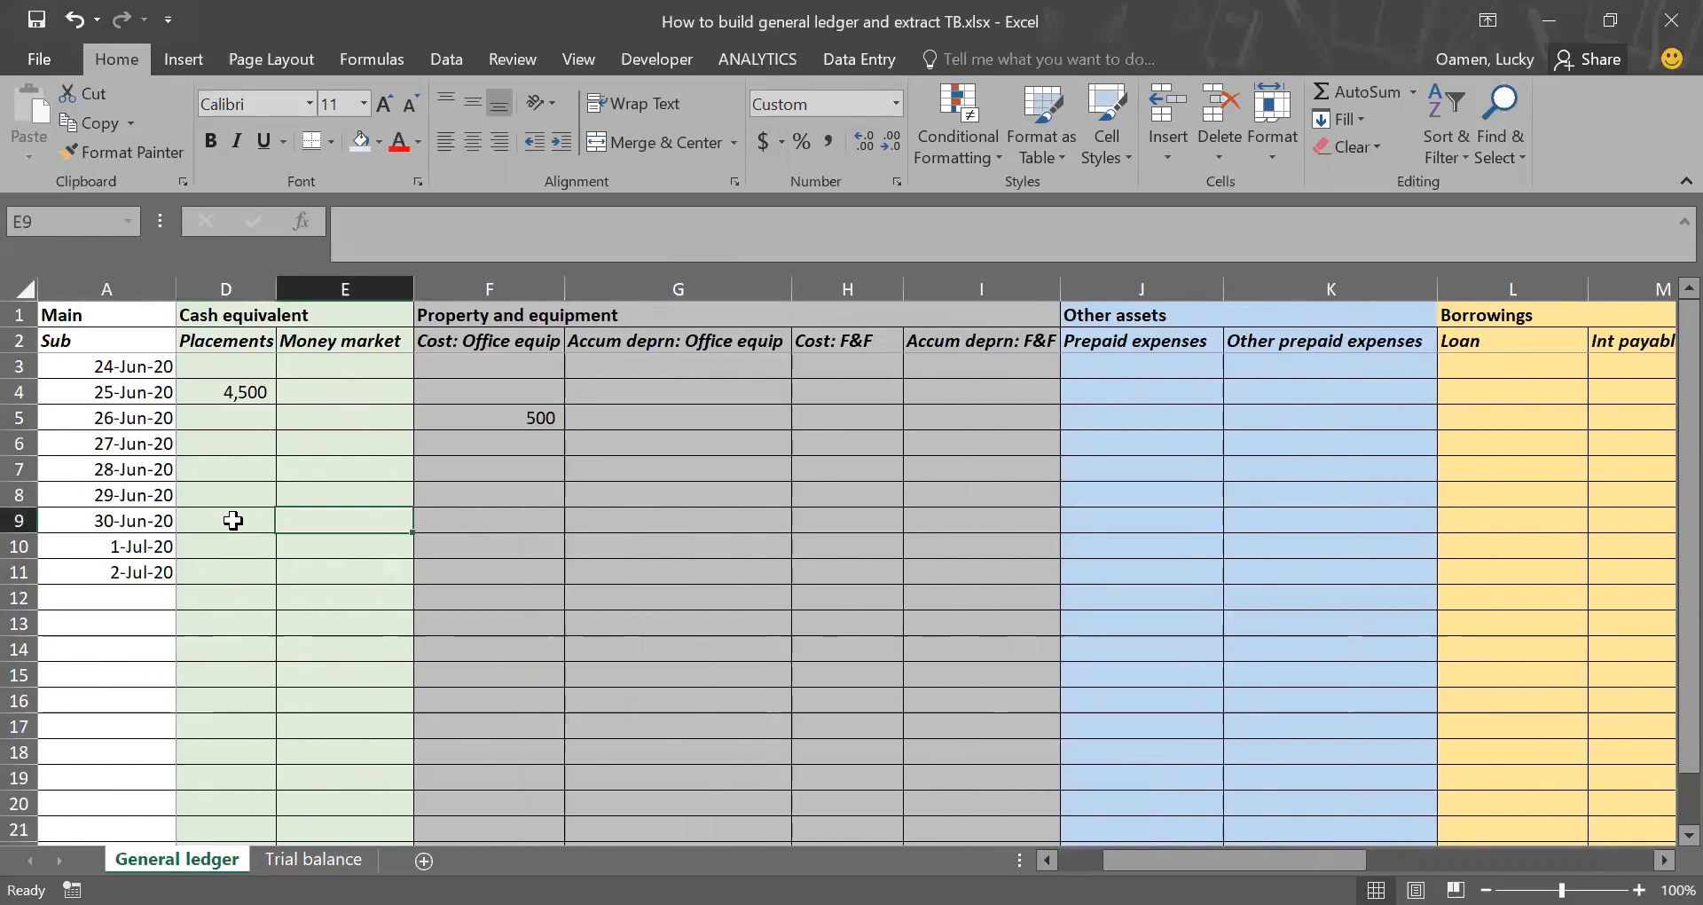
key(Right)
key(Right)
key(Right)
key(Left)
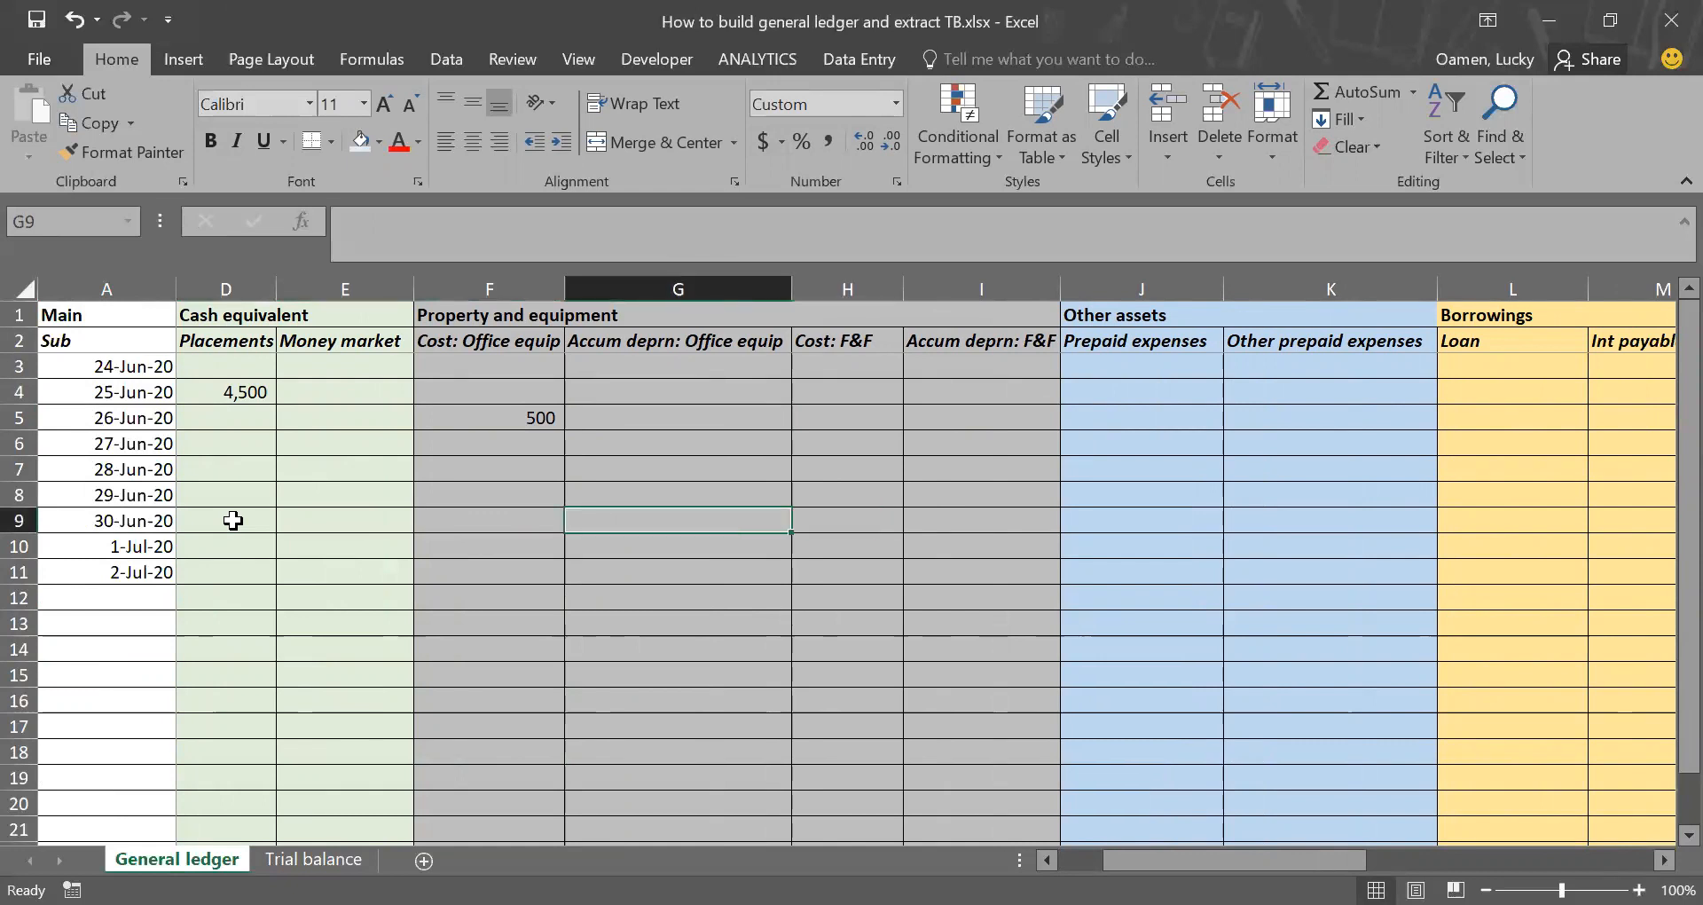
text(-1.5)
key(ctrl+Return)
click(866, 140)
Step: Enter the matching 1.5 in Deprn expenses for 30-Jun-20 (cell Z9), displayed with one decimal place
key(Right)
key(Right)
key(Right)
key(Right)
key(Right)
key(Right)
key(Right)
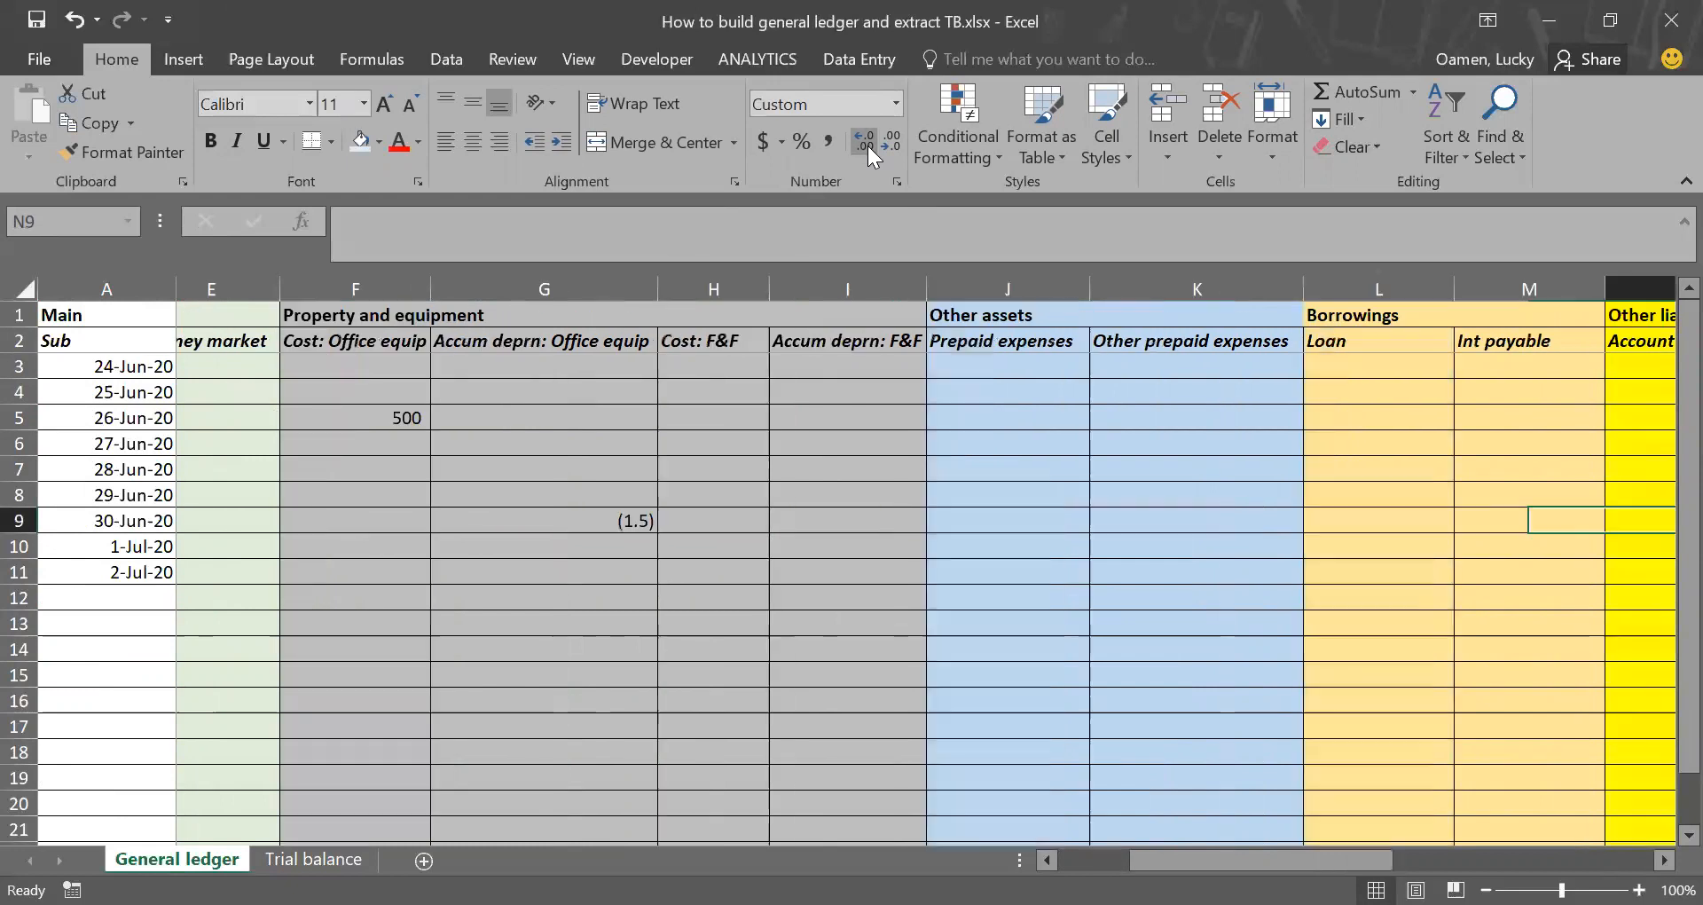
key(Right)
key(Right)
key(Right)
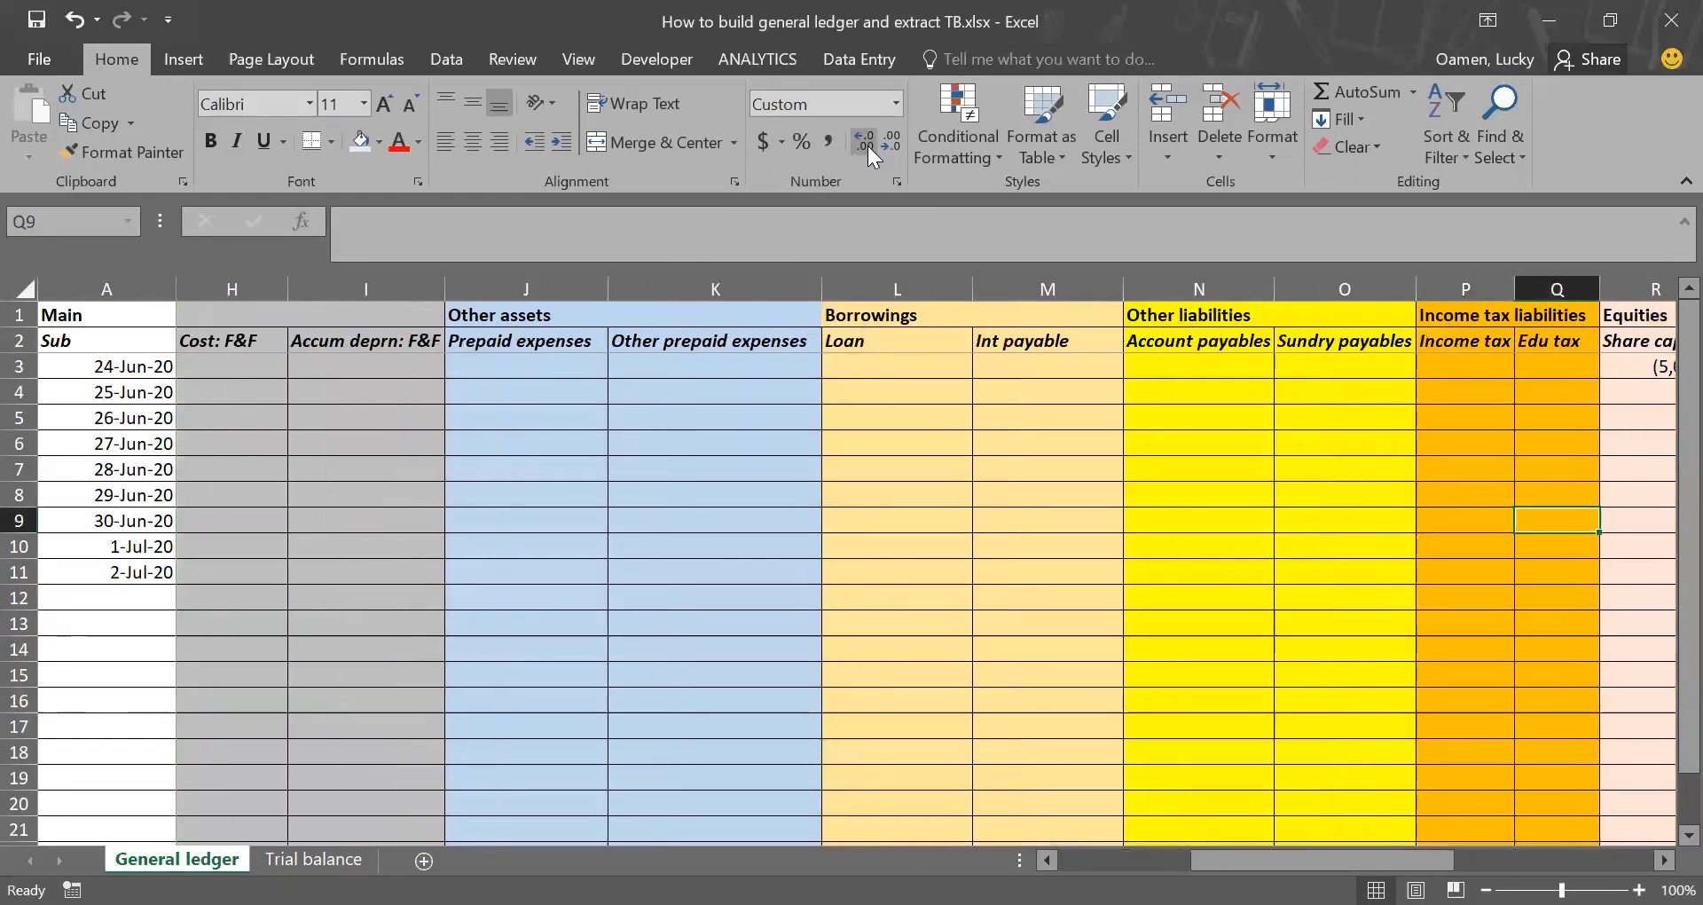
key(Right)
key(Right)
key(Right)
key(Right)
key(Right)
key(Right)
key(Right)
key(Right)
key(Right)
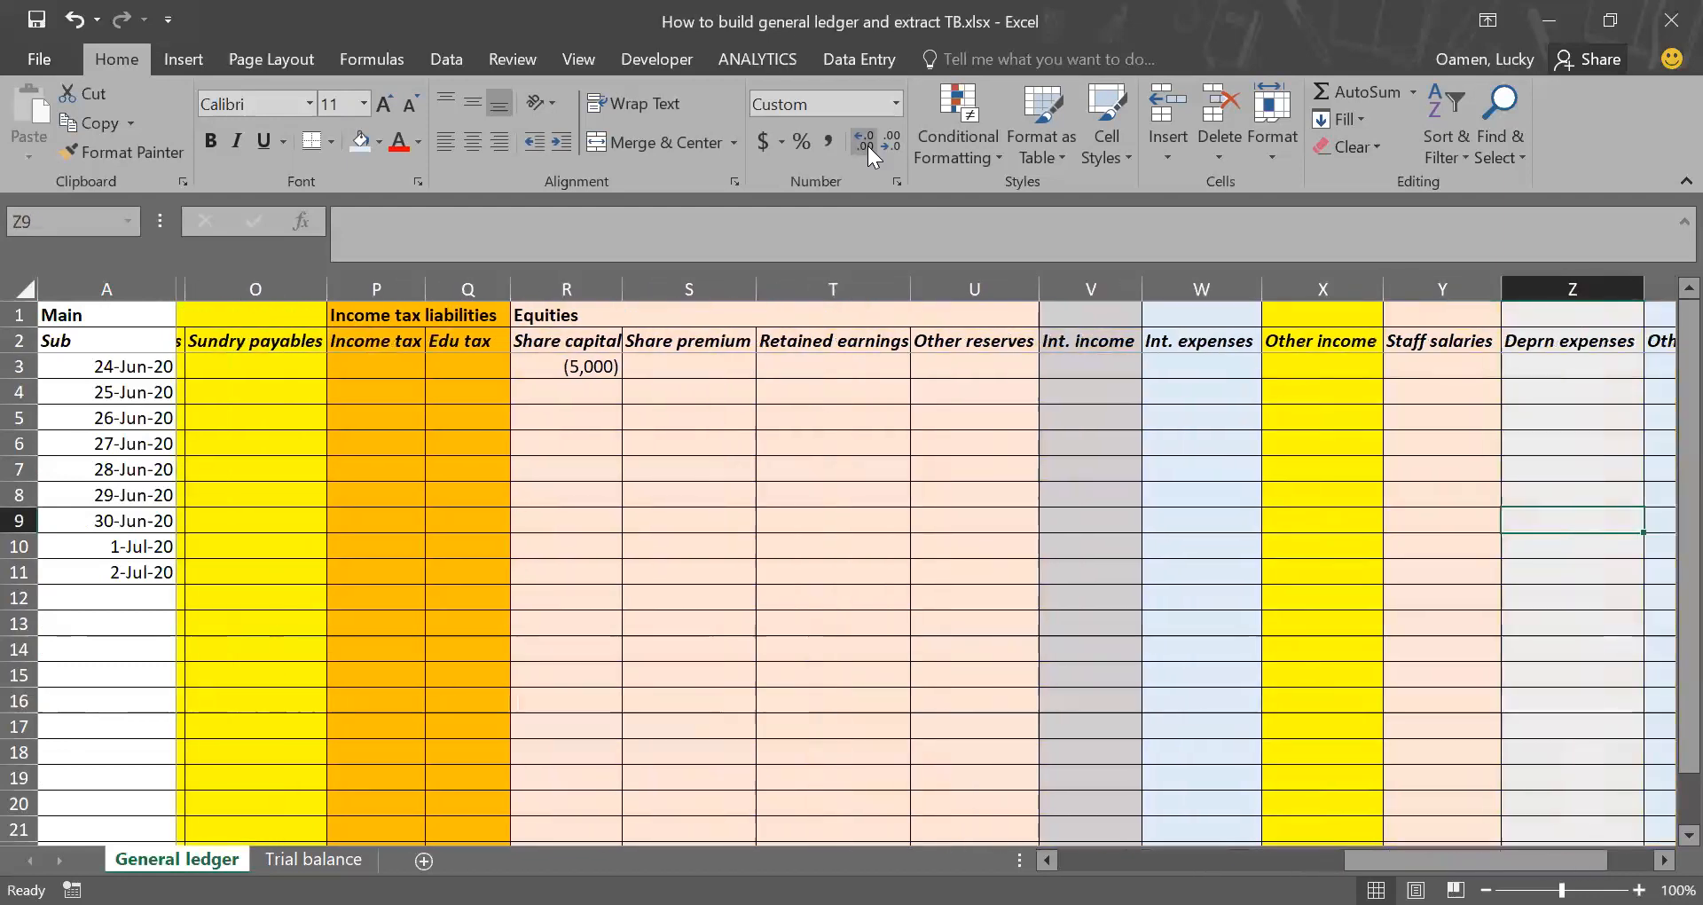
key(Right)
key(Left)
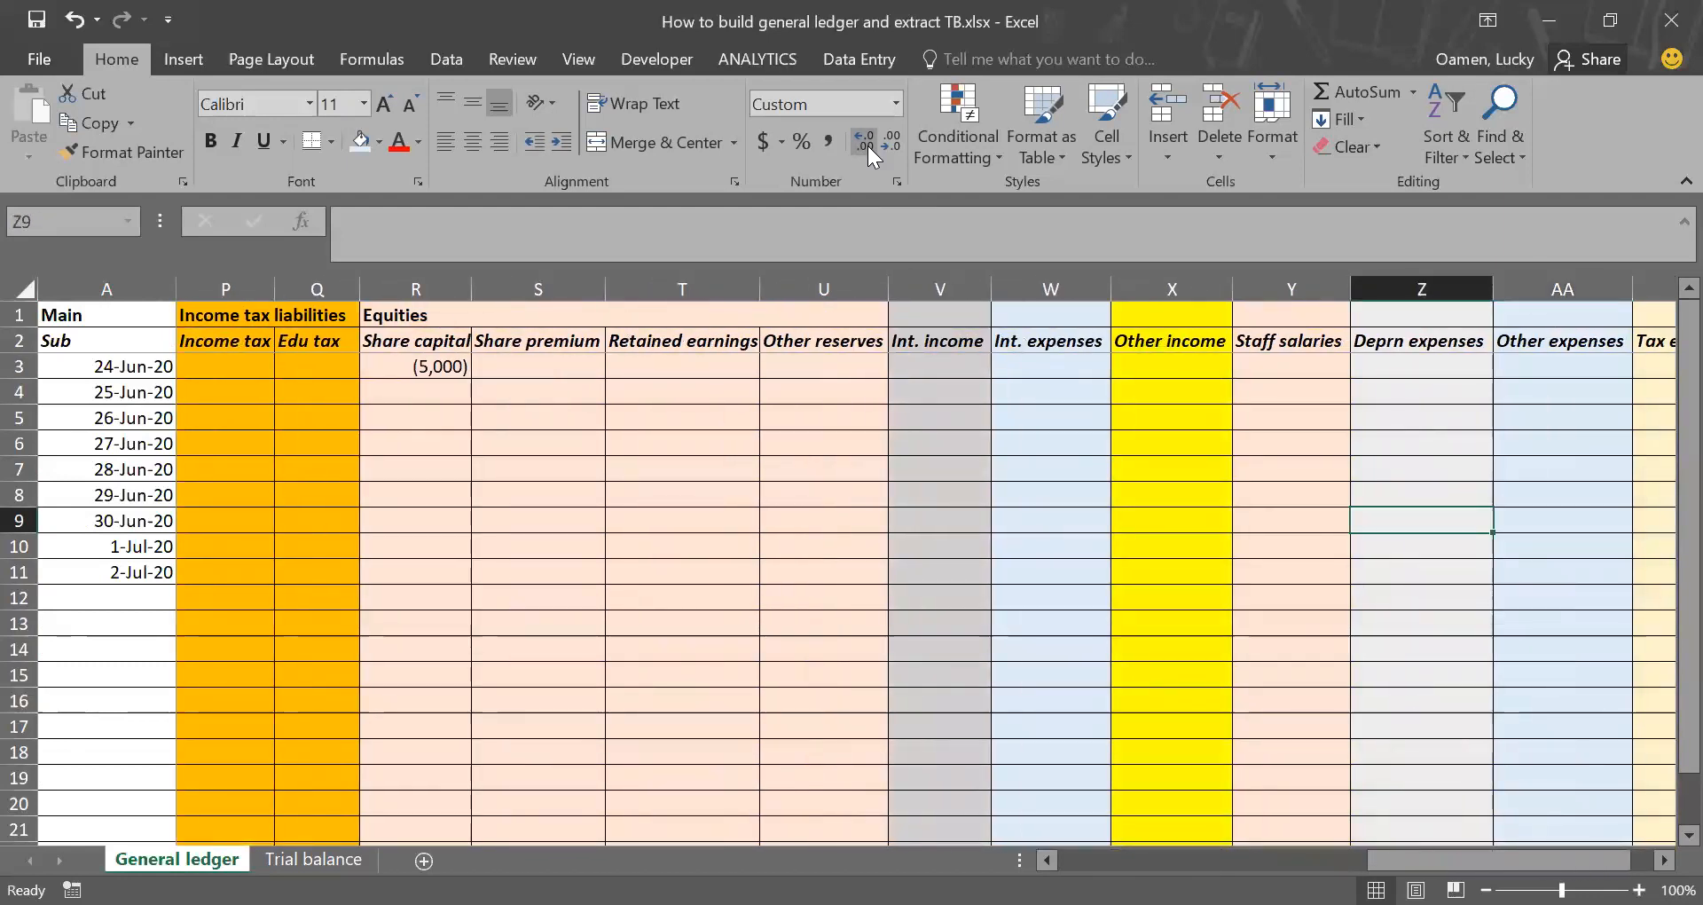
text(1.5)
key(Return)
key(Up)
click(868, 144)
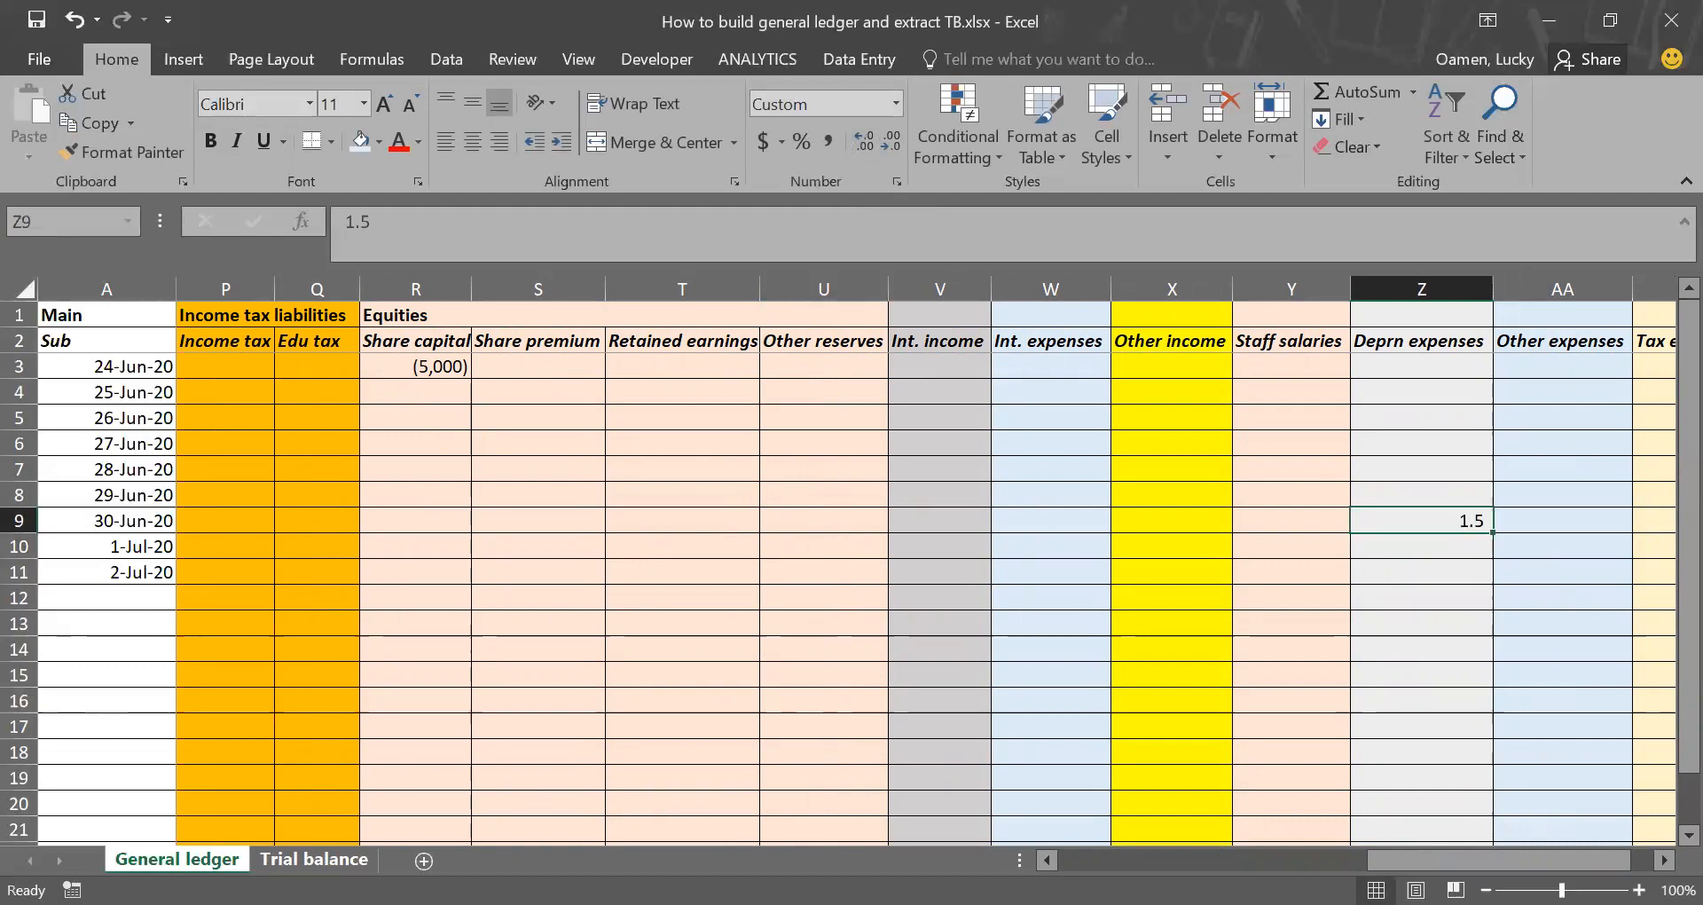
Step: Check the office equipment cost, accumulated depreciation and Deprn expenses balances and the Dr and Cr totals in Trial balance
click(314, 859)
scroll(751, 604, down, 1)
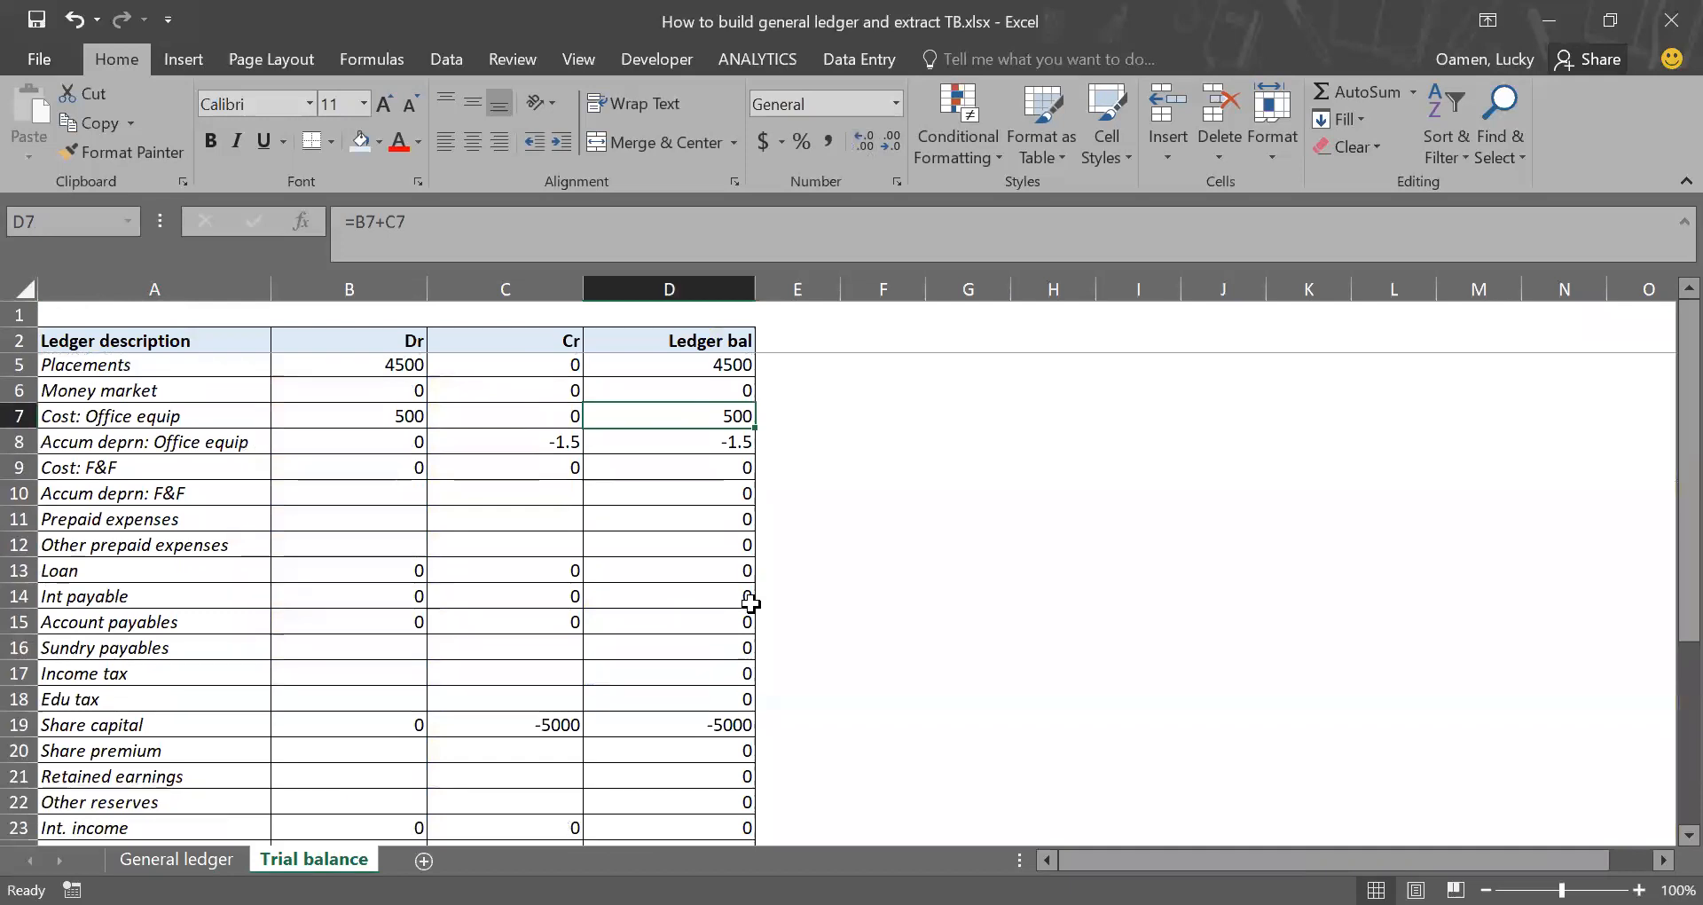
drag(706, 420, 706, 443)
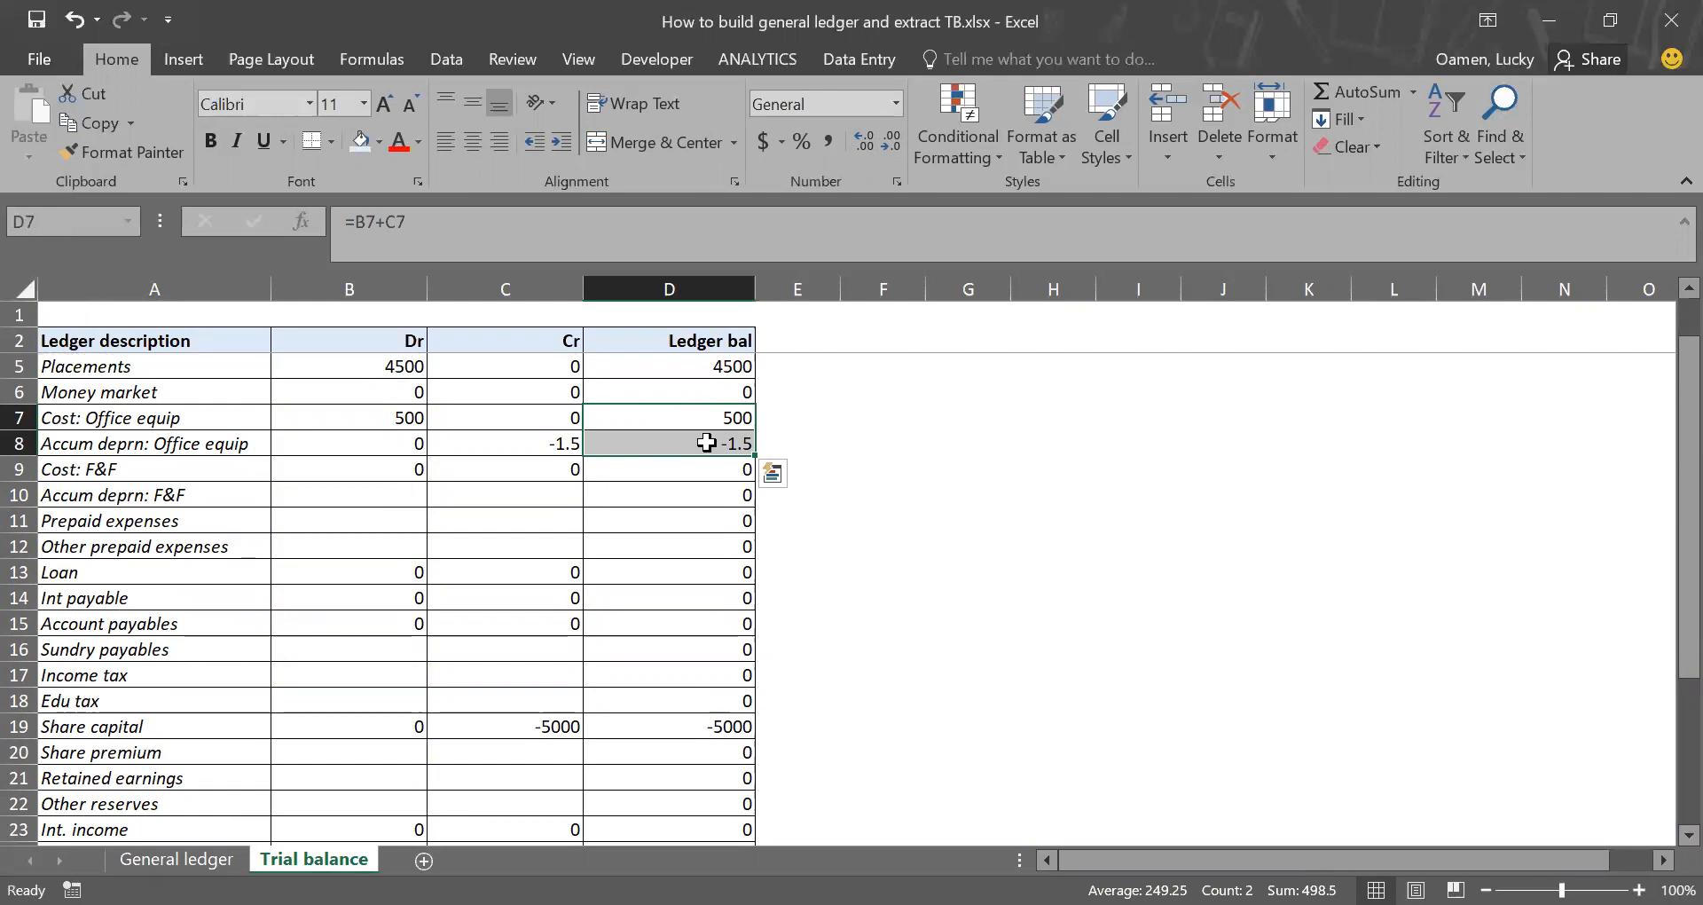
scroll(658, 695, down, 3)
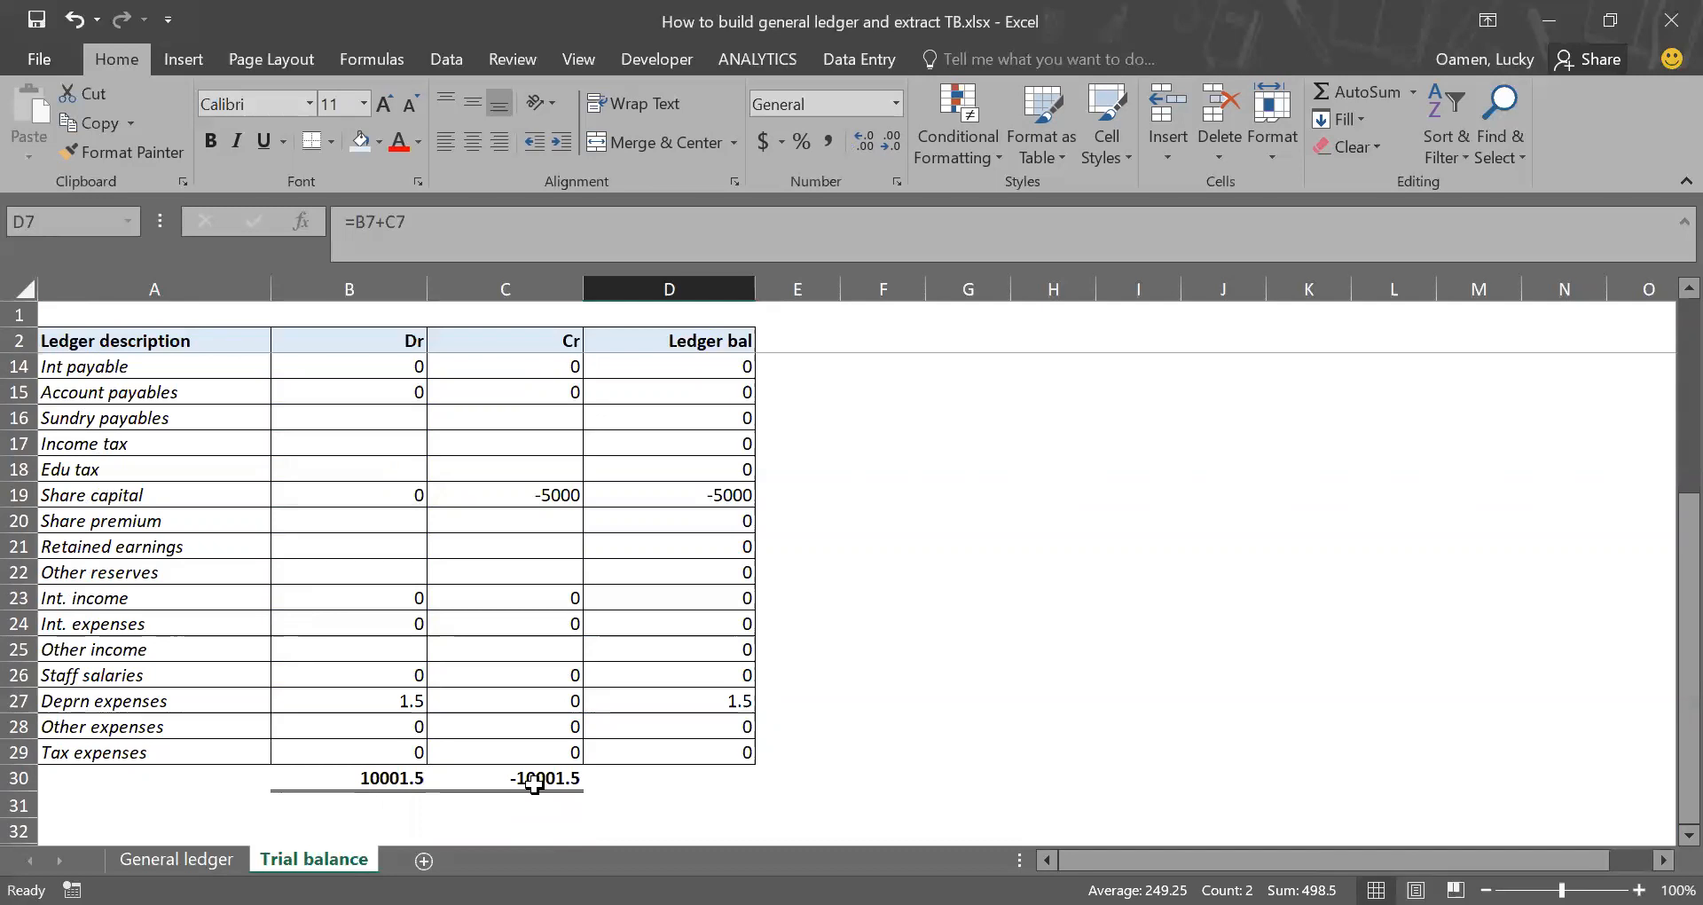
Step: In General ledger, enter 200 in Placements for 29-Jun-20 (cell D8)
click(208, 859)
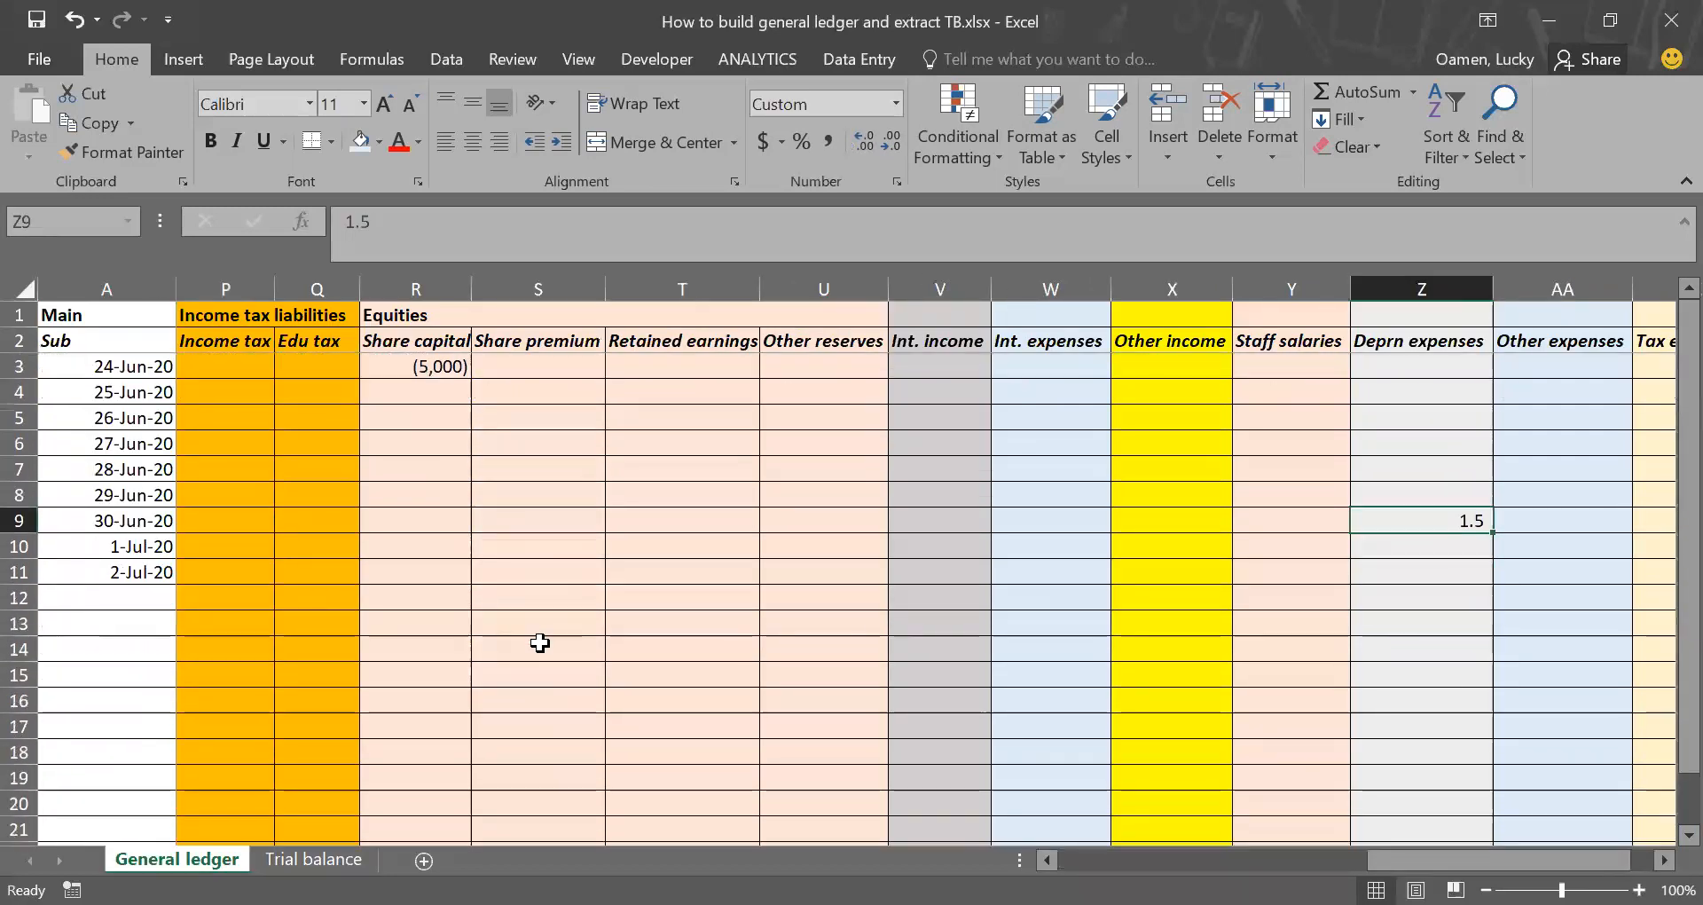
scroll(540, 643, left, 2)
scroll(540, 642, left, 10)
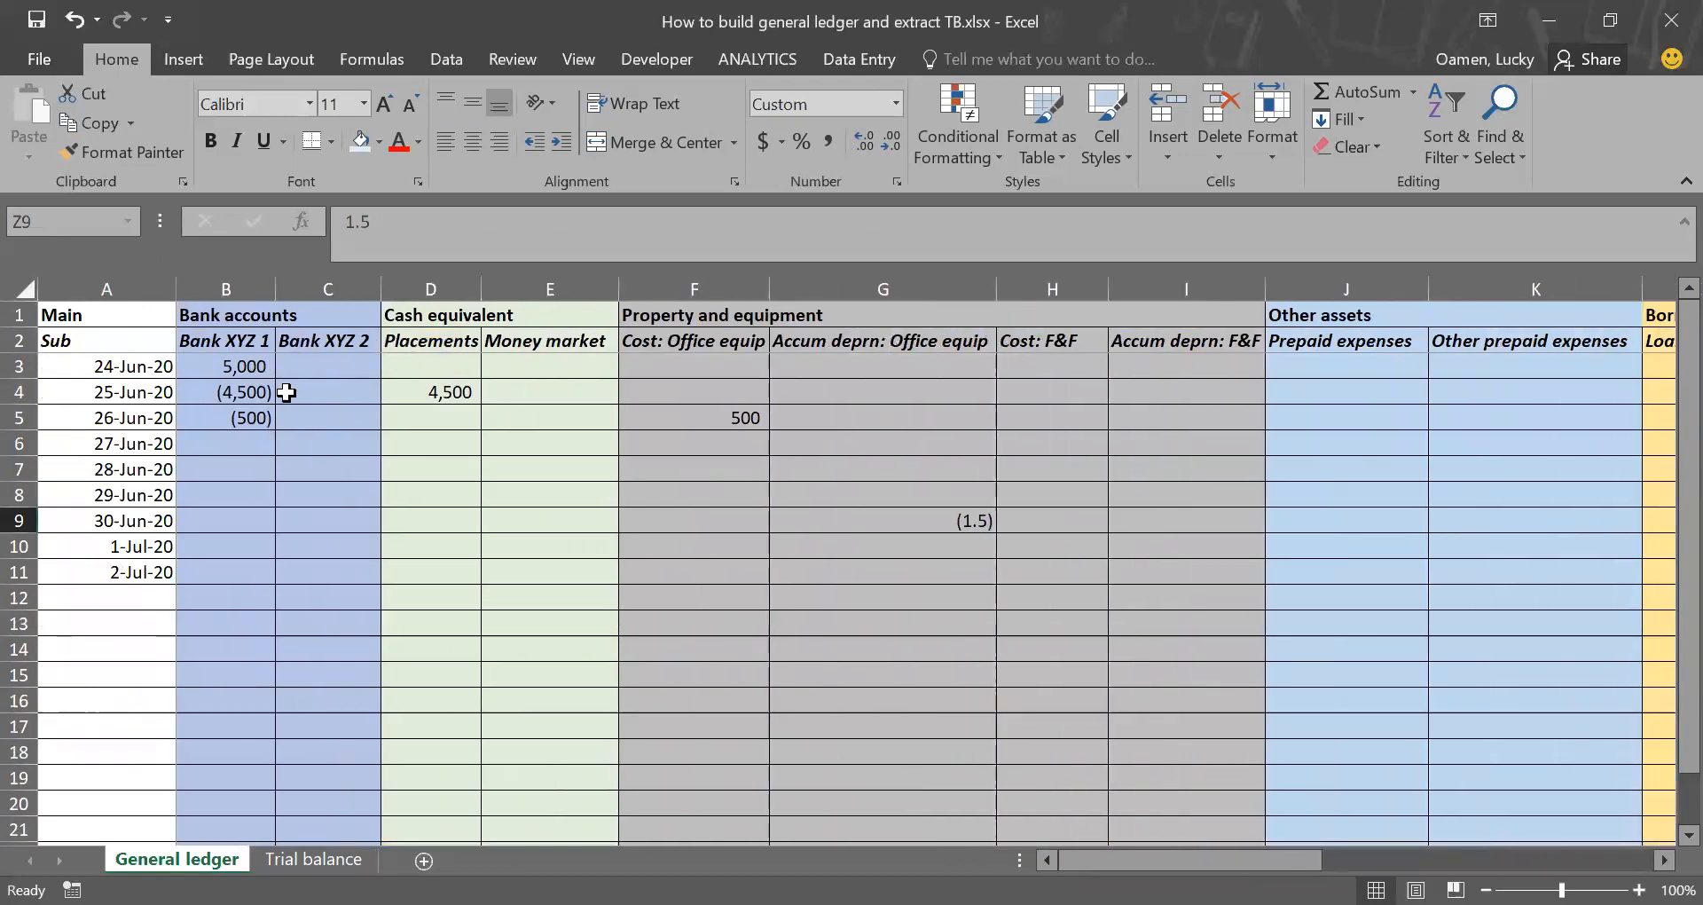
click(461, 396)
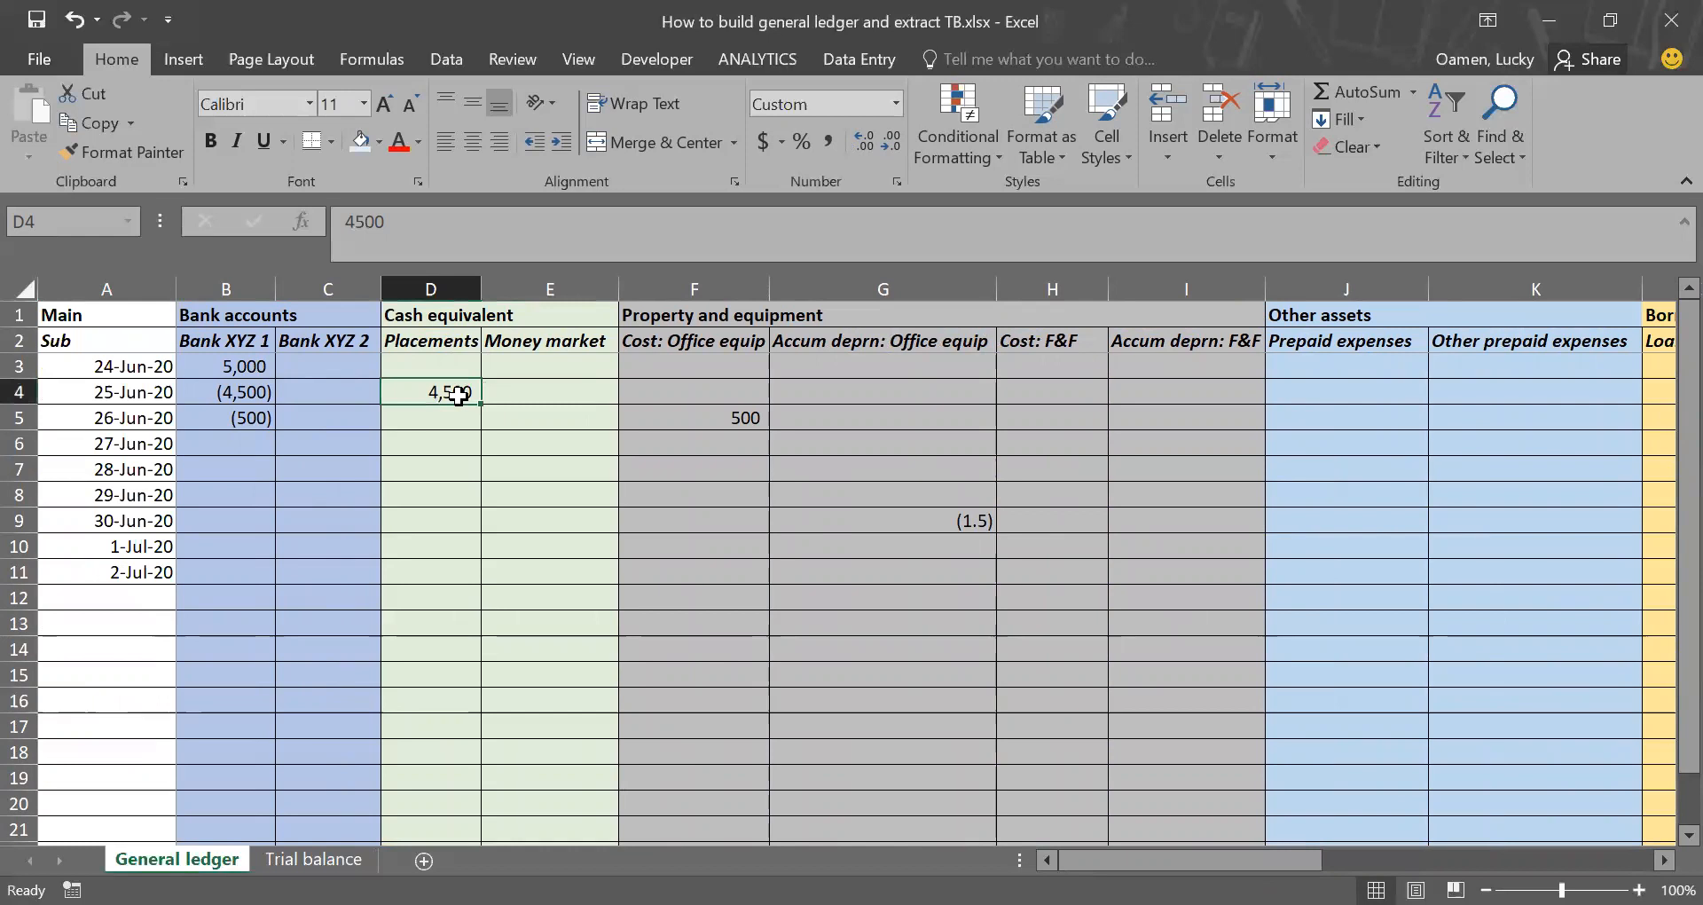
click(450, 529)
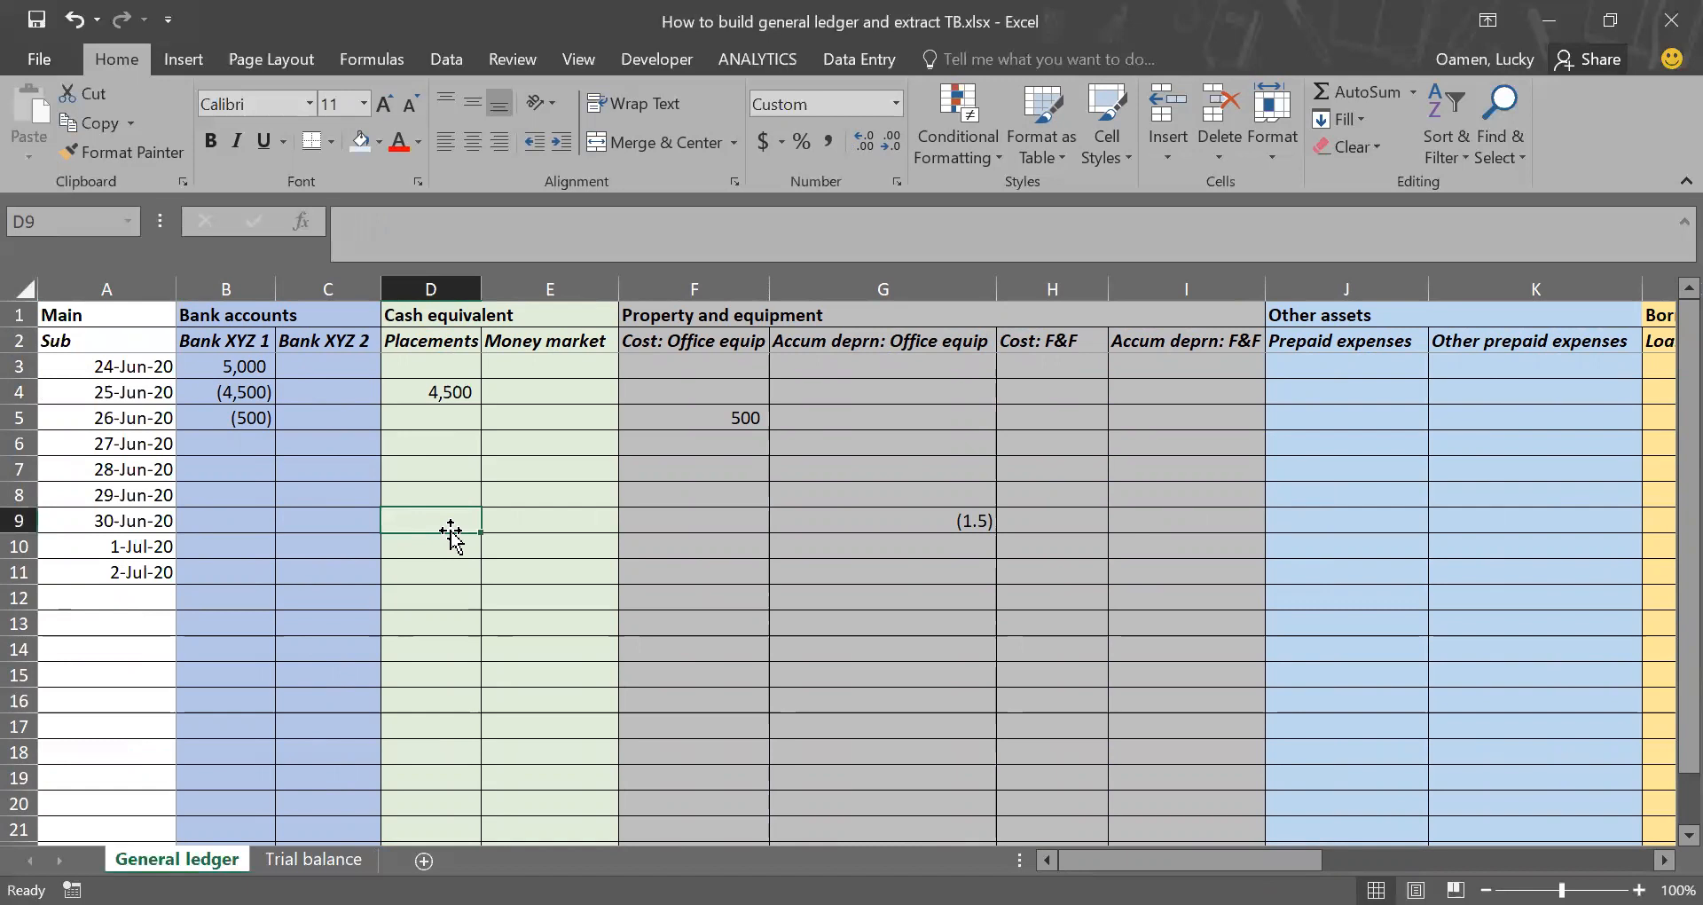
click(457, 498)
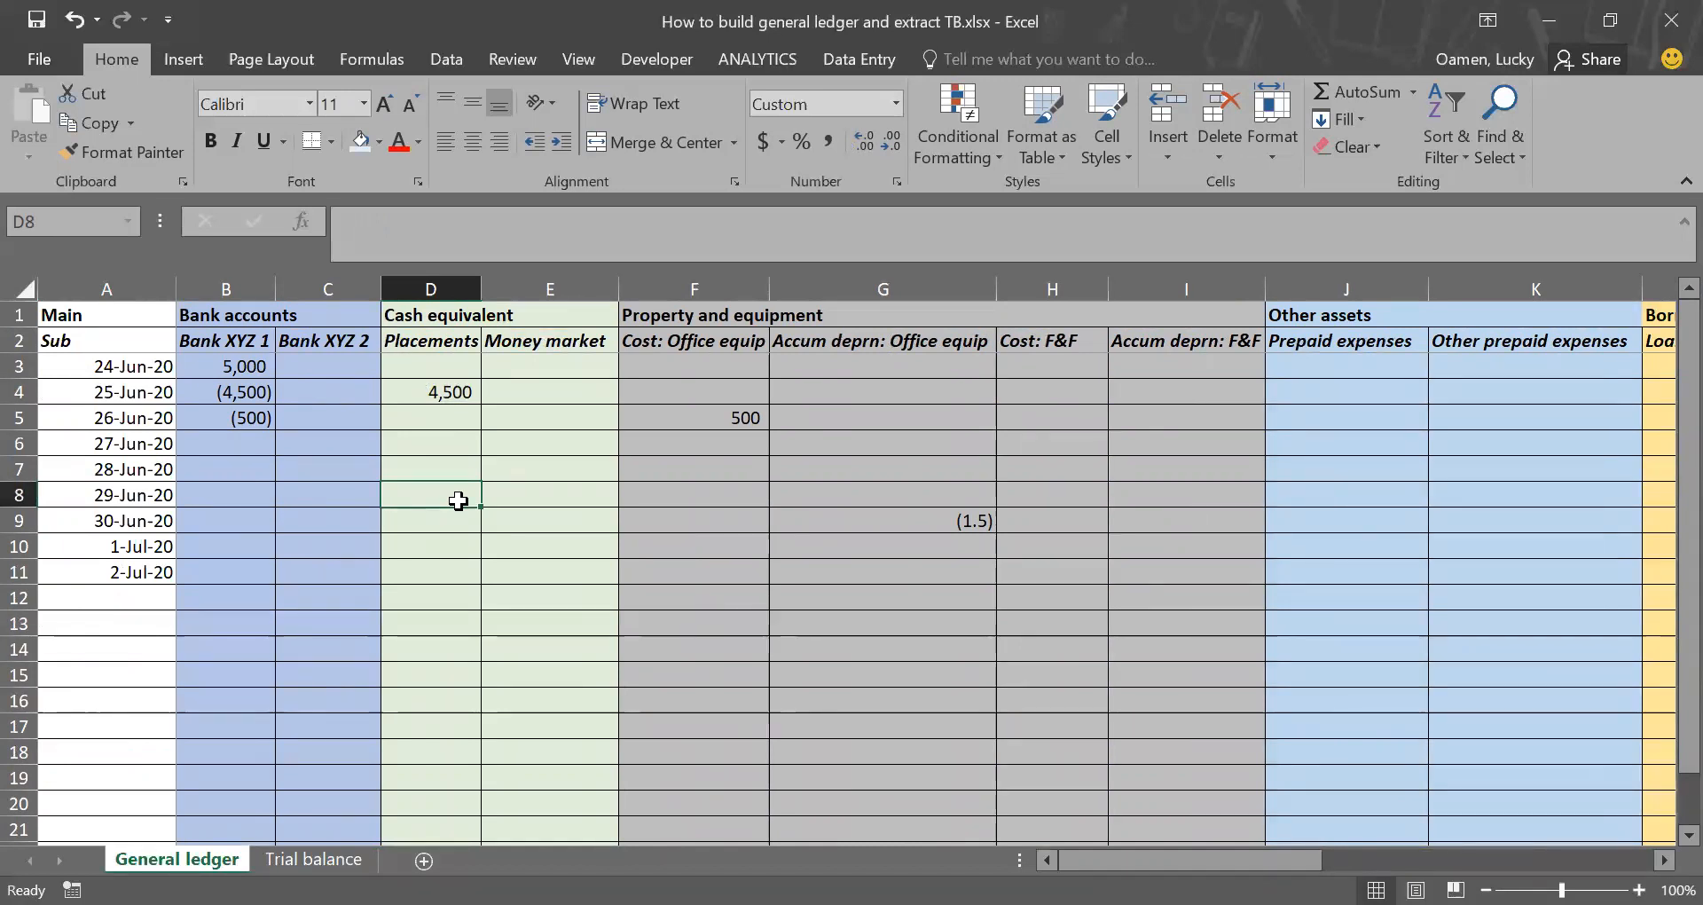
text(200)
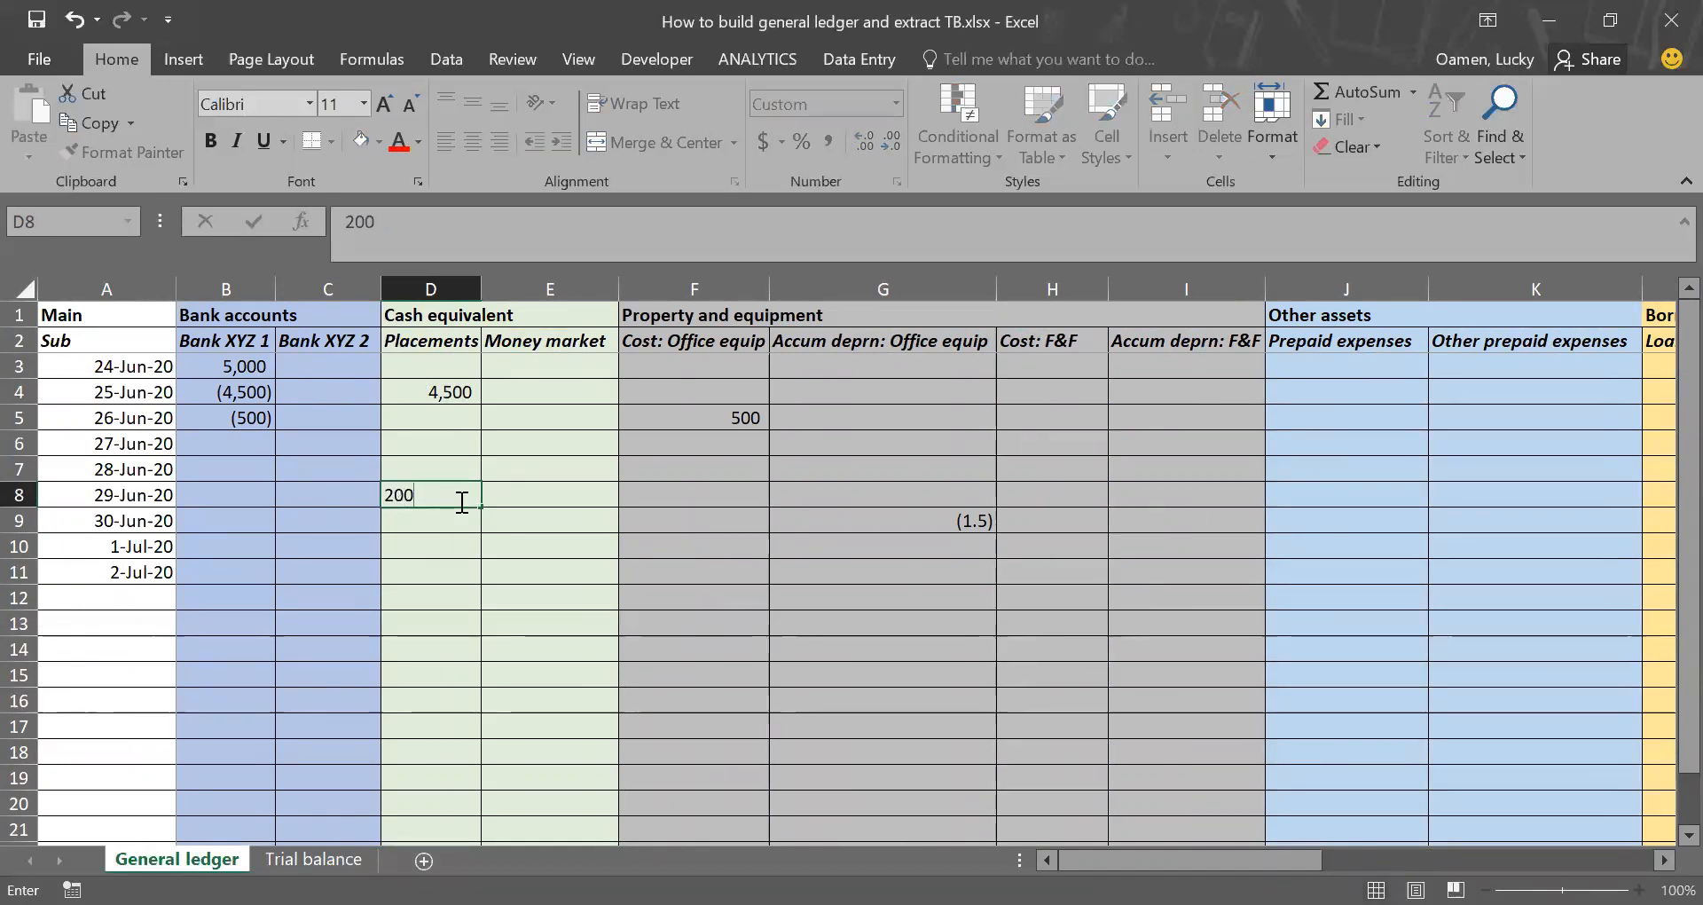
click(513, 494)
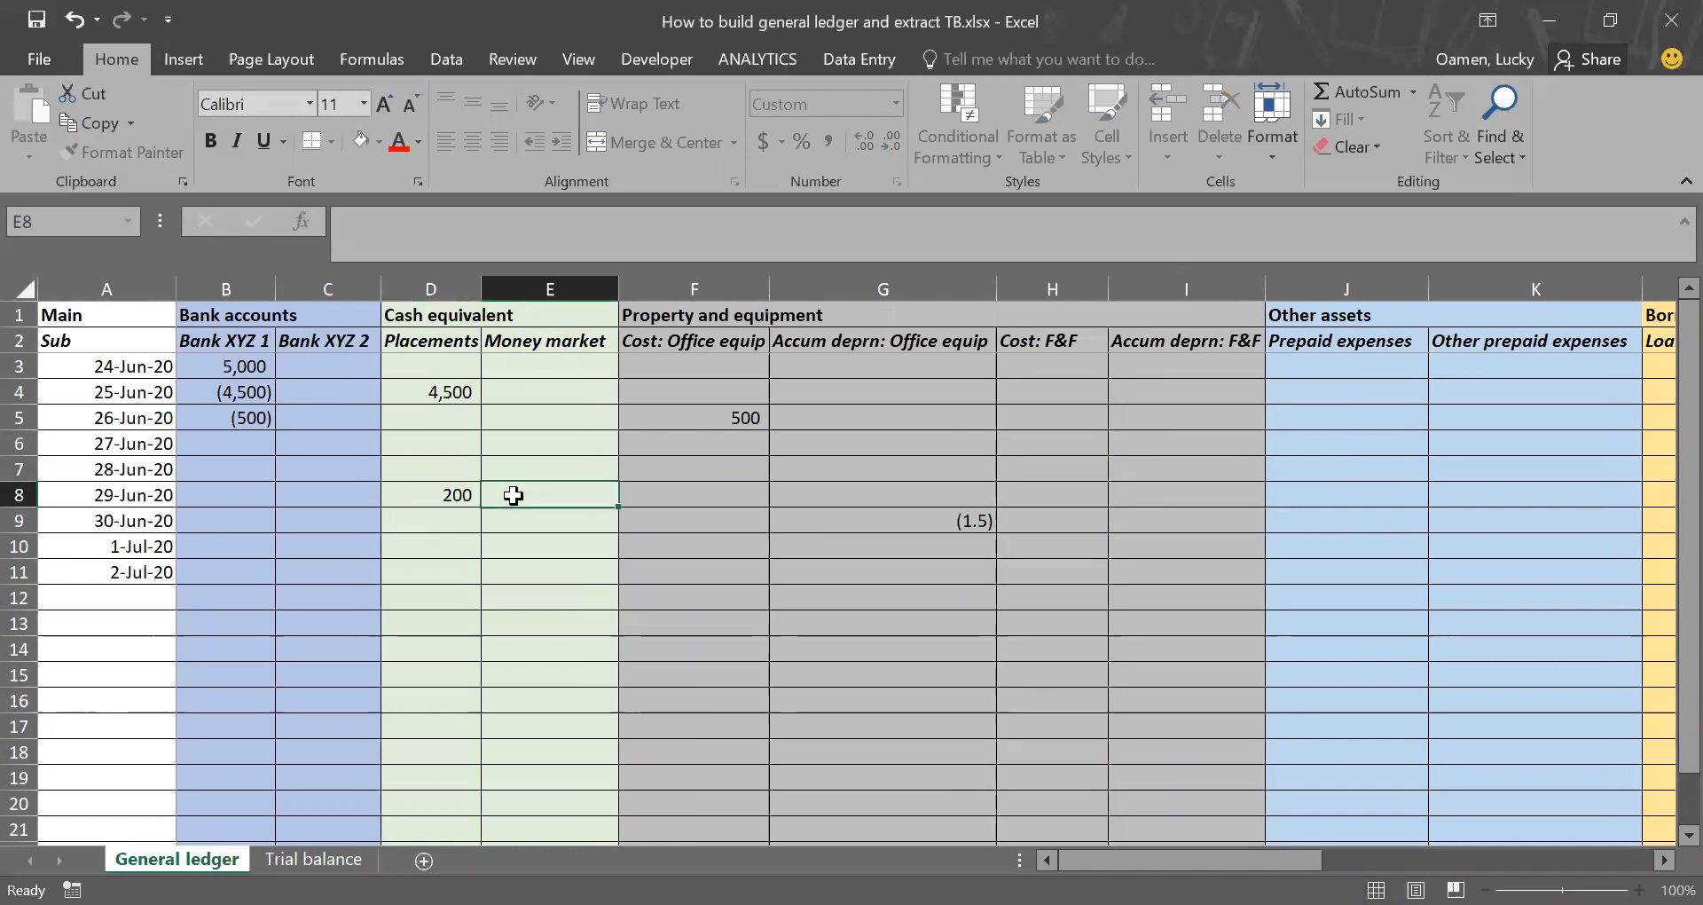
click(443, 495)
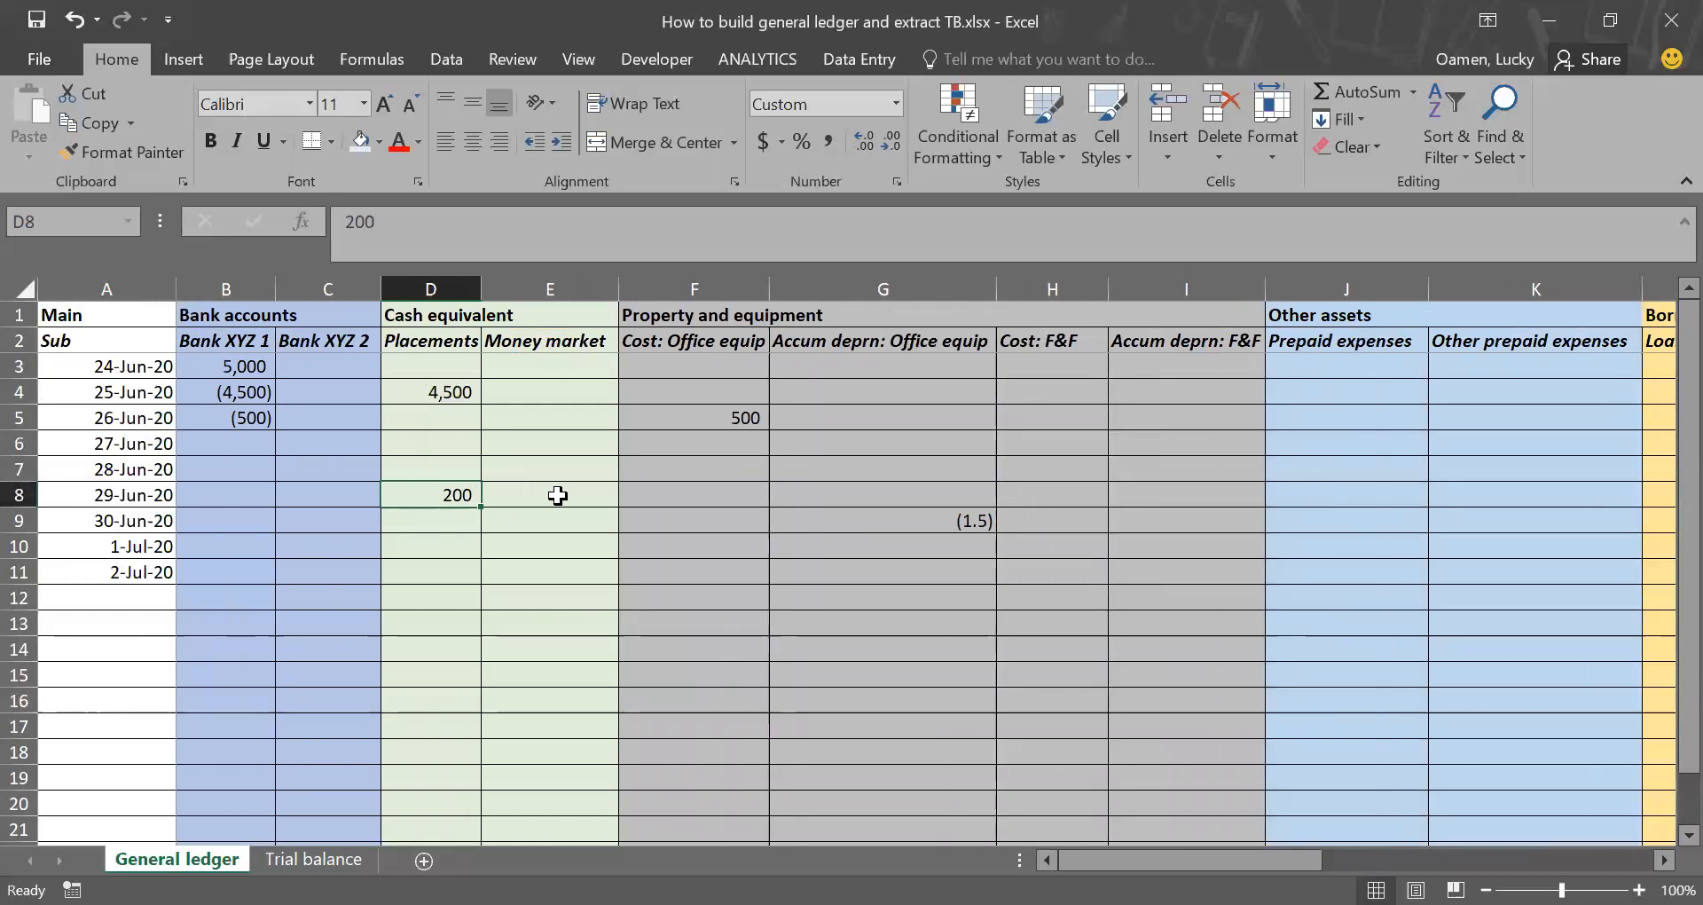
Step: Enter the matching -200 in Int. income for 29-Jun-20 (cell V8)
key(Right)
key(Right)
key(Right)
key(Right)
key(Right)
key(Right)
key(Right)
key(Right)
key(Right)
key(Right)
key(Right)
key(Right)
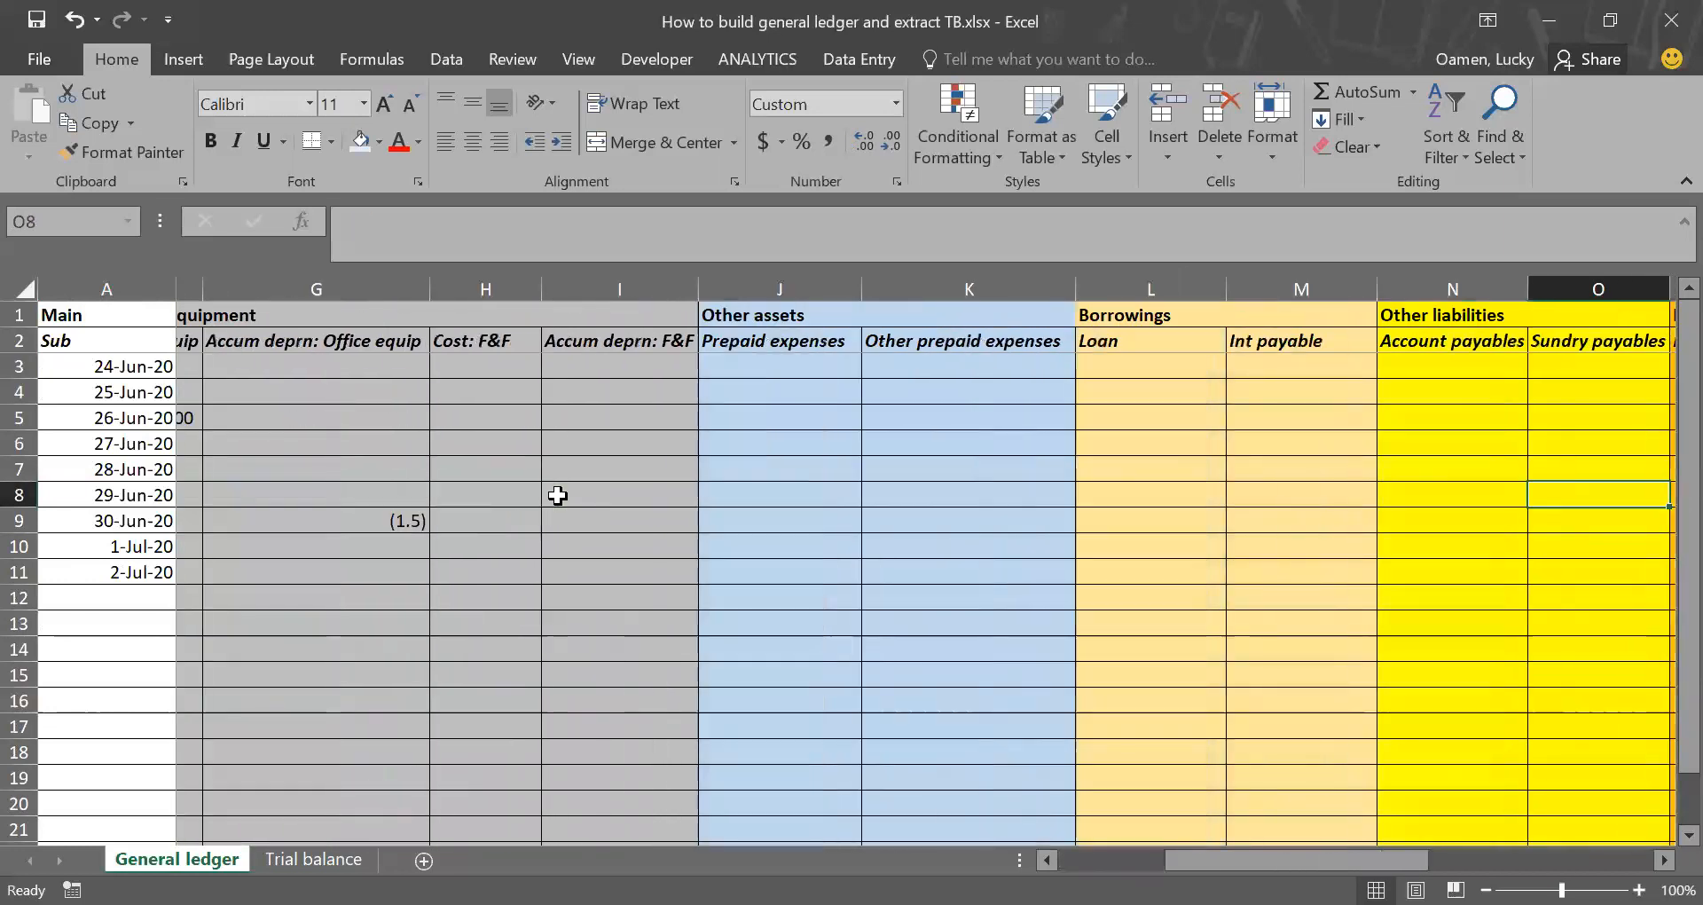
key(Right)
key(Right)
key(Right)
key(Right)
key(Right)
key(Right)
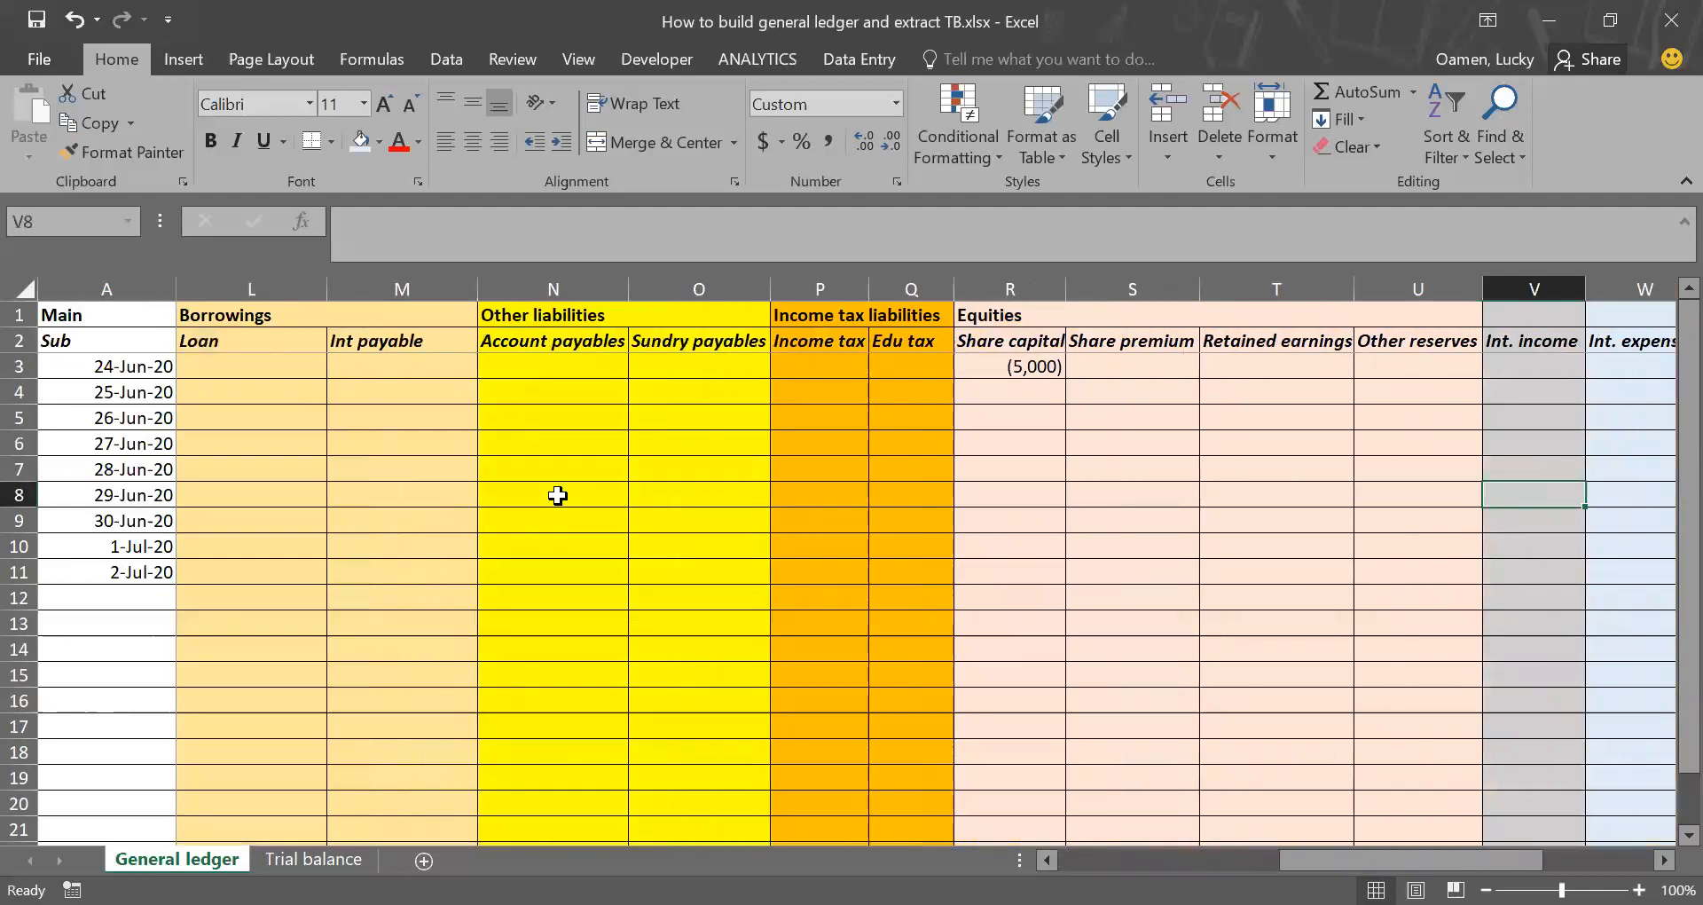
text(-200)
key(Return)
key(Up)
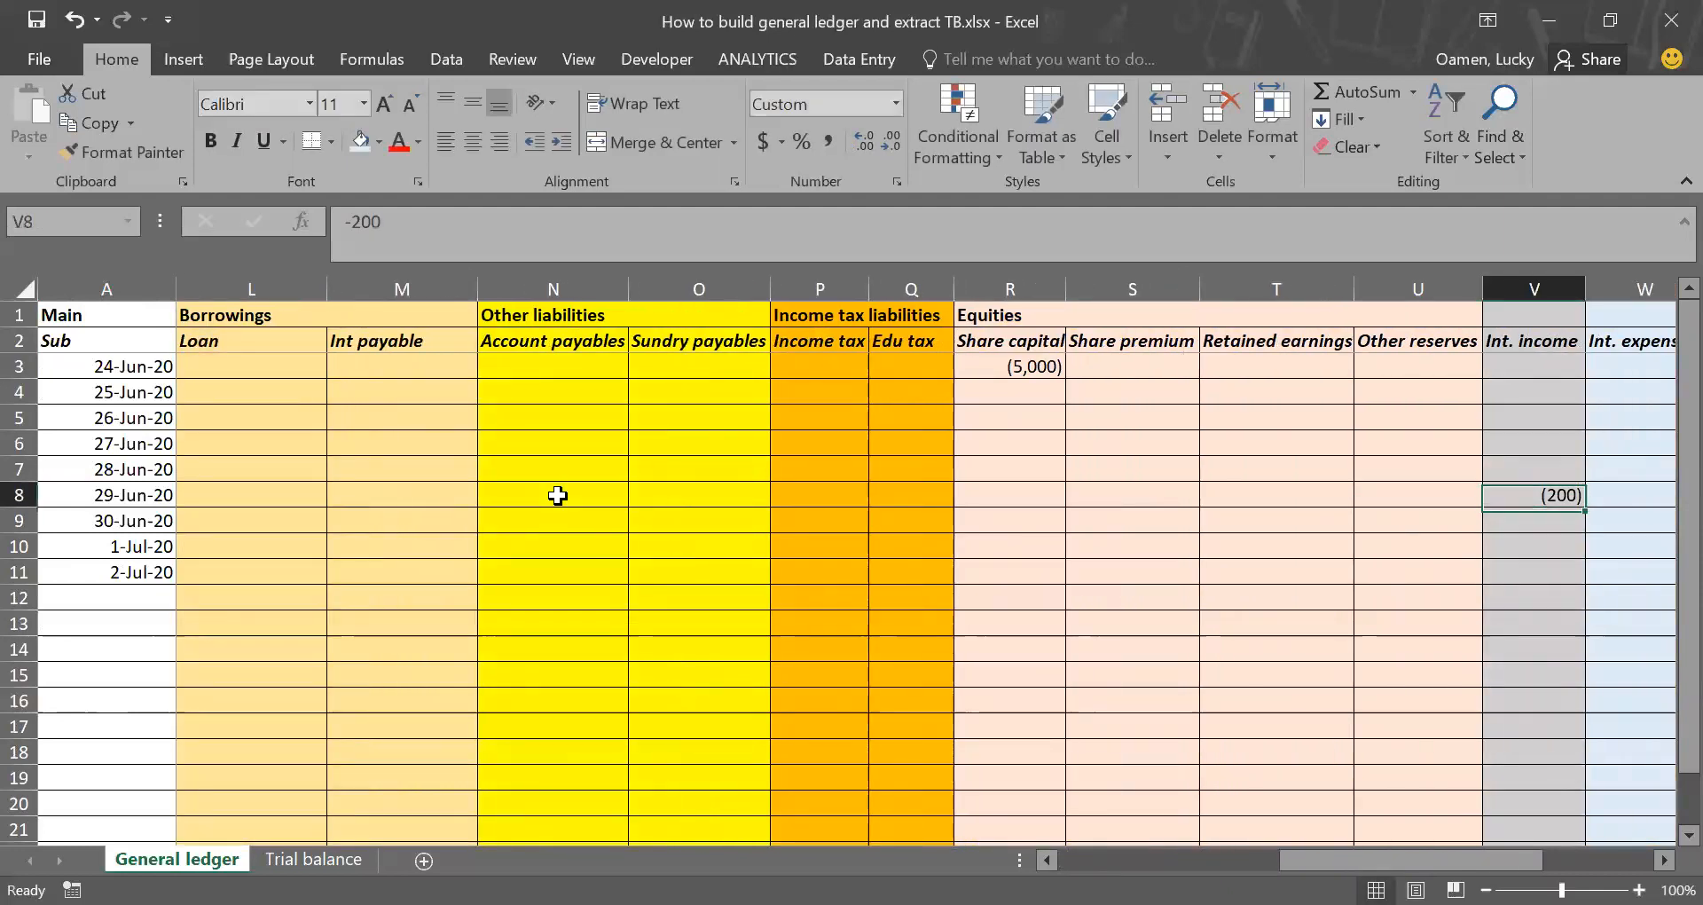
Step: Check the sum of the Placements entries from 25-Jun-20 to 29-Jun-20 (cells D4:D8)
key(Left)
key(Left)
key(Left)
key(Left)
key(Left)
key(Left)
key(Left)
key(Left)
key(Left)
key(Left)
key(Left)
key(Left)
key(Left)
key(Left)
key(Left)
key(Left)
key(Left)
key(Left)
key(Left)
key(Left)
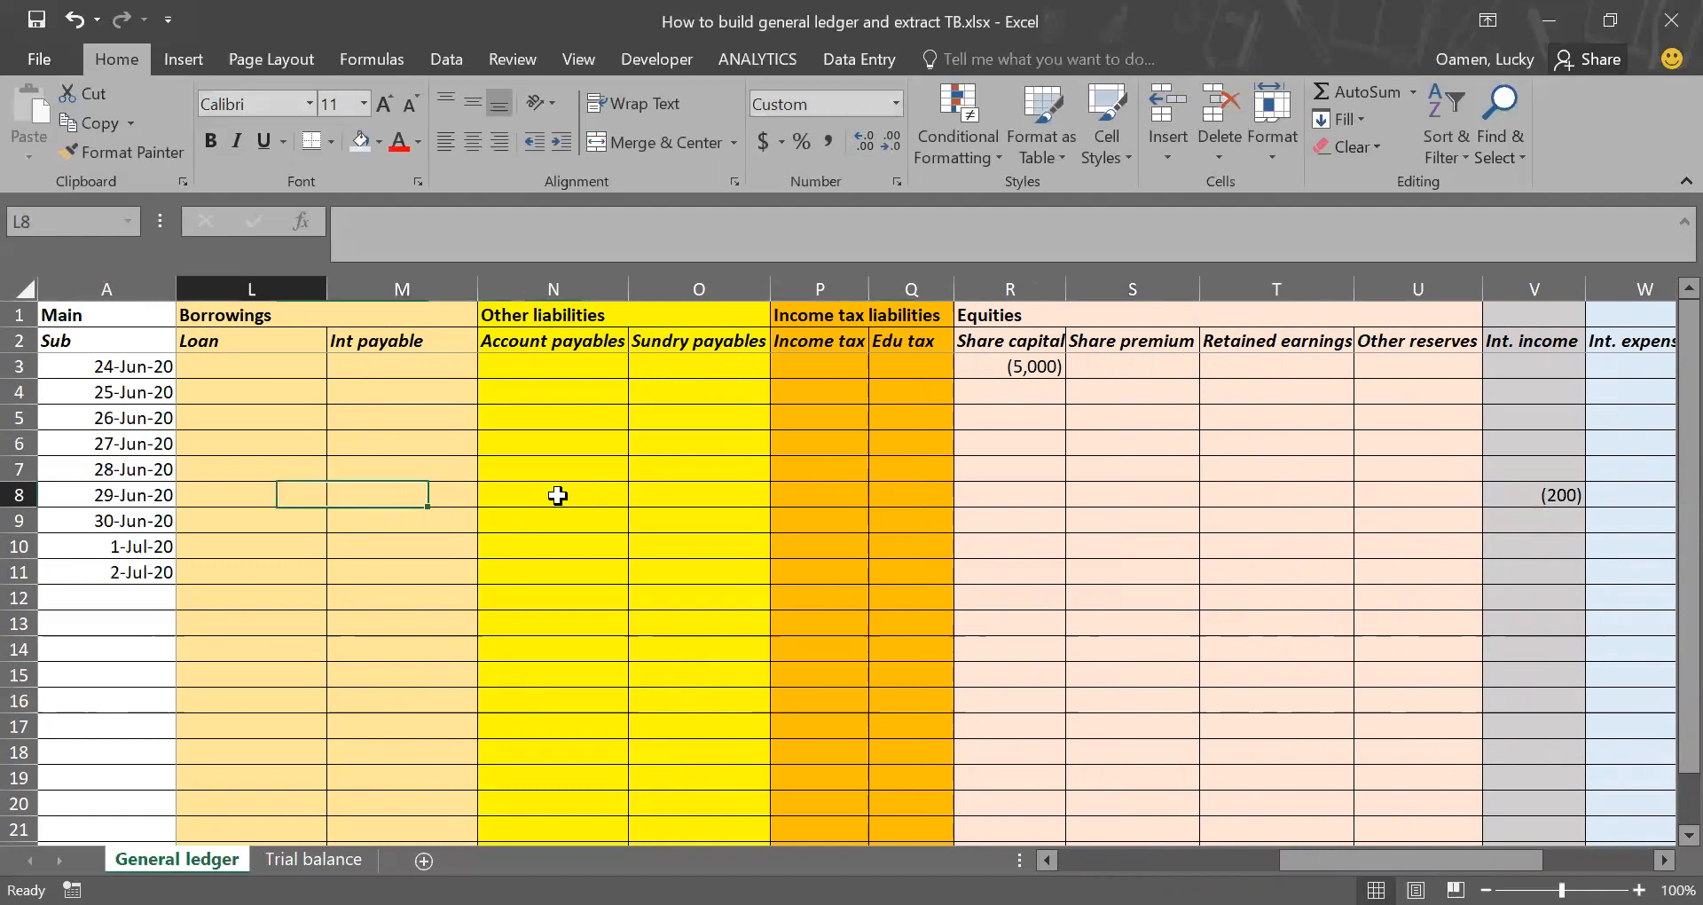
key(Right)
key(Right)
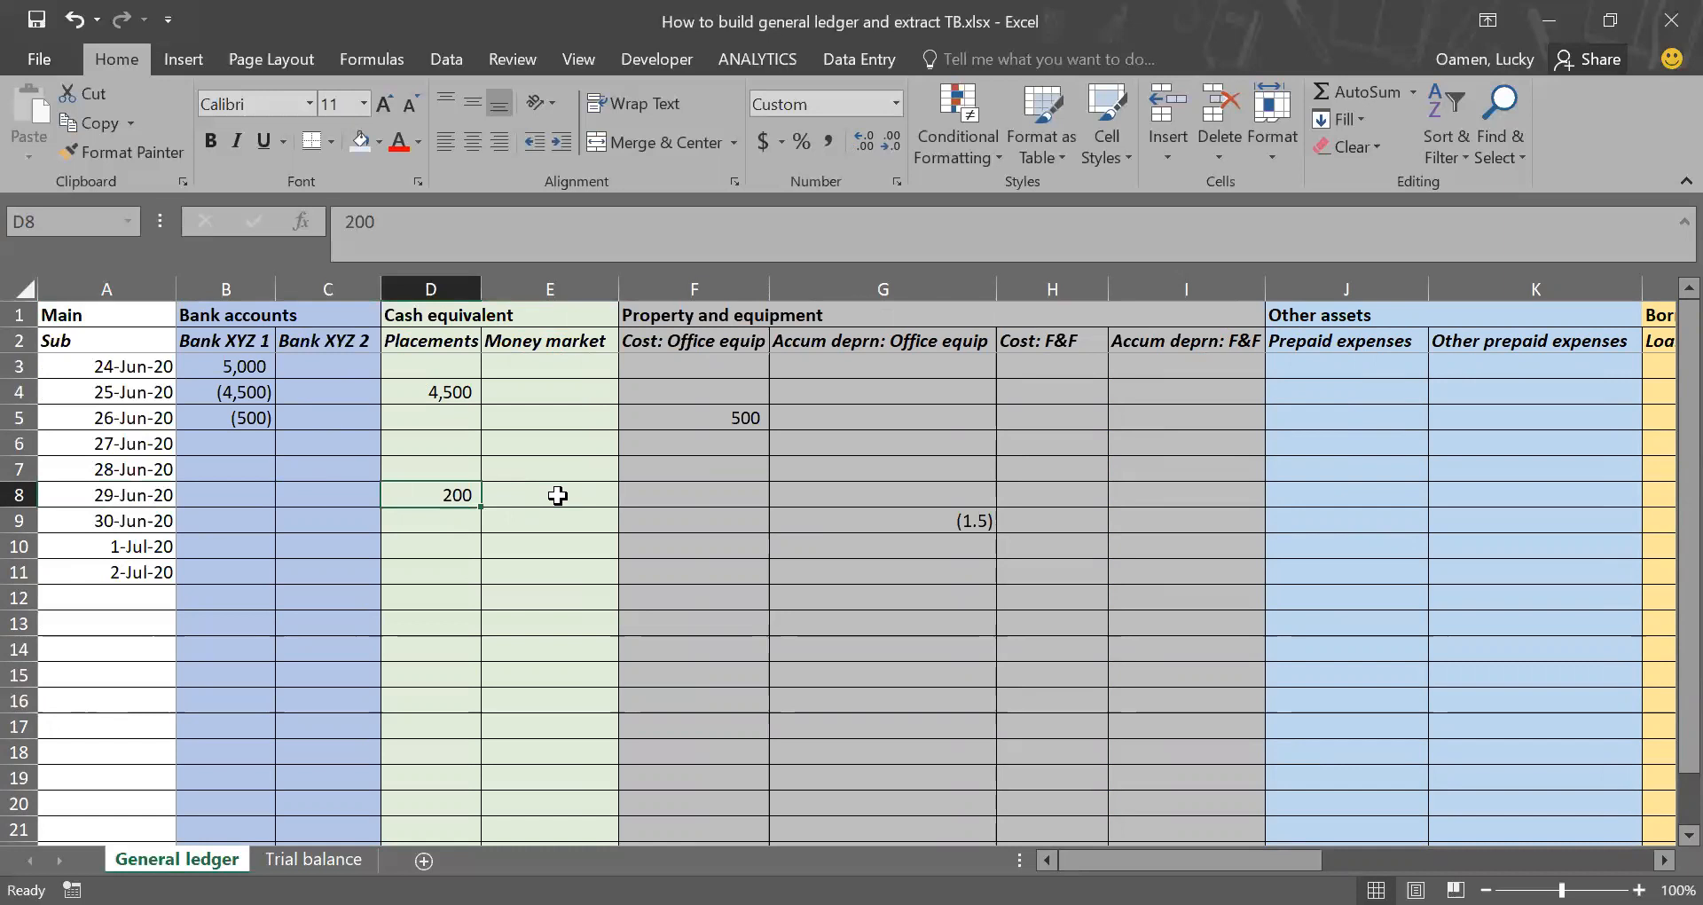
key(shift+Up)
key(shift+Up)
key(shift+Up)
key(shift+Up)
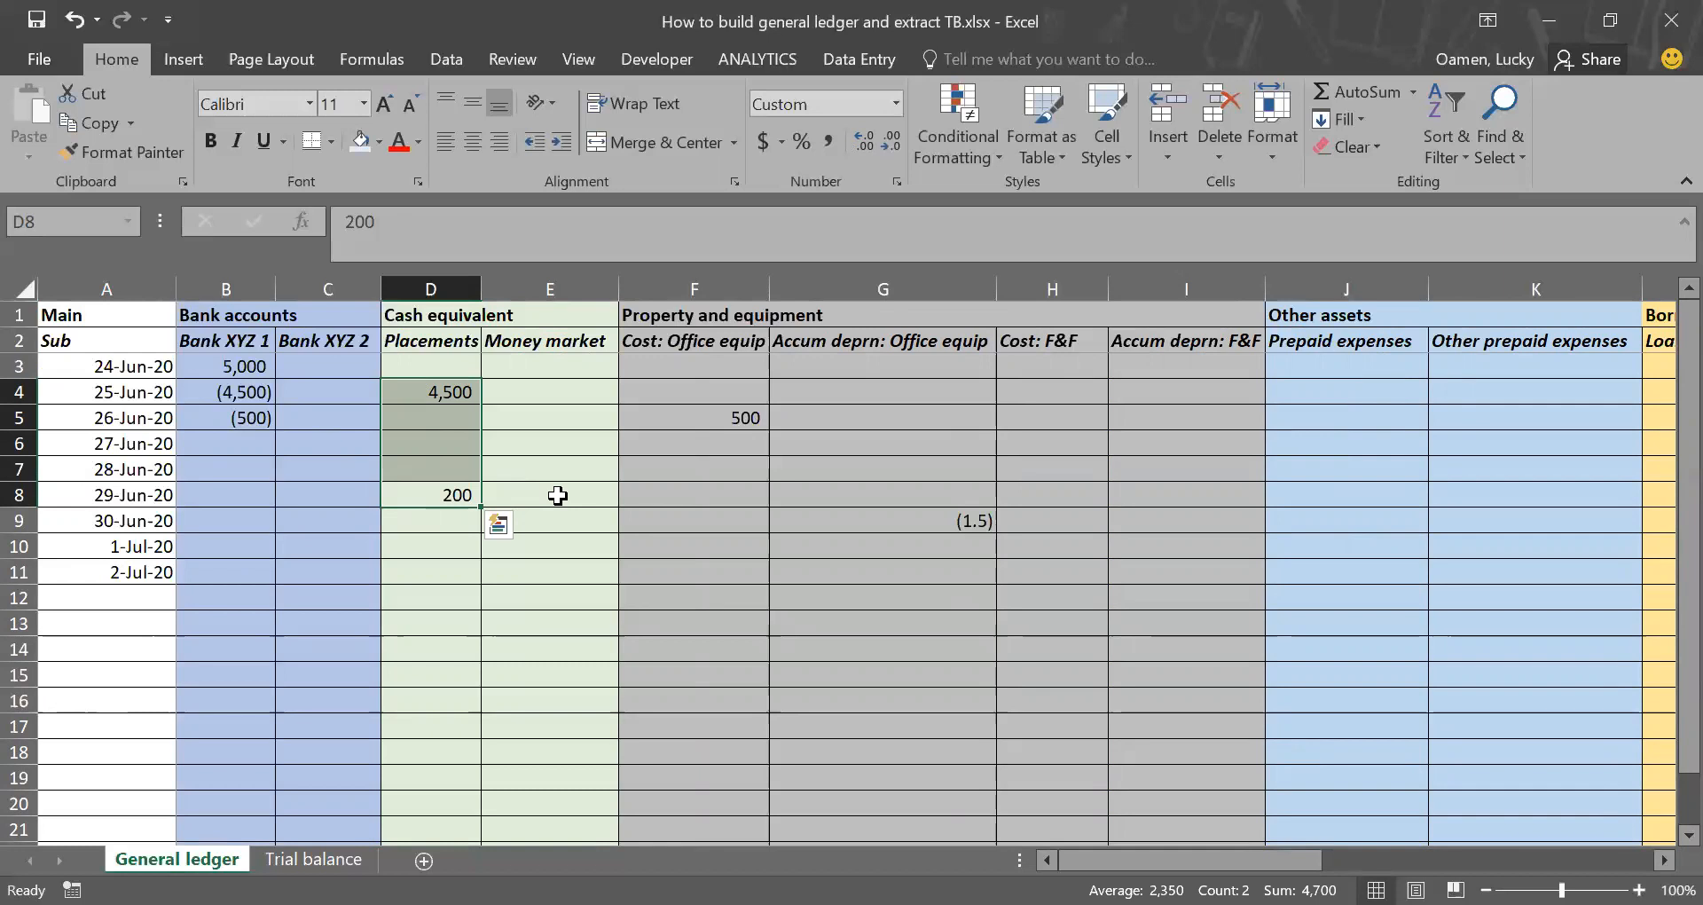
Step: Enter -4700 in Placements for 30-Jun-20 (cell D9)
key(Down)
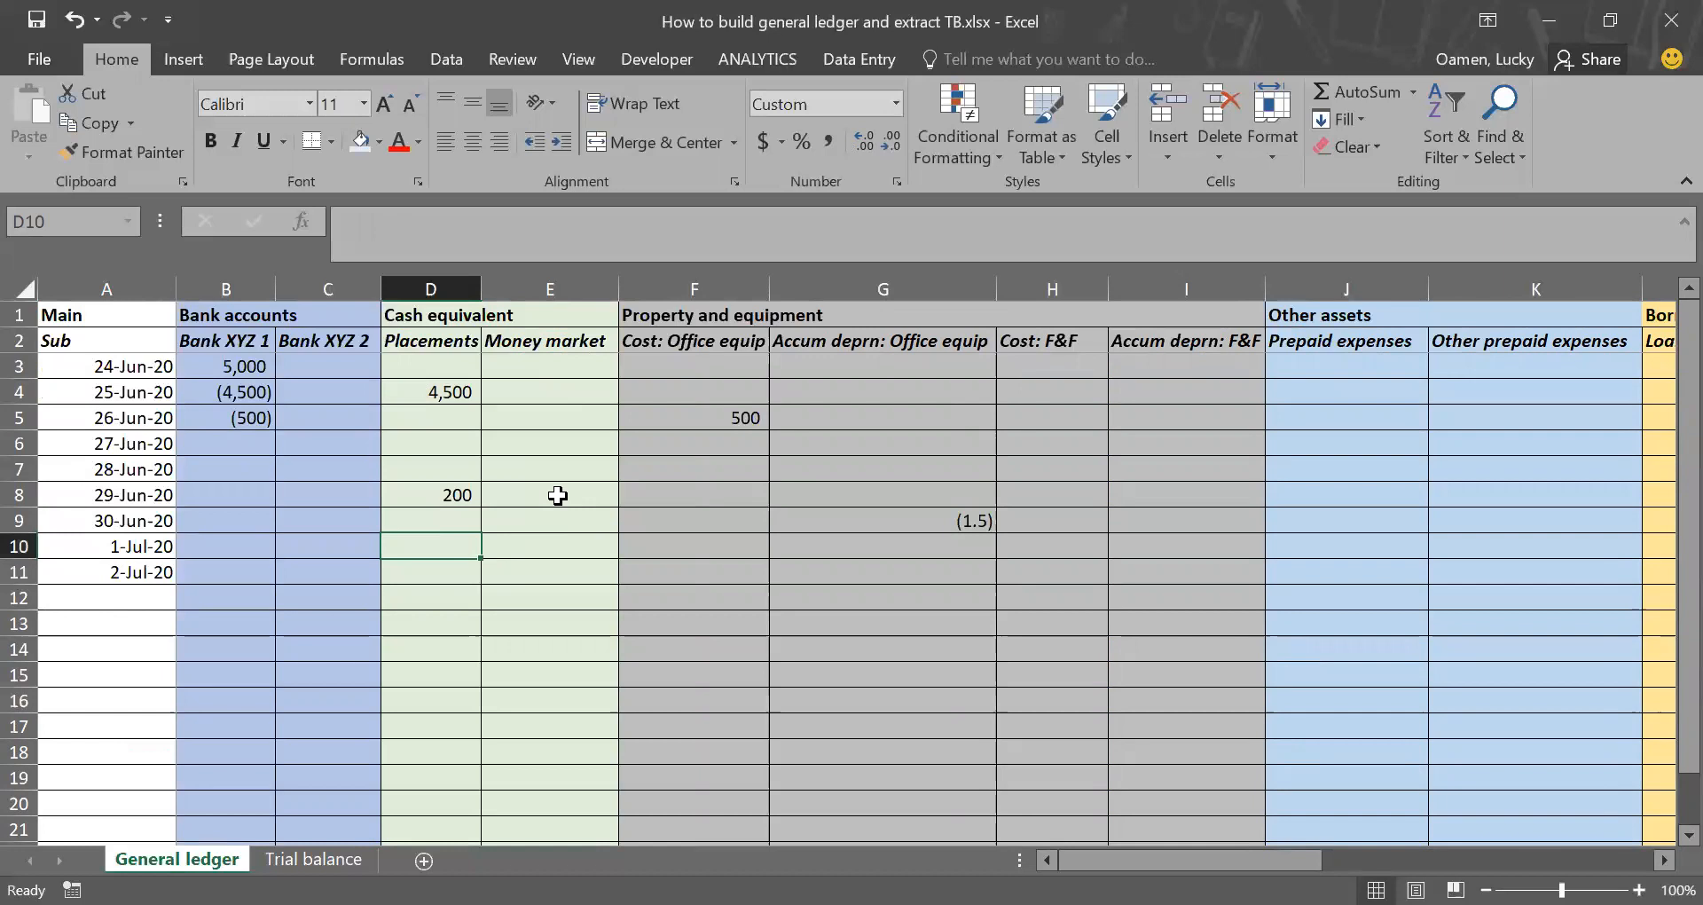
text(-4700)
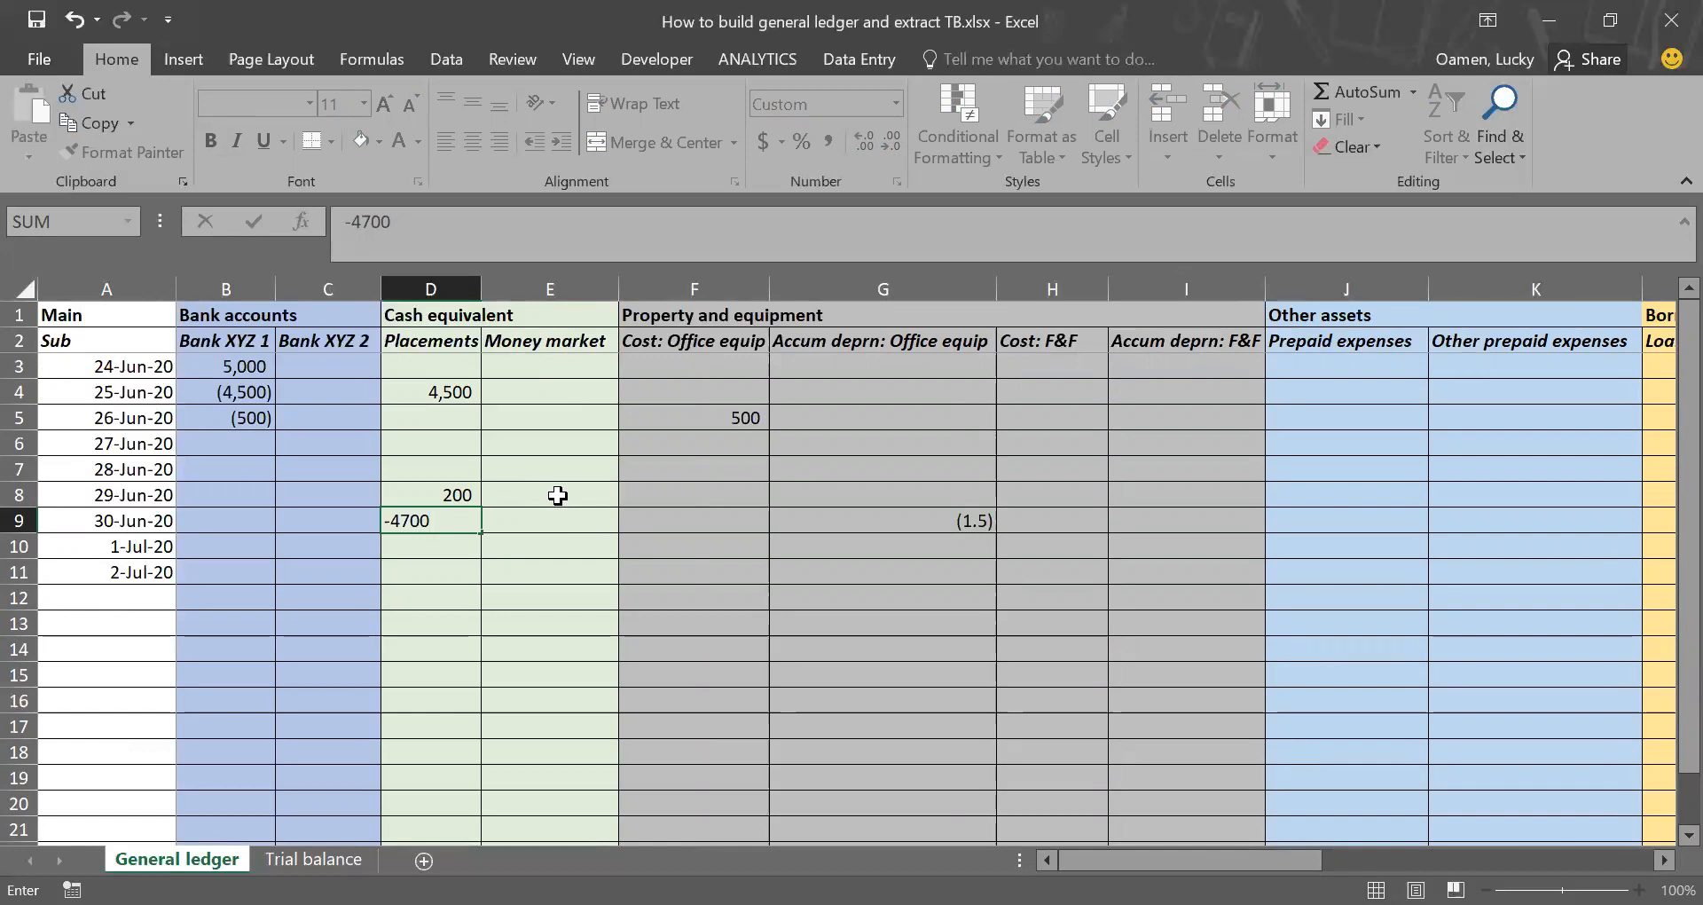
key(ctrl+Return)
Step: Enter the matching 4700 in Bank XYZ 2 for 30-Jun-20 (cell C9)
key(Left)
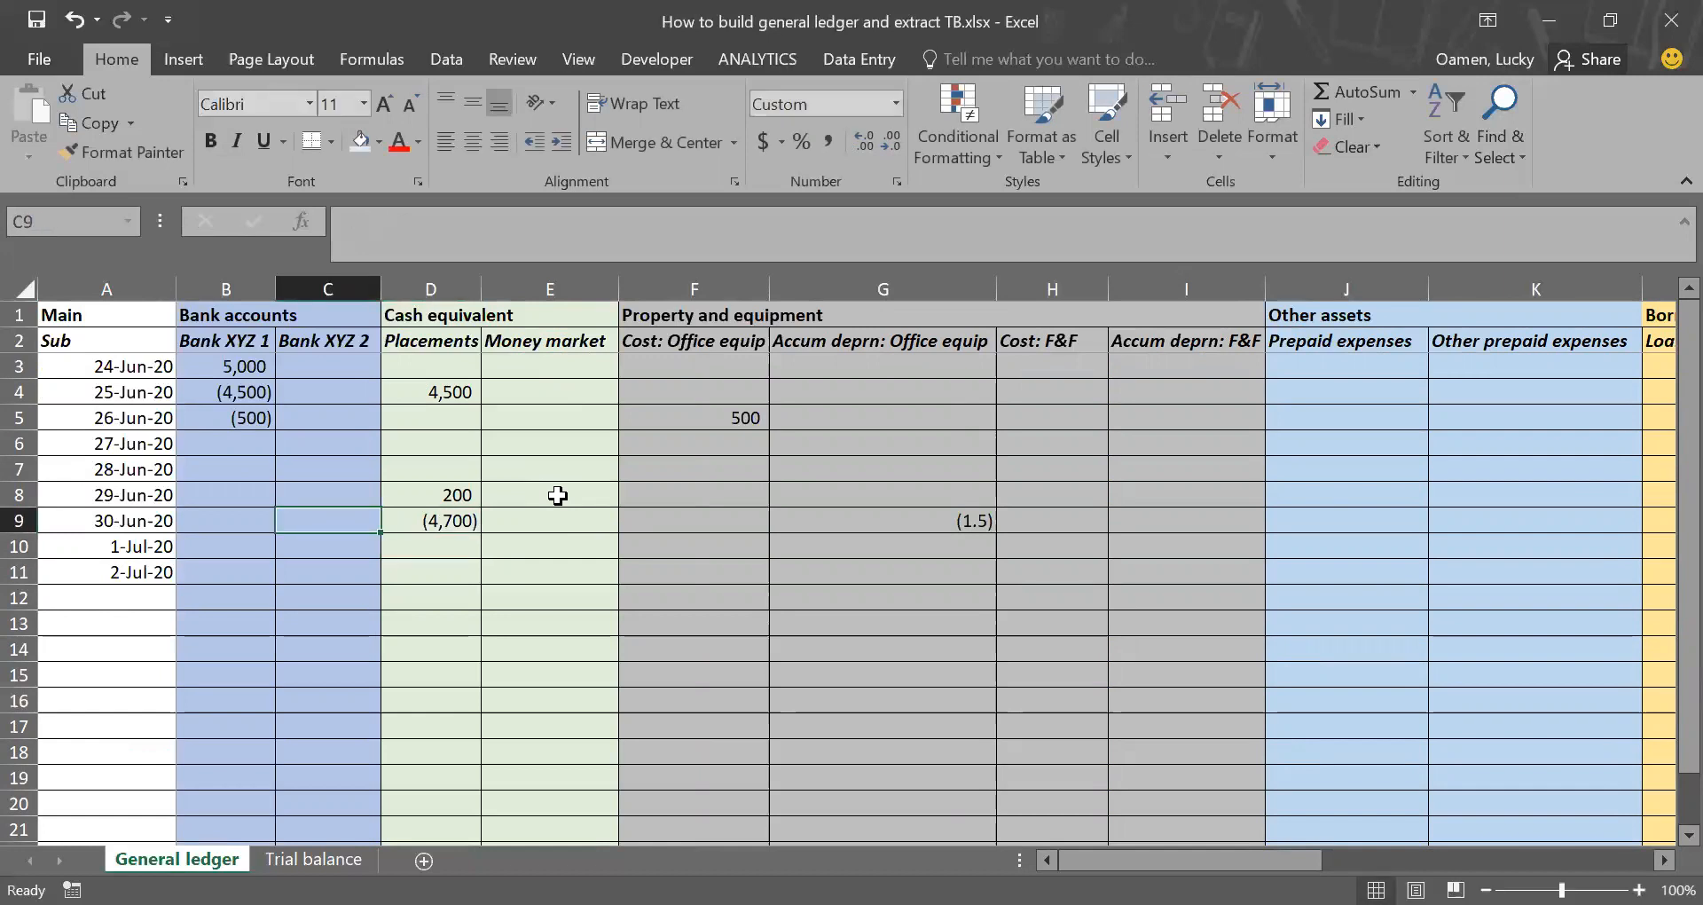
text(4700)
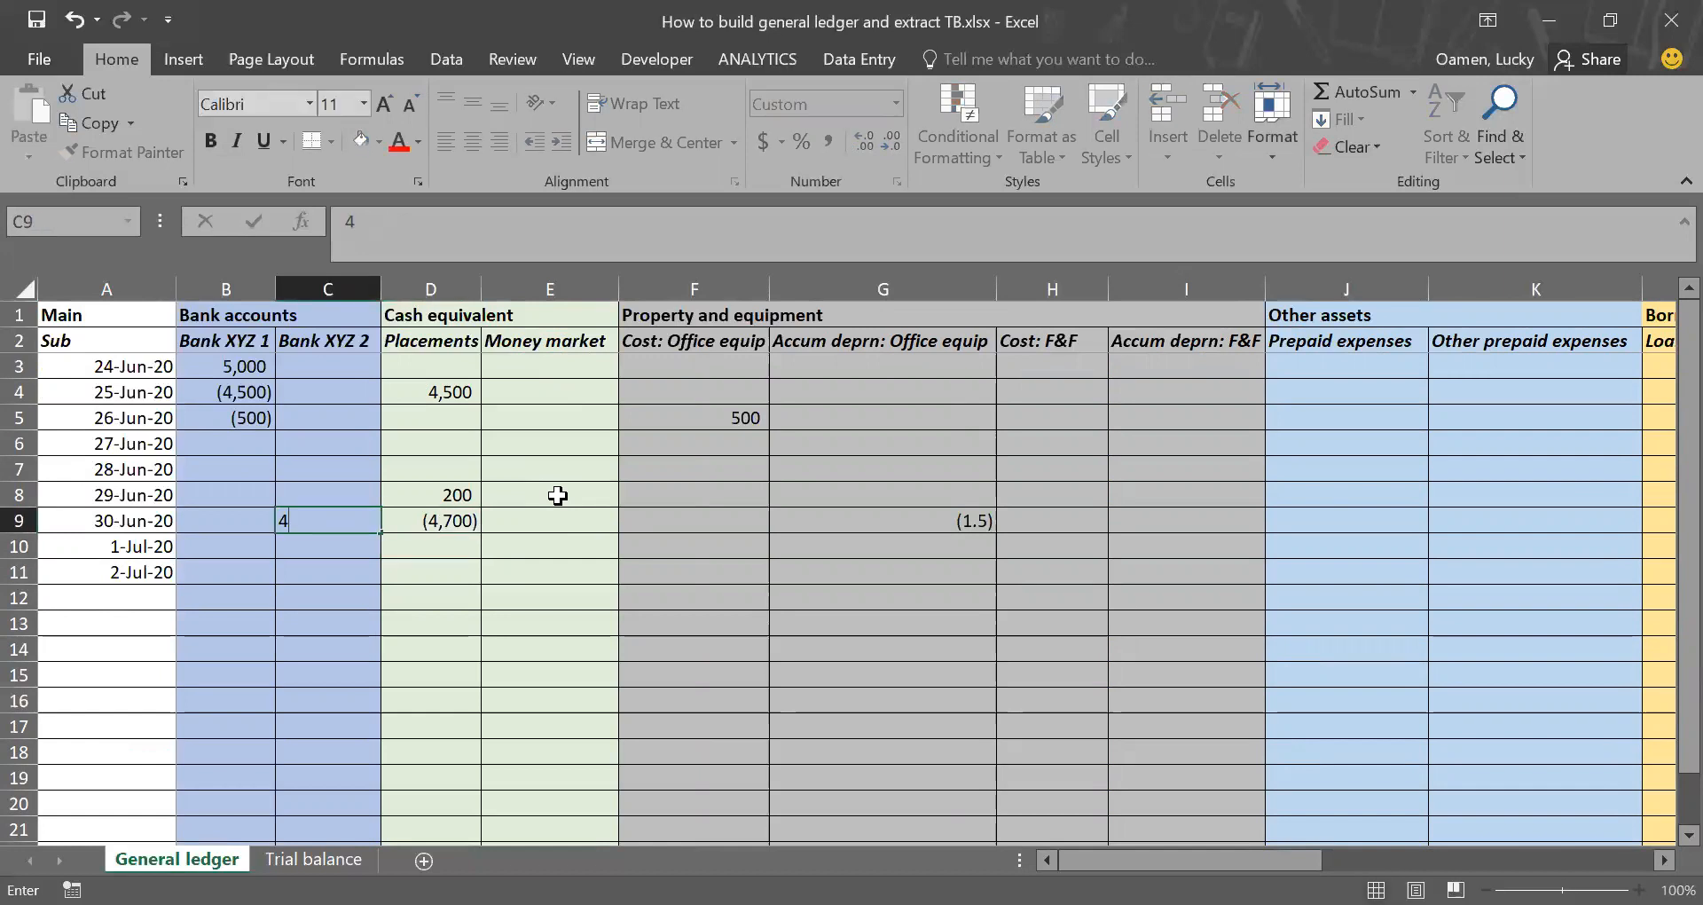
key(Return)
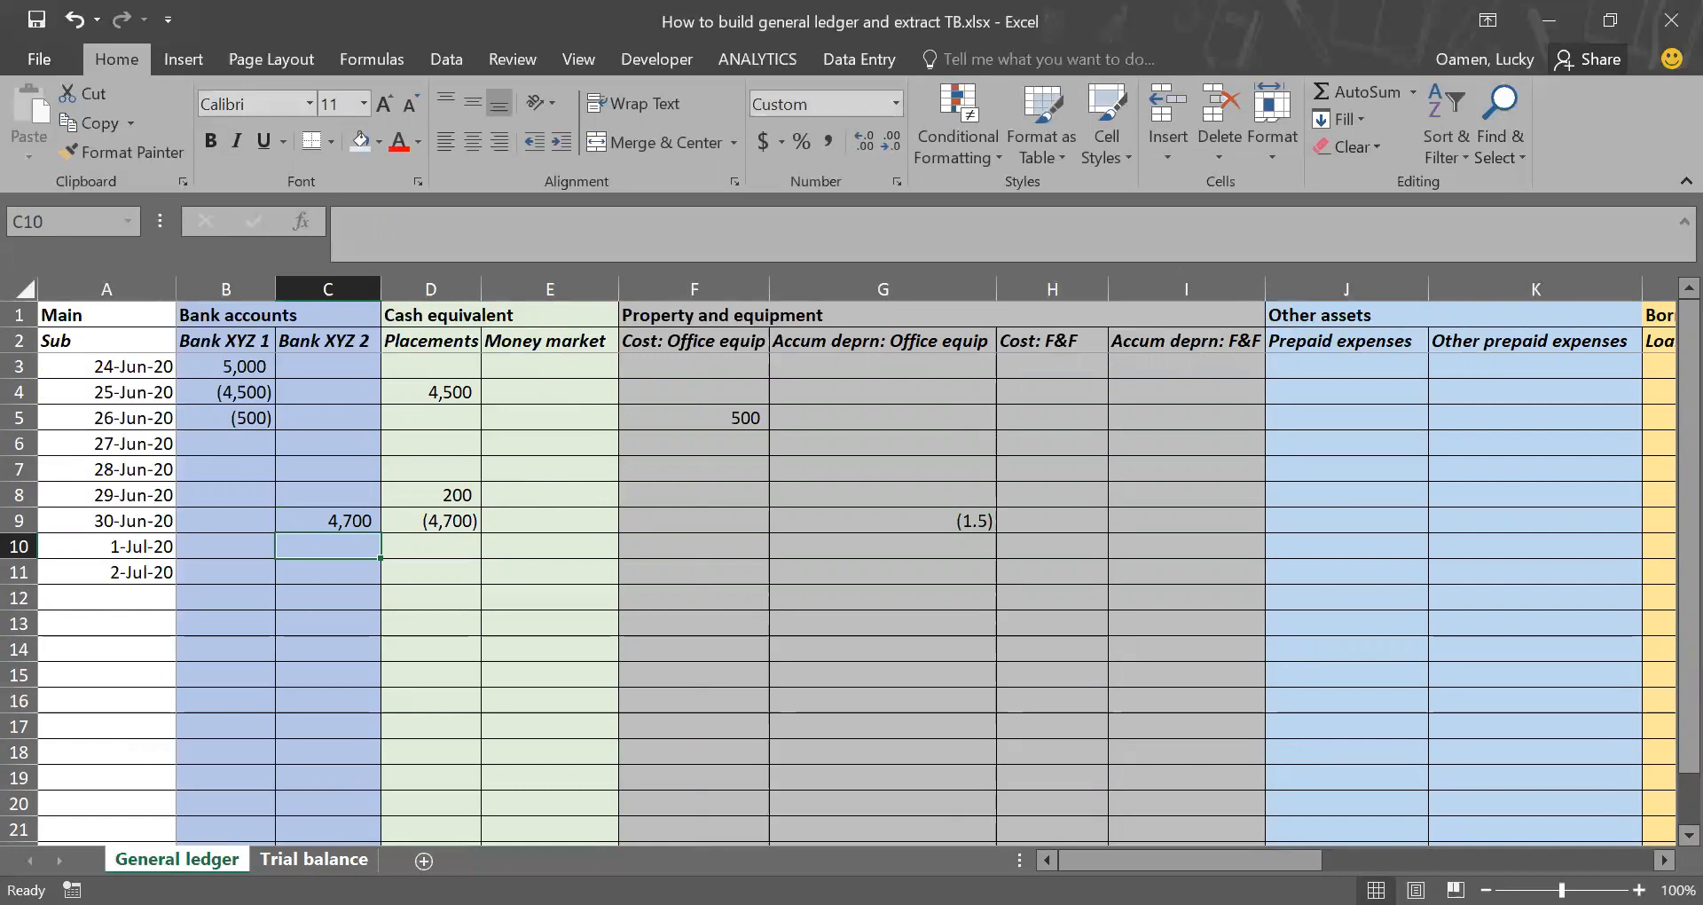
Step: Check the ledger balances of Bank XYZ 2 and Placements (cells D4 and D5) on the Trial balance sheet
click(314, 858)
scroll(578, 620, up, 4)
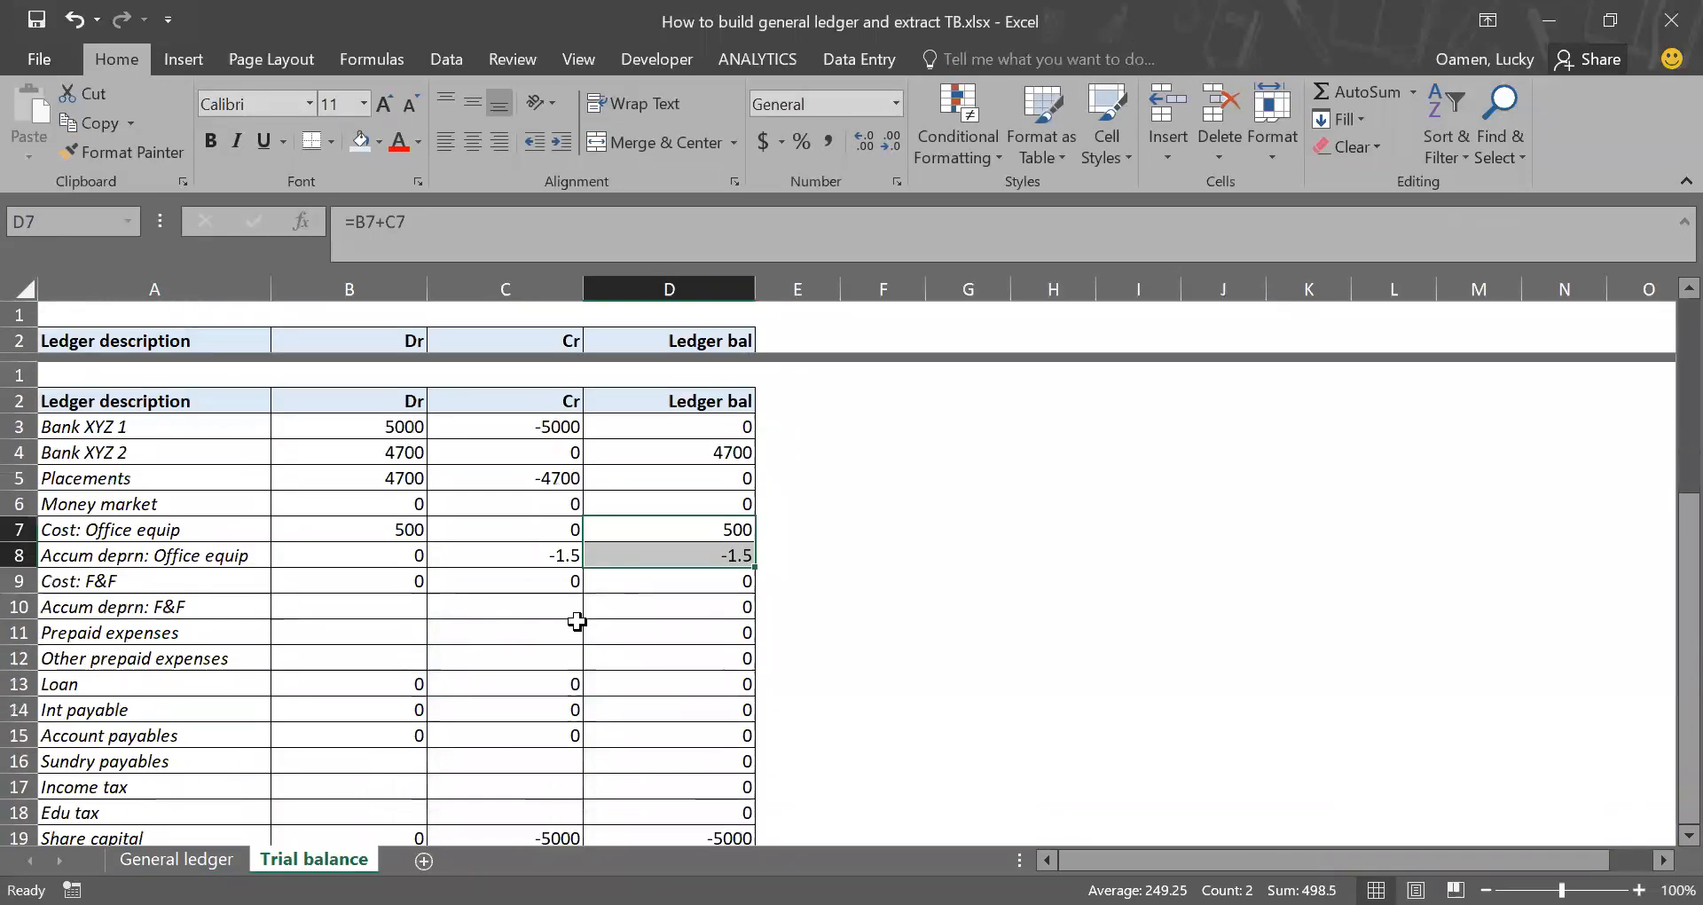
scroll(578, 620, down, 1)
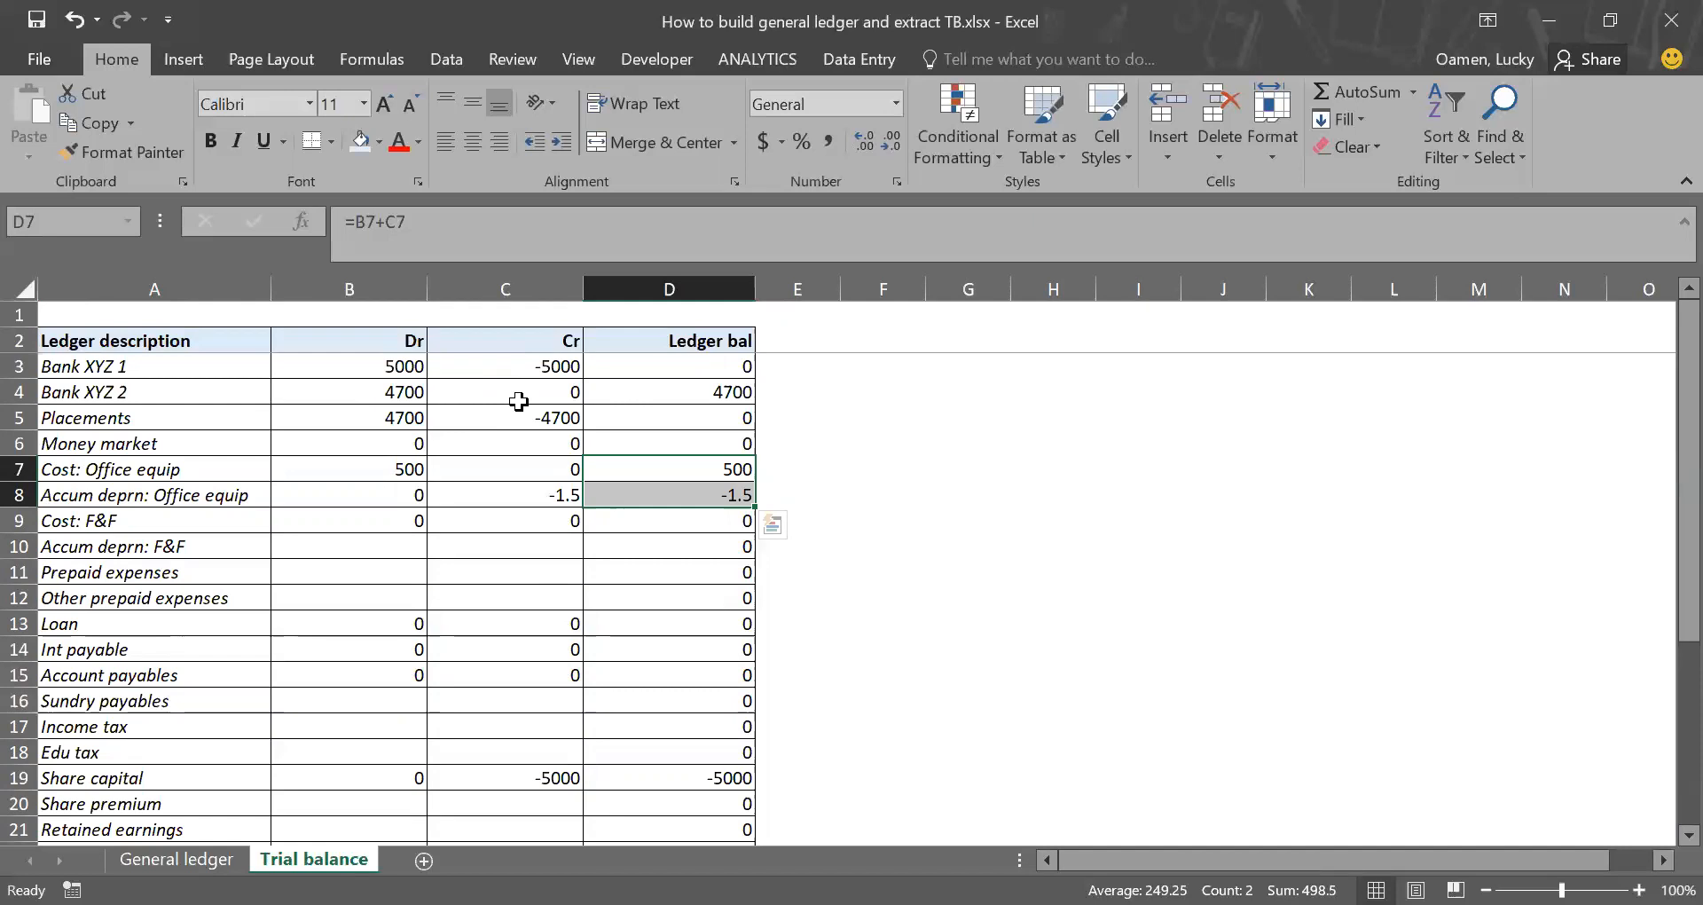
click(661, 398)
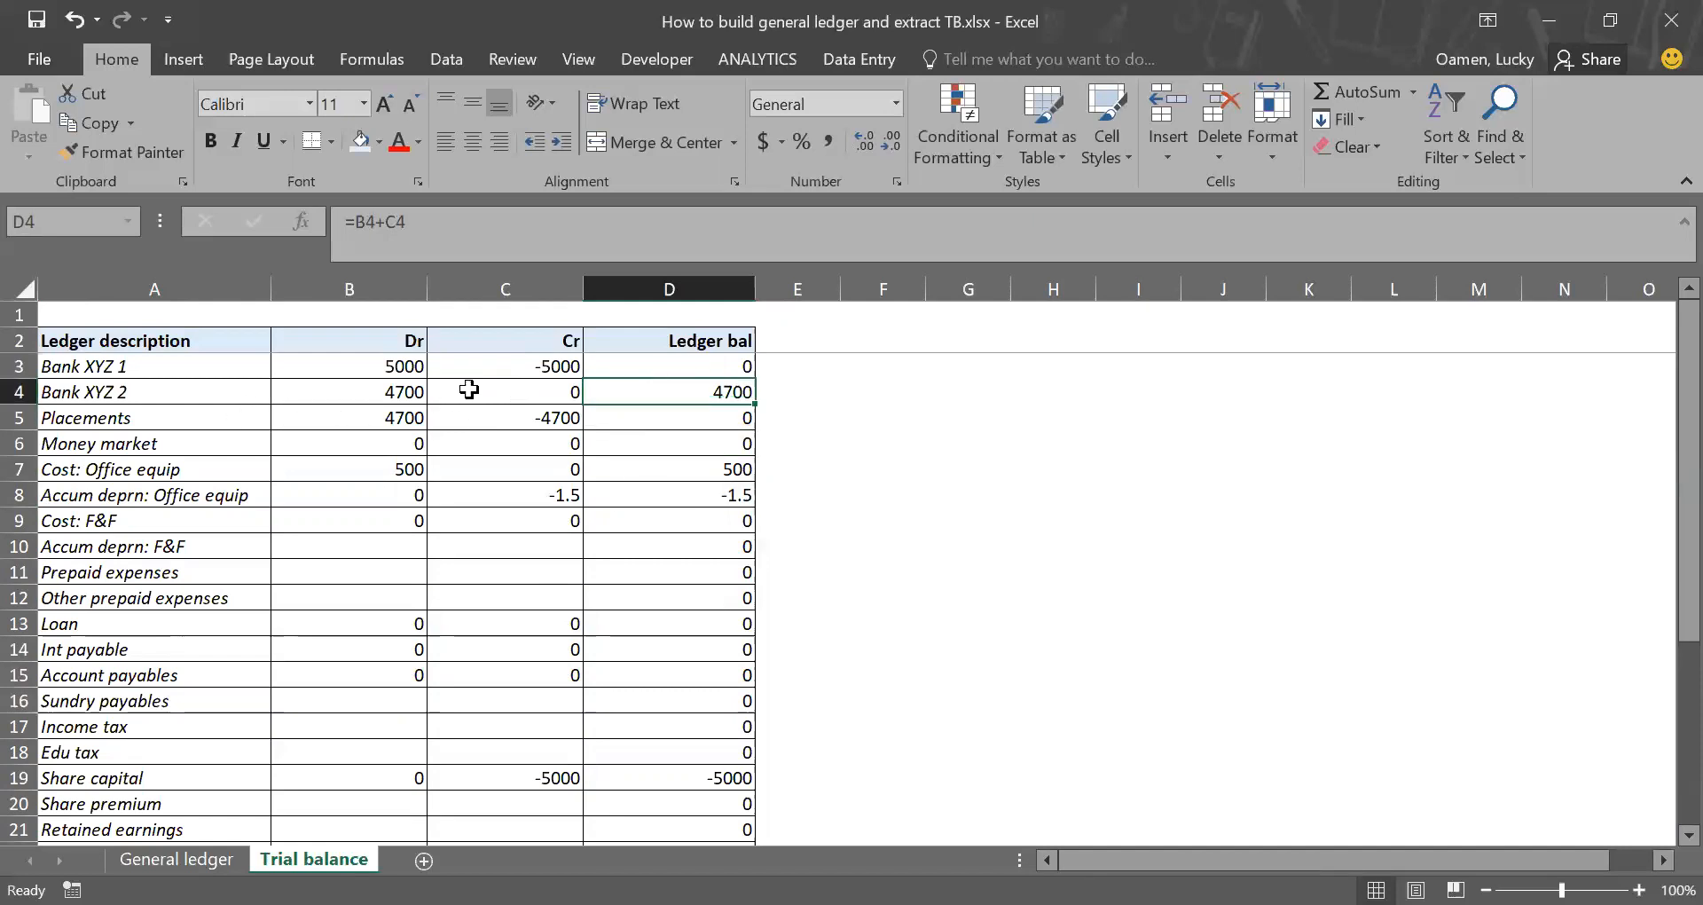
click(686, 419)
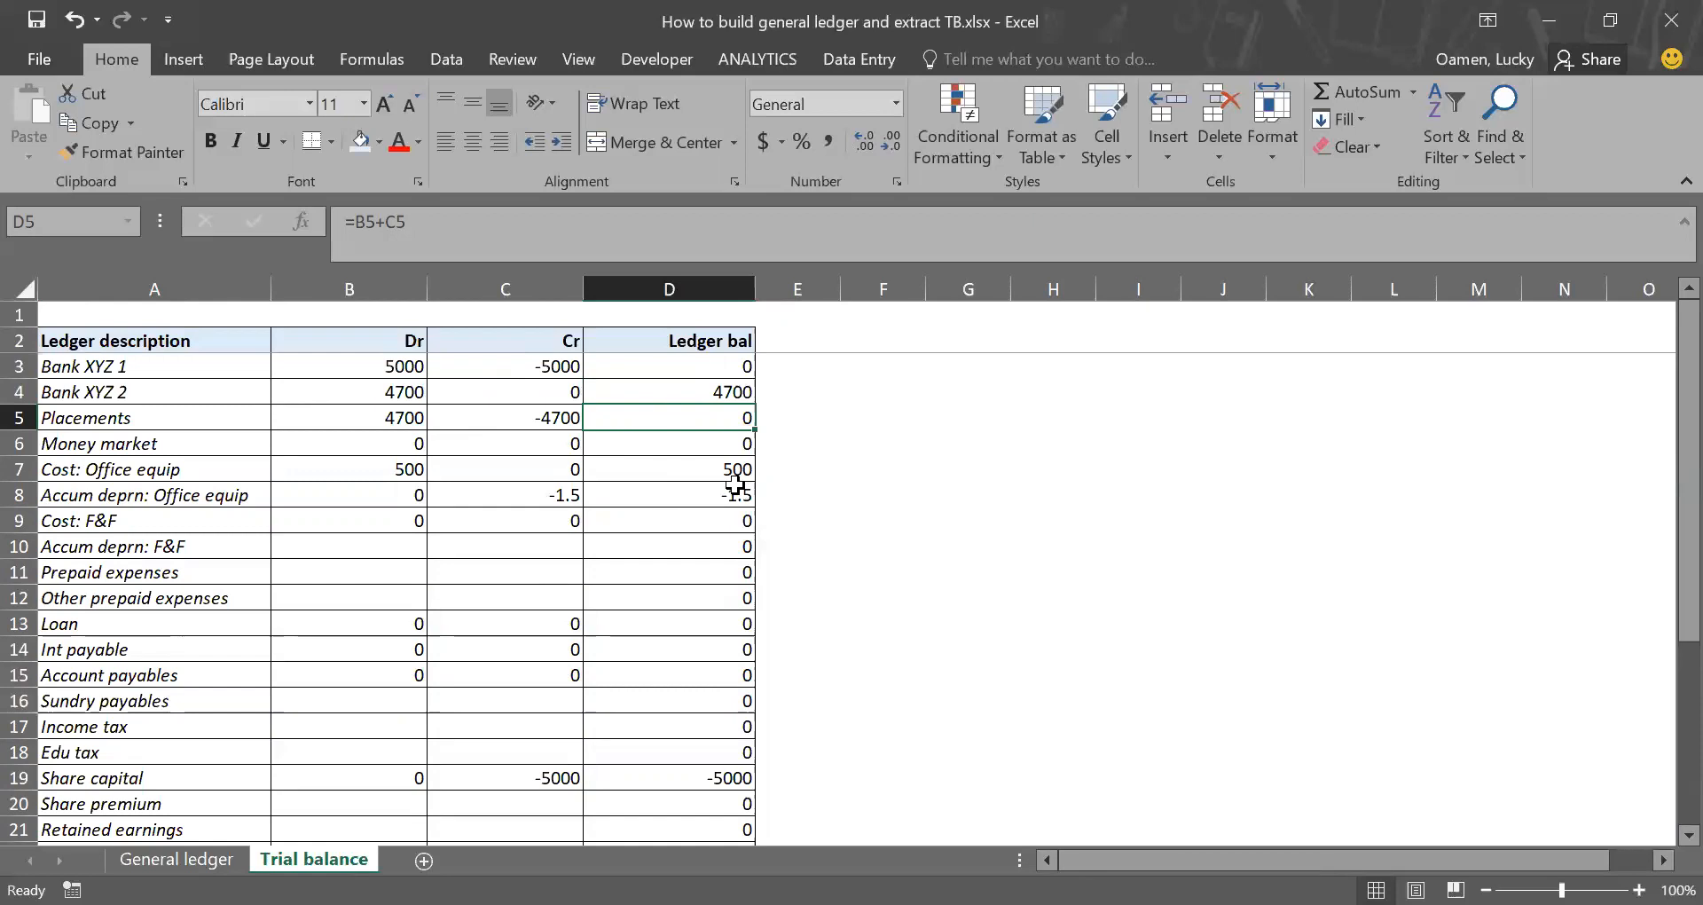
Step: Check the Dr and Cr totals and the sum of the income and expense balances (cells D23:D28), then return to the General ledger sheet
scroll(671, 670, down, 2)
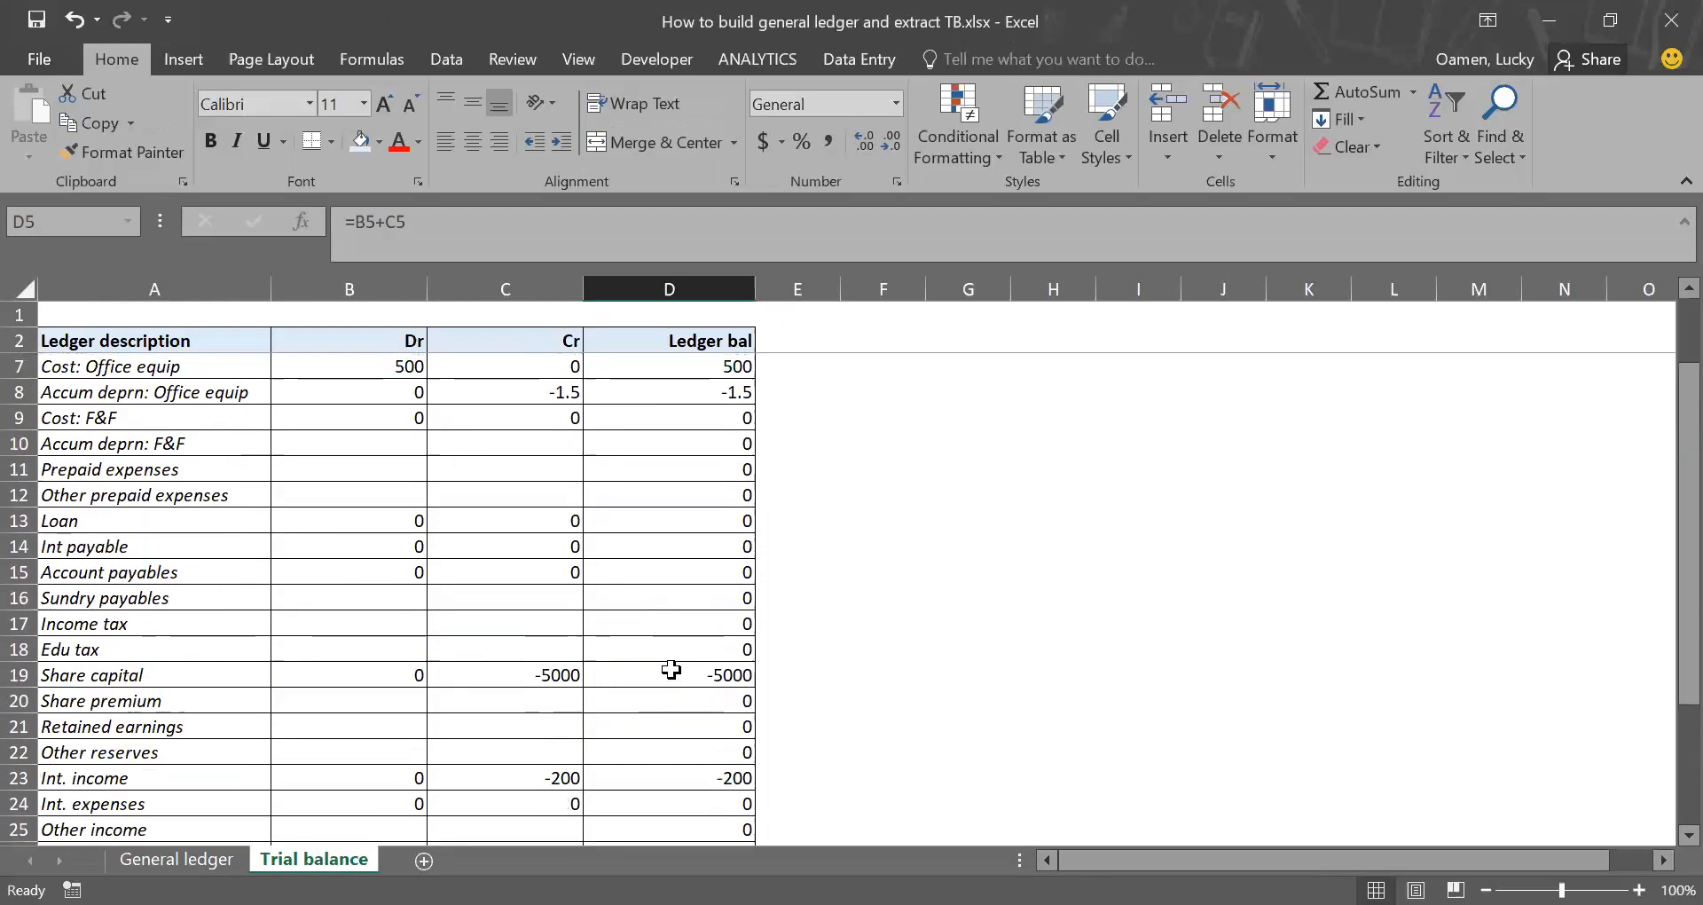
scroll(681, 741, down, 1)
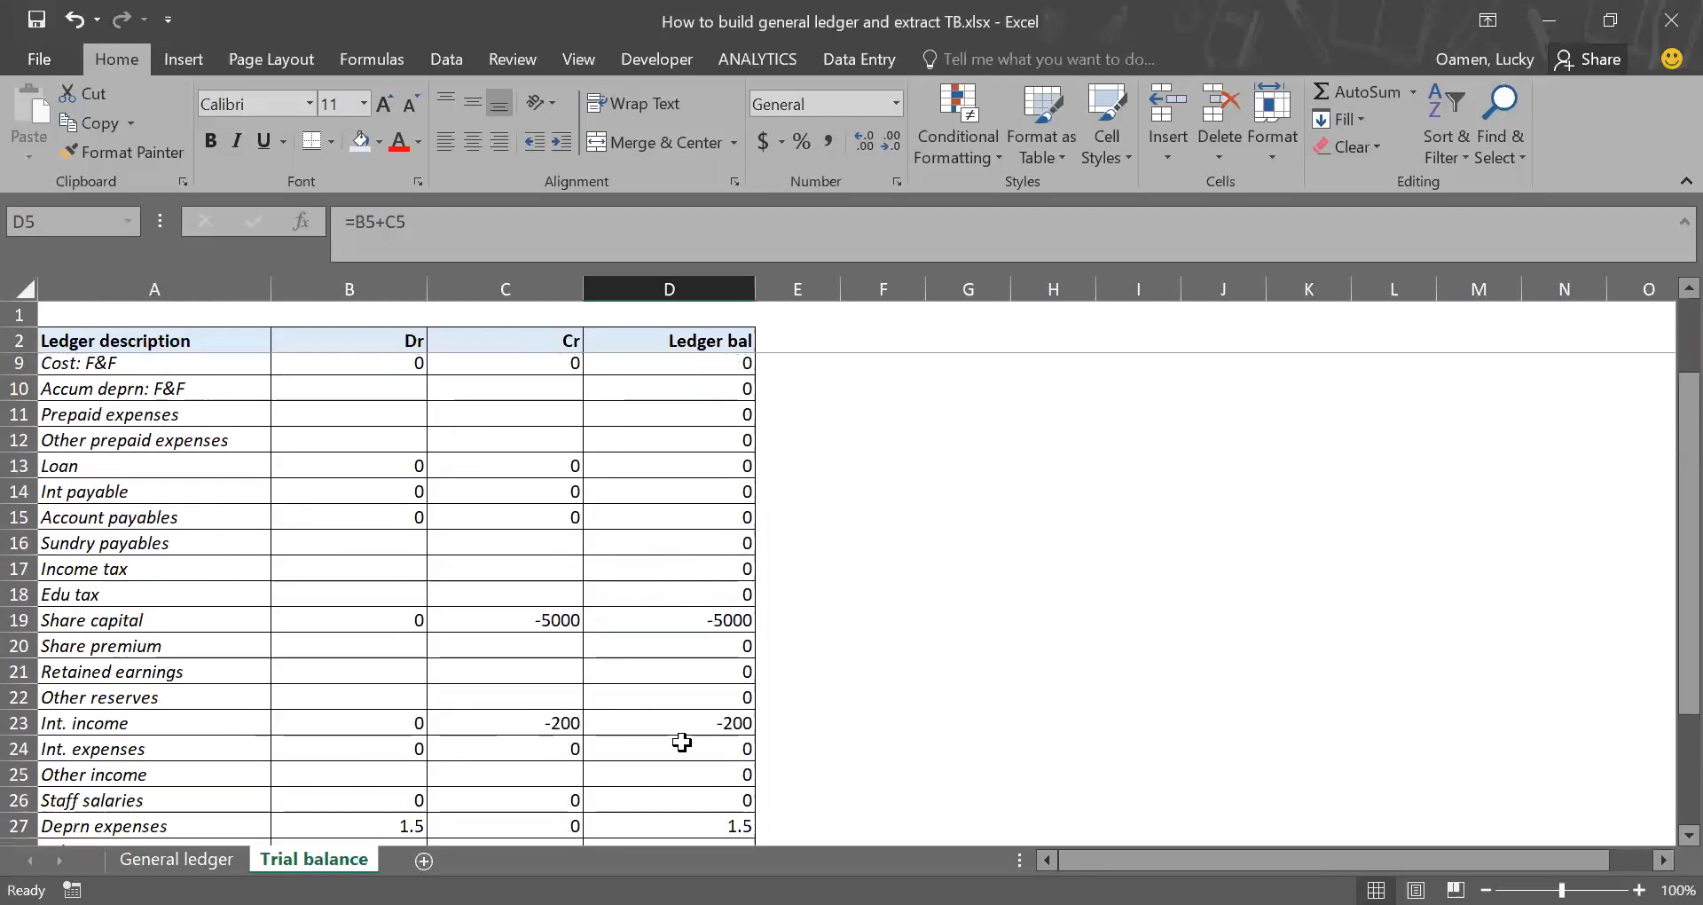
scroll(681, 741, down, 1)
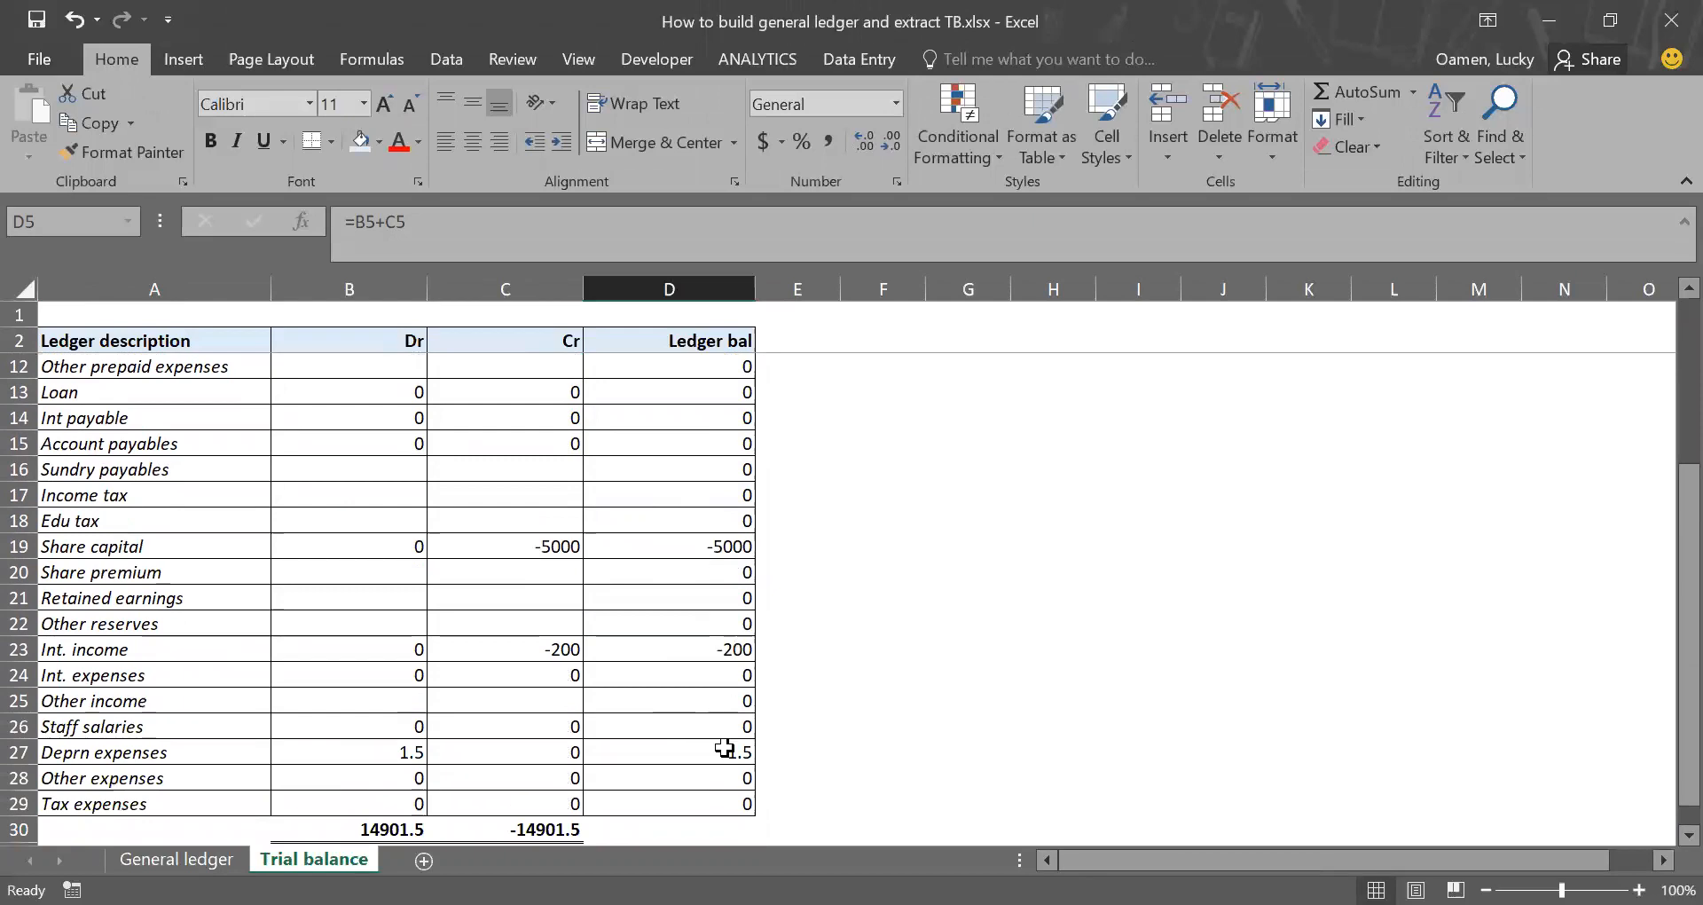
scroll(726, 747, down, 2)
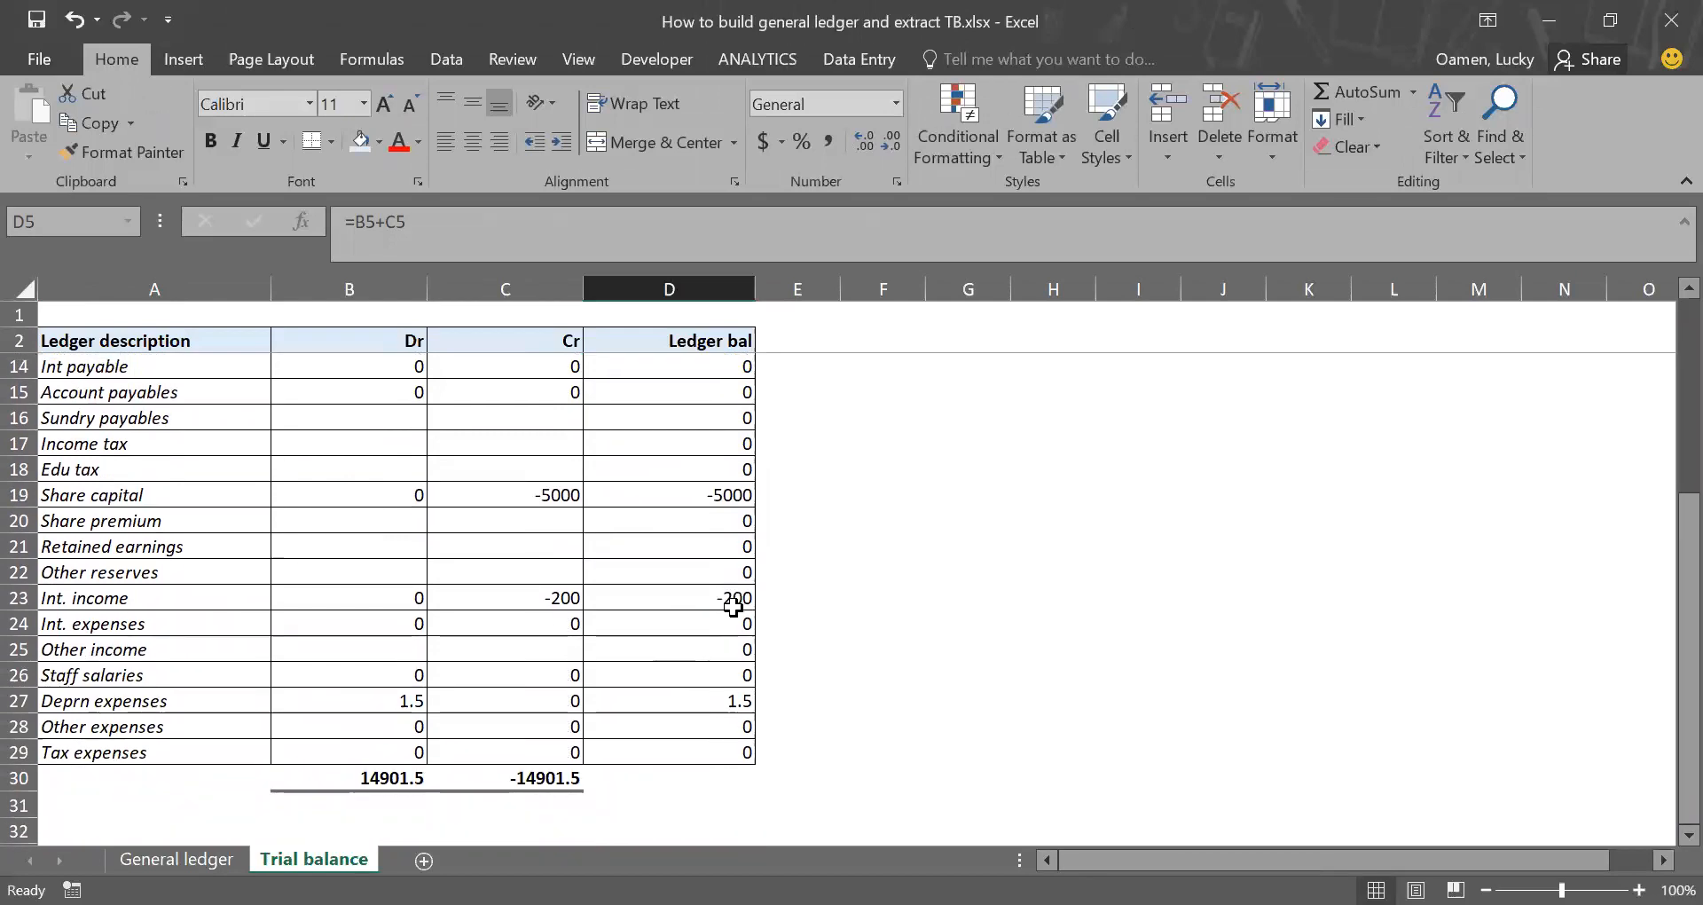
drag(733, 606, 710, 723)
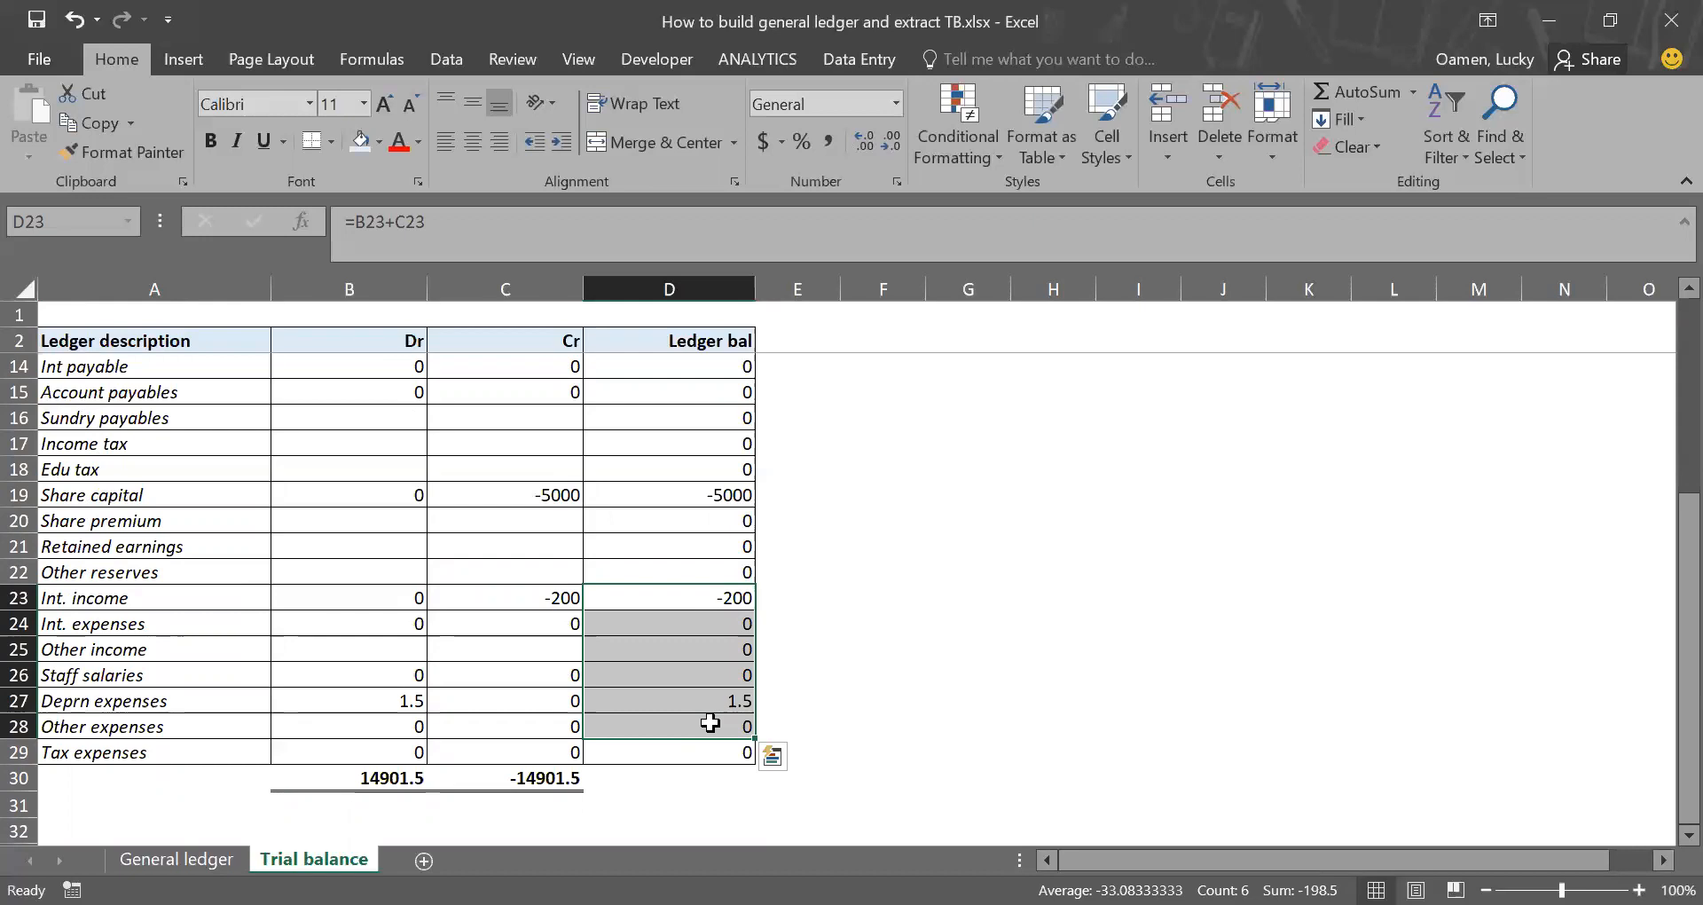
click(705, 630)
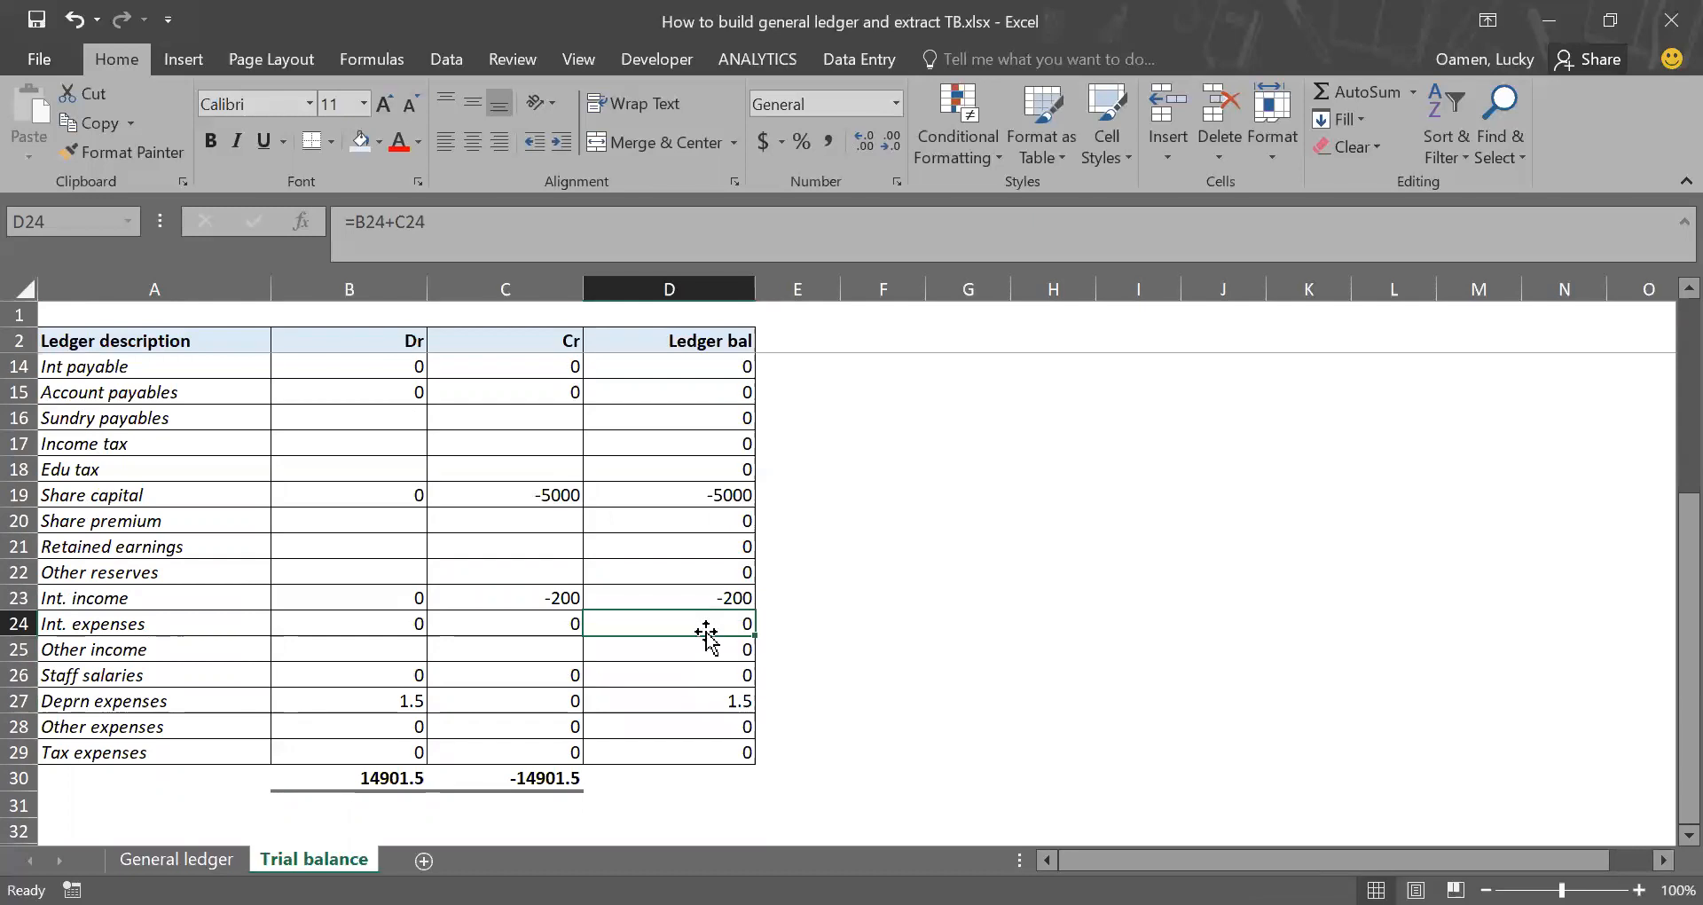
scroll(705, 630, up, 4)
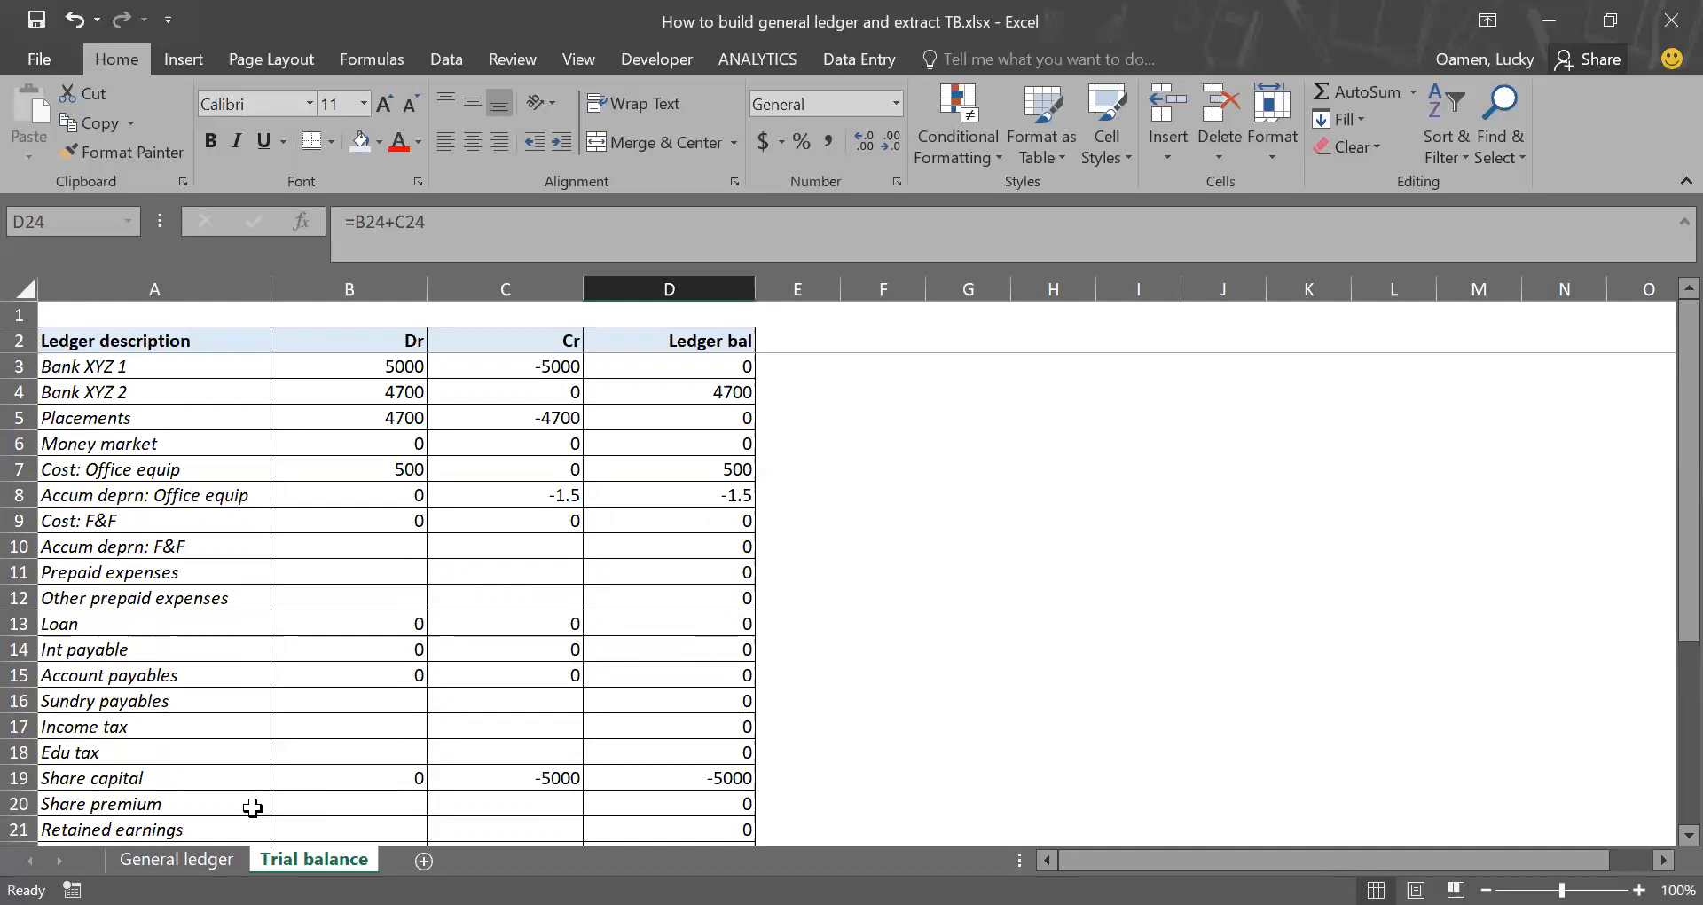
click(177, 859)
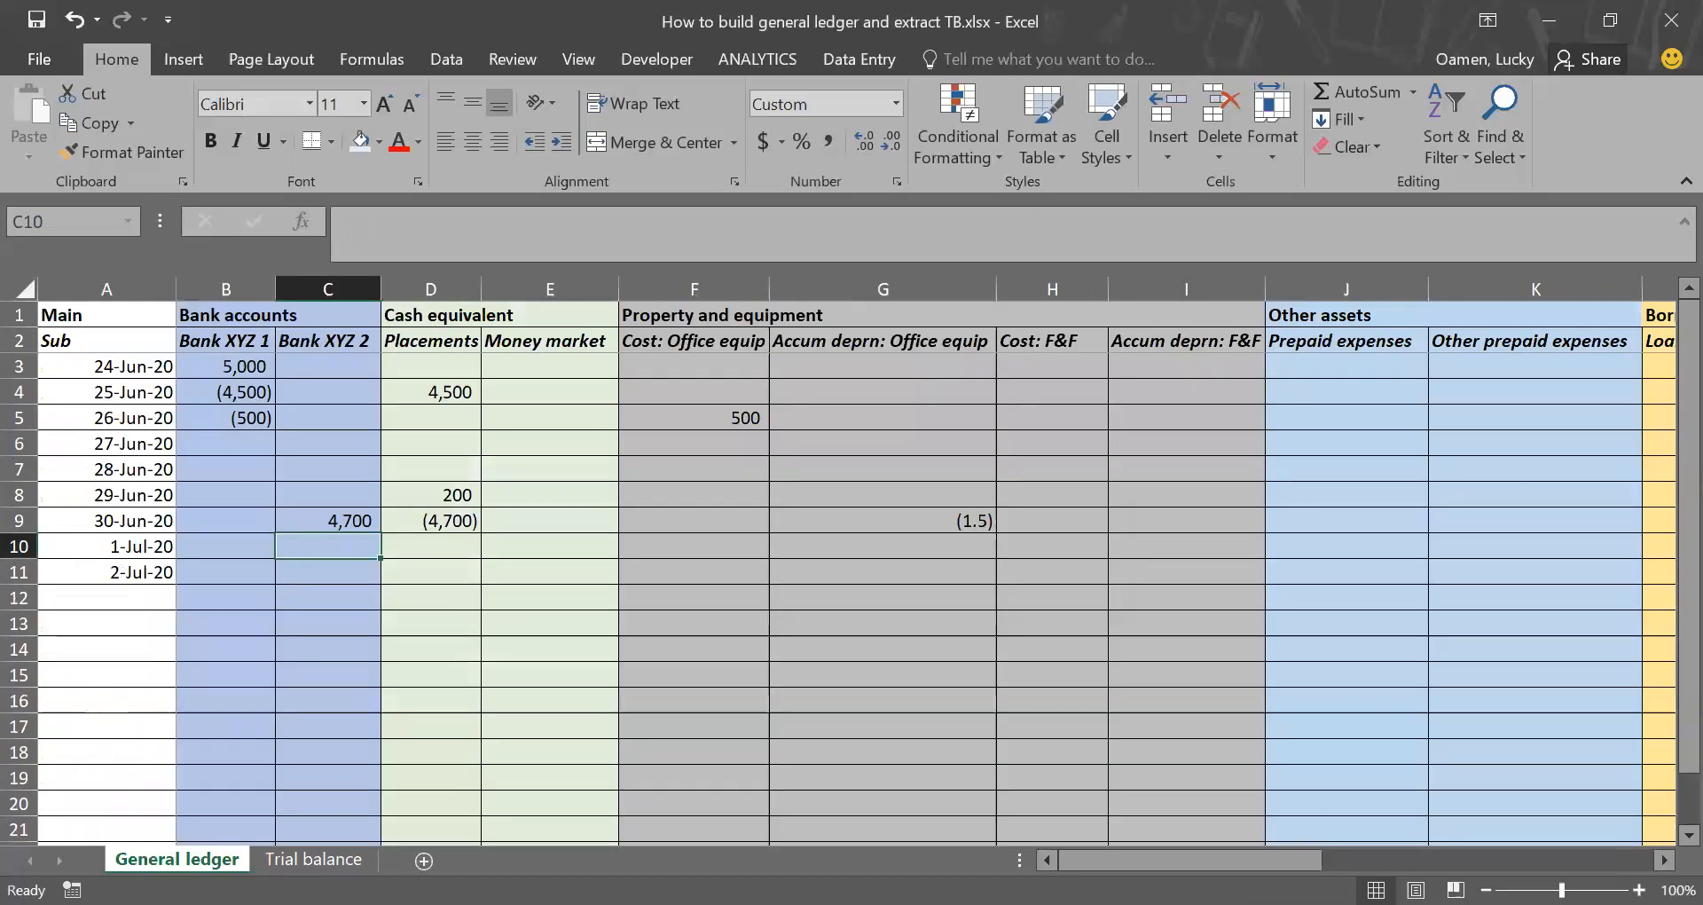